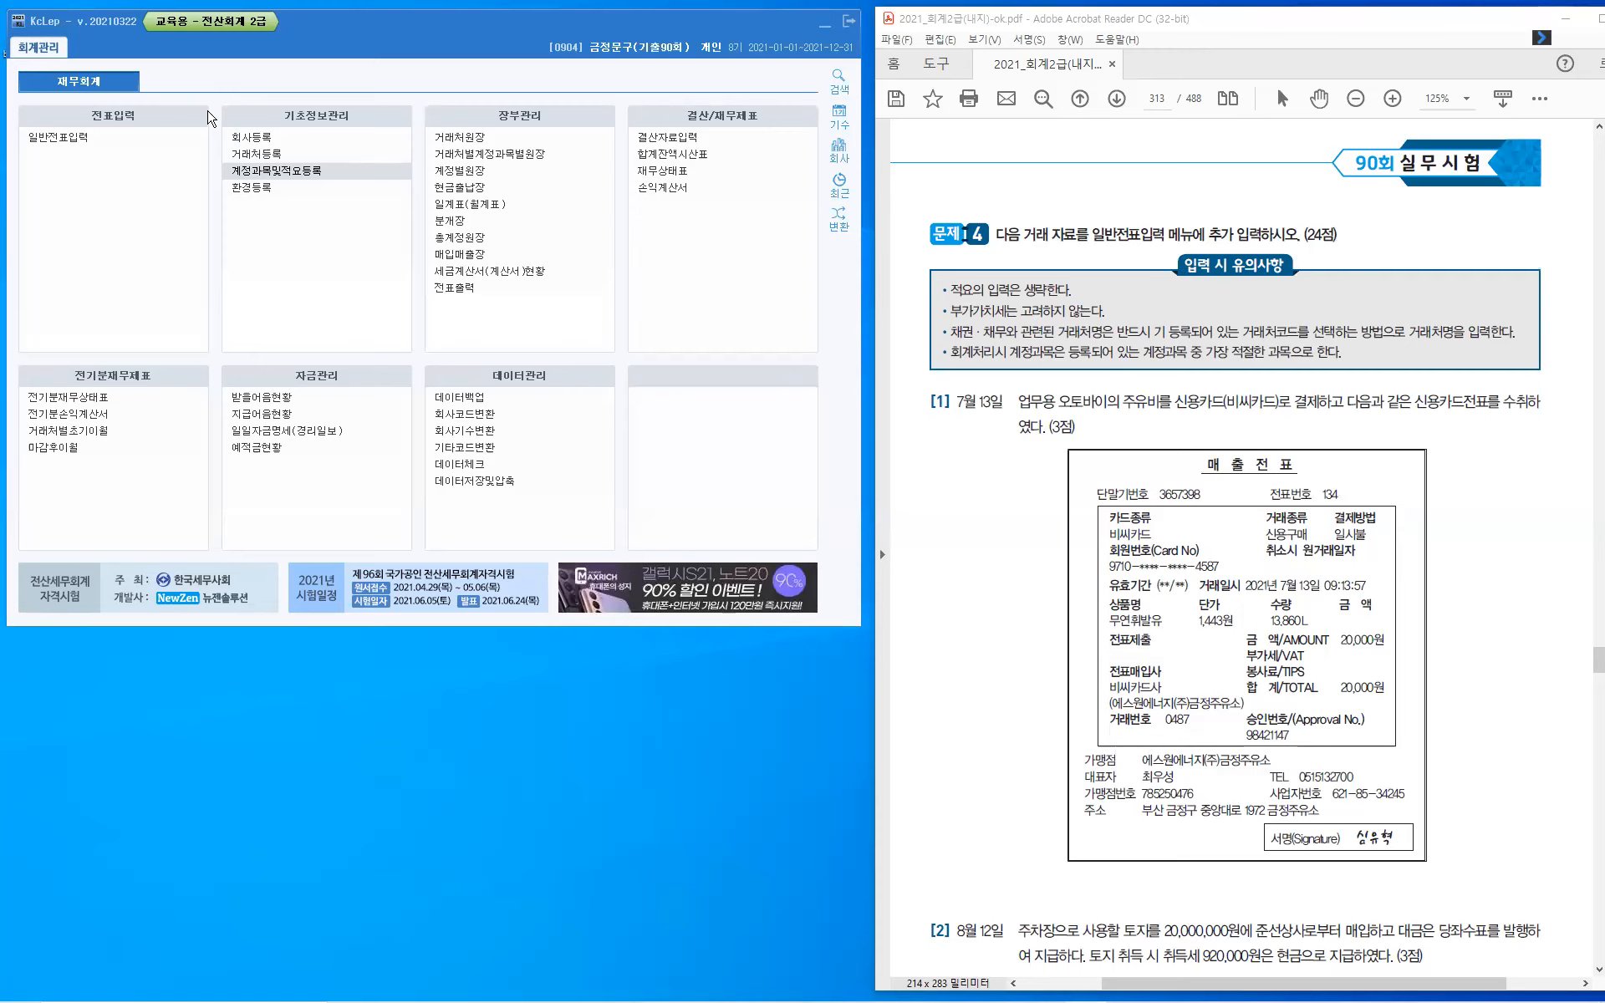
- Open general voucher entry (일반전표입력) and set the voucher date to July 13
{"action": "left_click", "coordinate": [72, 138]}
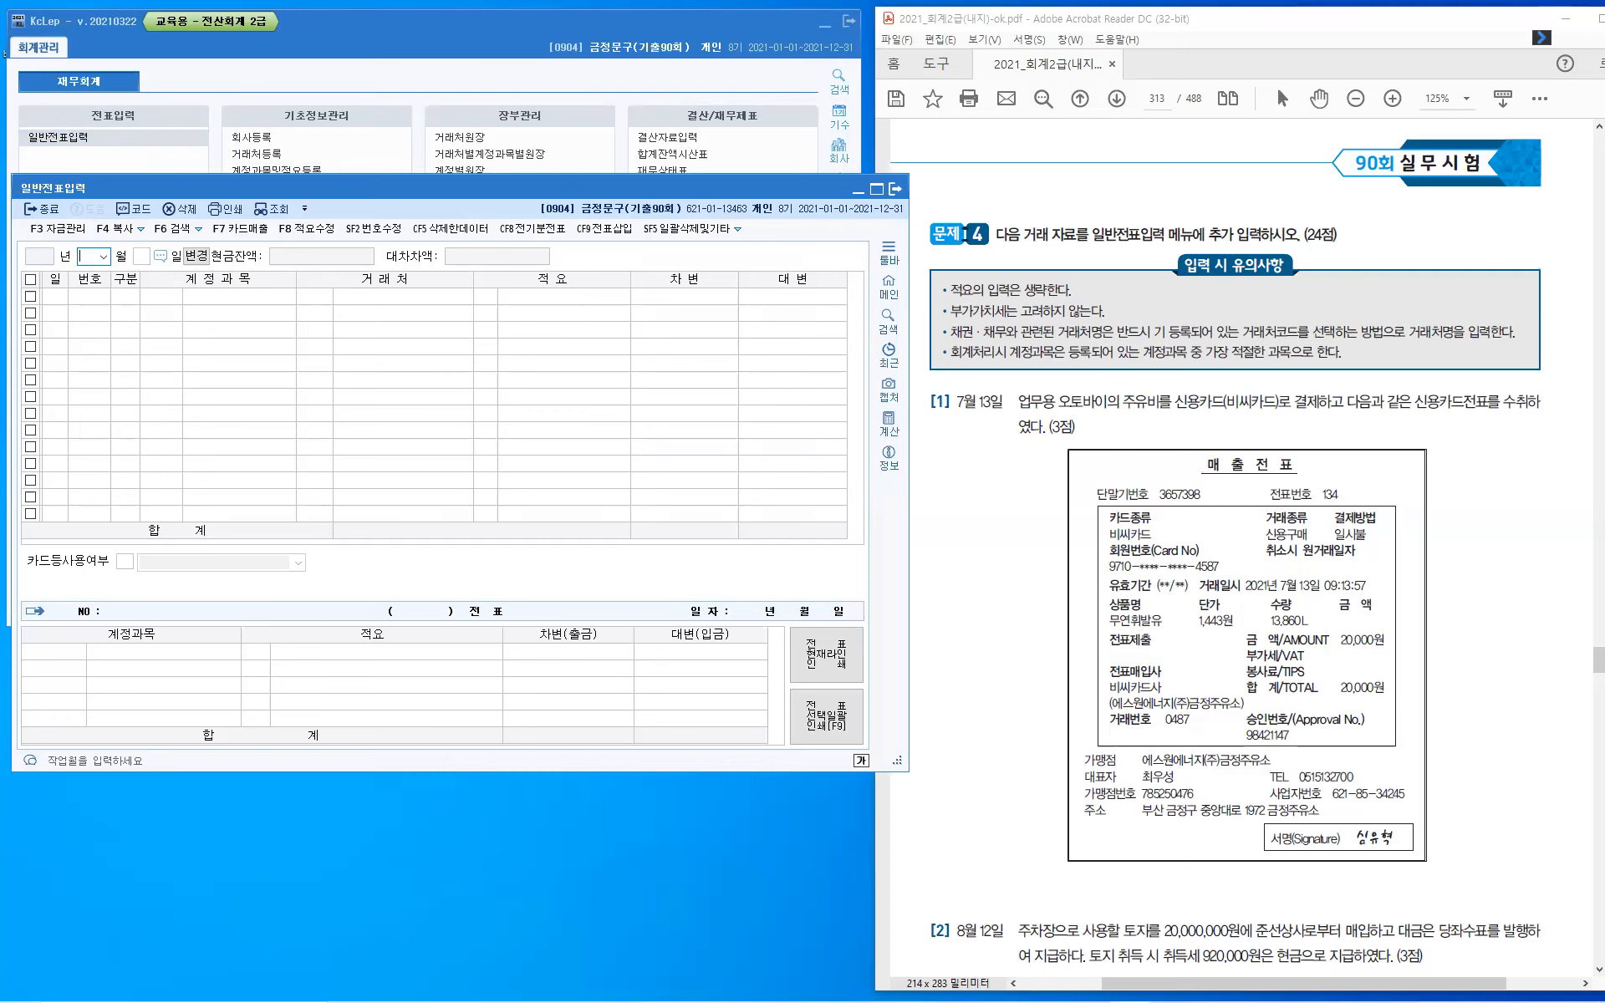
{"action": "key", "text": "Return"}
{"action": "type", "text": "13"}
{"action": "key", "text": "Return"}
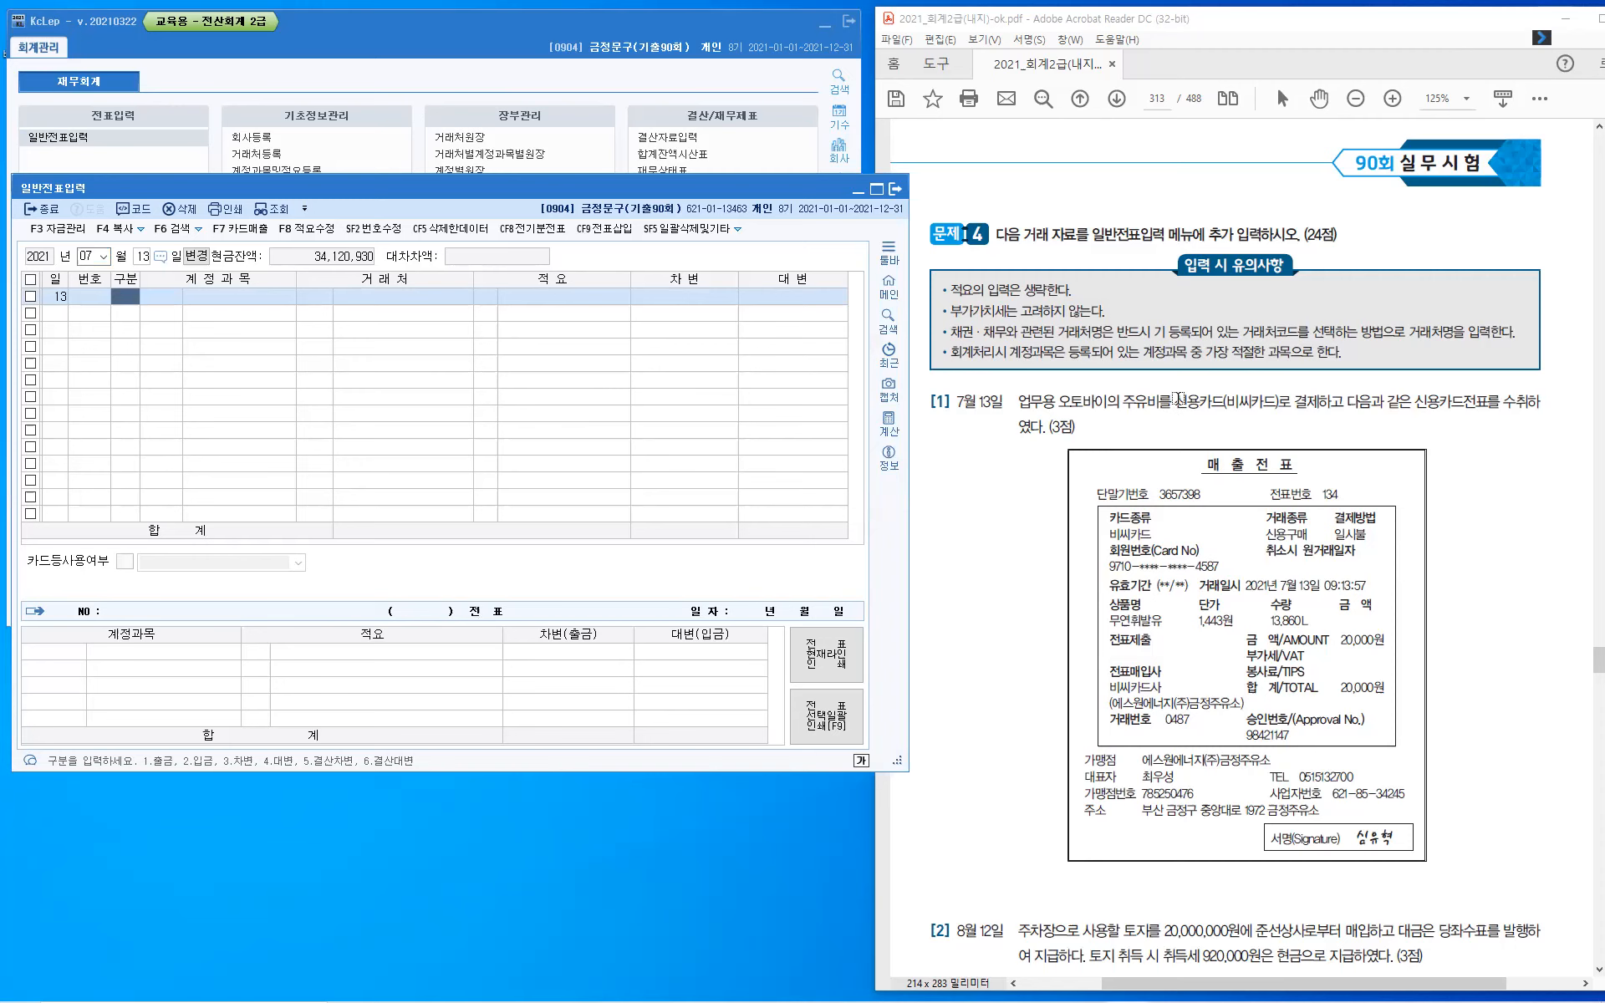
- Highlight "신용카드(비씨카드)" in question [1] and the transaction date "2021년 7월 13일" on its sales slip
{"action": "left_click_drag", "start_coordinate": [1178, 398], "coordinate": [1278, 401]}
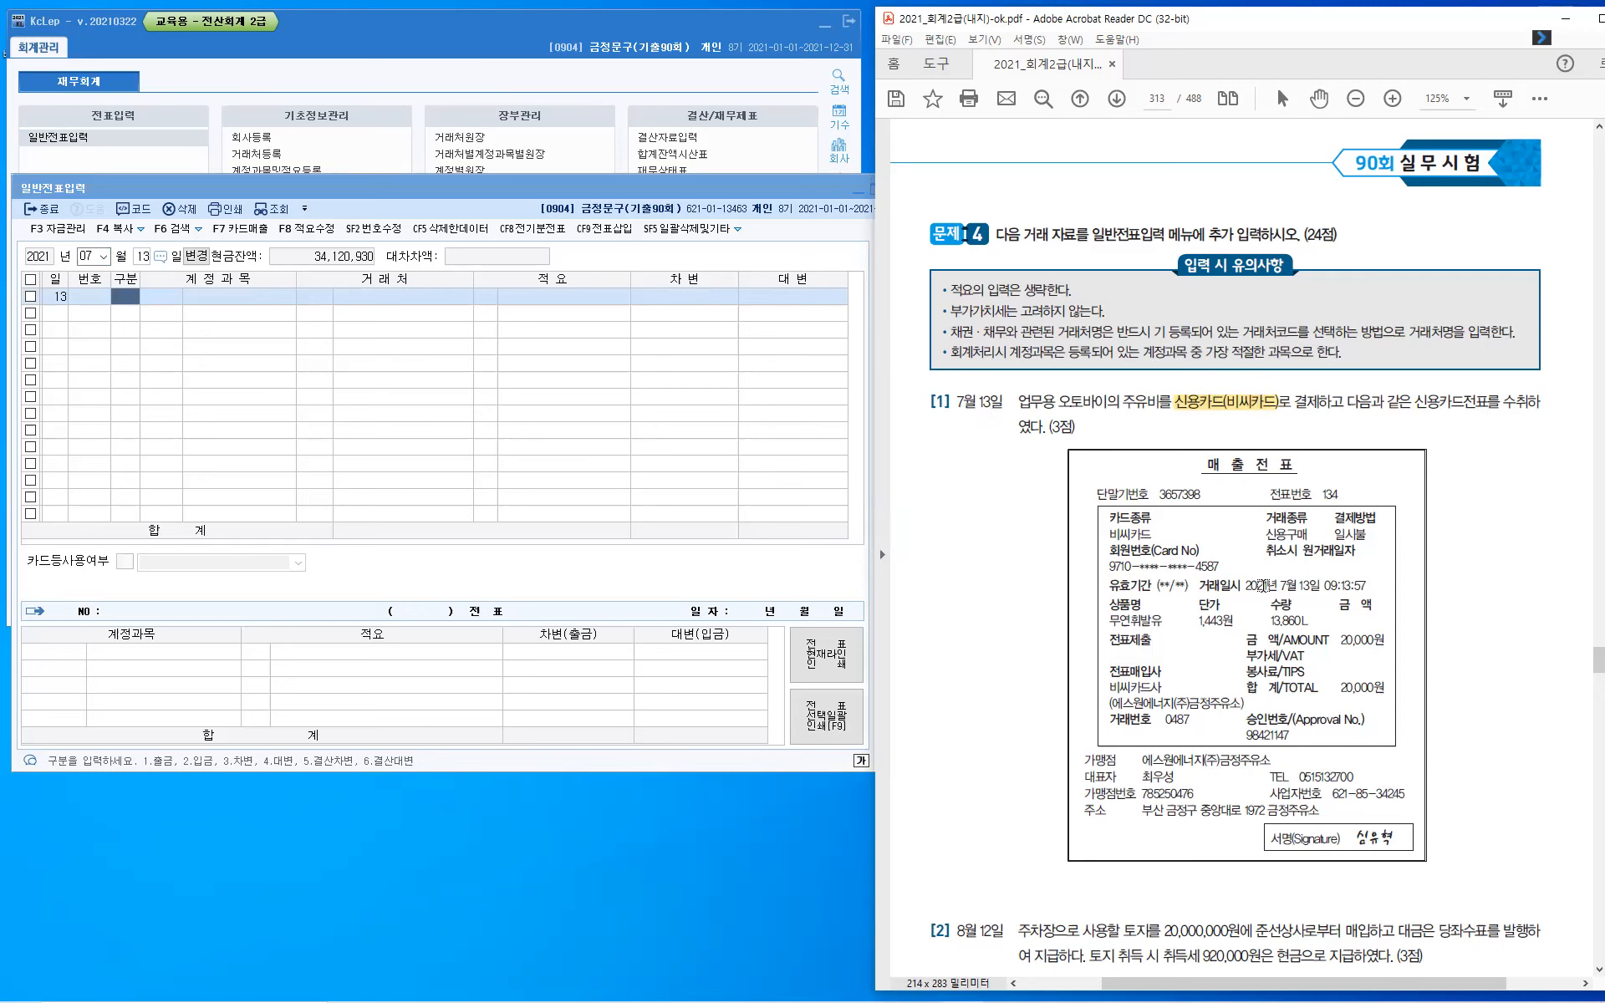
{"action": "left_click_drag", "start_coordinate": [1246, 587], "coordinate": [1319, 589]}
- Annotate question [1] in red pen with "차량유지비" for the fuel cost and "미지급금" for the card payment, ticking the merchant name
{"action": "key", "text": "ctrl"}
{"action": "mouse_move", "coordinate": [1138, 386]}
{"action": "left_mouse_down"}
{"action": "mouse_move", "coordinate": [1185, 334]}
{"action": "mouse_move", "coordinate": [1191, 357]}
{"action": "mouse_move", "coordinate": [1211, 347]}
{"action": "left_mouse_up"}
{"action": "mouse_move", "coordinate": [1217, 333]}
{"action": "left_mouse_down"}
{"action": "mouse_move", "coordinate": [1214, 350]}
{"action": "mouse_move", "coordinate": [1272, 361]}
{"action": "left_mouse_up"}
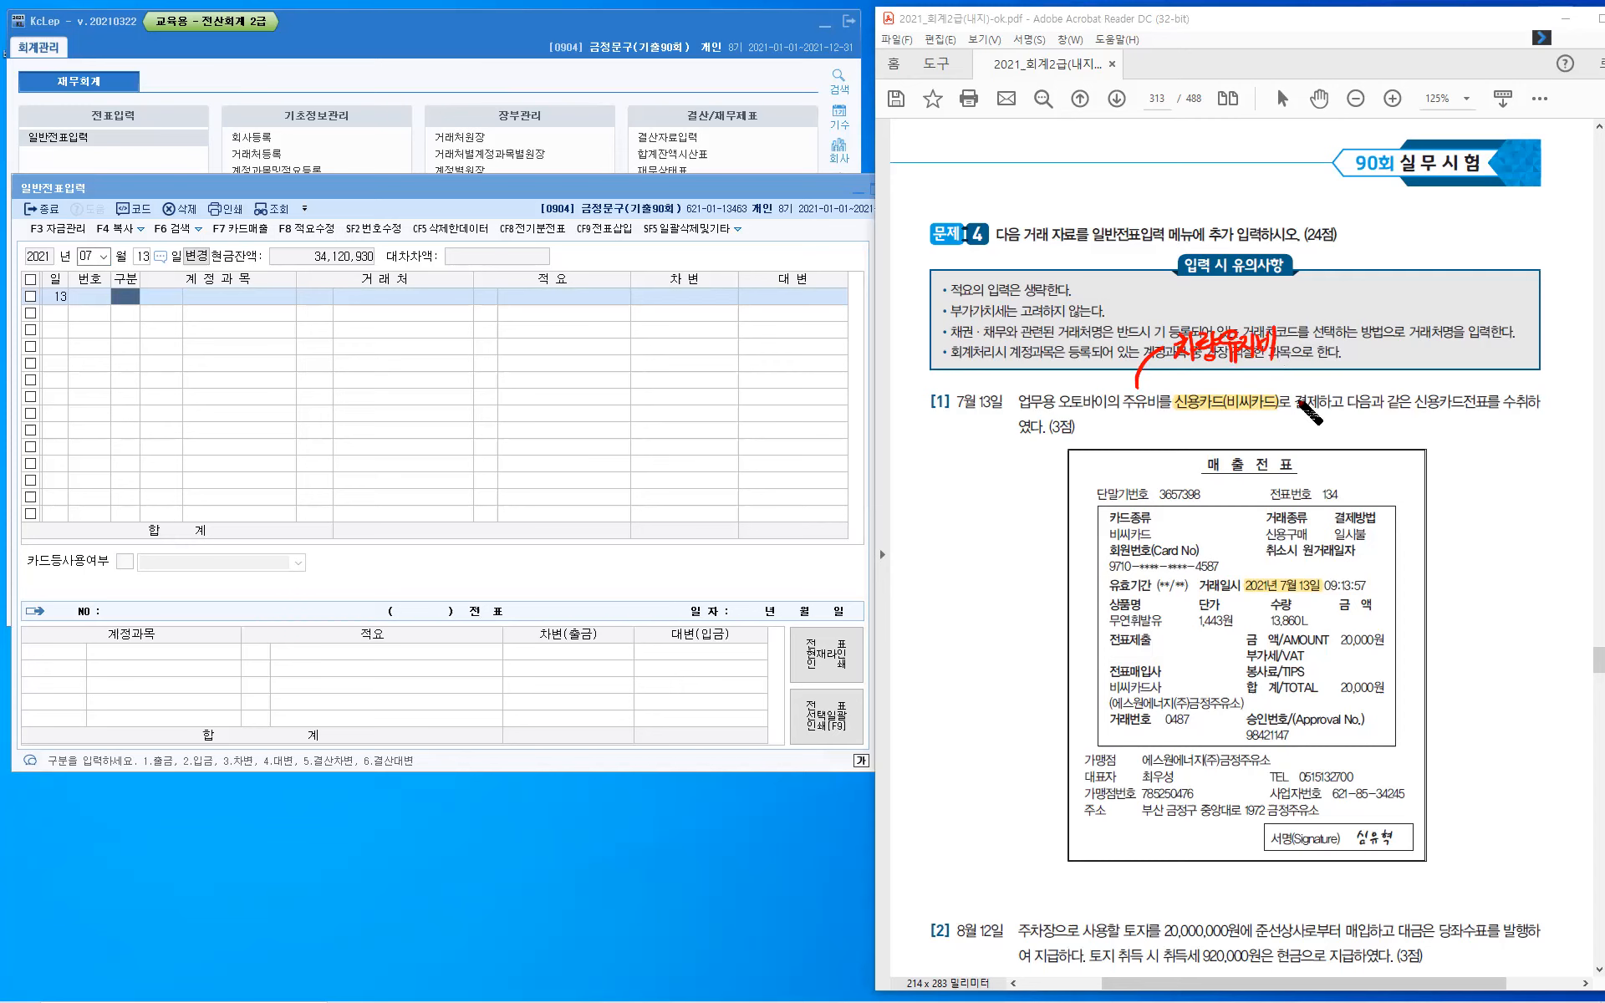
{"action": "mouse_move", "coordinate": [1270, 390]}
{"action": "left_mouse_down"}
{"action": "mouse_move", "coordinate": [1355, 366]}
{"action": "mouse_move", "coordinate": [1365, 380]}
{"action": "mouse_move", "coordinate": [1412, 368]}
{"action": "mouse_move", "coordinate": [1404, 388]}
{"action": "left_mouse_up"}
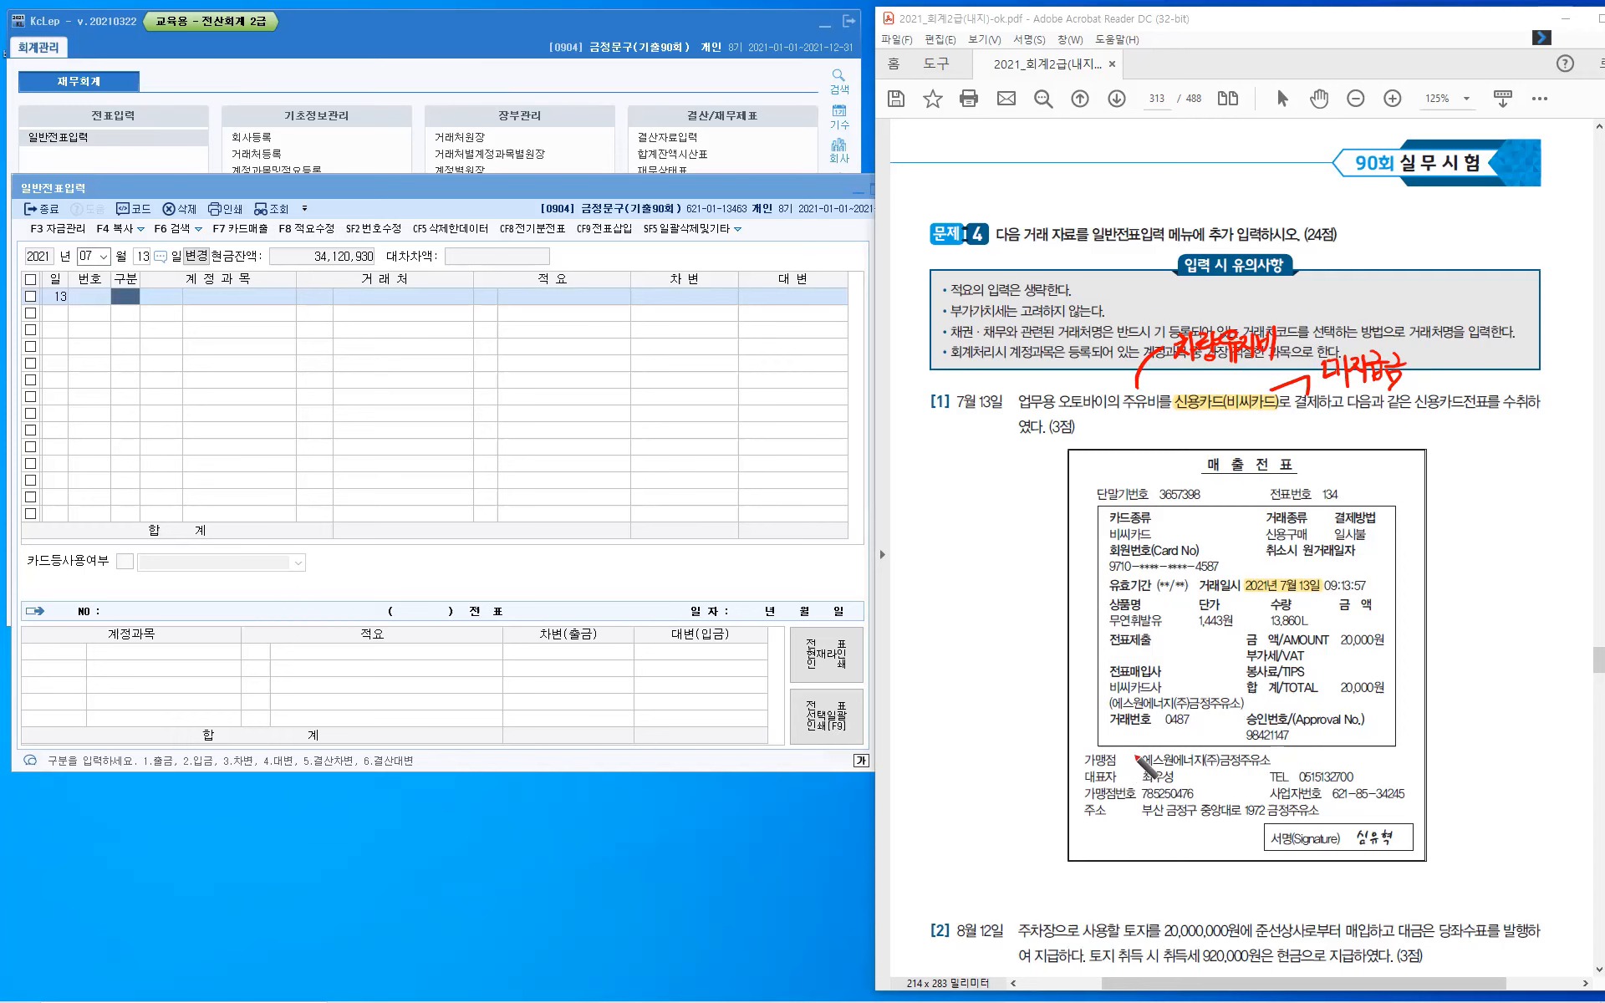
{"action": "left_click_drag", "start_coordinate": [1133, 756], "coordinate": [1142, 750]}
- Handwrite the debit and credit notes "(차) 비용" and "(대) 미지급비용" above the question heading
{"action": "mouse_move", "coordinate": [1001, 158]}
{"action": "left_mouse_down"}
{"action": "mouse_move", "coordinate": [995, 193]}
{"action": "mouse_move", "coordinate": [1066, 186]}
{"action": "mouse_move", "coordinate": [1080, 167]}
{"action": "left_mouse_up"}
{"action": "left_click_drag", "start_coordinate": [1072, 173], "coordinate": [1096, 171]}
{"action": "left_click_drag", "start_coordinate": [1085, 179], "coordinate": [1083, 195]}
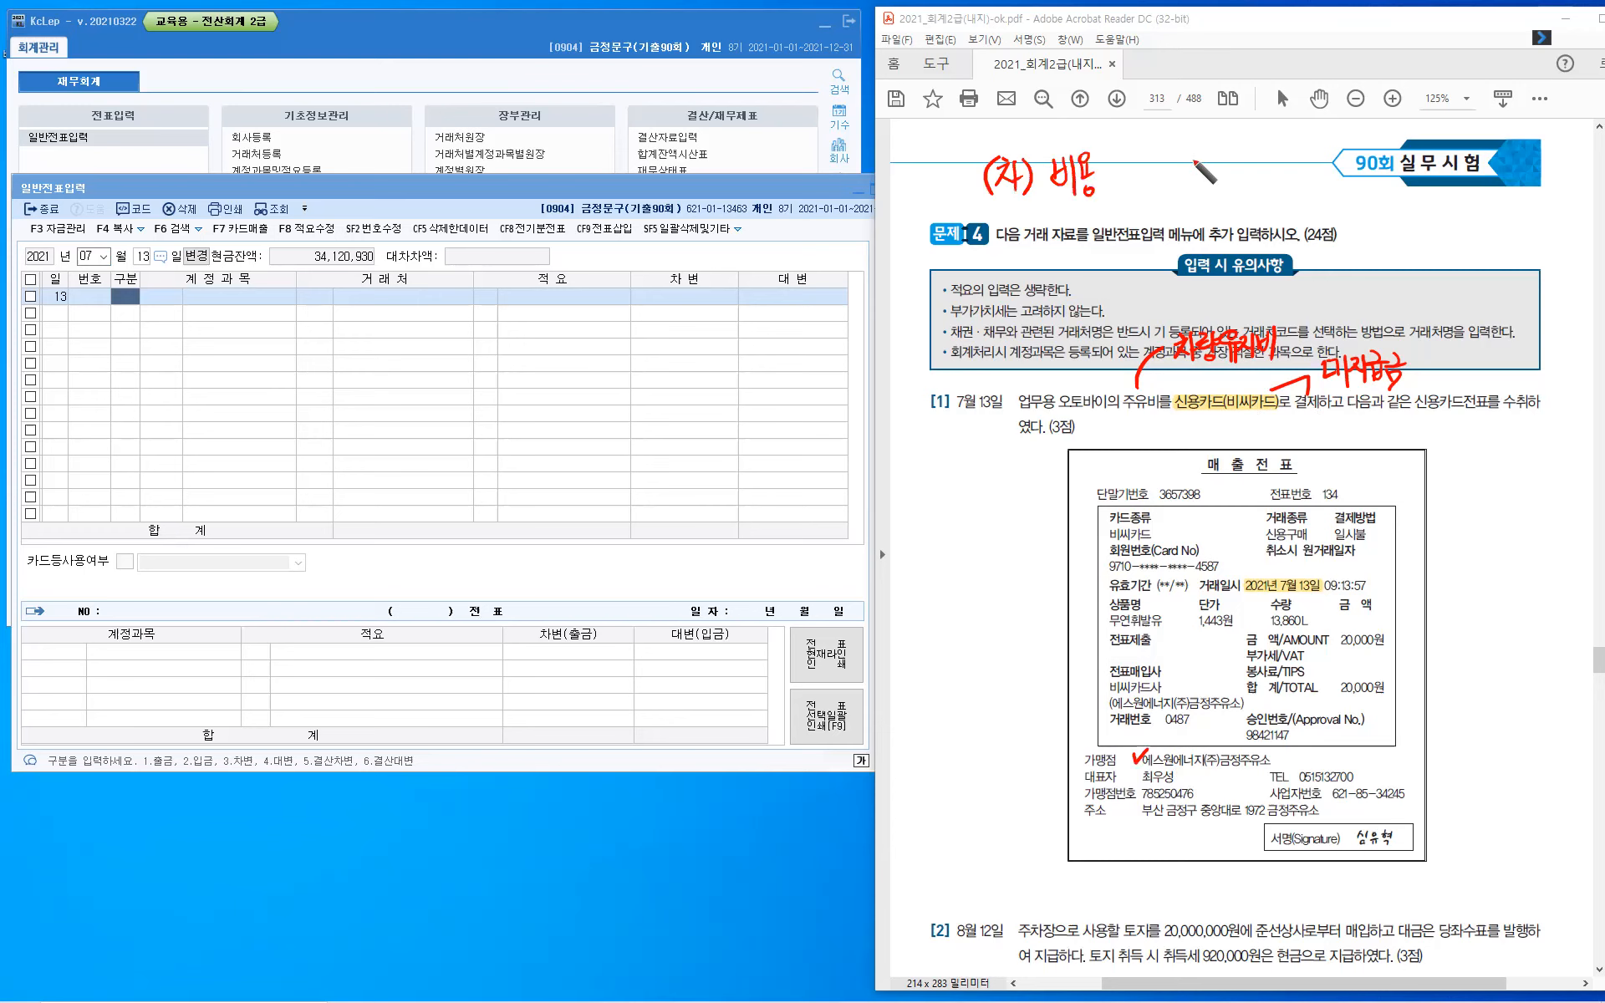
{"action": "left_click_drag", "start_coordinate": [1183, 156], "coordinate": [1178, 192]}
{"action": "left_click_drag", "start_coordinate": [1200, 165], "coordinate": [1209, 181]}
{"action": "left_click_drag", "start_coordinate": [1217, 153], "coordinate": [1217, 193]}
{"action": "left_click_drag", "start_coordinate": [1237, 163], "coordinate": [1252, 181]}
{"action": "mouse_move", "coordinate": [1259, 152]}
{"action": "left_mouse_down"}
{"action": "mouse_move", "coordinate": [1259, 194]}
{"action": "mouse_move", "coordinate": [1279, 161]}
{"action": "left_mouse_up"}
{"action": "mouse_move", "coordinate": [1276, 161]}
{"action": "left_mouse_down"}
{"action": "mouse_move", "coordinate": [1264, 181]}
{"action": "mouse_move", "coordinate": [1281, 180]}
{"action": "left_mouse_up"}
{"action": "mouse_move", "coordinate": [1285, 154]}
{"action": "left_mouse_down"}
{"action": "mouse_move", "coordinate": [1285, 186]}
{"action": "mouse_move", "coordinate": [1305, 167]}
{"action": "left_mouse_up"}
{"action": "left_click_drag", "start_coordinate": [1288, 172], "coordinate": [1313, 170]}
{"action": "left_click_drag", "start_coordinate": [1294, 175], "coordinate": [1315, 183]}
{"action": "left_click_drag", "start_coordinate": [1323, 158], "coordinate": [1322, 182]}
{"action": "left_click_drag", "start_coordinate": [1314, 171], "coordinate": [1324, 169]}
{"action": "left_click_drag", "start_coordinate": [1330, 155], "coordinate": [1330, 192]}
{"action": "left_click_drag", "start_coordinate": [1342, 153], "coordinate": [1339, 175]}
{"action": "left_click_drag", "start_coordinate": [1336, 177], "coordinate": [1354, 173]}
{"action": "left_click_drag", "start_coordinate": [1343, 179], "coordinate": [1345, 181]}
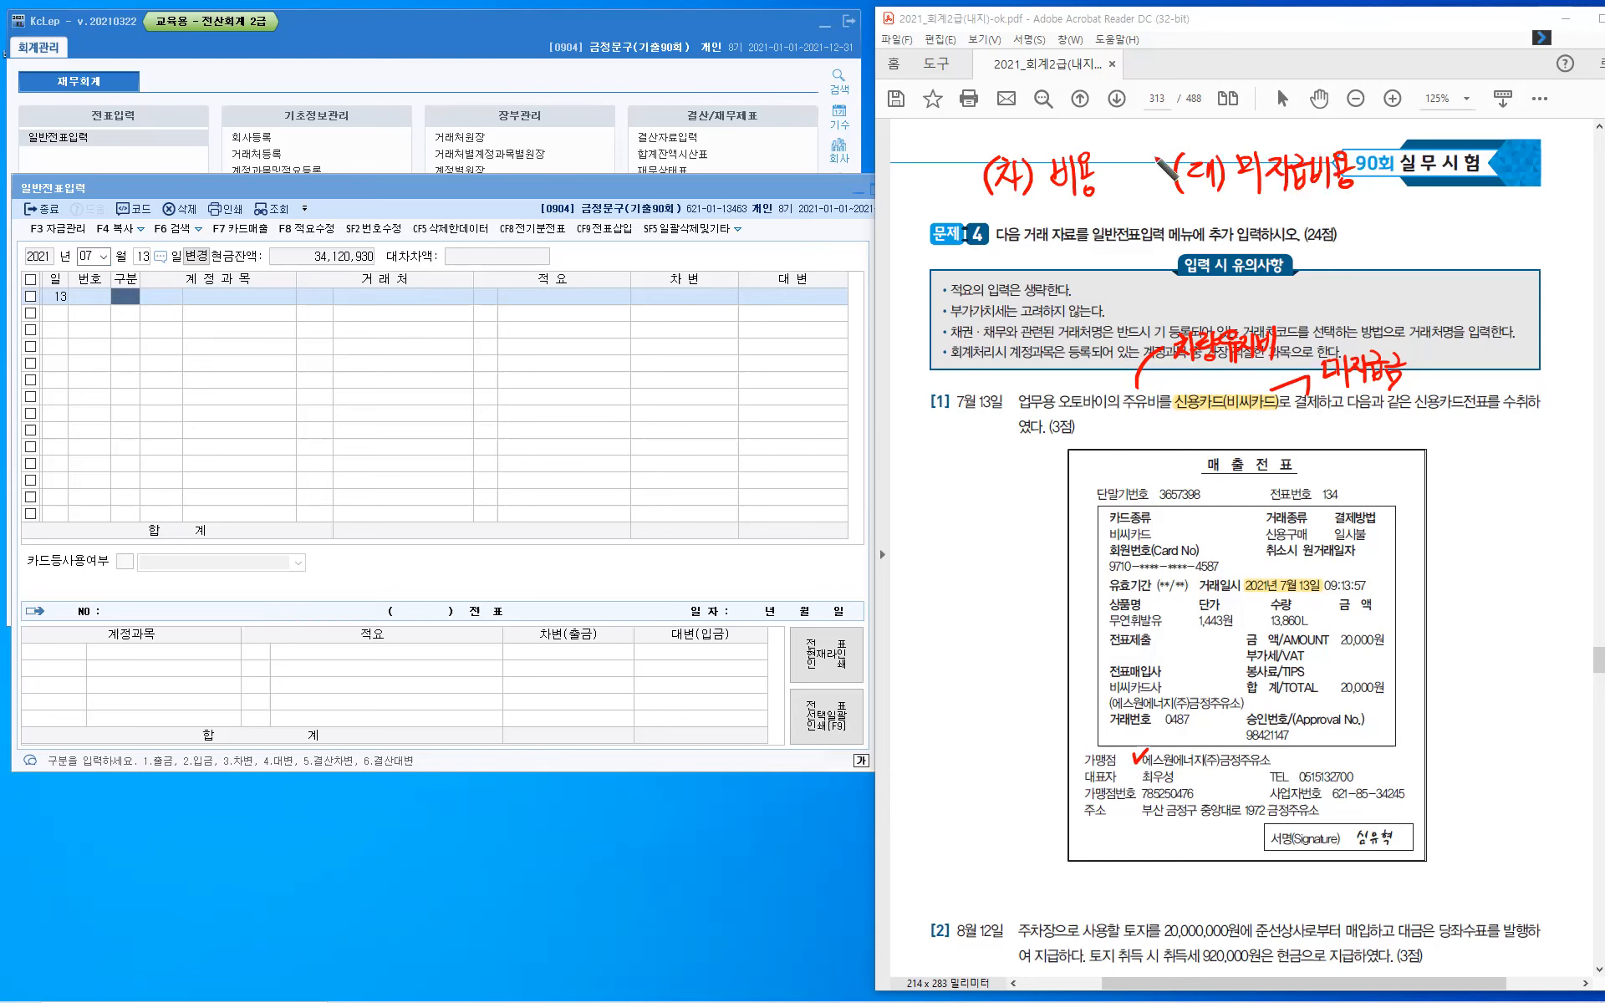
- Mark the 비용 and 미지급비용 notes with X marks, add "자산" beneath 비용, and underline the slip's 20,000원 total
{"action": "left_click_drag", "start_coordinate": [974, 164], "coordinate": [945, 211]}
{"action": "left_click_drag", "start_coordinate": [942, 165], "coordinate": [981, 214]}
{"action": "left_click_drag", "start_coordinate": [1337, 173], "coordinate": [1359, 186]}
{"action": "mouse_move", "coordinate": [1061, 213]}
{"action": "left_mouse_down"}
{"action": "mouse_move", "coordinate": [1057, 233]}
{"action": "mouse_move", "coordinate": [1085, 238]}
{"action": "left_mouse_up"}
{"action": "mouse_move", "coordinate": [1096, 209]}
{"action": "left_mouse_down"}
{"action": "mouse_move", "coordinate": [1091, 227]}
{"action": "mouse_move", "coordinate": [1108, 230]}
{"action": "left_mouse_up"}
{"action": "left_click_drag", "start_coordinate": [1096, 227], "coordinate": [1114, 240]}
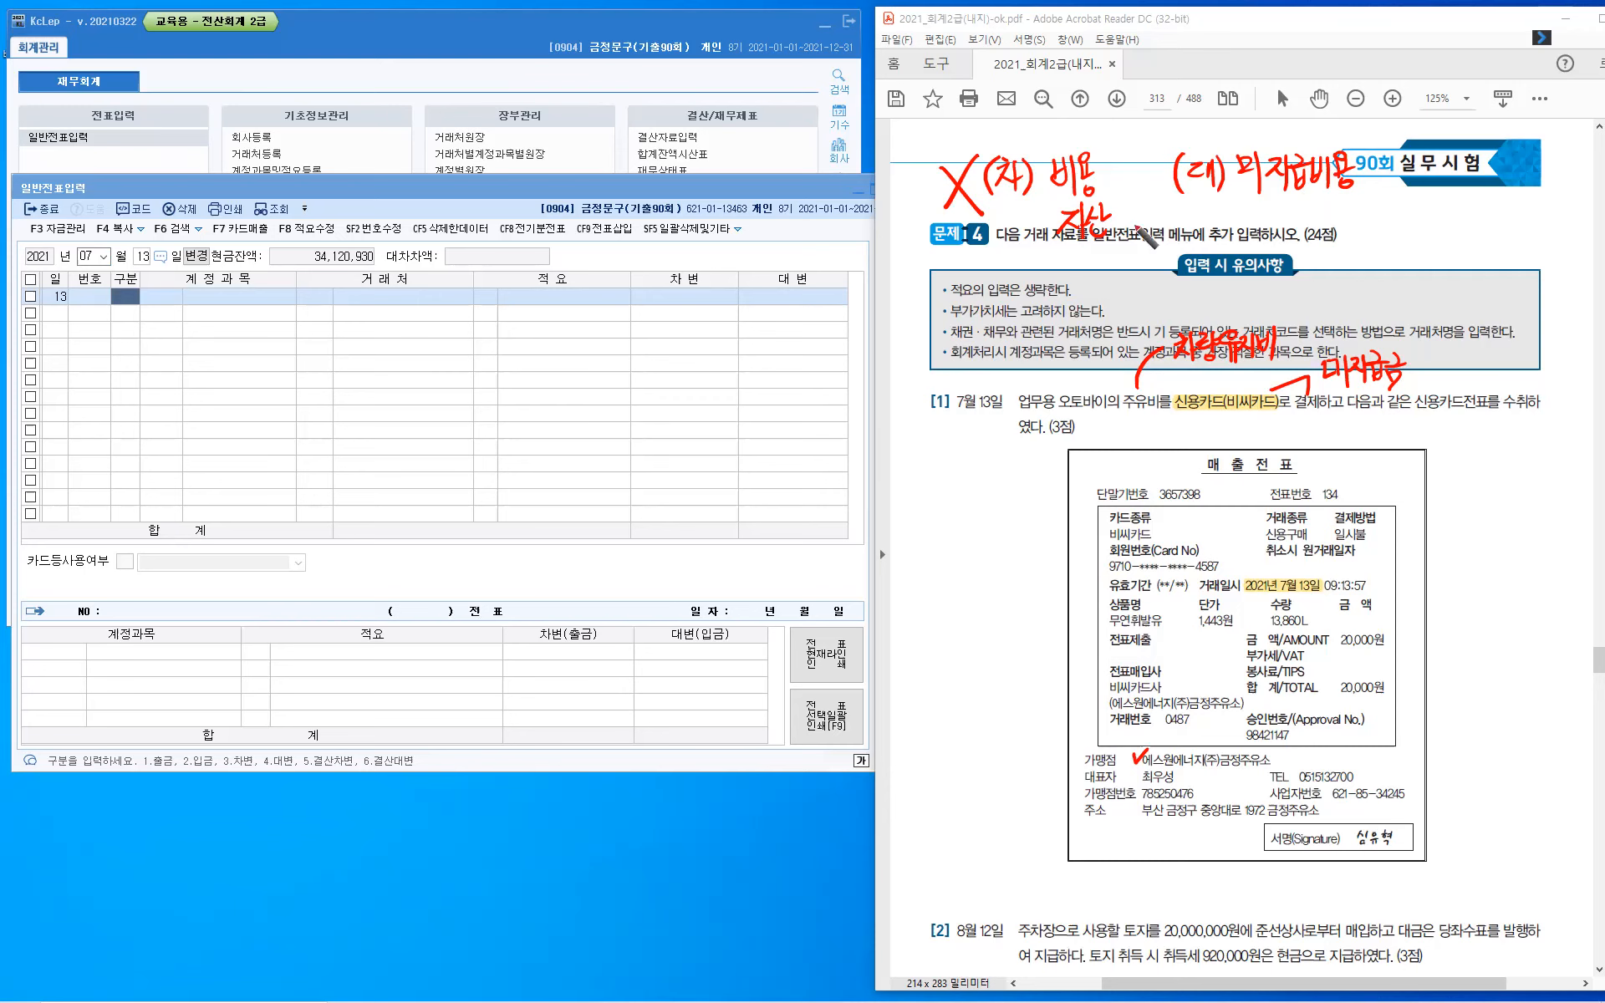
{"action": "mouse_move", "coordinate": [1288, 208]}
{"action": "left_mouse_down"}
{"action": "mouse_move", "coordinate": [1314, 240]}
{"action": "mouse_move", "coordinate": [1288, 243]}
{"action": "left_mouse_up"}
{"action": "mouse_move", "coordinate": [1341, 703]}
{"action": "left_mouse_down"}
{"action": "mouse_move", "coordinate": [1384, 702]}
{"action": "mouse_move", "coordinate": [1389, 717]}
{"action": "left_mouse_up"}
- Enter the July 13 debit line with account 0822 차량유지비, no counterparty, and an amount of 20,000
{"action": "left_click", "coordinate": [134, 298]}
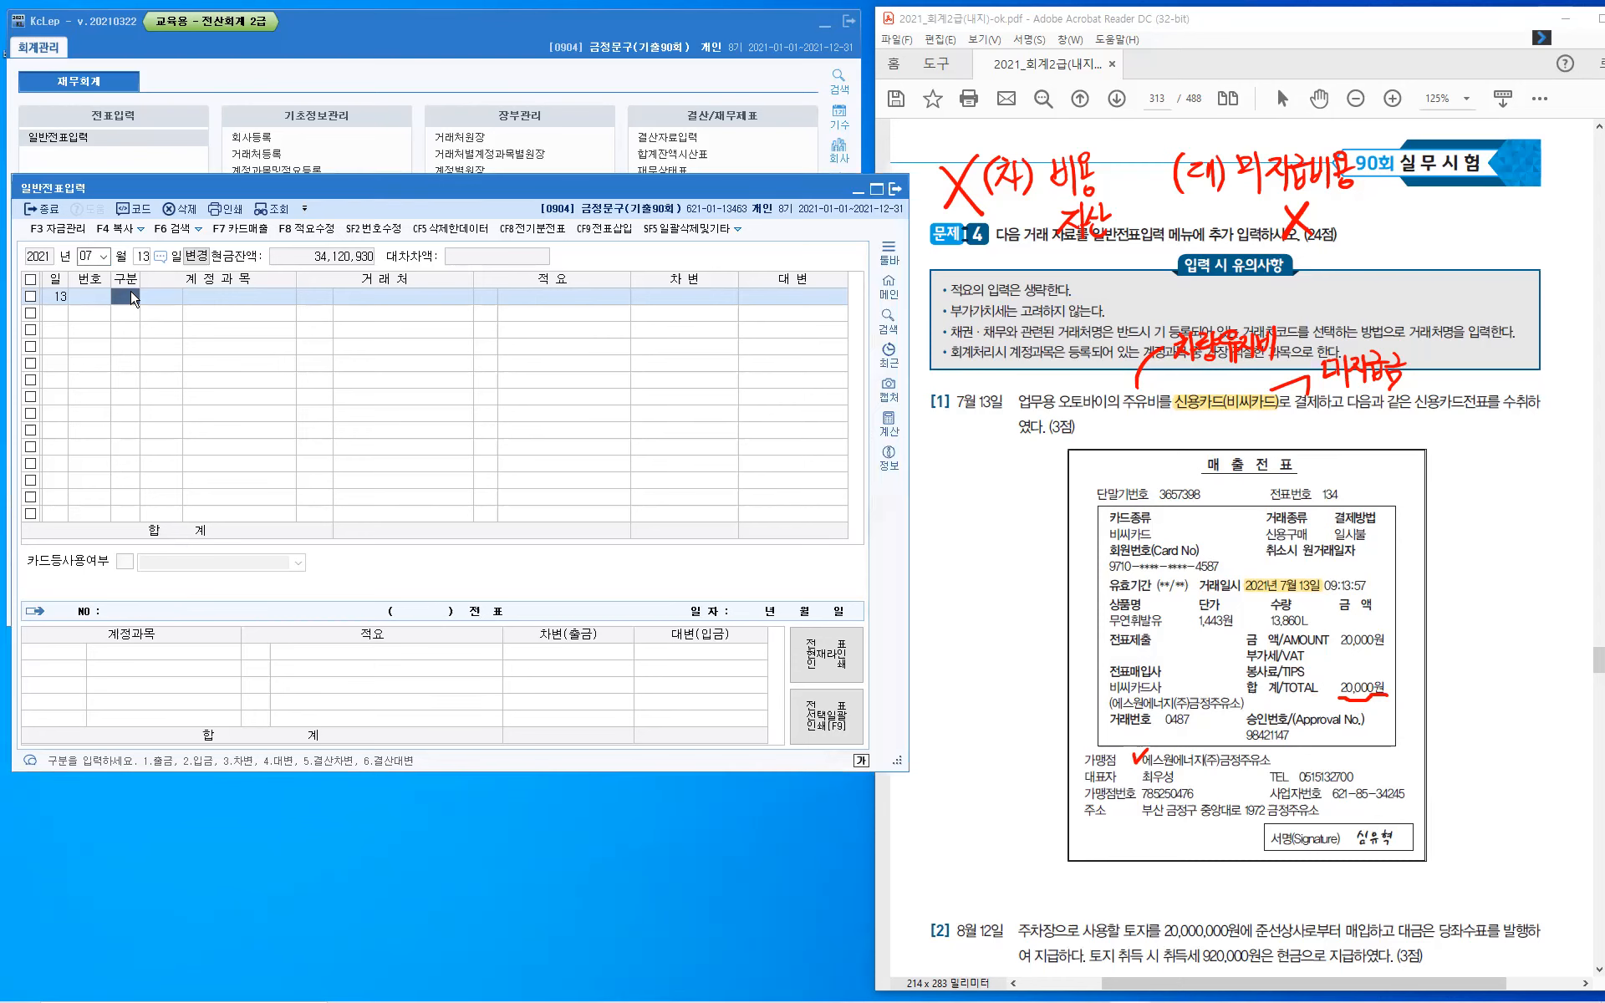
{"action": "type", "text": "3"}
{"action": "key", "text": "Return"}
{"action": "type", "text": "0822"}
{"action": "key", "text": "Return"}
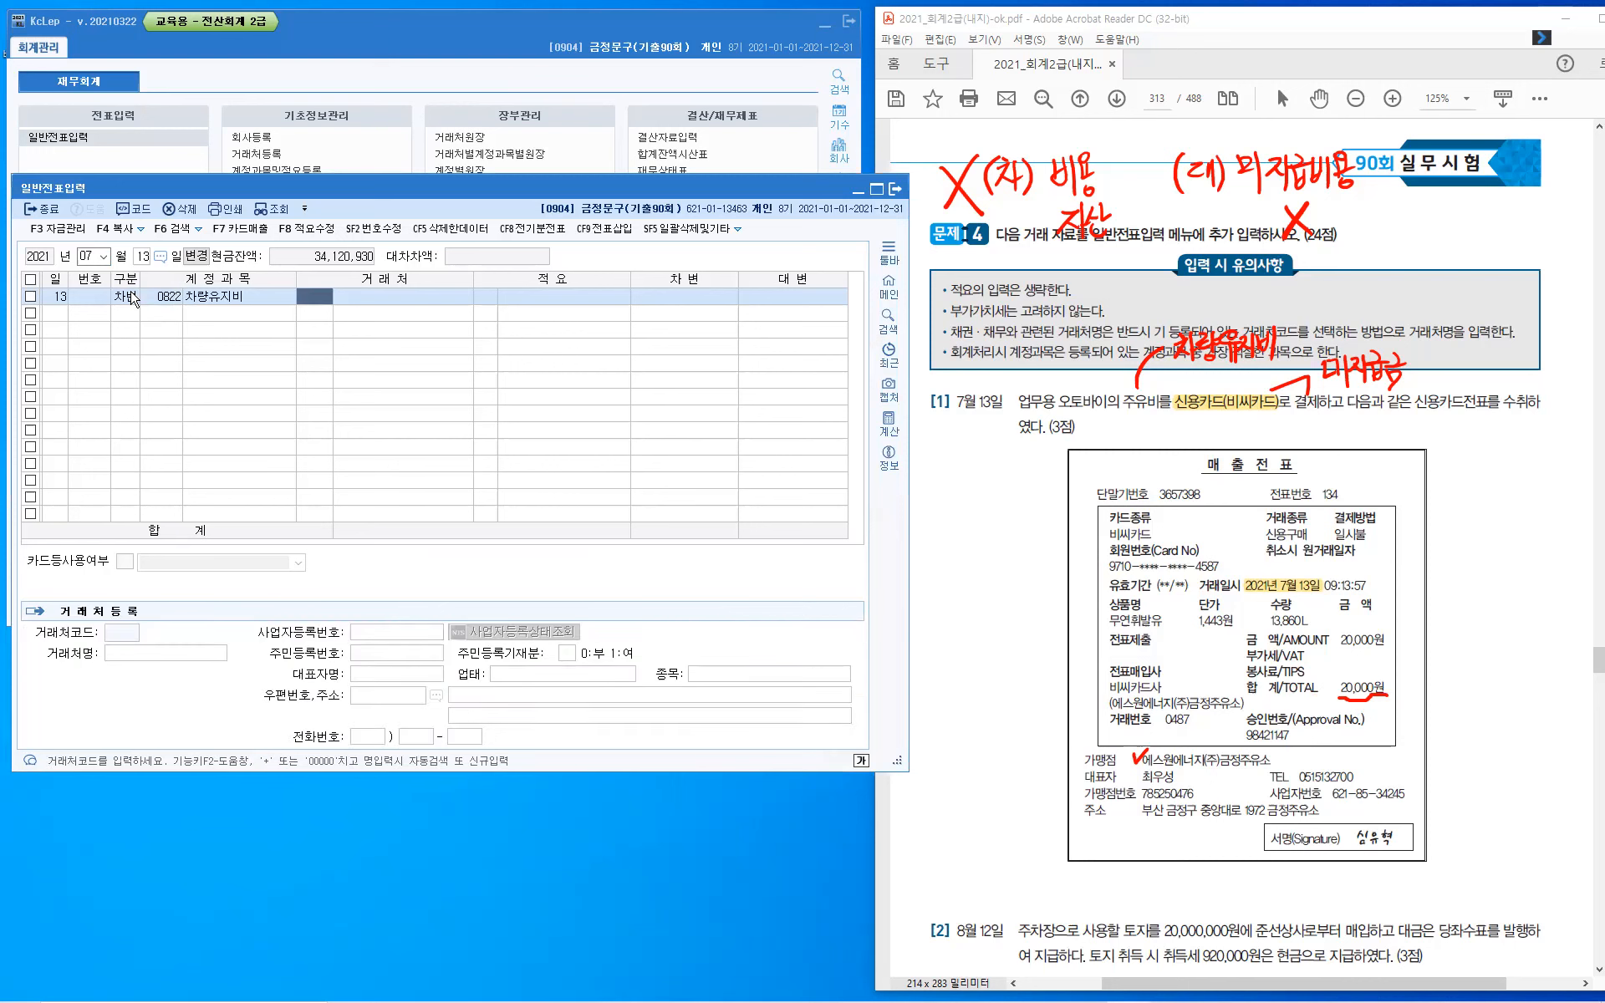
{"action": "key", "text": "Return"}
{"action": "key", "text": "Return"}
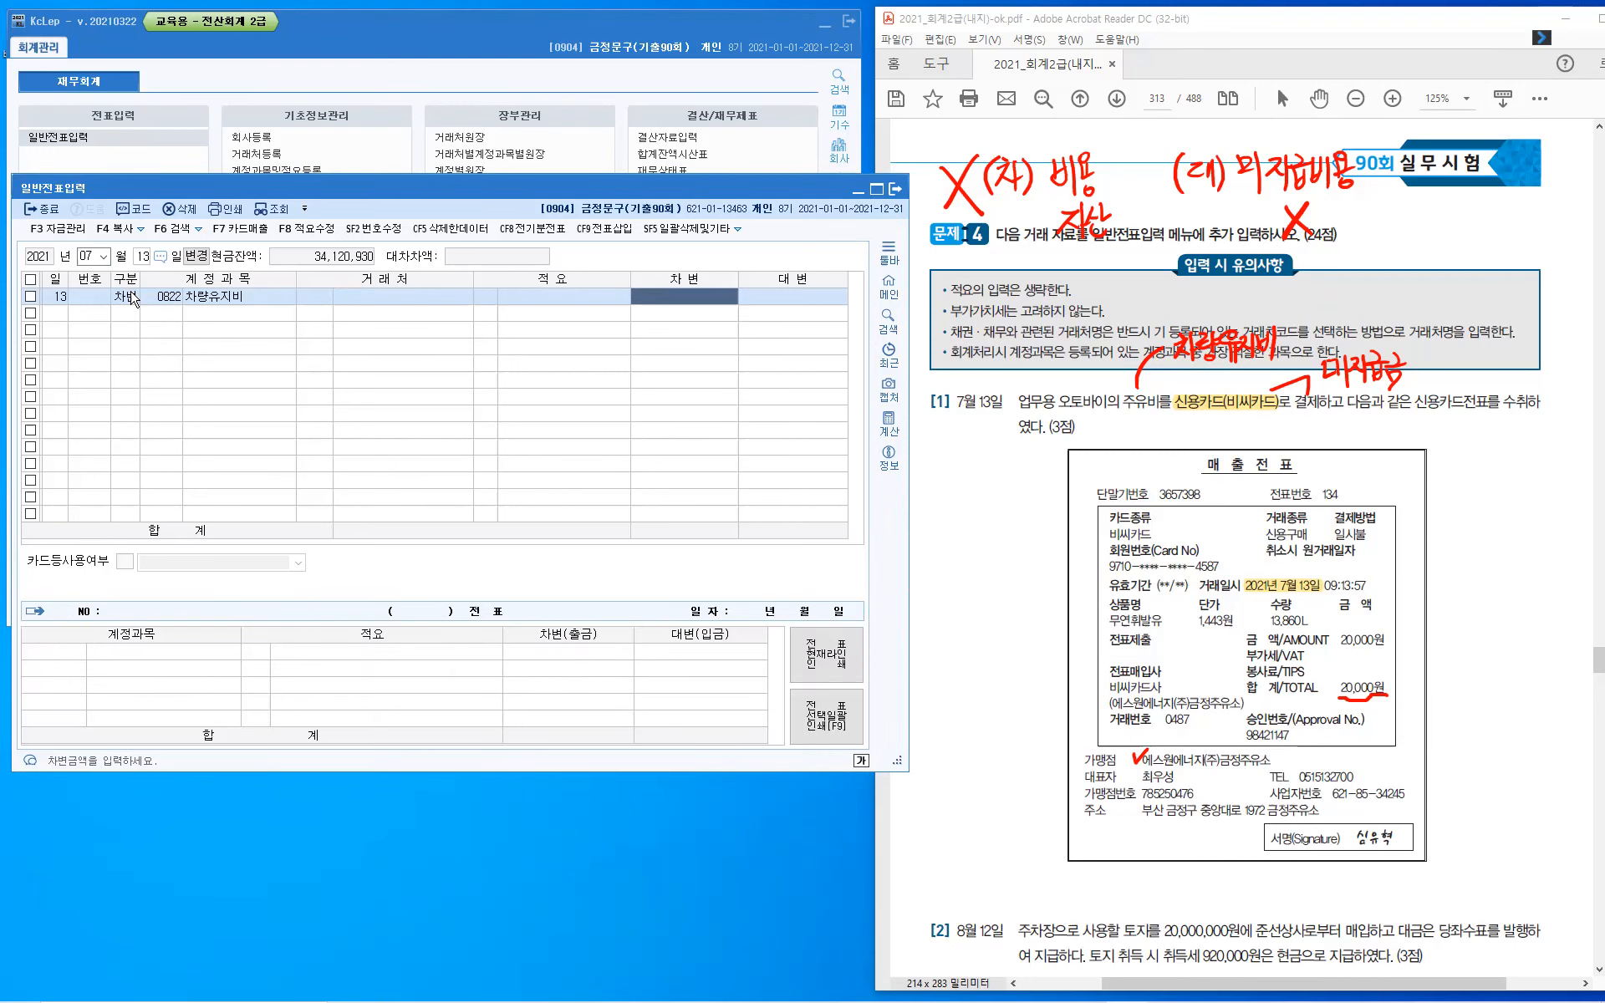
{"action": "type", "text": "20"}
{"action": "key", "text": "plus"}
{"action": "key", "text": "Return"}
- Add the credit line with account 0253 미지급금, counterparty 비씨카드, and an amount of 20,000
{"action": "type", "text": "4"}
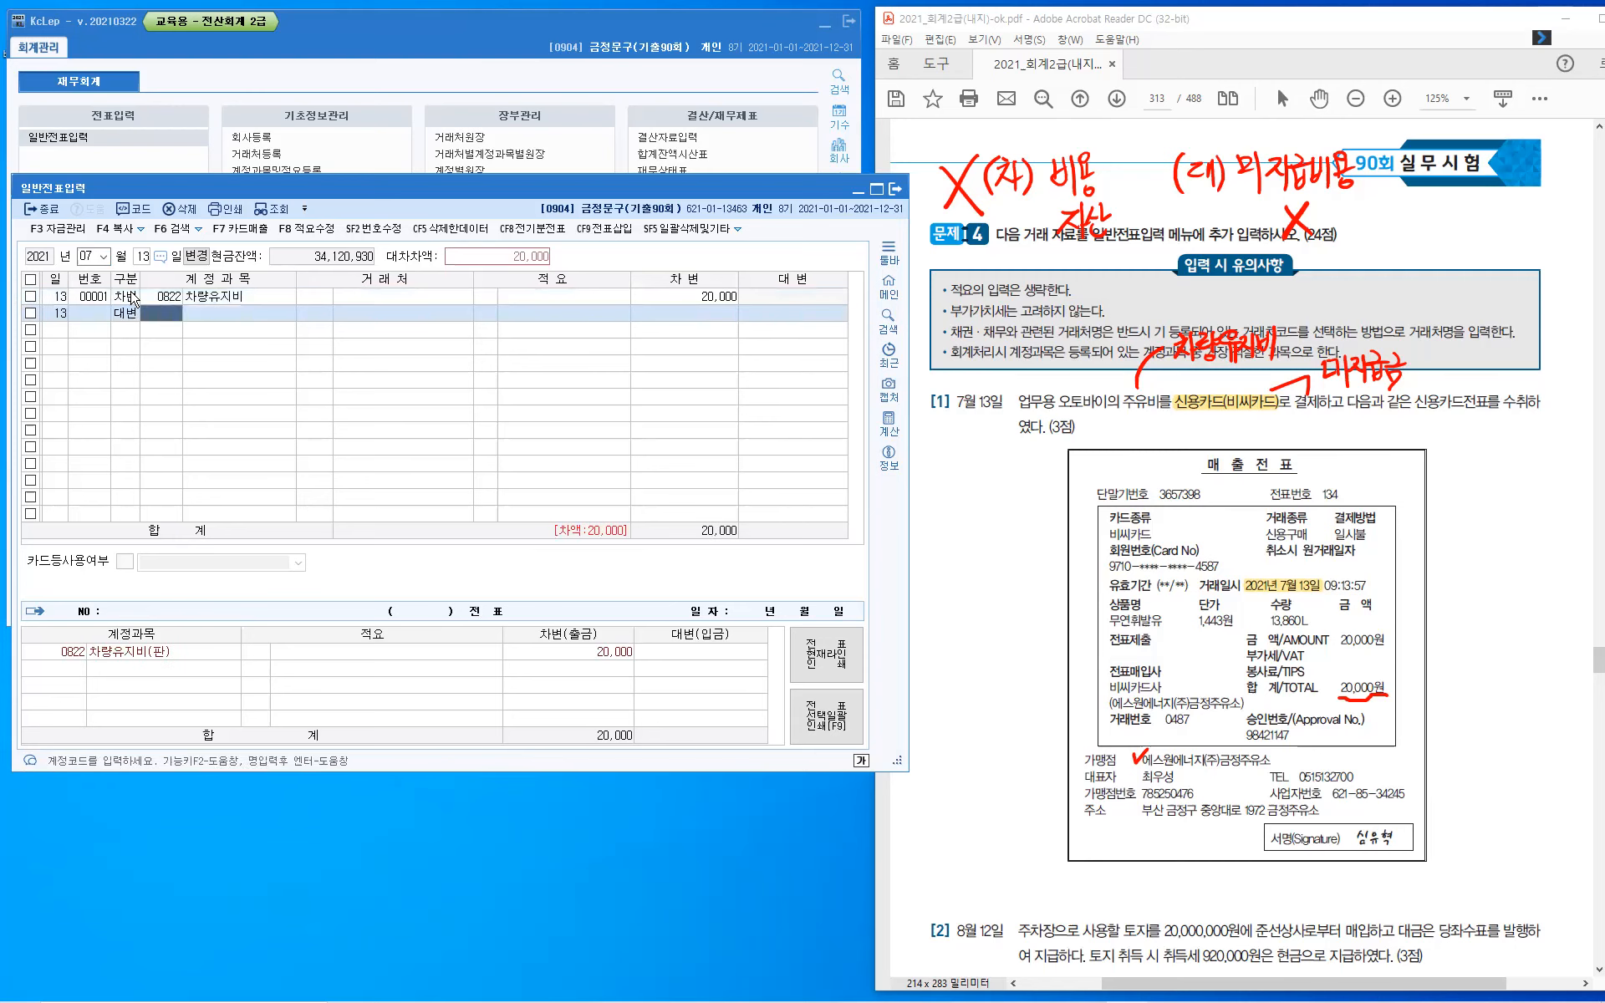
{"action": "type", "text": "253"}
{"action": "key", "text": "Return"}
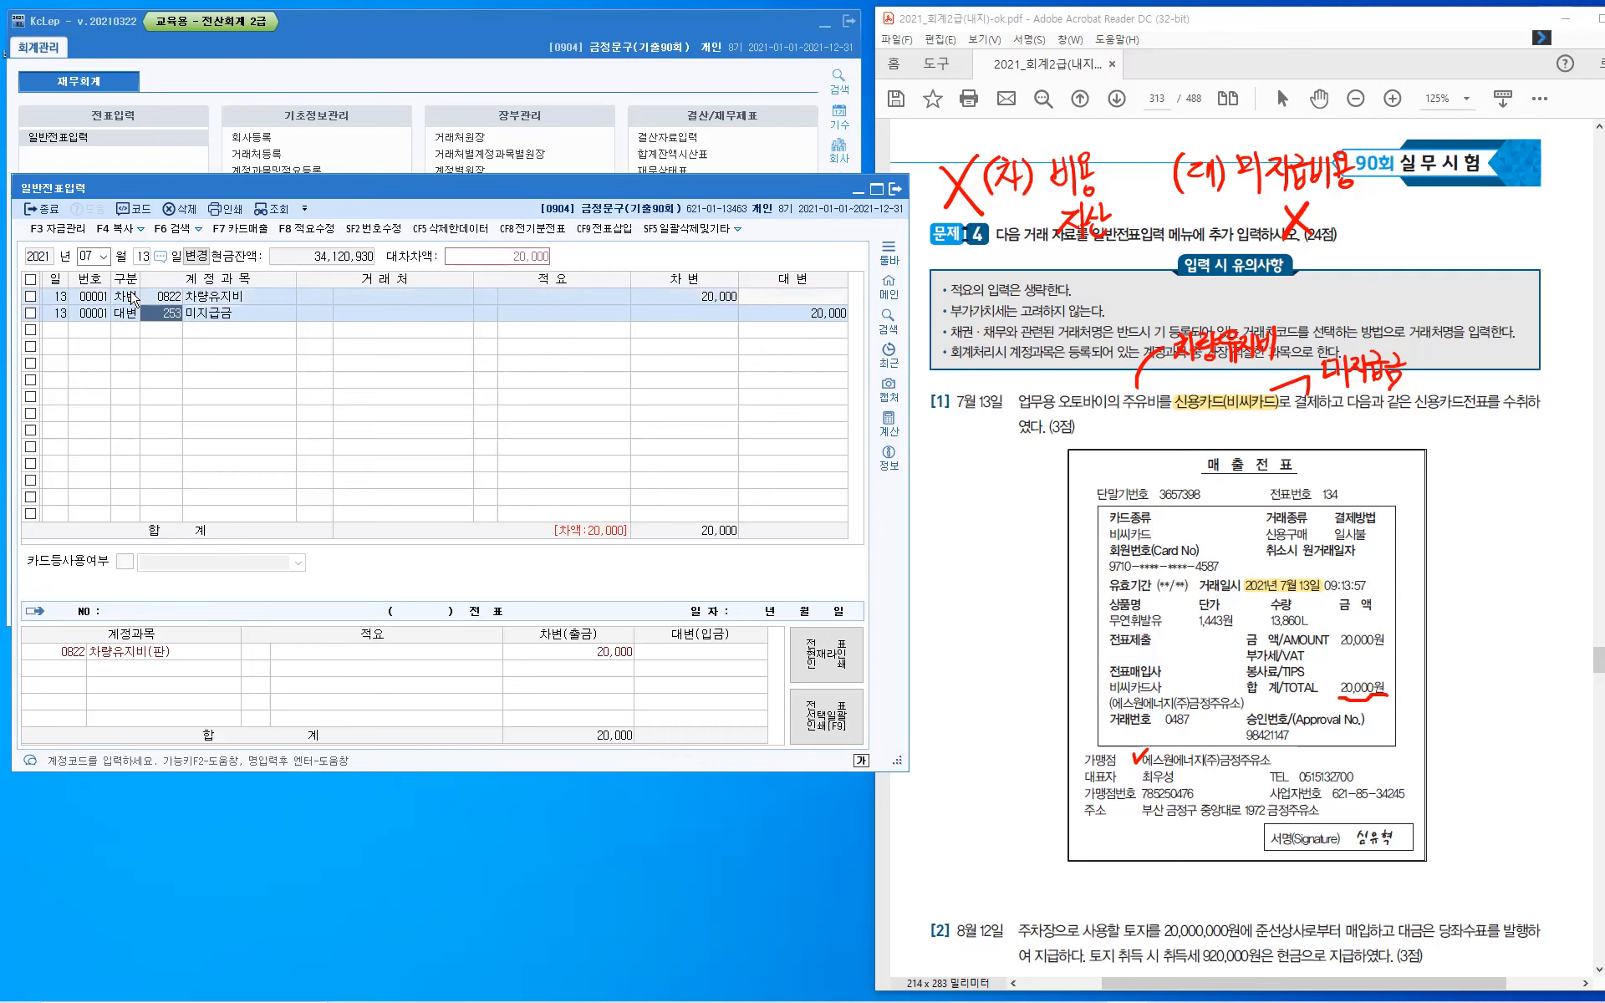
{"action": "key", "text": "Return"}
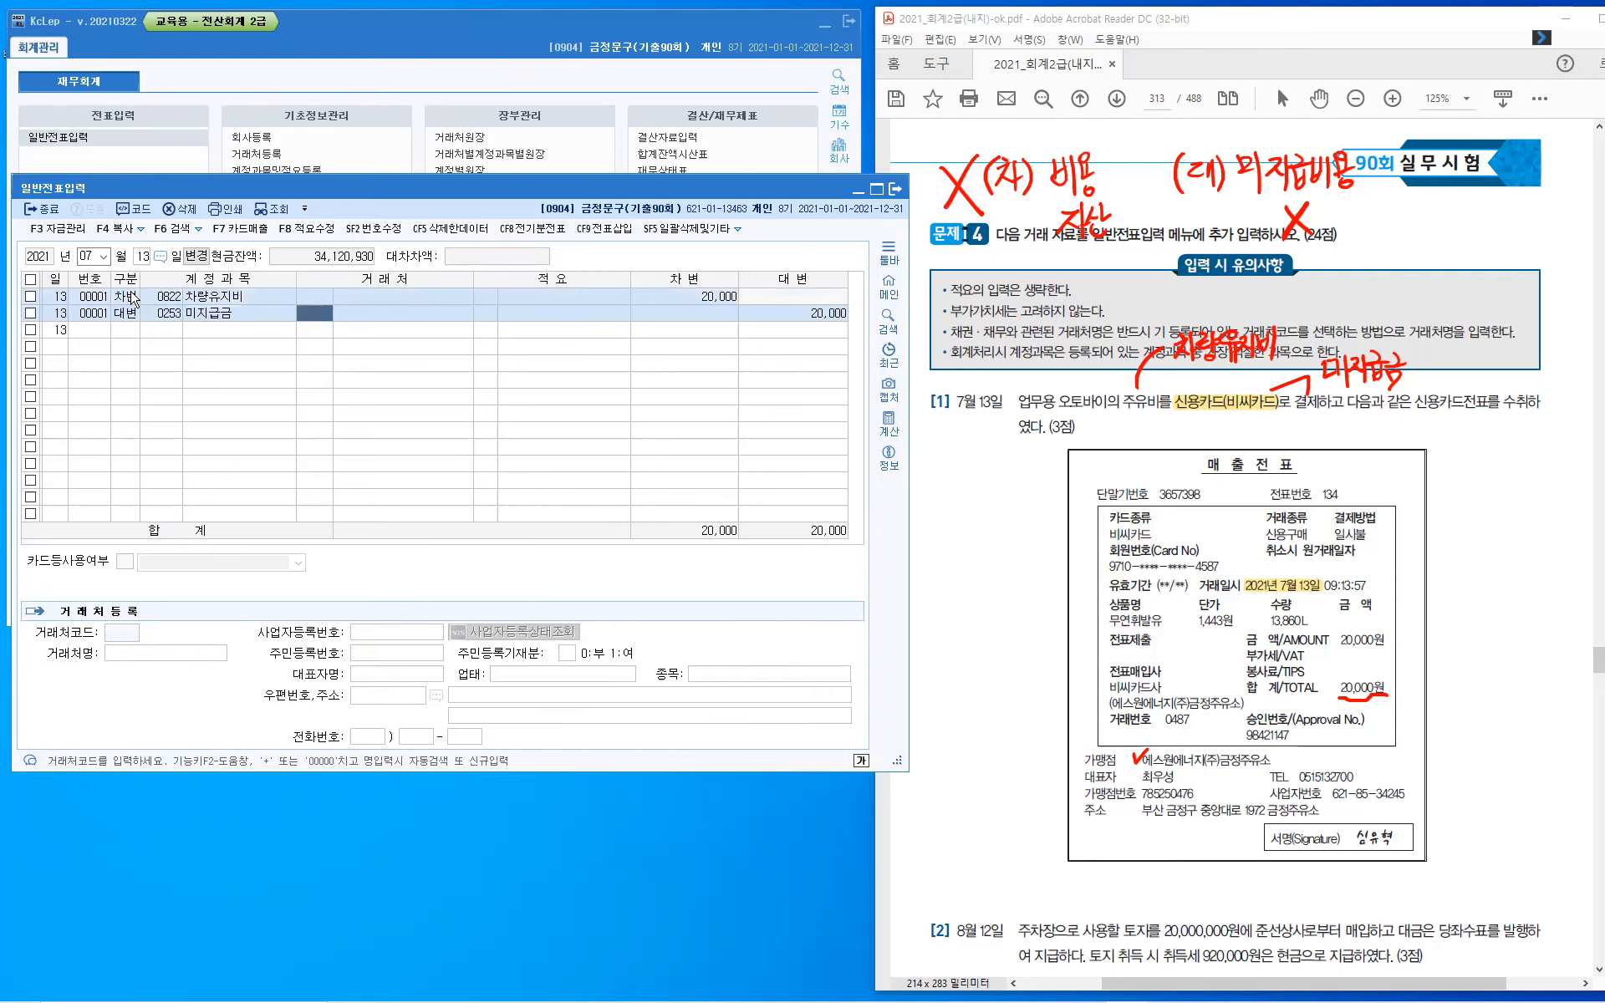
{"action": "type", "text": "비씨"}
{"action": "key", "text": "Return"}
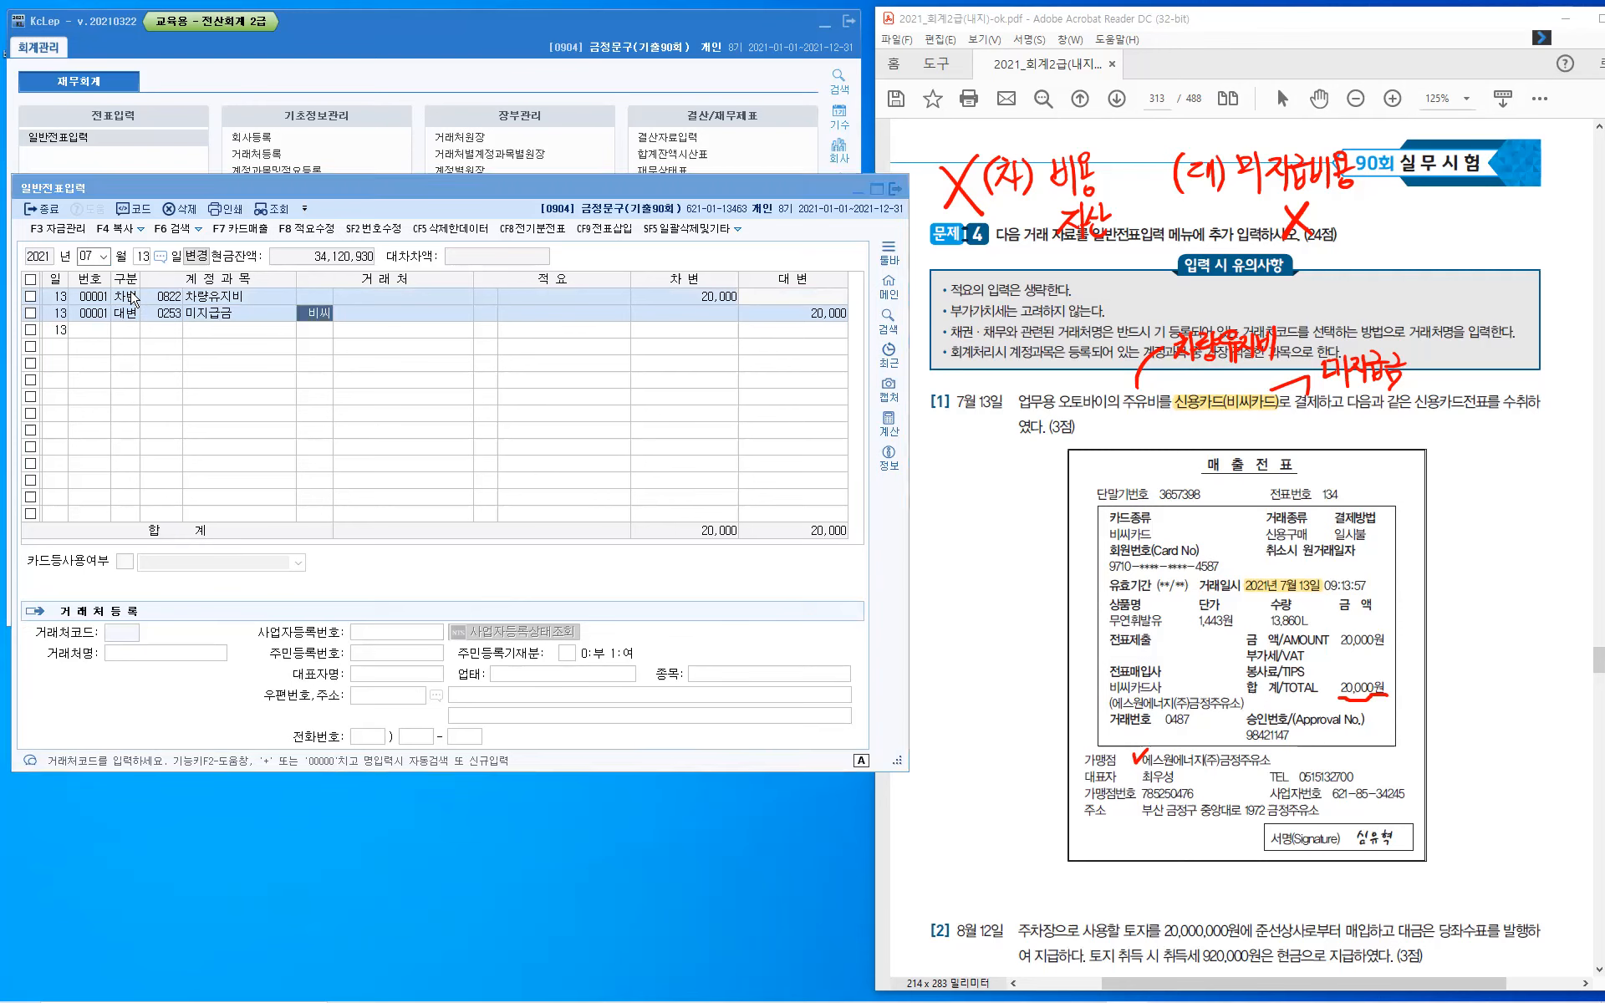
{"action": "key", "text": "Return"}
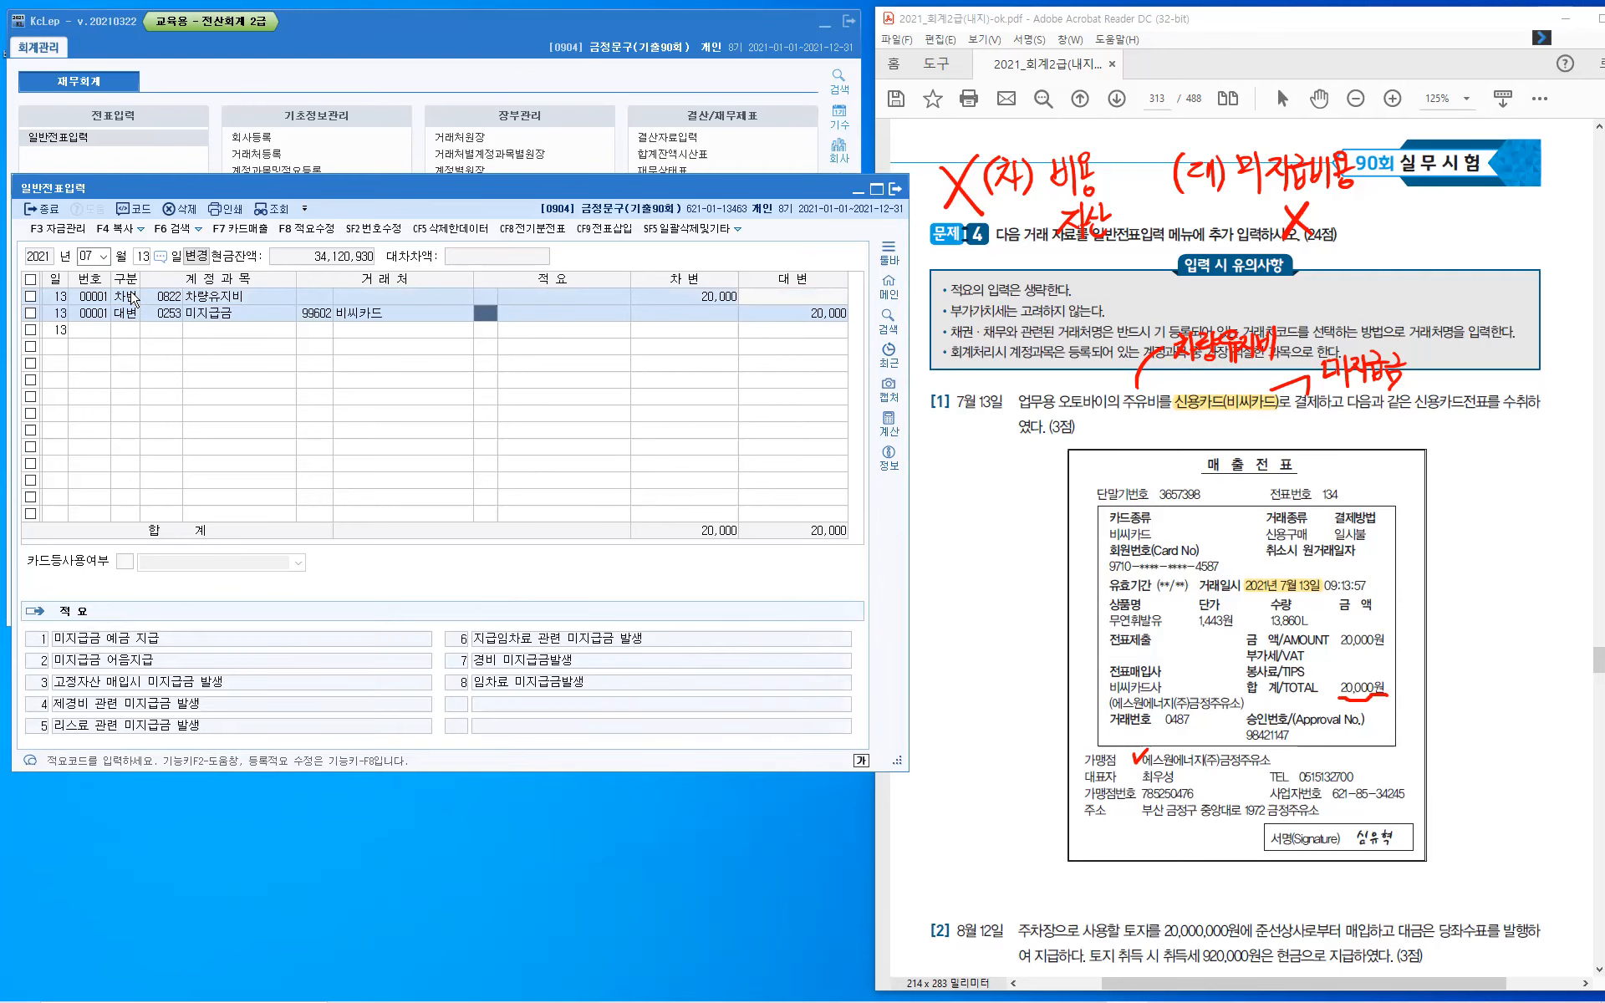
{"action": "key", "text": "Return"}
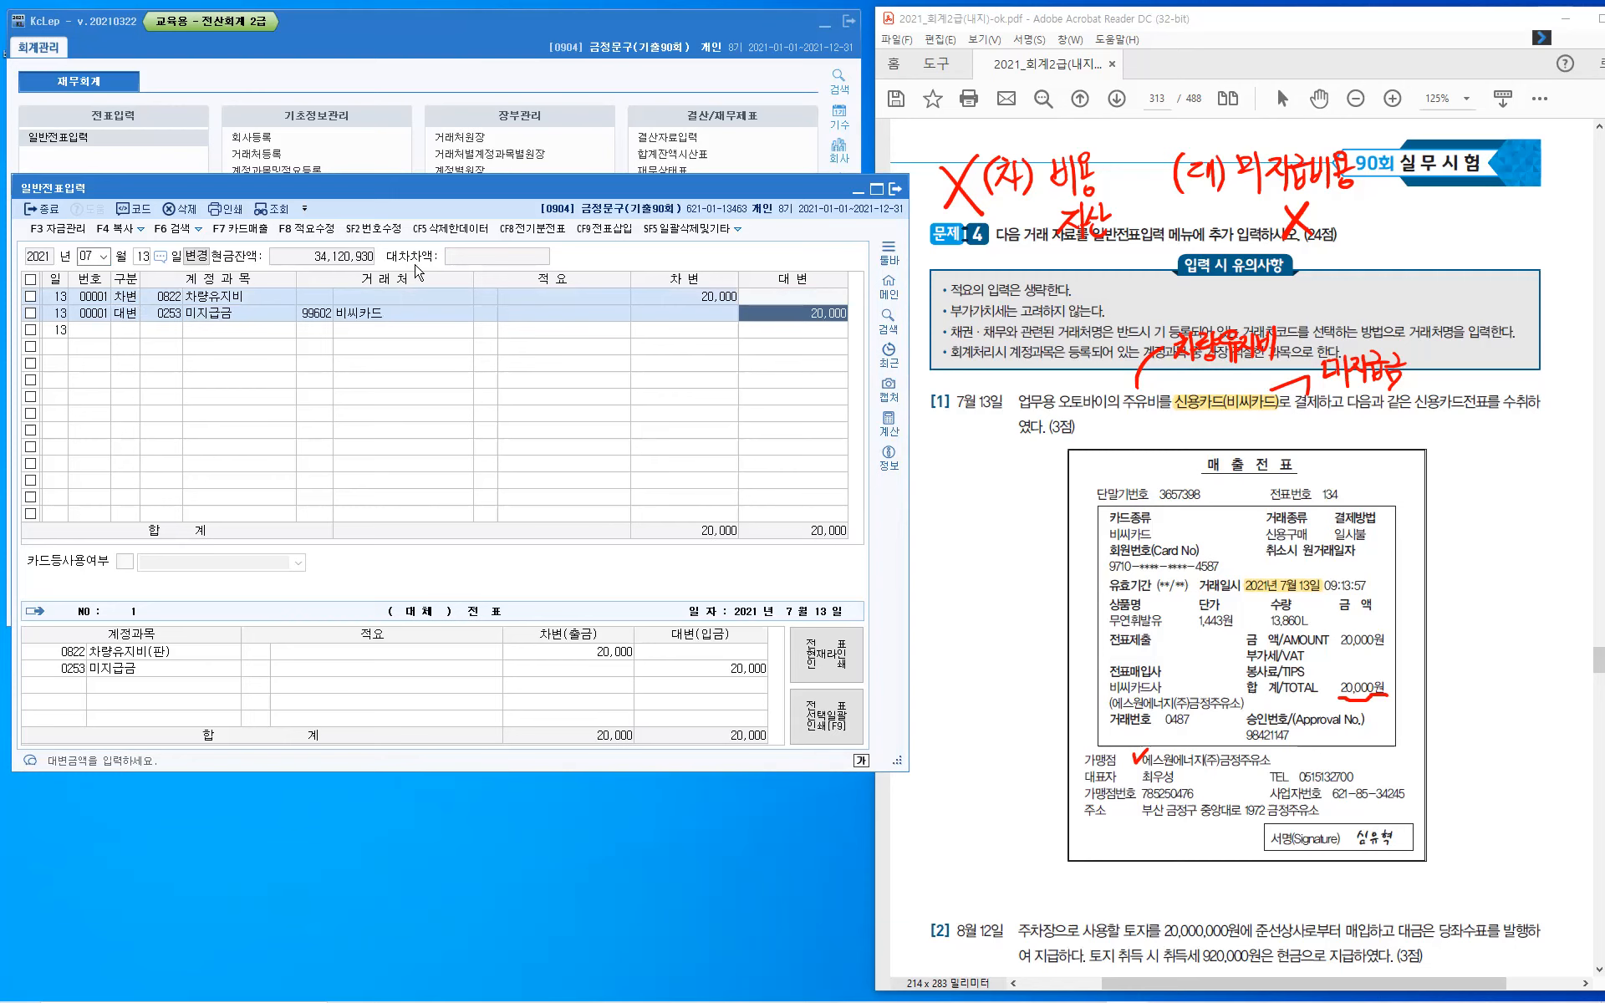
{"action": "key", "text": "Return"}
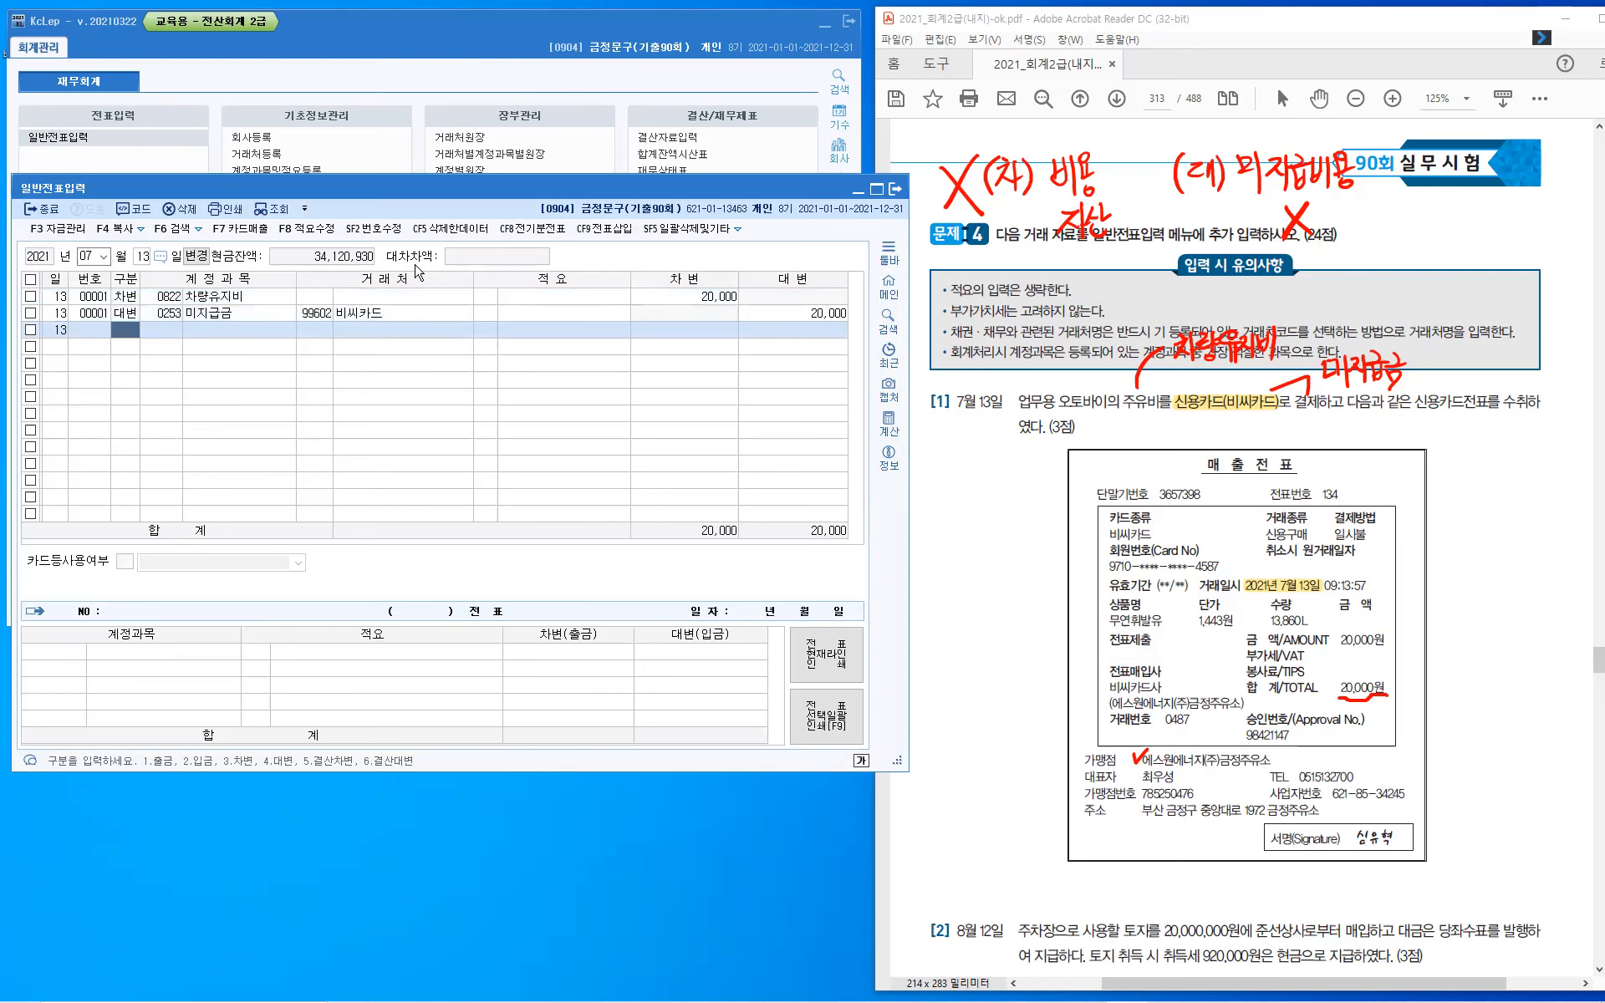
- Change the voucher date to August 12 to start the next entry
{"action": "key", "text": "Escape"}
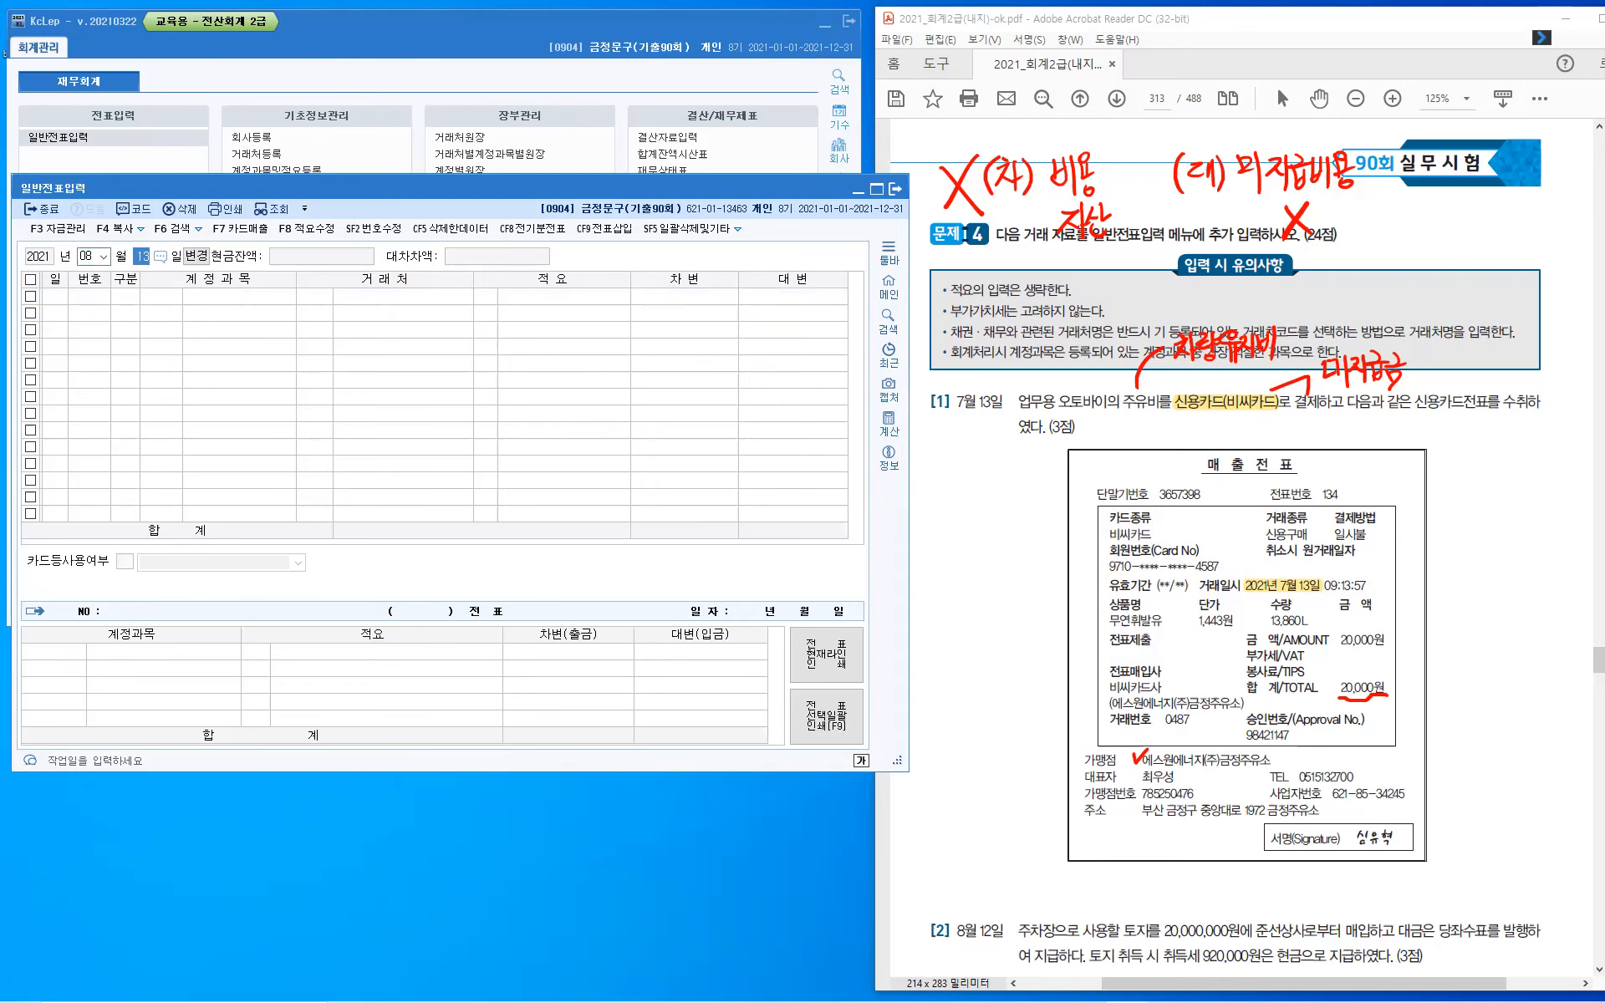
{"action": "type", "text": "12"}
{"action": "key", "text": "Return"}
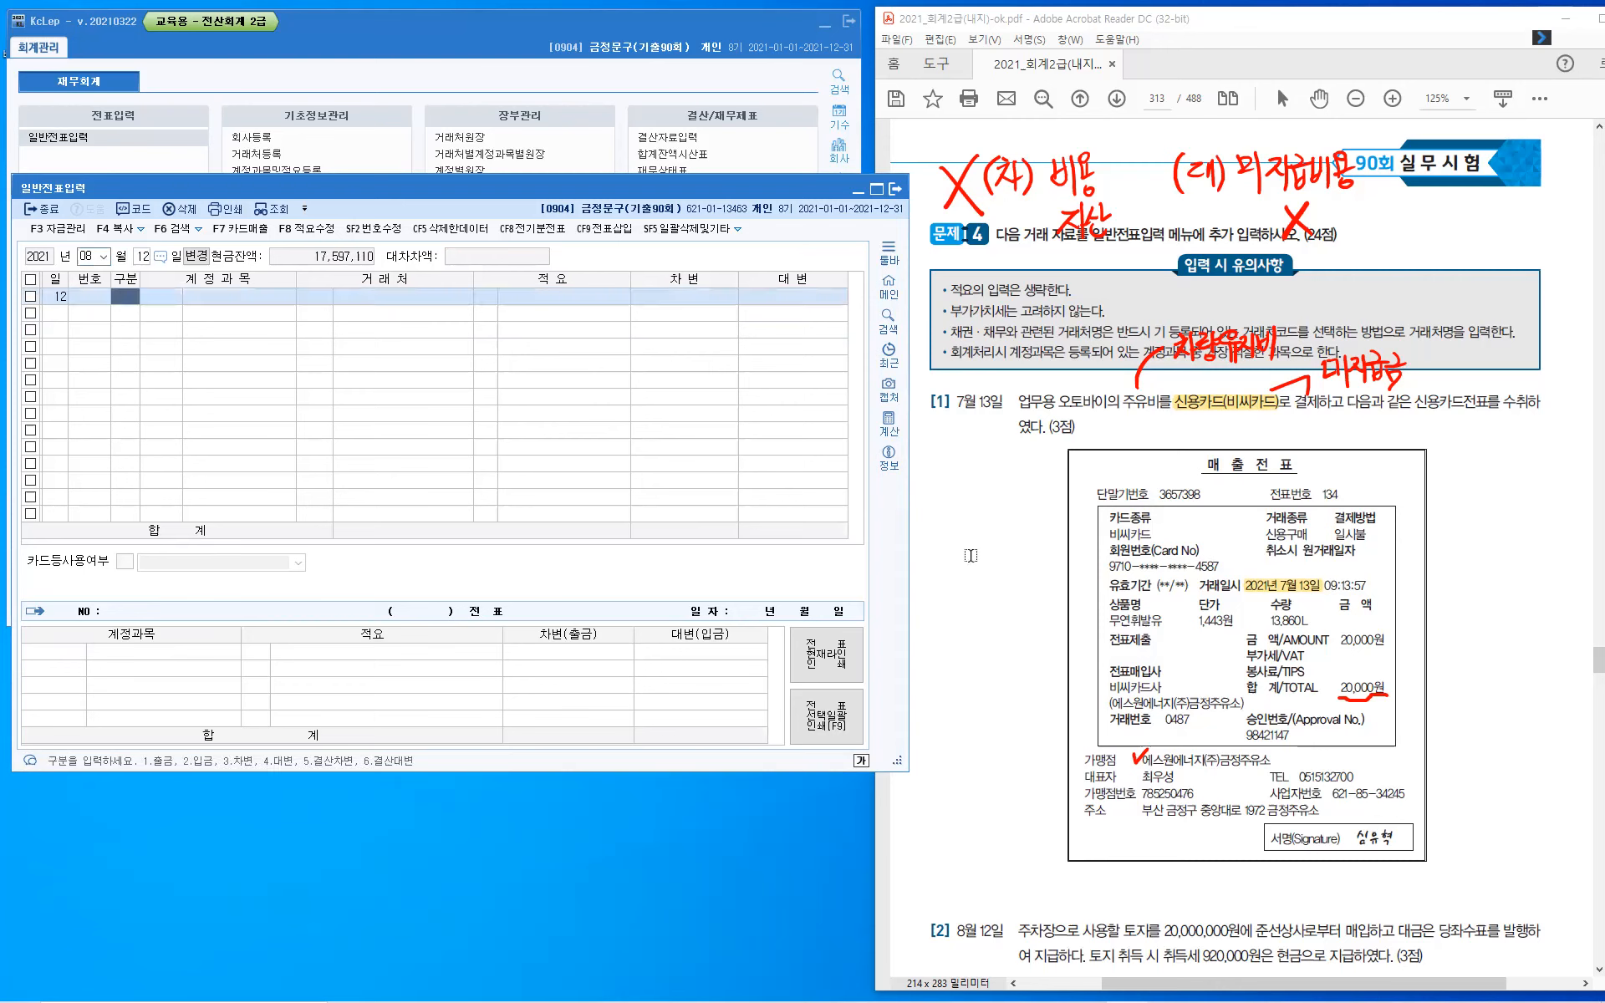
- Clear the pen annotations from the exam PDF and bring up question [2]
{"action": "left_click", "coordinate": [1020, 586]}
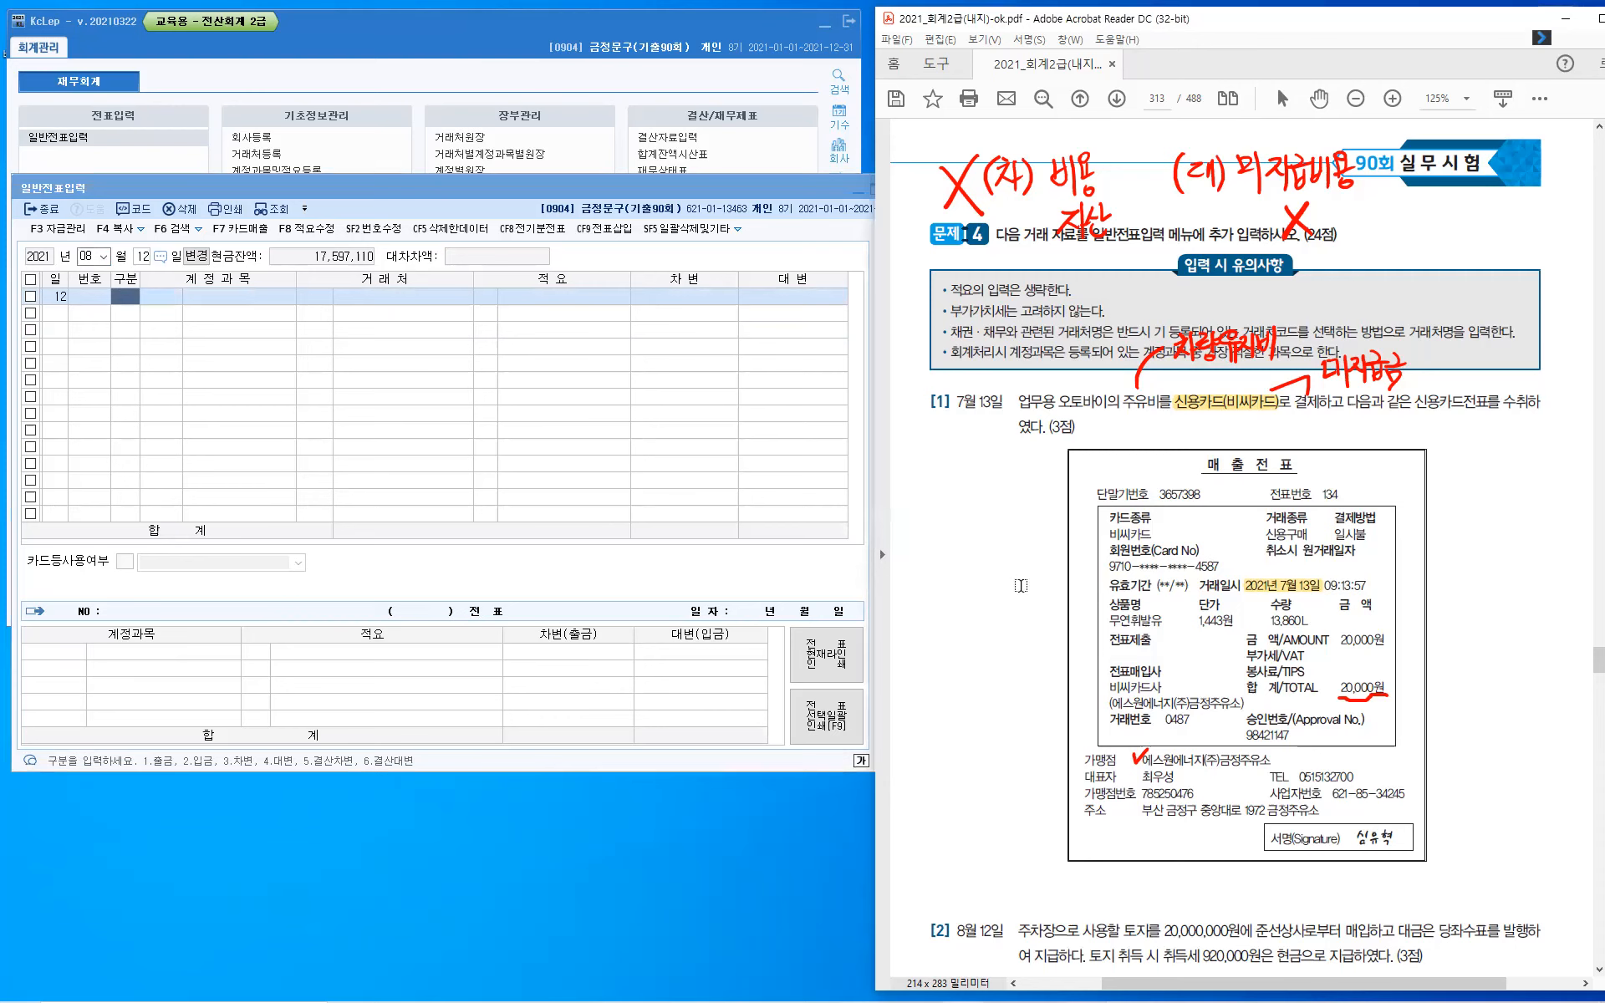
{"action": "key", "text": "Escape"}
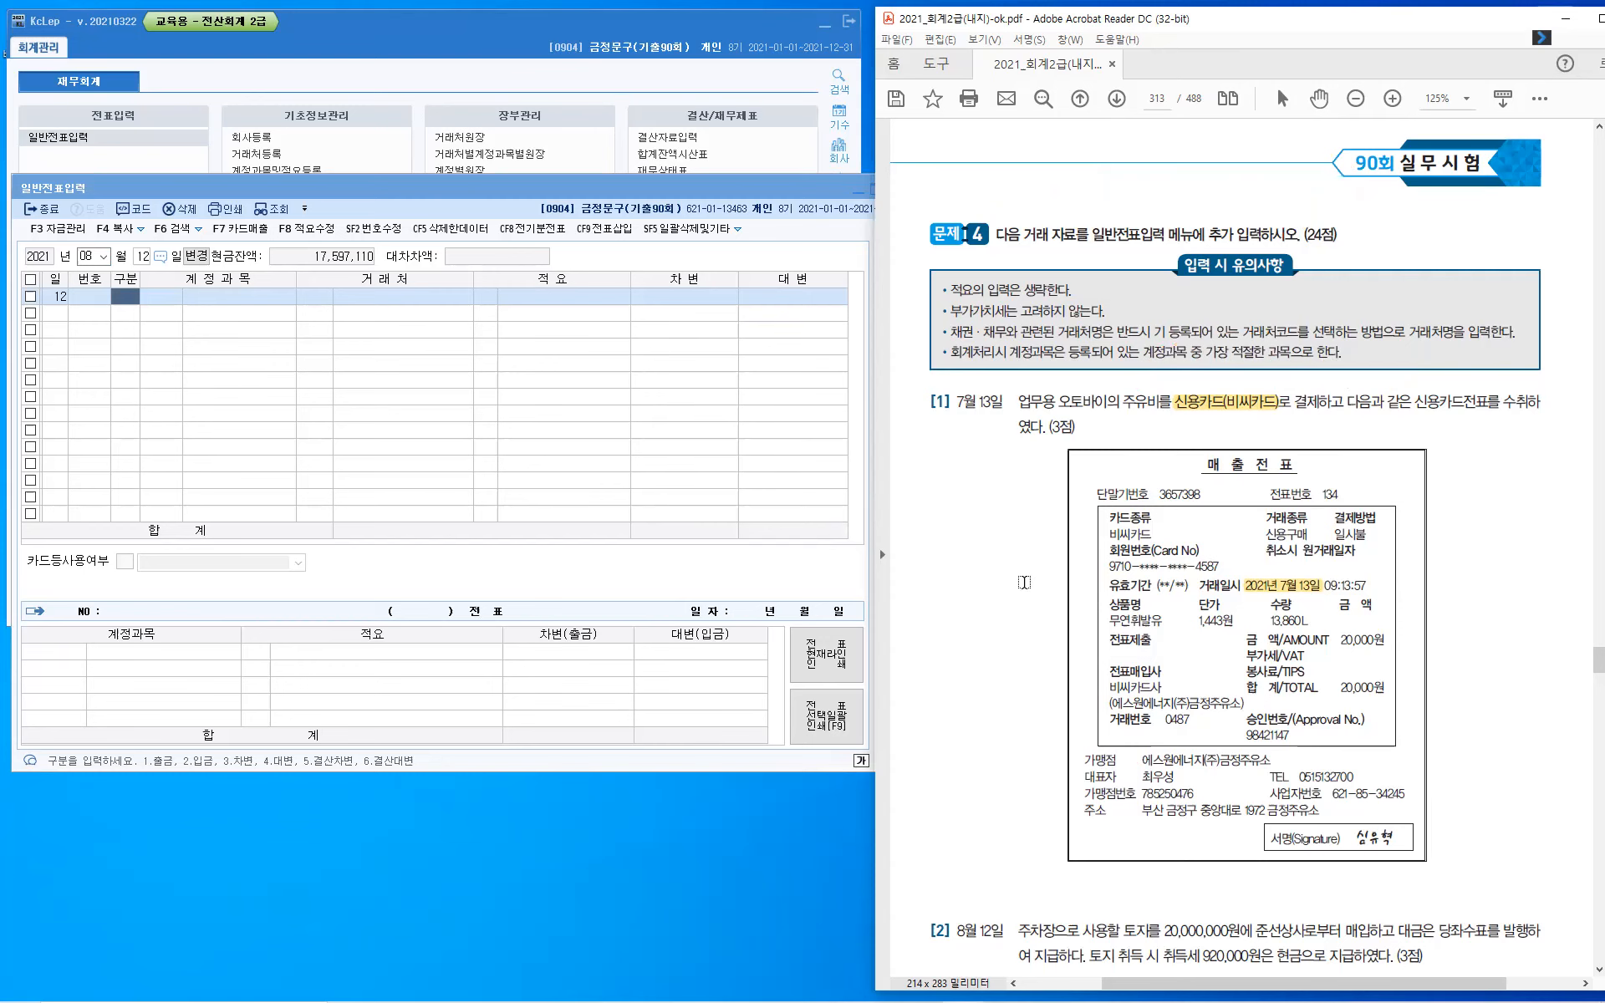
{"action": "scroll", "coordinate": [1022, 583], "scroll_direction": "down", "scroll_amount": 10}
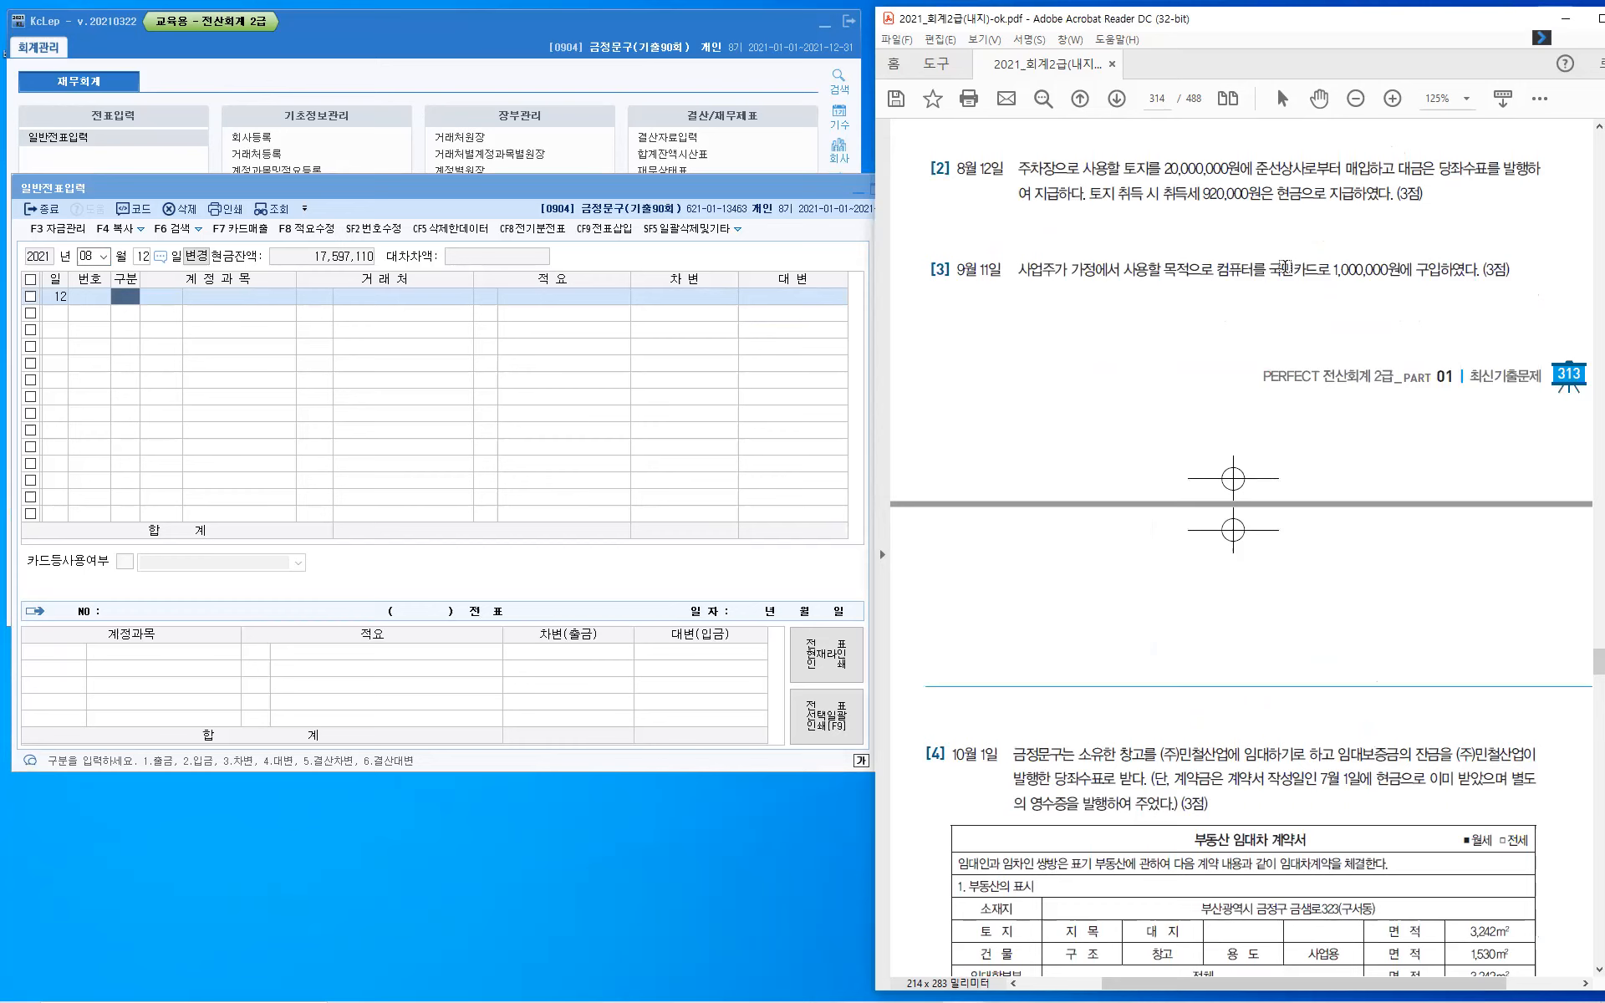
- Handwrite "유형자산" above 주차장 in question [2] and draw a wavy underline beneath 토지
{"action": "left_click_drag", "start_coordinate": [1051, 134], "coordinate": [1046, 156]}
{"action": "left_click_drag", "start_coordinate": [1053, 148], "coordinate": [1068, 149]}
{"action": "left_click_drag", "start_coordinate": [1074, 136], "coordinate": [1074, 149]}
{"action": "left_click_drag", "start_coordinate": [1070, 151], "coordinate": [1083, 150]}
{"action": "left_click_drag", "start_coordinate": [1085, 140], "coordinate": [1086, 151]}
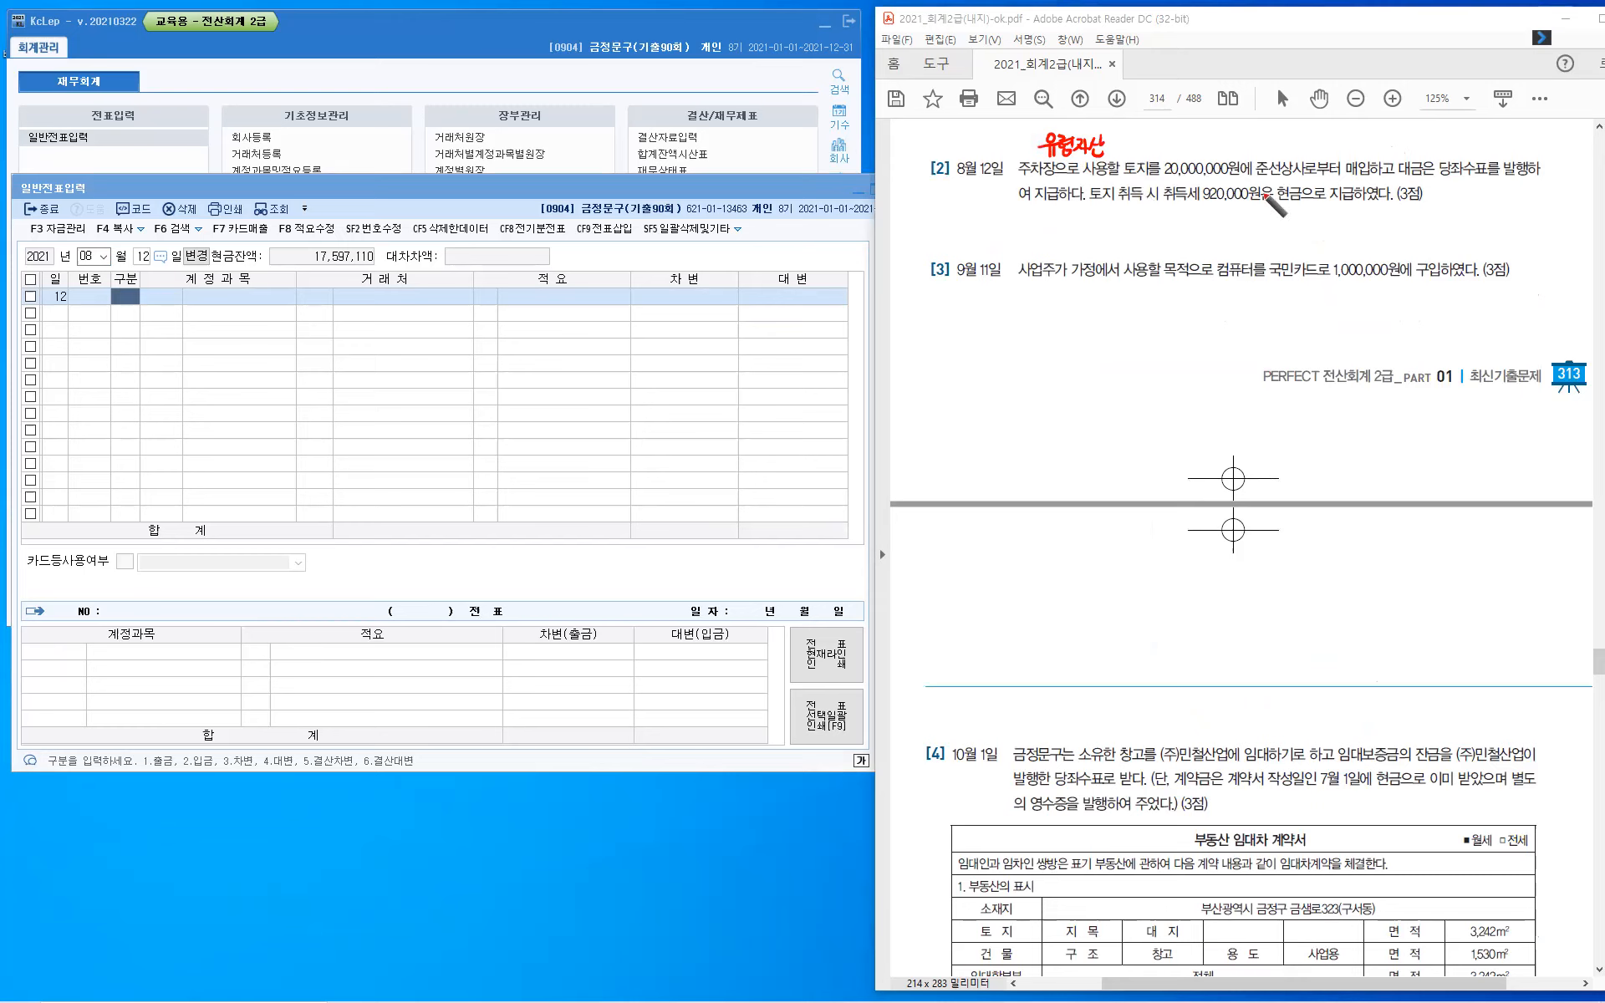
{"action": "left_click_drag", "start_coordinate": [1120, 177], "coordinate": [1151, 181]}
- Bracket "당좌수표" in question [2] and handwrite "당좌예금" above it
{"action": "left_click_drag", "start_coordinate": [1465, 157], "coordinate": [1521, 155]}
{"action": "left_click_drag", "start_coordinate": [1460, 118], "coordinate": [1469, 127]}
{"action": "left_click_drag", "start_coordinate": [1476, 112], "coordinate": [1476, 129]}
{"action": "left_click_drag", "start_coordinate": [1477, 121], "coordinate": [1494, 127]}
{"action": "left_click_drag", "start_coordinate": [1483, 131], "coordinate": [1496, 129]}
{"action": "mouse_move", "coordinate": [1498, 112]}
{"action": "left_mouse_down"}
{"action": "mouse_move", "coordinate": [1500, 132]}
{"action": "mouse_move", "coordinate": [1514, 123]}
{"action": "left_mouse_up"}
{"action": "left_click_drag", "start_coordinate": [1510, 127], "coordinate": [1514, 127]}
{"action": "left_click_drag", "start_coordinate": [1514, 116], "coordinate": [1514, 134]}
{"action": "left_click_drag", "start_coordinate": [1519, 115], "coordinate": [1519, 138]}
{"action": "left_click_drag", "start_coordinate": [1524, 118], "coordinate": [1534, 125]}
{"action": "left_click_drag", "start_coordinate": [1522, 127], "coordinate": [1538, 126]}
{"action": "left_click_drag", "start_coordinate": [1526, 131], "coordinate": [1534, 137]}
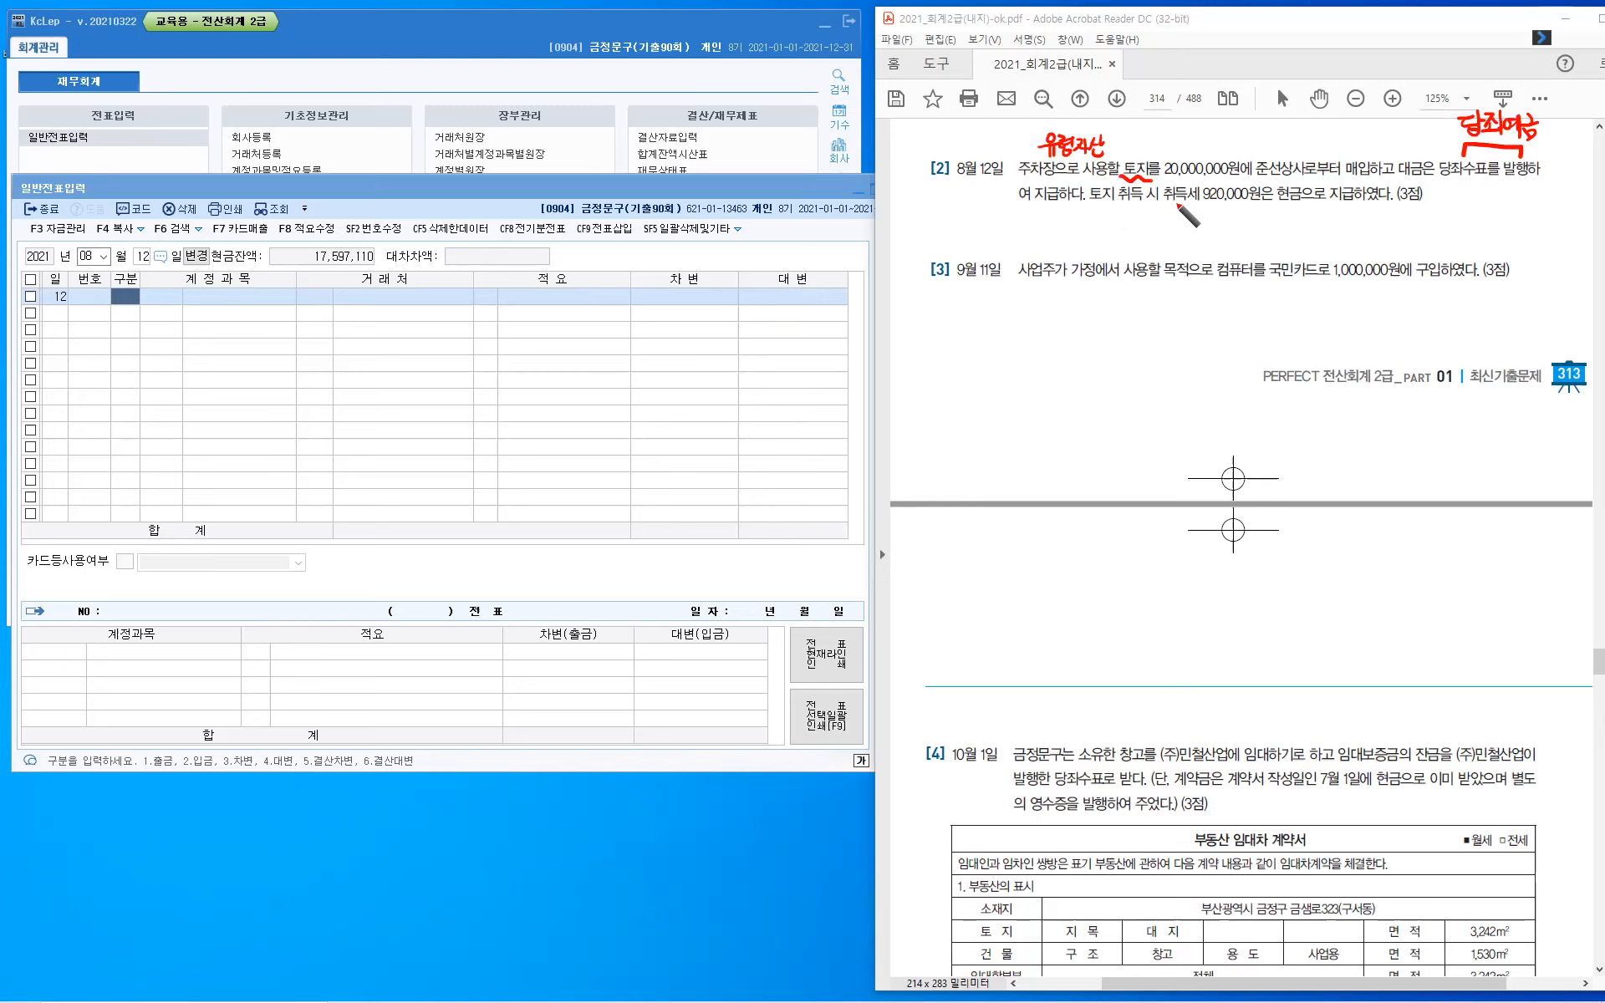
- Underline 취득세, circle 현금, and draw an arrow linking 토지 취득 to 취득세 in question [2]
{"action": "left_click_drag", "start_coordinate": [1161, 203], "coordinate": [1200, 204]}
{"action": "mouse_move", "coordinate": [1276, 204]}
{"action": "left_mouse_down"}
{"action": "mouse_move", "coordinate": [1300, 205]}
{"action": "mouse_move", "coordinate": [1291, 174]}
{"action": "left_mouse_up"}
{"action": "left_click_drag", "start_coordinate": [1095, 208], "coordinate": [1181, 209]}
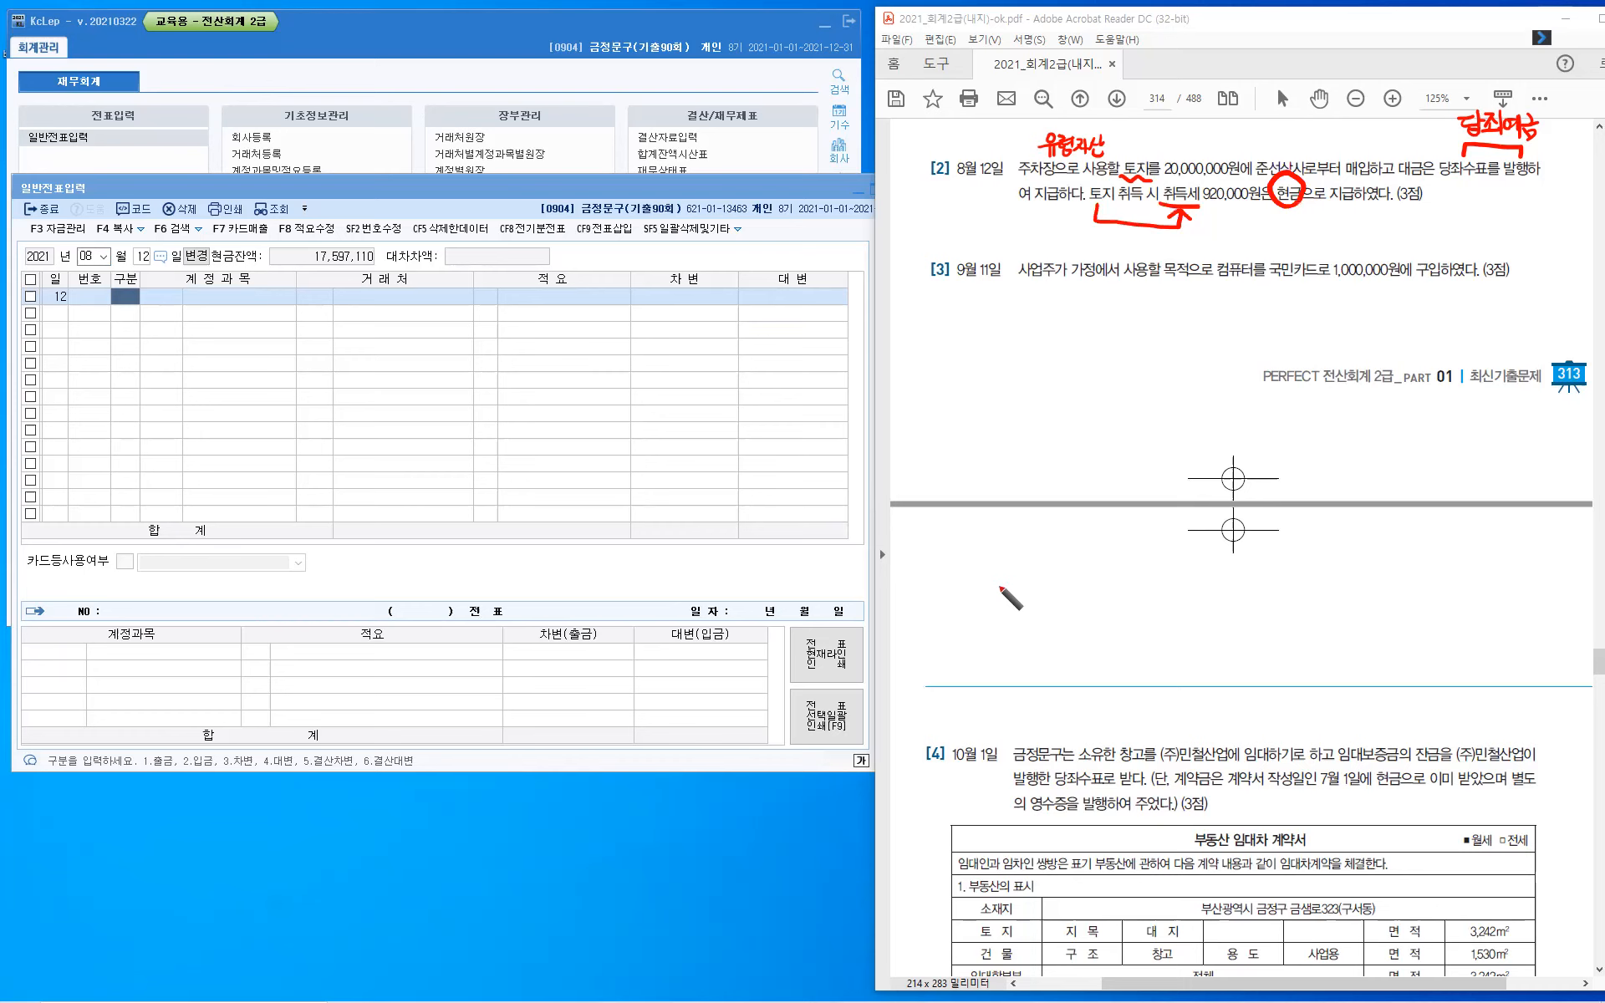
- Handwrite "자산의 취득과 관련된 부대비용" in the blank area above question [4]
{"action": "left_click_drag", "start_coordinate": [974, 555], "coordinate": [976, 578]}
{"action": "left_click_drag", "start_coordinate": [984, 567], "coordinate": [997, 587]}
{"action": "left_click", "coordinate": [1010, 556]}
{"action": "left_click_drag", "start_coordinate": [998, 568], "coordinate": [1011, 578]}
{"action": "left_click_drag", "start_coordinate": [1029, 554], "coordinate": [1033, 575]}
{"action": "left_click_drag", "start_coordinate": [1034, 565], "coordinate": [1051, 588]}
{"action": "mouse_move", "coordinate": [1089, 585]}
{"action": "left_mouse_down"}
{"action": "mouse_move", "coordinate": [1117, 567]}
{"action": "mouse_move", "coordinate": [1107, 576]}
{"action": "mouse_move", "coordinate": [1151, 587]}
{"action": "mouse_move", "coordinate": [1174, 571]}
{"action": "mouse_move", "coordinate": [1358, 577]}
{"action": "mouse_move", "coordinate": [1375, 597]}
{"action": "left_mouse_up"}
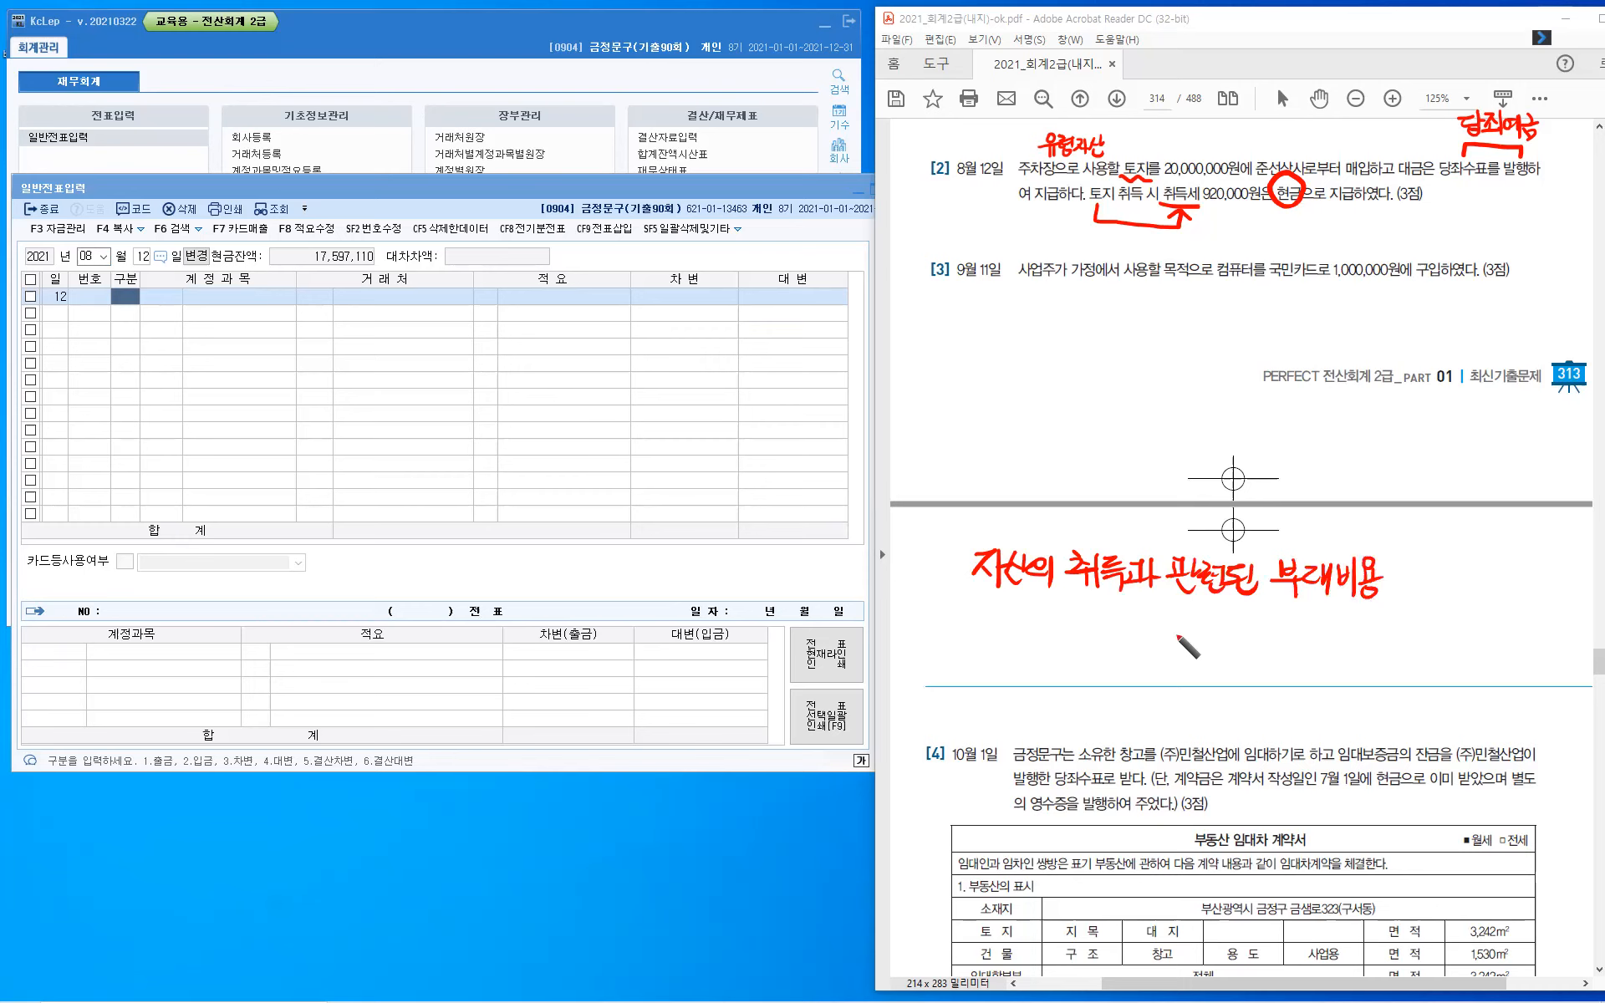
- Draw a wavy underline beneath 부대비용 and handwrite the examples "운반비, 취득세...." below it
{"action": "left_click_drag", "start_coordinate": [1277, 598], "coordinate": [1371, 610]}
{"action": "mouse_move", "coordinate": [1322, 657]}
{"action": "left_mouse_down"}
{"action": "mouse_move", "coordinate": [1304, 666]}
{"action": "mouse_move", "coordinate": [1383, 658]}
{"action": "left_mouse_up"}
{"action": "left_click", "coordinate": [1369, 662]}
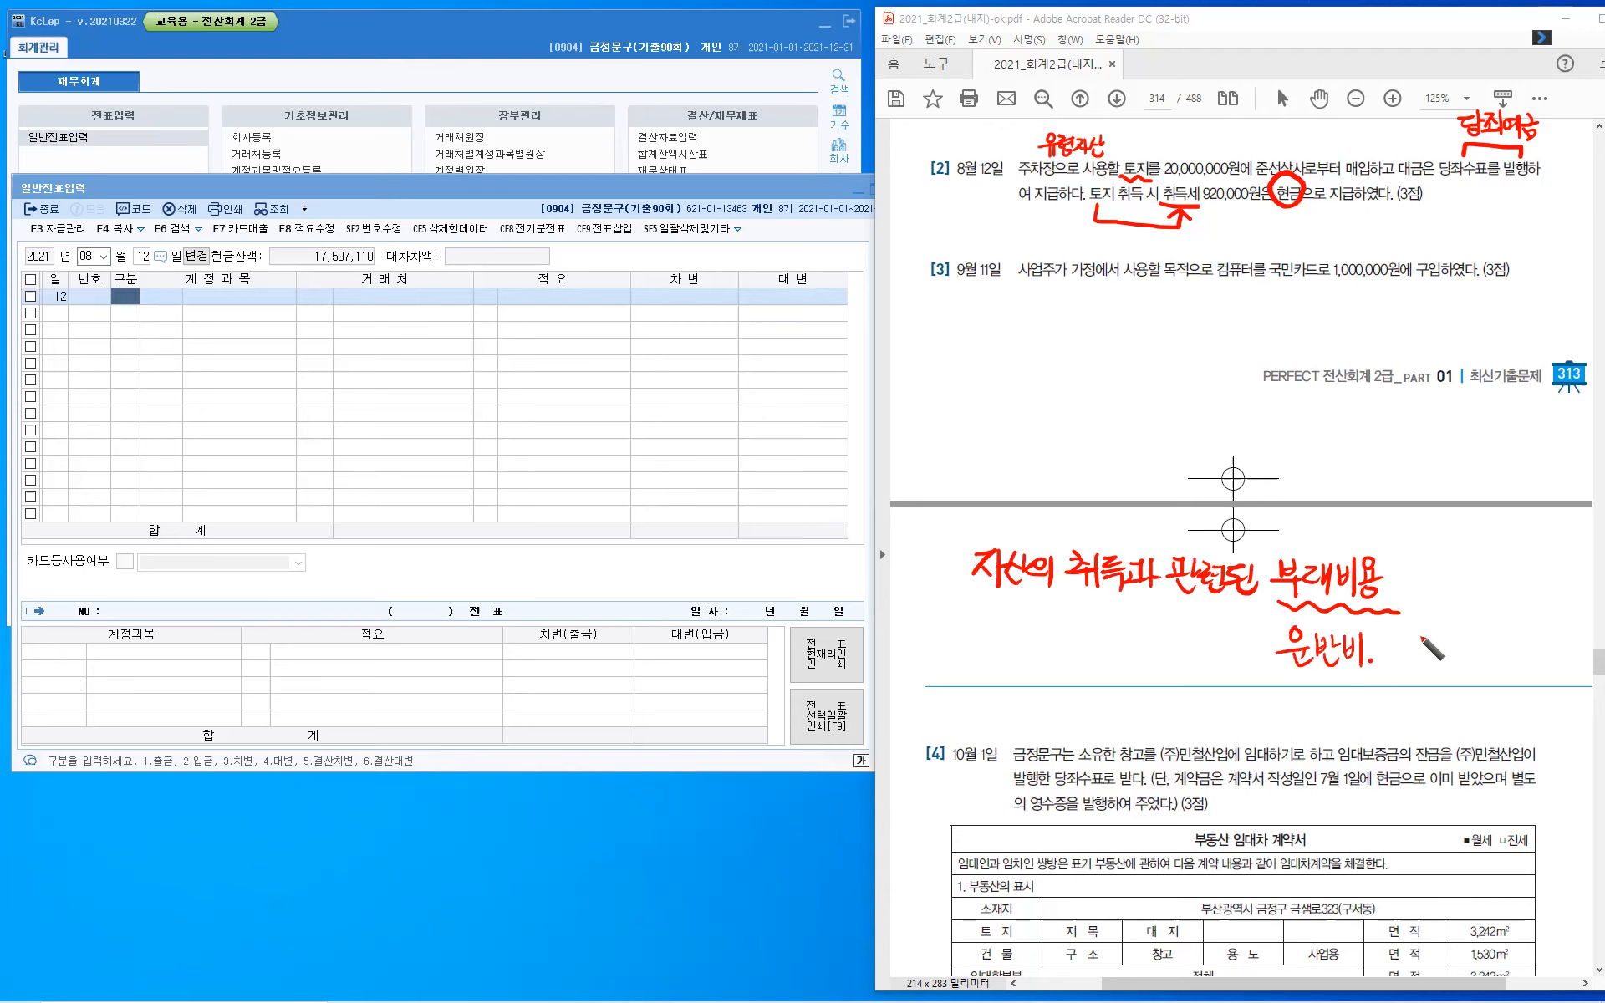
{"action": "left_click_drag", "start_coordinate": [1387, 637], "coordinate": [1437, 660]}
{"action": "left_click_drag", "start_coordinate": [1457, 634], "coordinate": [1457, 662]}
{"action": "left_click_drag", "start_coordinate": [1464, 630], "coordinate": [1465, 677]}
{"action": "left_click", "coordinate": [1476, 662]}
{"action": "left_click", "coordinate": [1489, 662]}
{"action": "left_click", "coordinate": [1501, 663]}
{"action": "left_click", "coordinate": [1521, 663]}
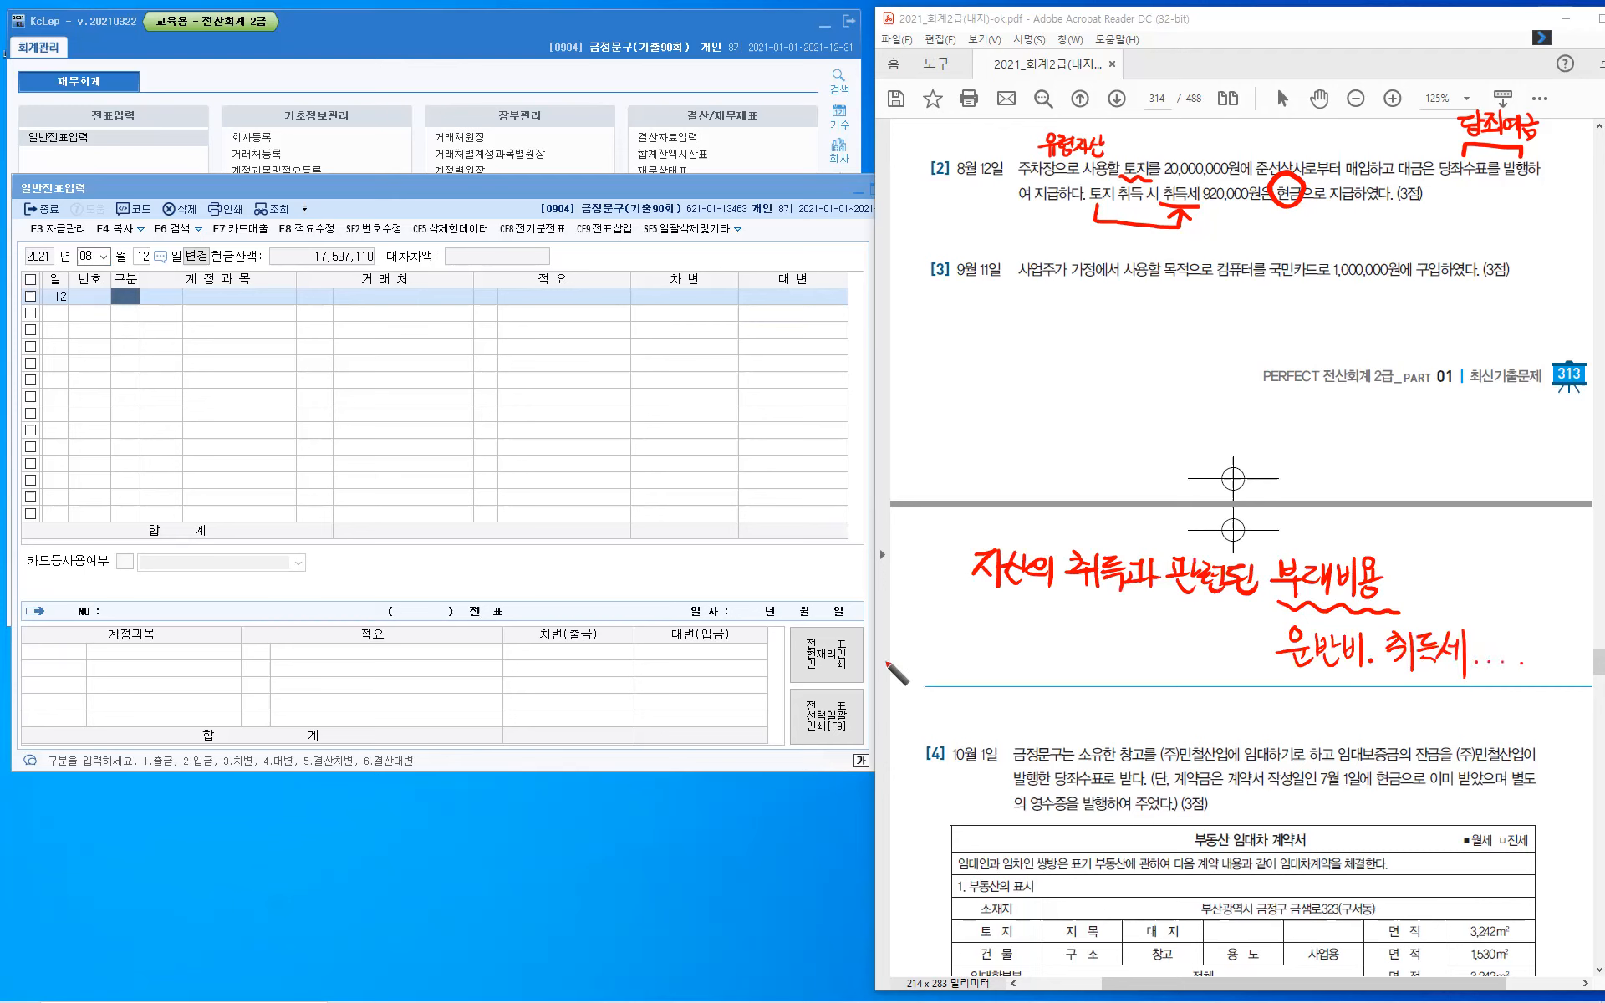
- Extend the handwritten note after 부대비용 with ": 취득원가 가산"
{"action": "left_click", "coordinate": [1418, 573]}
{"action": "left_click", "coordinate": [1419, 586]}
{"action": "left_click_drag", "start_coordinate": [1450, 558], "coordinate": [1454, 564]}
{"action": "left_click_drag", "start_coordinate": [1441, 572], "coordinate": [1442, 590]}
{"action": "left_click_drag", "start_coordinate": [1452, 579], "coordinate": [1465, 598]}
{"action": "left_click_drag", "start_coordinate": [1476, 569], "coordinate": [1490, 577]}
{"action": "left_click_drag", "start_coordinate": [1470, 584], "coordinate": [1493, 581]}
{"action": "mouse_move", "coordinate": [1477, 587]}
{"action": "left_mouse_down"}
{"action": "mouse_move", "coordinate": [1487, 600]}
{"action": "mouse_move", "coordinate": [1498, 569]}
{"action": "left_mouse_up"}
{"action": "left_click_drag", "start_coordinate": [1492, 584], "coordinate": [1508, 582]}
{"action": "left_click_drag", "start_coordinate": [1514, 564], "coordinate": [1514, 592]}
{"action": "left_click_drag", "start_coordinate": [1499, 590], "coordinate": [1521, 599]}
{"action": "left_click_drag", "start_coordinate": [1536, 570], "coordinate": [1537, 610]}
{"action": "left_click_drag", "start_coordinate": [1537, 589], "coordinate": [1552, 596]}
{"action": "left_click_drag", "start_coordinate": [1570, 569], "coordinate": [1568, 605]}
{"action": "left_click_drag", "start_coordinate": [1569, 588], "coordinate": [1583, 604]}
{"action": "left_click_drag", "start_coordinate": [1573, 587], "coordinate": [1587, 598]}
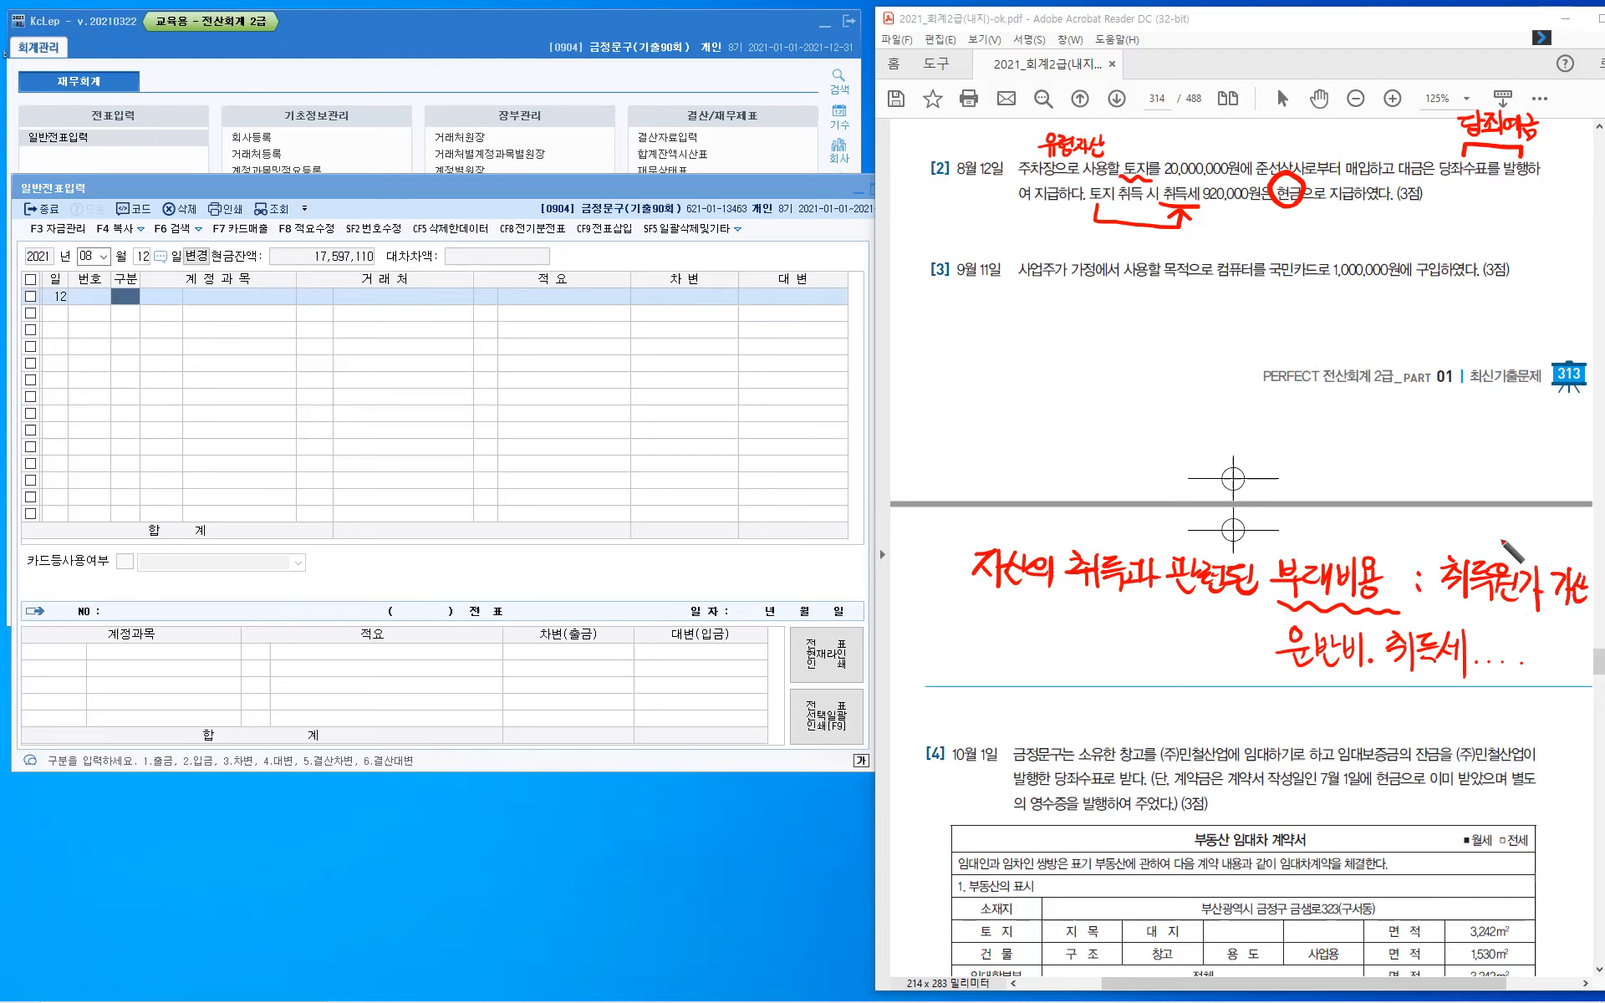
- Draw an upward arrow from 취득원가 and handwrite "자산" above it
{"action": "left_click_drag", "start_coordinate": [1503, 548], "coordinate": [1503, 502]}
{"action": "left_click_drag", "start_coordinate": [1486, 523], "coordinate": [1521, 523]}
{"action": "left_click_drag", "start_coordinate": [1460, 445], "coordinate": [1481, 484]}
{"action": "mouse_move", "coordinate": [1486, 440]}
{"action": "left_mouse_down"}
{"action": "mouse_move", "coordinate": [1488, 491]}
{"action": "mouse_move", "coordinate": [1498, 462]}
{"action": "mouse_move", "coordinate": [1515, 471]}
{"action": "left_mouse_up"}
{"action": "left_click_drag", "start_coordinate": [1515, 458], "coordinate": [1524, 457]}
{"action": "left_click_drag", "start_coordinate": [1499, 470], "coordinate": [1527, 483]}
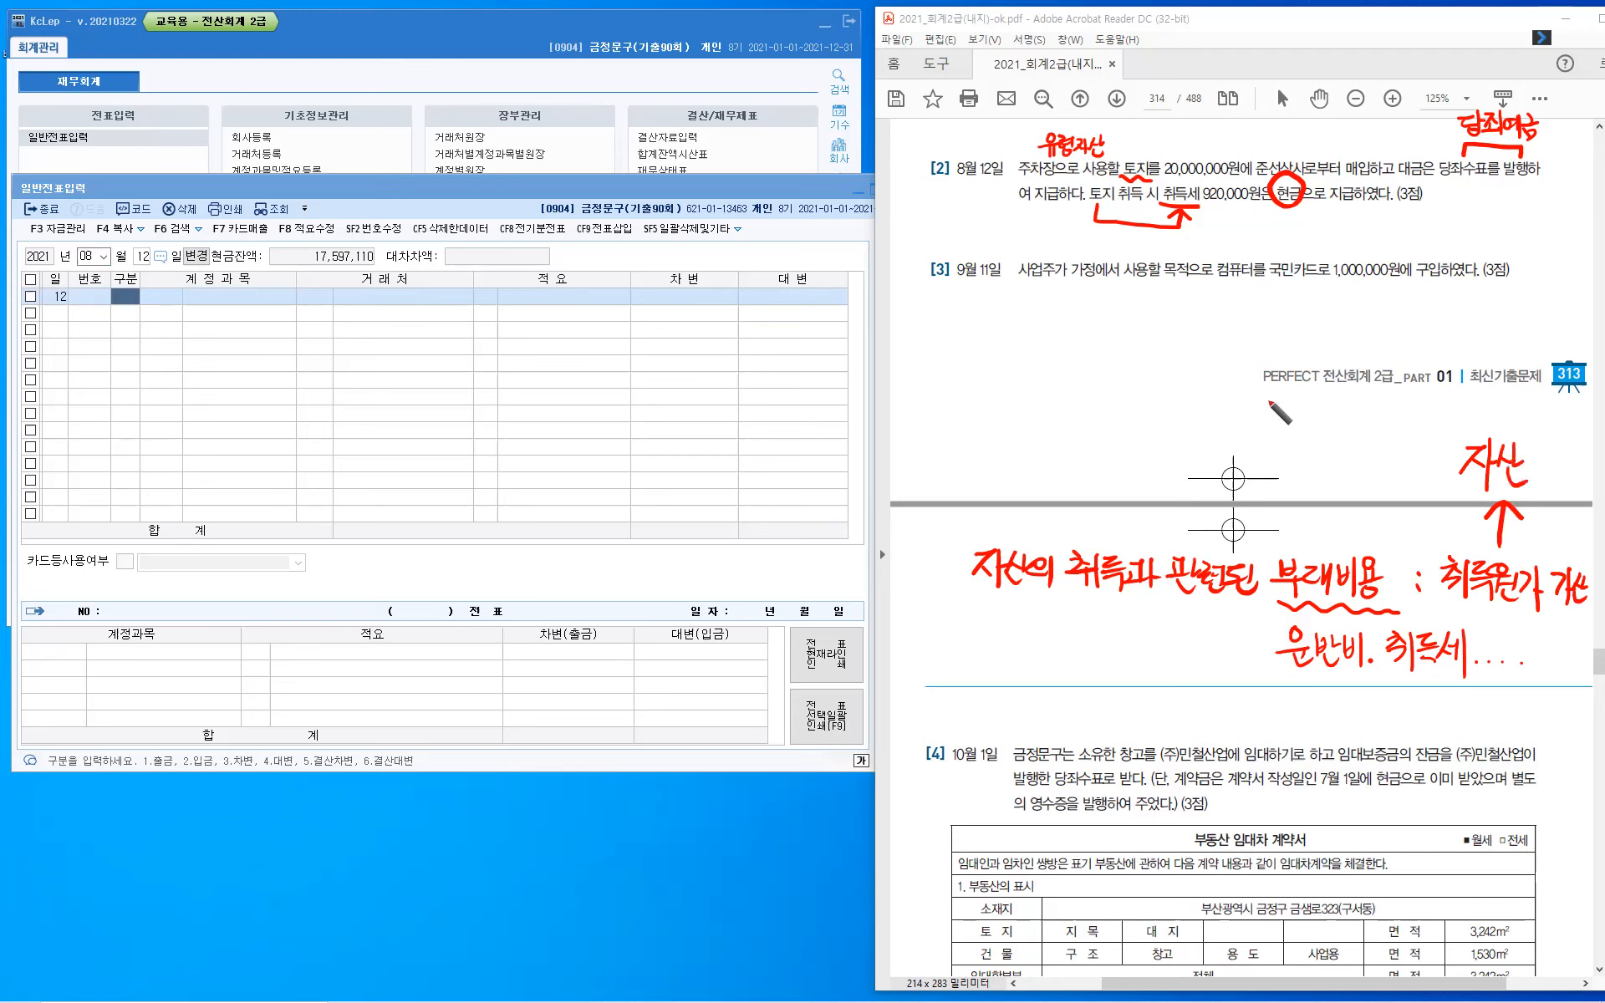
- Handwrite the land cost calculation "토지 = 20,000,000 + 920,000 = 20,920,-" beneath question [2]
{"action": "left_click_drag", "start_coordinate": [1199, 220], "coordinate": [1212, 230]}
{"action": "left_click_drag", "start_coordinate": [1197, 236], "coordinate": [1217, 235]}
{"action": "left_click_drag", "start_coordinate": [1221, 223], "coordinate": [1229, 234]}
{"action": "mouse_move", "coordinate": [1236, 219]}
{"action": "left_mouse_down"}
{"action": "mouse_move", "coordinate": [1241, 244]}
{"action": "mouse_move", "coordinate": [1267, 229]}
{"action": "left_mouse_up"}
{"action": "left_click_drag", "start_coordinate": [1253, 237], "coordinate": [1315, 231]}
{"action": "left_click_drag", "start_coordinate": [1324, 230], "coordinate": [1352, 239]}
{"action": "mouse_move", "coordinate": [1355, 230]}
{"action": "left_mouse_down"}
{"action": "mouse_move", "coordinate": [1445, 231]}
{"action": "mouse_move", "coordinate": [1416, 248]}
{"action": "left_mouse_up"}
{"action": "left_click_drag", "start_coordinate": [1425, 231], "coordinate": [1438, 240]}
{"action": "left_click", "coordinate": [1455, 239]}
{"action": "left_click_drag", "start_coordinate": [1445, 230], "coordinate": [1462, 233]}
{"action": "left_click_drag", "start_coordinate": [1469, 233], "coordinate": [1488, 233]}
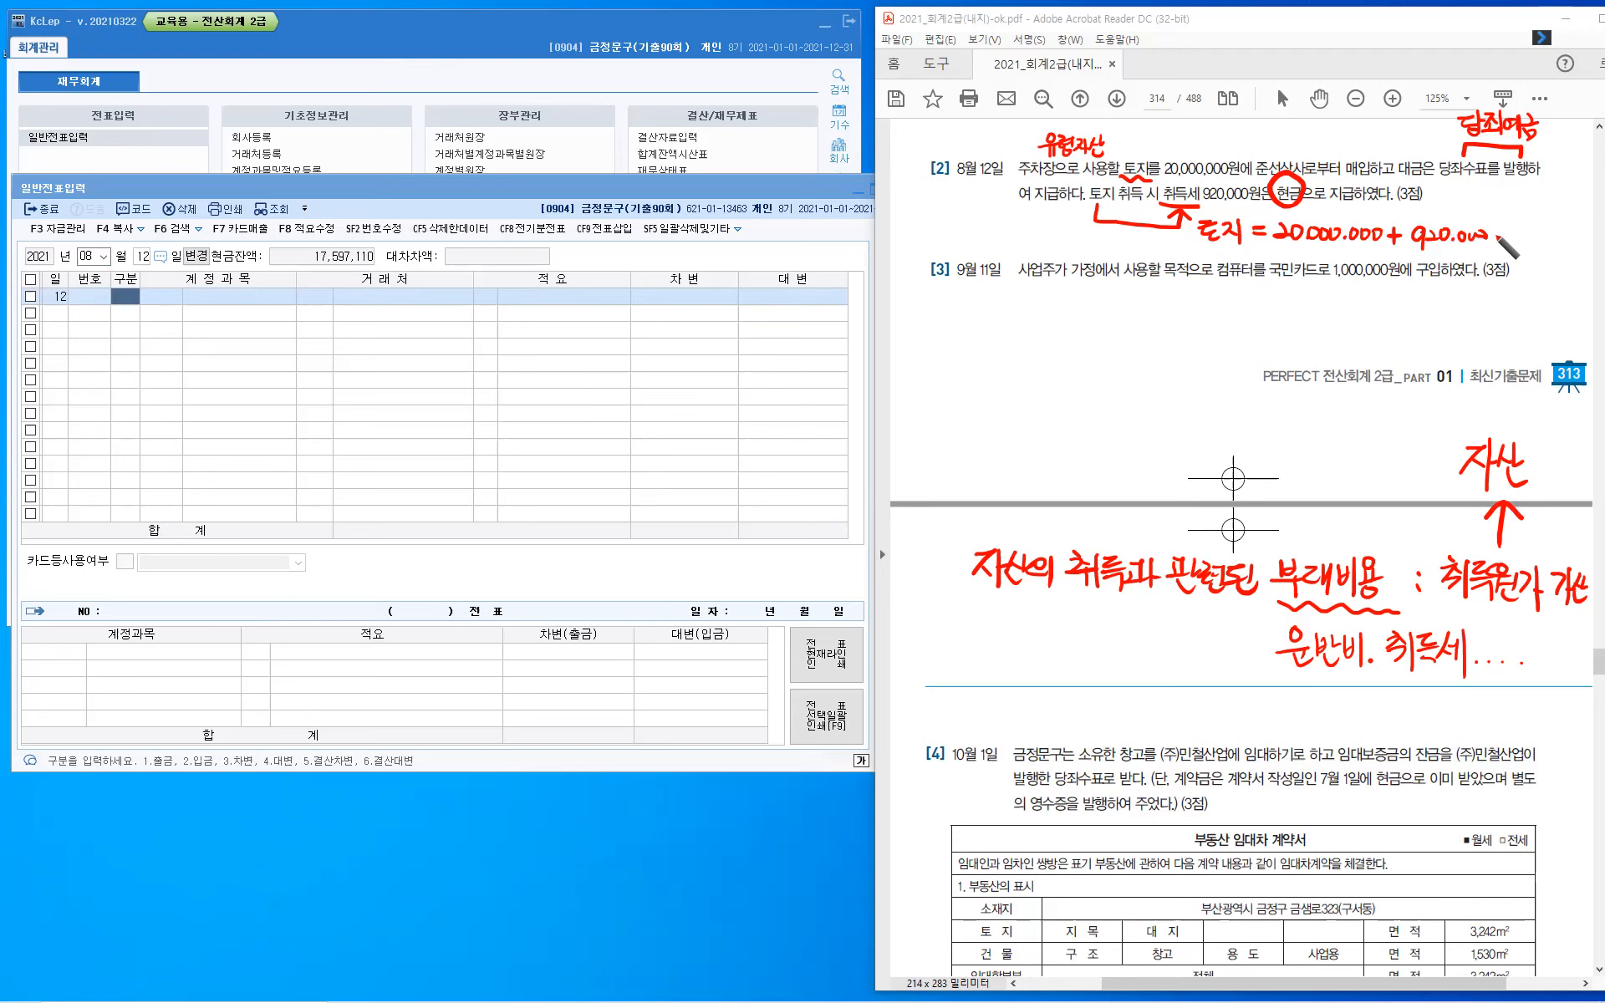
{"action": "left_click", "coordinate": [1505, 232]}
{"action": "left_click", "coordinate": [1505, 238]}
{"action": "left_click_drag", "start_coordinate": [1515, 229], "coordinate": [1543, 244]}
{"action": "left_click", "coordinate": [1535, 243]}
{"action": "left_click_drag", "start_coordinate": [1548, 234], "coordinate": [1562, 234]}
{"action": "left_click", "coordinate": [1568, 242]}
{"action": "left_click_drag", "start_coordinate": [1573, 239], "coordinate": [1582, 239]}
- Draw a curved bracket down from the note on 부대비용 and handwrite "단," at its lower end
{"action": "mouse_move", "coordinate": [962, 565]}
{"action": "left_mouse_down"}
{"action": "mouse_move", "coordinate": [968, 684]}
{"action": "mouse_move", "coordinate": [995, 667]}
{"action": "mouse_move", "coordinate": [997, 684]}
{"action": "left_mouse_up"}
{"action": "left_click", "coordinate": [974, 673]}
{"action": "left_click_drag", "start_coordinate": [1004, 662], "coordinate": [1006, 691]}
{"action": "left_click_drag", "start_coordinate": [1006, 677], "coordinate": [1018, 700]}
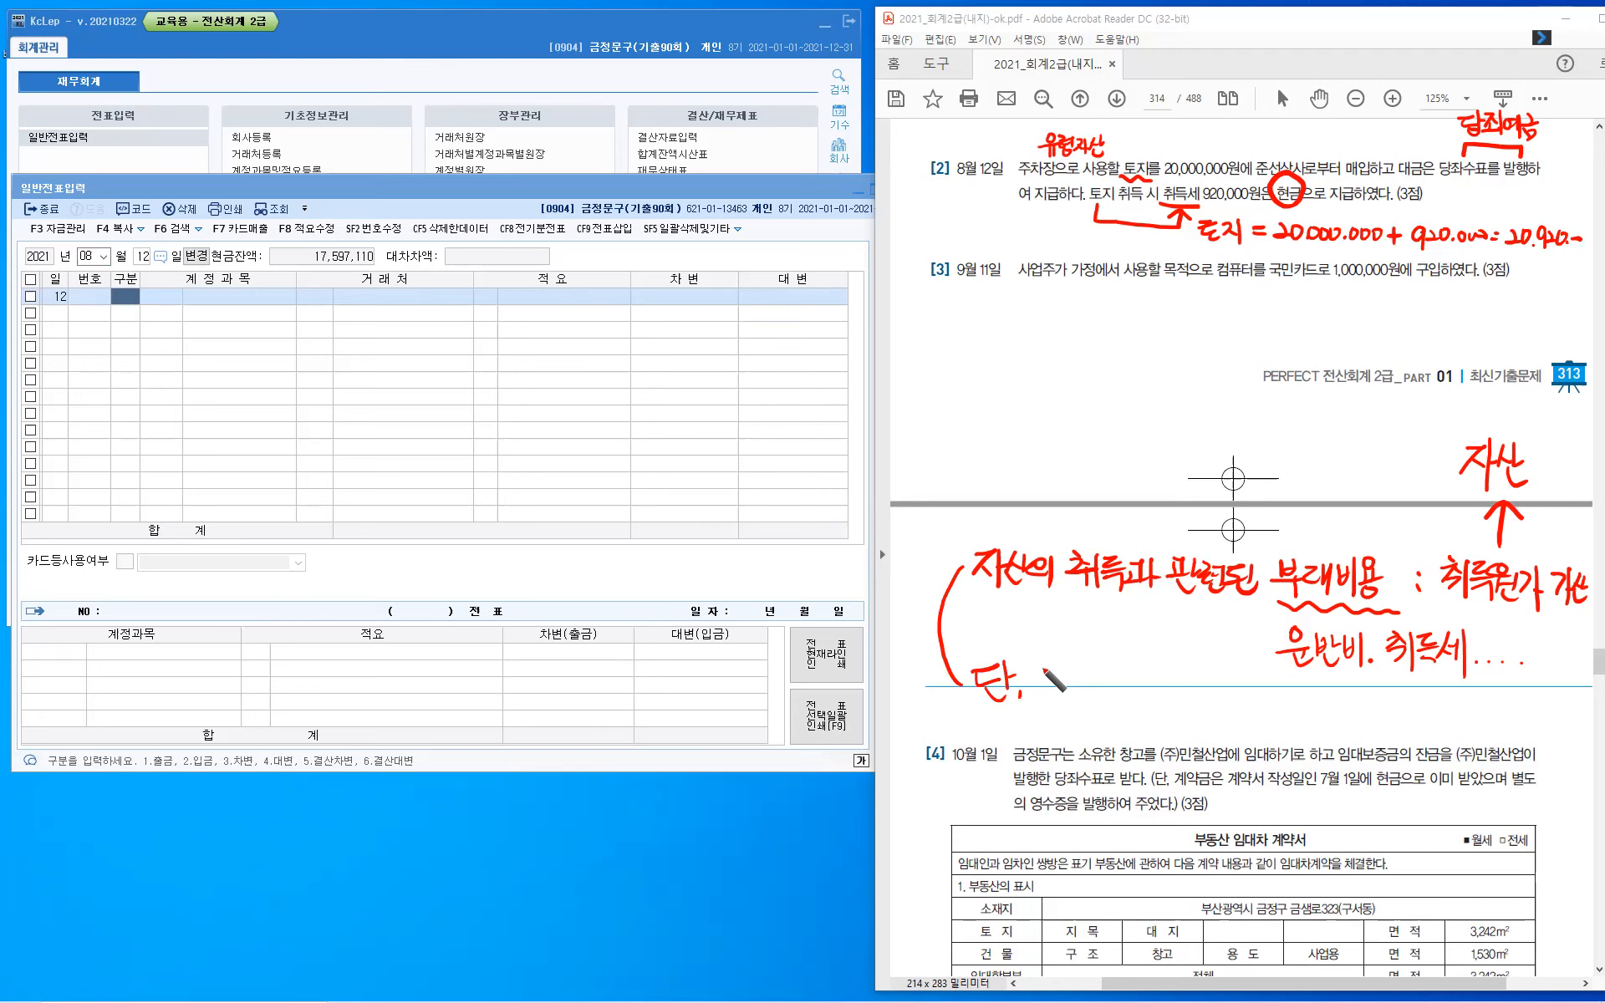
- Handwrite "단기매매증권" after "단," in the note
{"action": "left_click", "coordinate": [1044, 671]}
{"action": "left_click_drag", "start_coordinate": [1044, 667], "coordinate": [1056, 682]}
{"action": "left_click_drag", "start_coordinate": [1063, 660], "coordinate": [1064, 684]}
{"action": "left_click_drag", "start_coordinate": [1063, 672], "coordinate": [1071, 671]}
{"action": "left_click_drag", "start_coordinate": [1051, 684], "coordinate": [1085, 682]}
{"action": "mouse_move", "coordinate": [1091, 662]}
{"action": "left_mouse_down"}
{"action": "mouse_move", "coordinate": [1093, 696]}
{"action": "mouse_move", "coordinate": [1108, 691]}
{"action": "left_mouse_up"}
{"action": "left_click_drag", "start_coordinate": [1114, 674], "coordinate": [1114, 692]}
{"action": "left_click_drag", "start_coordinate": [1115, 682], "coordinate": [1122, 681]}
{"action": "left_click_drag", "start_coordinate": [1122, 668], "coordinate": [1123, 697]}
{"action": "left_click_drag", "start_coordinate": [1130, 675], "coordinate": [1144, 692]}
{"action": "left_click_drag", "start_coordinate": [1144, 682], "coordinate": [1151, 681]}
{"action": "left_click_drag", "start_coordinate": [1152, 668], "coordinate": [1153, 697]}
{"action": "left_click_drag", "start_coordinate": [1161, 672], "coordinate": [1184, 684]}
{"action": "left_click_drag", "start_coordinate": [1173, 689], "coordinate": [1174, 690]}
{"action": "left_click_drag", "start_coordinate": [1188, 671], "coordinate": [1198, 681]}
{"action": "left_click_drag", "start_coordinate": [1212, 667], "coordinate": [1214, 690]}
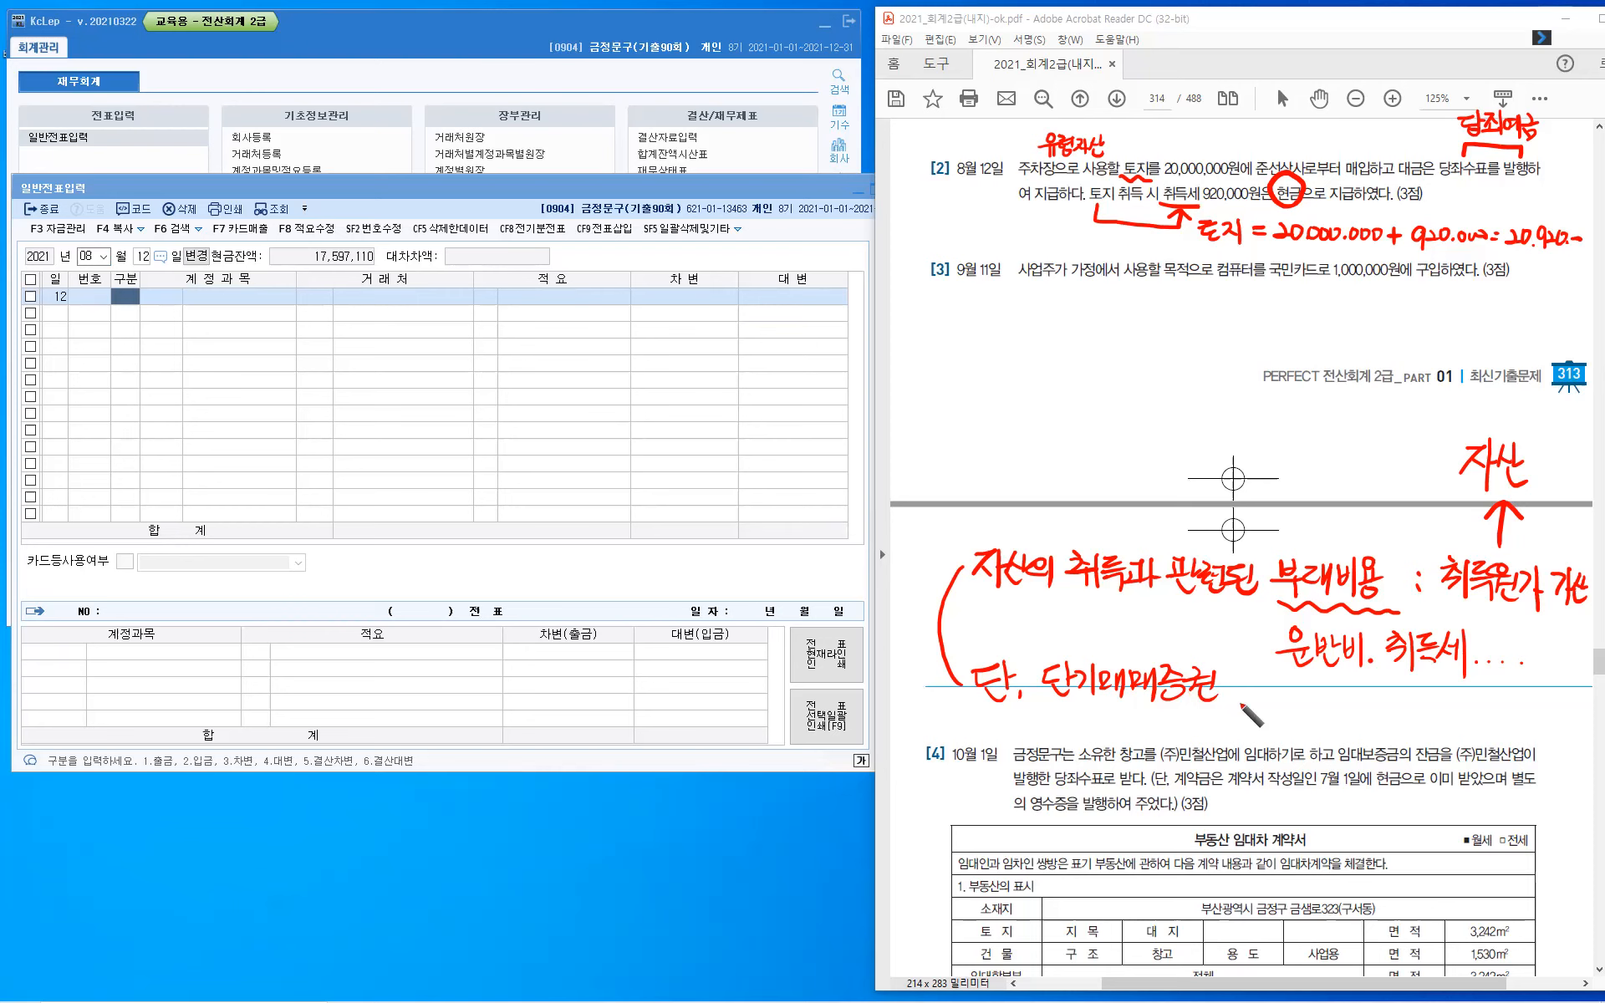
- Continue the handwritten line with "취득부대비용" after 단기매매증권
{"action": "mouse_move", "coordinate": [1238, 674]}
{"action": "left_mouse_down"}
{"action": "mouse_move", "coordinate": [1234, 697]}
{"action": "mouse_move", "coordinate": [1261, 710]}
{"action": "left_mouse_up"}
{"action": "left_click_drag", "start_coordinate": [1282, 678], "coordinate": [1287, 690]}
{"action": "left_click_drag", "start_coordinate": [1267, 697], "coordinate": [1293, 694]}
{"action": "mouse_move", "coordinate": [1272, 700]}
{"action": "left_mouse_down"}
{"action": "mouse_move", "coordinate": [1283, 711]}
{"action": "mouse_move", "coordinate": [1299, 692]}
{"action": "left_mouse_up"}
{"action": "mouse_move", "coordinate": [1309, 676]}
{"action": "left_mouse_down"}
{"action": "mouse_move", "coordinate": [1305, 712]}
{"action": "mouse_move", "coordinate": [1327, 702]}
{"action": "left_mouse_up"}
{"action": "left_click_drag", "start_coordinate": [1340, 677], "coordinate": [1340, 707]}
{"action": "left_click_drag", "start_coordinate": [1347, 675], "coordinate": [1357, 702]}
{"action": "left_click_drag", "start_coordinate": [1368, 675], "coordinate": [1376, 704]}
{"action": "left_click_drag", "start_coordinate": [1383, 693], "coordinate": [1383, 703]}
{"action": "left_click_drag", "start_coordinate": [1371, 701], "coordinate": [1387, 699]}
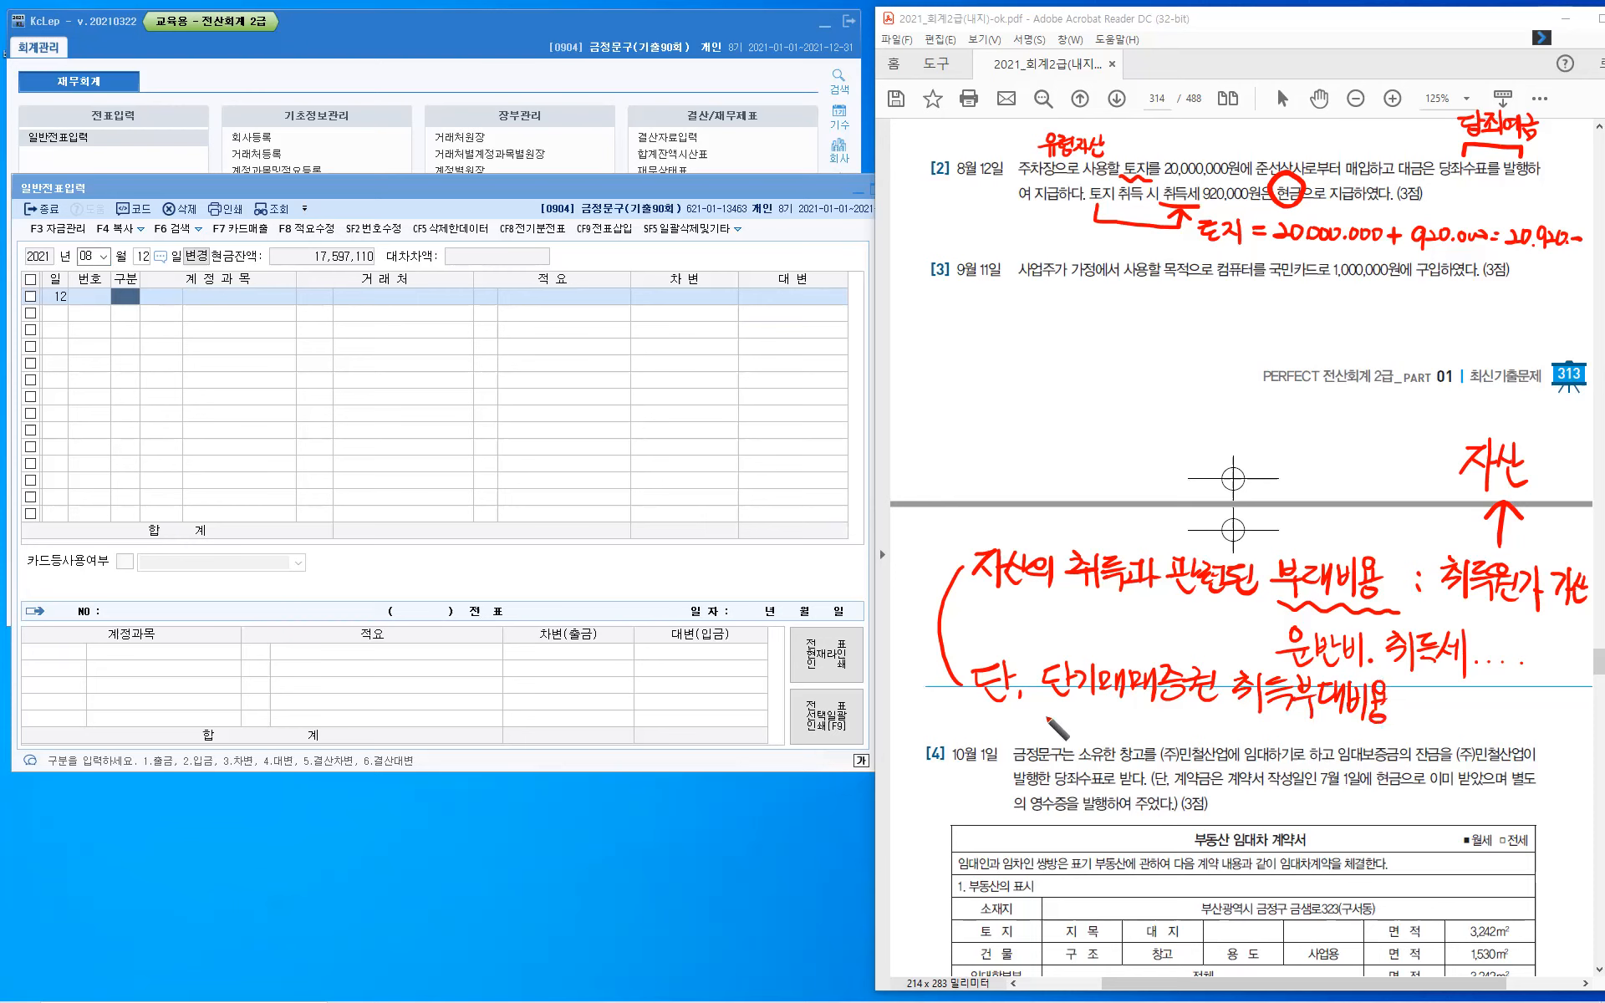
- Handwrite ": 수수료비용(영업외비용)" below the 단기매매증권 line and mark the start of the whole note with a star
{"action": "left_click", "coordinate": [1049, 720]}
{"action": "left_click", "coordinate": [1050, 730]}
{"action": "left_click_drag", "start_coordinate": [1071, 704], "coordinate": [1065, 718]}
{"action": "left_click_drag", "start_coordinate": [1071, 705], "coordinate": [1087, 723]}
{"action": "mouse_move", "coordinate": [1073, 724]}
{"action": "left_mouse_down"}
{"action": "mouse_move", "coordinate": [1070, 744]}
{"action": "mouse_move", "coordinate": [1086, 719]}
{"action": "left_mouse_up"}
{"action": "left_click_drag", "start_coordinate": [1097, 710], "coordinate": [1105, 717]}
{"action": "left_click_drag", "start_coordinate": [1085, 726], "coordinate": [1112, 722]}
{"action": "left_click_drag", "start_coordinate": [1101, 725], "coordinate": [1101, 743]}
{"action": "left_click_drag", "start_coordinate": [1116, 710], "coordinate": [1135, 742]}
{"action": "left_click_drag", "start_coordinate": [1158, 708], "coordinate": [1169, 723]}
{"action": "mouse_move", "coordinate": [1159, 725]}
{"action": "left_mouse_down"}
{"action": "mouse_move", "coordinate": [1186, 740]}
{"action": "mouse_move", "coordinate": [1200, 716]}
{"action": "left_mouse_up"}
{"action": "left_click_drag", "start_coordinate": [1206, 719], "coordinate": [1216, 717]}
{"action": "left_click_drag", "start_coordinate": [1206, 726], "coordinate": [1217, 724]}
{"action": "mouse_move", "coordinate": [1217, 711]}
{"action": "left_mouse_down"}
{"action": "mouse_move", "coordinate": [1214, 731]}
{"action": "mouse_move", "coordinate": [1237, 724]}
{"action": "left_mouse_up"}
{"action": "mouse_move", "coordinate": [1248, 713]}
{"action": "left_mouse_down"}
{"action": "mouse_move", "coordinate": [1255, 747]}
{"action": "mouse_move", "coordinate": [1274, 727]}
{"action": "left_mouse_up"}
{"action": "mouse_move", "coordinate": [1266, 737]}
{"action": "left_mouse_down"}
{"action": "mouse_move", "coordinate": [1288, 742]}
{"action": "mouse_move", "coordinate": [1274, 738]}
{"action": "left_mouse_up"}
{"action": "left_click_drag", "start_coordinate": [1280, 720], "coordinate": [1280, 736]}
{"action": "left_click_drag", "start_coordinate": [1273, 729], "coordinate": [1280, 728]}
{"action": "mouse_move", "coordinate": [1285, 716]}
{"action": "left_mouse_down"}
{"action": "mouse_move", "coordinate": [1286, 742]}
{"action": "mouse_move", "coordinate": [1299, 720]}
{"action": "left_mouse_up"}
{"action": "left_click_drag", "start_coordinate": [1296, 726], "coordinate": [1309, 731]}
{"action": "left_click_drag", "start_coordinate": [1298, 737], "coordinate": [1300, 738]}
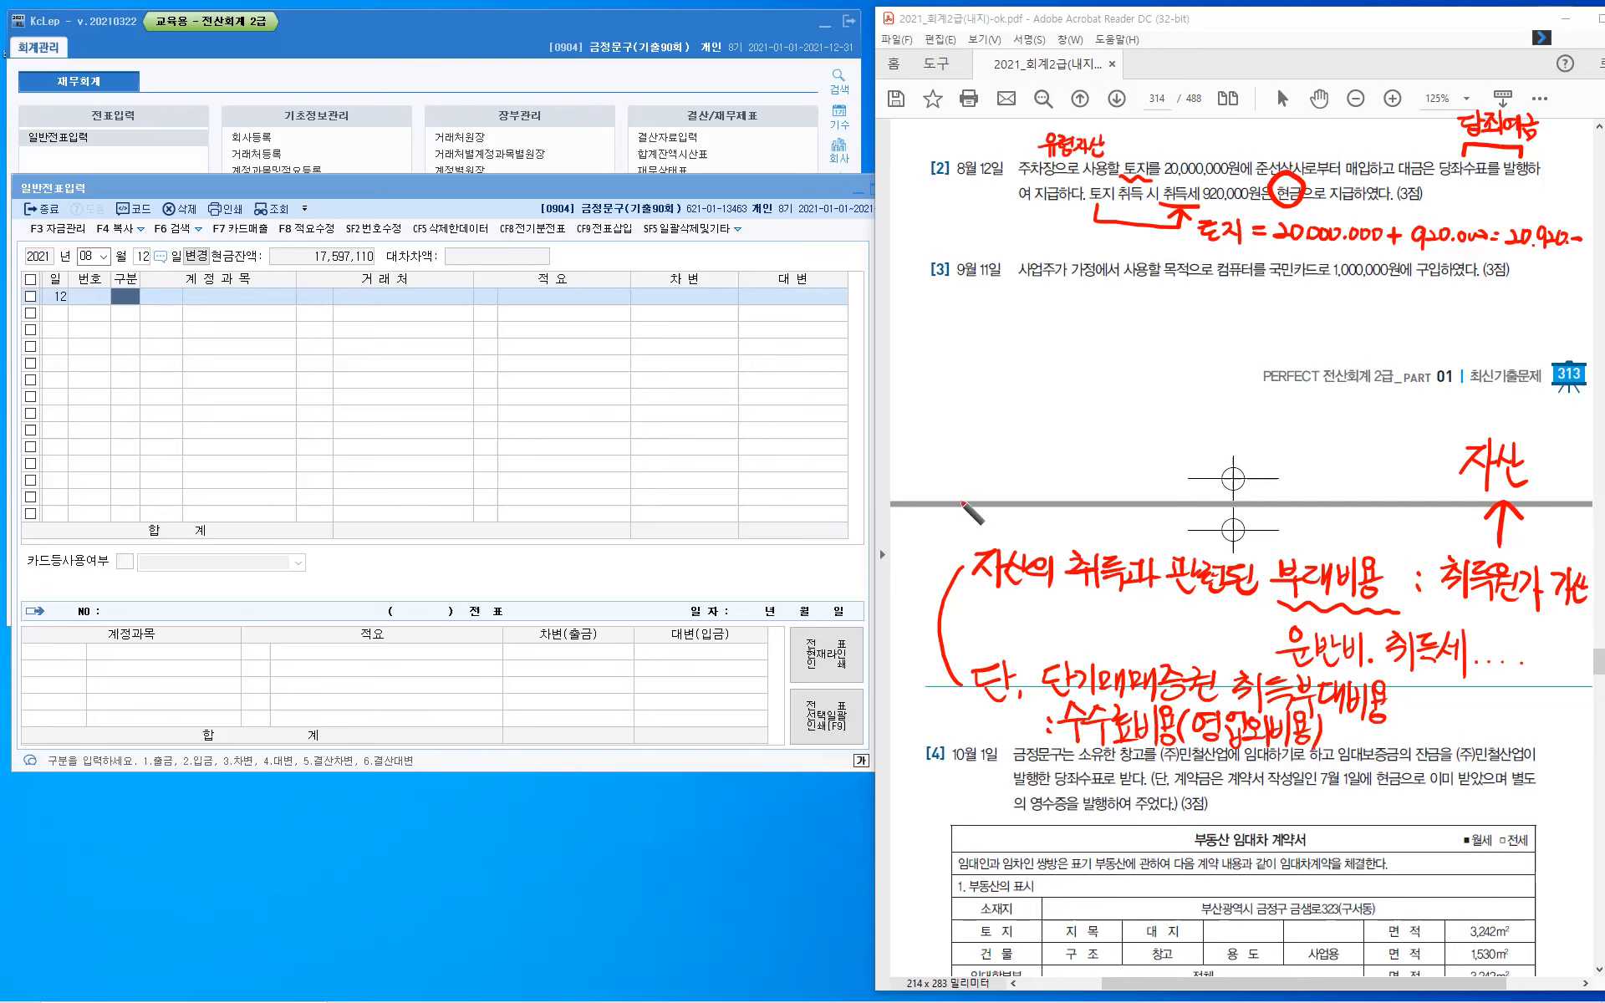
{"action": "left_click_drag", "start_coordinate": [961, 503], "coordinate": [954, 491]}
- Enter the August 12 debit line for account 0201 토지 with the amount 20,920,000
{"action": "left_click", "coordinate": [123, 306]}
{"action": "type", "text": "3"}
{"action": "key", "text": "Return"}
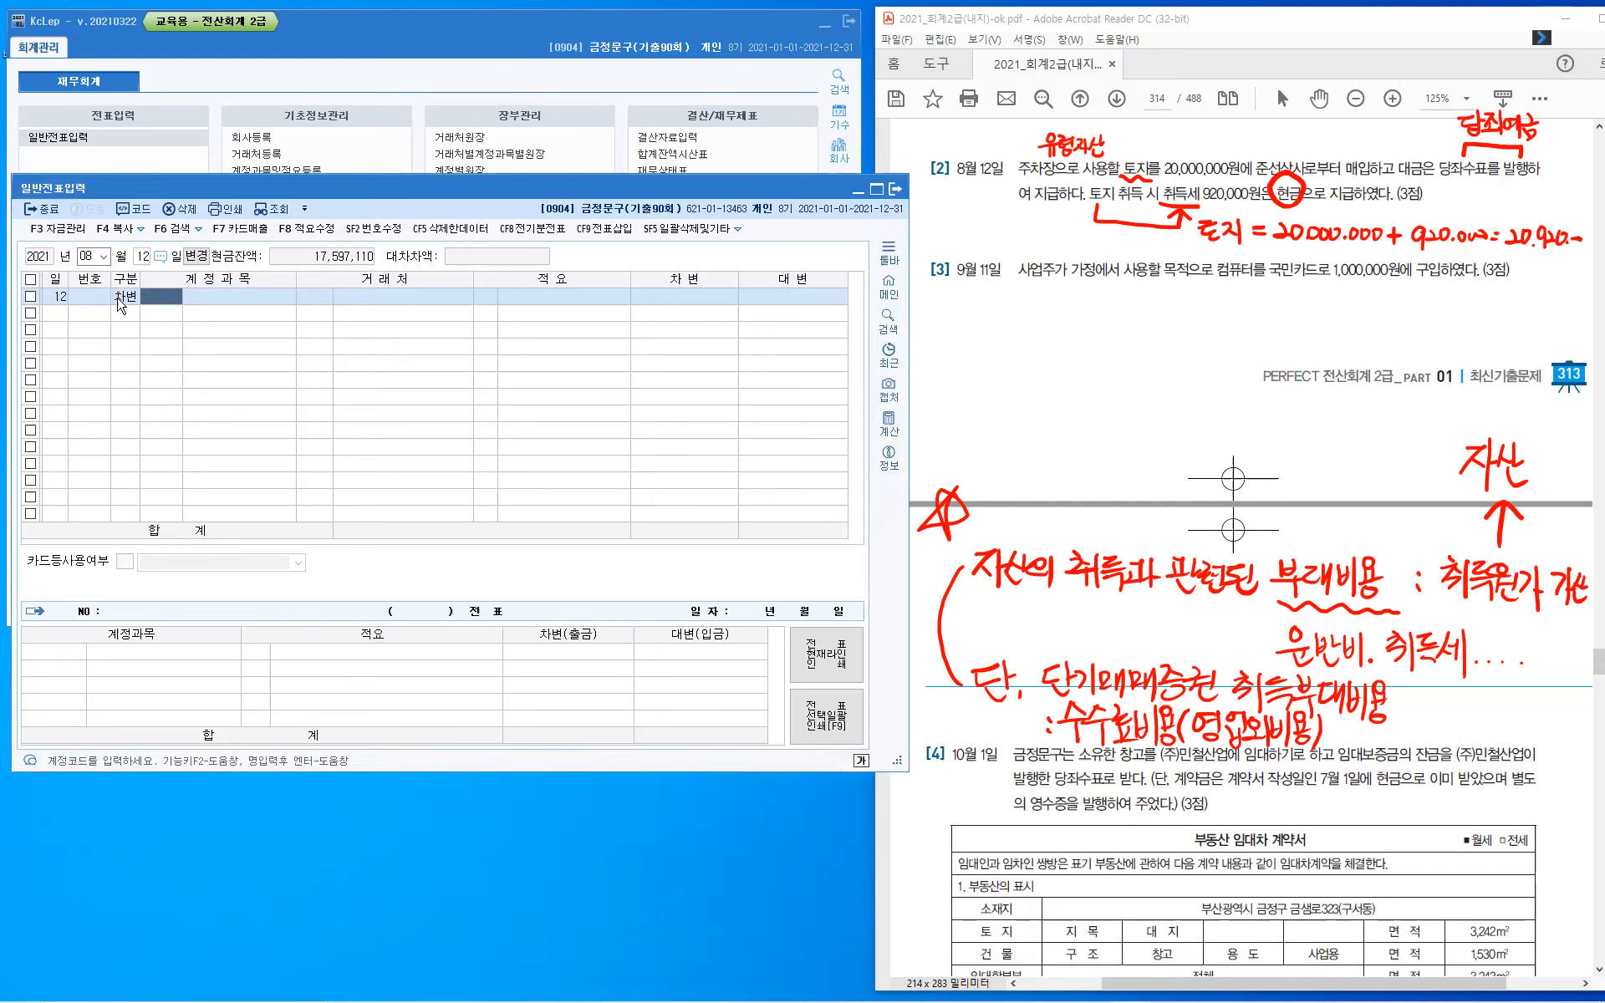
{"action": "type", "text": "201"}
{"action": "key", "text": "Return"}
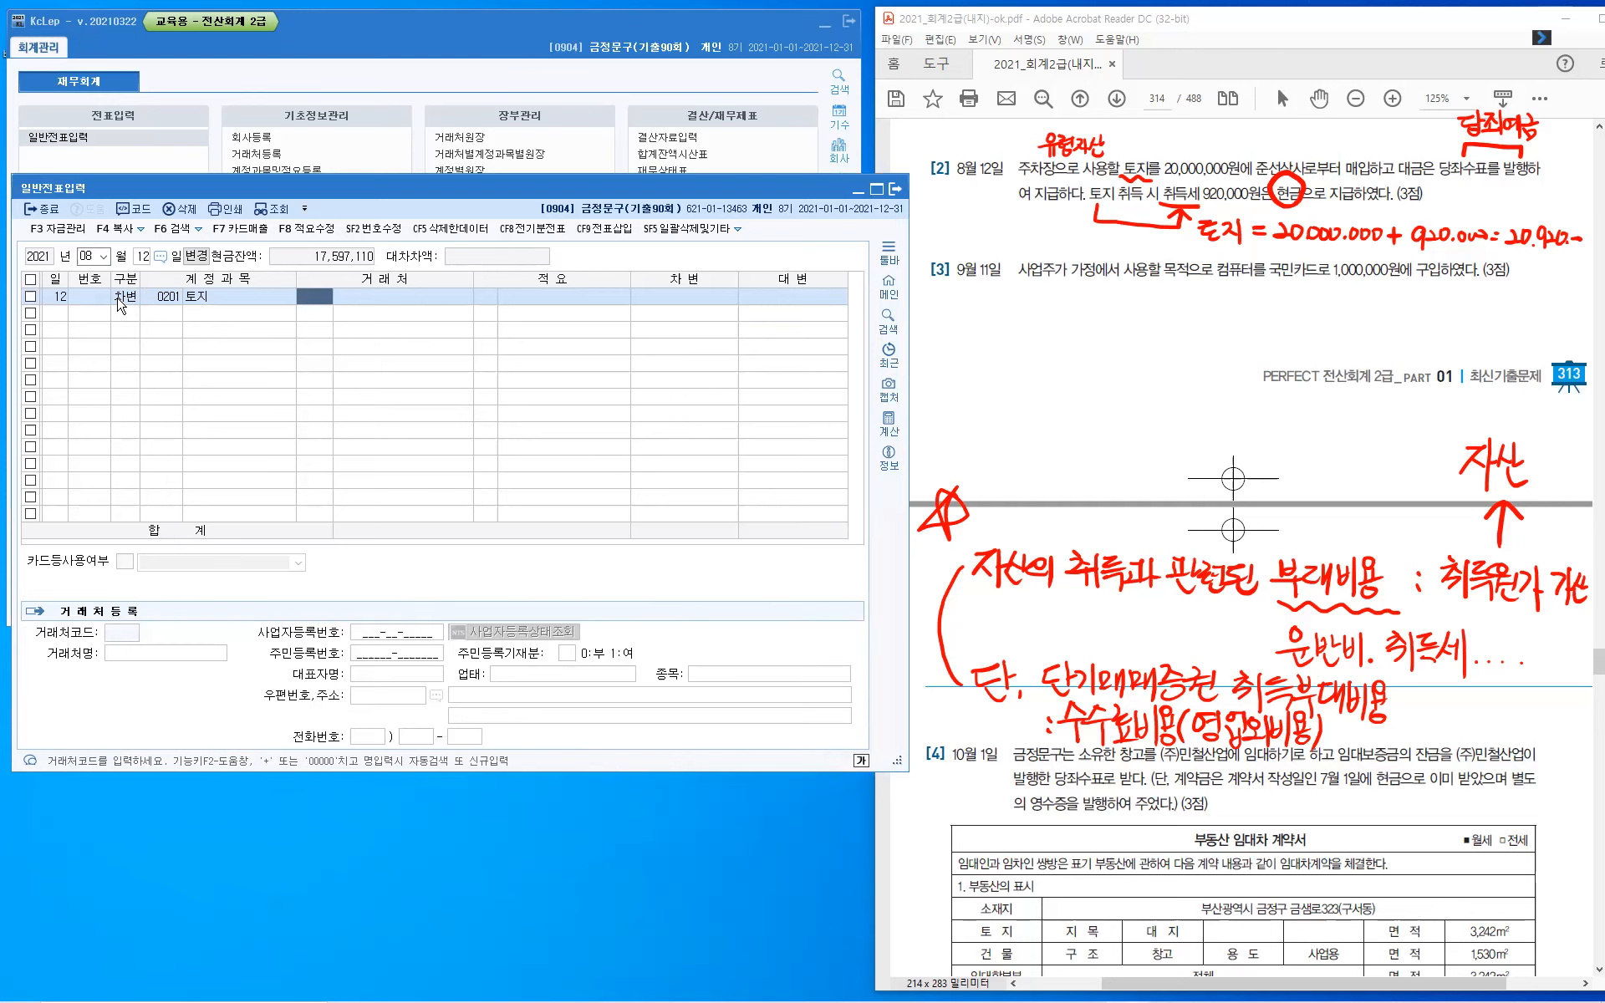
{"action": "key", "text": "Return"}
{"action": "key", "text": "Return"}
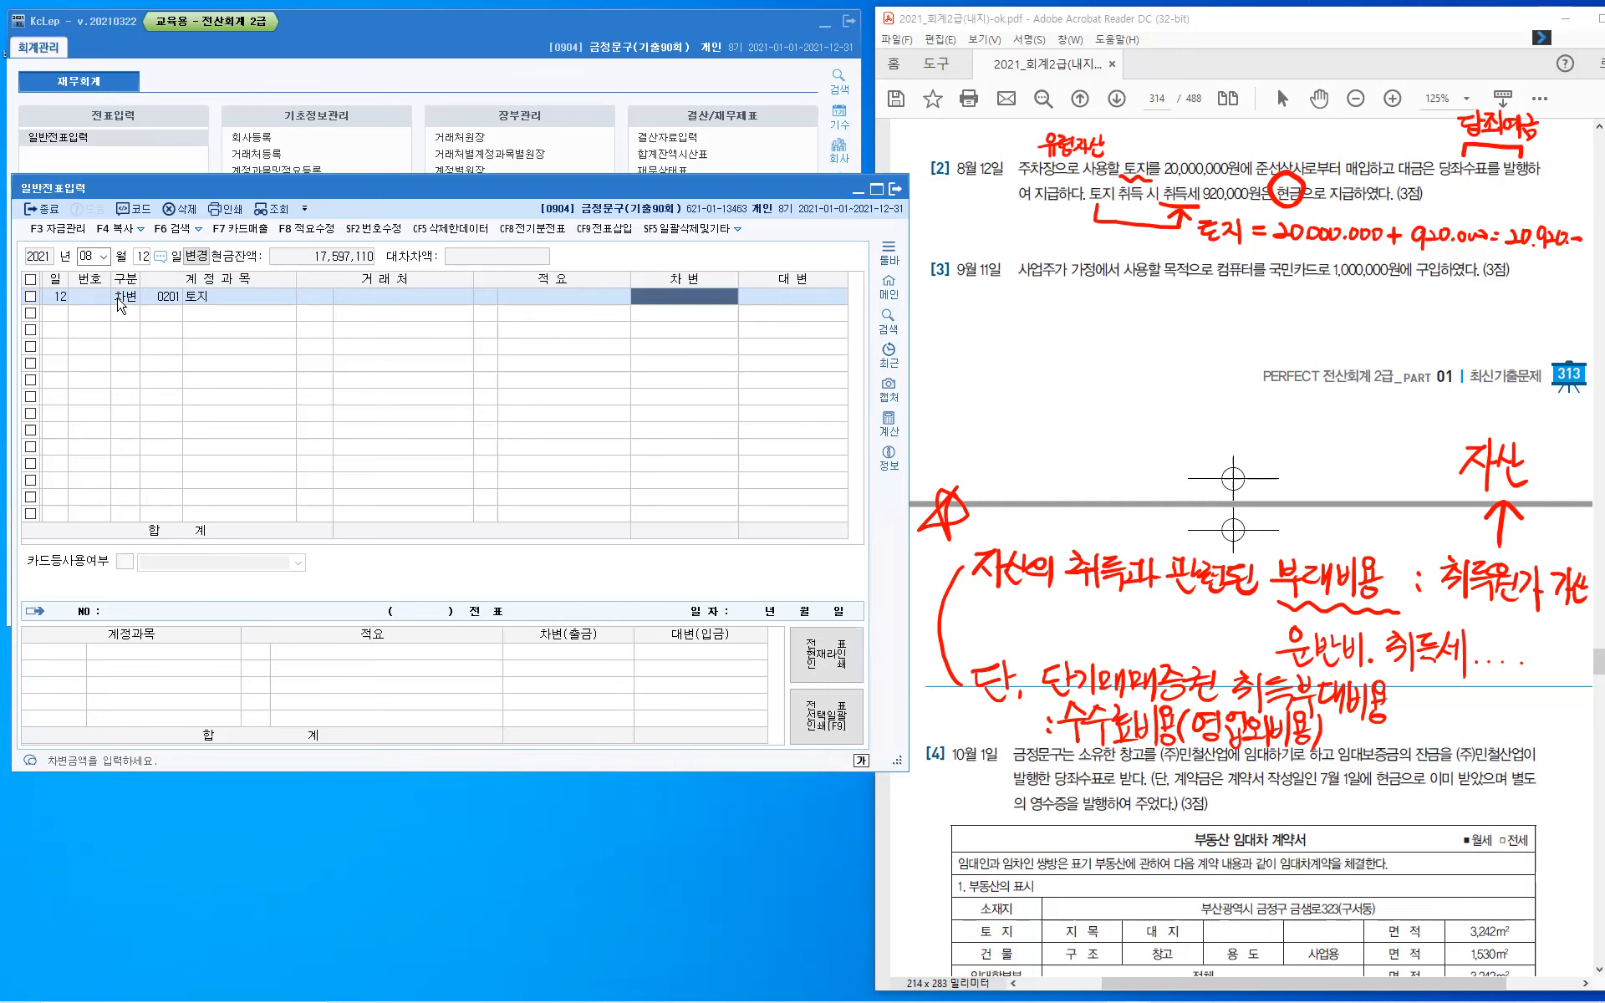
{"action": "type", "text": "2"}
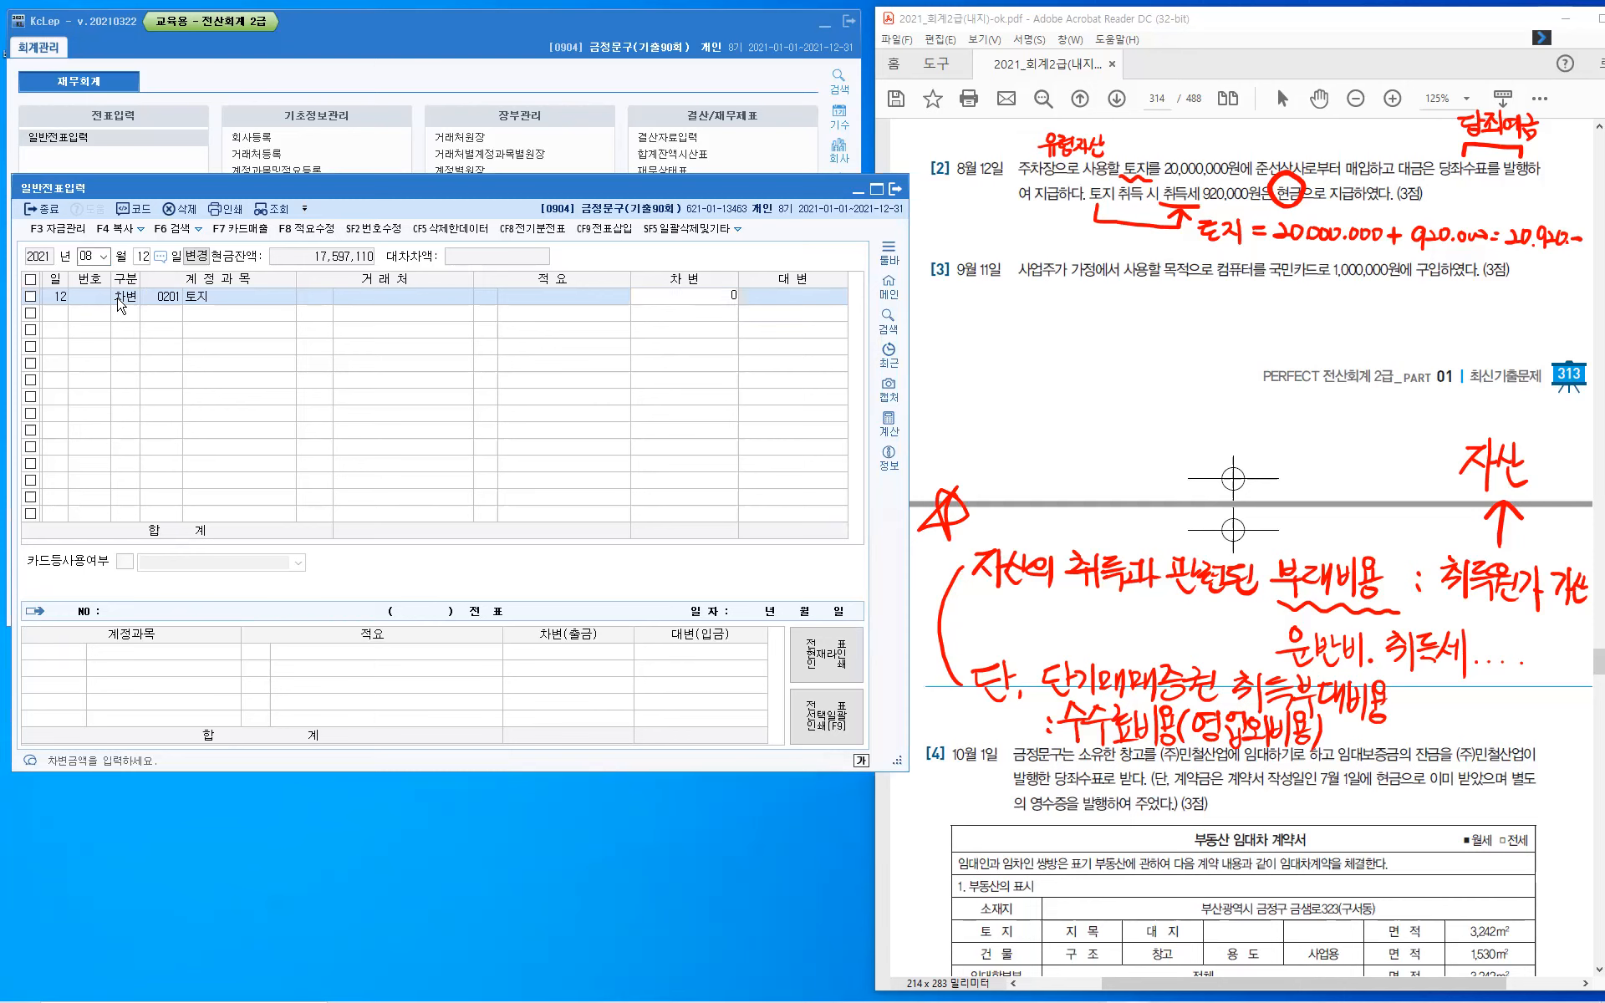
{"action": "type", "text": "0920+"}
{"action": "key", "text": "Return"}
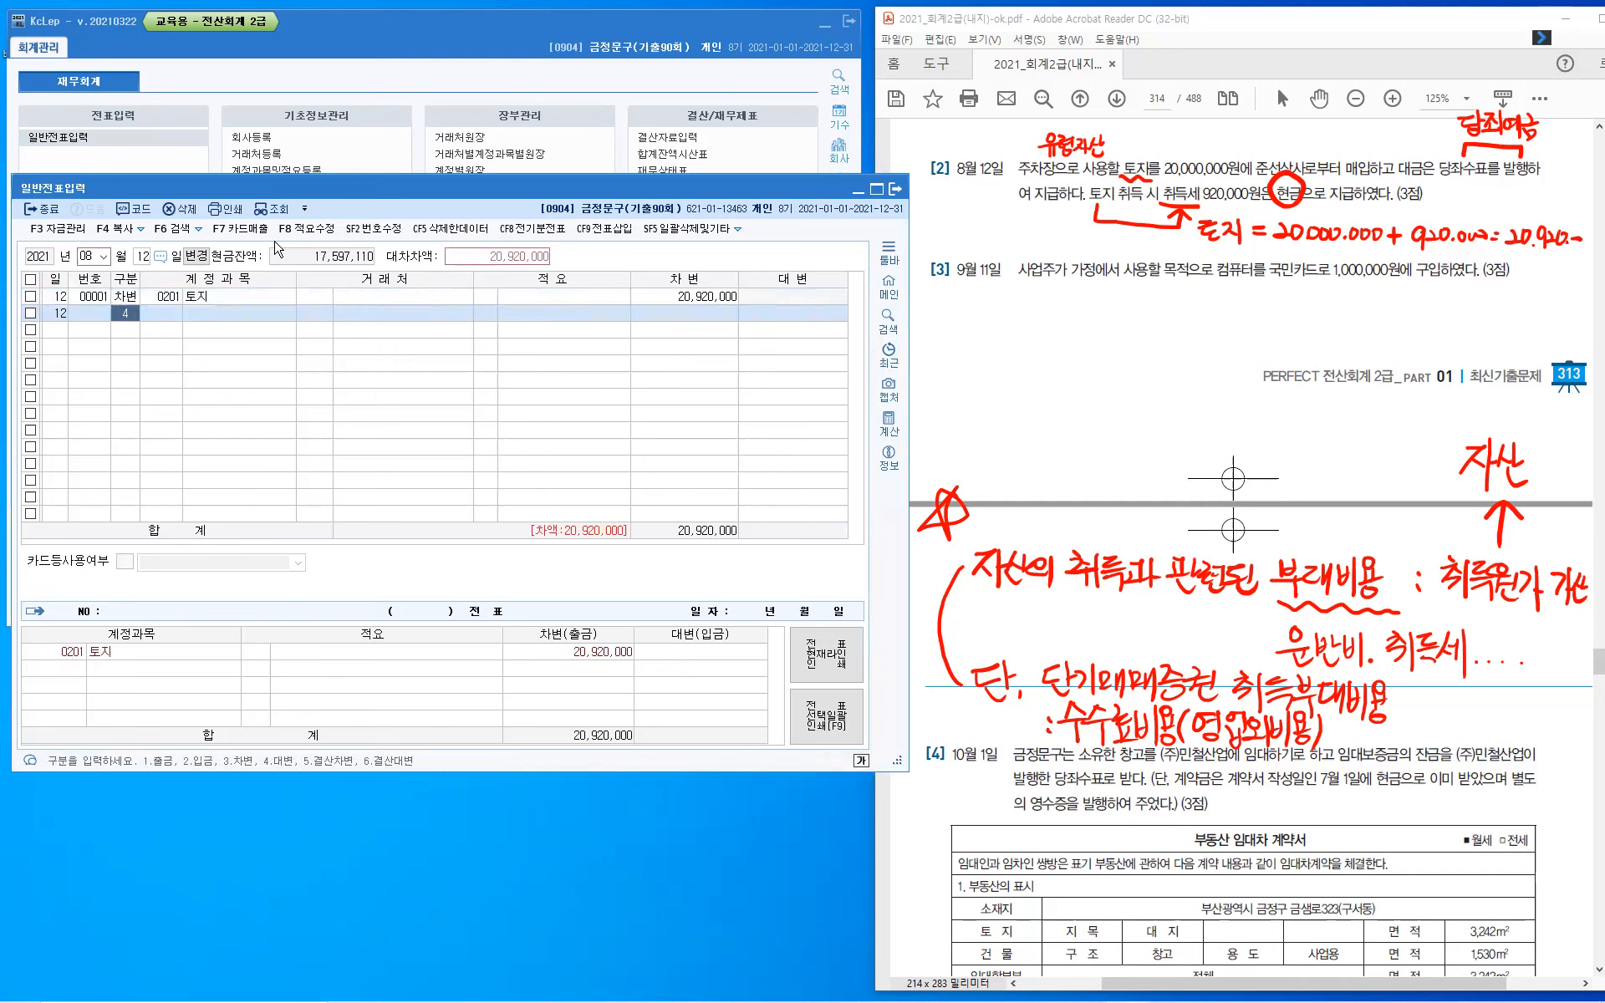
- Add a credit line for account 0102 당좌예금 with the amount 20,000,000
{"action": "key", "text": "Return"}
{"action": "type", "text": "1"}
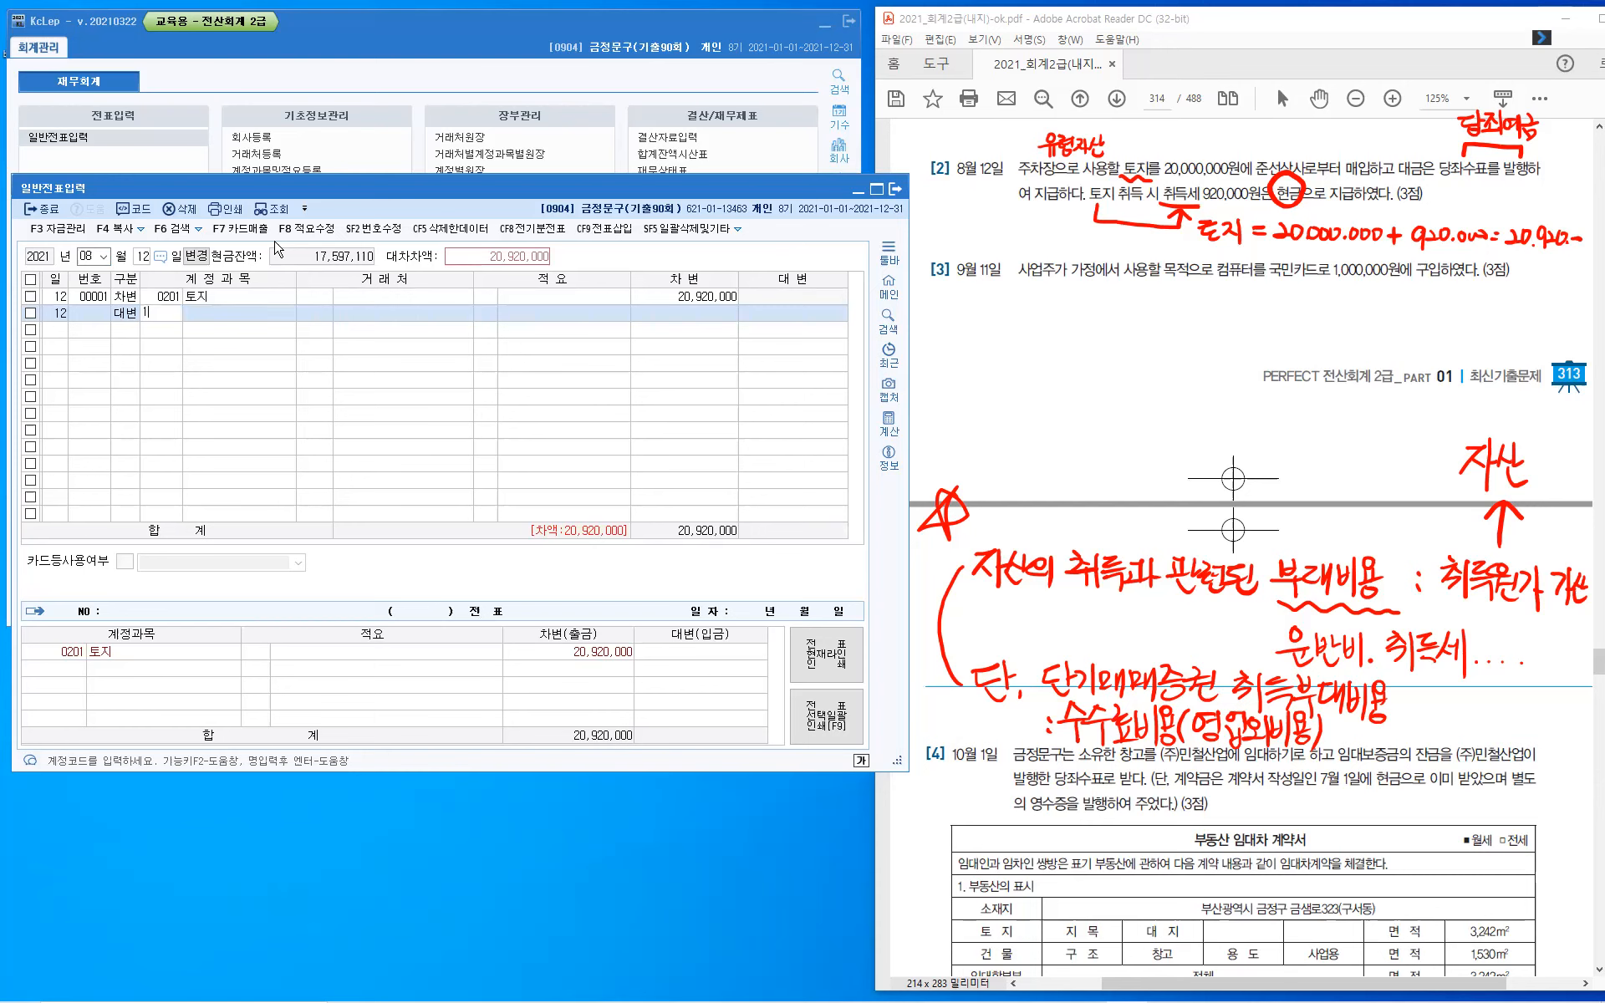
{"action": "type", "text": "02"}
{"action": "key", "text": "Return"}
{"action": "key", "text": "Return"}
{"action": "key", "text": "Return"}
{"action": "key", "text": "Return"}
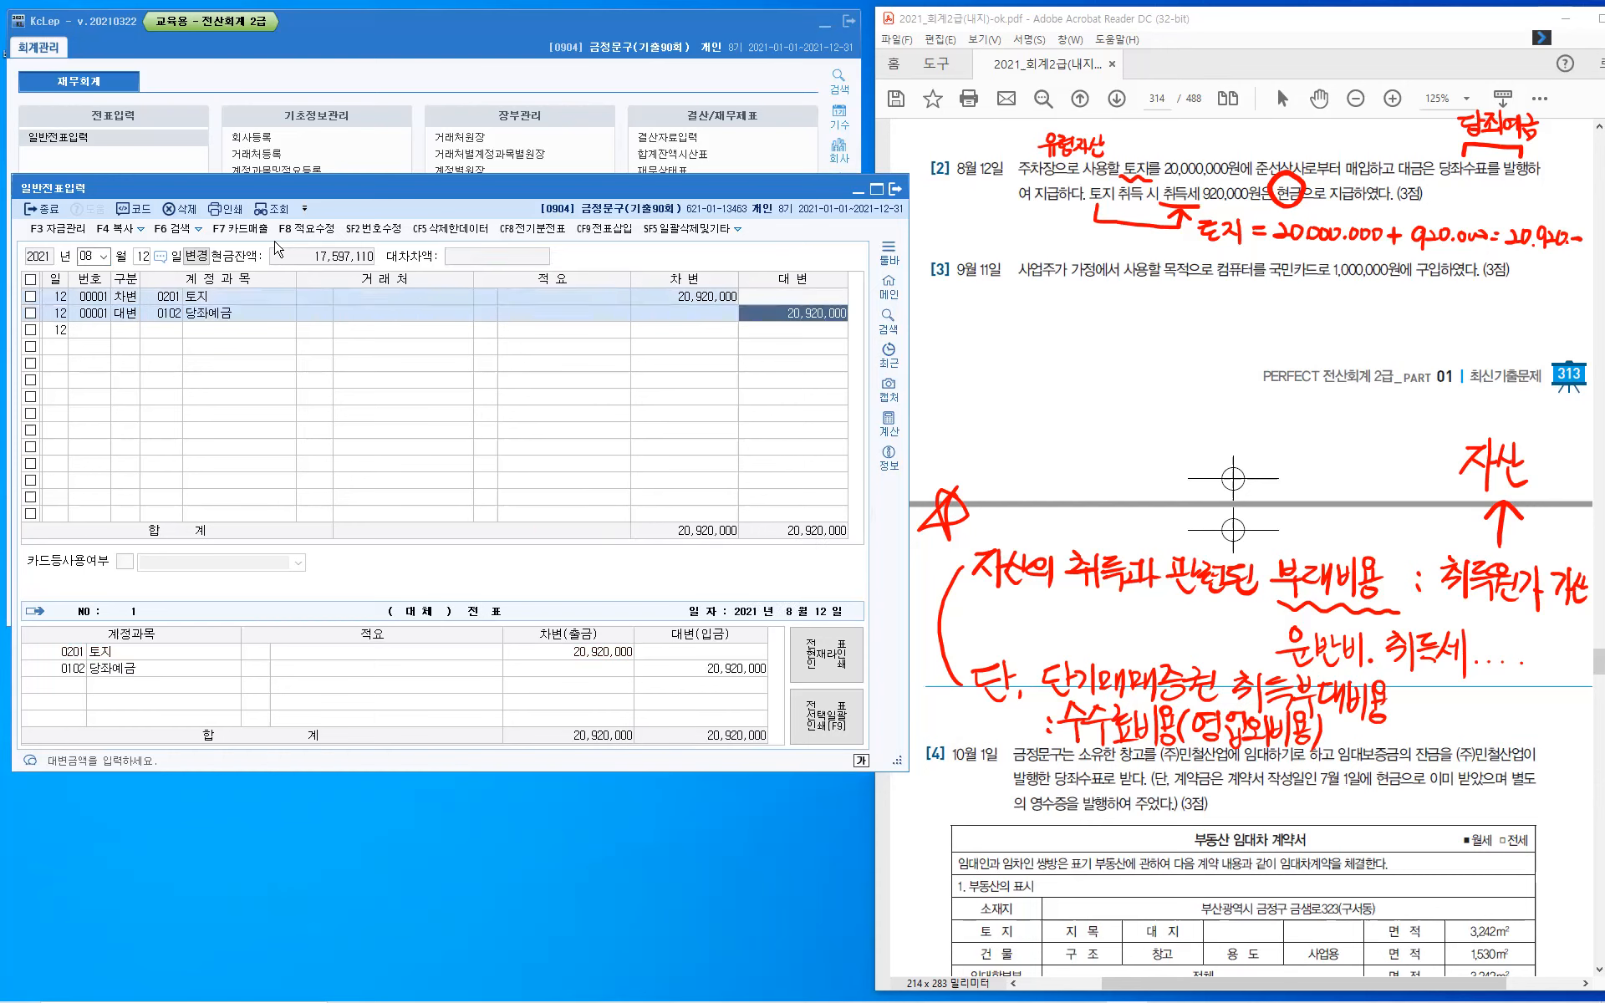
{"action": "type", "text": "20000000"}
- Add a credit line for account 0101 현금 with the remaining 920,000
{"action": "key", "text": "Return"}
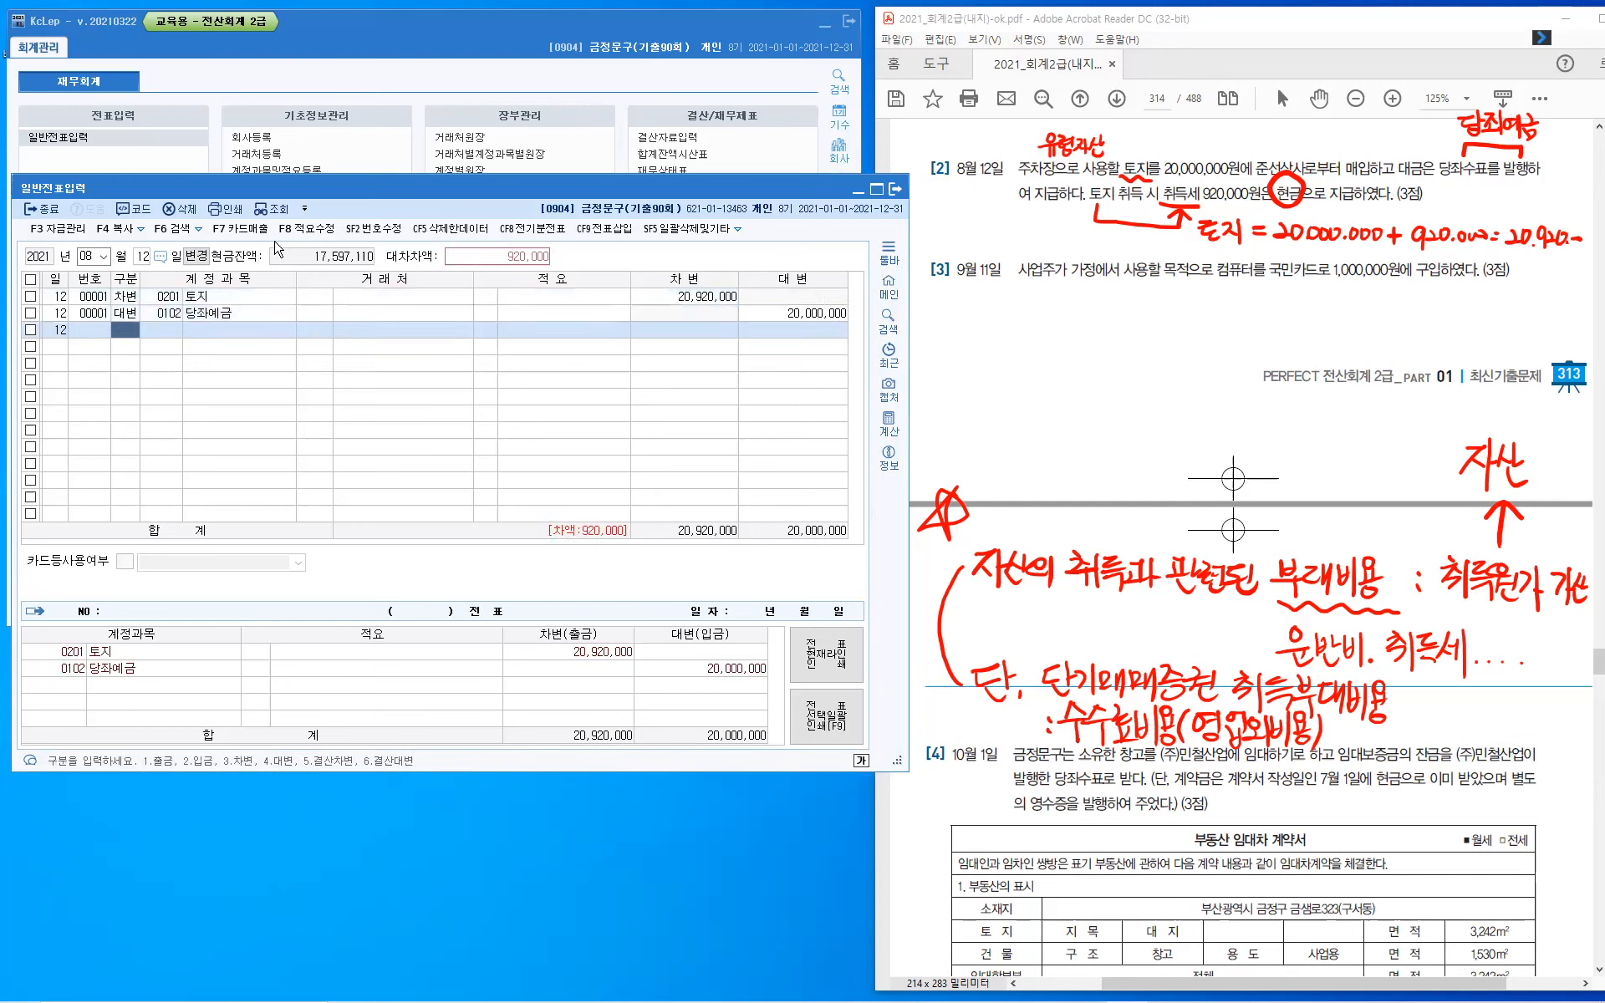
{"action": "type", "text": "4"}
{"action": "key", "text": "Return"}
{"action": "type", "text": "10"}
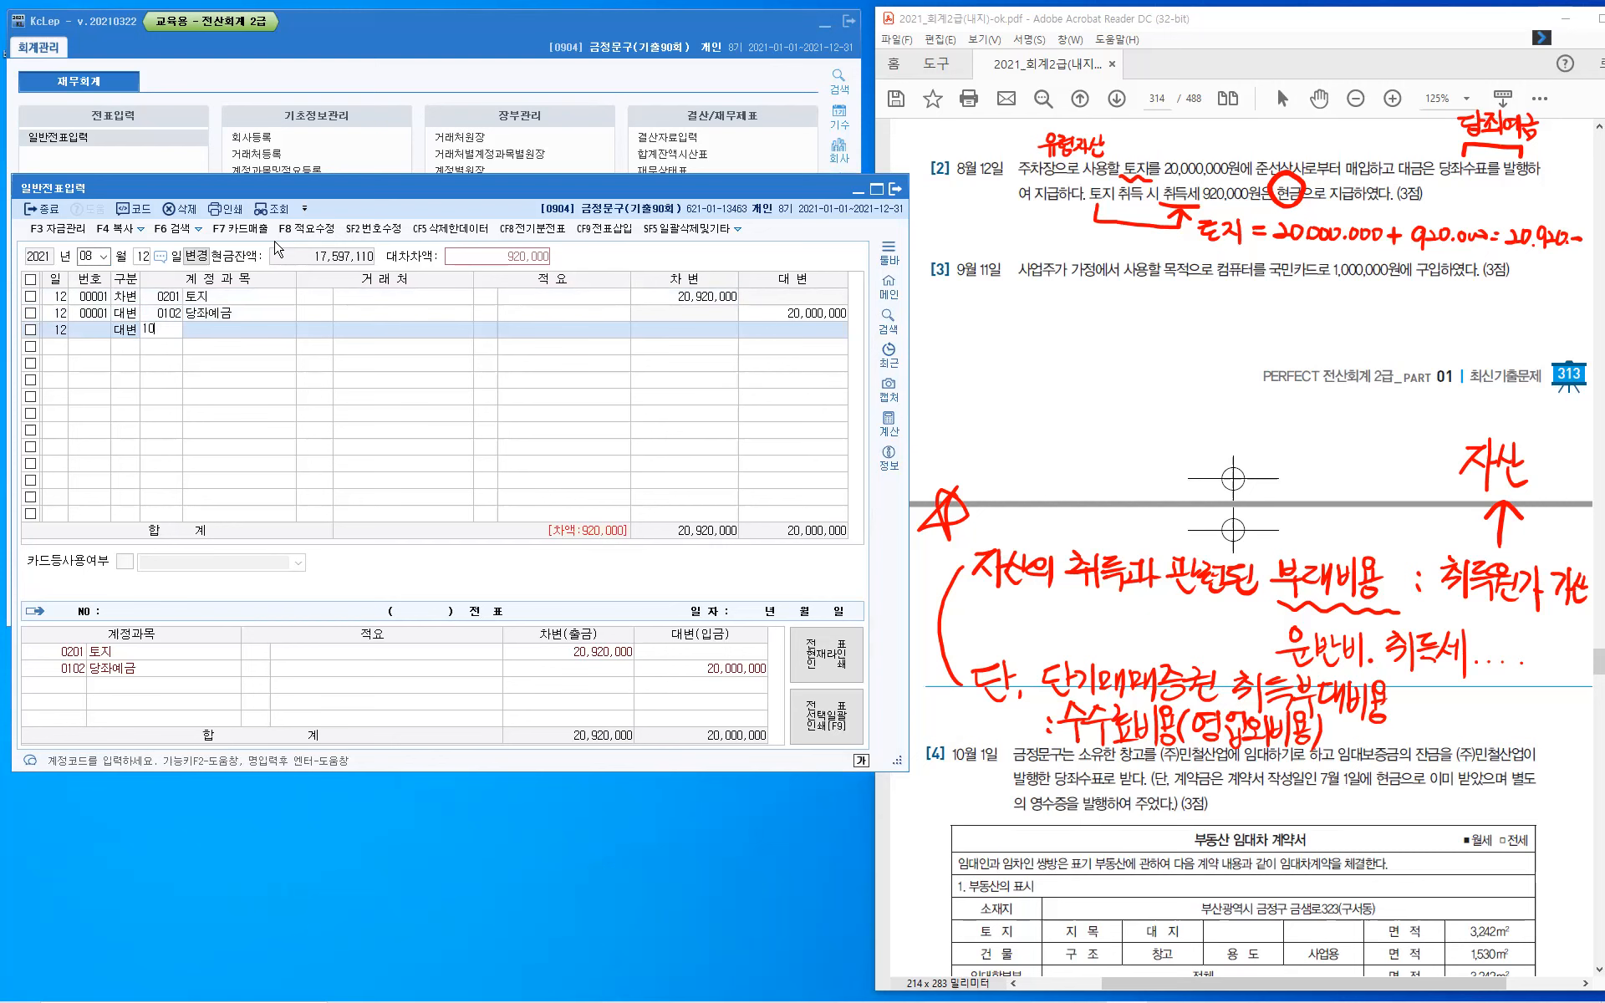
{"action": "type", "text": "01"}
{"action": "key", "text": "Return"}
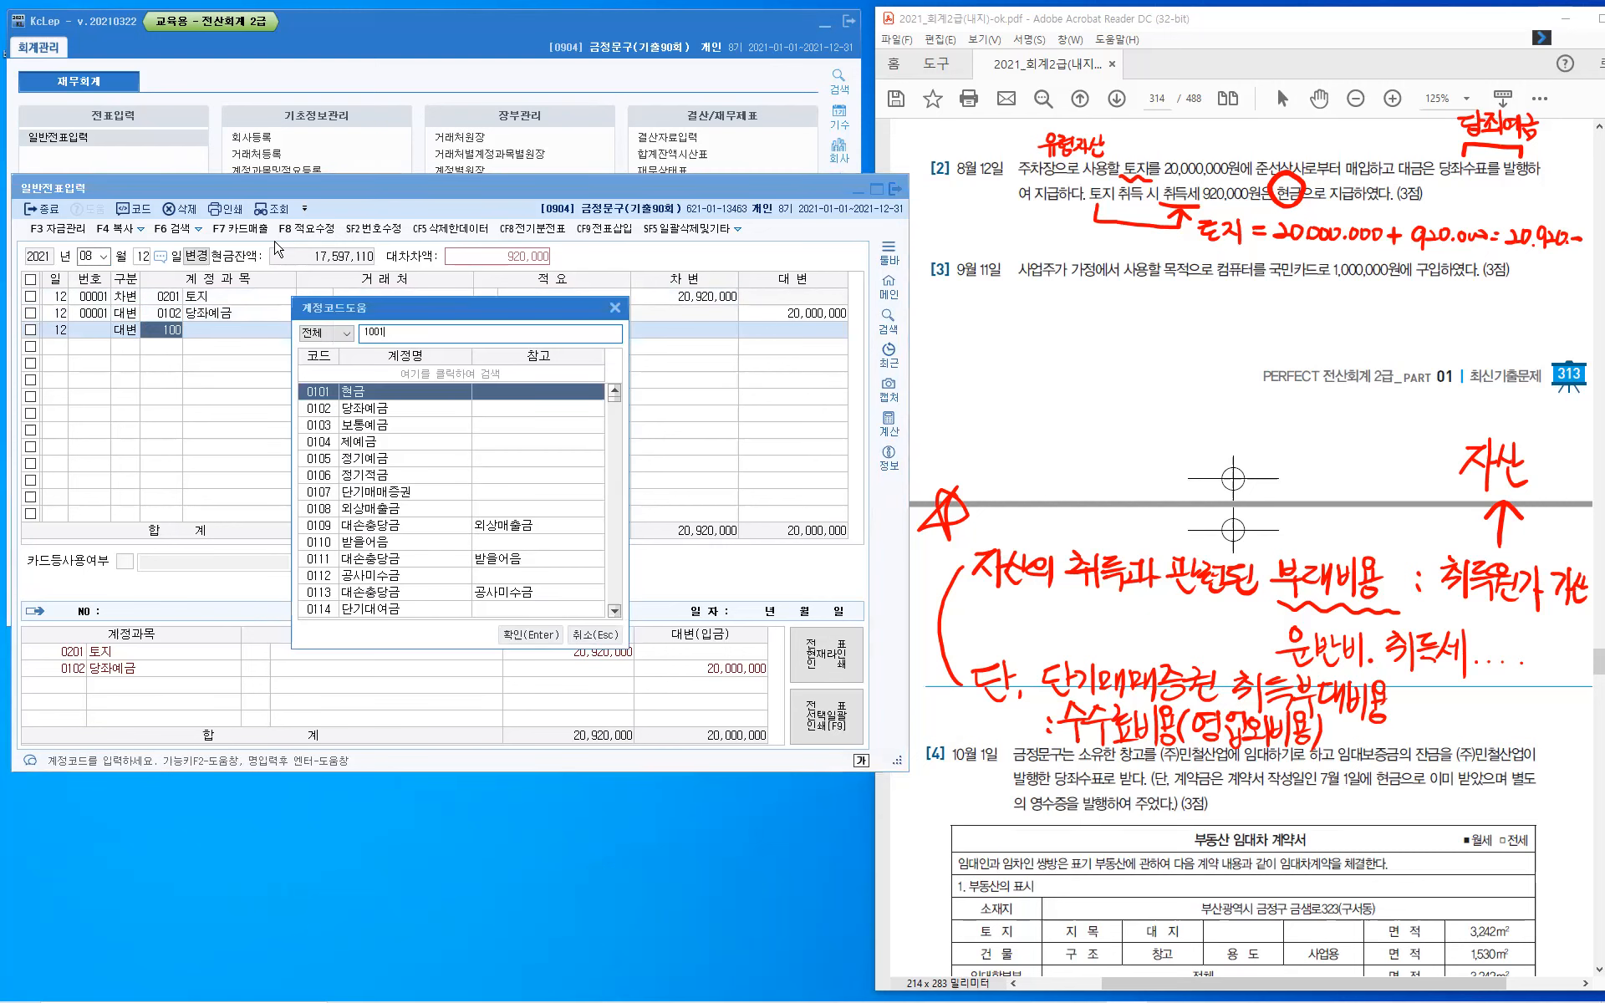
{"action": "key", "text": "Return"}
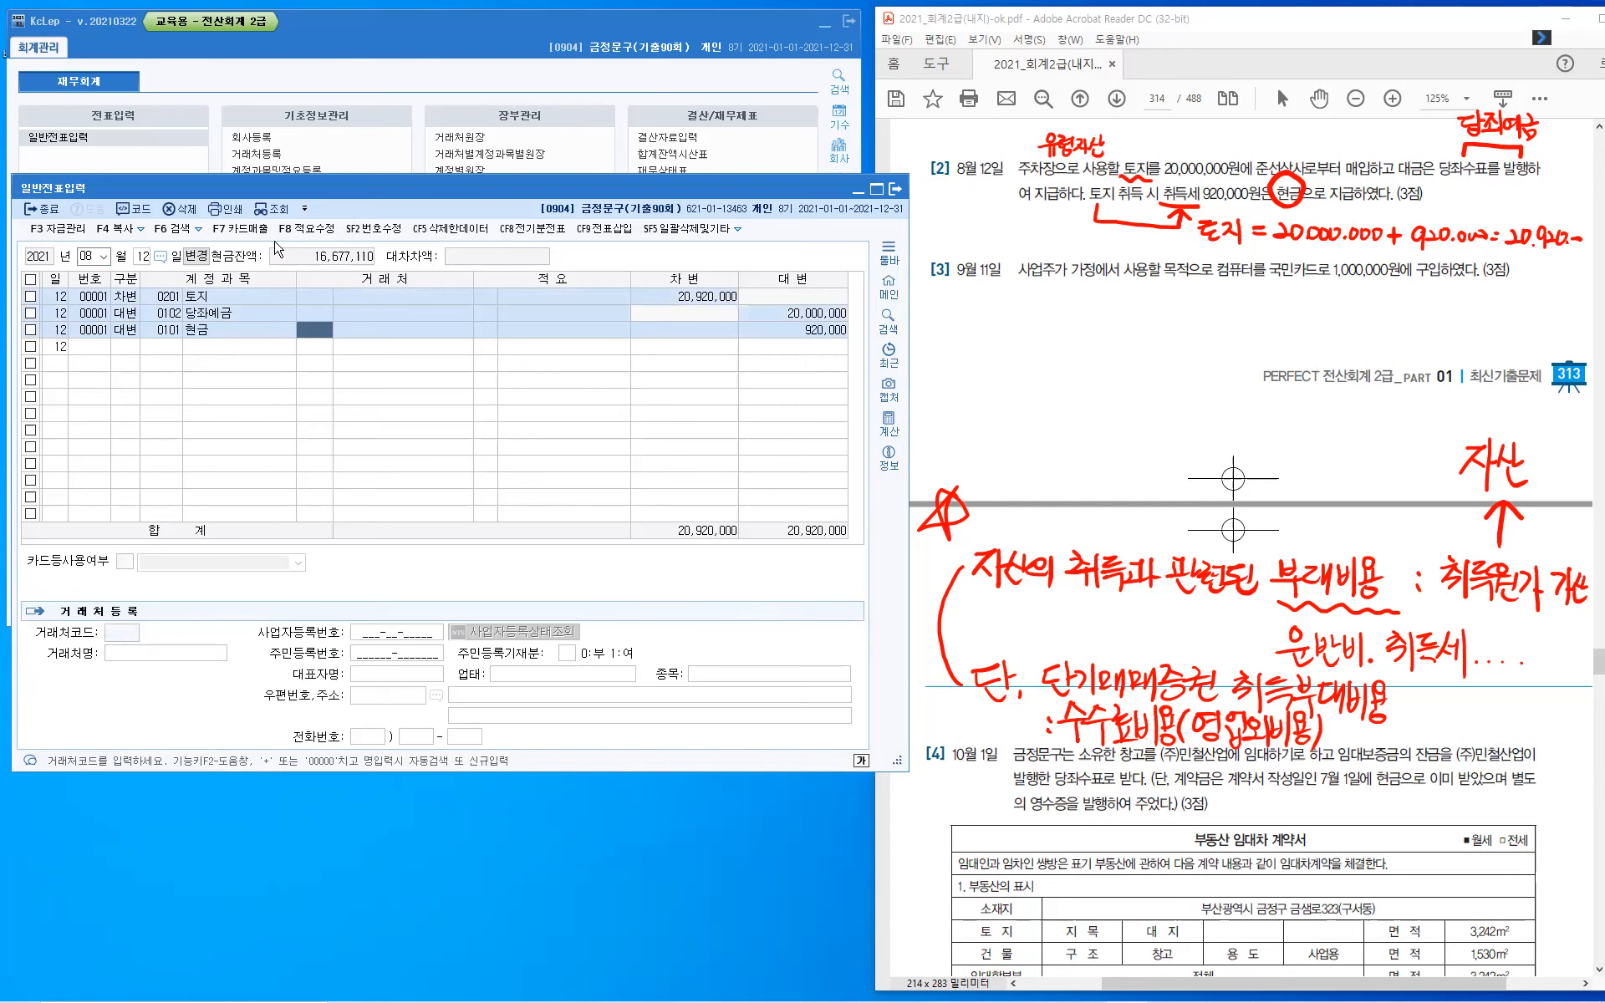
{"action": "key", "text": "Return"}
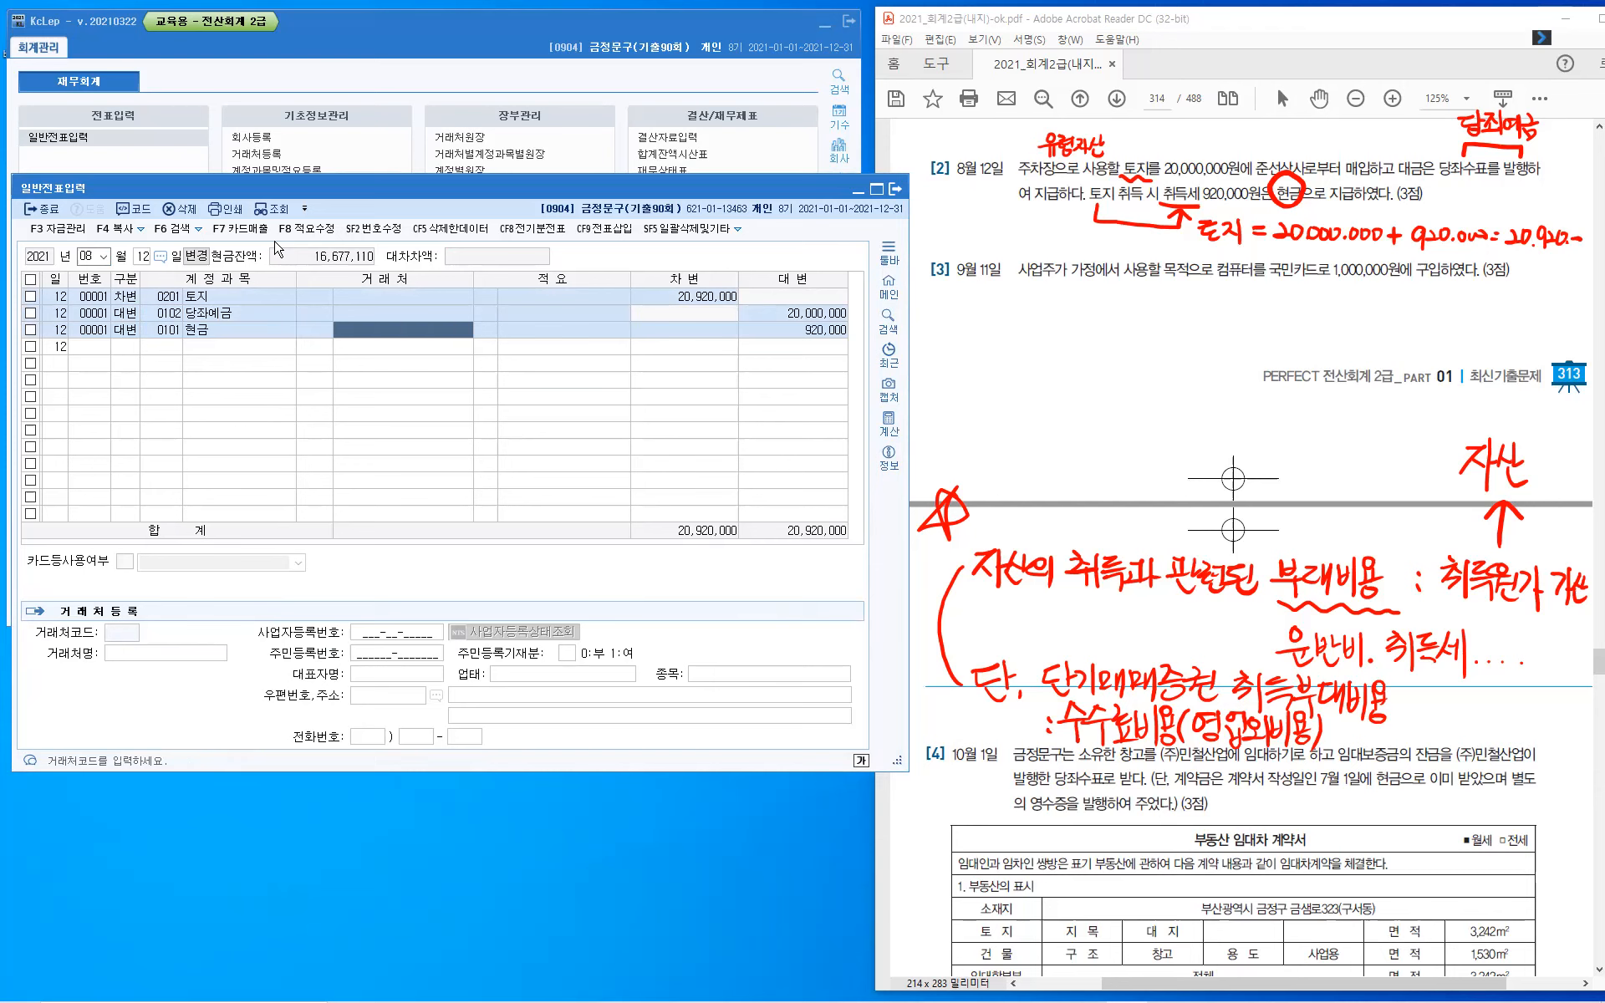
{"action": "key", "text": "Return"}
{"action": "key", "text": "Return"}
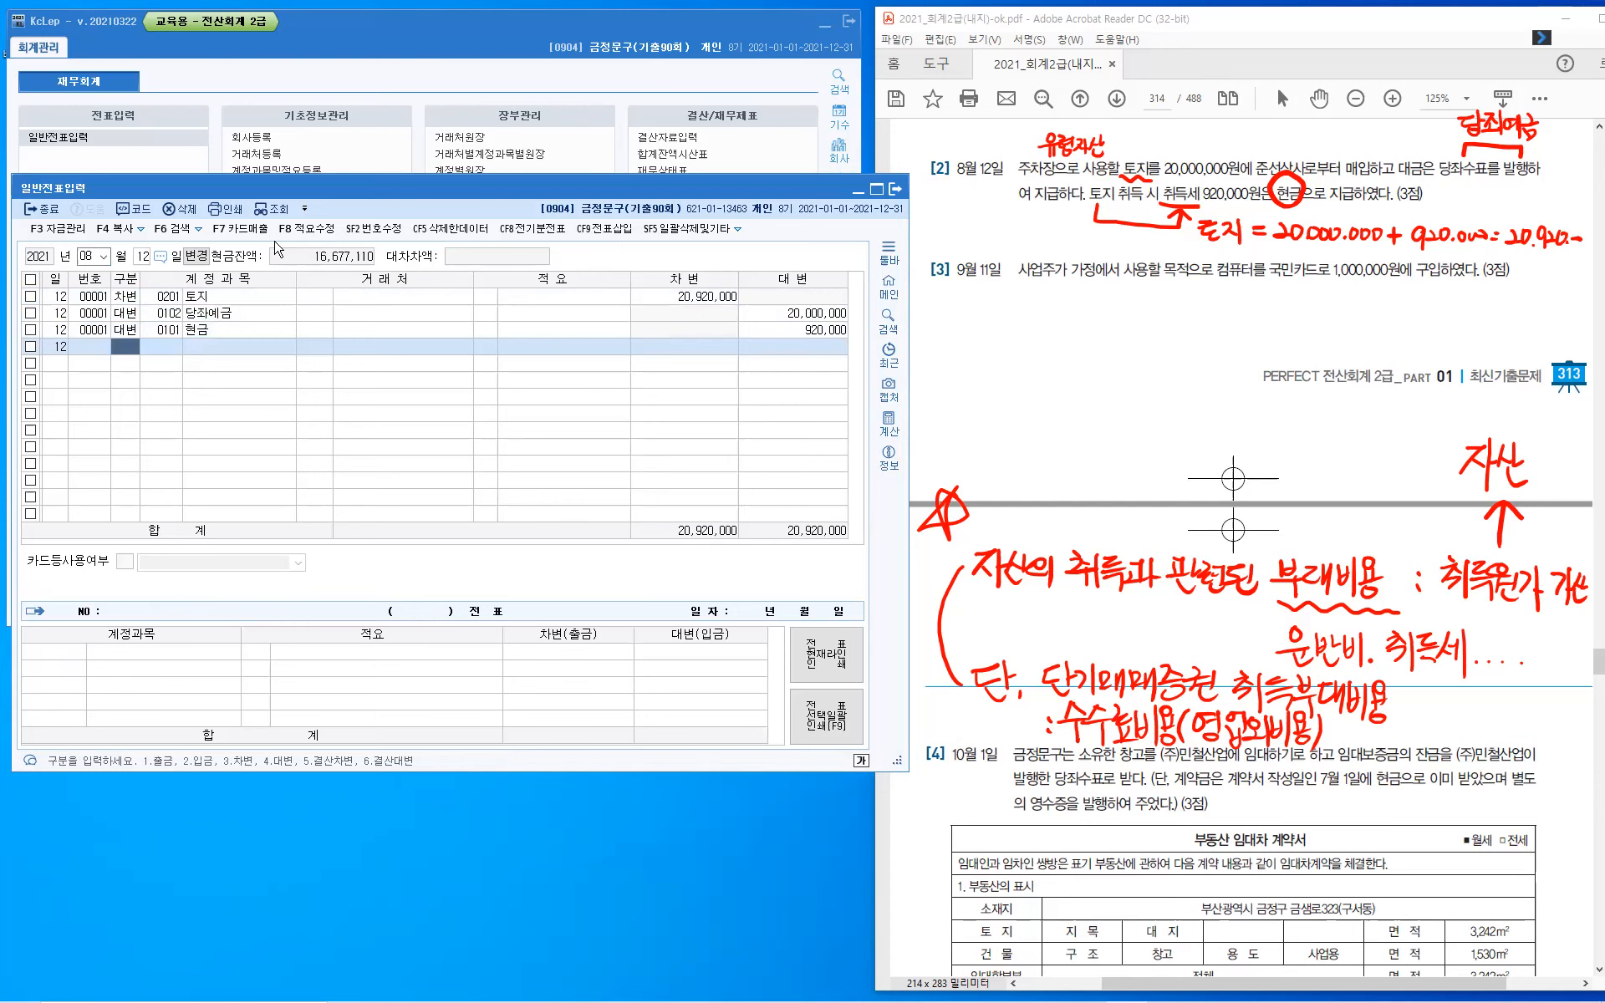
- Set the voucher date to September 11 for question [3]
{"action": "key", "text": "Escape"}
{"action": "key", "text": "Return"}
{"action": "type", "text": "11"}
{"action": "key", "text": "Return"}
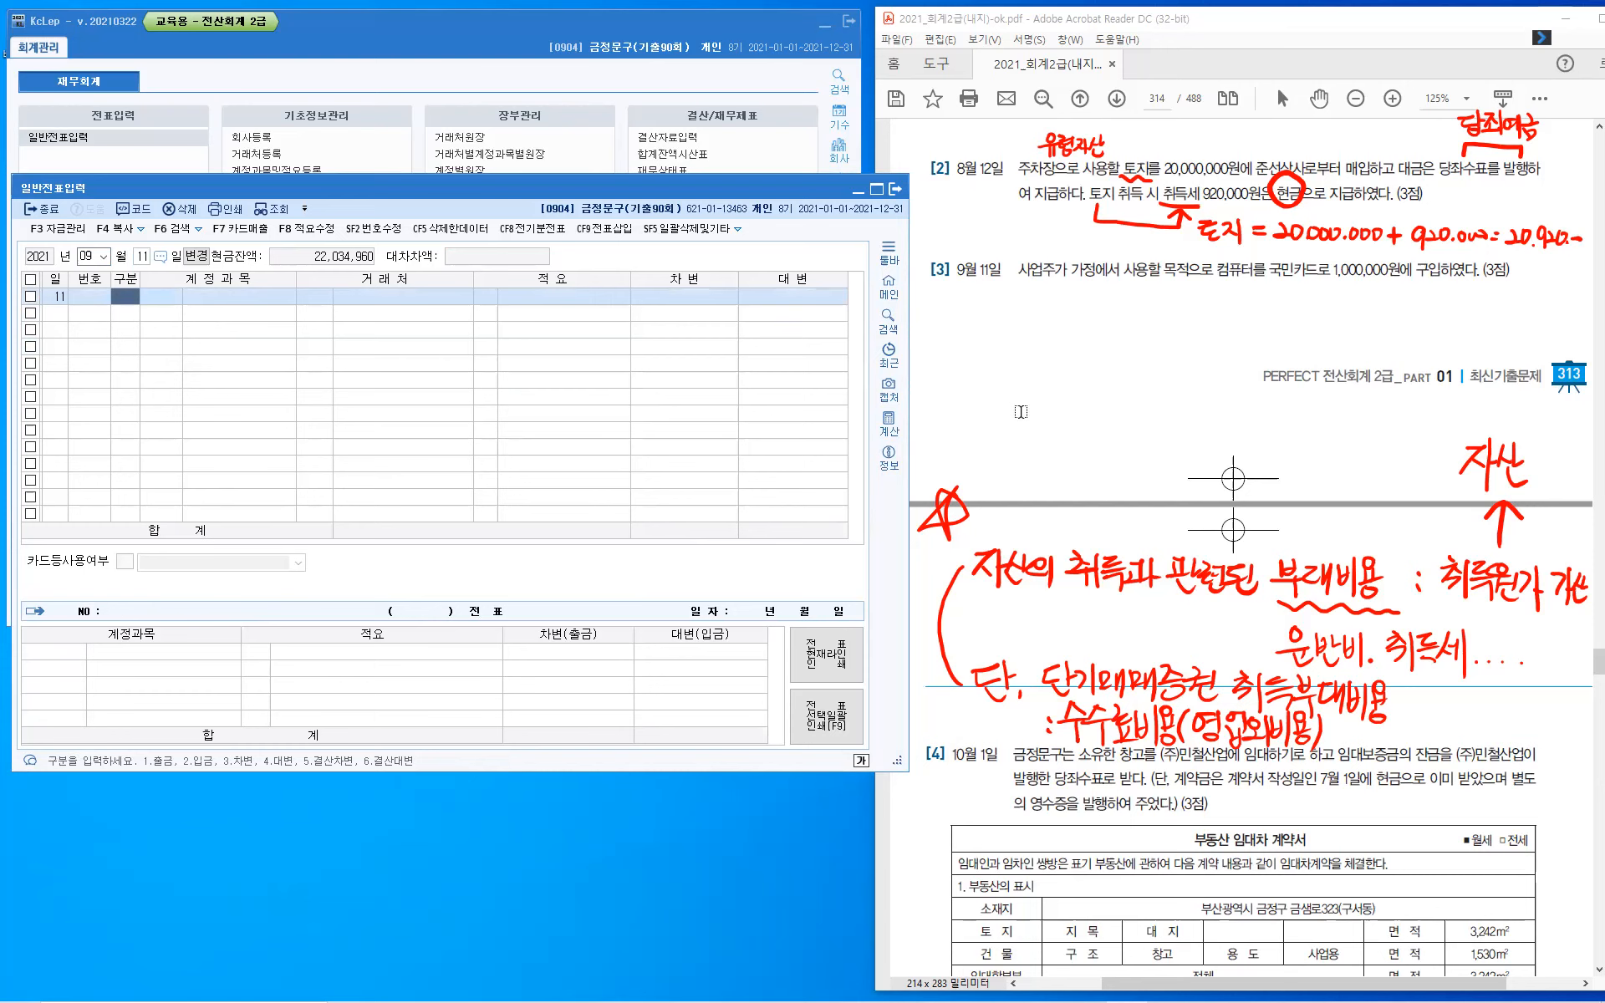
- Clear the ink annotations from the page and handwrite "사장" in quotation marks beneath 사업주 in question [3]
{"action": "key", "text": "Escape"}
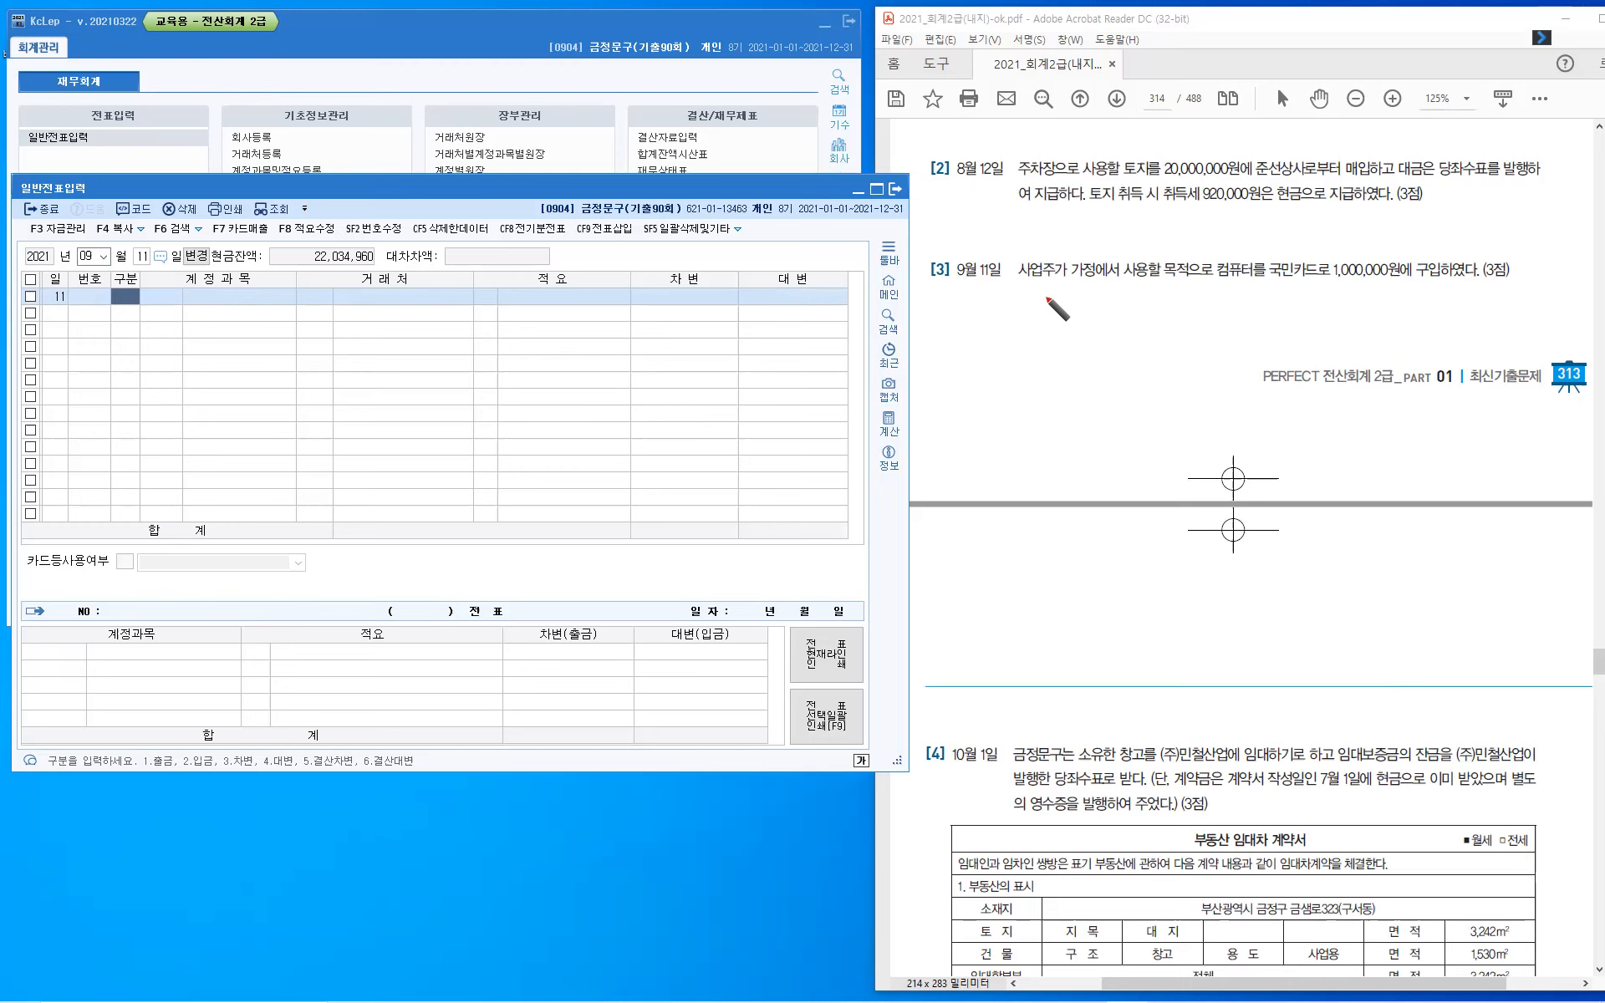
{"action": "left_click_drag", "start_coordinate": [1030, 289], "coordinate": [1021, 306]}
{"action": "left_click_drag", "start_coordinate": [1027, 296], "coordinate": [1051, 297]}
{"action": "left_click_drag", "start_coordinate": [1057, 284], "coordinate": [1063, 294]}
{"action": "left_click_drag", "start_coordinate": [1049, 304], "coordinate": [1015, 292]}
{"action": "left_click_drag", "start_coordinate": [1020, 282], "coordinate": [1063, 292]}
{"action": "left_click_drag", "start_coordinate": [1070, 283], "coordinate": [1068, 293]}
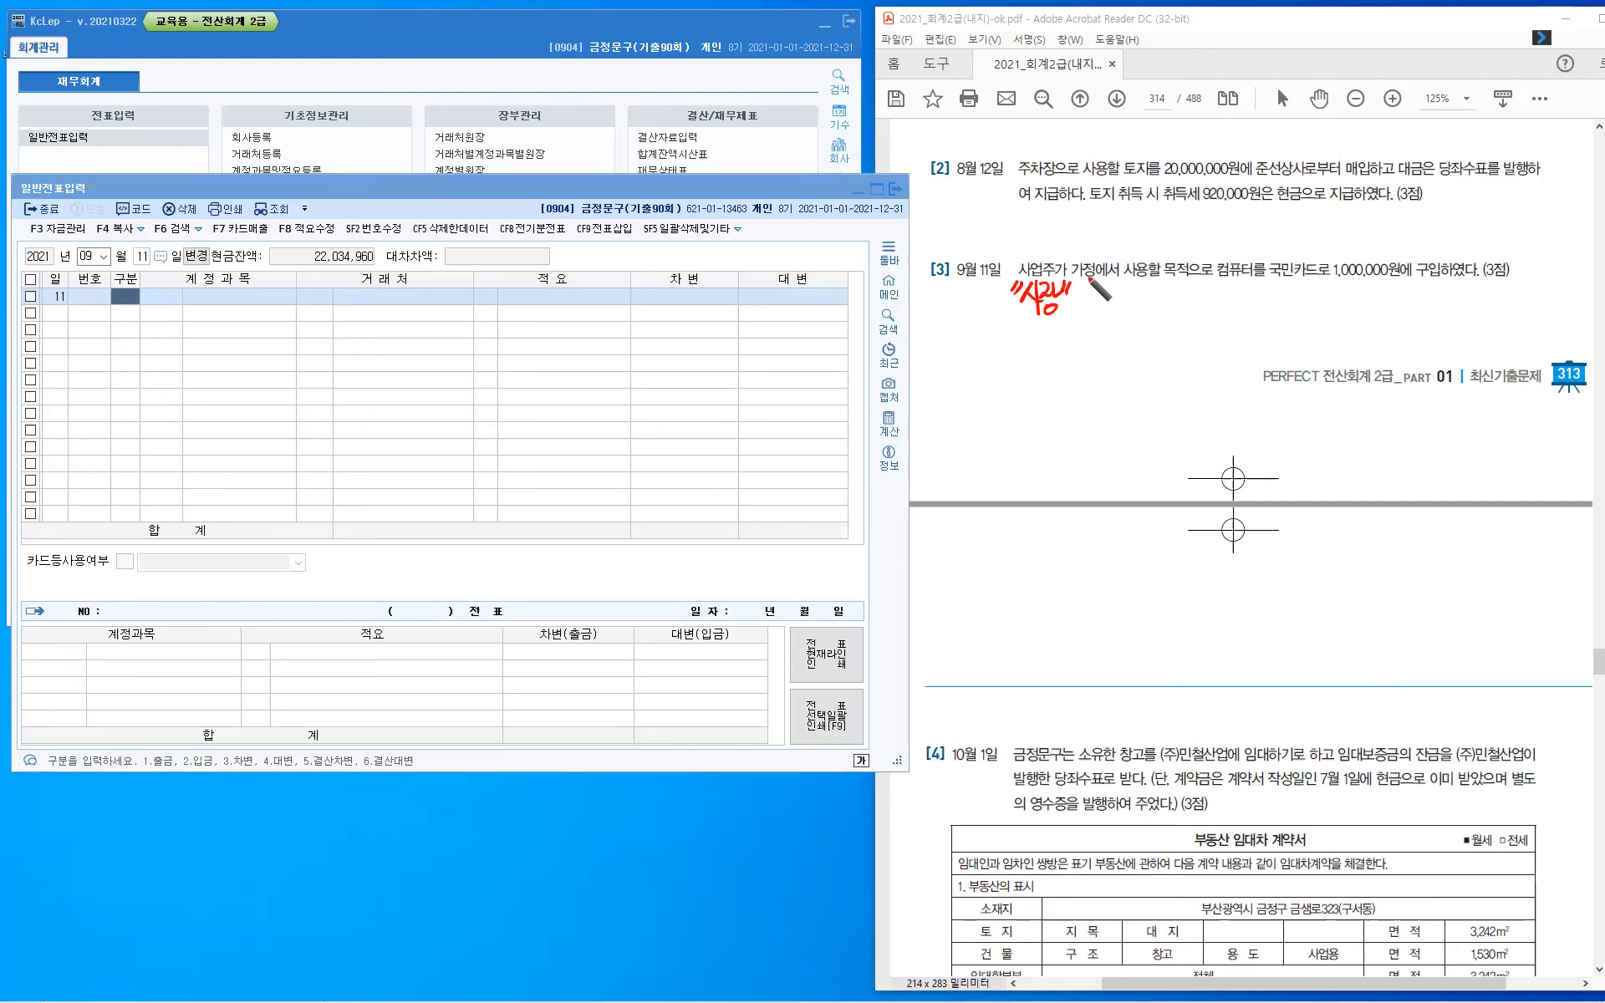
- Draw a curved arrow from 사장 up to 가정 and handwrite "집" below it
{"action": "mouse_move", "coordinate": [1043, 321]}
{"action": "left_mouse_down"}
{"action": "mouse_move", "coordinate": [1051, 337]}
{"action": "mouse_move", "coordinate": [1093, 289]}
{"action": "left_mouse_up"}
{"action": "left_click_drag", "start_coordinate": [1058, 354], "coordinate": [1073, 364]}
{"action": "left_click_drag", "start_coordinate": [1080, 344], "coordinate": [1081, 365]}
{"action": "left_click_drag", "start_coordinate": [1067, 368], "coordinate": [1080, 378]}
{"action": "left_click_drag", "start_coordinate": [1069, 380], "coordinate": [1079, 378]}
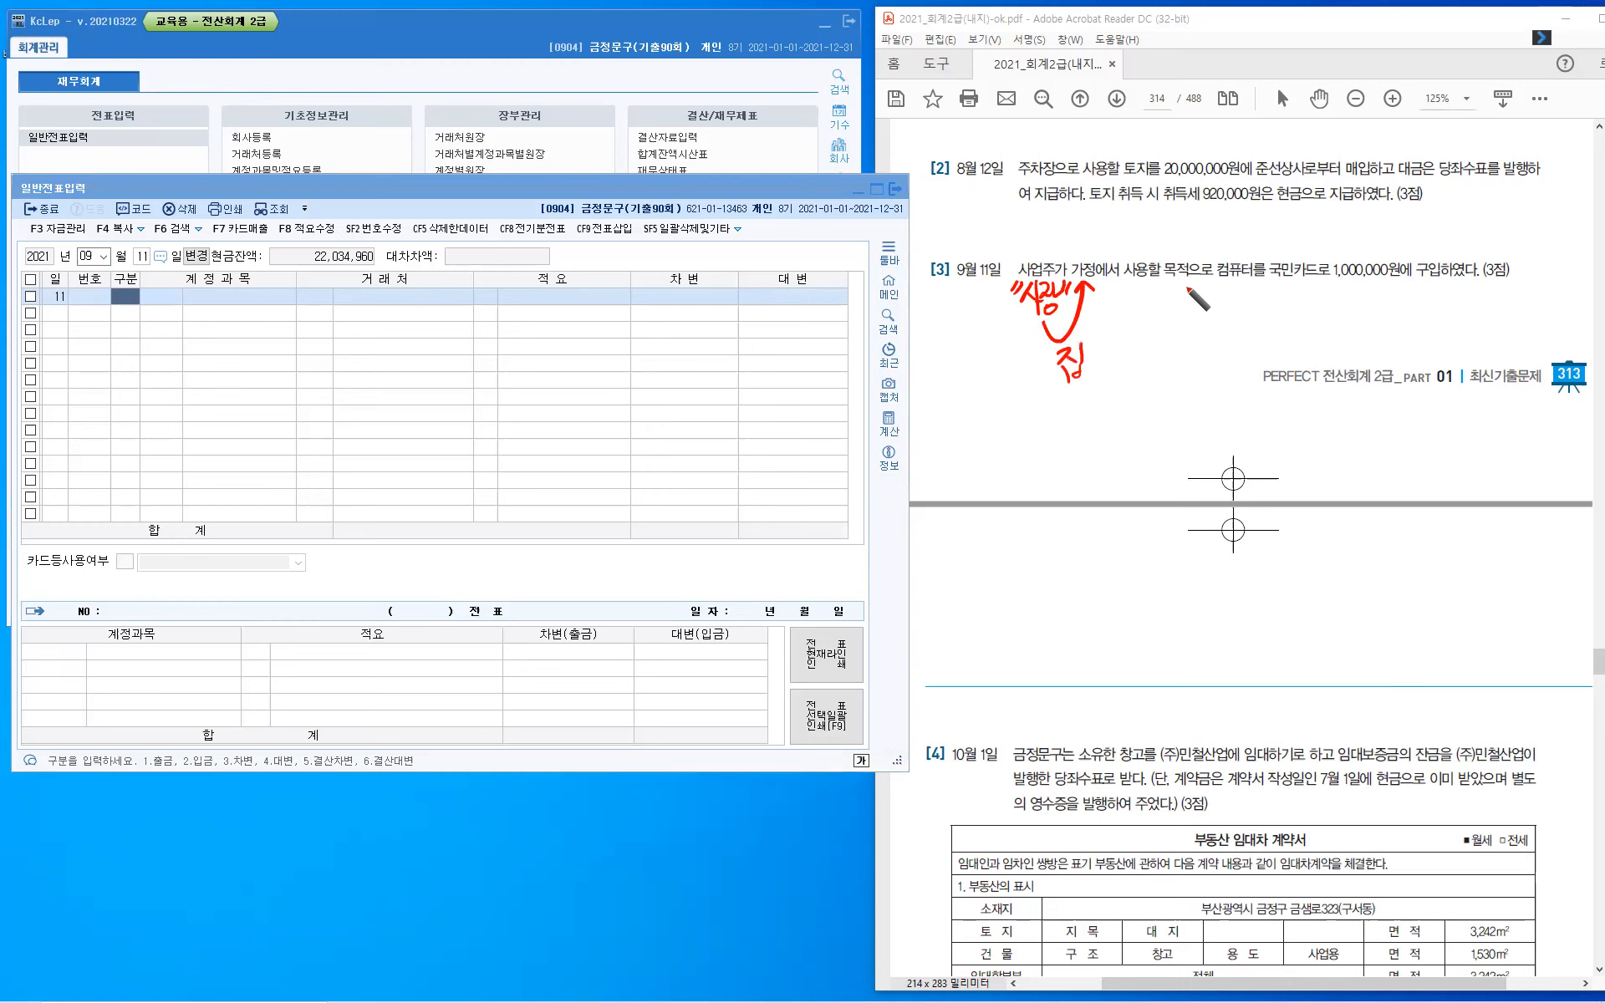
- Link 컴퓨터 to an underlined 국민카드 with an arrow and handwrite "인출금" in quotation marks beneath question [3]
{"action": "mouse_move", "coordinate": [1240, 249]}
{"action": "left_mouse_down"}
{"action": "mouse_move", "coordinate": [1245, 231]}
{"action": "mouse_move", "coordinate": [1294, 229]}
{"action": "mouse_move", "coordinate": [1319, 282]}
{"action": "left_mouse_up"}
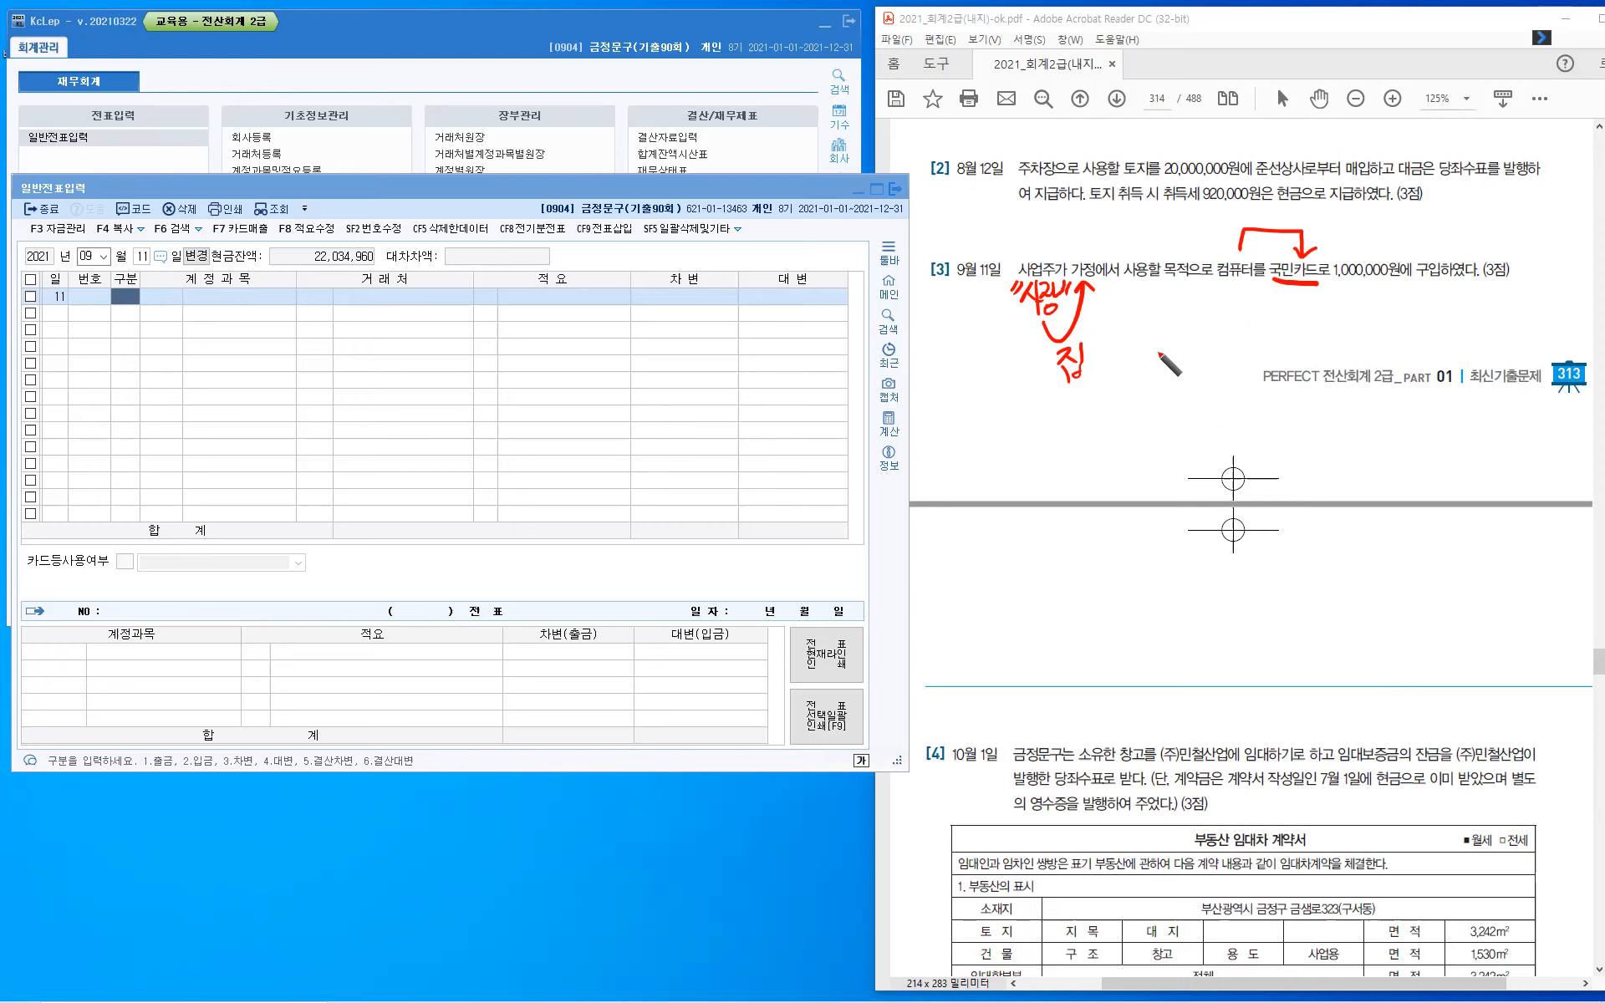
{"action": "left_click_drag", "start_coordinate": [1129, 318], "coordinate": [1140, 341]}
{"action": "mouse_move", "coordinate": [1122, 337]}
{"action": "left_mouse_down"}
{"action": "mouse_move", "coordinate": [1142, 355]}
{"action": "mouse_move", "coordinate": [1160, 320]}
{"action": "left_mouse_up"}
{"action": "left_click_drag", "start_coordinate": [1147, 326], "coordinate": [1166, 333]}
{"action": "left_click_drag", "start_coordinate": [1143, 340], "coordinate": [1171, 334]}
{"action": "mouse_move", "coordinate": [1153, 345]}
{"action": "left_mouse_down"}
{"action": "mouse_move", "coordinate": [1173, 356]}
{"action": "mouse_move", "coordinate": [1197, 333]}
{"action": "mouse_move", "coordinate": [1178, 356]}
{"action": "left_mouse_up"}
{"action": "left_click_drag", "start_coordinate": [1178, 341], "coordinate": [1191, 356]}
{"action": "left_click_drag", "start_coordinate": [1110, 312], "coordinate": [1107, 318]}
{"action": "left_click_drag", "start_coordinate": [1115, 311], "coordinate": [1198, 329]}
{"action": "left_click_drag", "start_coordinate": [1207, 322], "coordinate": [1204, 329]}
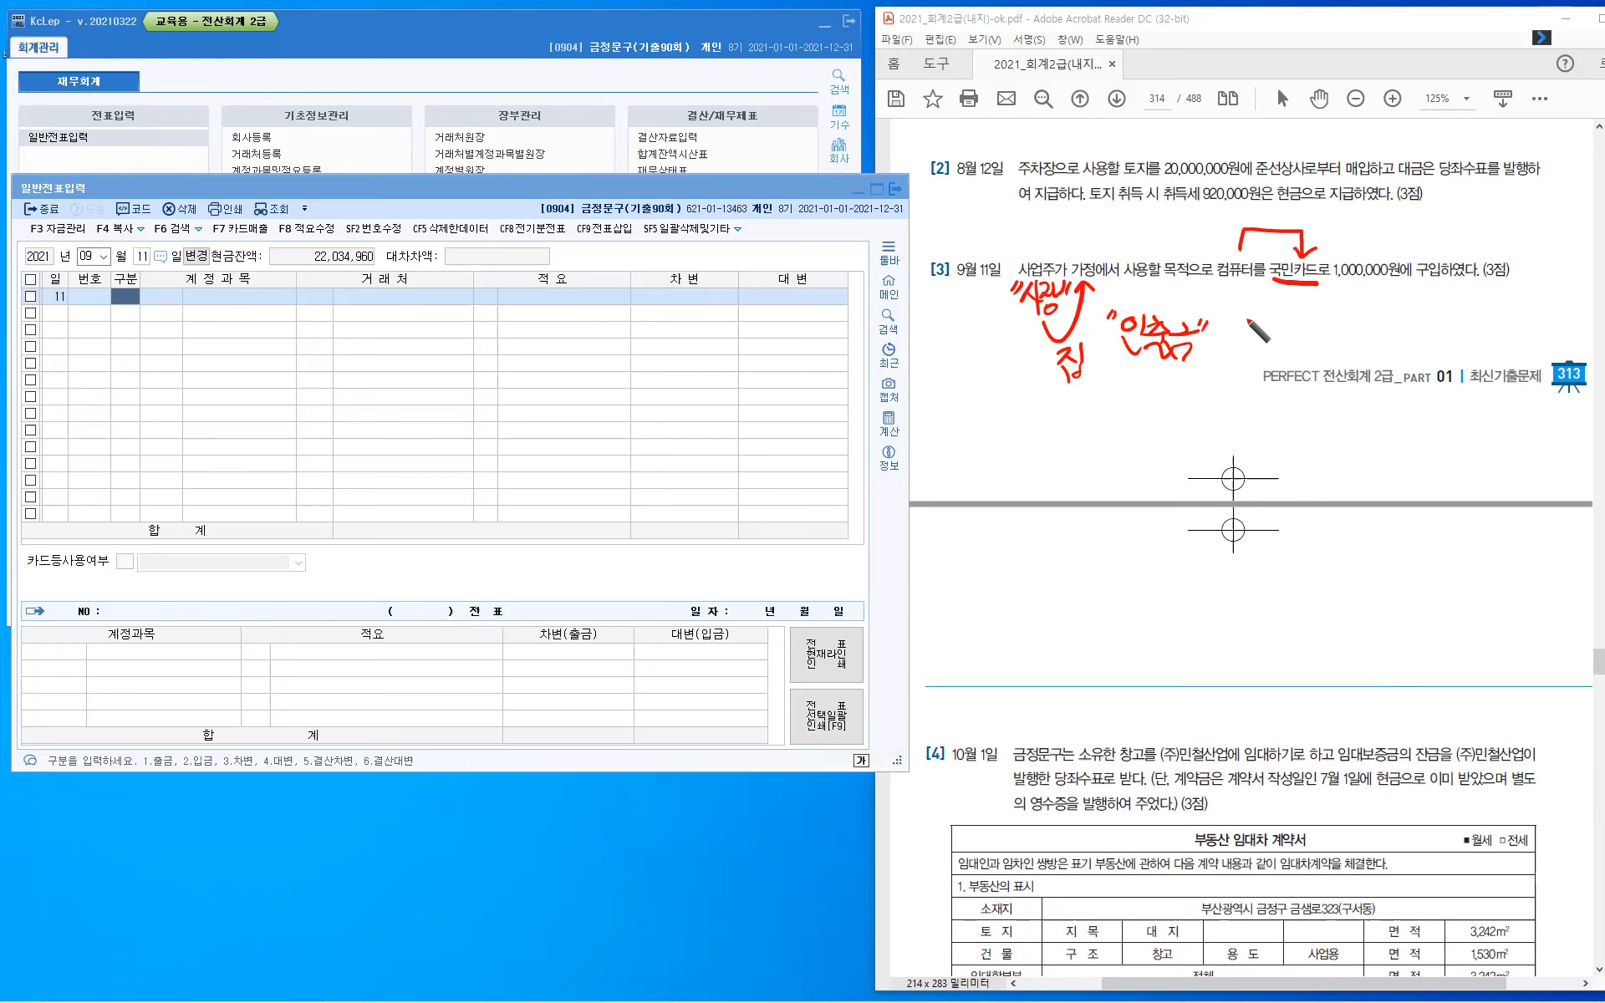
- Draw an arrow from 국민카드 to 구입 and handwrite "미지급금" beneath it
{"action": "mouse_move", "coordinate": [1298, 286]}
{"action": "left_mouse_down"}
{"action": "mouse_move", "coordinate": [1300, 307]}
{"action": "mouse_move", "coordinate": [1449, 290]}
{"action": "left_mouse_up"}
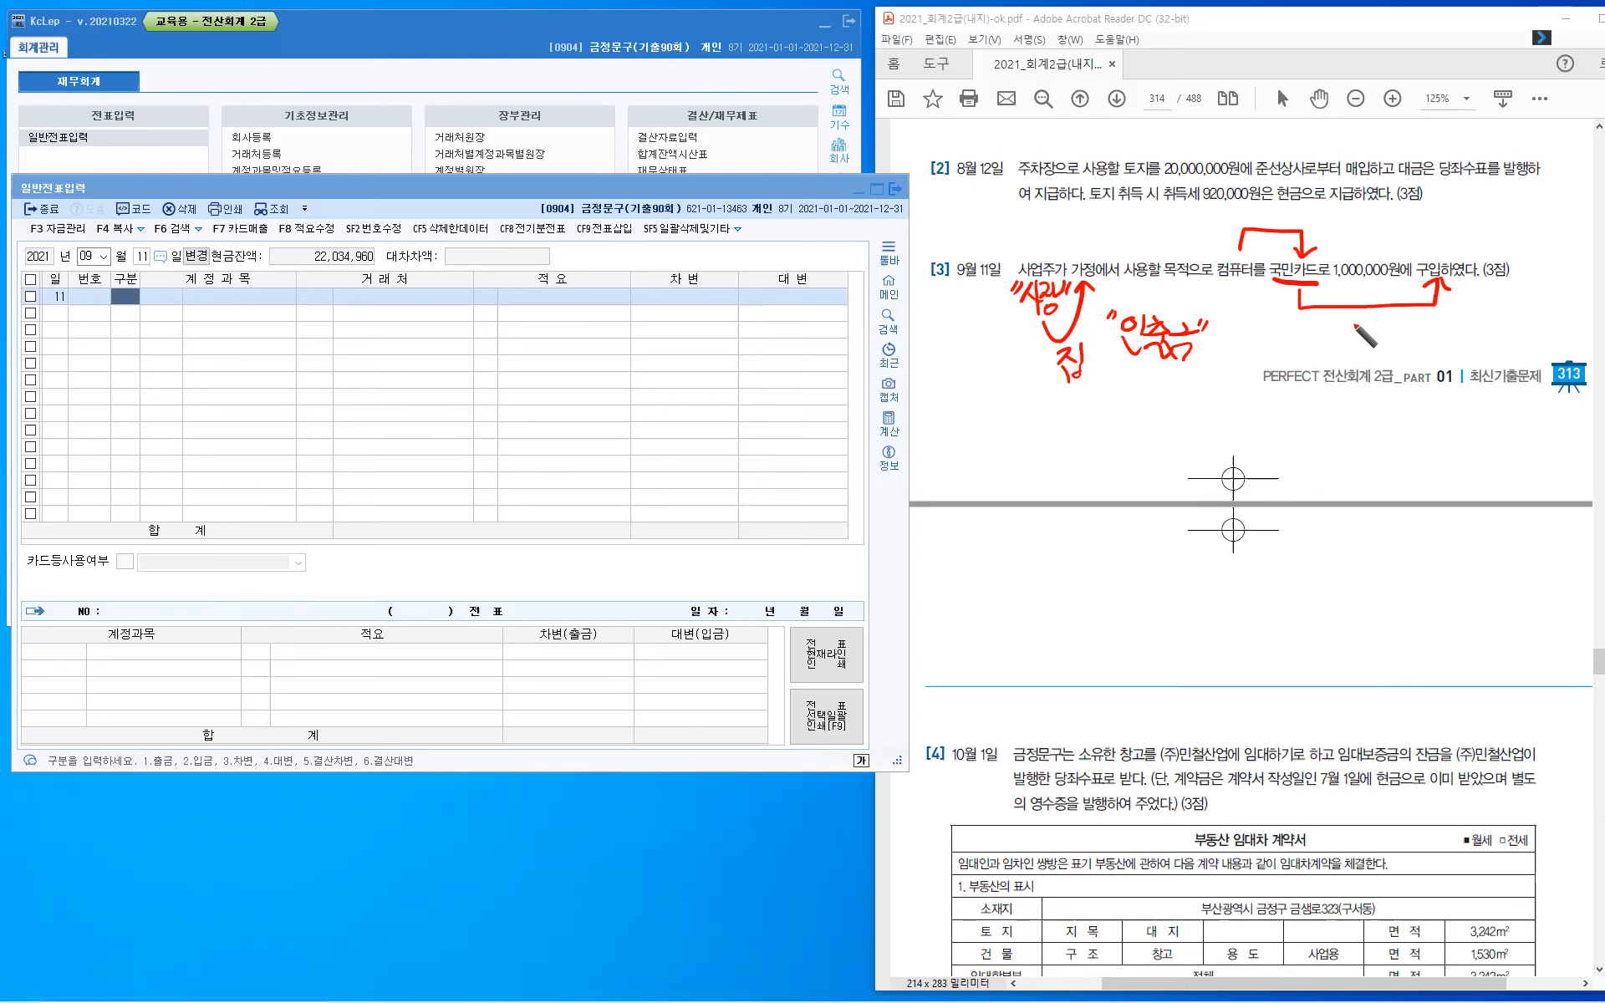
{"action": "left_click_drag", "start_coordinate": [1334, 326], "coordinate": [1375, 356]}
{"action": "mouse_move", "coordinate": [1381, 322]}
{"action": "left_mouse_down"}
{"action": "mouse_move", "coordinate": [1383, 359]}
{"action": "mouse_move", "coordinate": [1417, 346]}
{"action": "left_mouse_up"}
{"action": "mouse_move", "coordinate": [1397, 351]}
{"action": "left_mouse_down"}
{"action": "mouse_move", "coordinate": [1416, 361]}
{"action": "mouse_move", "coordinate": [1421, 338]}
{"action": "left_mouse_up"}
{"action": "left_click_drag", "start_coordinate": [1406, 344], "coordinate": [1426, 342]}
{"action": "left_click_drag", "start_coordinate": [1413, 349], "coordinate": [1423, 358]}
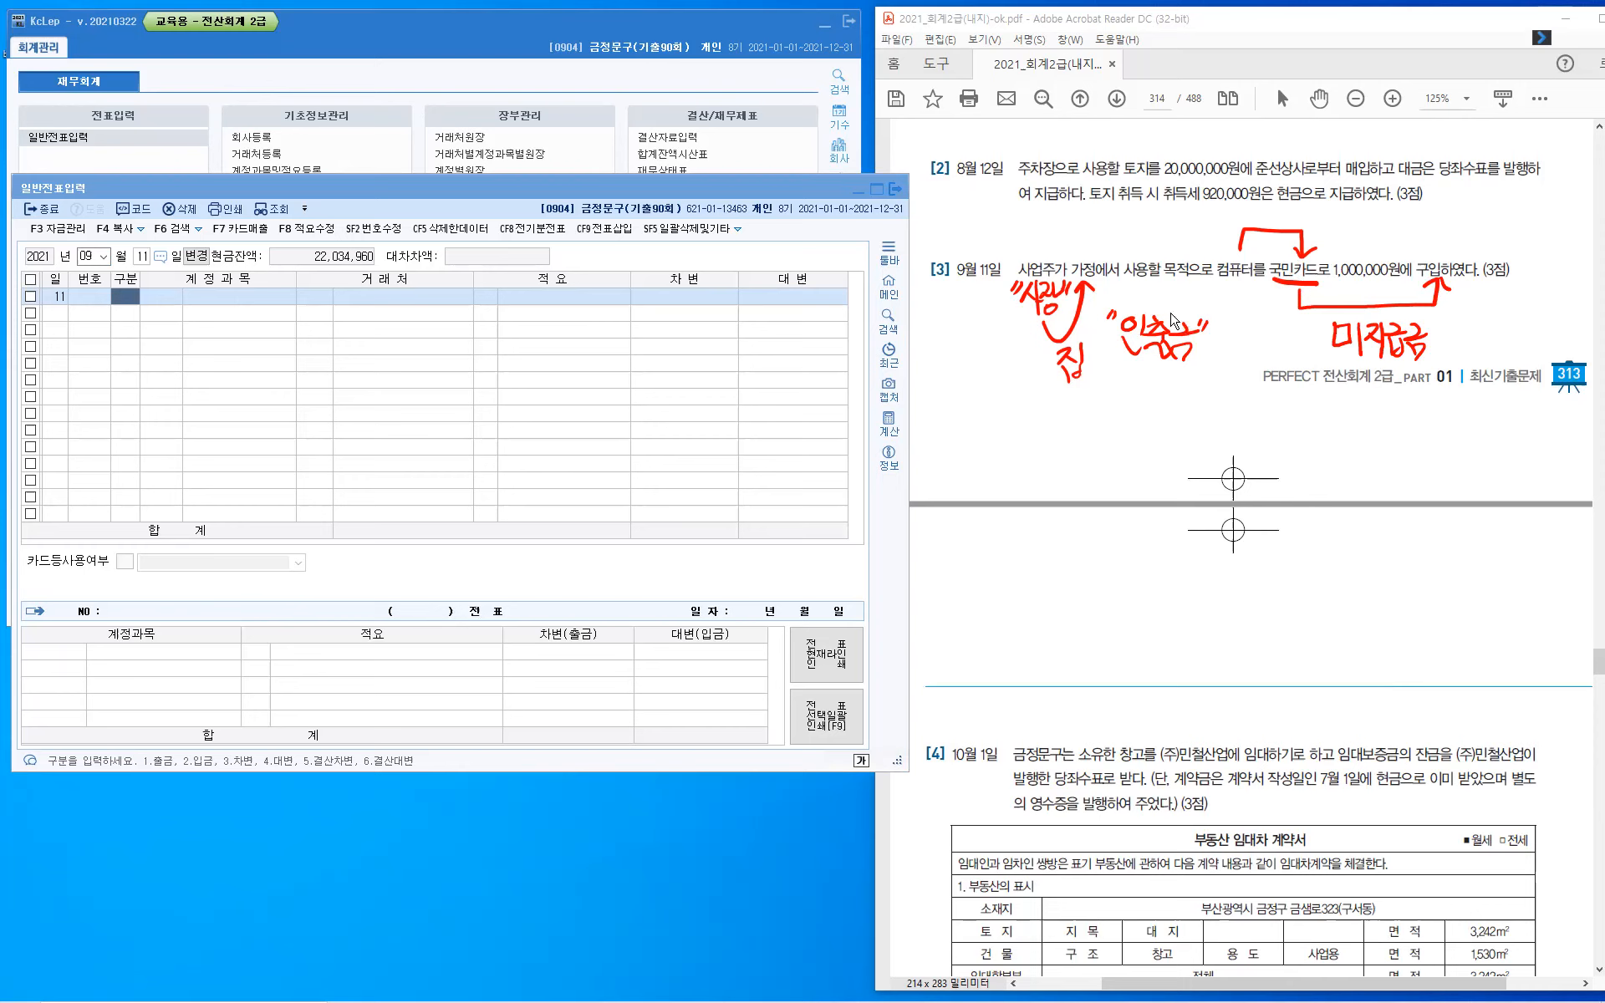
- Enter the September 11 debit line for account 0338 인출금 with the amount 1,000,000
{"action": "left_click", "coordinate": [126, 295]}
{"action": "type", "text": "3"}
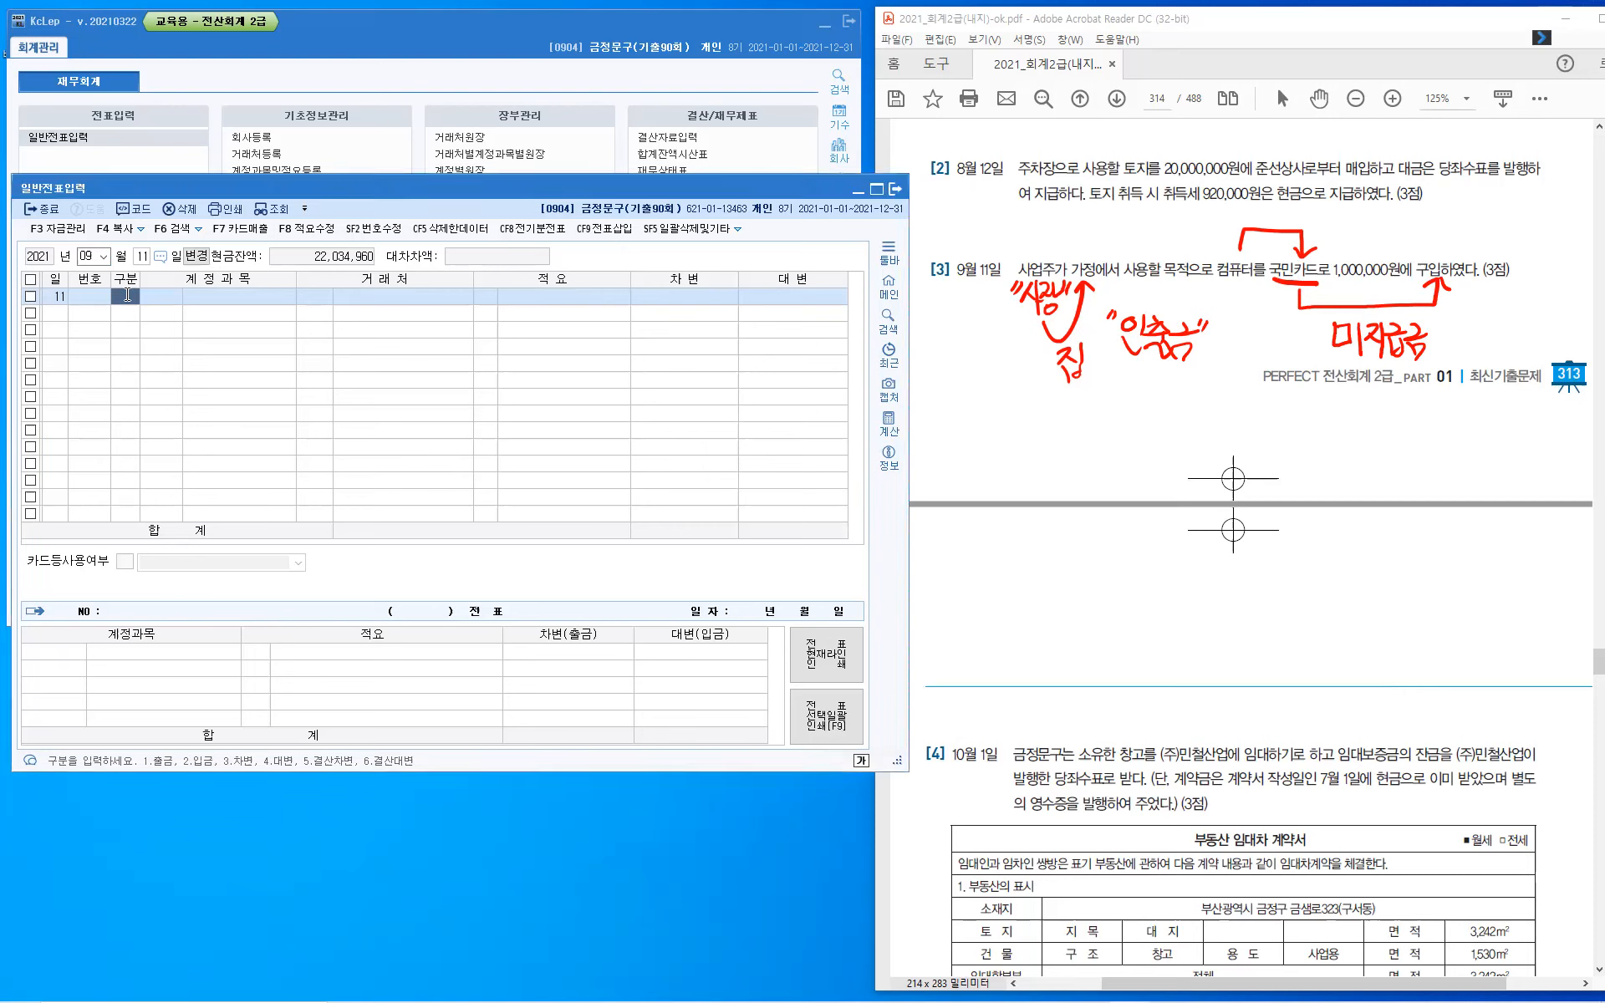
{"action": "key", "text": "Return"}
{"action": "type", "text": "인출"}
{"action": "key", "text": "Return"}
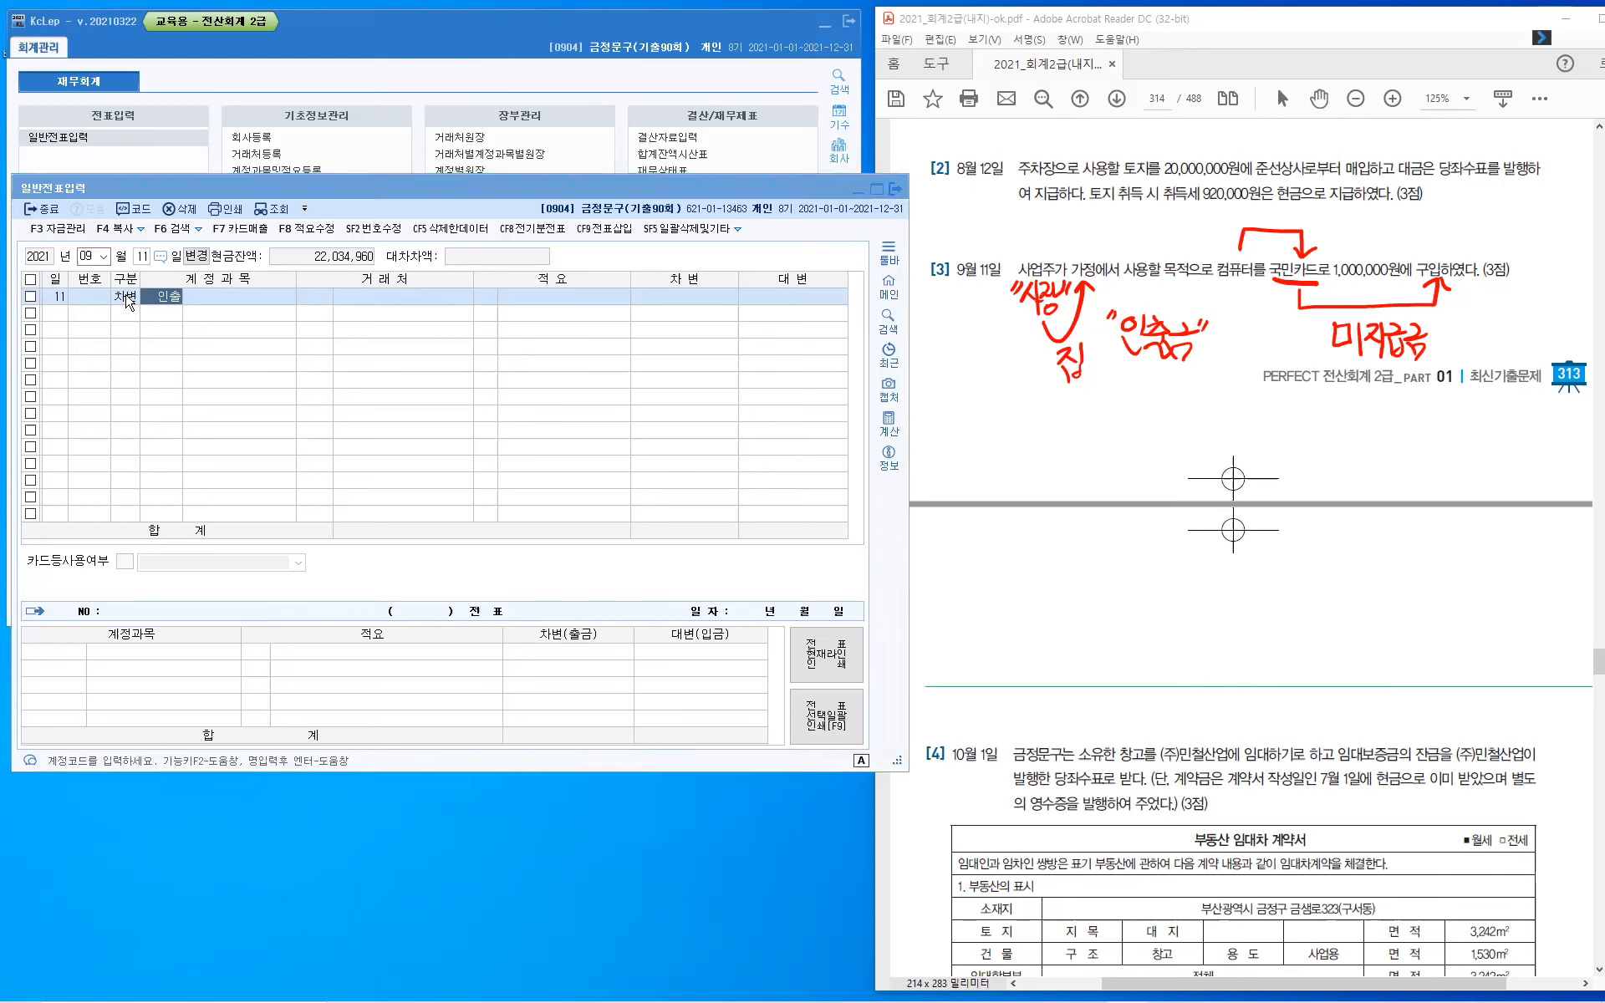
{"action": "key", "text": "Return"}
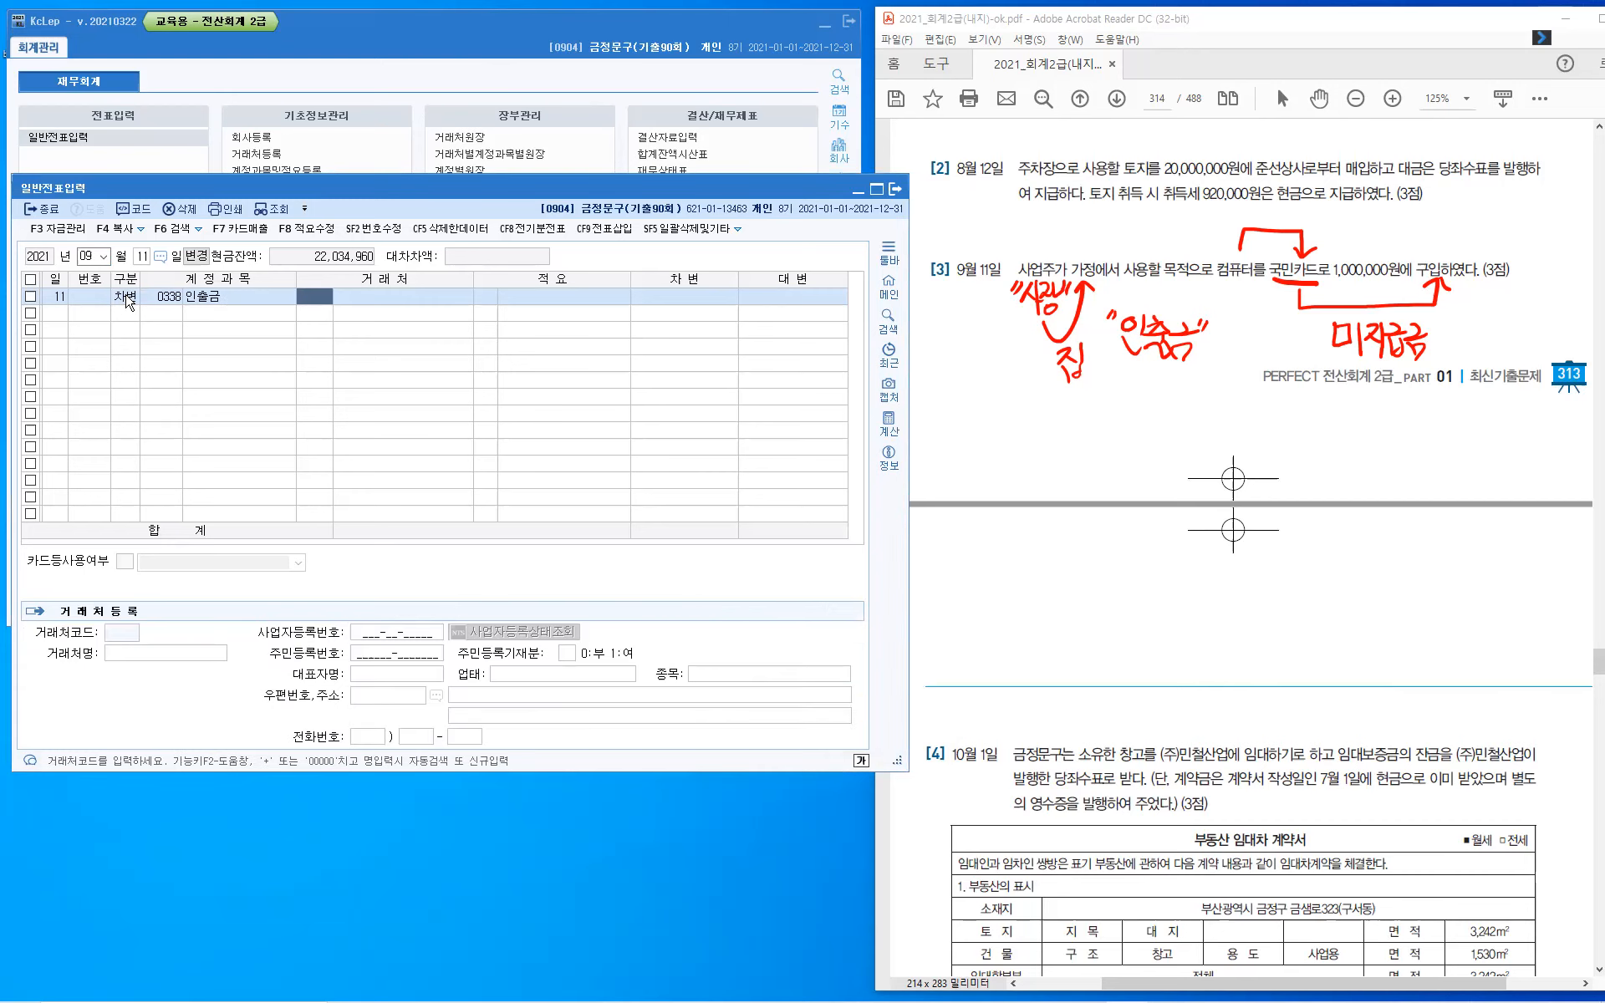
{"action": "key", "text": "Return"}
{"action": "key", "text": "Return"}
{"action": "type", "text": "1000000"}
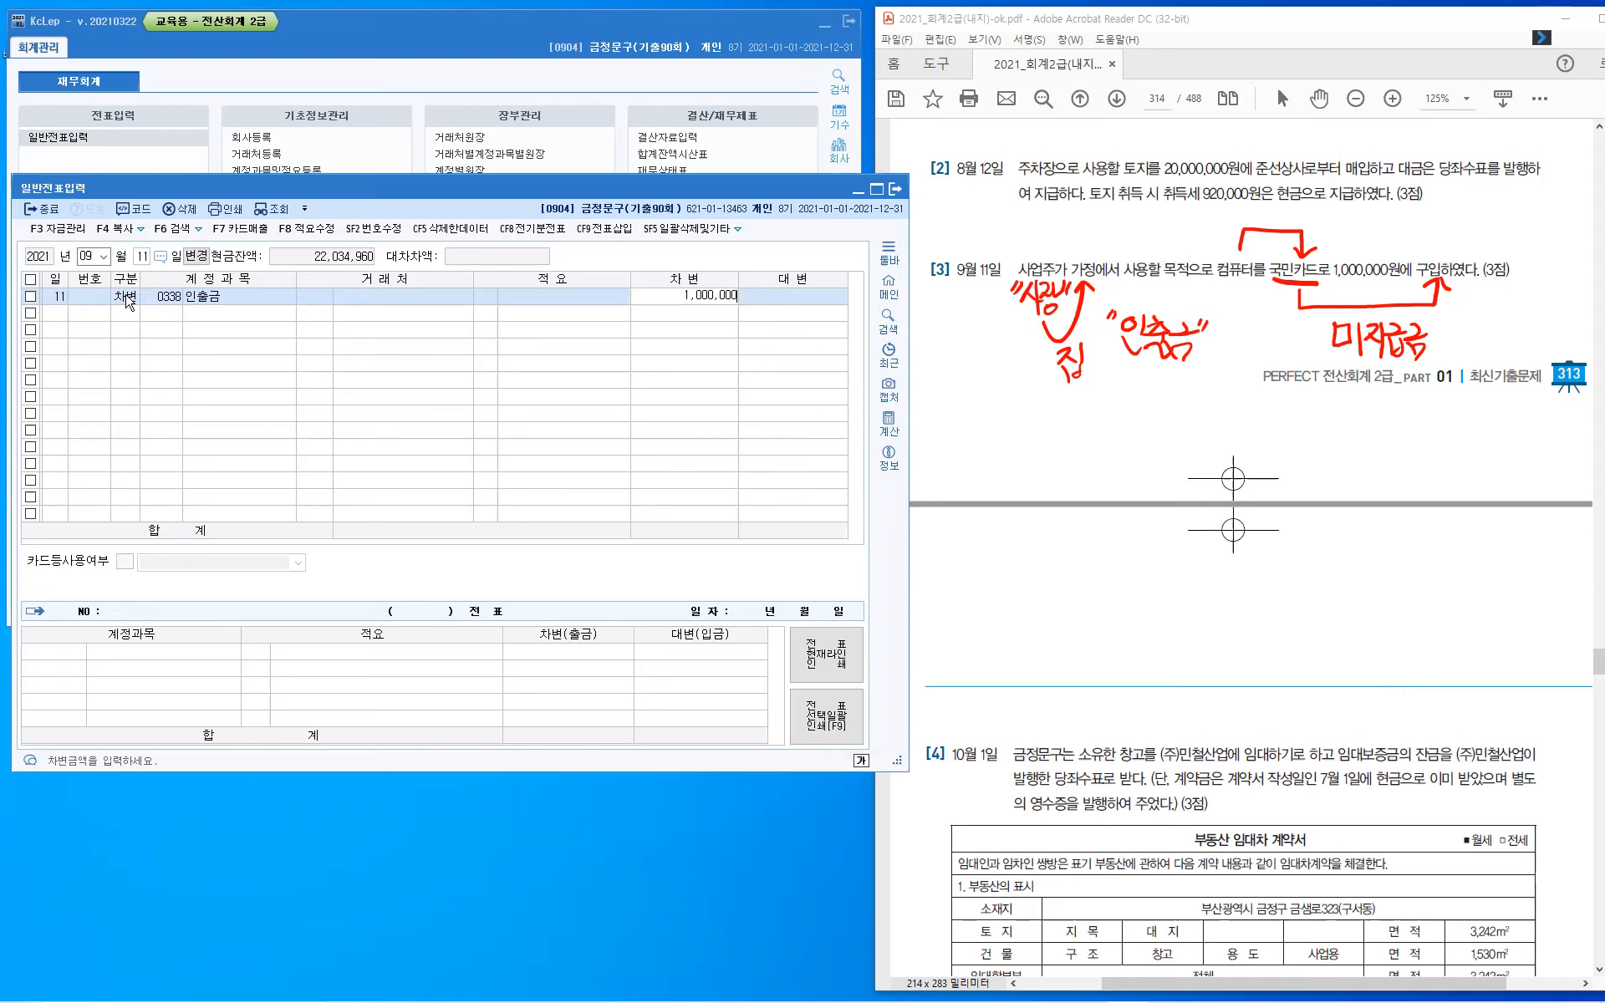
{"action": "key", "text": "Return"}
- Add a credit line for account 0253 미지급금 with 국민카드 as the trading partner and the amount 1,000,000
{"action": "key", "text": "Return"}
{"action": "type", "text": "253"}
{"action": "key", "text": "Return"}
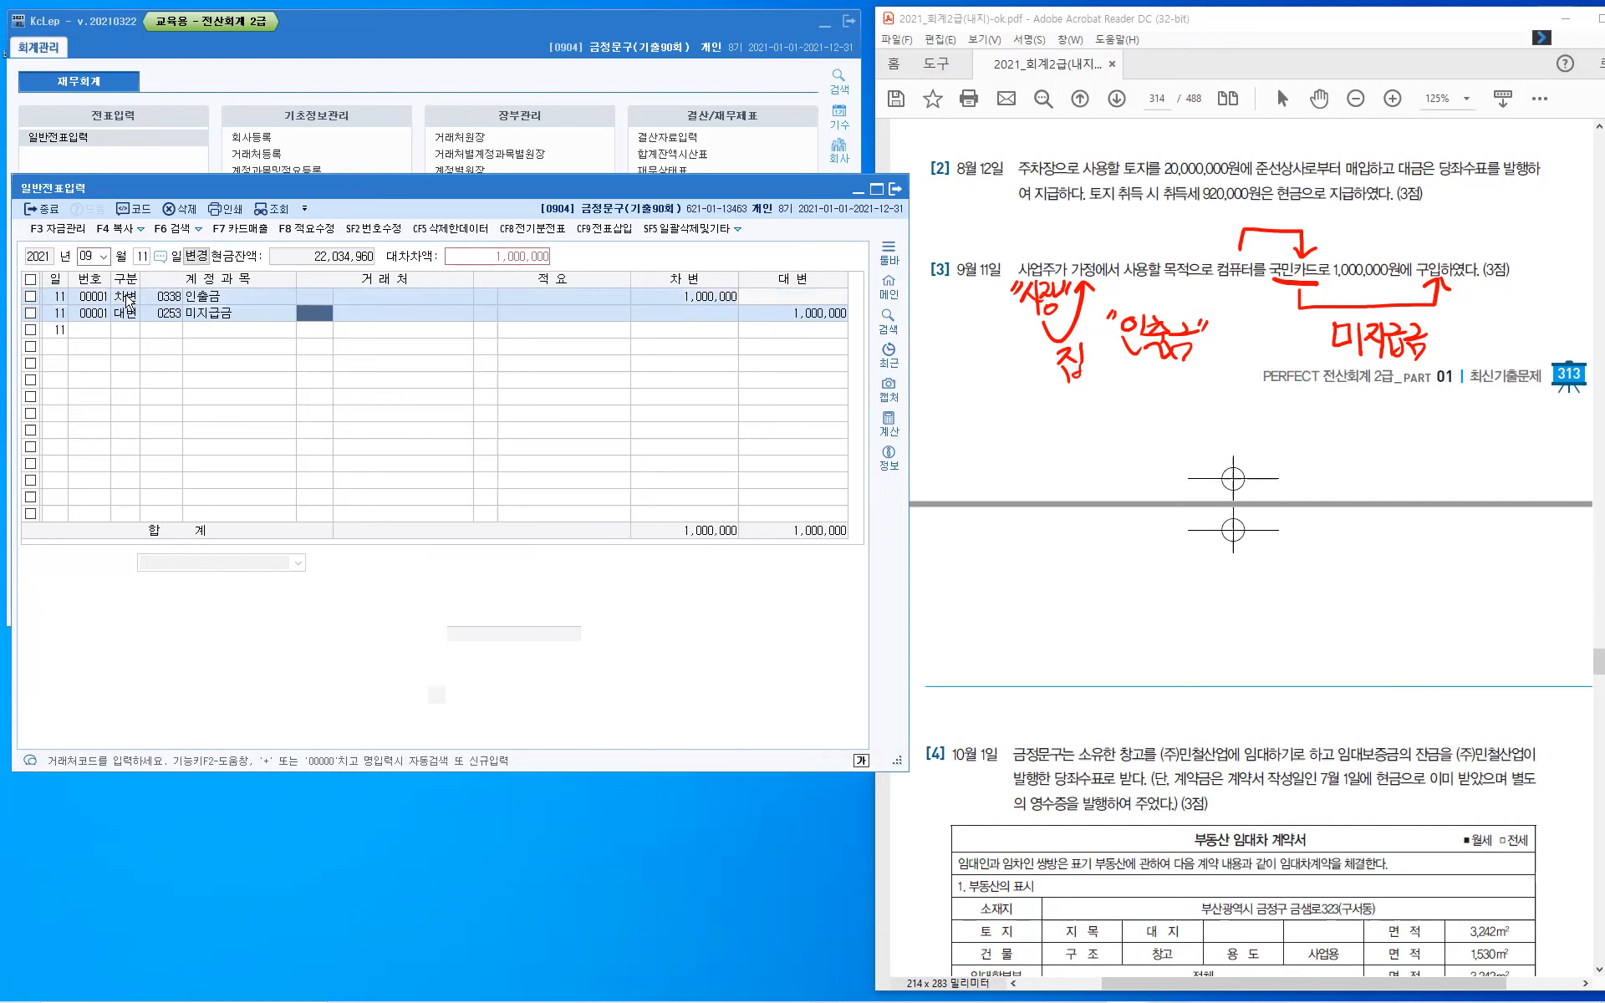
{"action": "type", "text": "국민"}
{"action": "key", "text": "Return"}
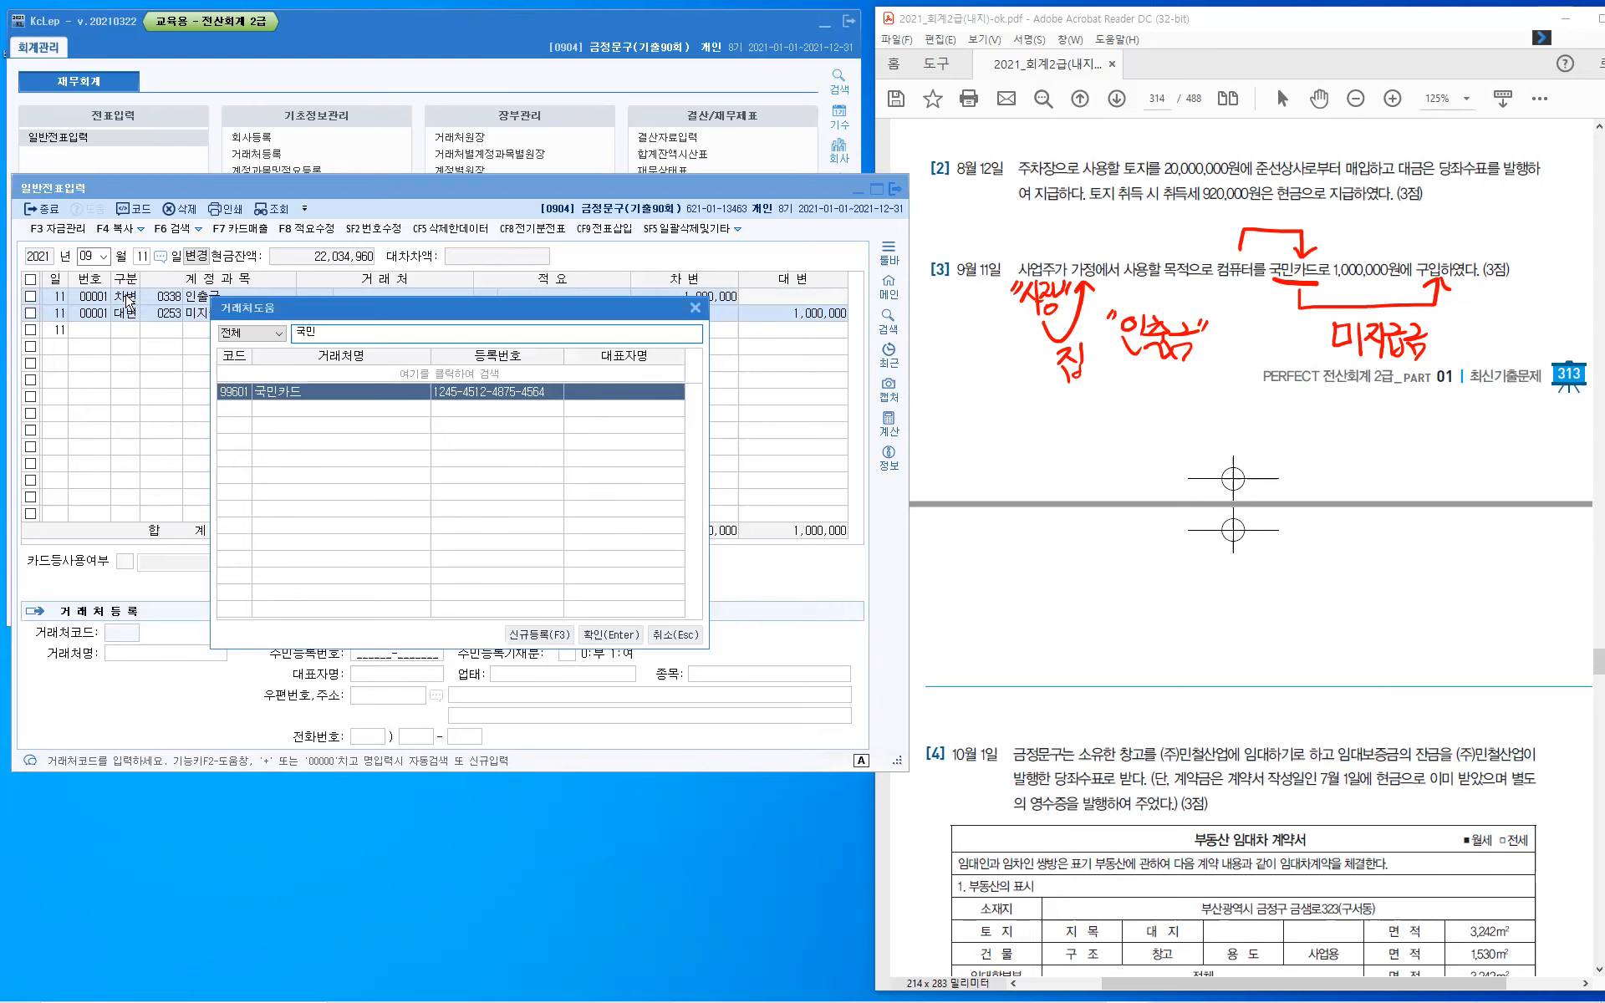
{"action": "key", "text": "Return"}
{"action": "key", "text": "Return"}
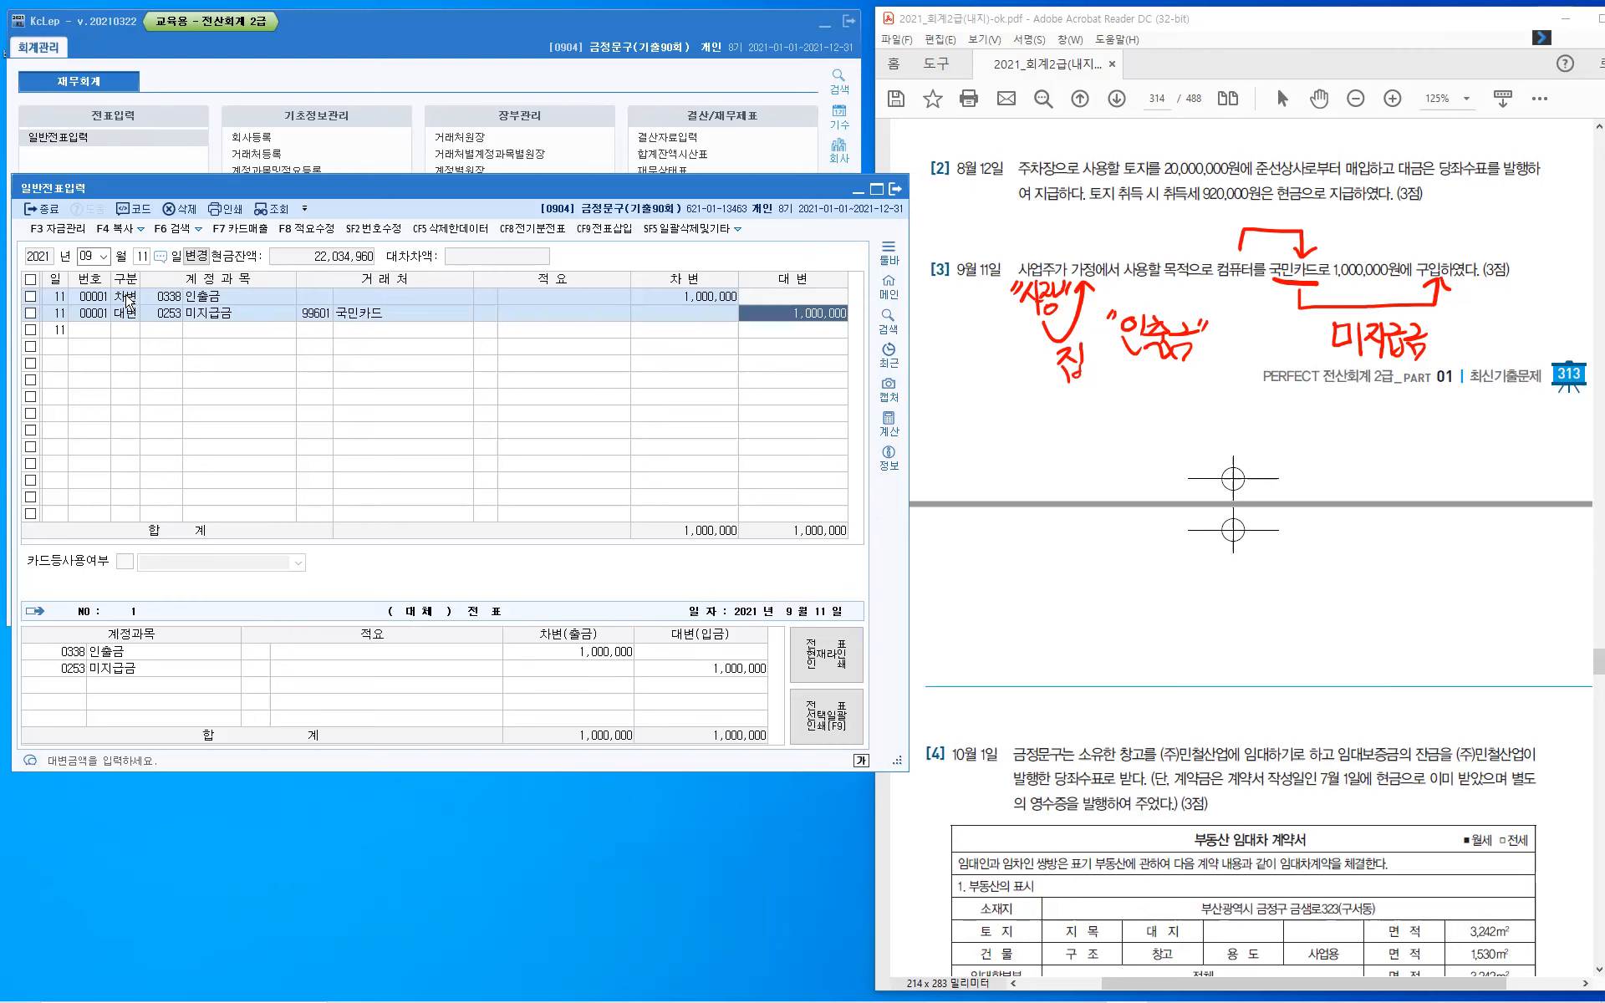
{"action": "key", "text": "Return"}
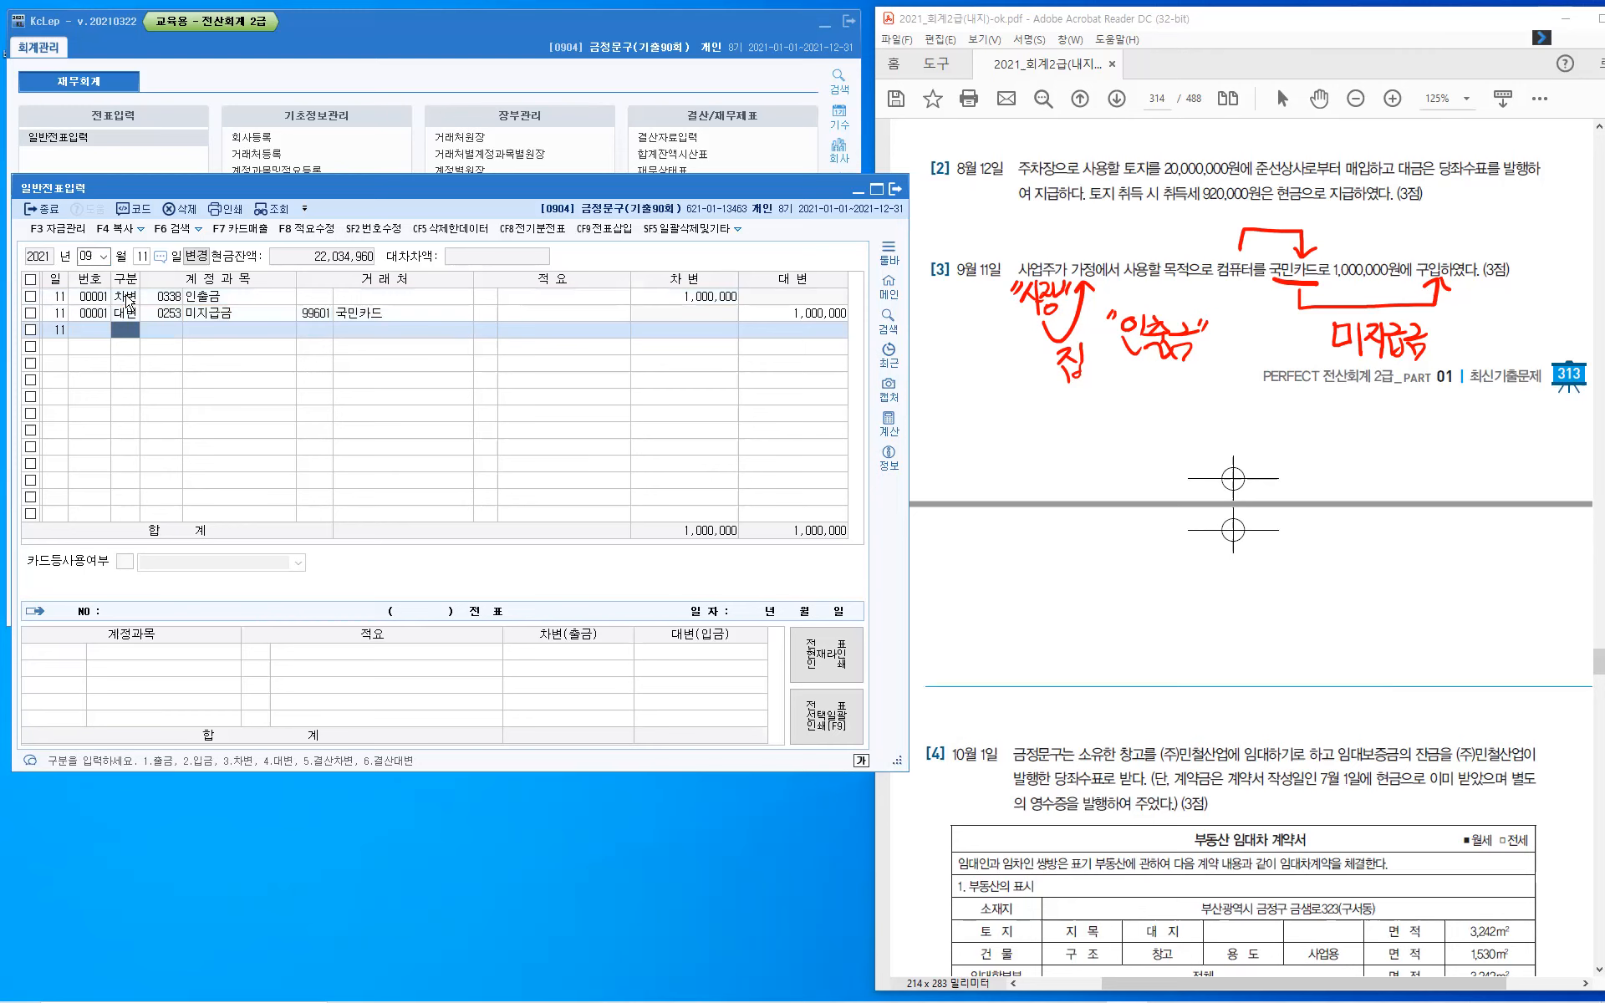
- Set the voucher date to October 1 and switch to question [4] in the PDF
{"action": "key", "text": "Escape"}
{"action": "key", "text": "Escape"}
{"action": "type", "text": "10"}
{"action": "key", "text": "Return"}
{"action": "type", "text": "1"}
{"action": "key", "text": "Return"}
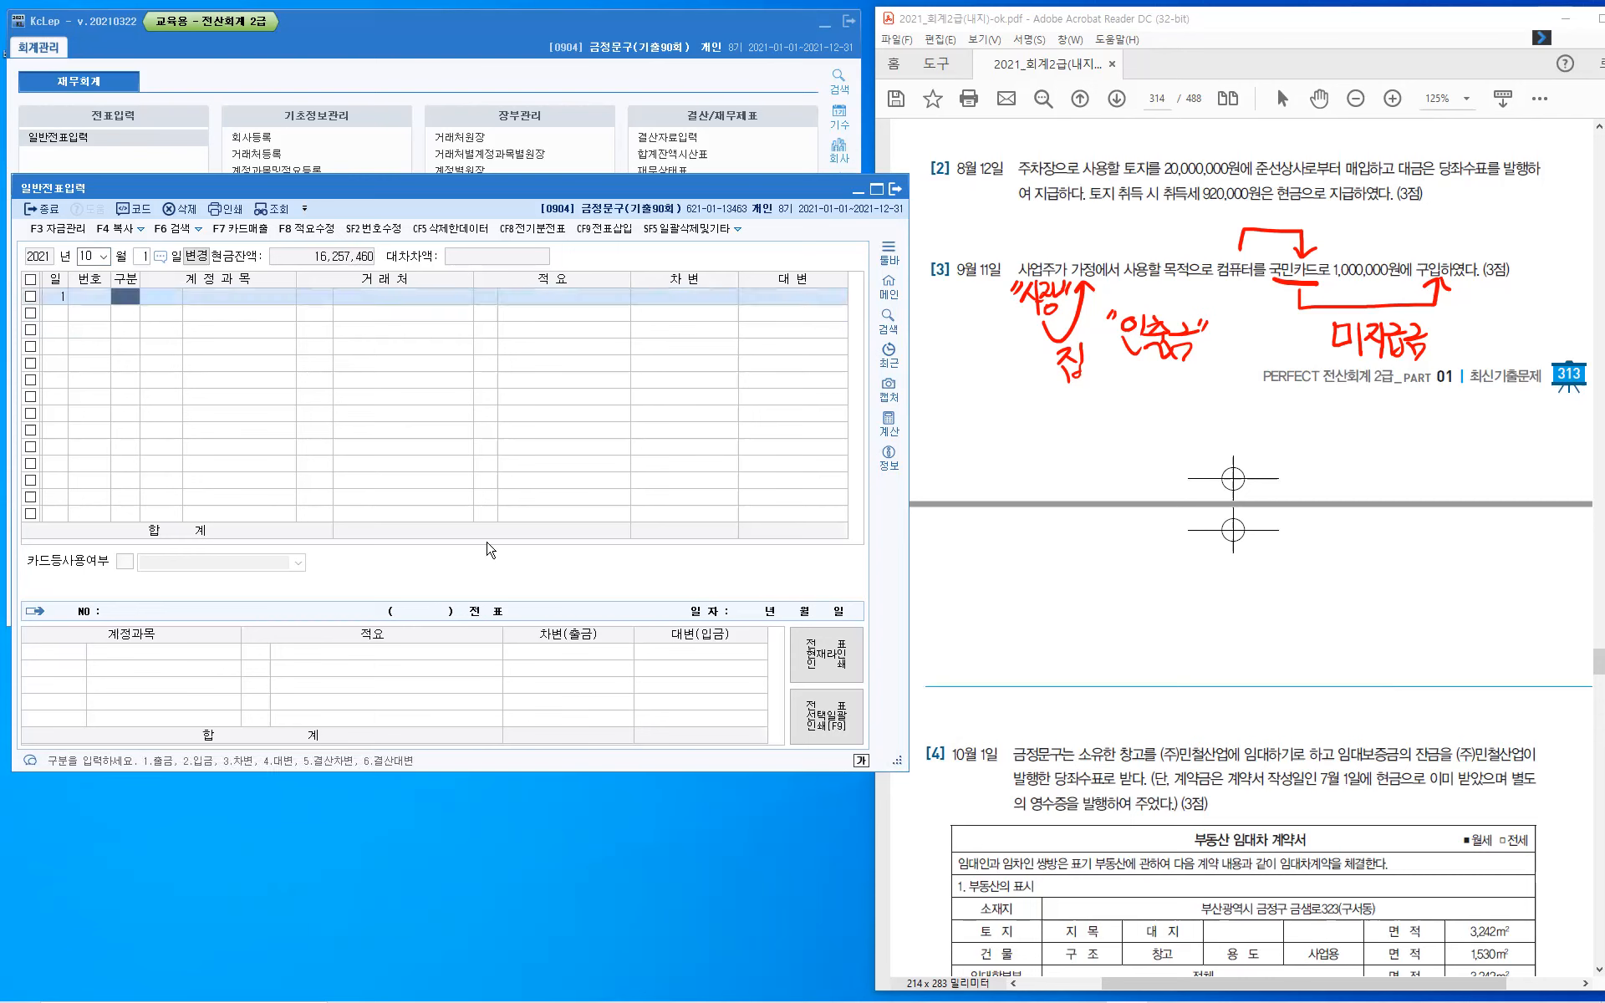
{"action": "left_click", "coordinate": [1077, 755]}
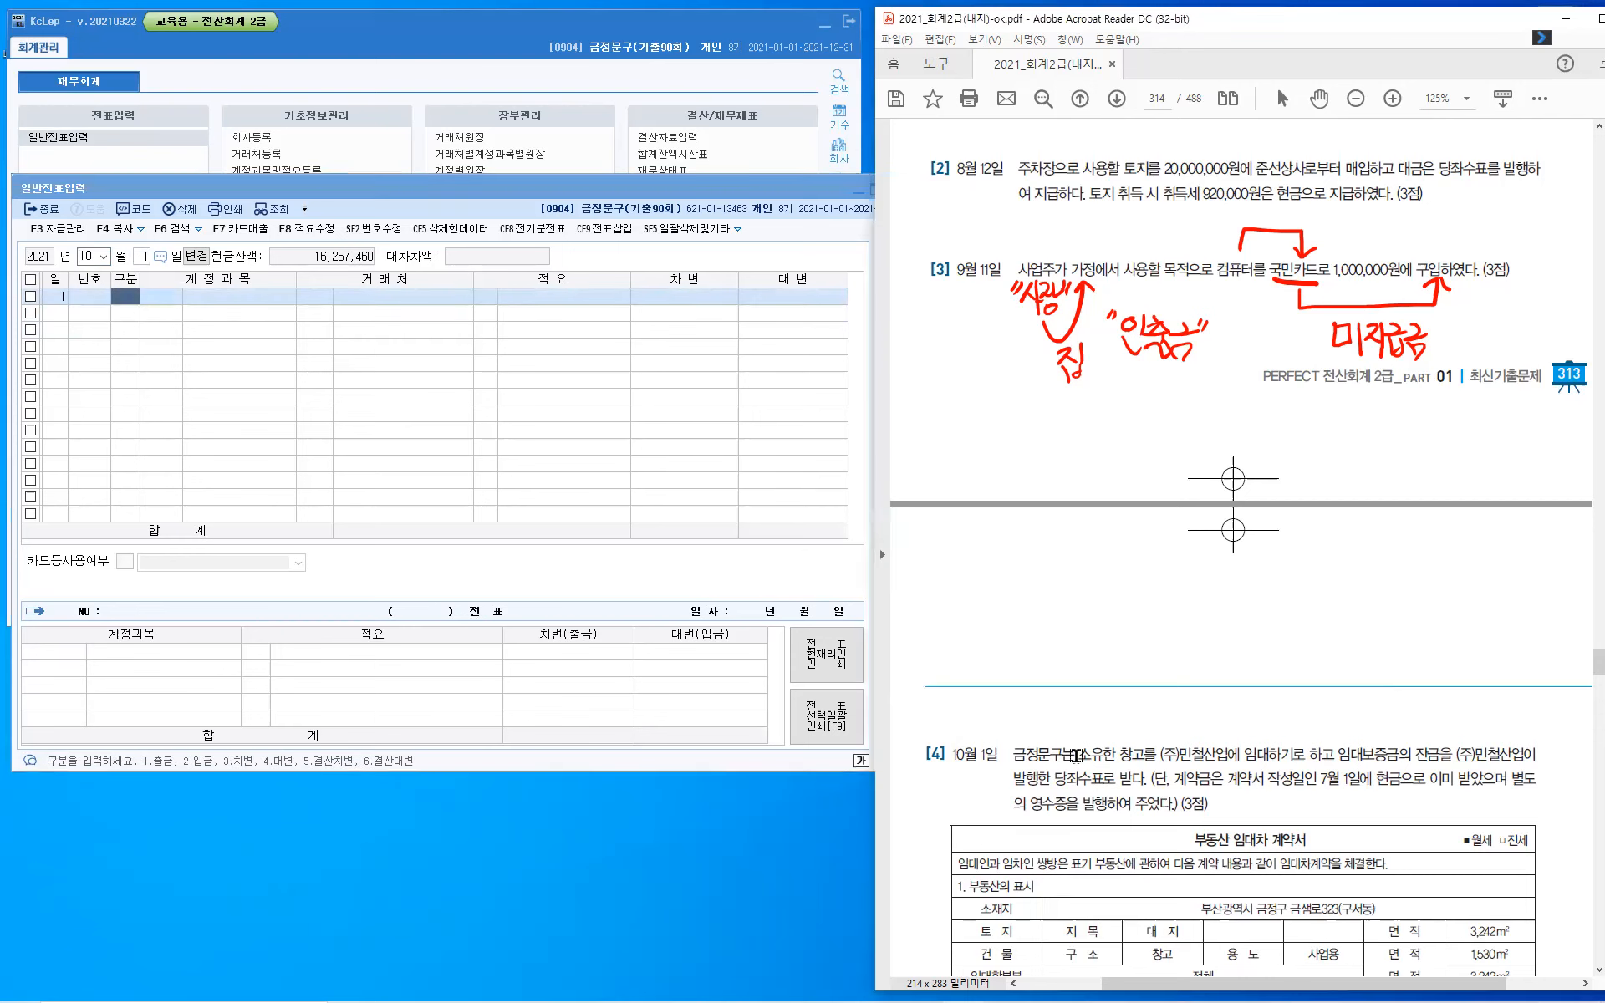
- Clear the handwritten notes on question [3] and highlight the contract title 부동산 임대차 계약서 in question [4]
{"action": "key", "text": "Escape"}
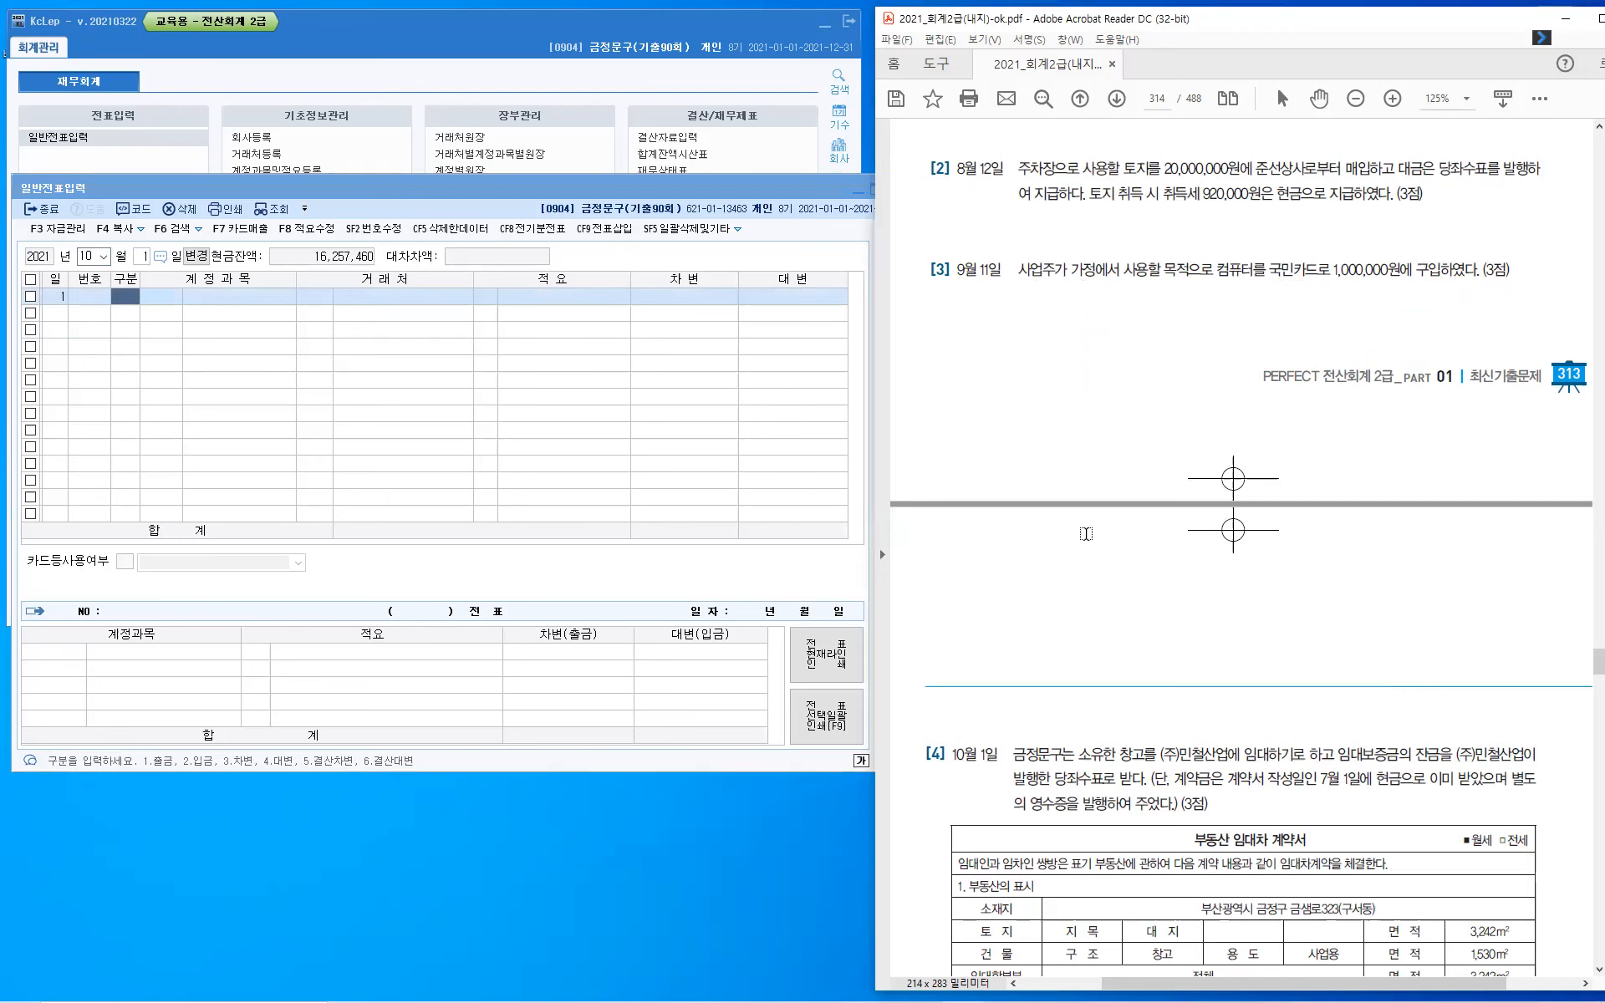
{"action": "scroll", "coordinate": [1086, 533], "scroll_direction": "down", "scroll_amount": 5}
{"action": "scroll", "coordinate": [1086, 533], "scroll_direction": "down", "scroll_amount": 1}
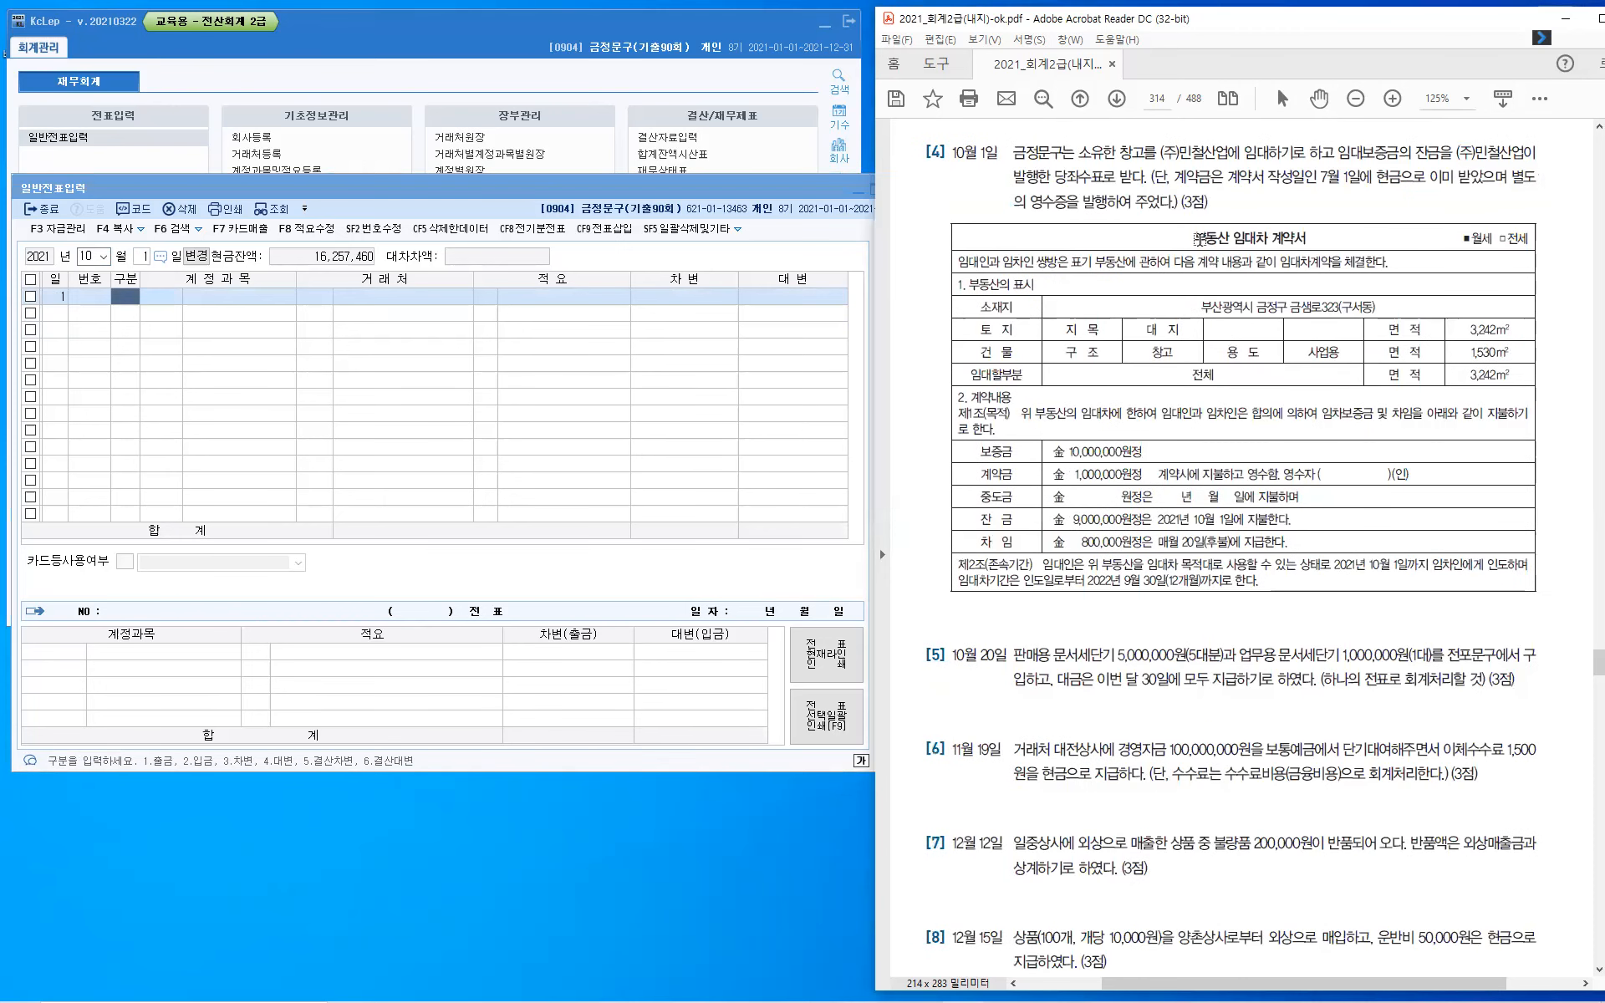
{"action": "left_click_drag", "start_coordinate": [1197, 237], "coordinate": [1289, 231]}
{"action": "left_click", "coordinate": [1306, 245]}
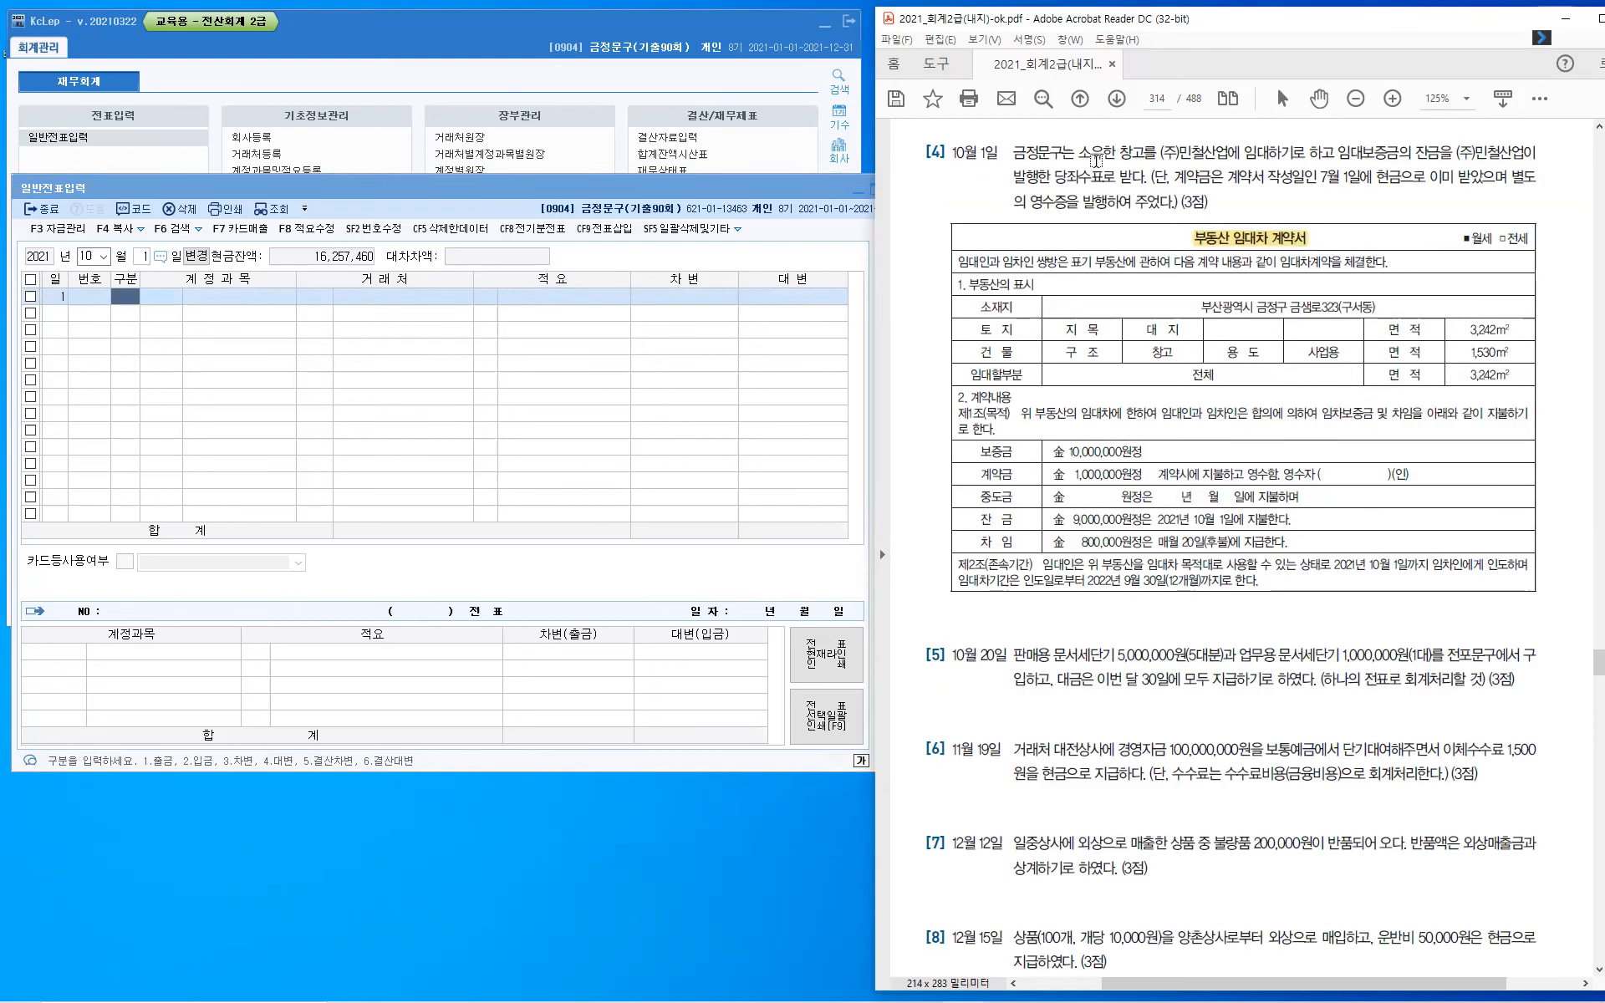
- Highlight both mentions of (주)민철산업 and the phrase 발행한 당좌수표로 받다 in question [4]
{"action": "left_click_drag", "start_coordinate": [1159, 153], "coordinate": [1227, 155]}
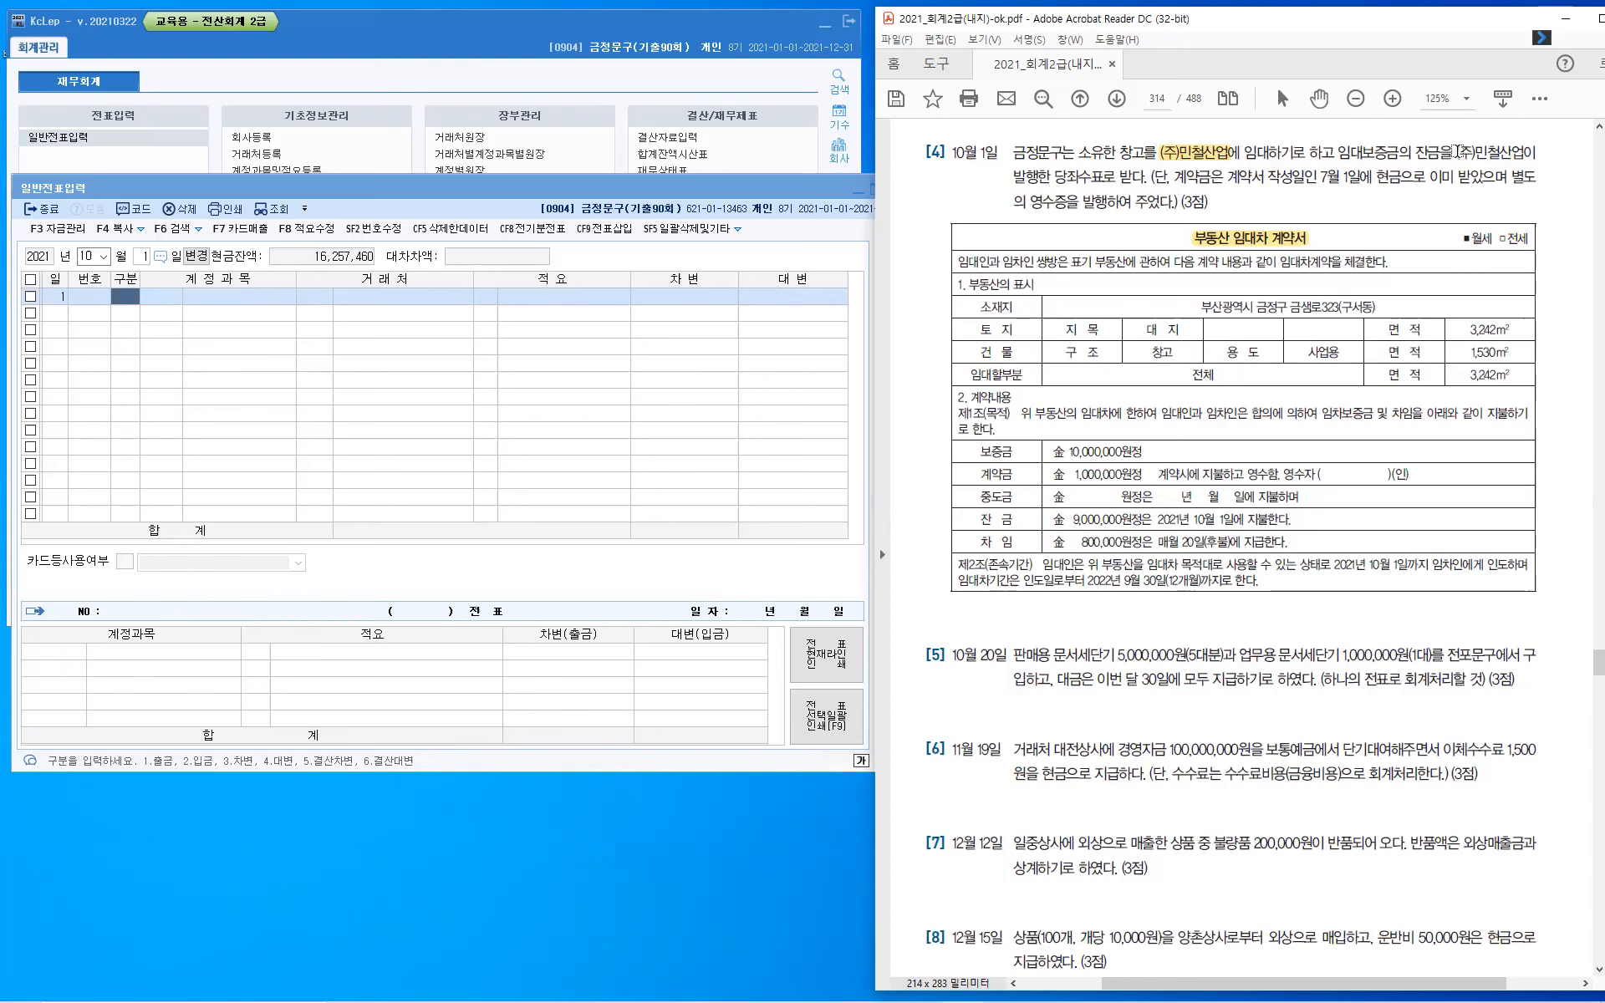
{"action": "left_click_drag", "start_coordinate": [1457, 151], "coordinate": [1522, 151]}
{"action": "left_click_drag", "start_coordinate": [1011, 178], "coordinate": [1118, 174]}
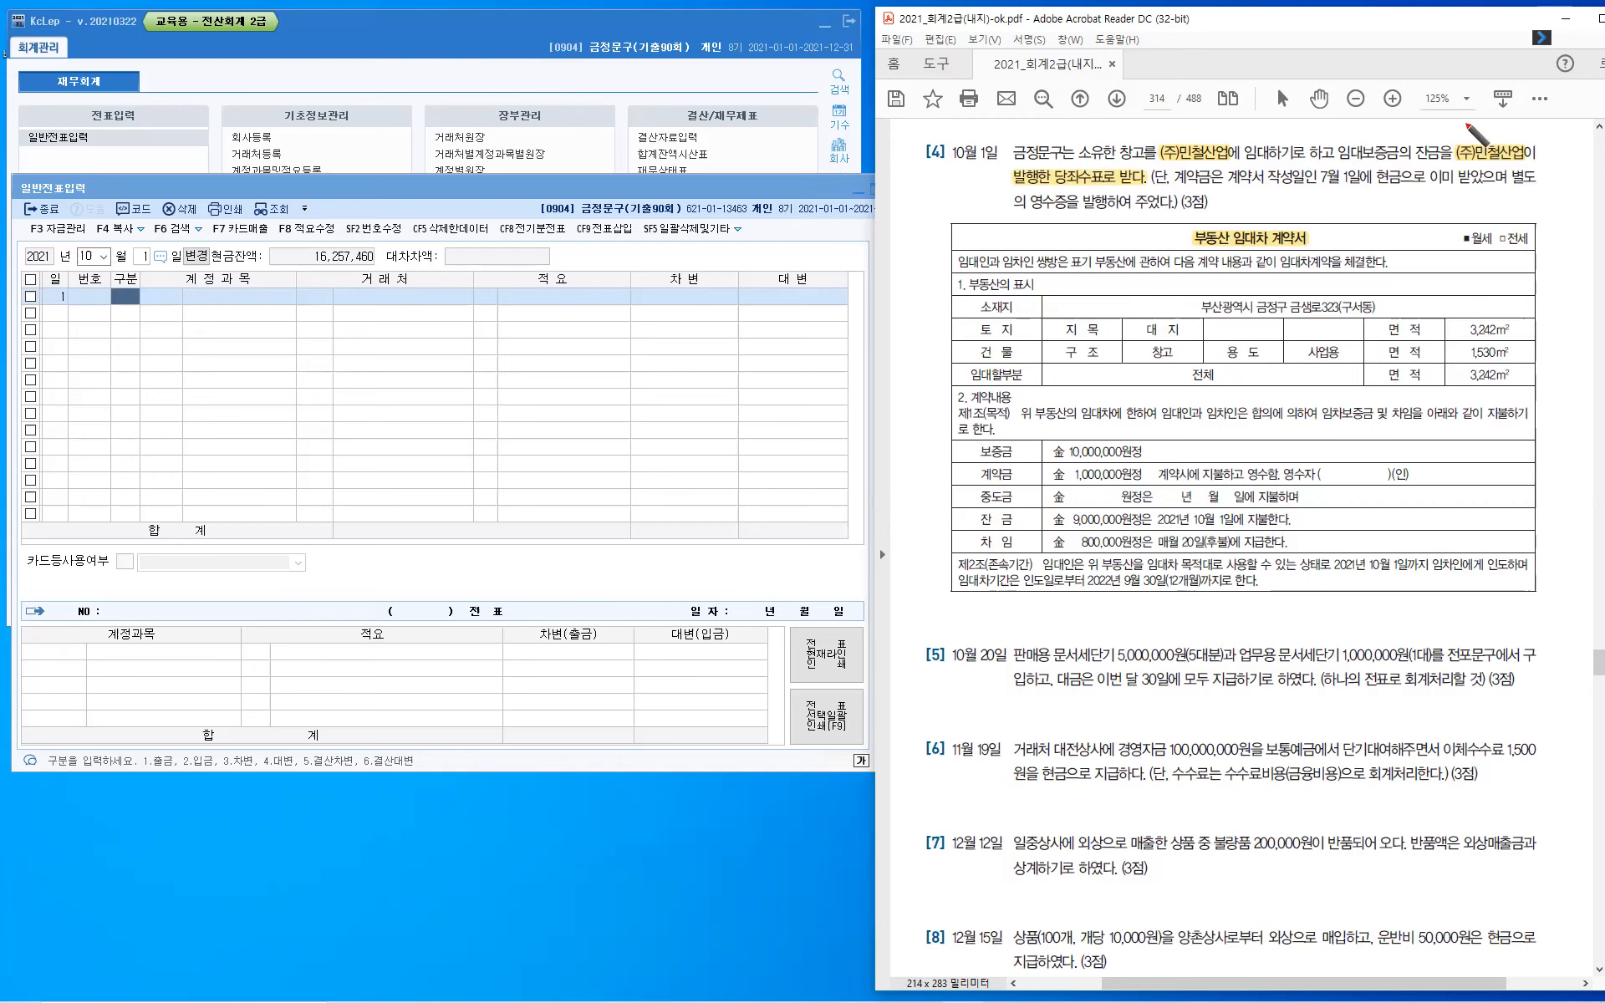
- Handwrite "타인" and "동점" above the second mention of (주)민철산업
{"action": "left_click_drag", "start_coordinate": [1459, 120], "coordinate": [1471, 119]}
{"action": "left_click_drag", "start_coordinate": [1459, 125], "coordinate": [1472, 124]}
{"action": "left_click_drag", "start_coordinate": [1460, 120], "coordinate": [1476, 139]}
{"action": "left_click_drag", "start_coordinate": [1476, 126], "coordinate": [1482, 126]}
{"action": "left_click_drag", "start_coordinate": [1487, 120], "coordinate": [1488, 120]}
{"action": "left_click_drag", "start_coordinate": [1498, 117], "coordinate": [1501, 139]}
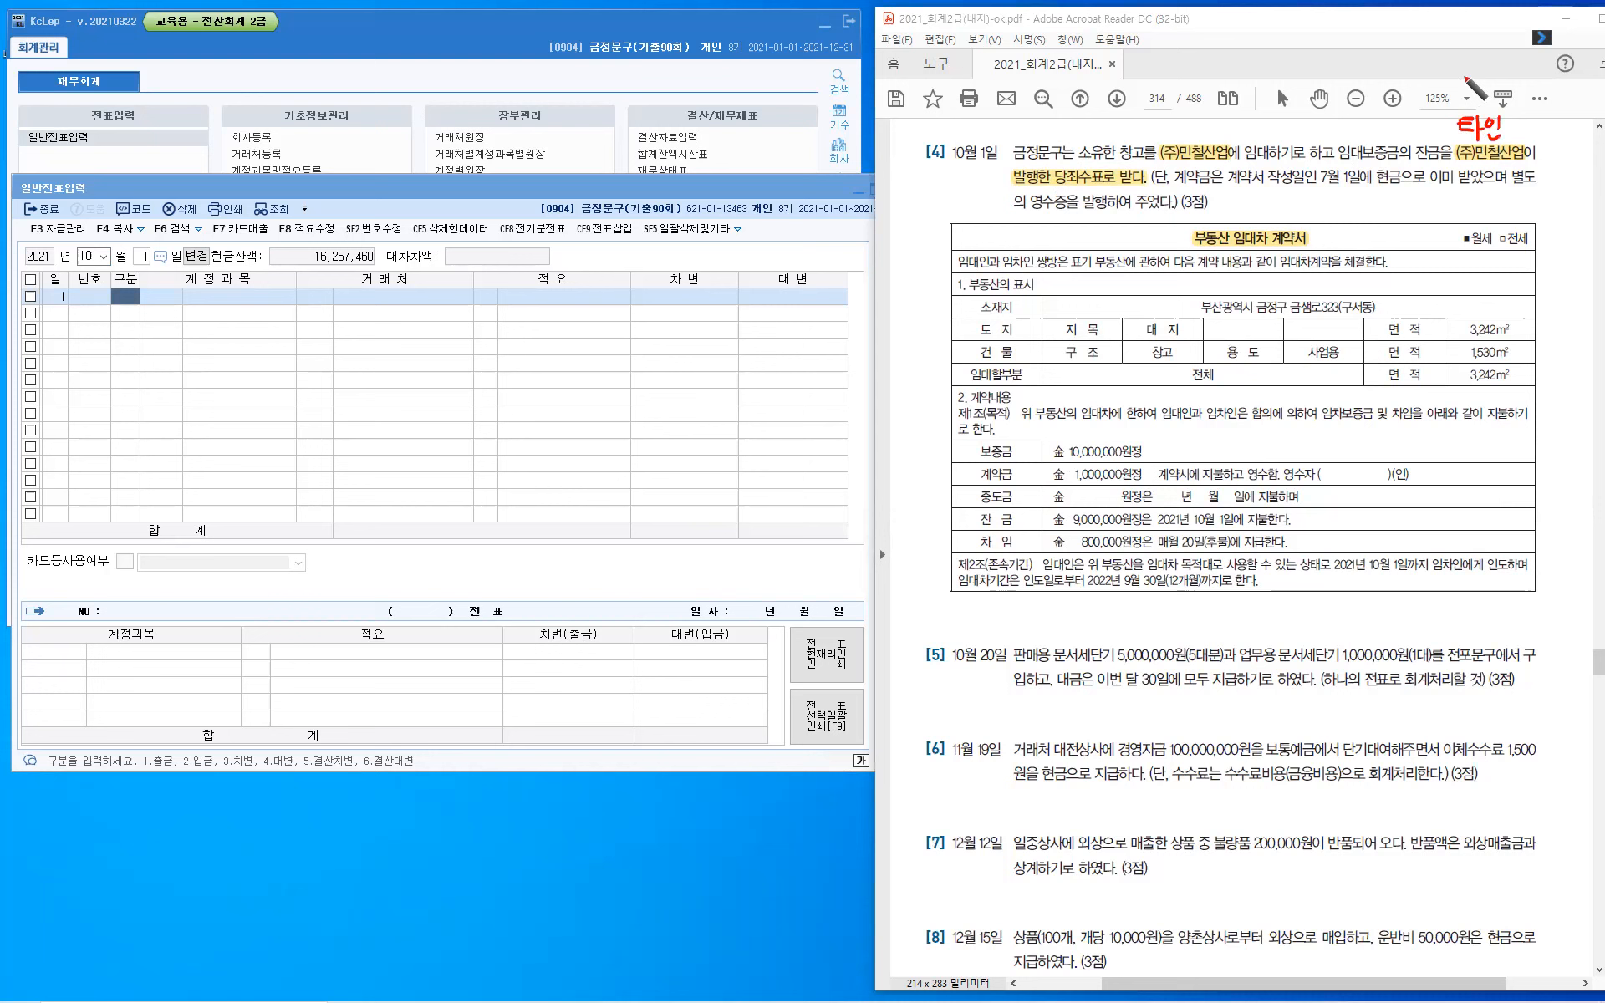
{"action": "left_click_drag", "start_coordinate": [1462, 76], "coordinate": [1470, 90]}
{"action": "left_click_drag", "start_coordinate": [1459, 91], "coordinate": [1486, 91]}
{"action": "left_click_drag", "start_coordinate": [1490, 84], "coordinate": [1496, 90]}
{"action": "left_click_drag", "start_coordinate": [1495, 85], "coordinate": [1503, 85]}
{"action": "left_click_drag", "start_coordinate": [1503, 76], "coordinate": [1504, 94]}
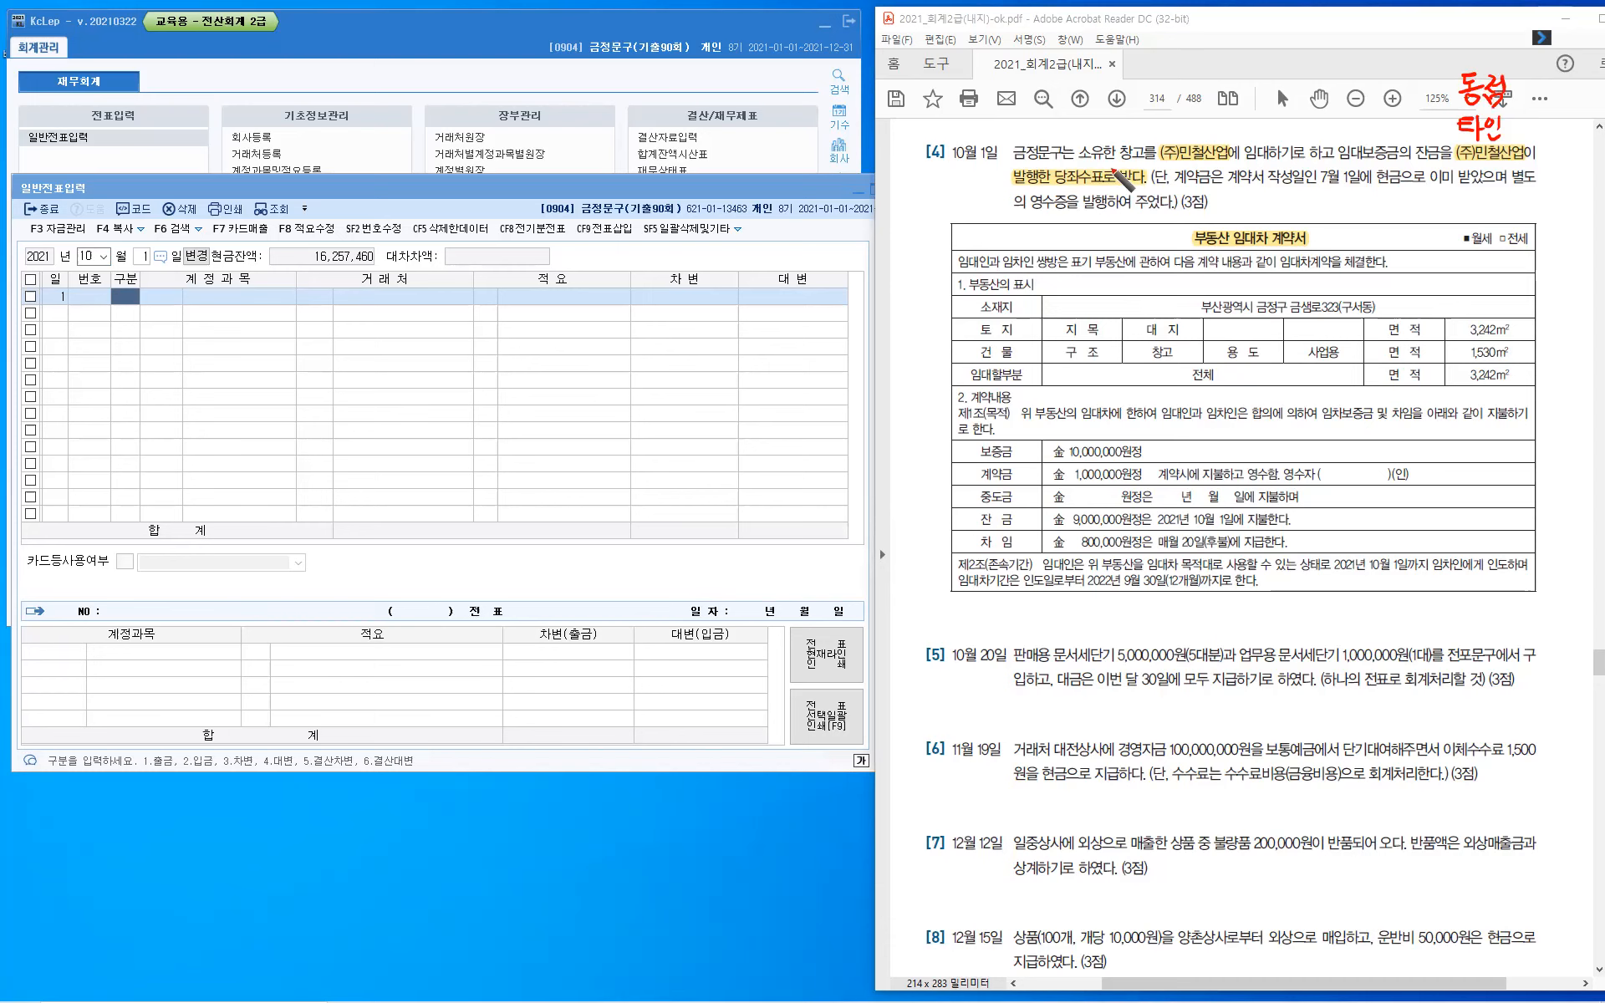
- Draw a curved line up from the highlighted 당좌수표 phrase and handwrite "현금(차)" at its end
{"action": "left_click_drag", "start_coordinate": [1059, 106], "coordinate": [1087, 98]}
{"action": "left_click_drag", "start_coordinate": [1095, 94], "coordinate": [1107, 97]}
{"action": "left_click_drag", "start_coordinate": [1107, 85], "coordinate": [1115, 108]}
{"action": "left_click_drag", "start_coordinate": [1112, 81], "coordinate": [1125, 91]}
{"action": "left_click_drag", "start_coordinate": [1117, 97], "coordinate": [1156, 79]}
{"action": "left_click", "coordinate": [1145, 74]}
{"action": "left_click_drag", "start_coordinate": [1152, 81], "coordinate": [1144, 94]}
{"action": "left_click_drag", "start_coordinate": [1150, 86], "coordinate": [1158, 92]}
{"action": "left_click_drag", "start_coordinate": [1161, 73], "coordinate": [1163, 98]}
{"action": "left_click_drag", "start_coordinate": [1163, 85], "coordinate": [1168, 103]}
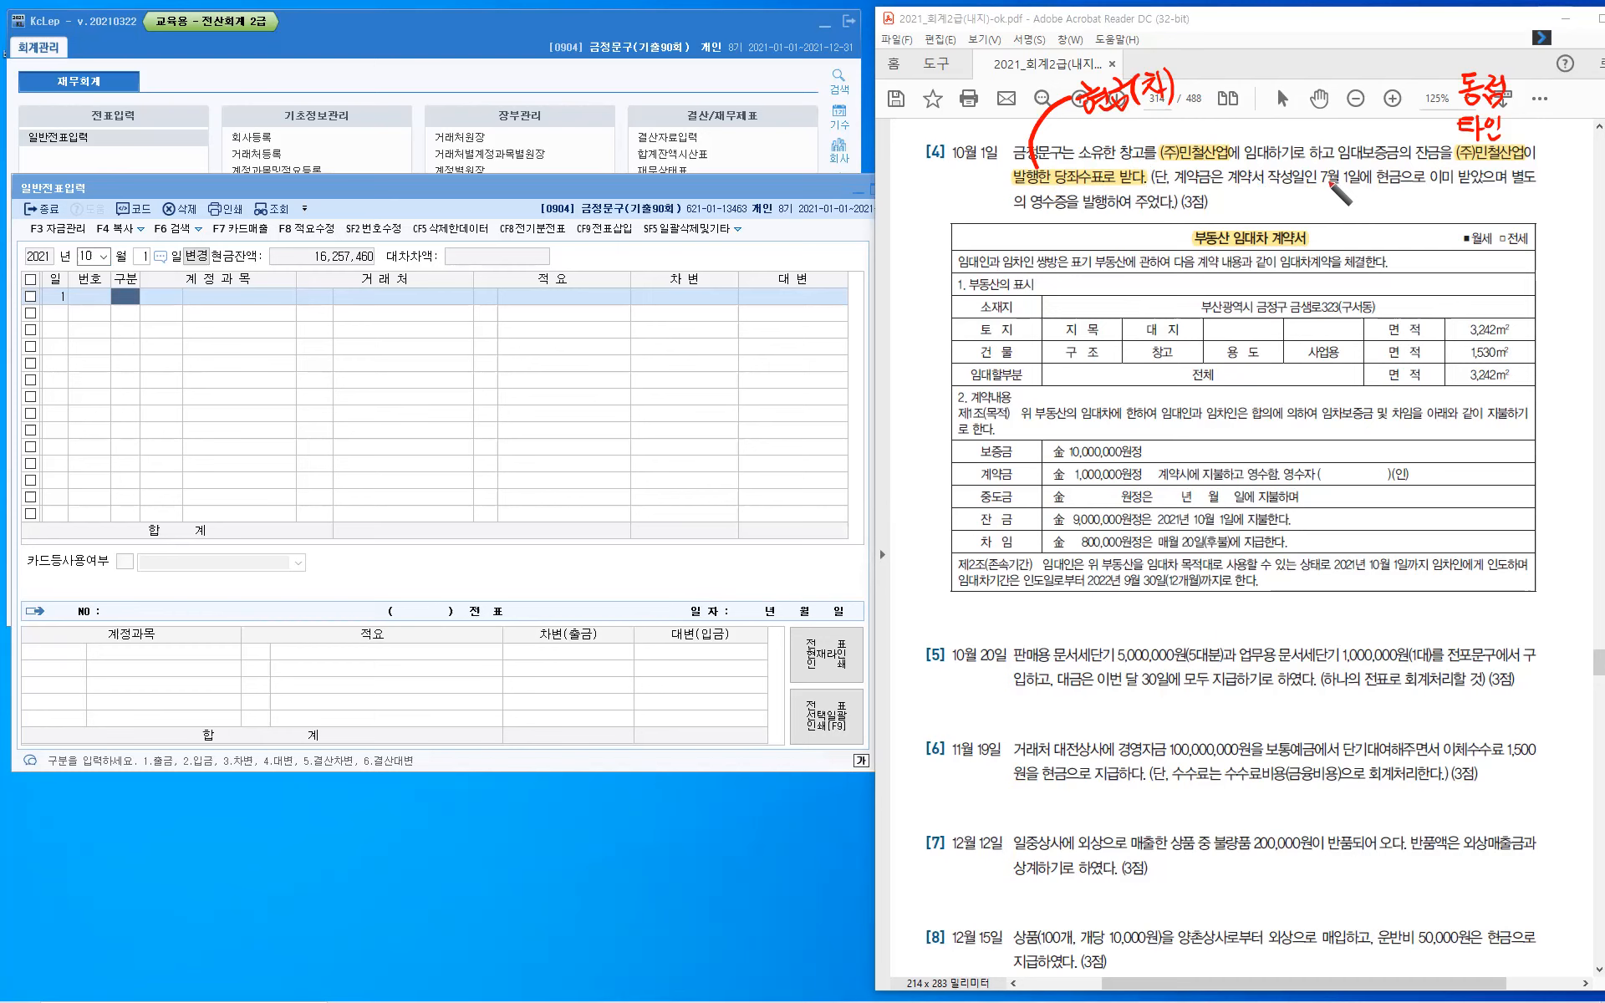
- Underline 현금 in the question text and handwrite "임대보증금" with an arrow pointing to the 보증금 amount
{"action": "left_click_drag", "start_coordinate": [1376, 188], "coordinate": [1405, 192]}
{"action": "mouse_move", "coordinate": [1116, 421]}
{"action": "left_mouse_down"}
{"action": "mouse_move", "coordinate": [1092, 436]}
{"action": "mouse_move", "coordinate": [1126, 415]}
{"action": "left_mouse_up"}
{"action": "mouse_move", "coordinate": [1140, 411]}
{"action": "left_mouse_down"}
{"action": "mouse_move", "coordinate": [1134, 436]}
{"action": "mouse_move", "coordinate": [1154, 418]}
{"action": "mouse_move", "coordinate": [1152, 432]}
{"action": "left_mouse_up"}
{"action": "left_click_drag", "start_coordinate": [1156, 413], "coordinate": [1166, 435]}
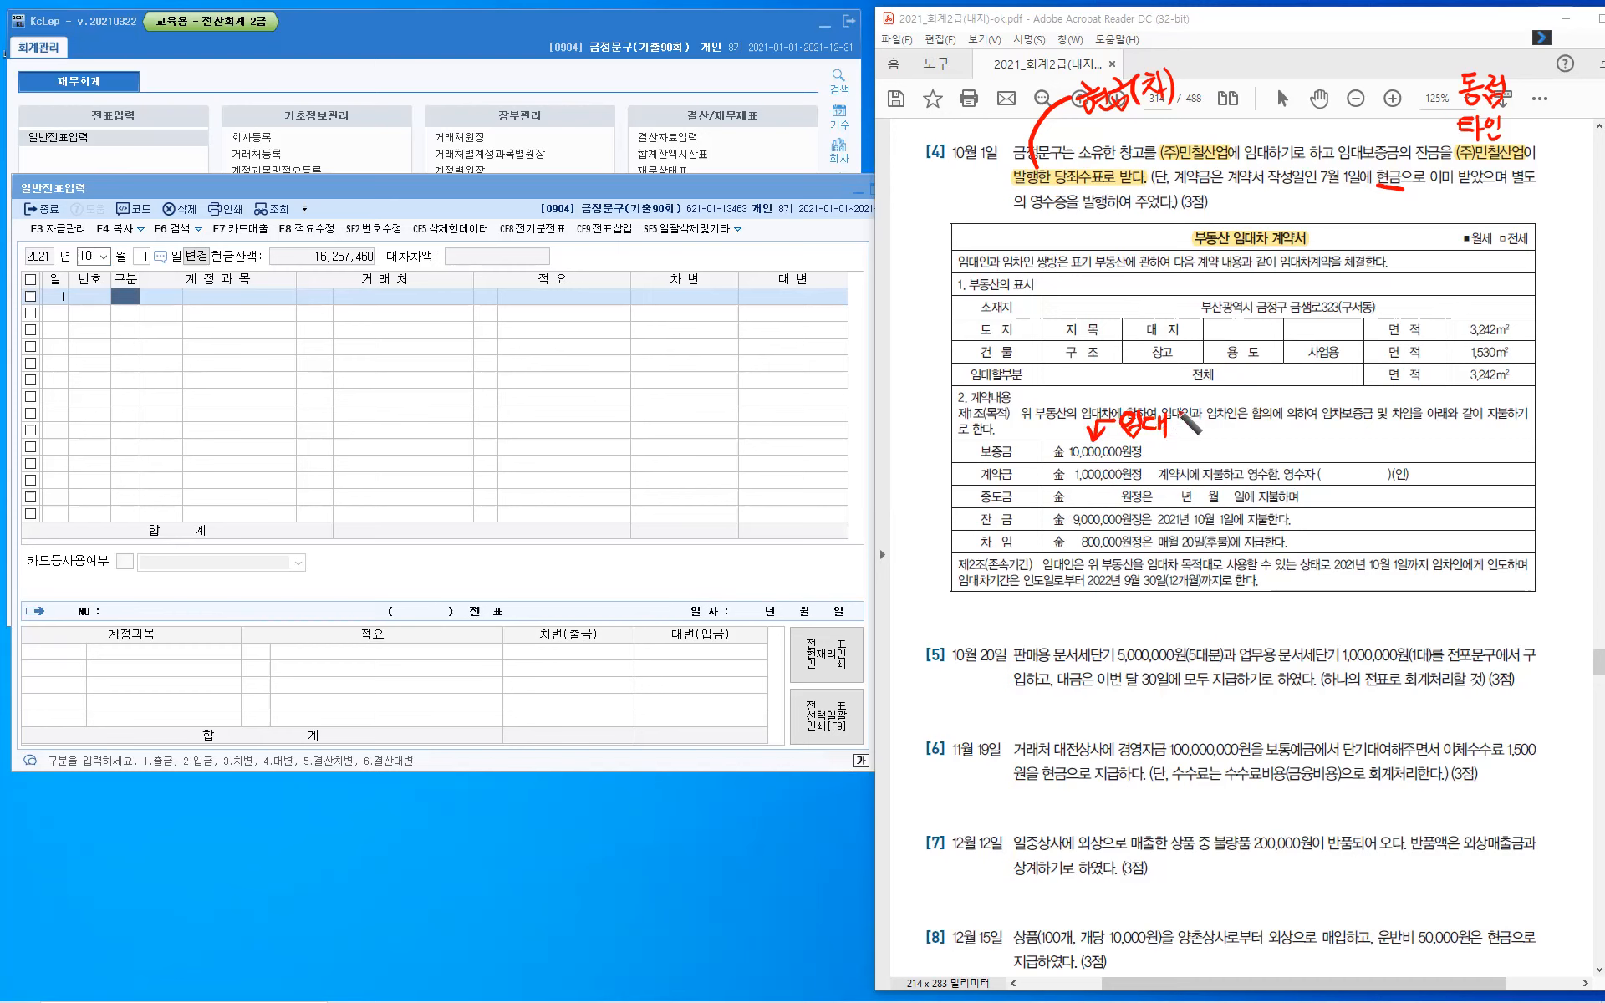
{"action": "left_click_drag", "start_coordinate": [1186, 410], "coordinate": [1193, 432]}
{"action": "left_click_drag", "start_coordinate": [1195, 418], "coordinate": [1233, 417]}
- Handwrite "7/1 현금" beside the 계약금 row and underline 10월 1일, 잔금 and the balance payment date
{"action": "left_click_drag", "start_coordinate": [1426, 463], "coordinate": [1434, 483]}
{"action": "mouse_move", "coordinate": [1445, 466]}
{"action": "left_mouse_down"}
{"action": "mouse_move", "coordinate": [1446, 483]}
{"action": "mouse_move", "coordinate": [1495, 485]}
{"action": "left_mouse_up"}
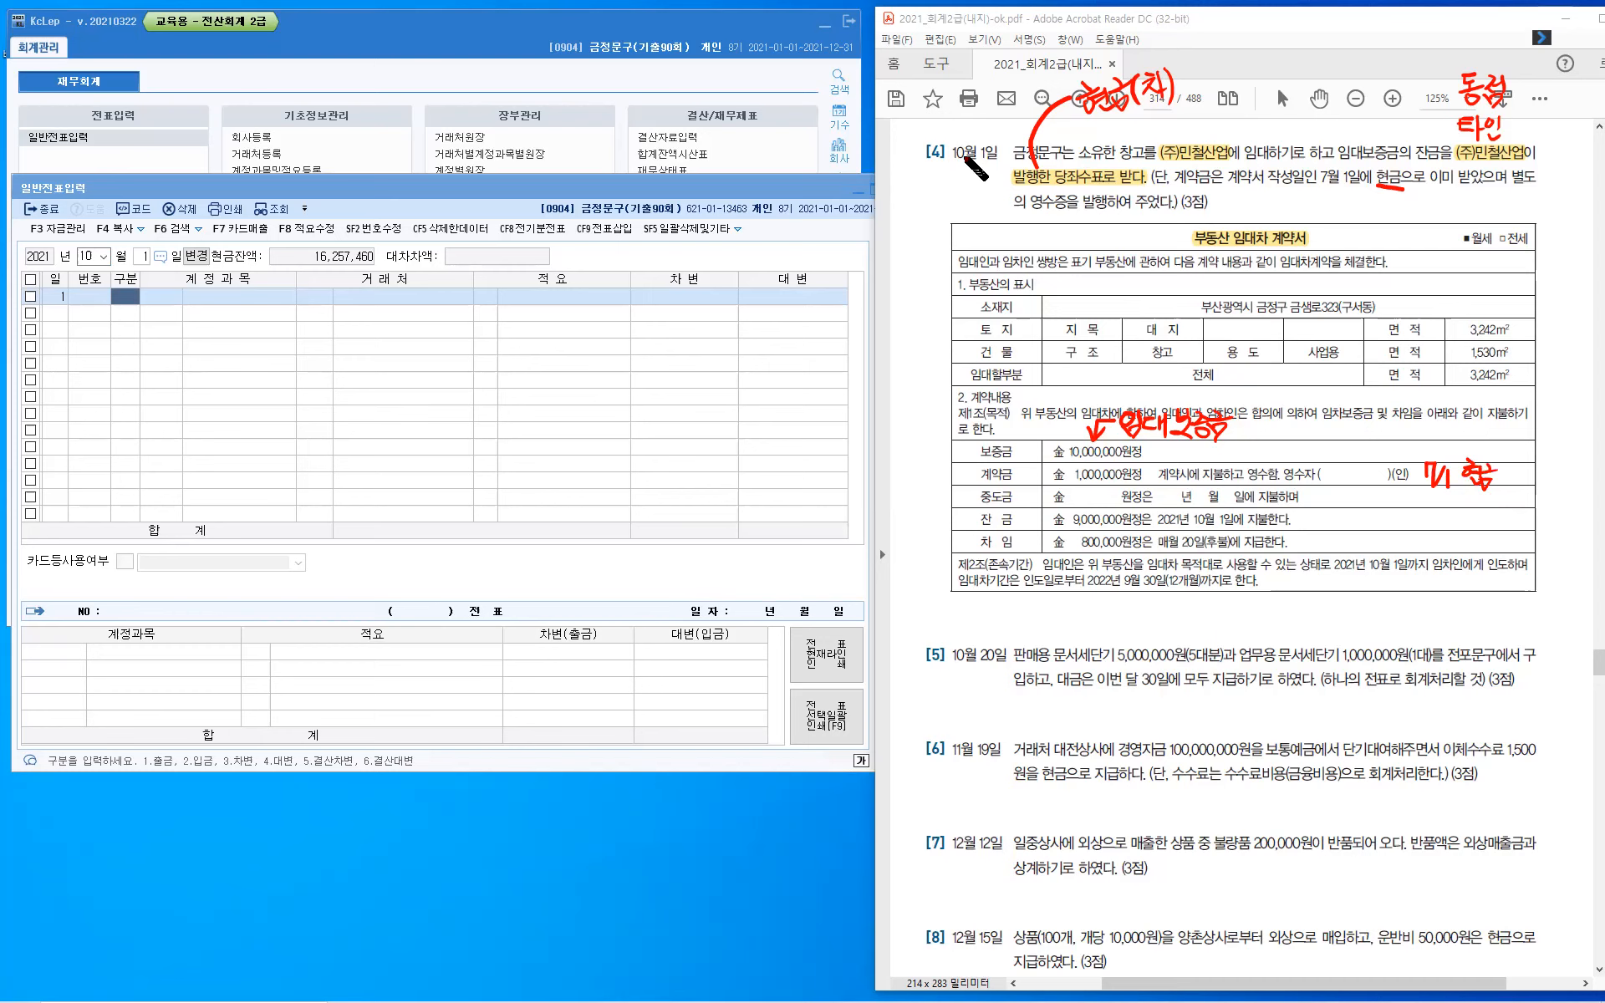
{"action": "left_click_drag", "start_coordinate": [951, 159], "coordinate": [997, 160]}
{"action": "left_click_drag", "start_coordinate": [975, 528], "coordinate": [1016, 529]}
{"action": "left_click_drag", "start_coordinate": [1151, 528], "coordinate": [1233, 526]}
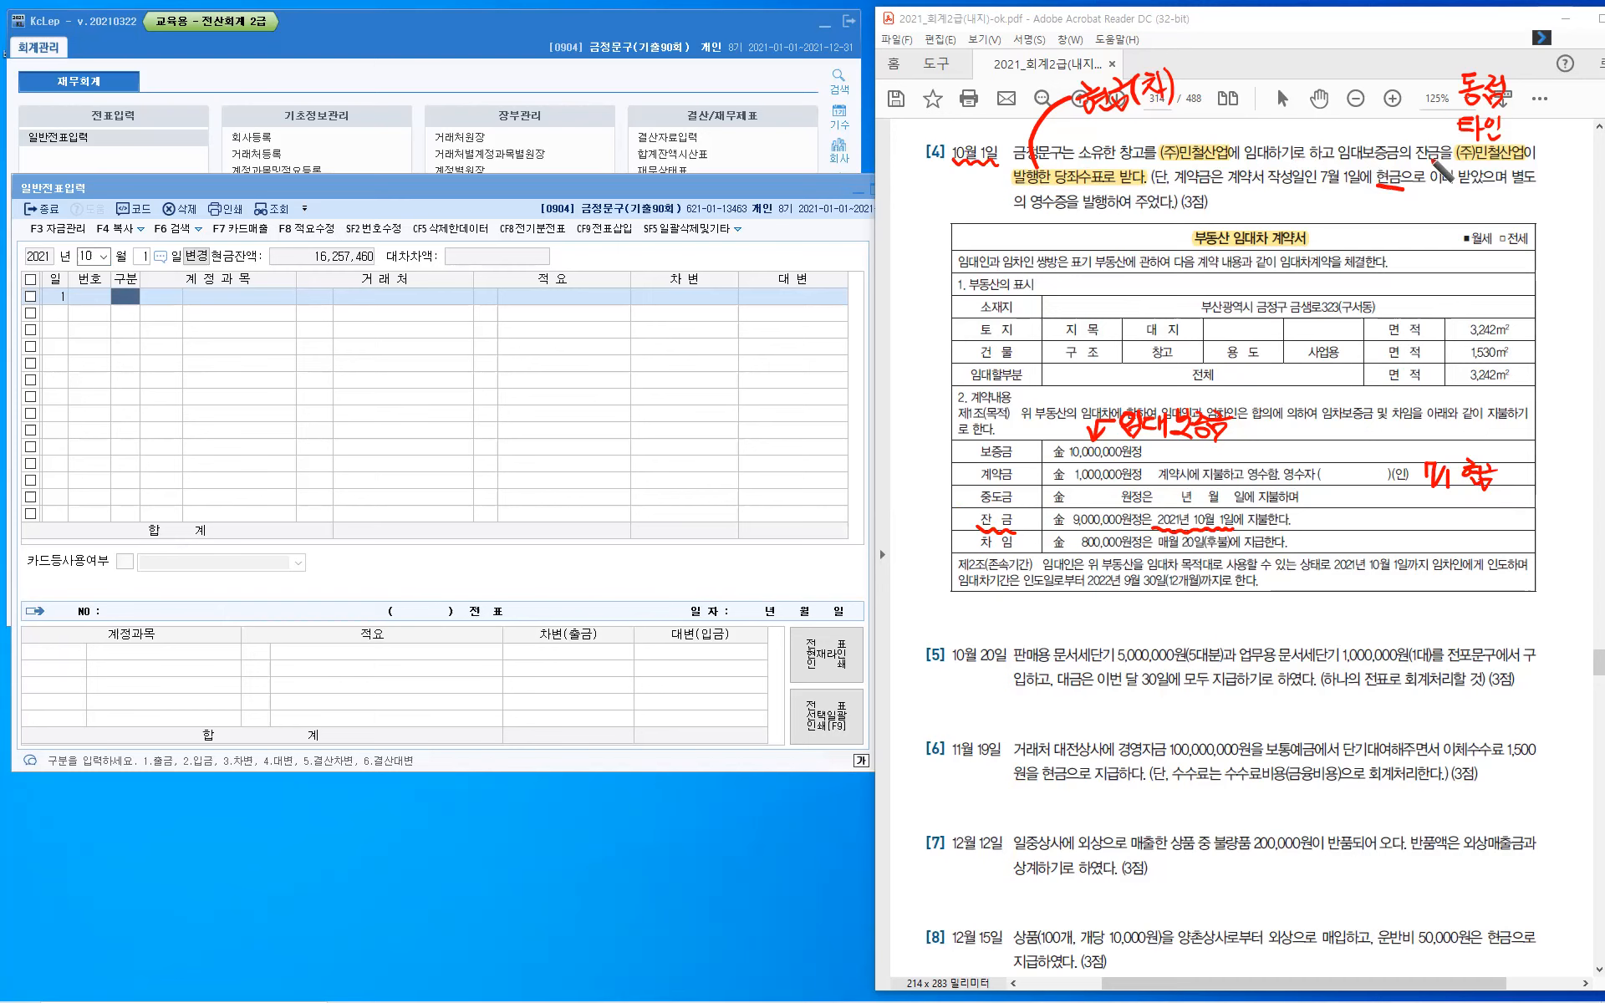
- Draw an arrow from 잔금 to the second (주)민철산업 and handwrite "9,000,000원" beneath the 현금(차) note
{"action": "mouse_move", "coordinate": [1384, 135]}
{"action": "left_mouse_down"}
{"action": "mouse_move", "coordinate": [1418, 121]}
{"action": "mouse_move", "coordinate": [1436, 134]}
{"action": "left_mouse_up"}
{"action": "mouse_move", "coordinate": [1160, 114]}
{"action": "left_mouse_down"}
{"action": "mouse_move", "coordinate": [1152, 132]}
{"action": "mouse_move", "coordinate": [1210, 116]}
{"action": "left_mouse_up"}
{"action": "left_click", "coordinate": [1200, 125]}
{"action": "left_click_drag", "start_coordinate": [1221, 114], "coordinate": [1222, 116]}
{"action": "left_click", "coordinate": [1250, 105]}
{"action": "left_click_drag", "start_coordinate": [1233, 113], "coordinate": [1253, 106]}
{"action": "left_click_drag", "start_coordinate": [1246, 120], "coordinate": [1260, 119]}
{"action": "left_click_drag", "start_coordinate": [1253, 121], "coordinate": [1252, 127]}
{"action": "left_click_drag", "start_coordinate": [1266, 102], "coordinate": [1266, 126]}
{"action": "left_click_drag", "start_coordinate": [1253, 127], "coordinate": [1271, 133]}
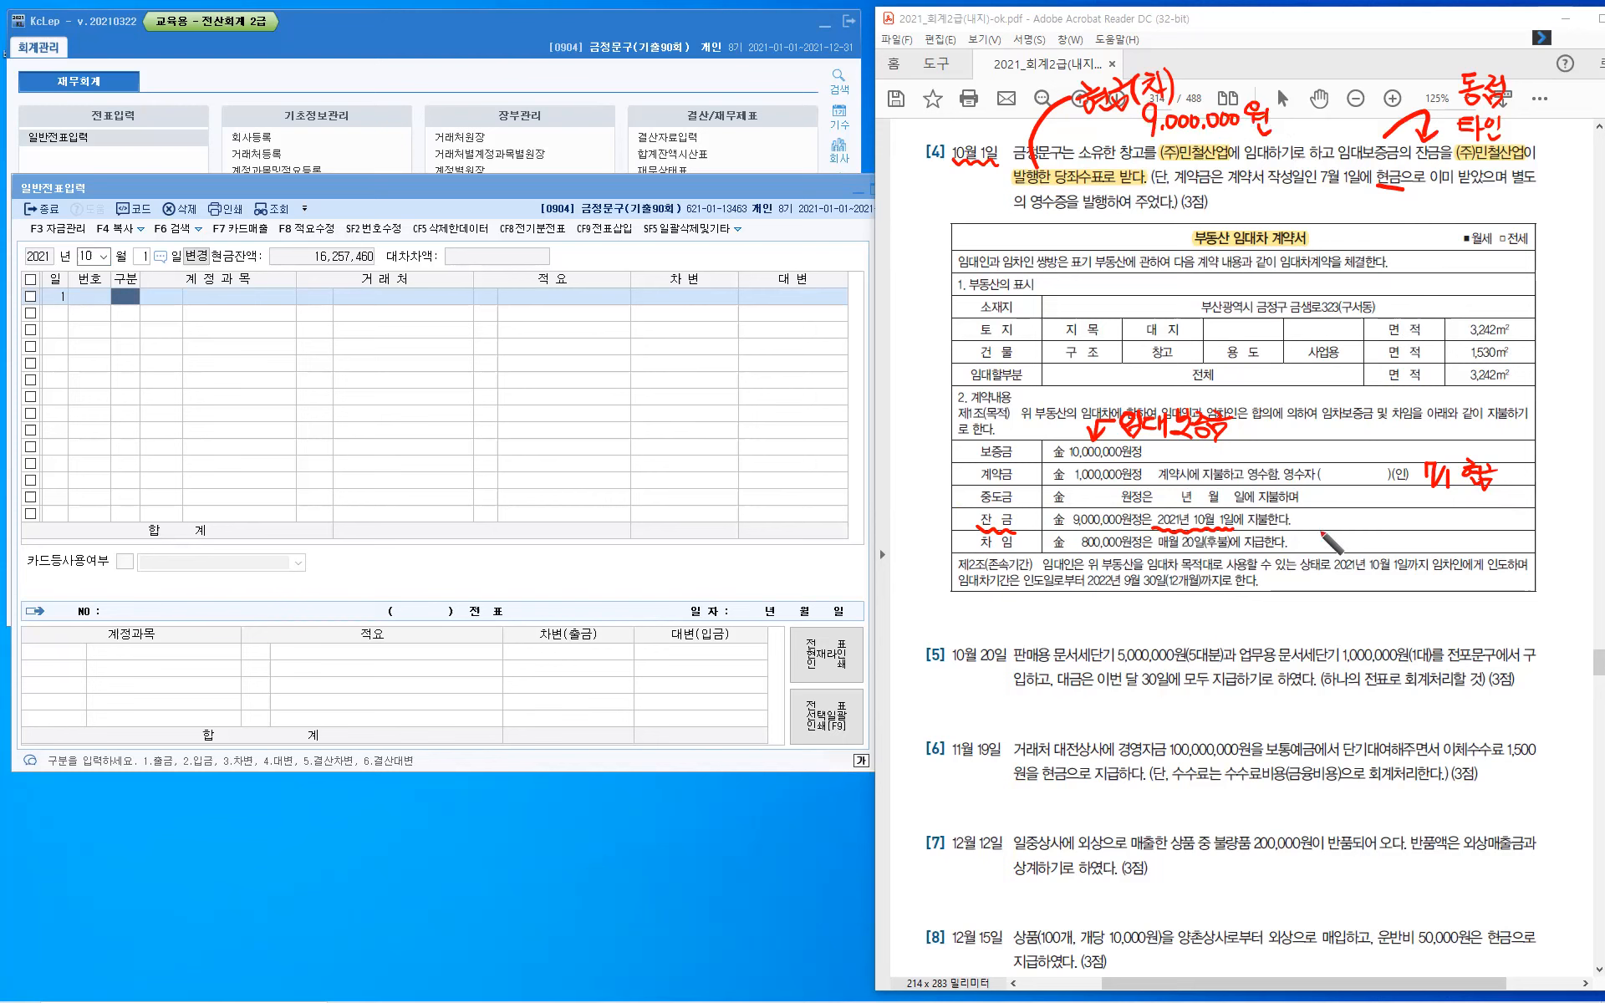
- Handwrite "월세" beside the 차임 row of the contract
{"action": "left_click_drag", "start_coordinate": [1319, 525], "coordinate": [1318, 526]}
{"action": "left_click_drag", "start_coordinate": [1303, 540], "coordinate": [1327, 537]}
{"action": "left_click_drag", "start_coordinate": [1316, 539], "coordinate": [1330, 544]}
{"action": "left_click_drag", "start_coordinate": [1316, 546], "coordinate": [1334, 544]}
{"action": "left_click_drag", "start_coordinate": [1339, 539], "coordinate": [1347, 539]}
{"action": "left_click_drag", "start_coordinate": [1347, 533], "coordinate": [1352, 549]}
- Add "(민철)" after the handwritten 임대보증금 and write "부채" above it
{"action": "mouse_move", "coordinate": [1285, 416]}
{"action": "left_mouse_down"}
{"action": "mouse_move", "coordinate": [1283, 435]}
{"action": "mouse_move", "coordinate": [1269, 418]}
{"action": "left_mouse_up"}
{"action": "left_click_drag", "start_coordinate": [1278, 407], "coordinate": [1286, 426]}
{"action": "left_click_drag", "start_coordinate": [1294, 420], "coordinate": [1305, 432]}
{"action": "left_click_drag", "start_coordinate": [1295, 420], "coordinate": [1304, 420]}
{"action": "left_click_drag", "start_coordinate": [1278, 431], "coordinate": [1320, 437]}
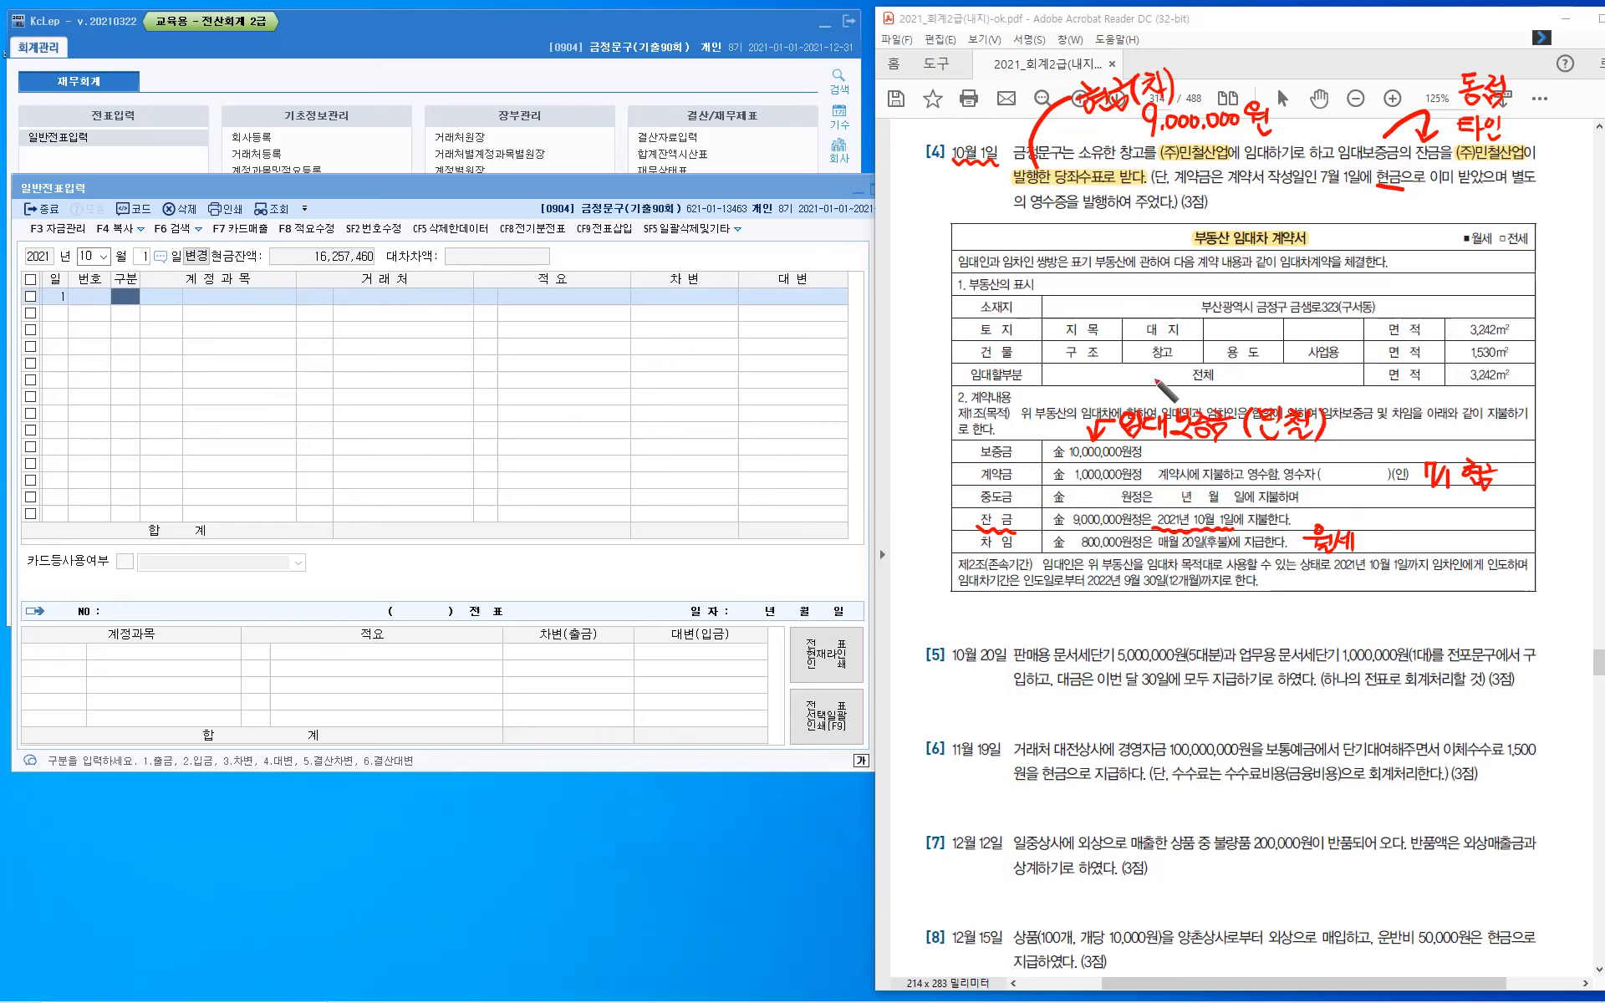
{"action": "mouse_move", "coordinate": [1151, 367]}
{"action": "left_mouse_down"}
{"action": "mouse_move", "coordinate": [1162, 390]}
{"action": "mouse_move", "coordinate": [1154, 381]}
{"action": "left_mouse_up"}
{"action": "left_click_drag", "start_coordinate": [1160, 366], "coordinate": [1160, 381]}
{"action": "left_click_drag", "start_coordinate": [1145, 390], "coordinate": [1165, 386]}
{"action": "left_click_drag", "start_coordinate": [1156, 387], "coordinate": [1179, 384]}
{"action": "left_click_drag", "start_coordinate": [1184, 367], "coordinate": [1193, 393]}
- Enter the October 1 debit line for account 0101 현금 with the amount 9,000,000
{"action": "left_click", "coordinate": [363, 451]}
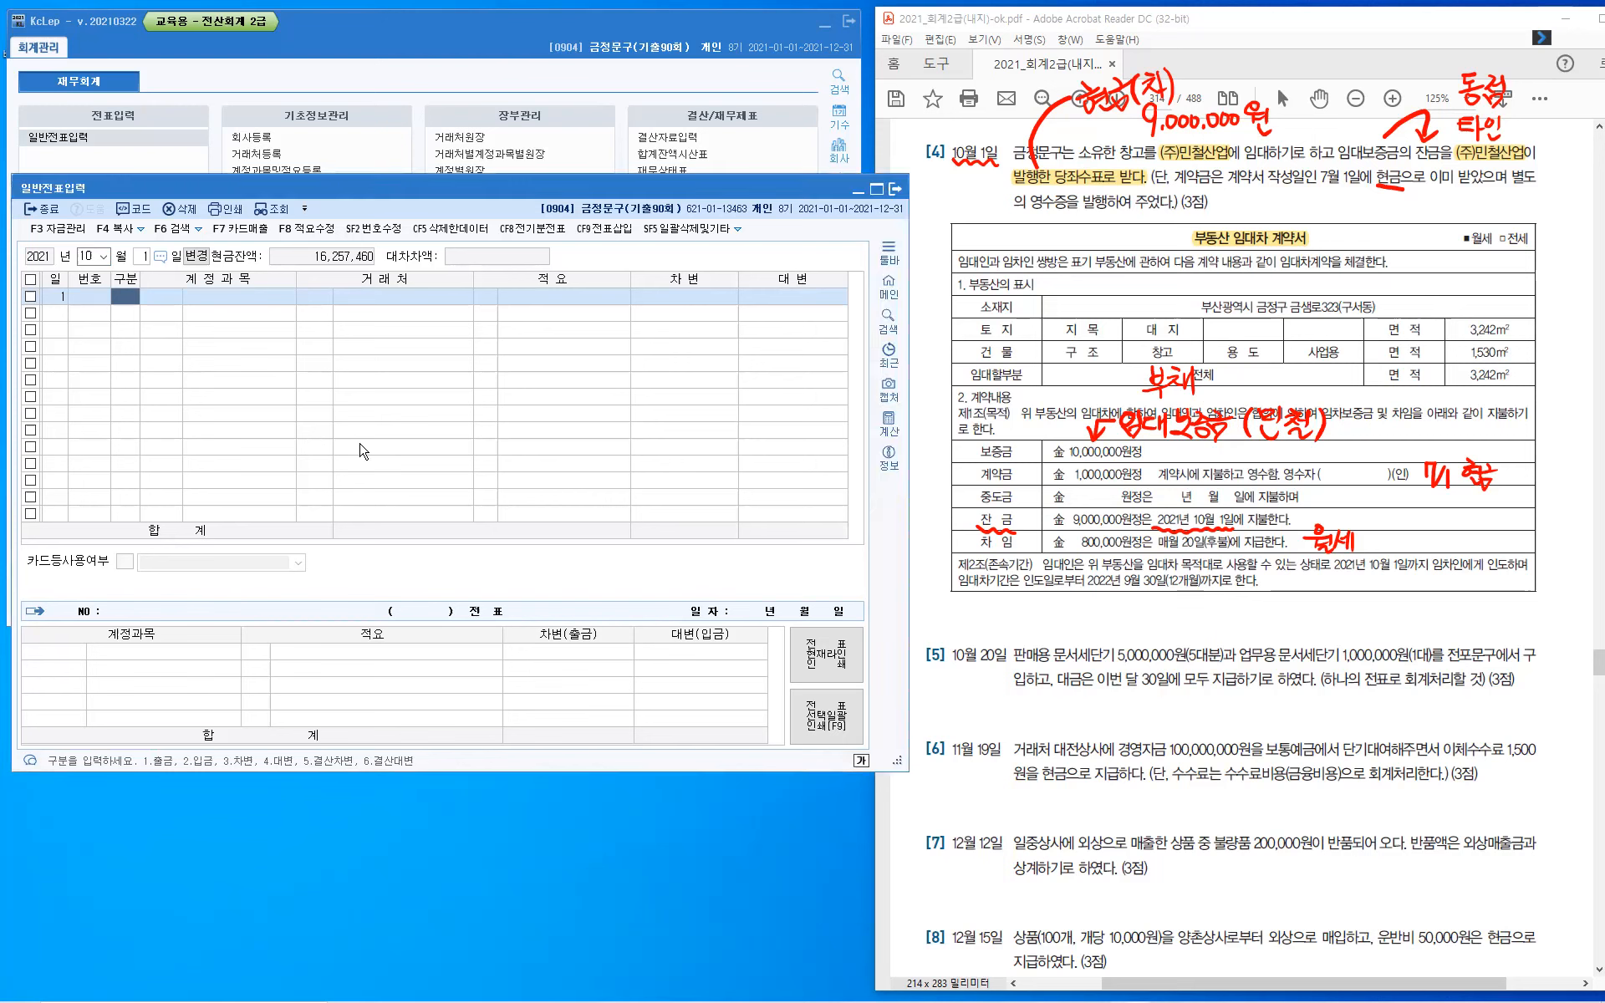
{"action": "type", "text": "3"}
{"action": "key", "text": "Return"}
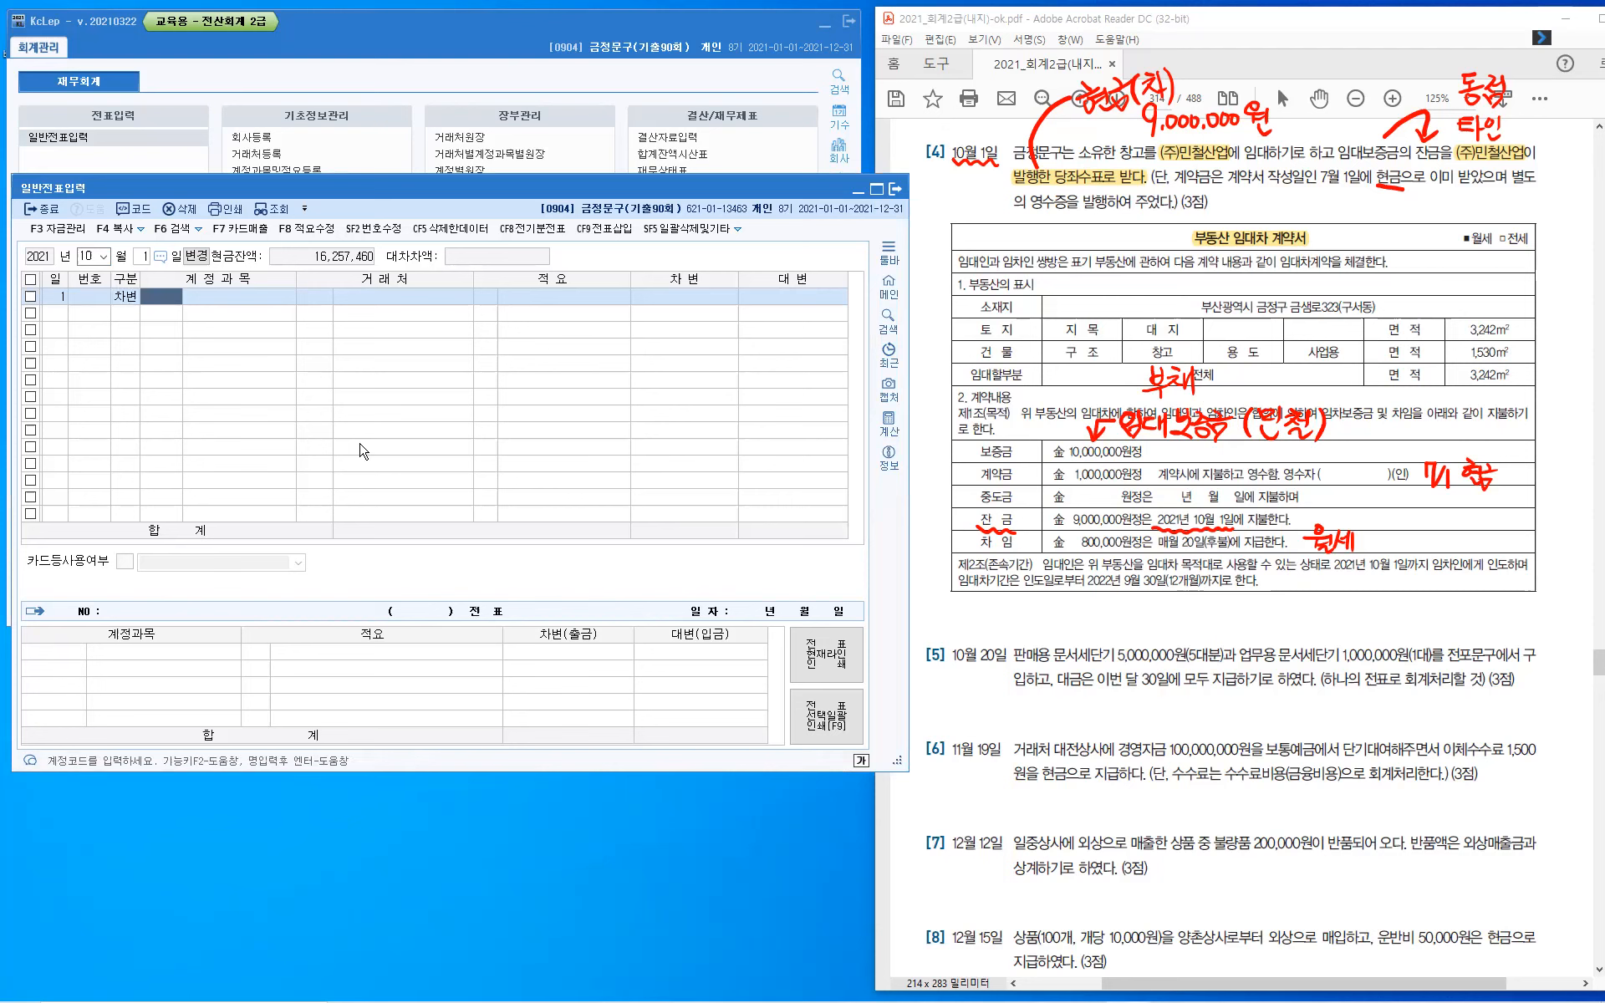
{"action": "type", "text": "101"}
{"action": "key", "text": "Return"}
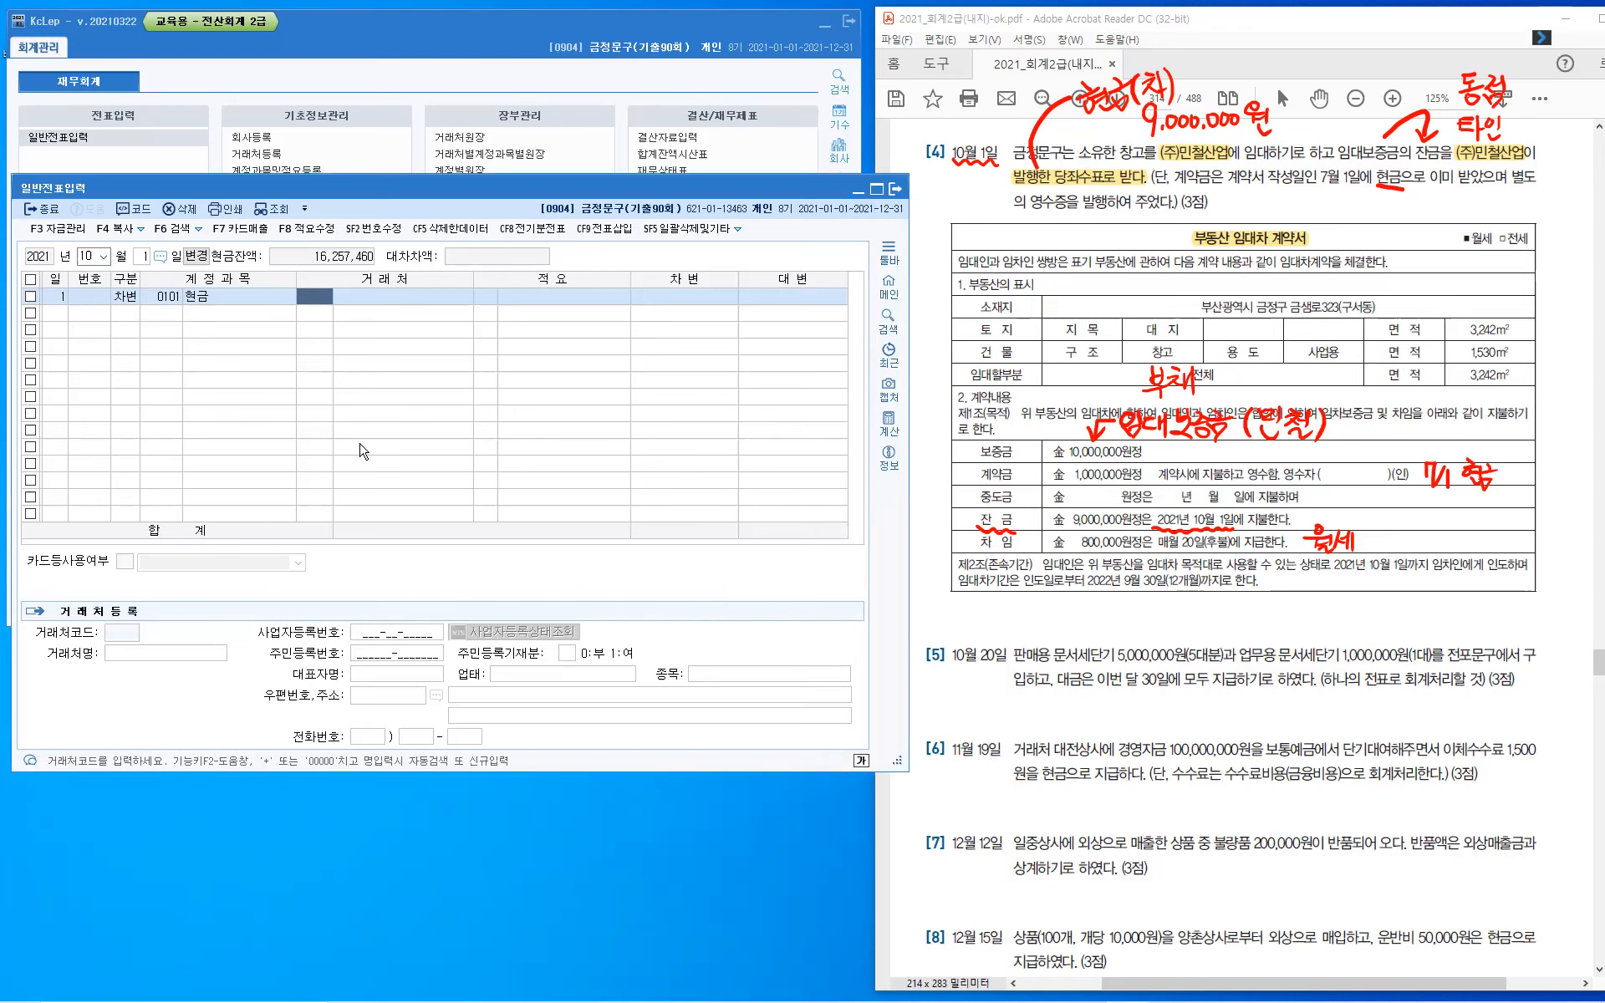
{"action": "key", "text": "Return"}
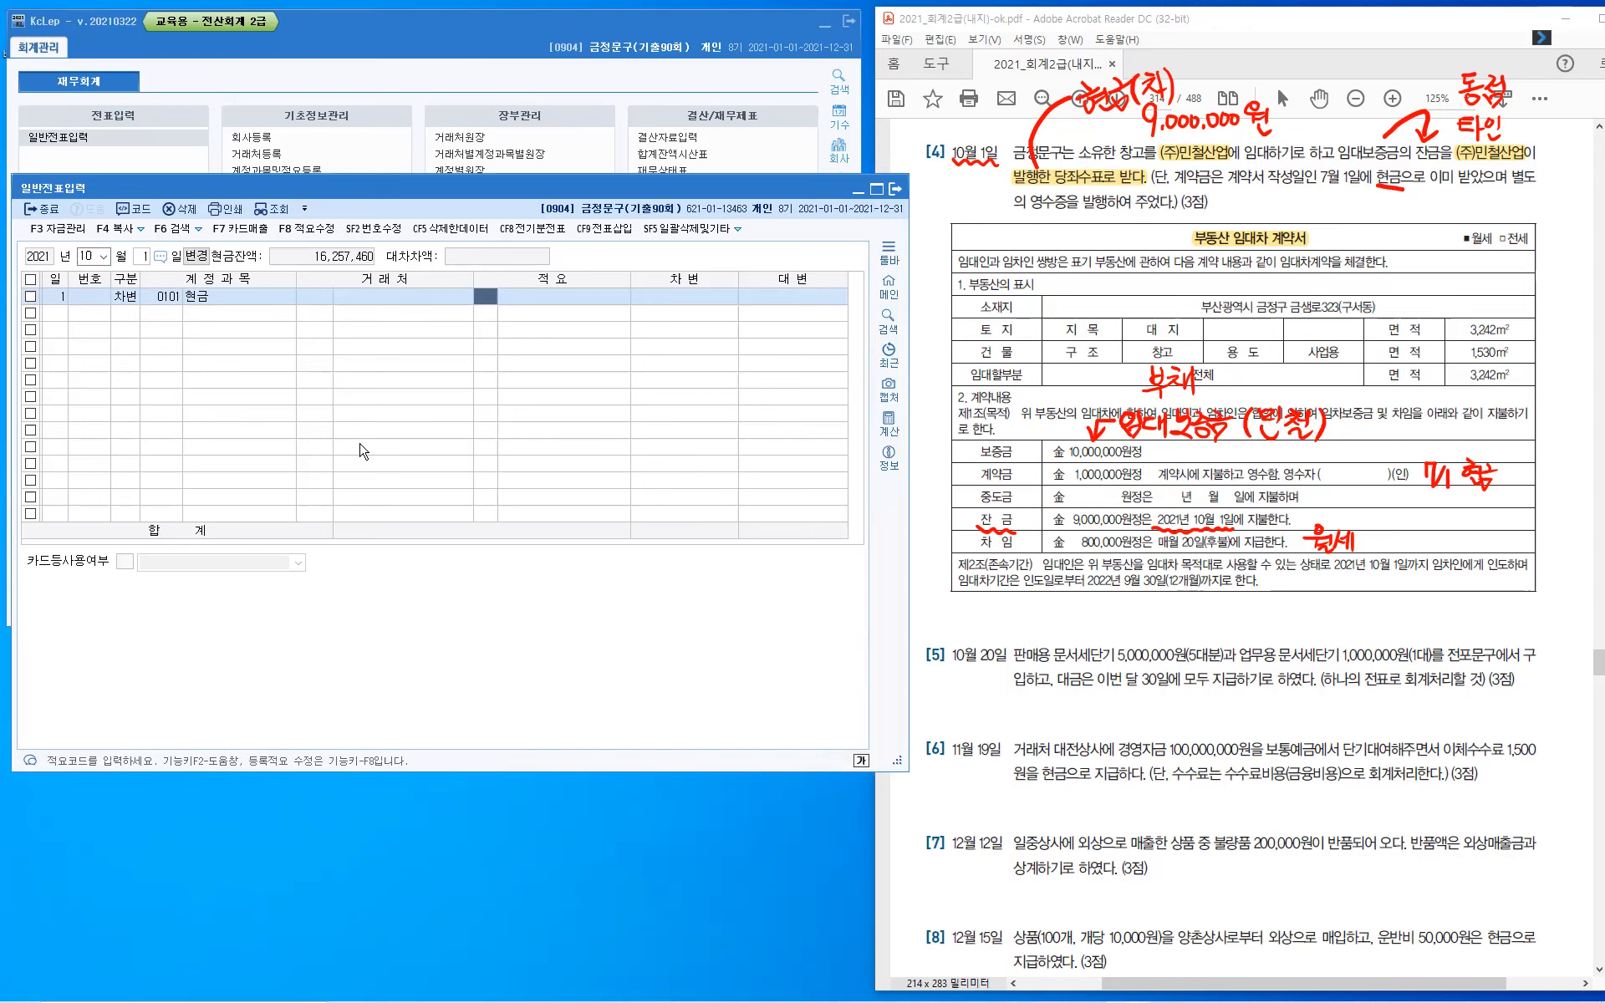
{"action": "key", "text": "Return"}
{"action": "type", "text": "9"}
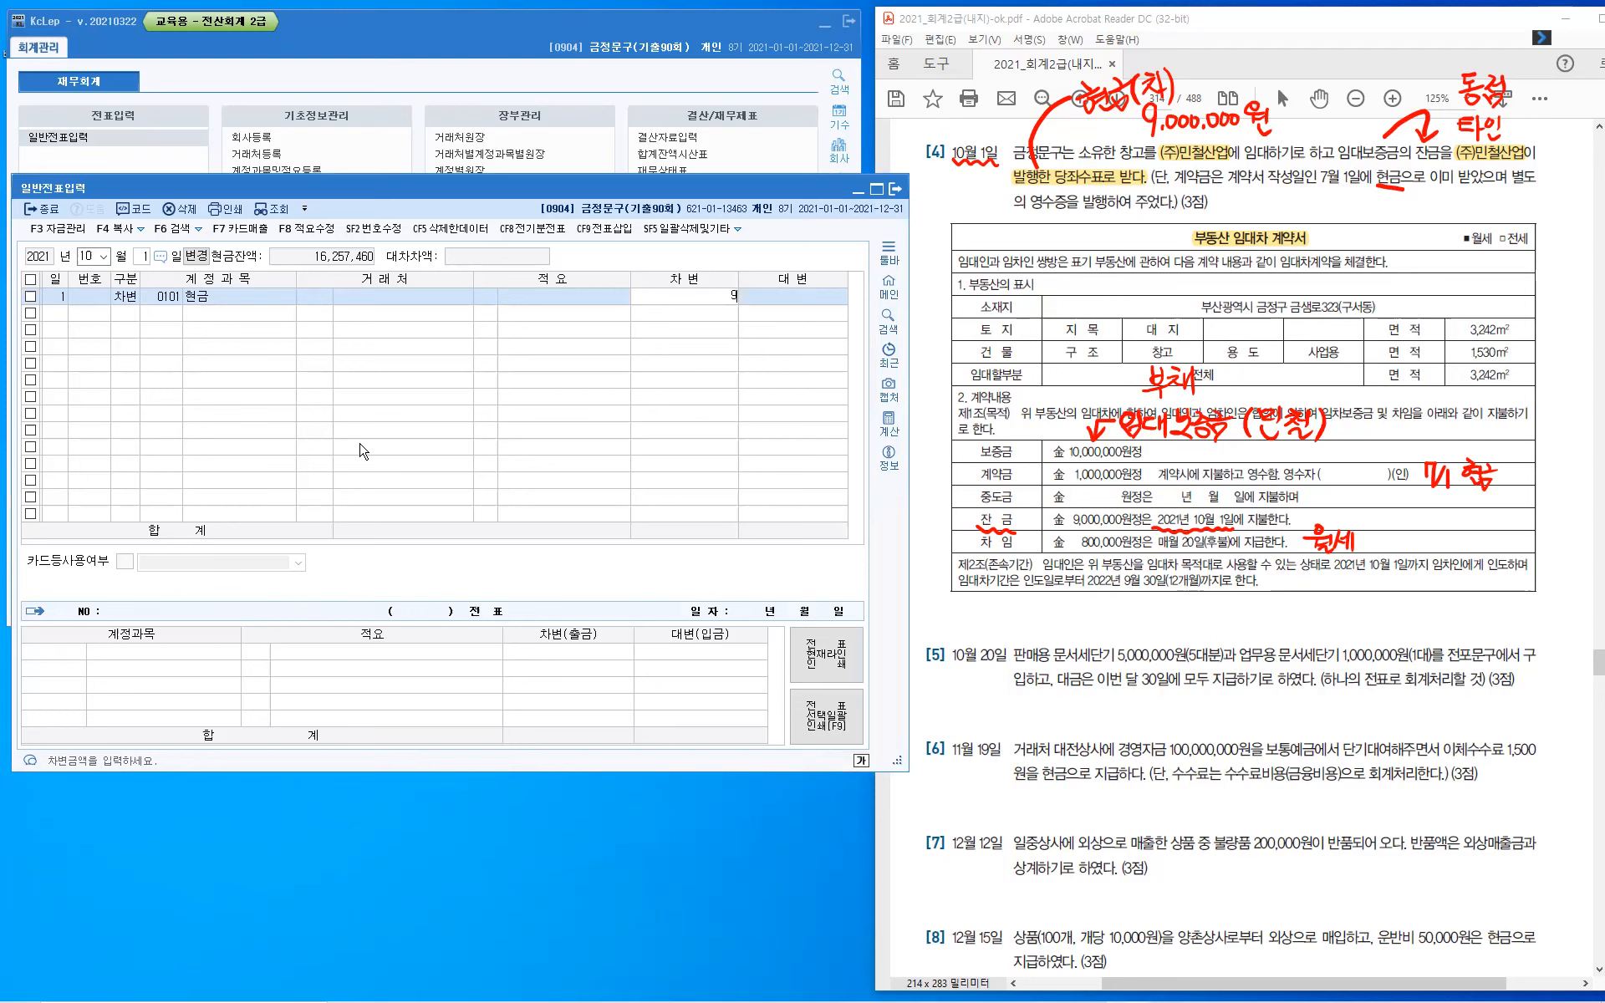
{"action": "type", "text": ",000,000"}
{"action": "key", "text": "Return"}
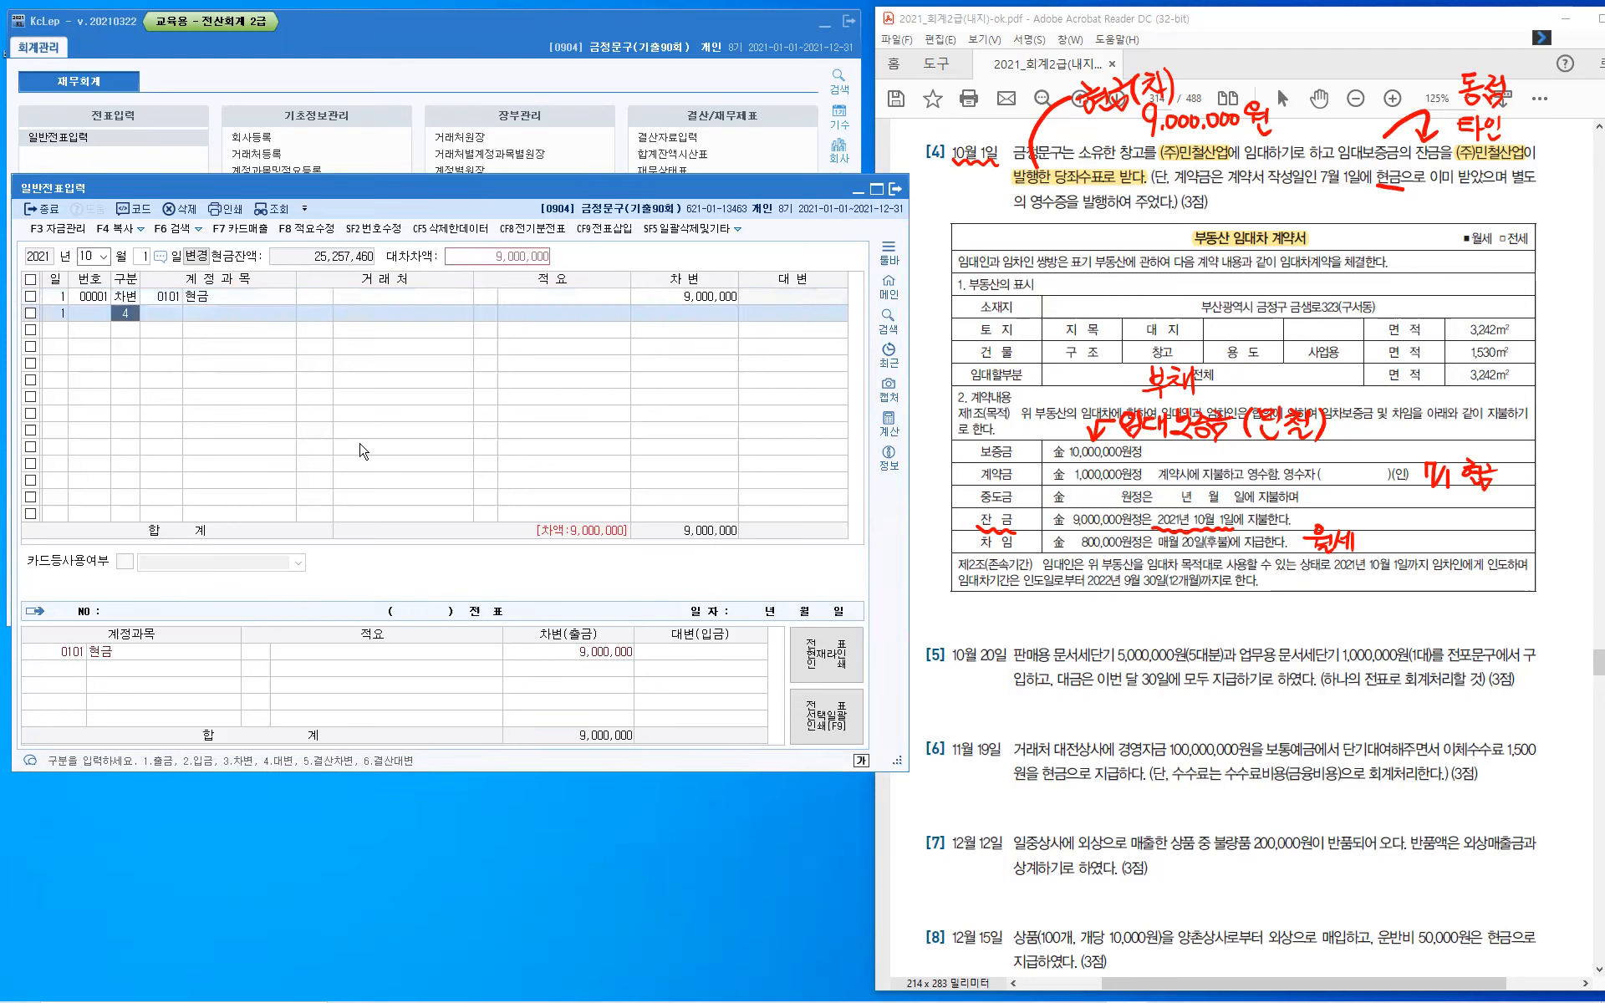
- Add a credit line for account 0294 임대보증금 with (주)민철산업 as the trading partner and the amount 9,000,000
{"action": "key", "text": "Return"}
{"action": "type", "text": "0"}
{"action": "type", "text": "임대"}
{"action": "type", "text": "보"}
{"action": "key", "text": "Return"}
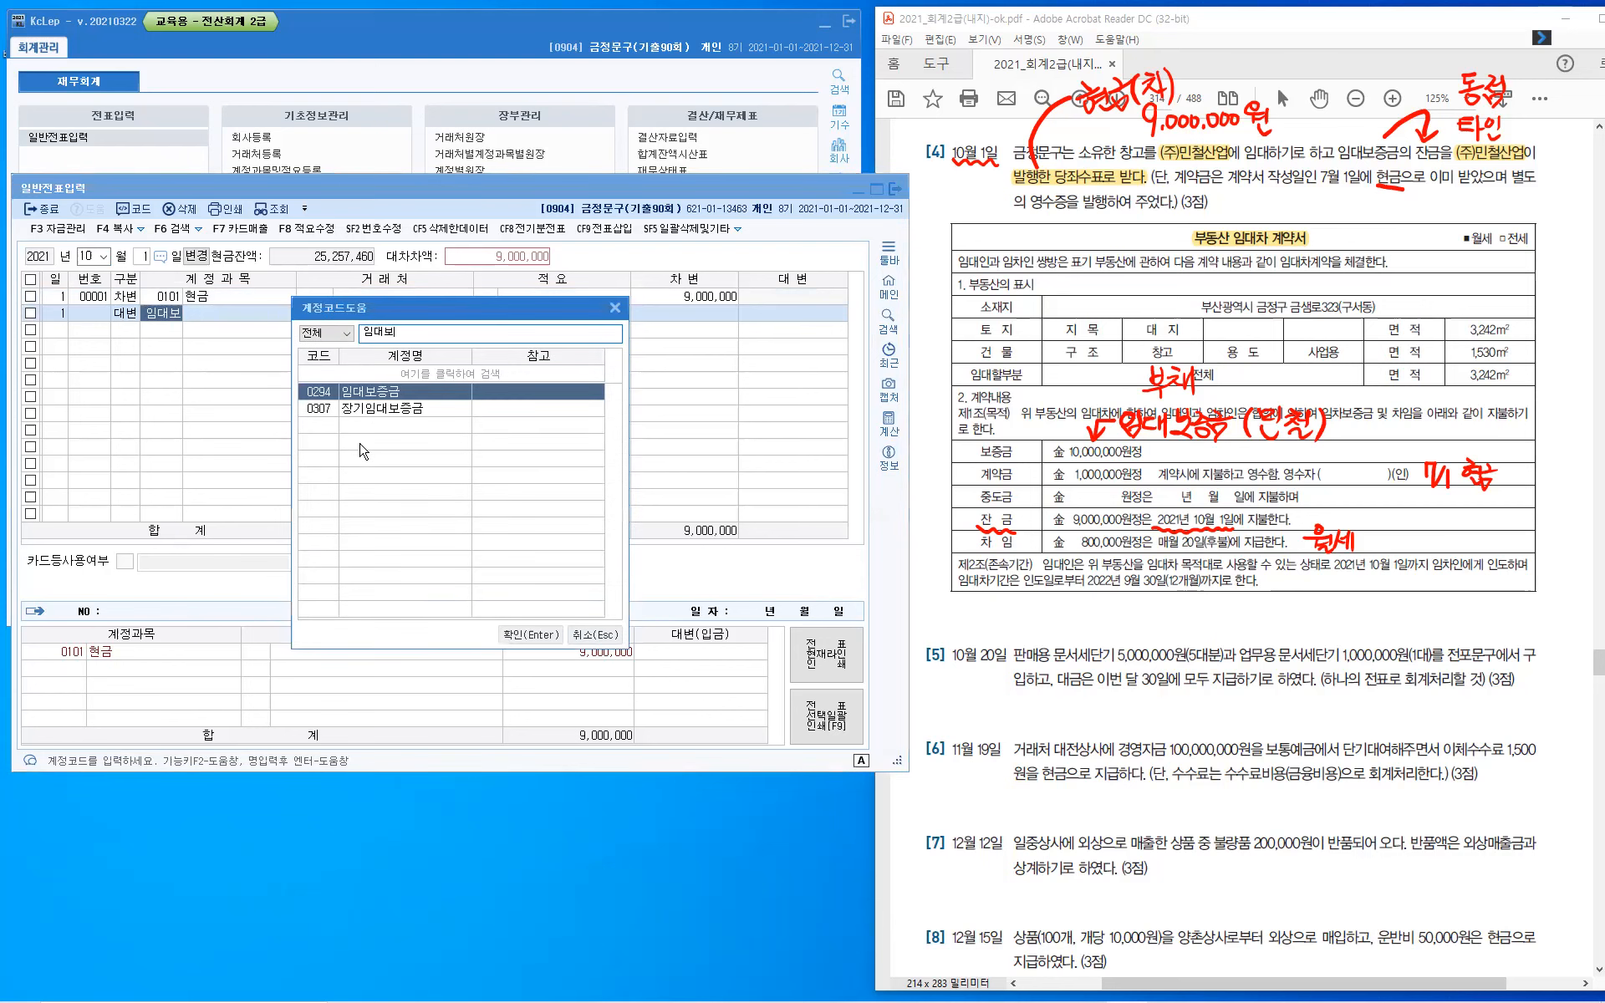
{"action": "key", "text": "Return"}
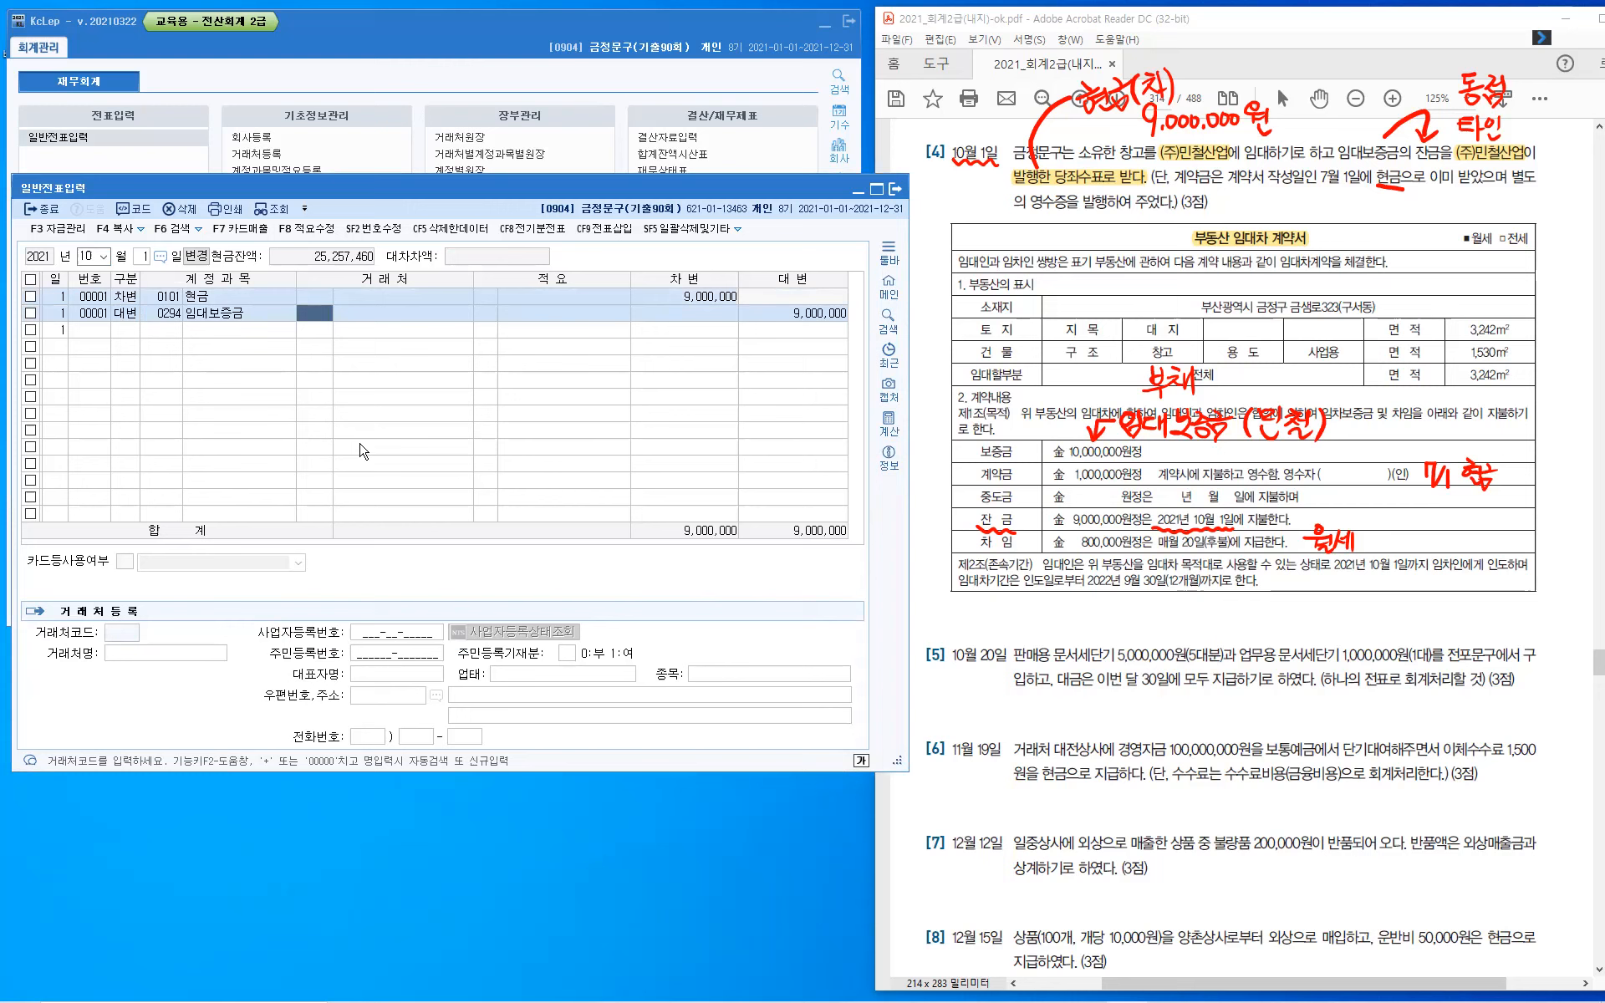
{"action": "type", "text": "미"}
{"action": "type", "text": "철"}
{"action": "key", "text": "Return"}
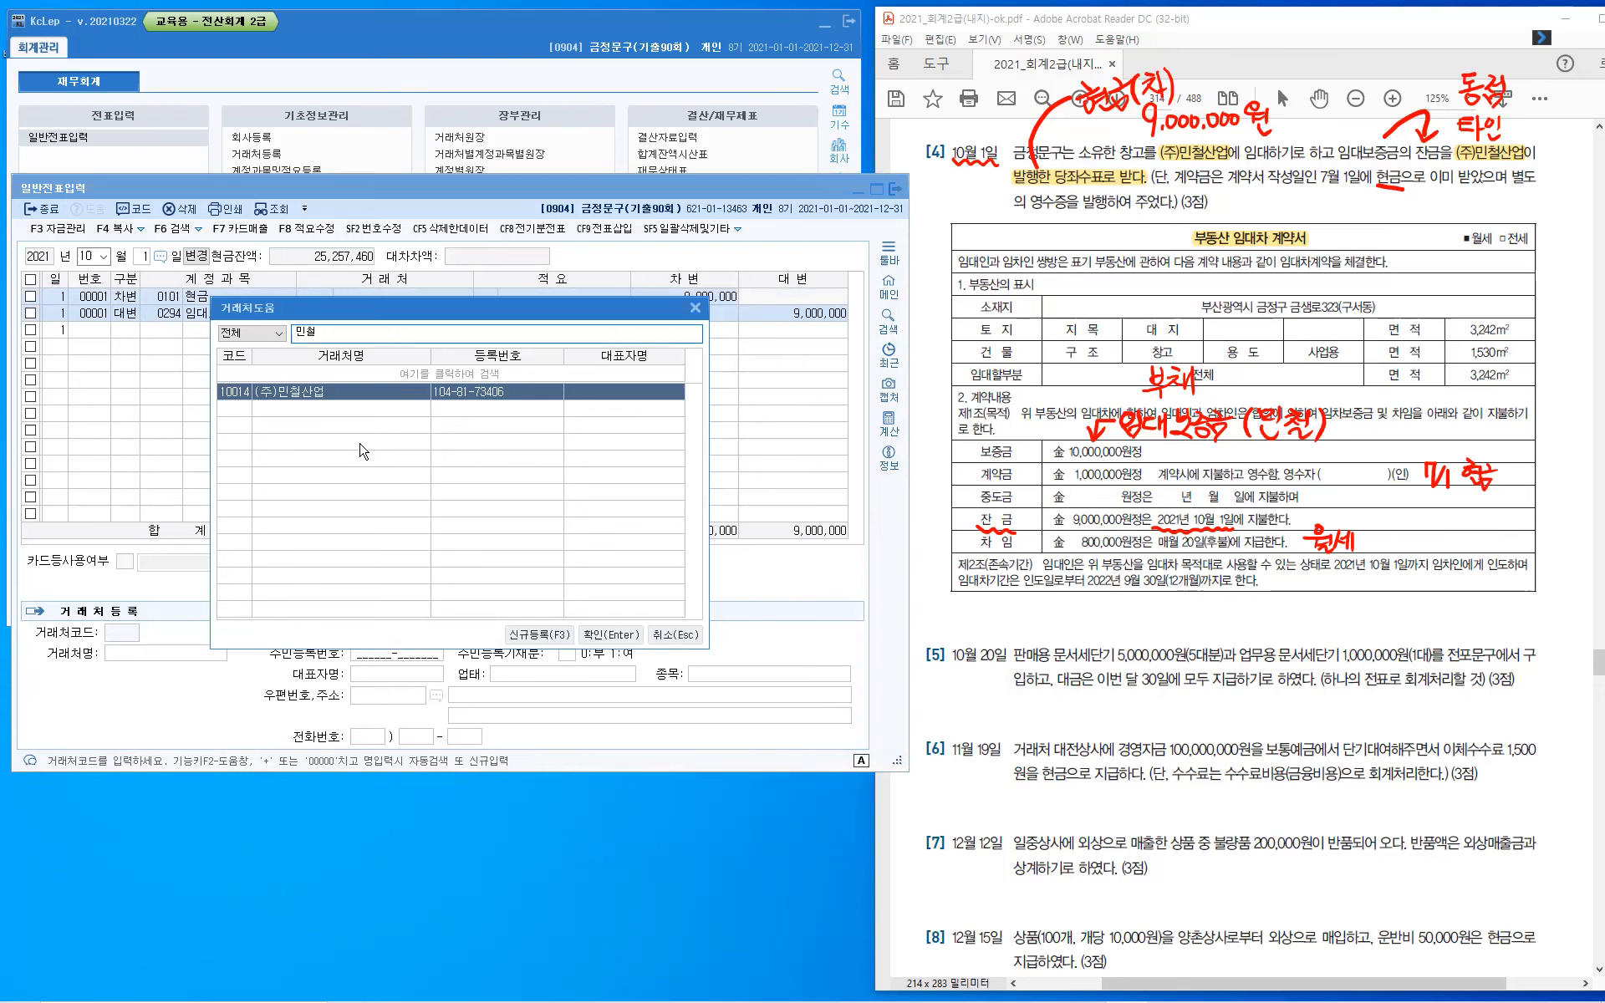
{"action": "key", "text": "Return"}
{"action": "key", "text": "Return"}
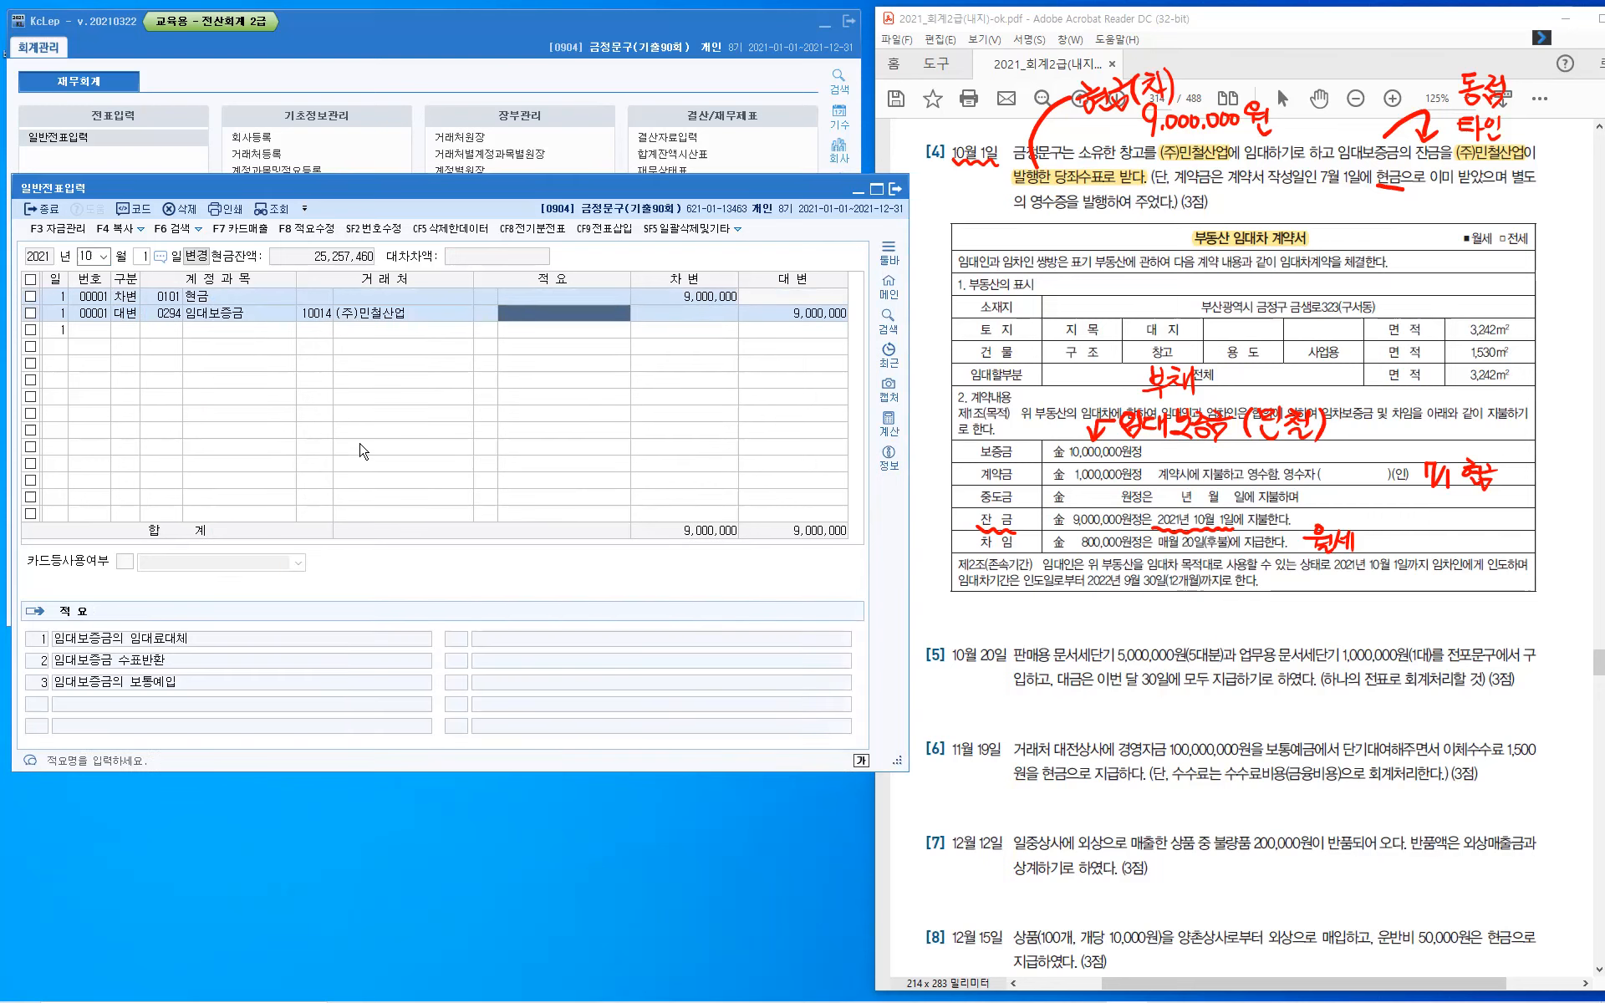
{"action": "key", "text": "Return"}
{"action": "key", "text": "Return"}
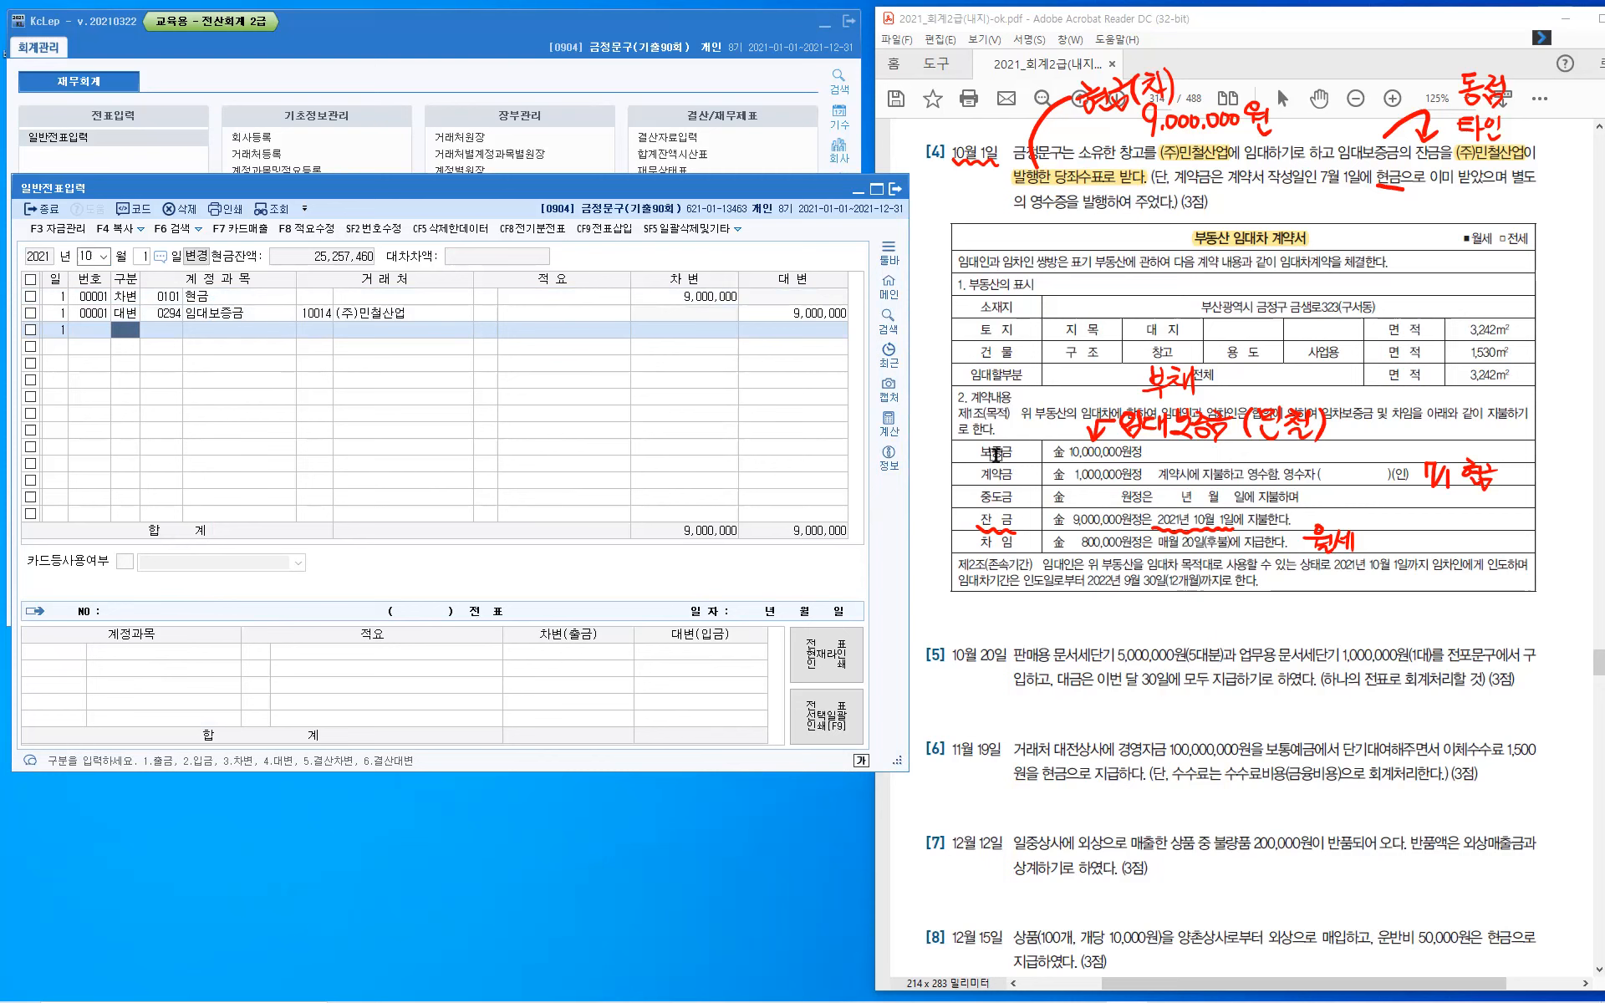
- Highlight 보증금 with its amount and the lease dates 2021년 10월 1일까지 and 2022년 9월 30일(12개월) in the contract
{"action": "left_click_drag", "start_coordinate": [980, 452], "coordinate": [1144, 451]}
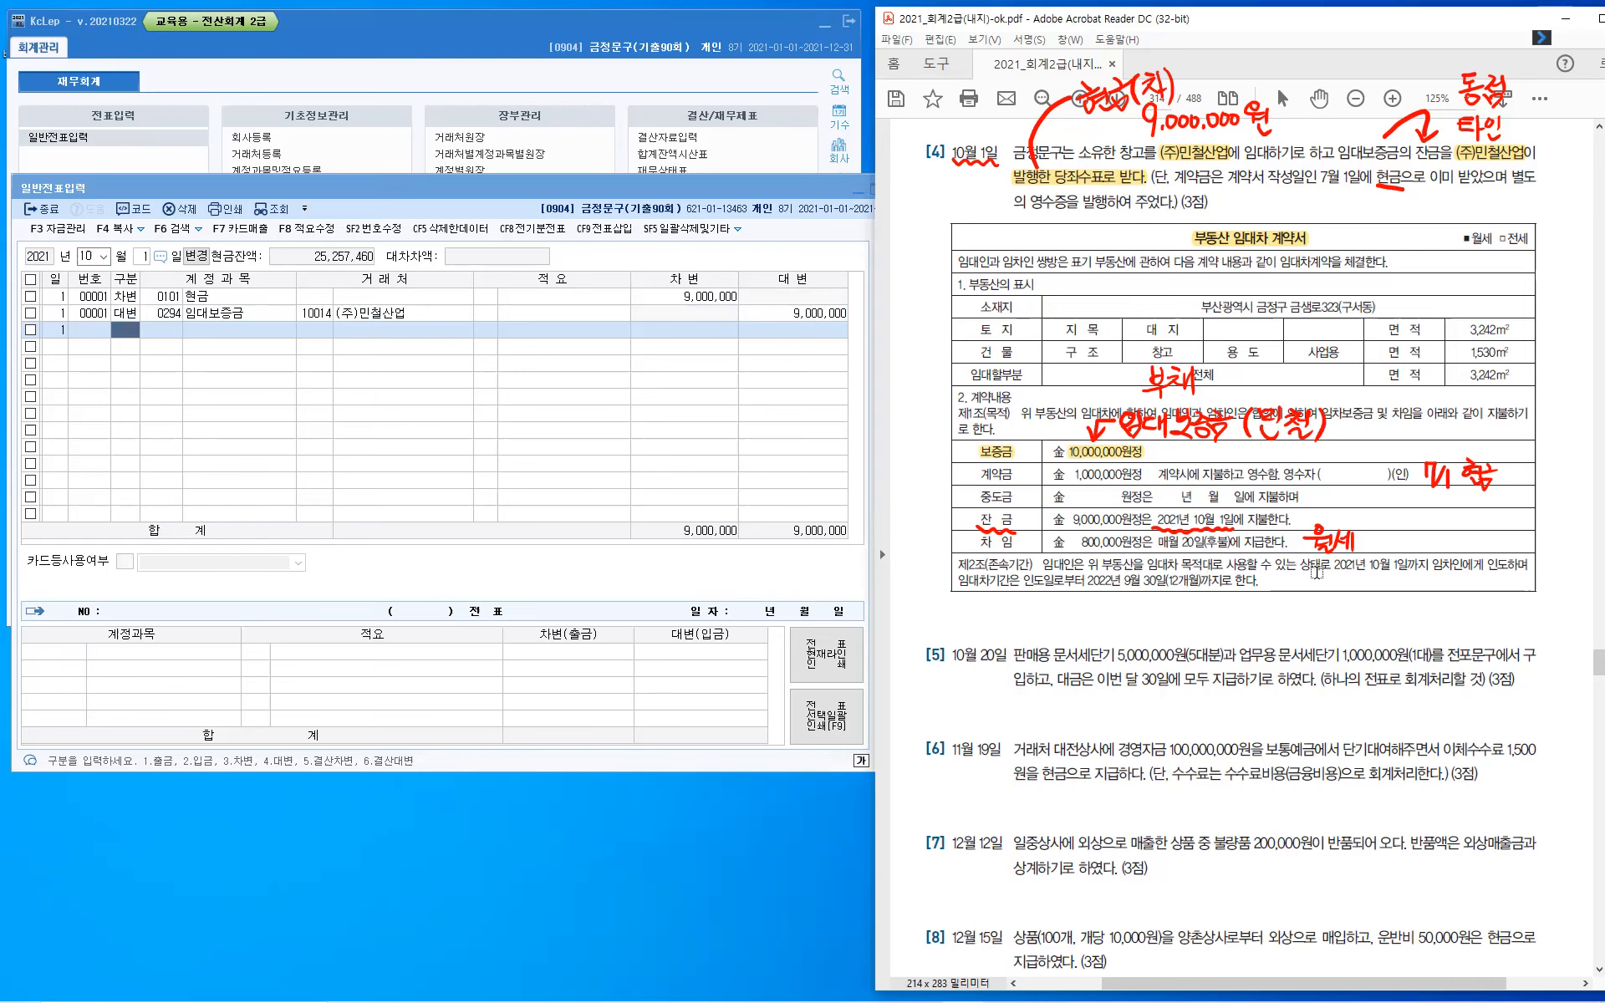
{"action": "left_click_drag", "start_coordinate": [1356, 569], "coordinate": [1400, 572]}
{"action": "left_click_drag", "start_coordinate": [1085, 583], "coordinate": [1206, 582]}
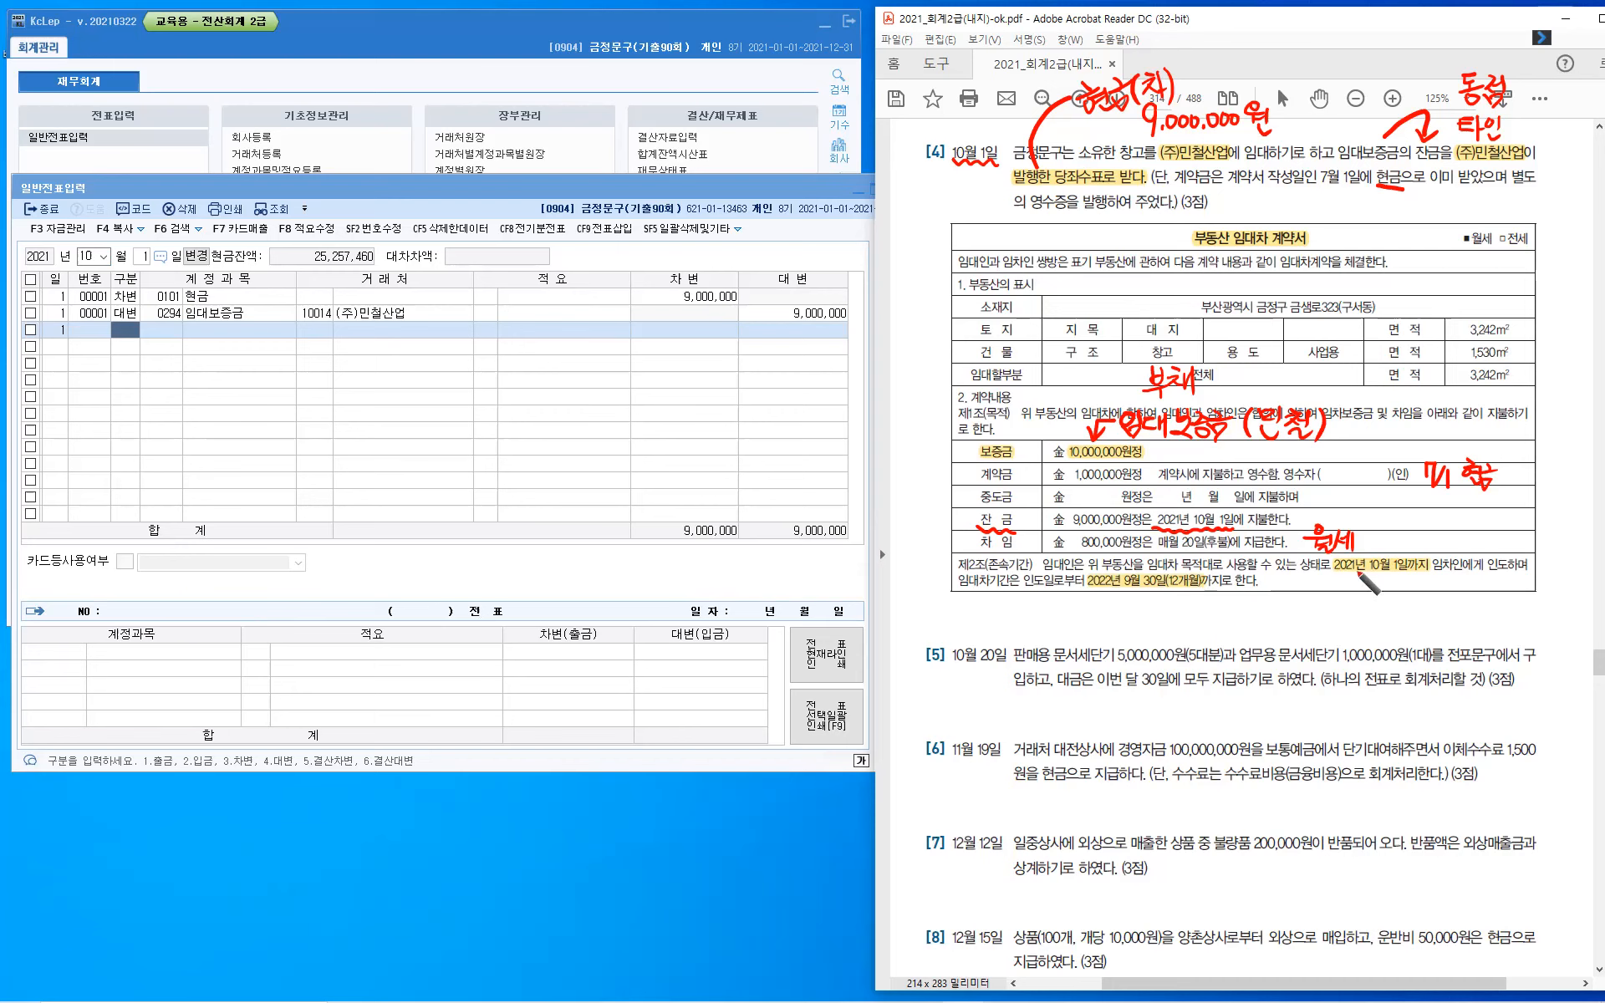
- Handwrite "10/1 ~ 9/30" and "1년" beneath the highlighted lease start date
{"action": "left_click_drag", "start_coordinate": [1340, 574], "coordinate": [1342, 594]}
{"action": "left_click_drag", "start_coordinate": [1351, 577], "coordinate": [1358, 594]}
{"action": "mouse_move", "coordinate": [1368, 581]}
{"action": "left_mouse_down"}
{"action": "mouse_move", "coordinate": [1369, 594]}
{"action": "mouse_move", "coordinate": [1449, 597]}
{"action": "left_mouse_up"}
{"action": "left_click_drag", "start_coordinate": [1461, 583], "coordinate": [1386, 627]}
{"action": "left_click_drag", "start_coordinate": [1391, 612], "coordinate": [1409, 611]}
{"action": "left_click_drag", "start_coordinate": [1401, 618], "coordinate": [1411, 622]}
{"action": "mouse_move", "coordinate": [1403, 623]}
{"action": "left_mouse_down"}
{"action": "mouse_move", "coordinate": [1414, 631]}
{"action": "mouse_move", "coordinate": [1371, 608]}
{"action": "left_mouse_up"}
{"action": "left_click_drag", "start_coordinate": [1375, 600], "coordinate": [1421, 613]}
{"action": "left_click_drag", "start_coordinate": [1427, 609], "coordinate": [1424, 614]}
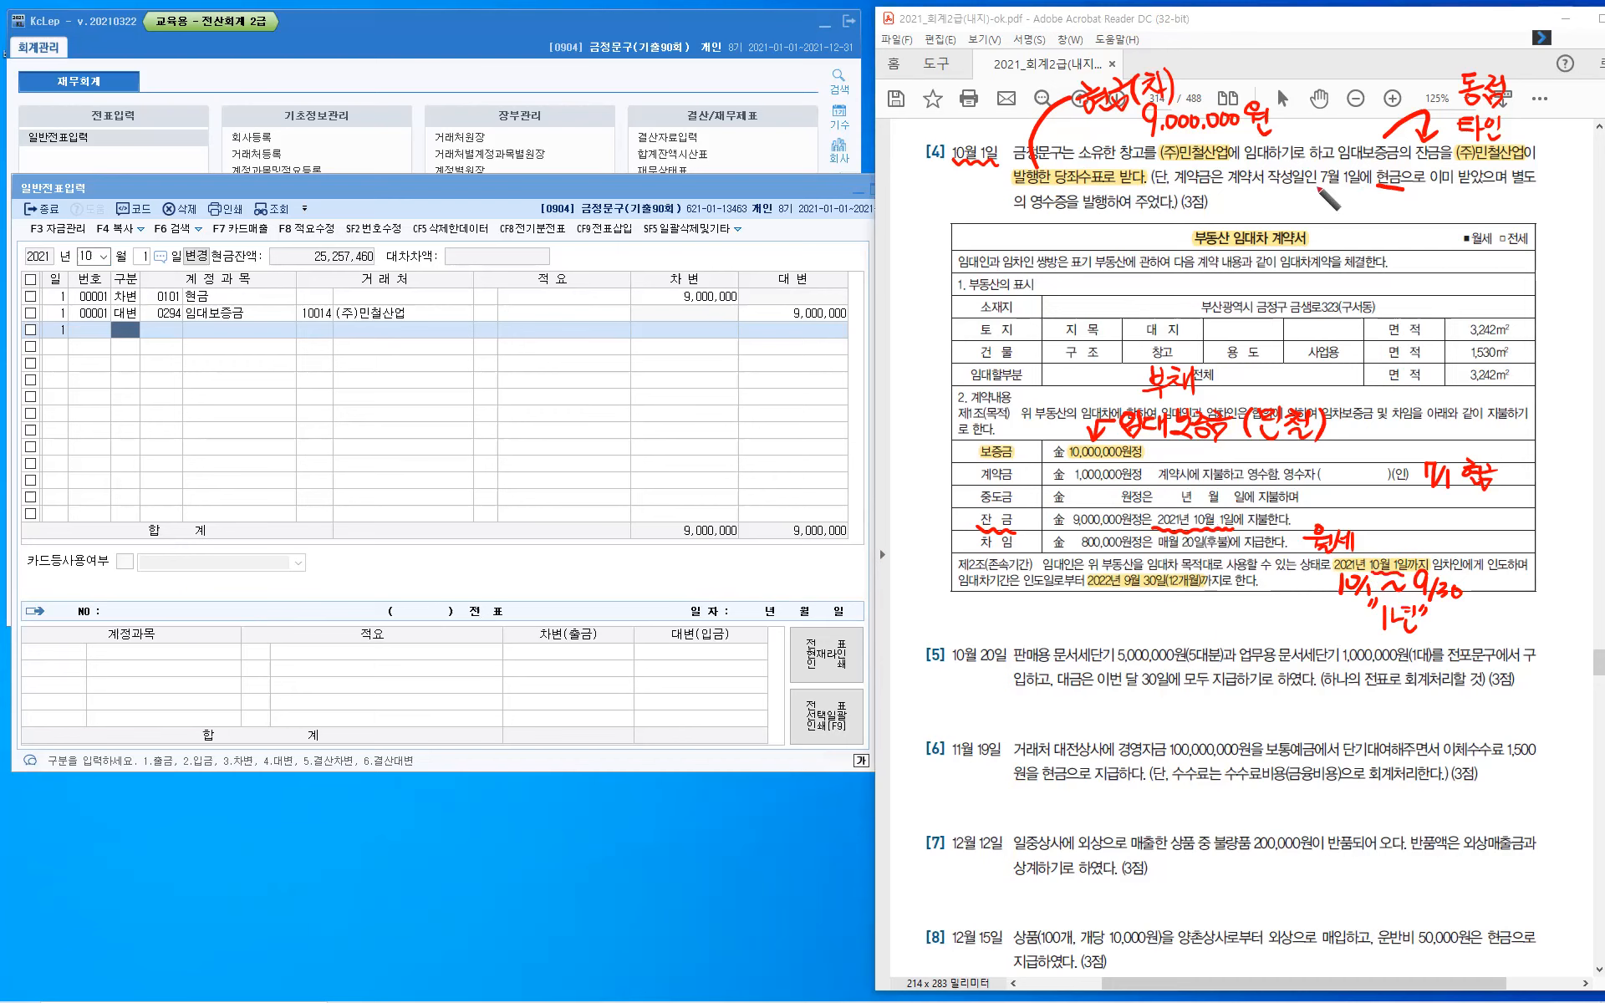
- Underline 7월 1일 in the question text and circle 계약금 in the contract table
{"action": "left_click_drag", "start_coordinate": [1319, 188], "coordinate": [1351, 192]}
{"action": "left_click_drag", "start_coordinate": [992, 463], "coordinate": [1011, 462]}
{"action": "left_click_drag", "start_coordinate": [1002, 525], "coordinate": [1015, 530]}
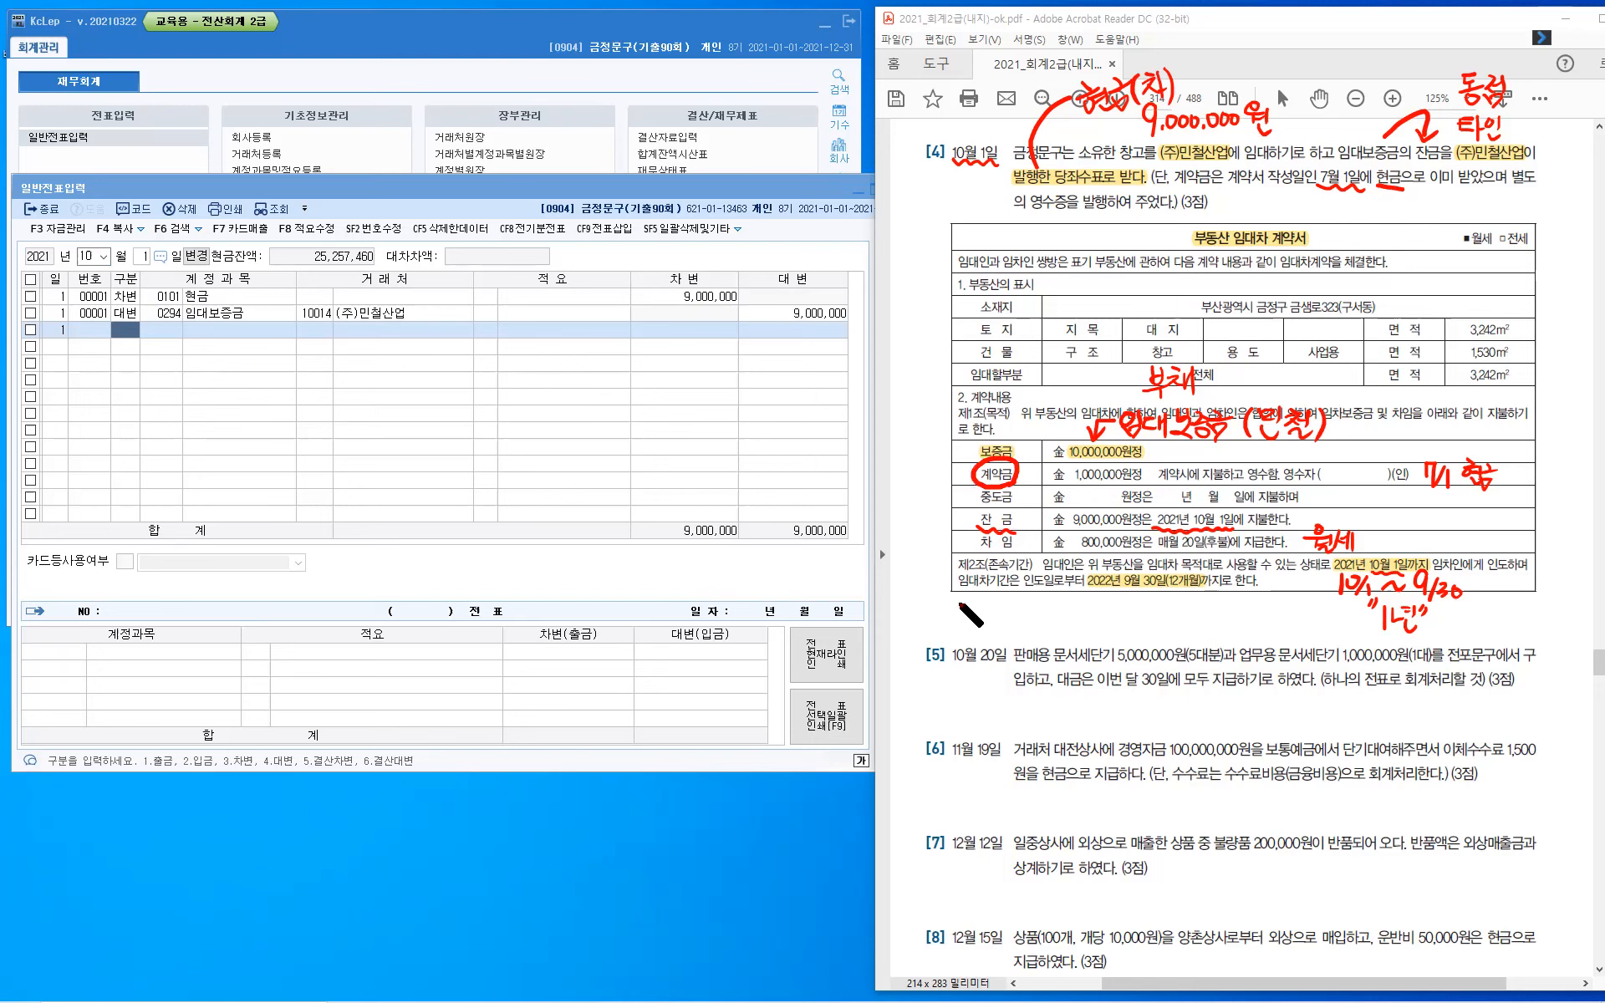
- Handwrite the down payment's debit entry "7/1 (차) 현금 1.0.0" below the contract
{"action": "left_click_drag", "start_coordinate": [953, 596], "coordinate": [957, 627]}
{"action": "left_click_drag", "start_coordinate": [967, 620], "coordinate": [961, 646]}
{"action": "mouse_move", "coordinate": [970, 625]}
{"action": "left_mouse_down"}
{"action": "mouse_move", "coordinate": [973, 648]}
{"action": "mouse_move", "coordinate": [1007, 602]}
{"action": "left_mouse_up"}
{"action": "left_click_drag", "start_coordinate": [999, 608], "coordinate": [999, 622]}
{"action": "left_click_drag", "start_coordinate": [1006, 614], "coordinate": [1011, 622]}
{"action": "left_click_drag", "start_coordinate": [1016, 598], "coordinate": [1016, 623]}
{"action": "left_click_drag", "start_coordinate": [1016, 610], "coordinate": [1025, 624]}
{"action": "left_click_drag", "start_coordinate": [1042, 598], "coordinate": [1050, 606]}
{"action": "left_click_drag", "start_coordinate": [1044, 610], "coordinate": [1045, 611]}
{"action": "left_click_drag", "start_coordinate": [1050, 613], "coordinate": [1054, 611]}
{"action": "left_click_drag", "start_coordinate": [1054, 600], "coordinate": [1055, 620]}
{"action": "left_click_drag", "start_coordinate": [1040, 620], "coordinate": [1076, 616]}
{"action": "left_click_drag", "start_coordinate": [1061, 620], "coordinate": [1113, 612]}
{"action": "left_click", "coordinate": [1101, 627]}
{"action": "left_click", "coordinate": [1125, 626]}
- Handwrite the matching credit entry "(대) 선수금 1.0.0" beside the July 1 debit note
{"action": "left_click_drag", "start_coordinate": [1136, 618], "coordinate": [1173, 636]}
{"action": "left_click_drag", "start_coordinate": [1179, 612], "coordinate": [1190, 624]}
{"action": "left_click_drag", "start_coordinate": [1199, 612], "coordinate": [1206, 635]}
{"action": "mouse_move", "coordinate": [1211, 606]}
{"action": "left_mouse_down"}
{"action": "mouse_move", "coordinate": [1212, 637]}
{"action": "mouse_move", "coordinate": [1236, 624]}
{"action": "left_mouse_up"}
{"action": "left_click_drag", "start_coordinate": [1236, 617], "coordinate": [1243, 616]}
{"action": "left_click_drag", "start_coordinate": [1243, 608], "coordinate": [1243, 626]}
{"action": "left_click_drag", "start_coordinate": [1230, 626], "coordinate": [1245, 633]}
{"action": "mouse_move", "coordinate": [1259, 609]}
{"action": "left_mouse_down"}
{"action": "mouse_move", "coordinate": [1251, 619]}
{"action": "mouse_move", "coordinate": [1271, 622]}
{"action": "left_mouse_up"}
{"action": "left_click_drag", "start_coordinate": [1260, 623], "coordinate": [1284, 618]}
{"action": "left_click_drag", "start_coordinate": [1265, 621], "coordinate": [1287, 621]}
{"action": "left_click_drag", "start_coordinate": [1270, 627], "coordinate": [1307, 632]}
{"action": "left_click", "coordinate": [1317, 632]}
{"action": "left_click_drag", "start_coordinate": [1334, 611], "coordinate": [1354, 613]}
{"action": "left_click", "coordinate": [1343, 628]}
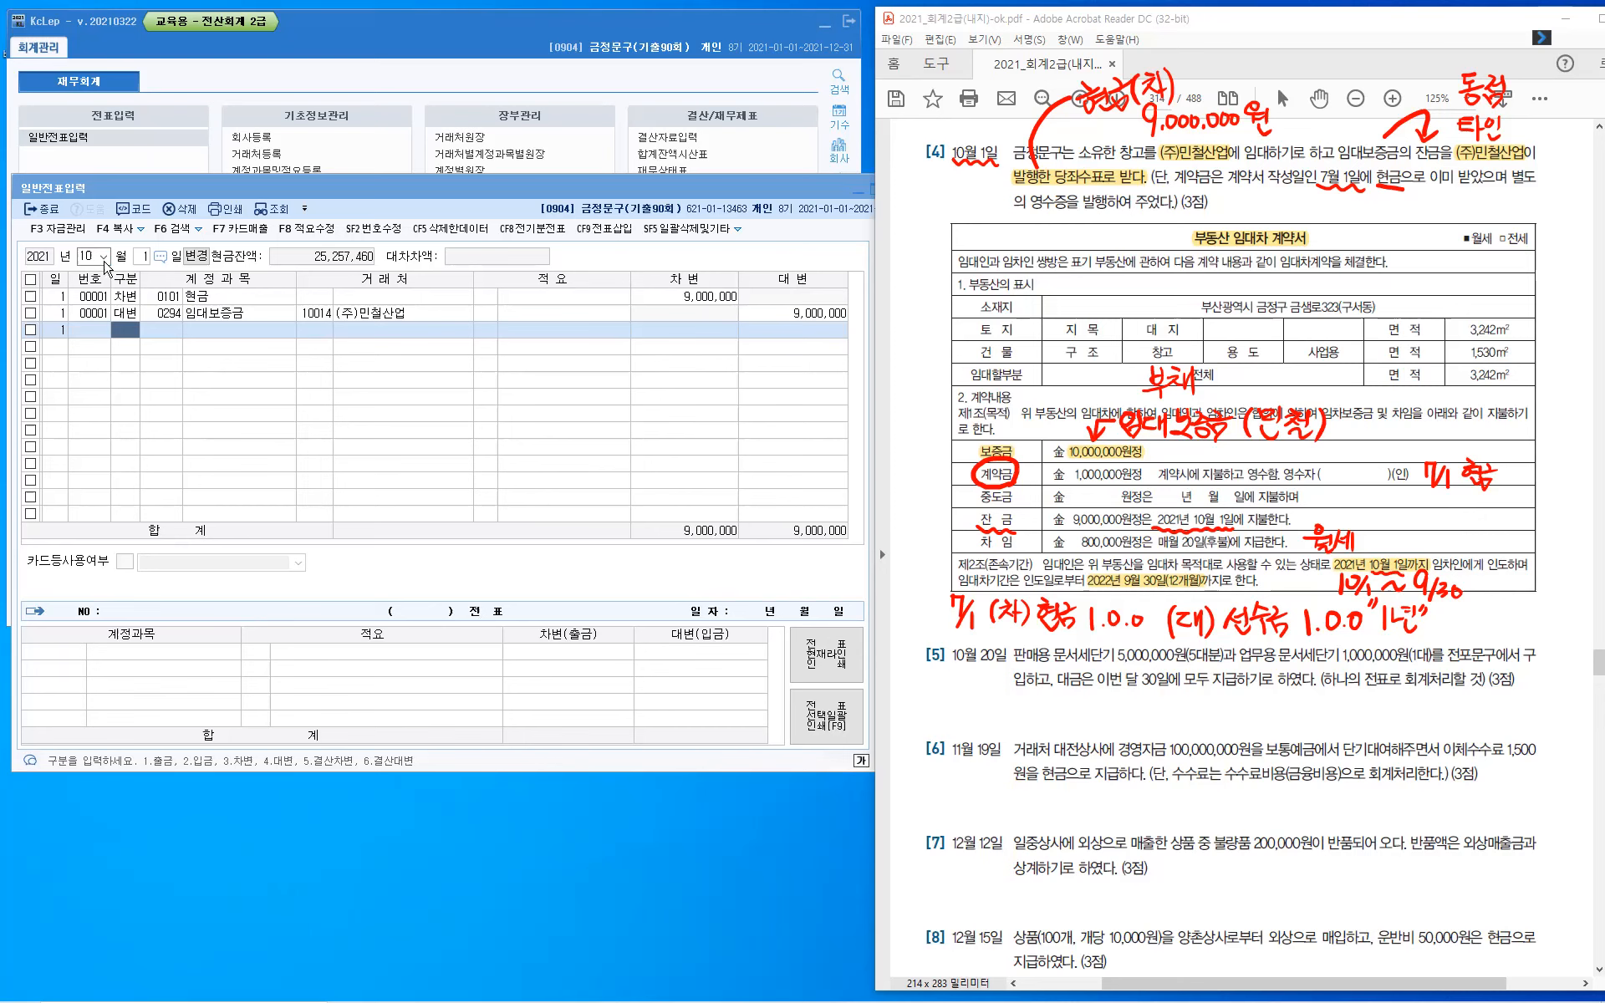
- Display the July 1 vouchers and examine the 선수금 line's account and amount for (주)민철산업
{"action": "left_click", "coordinate": [104, 256]}
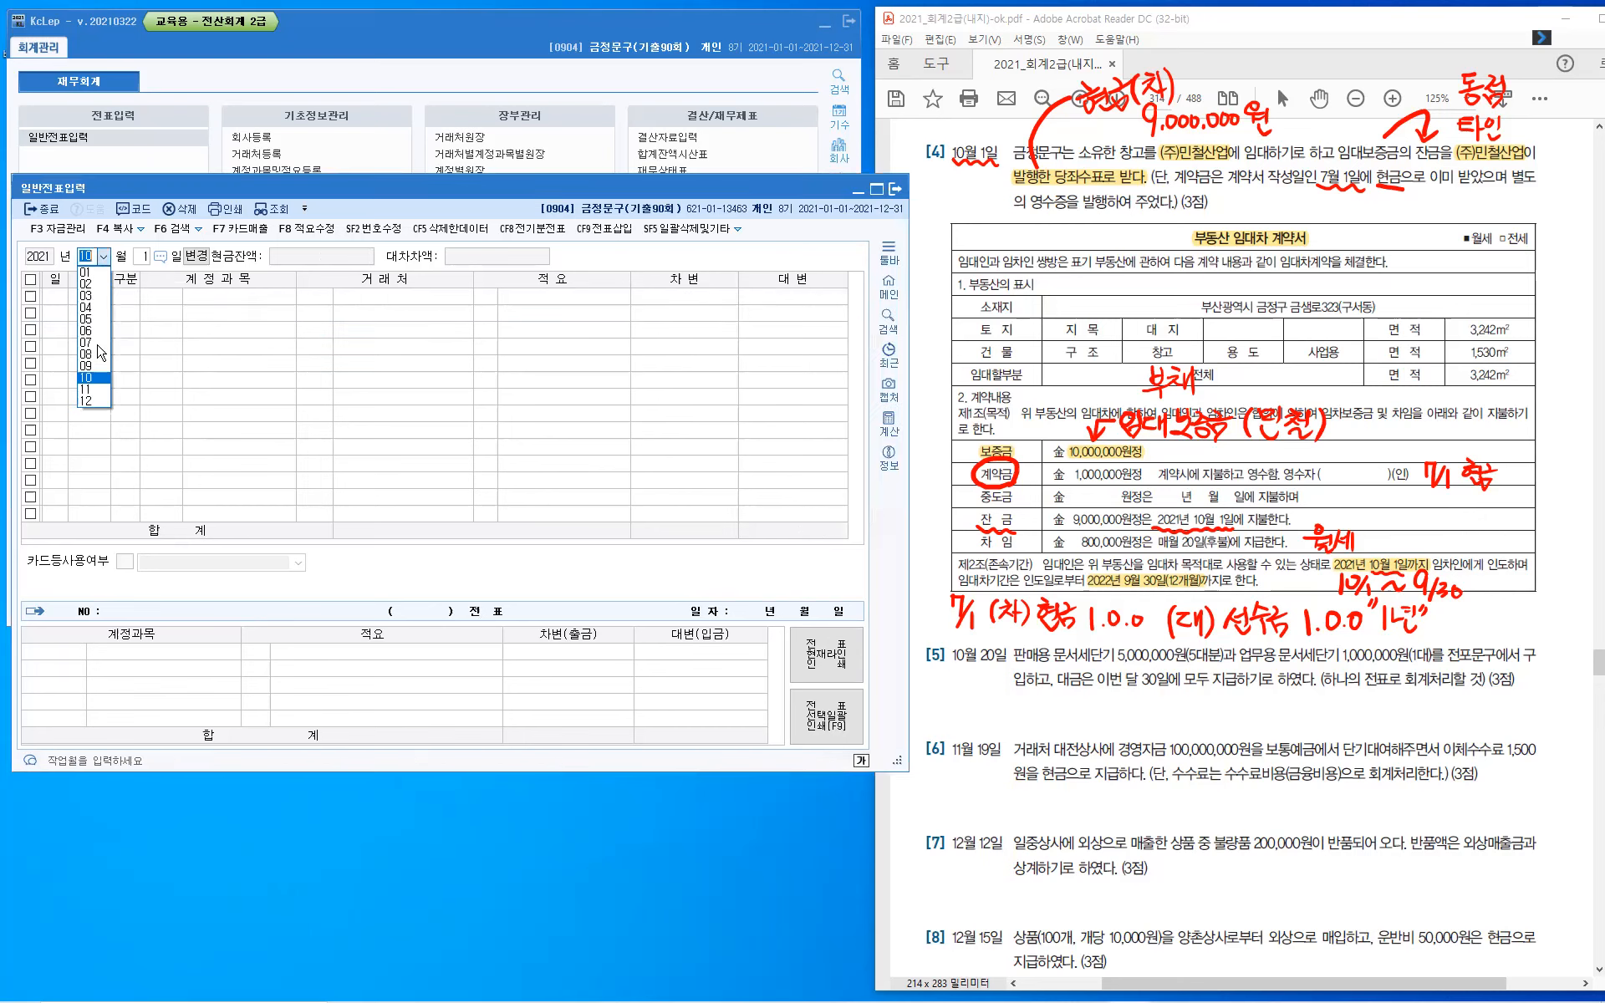
{"action": "left_click", "coordinate": [94, 342]}
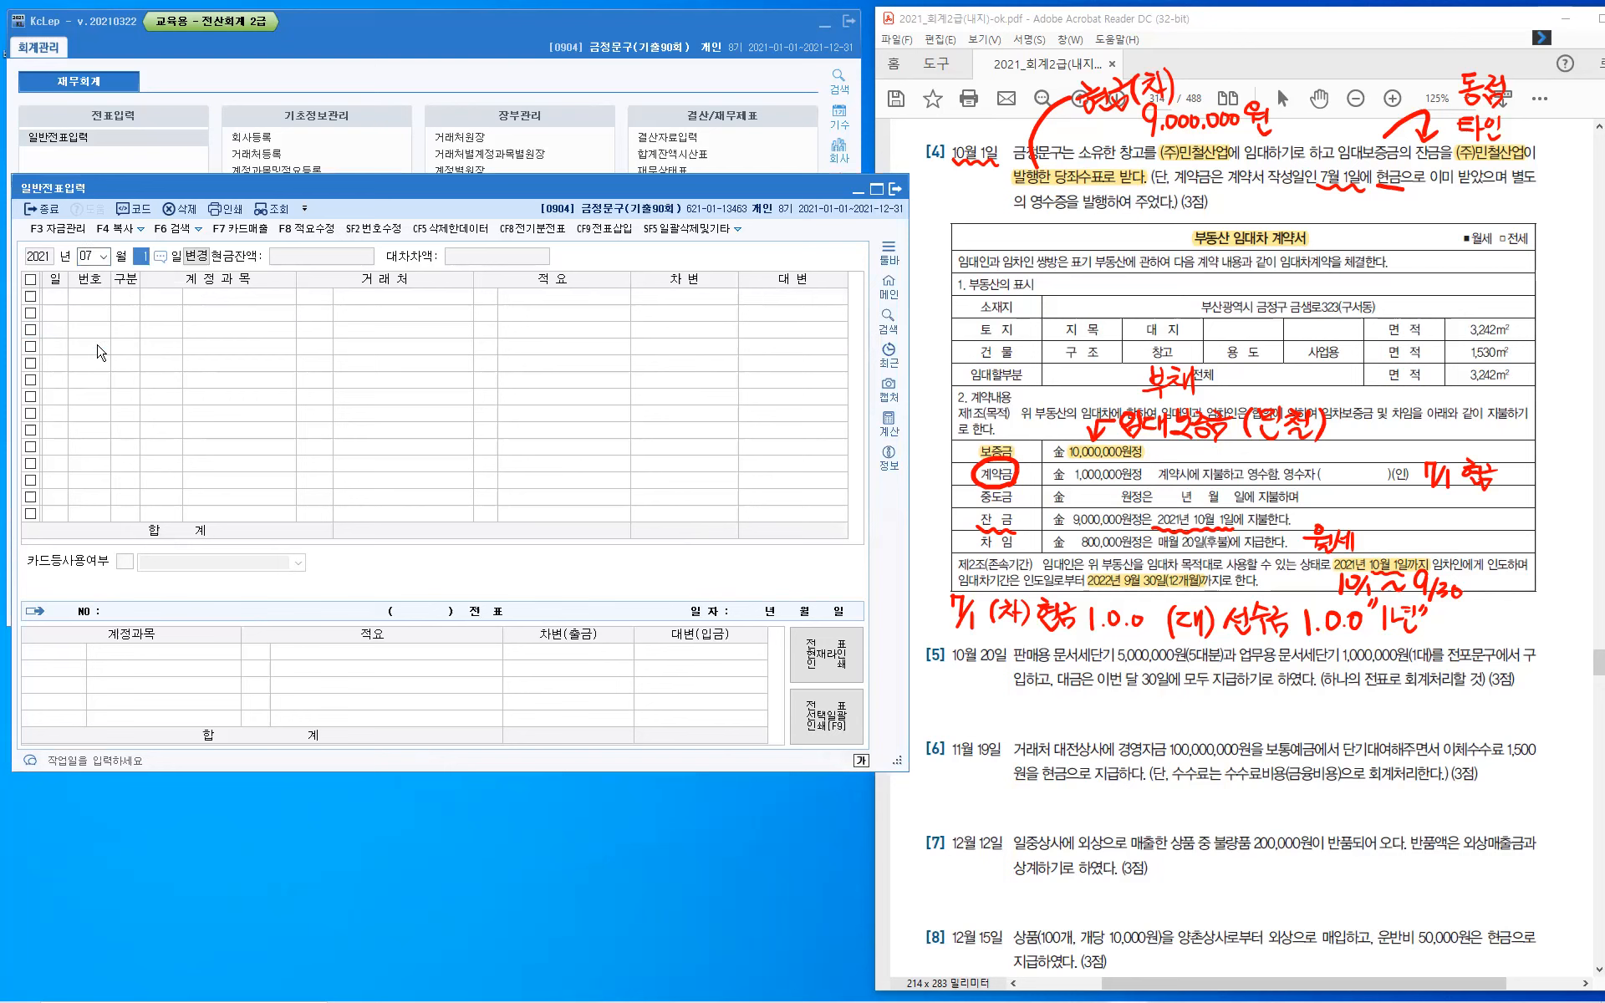
{"action": "key", "text": "Return"}
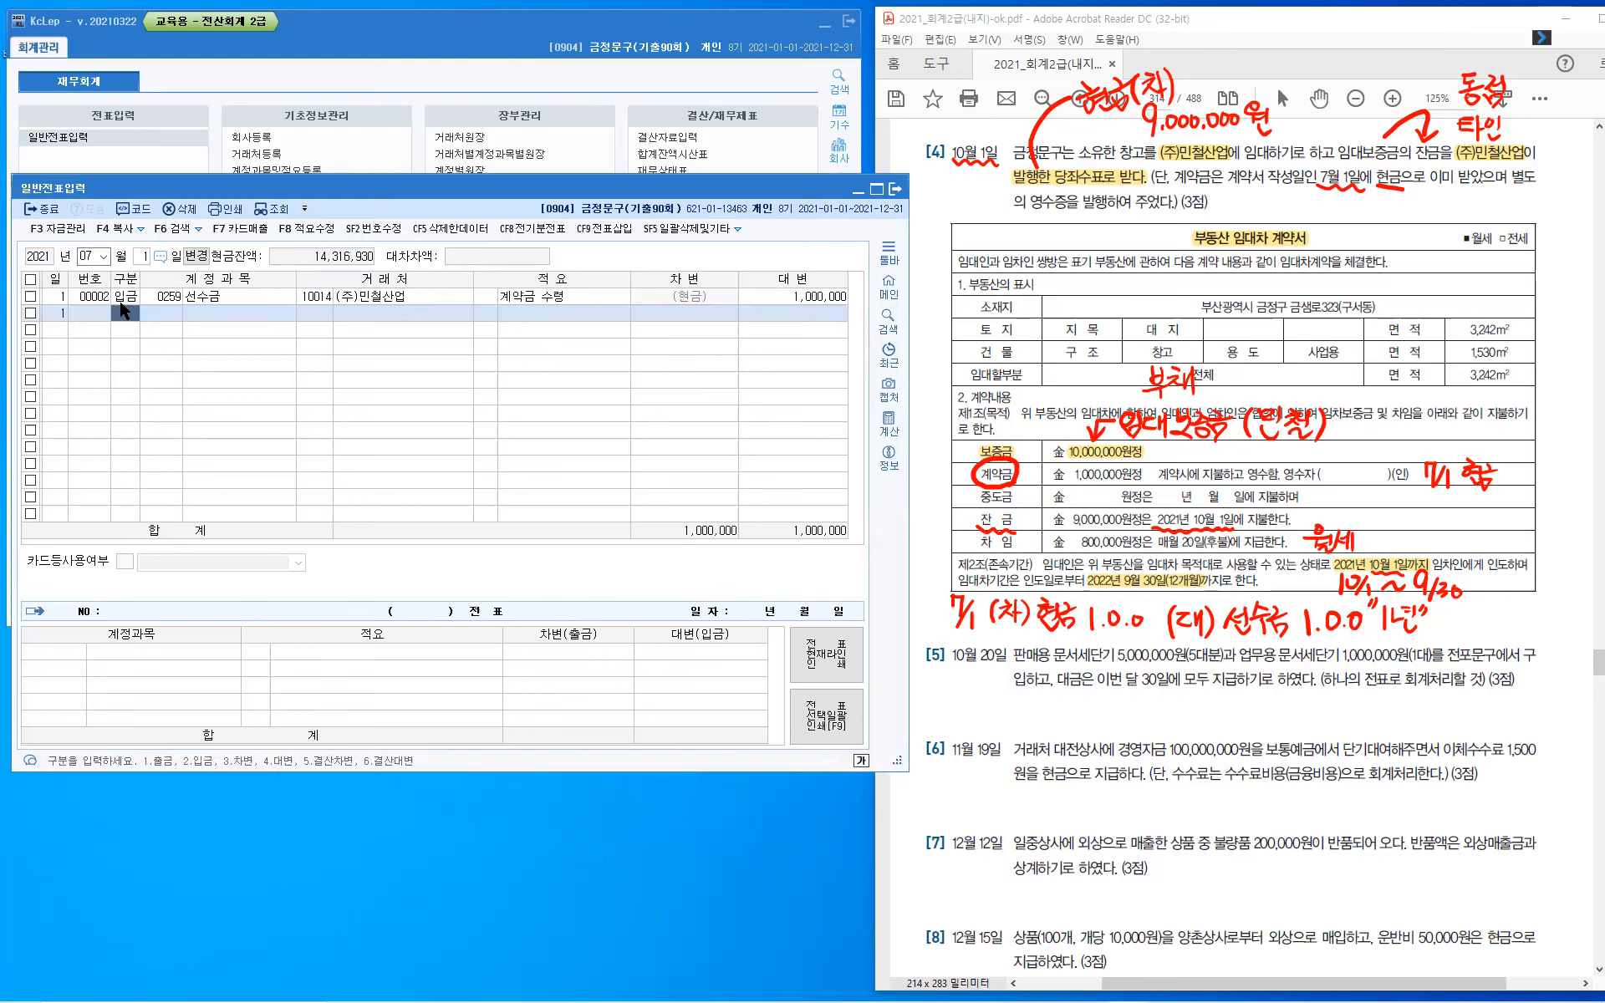
{"action": "left_click", "coordinate": [174, 301]}
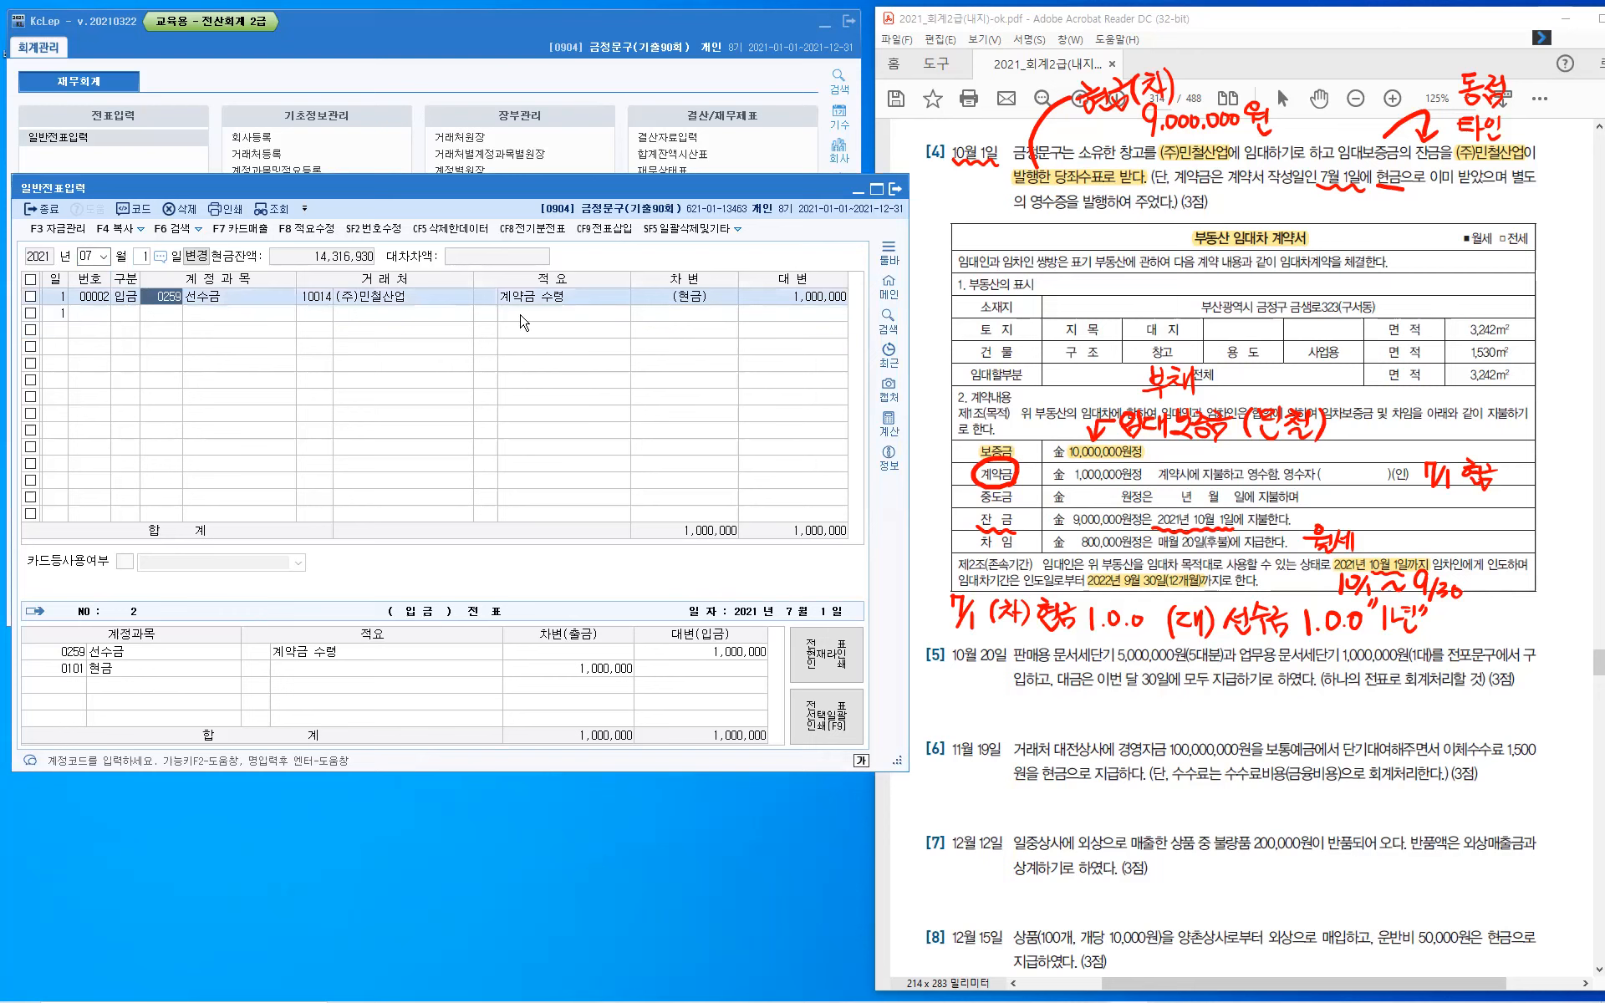
{"action": "left_click", "coordinate": [793, 297]}
- Return the voucher list to October 1
{"action": "left_click", "coordinate": [102, 257]}
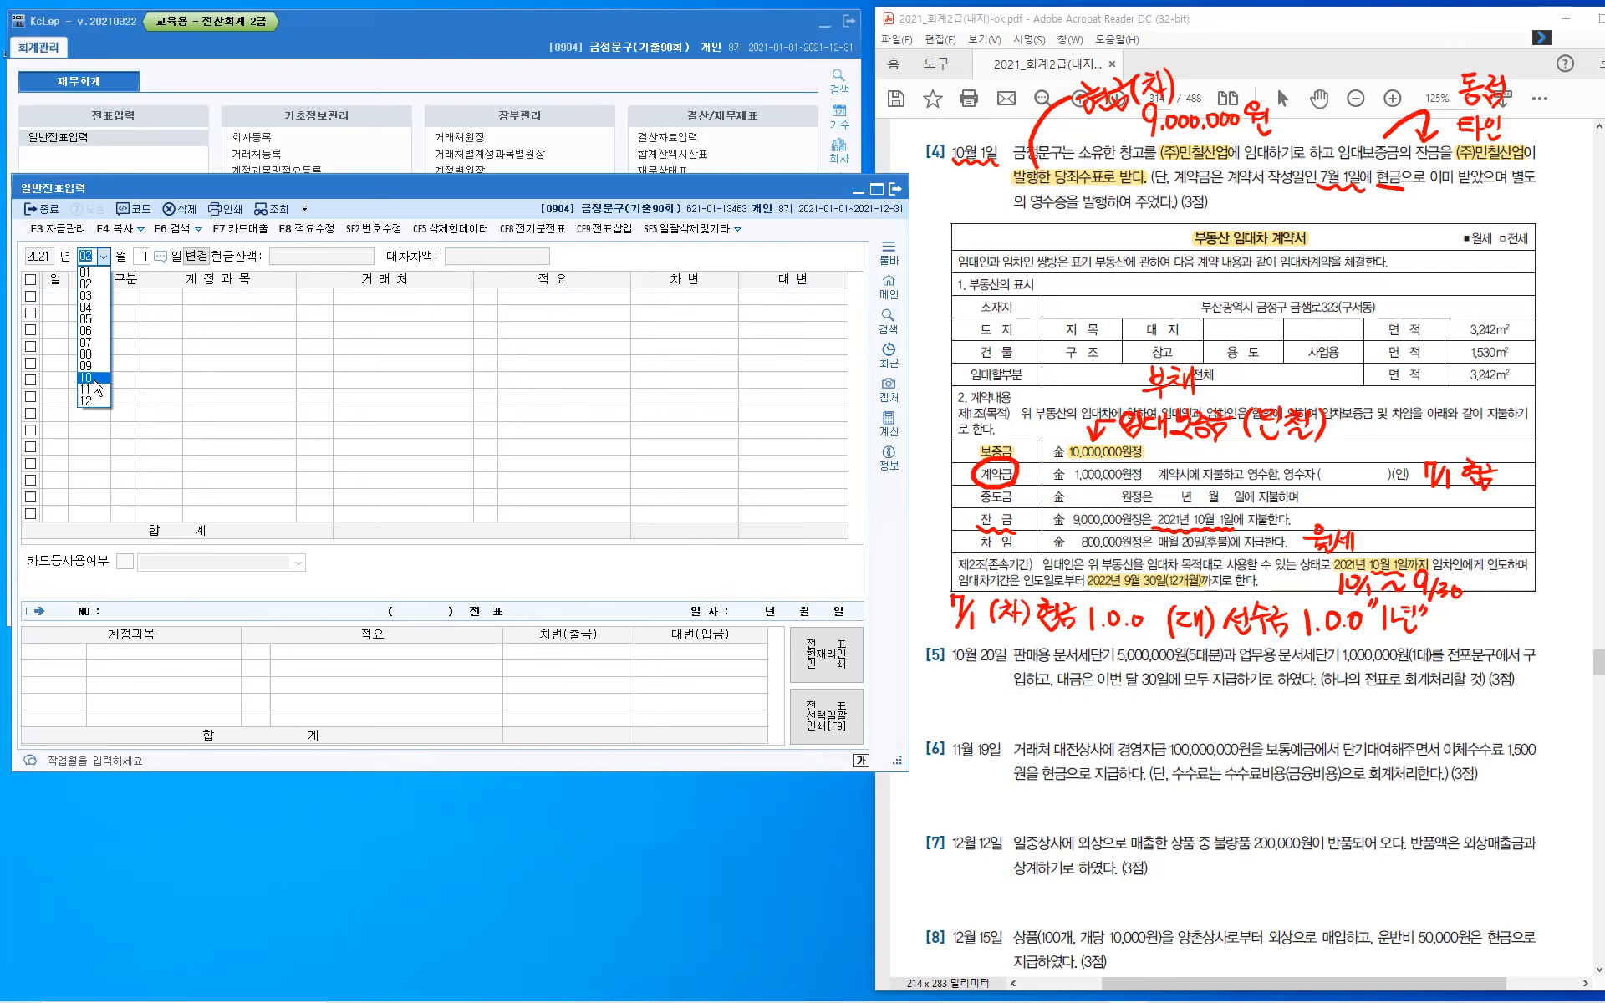
{"action": "left_click", "coordinate": [94, 378]}
{"action": "key", "text": "Return"}
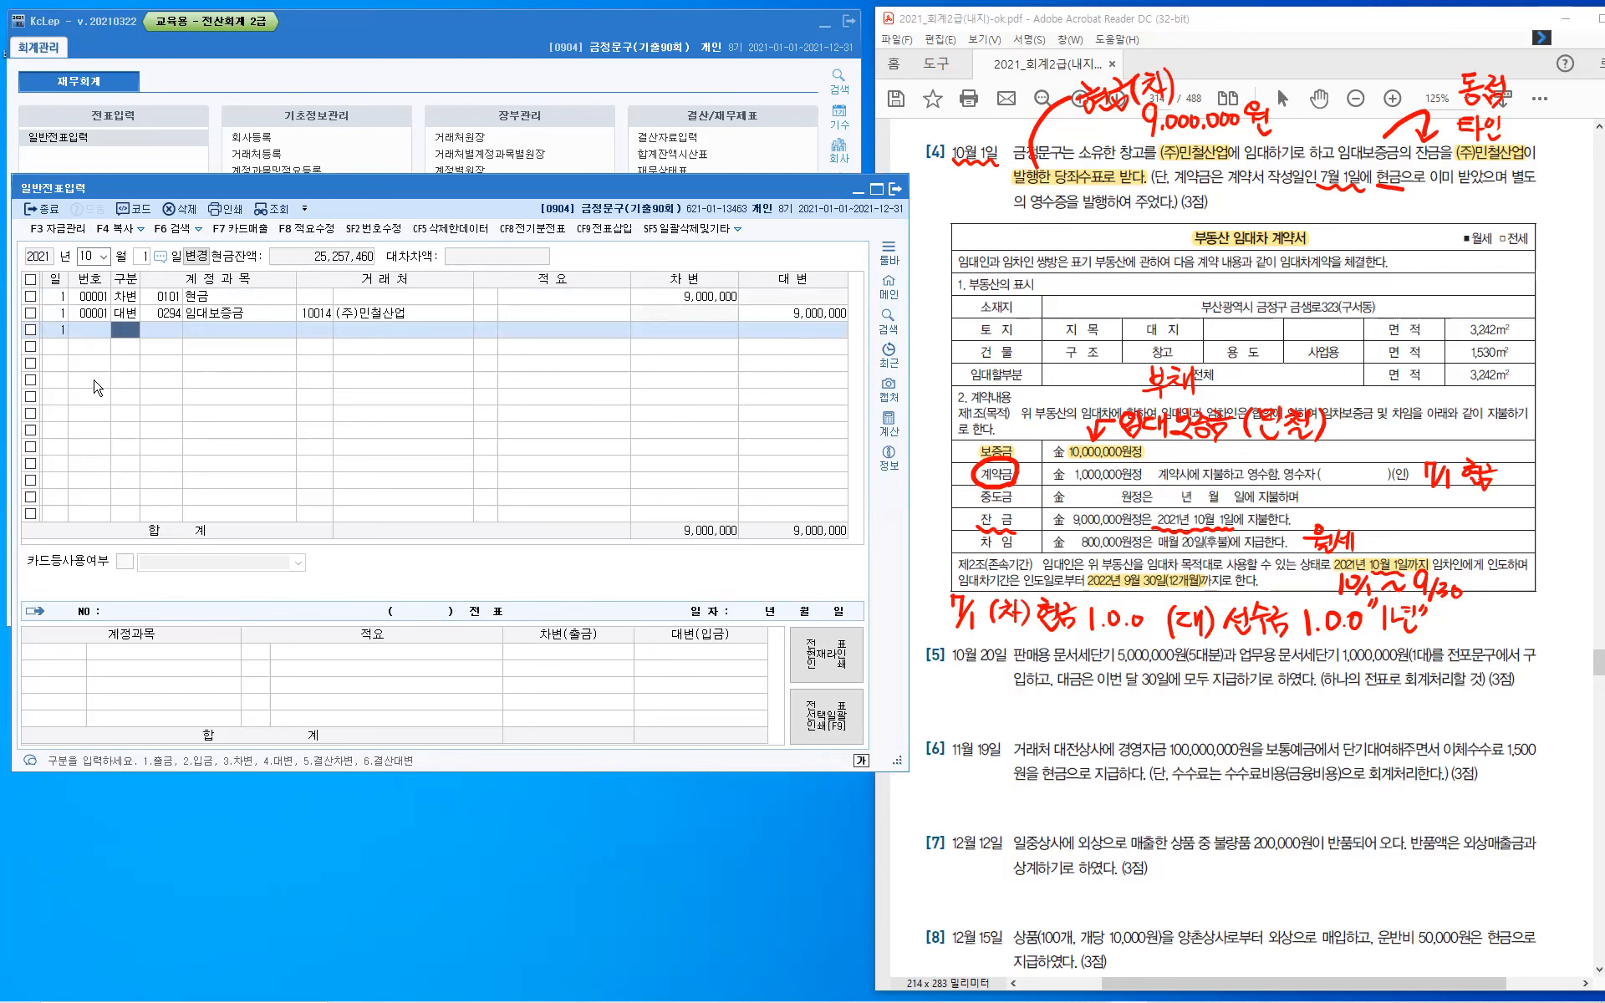
- Set the credit amount of the October 1 임대보증금 line to 10,000,000
{"action": "key", "text": "Up"}
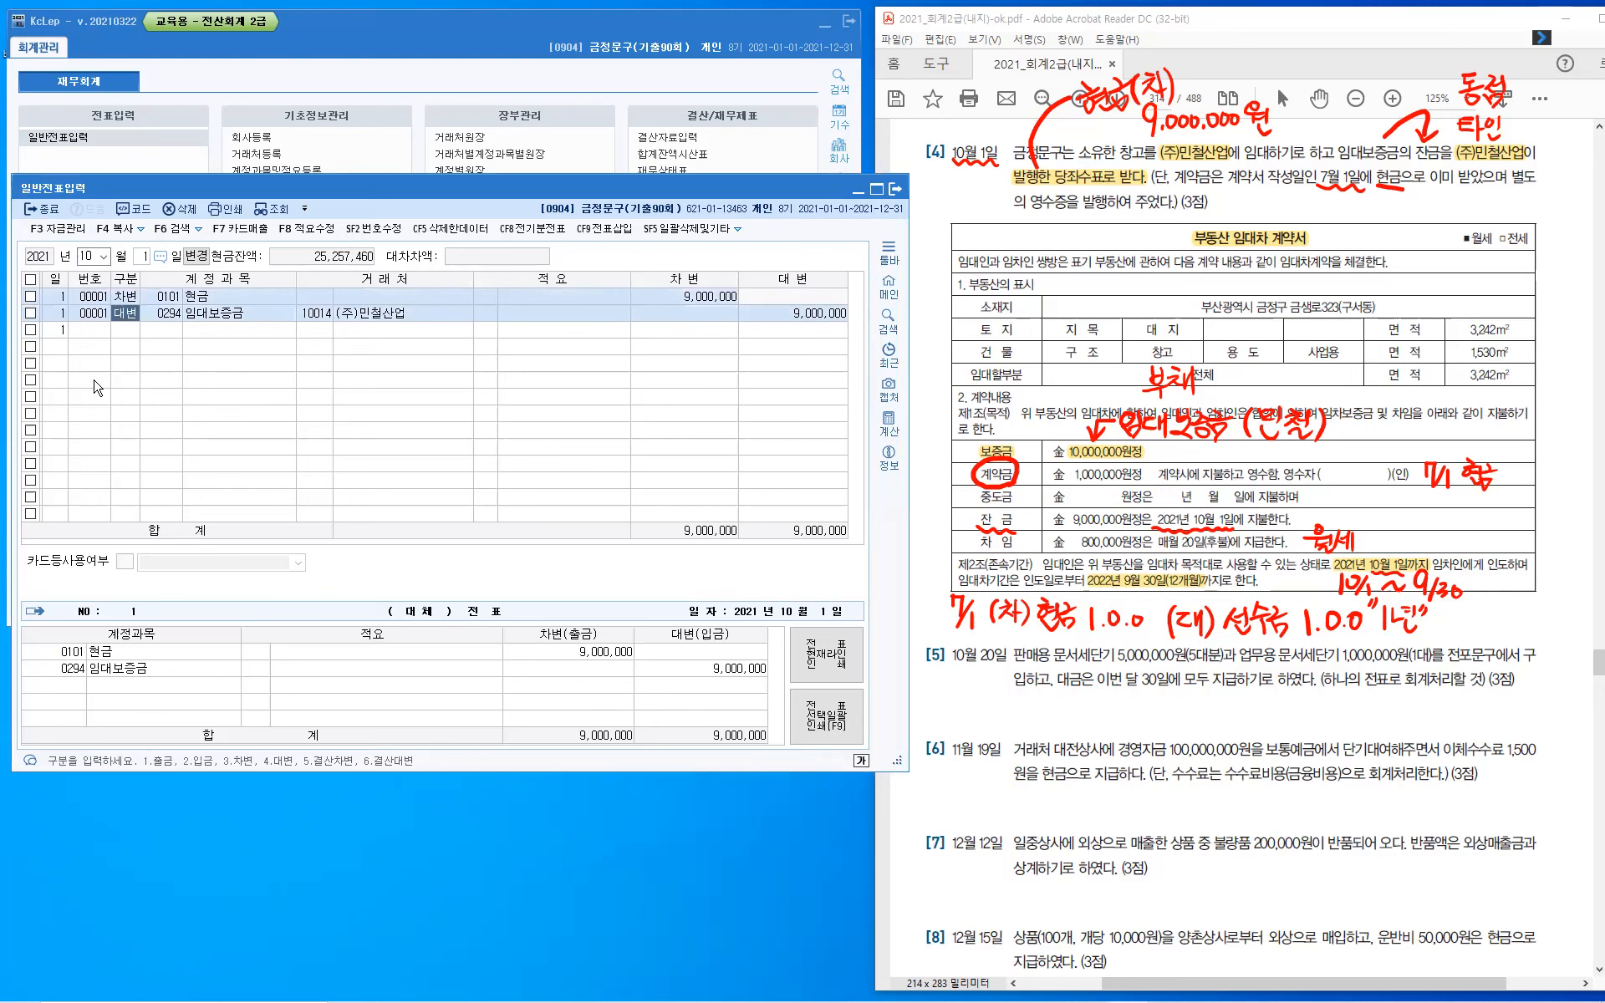
{"action": "key", "text": "Return"}
{"action": "key", "text": "Return"}
{"action": "key", "text": "Return"}
{"action": "key", "text": "Return"}
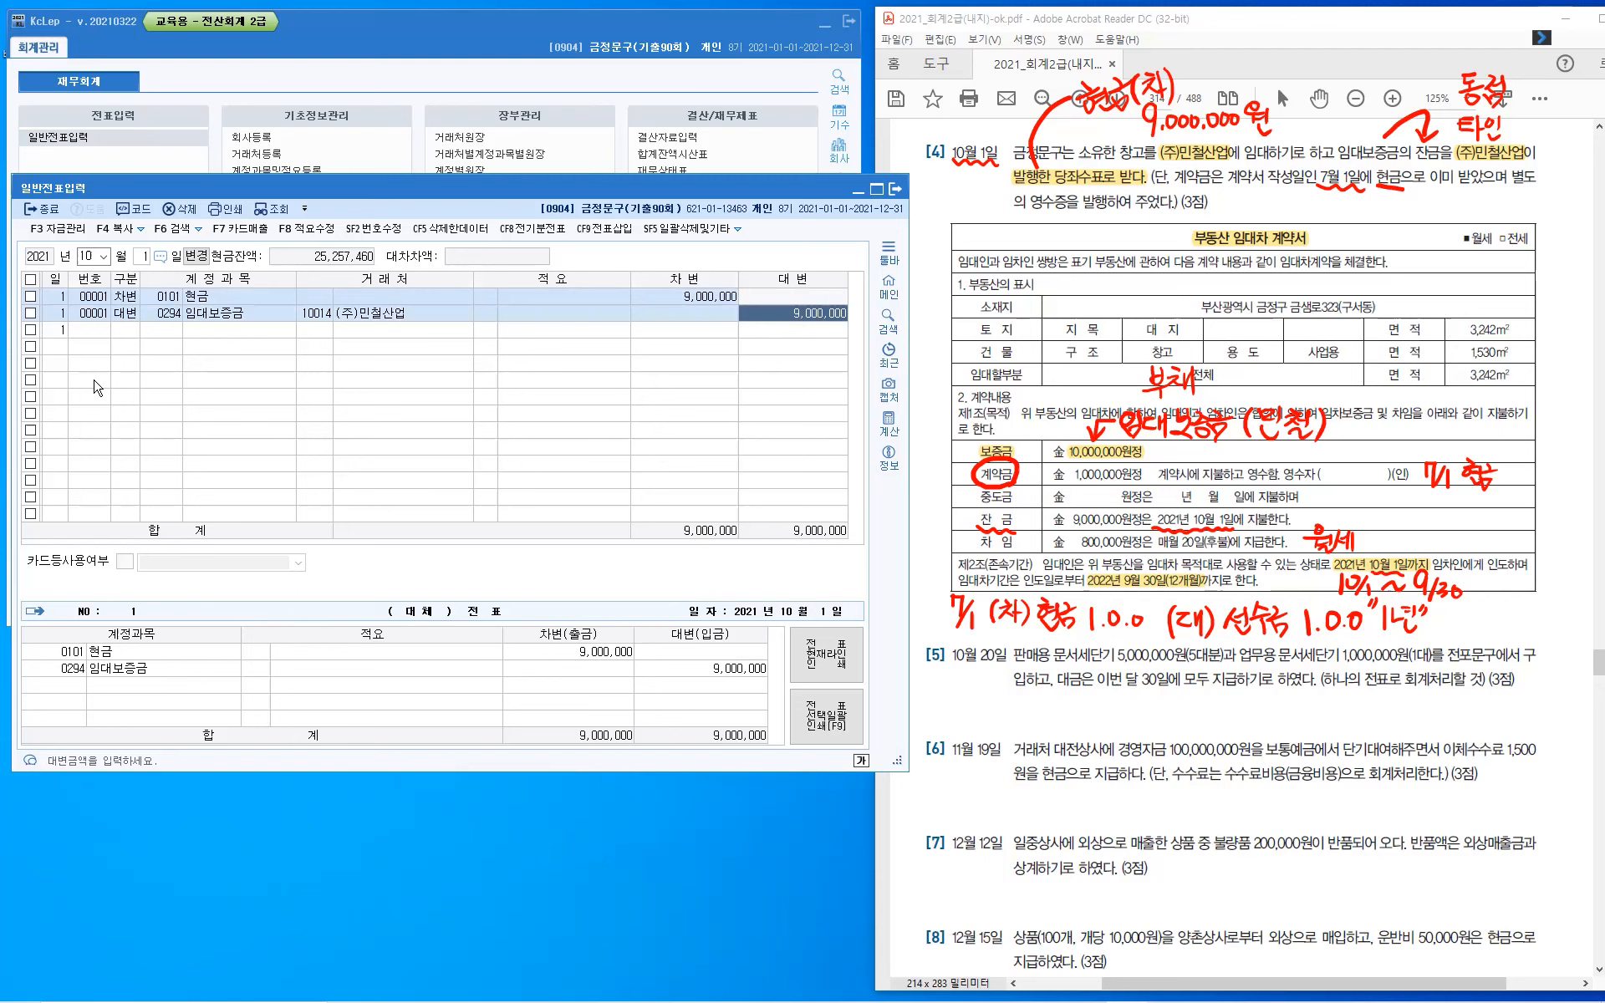
{"action": "type", "text": "10,000,000"}
{"action": "key", "text": "Return"}
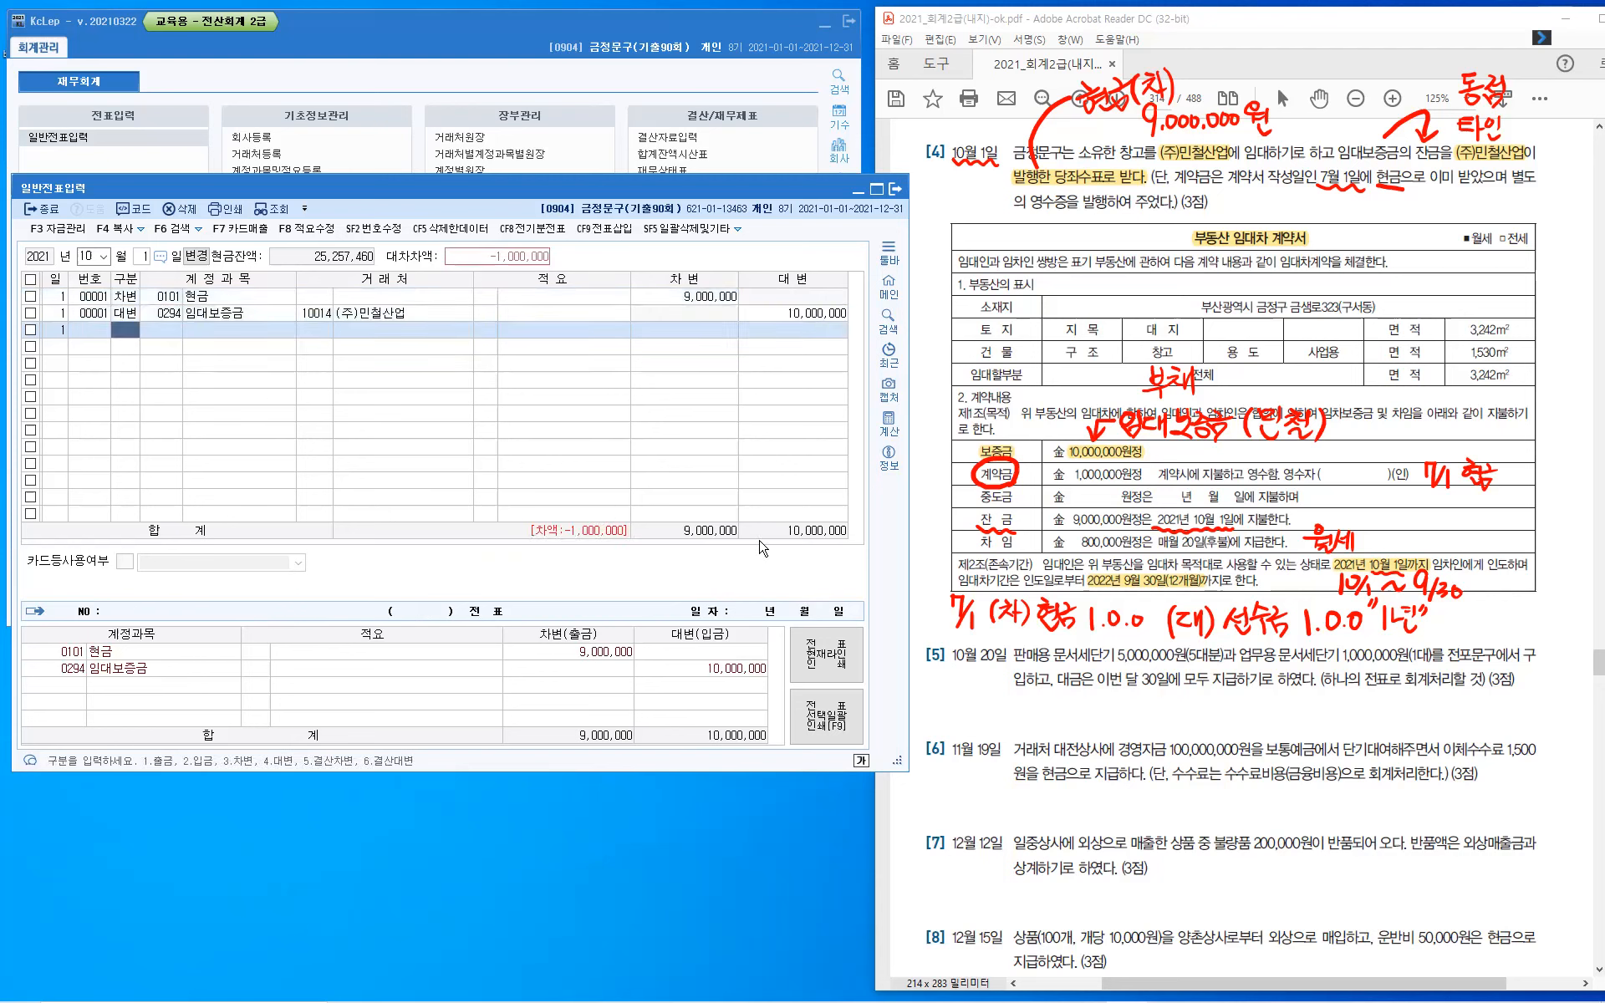
- Add a debit line to the October 1 voucher for account 0259 선수금 with (주)민철산업 and 1,000,000
{"action": "left_click", "coordinate": [591, 539]}
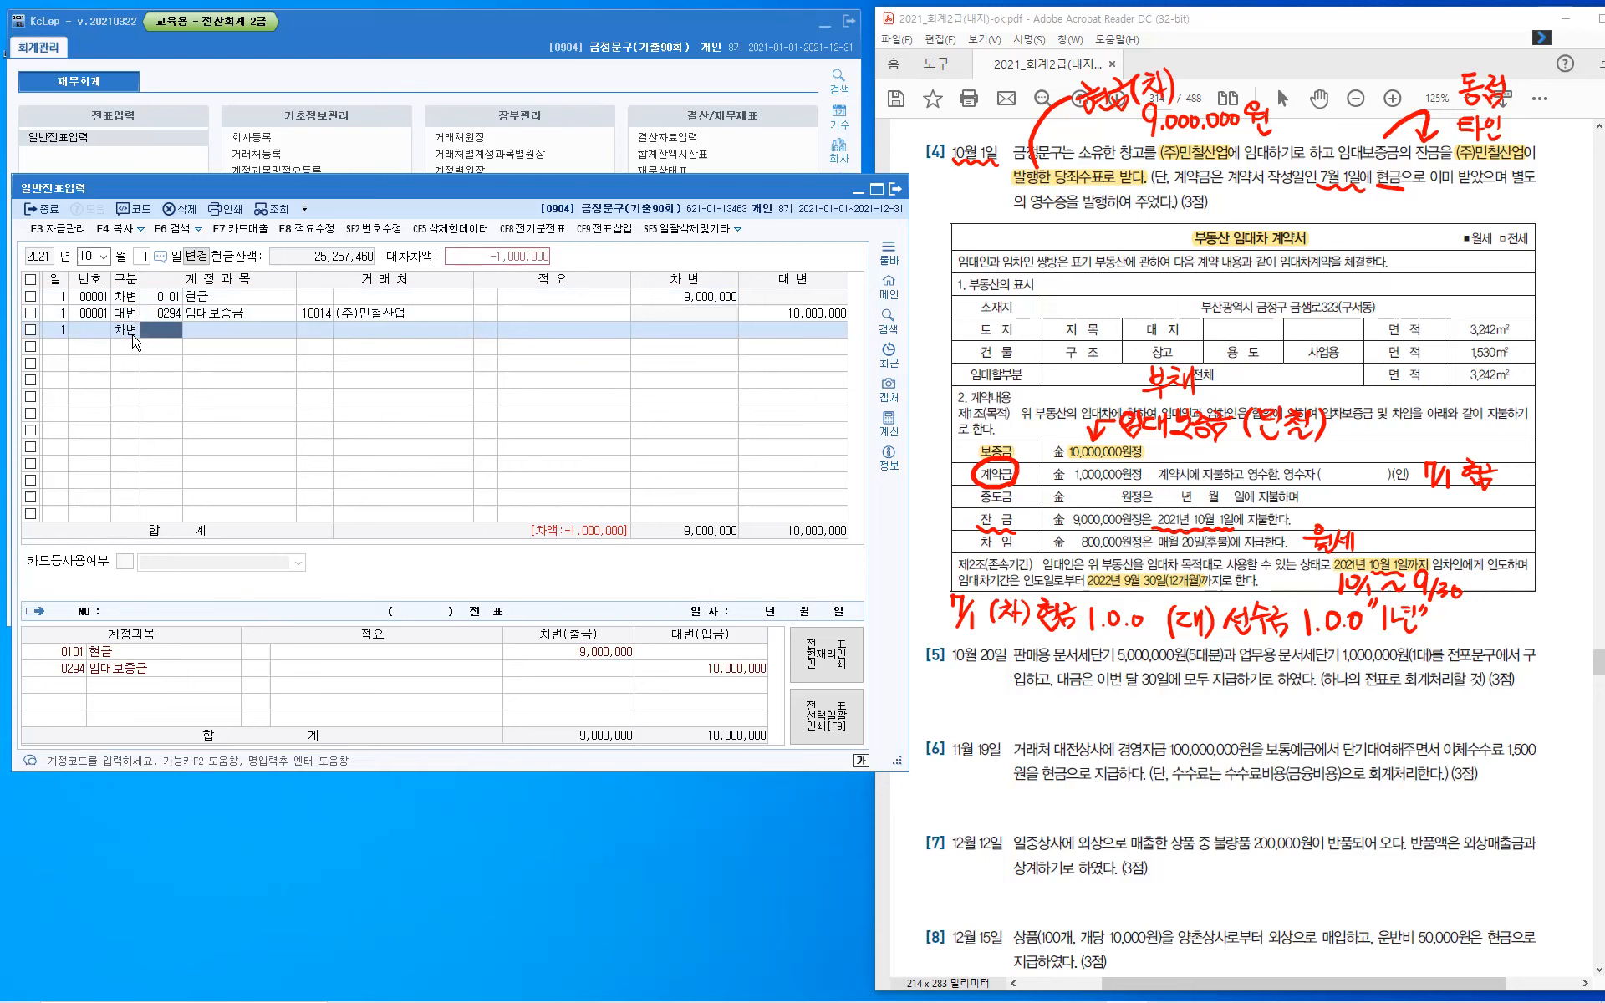
{"action": "type", "text": "259"}
{"action": "key", "text": "Return"}
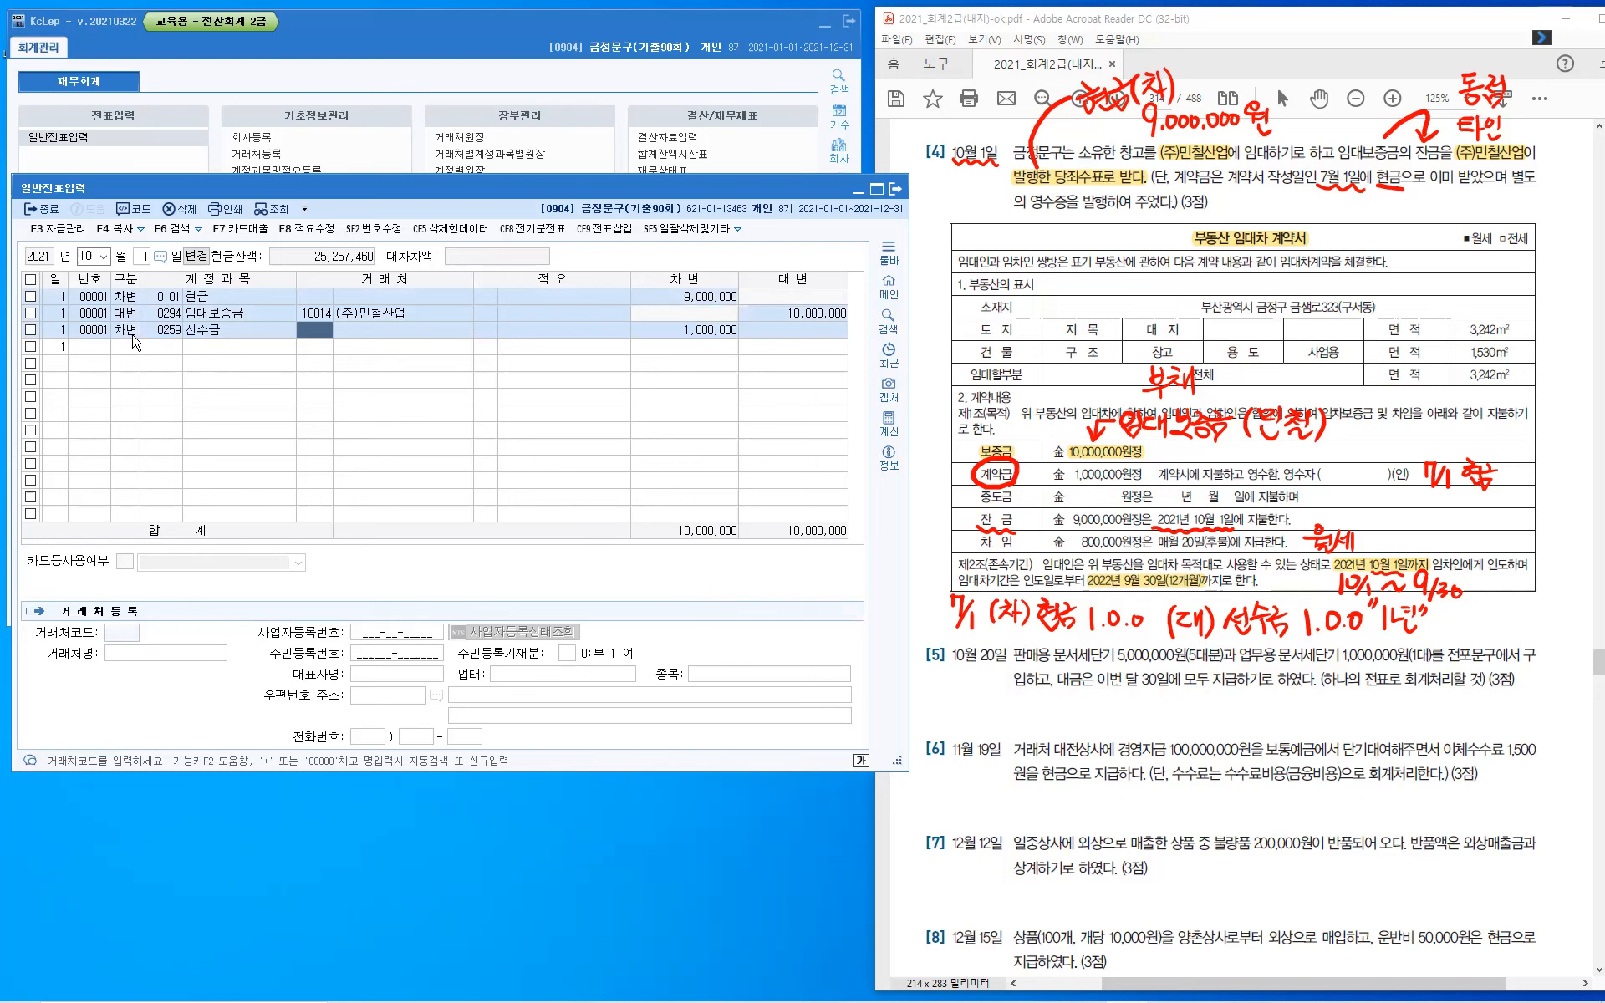
{"action": "key", "text": "plus"}
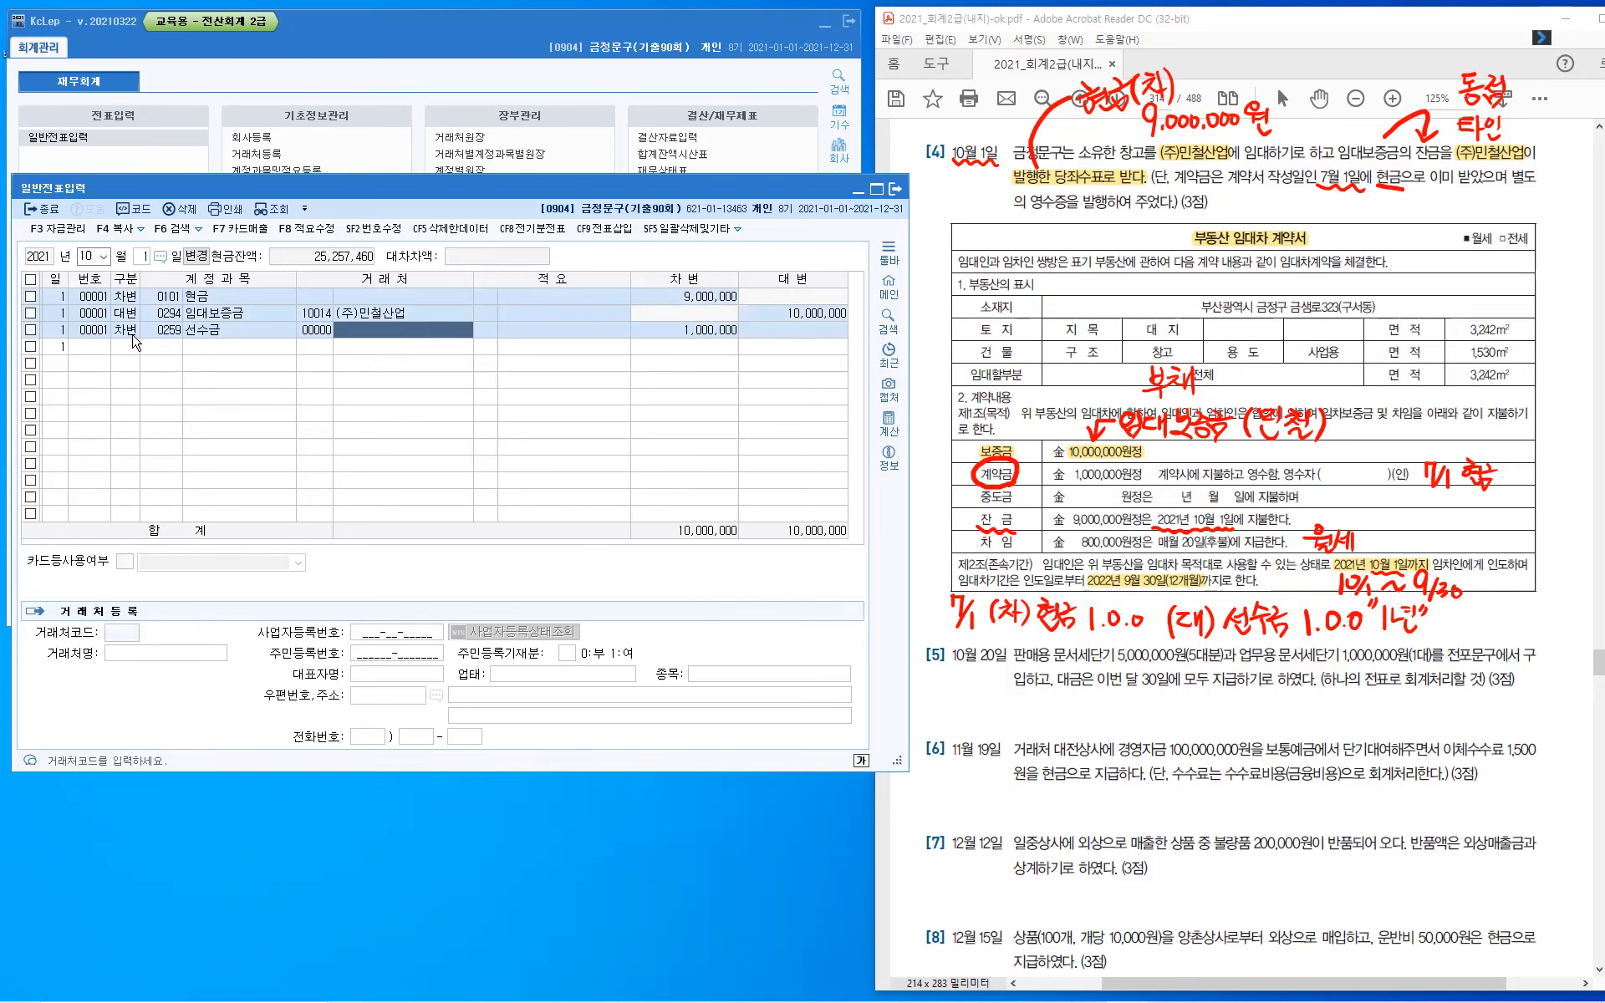
{"action": "key", "text": "Return"}
{"action": "key", "text": "Return"}
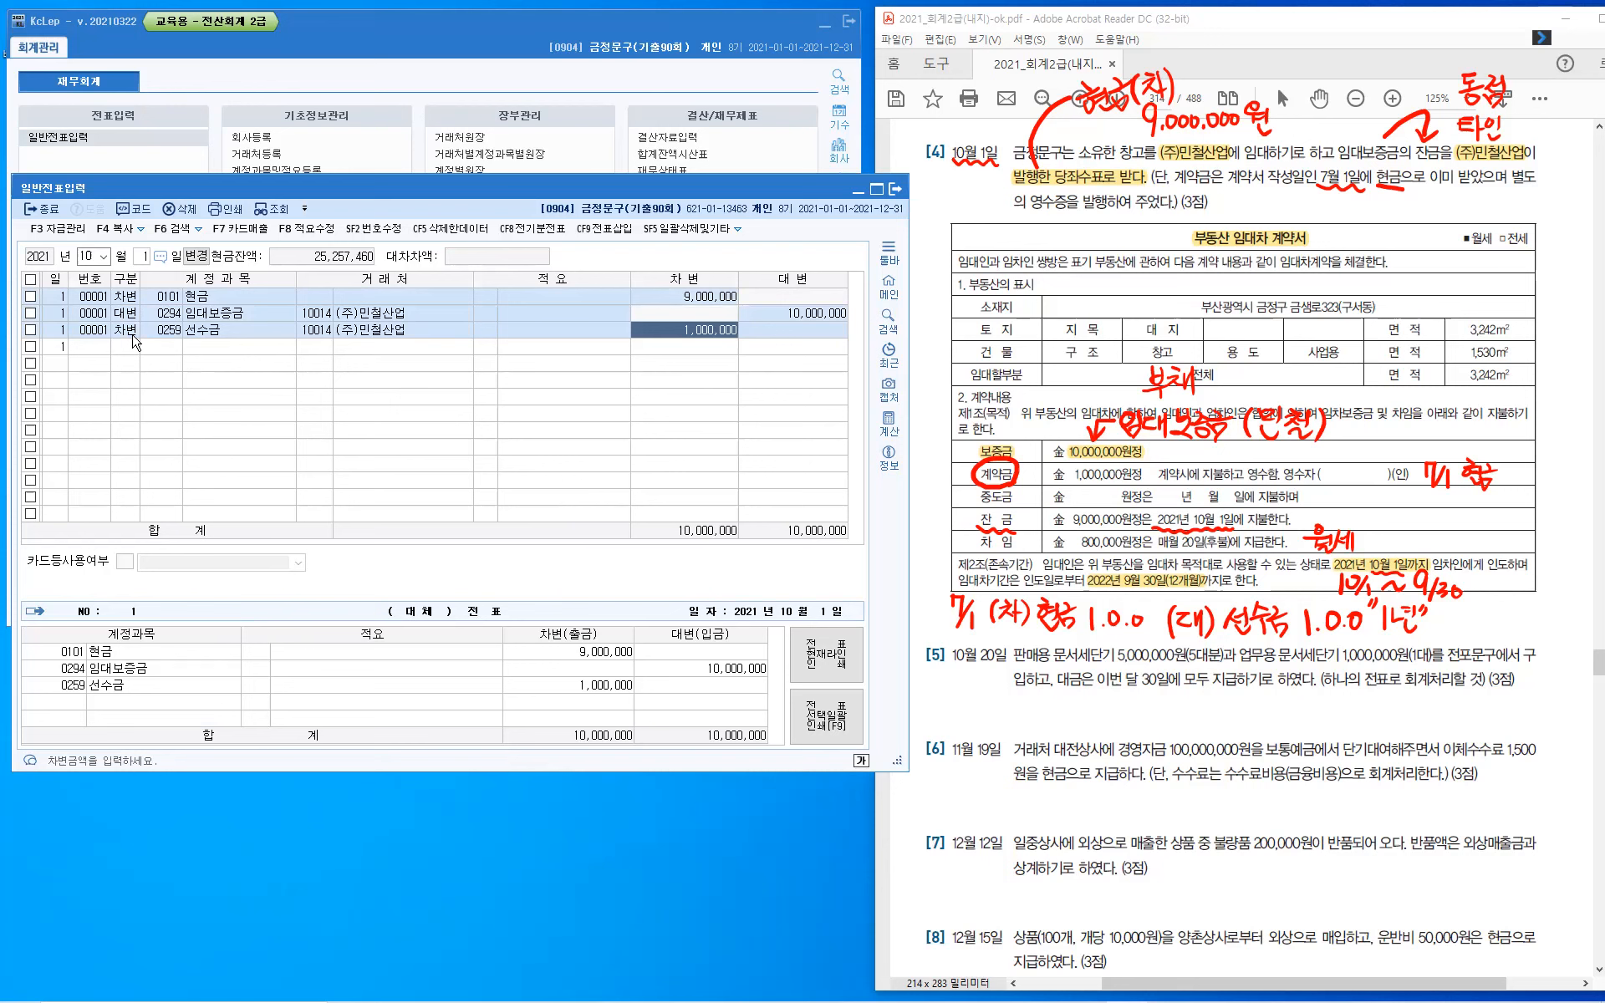
{"action": "key", "text": "Return"}
{"action": "left_click", "coordinate": [133, 334]}
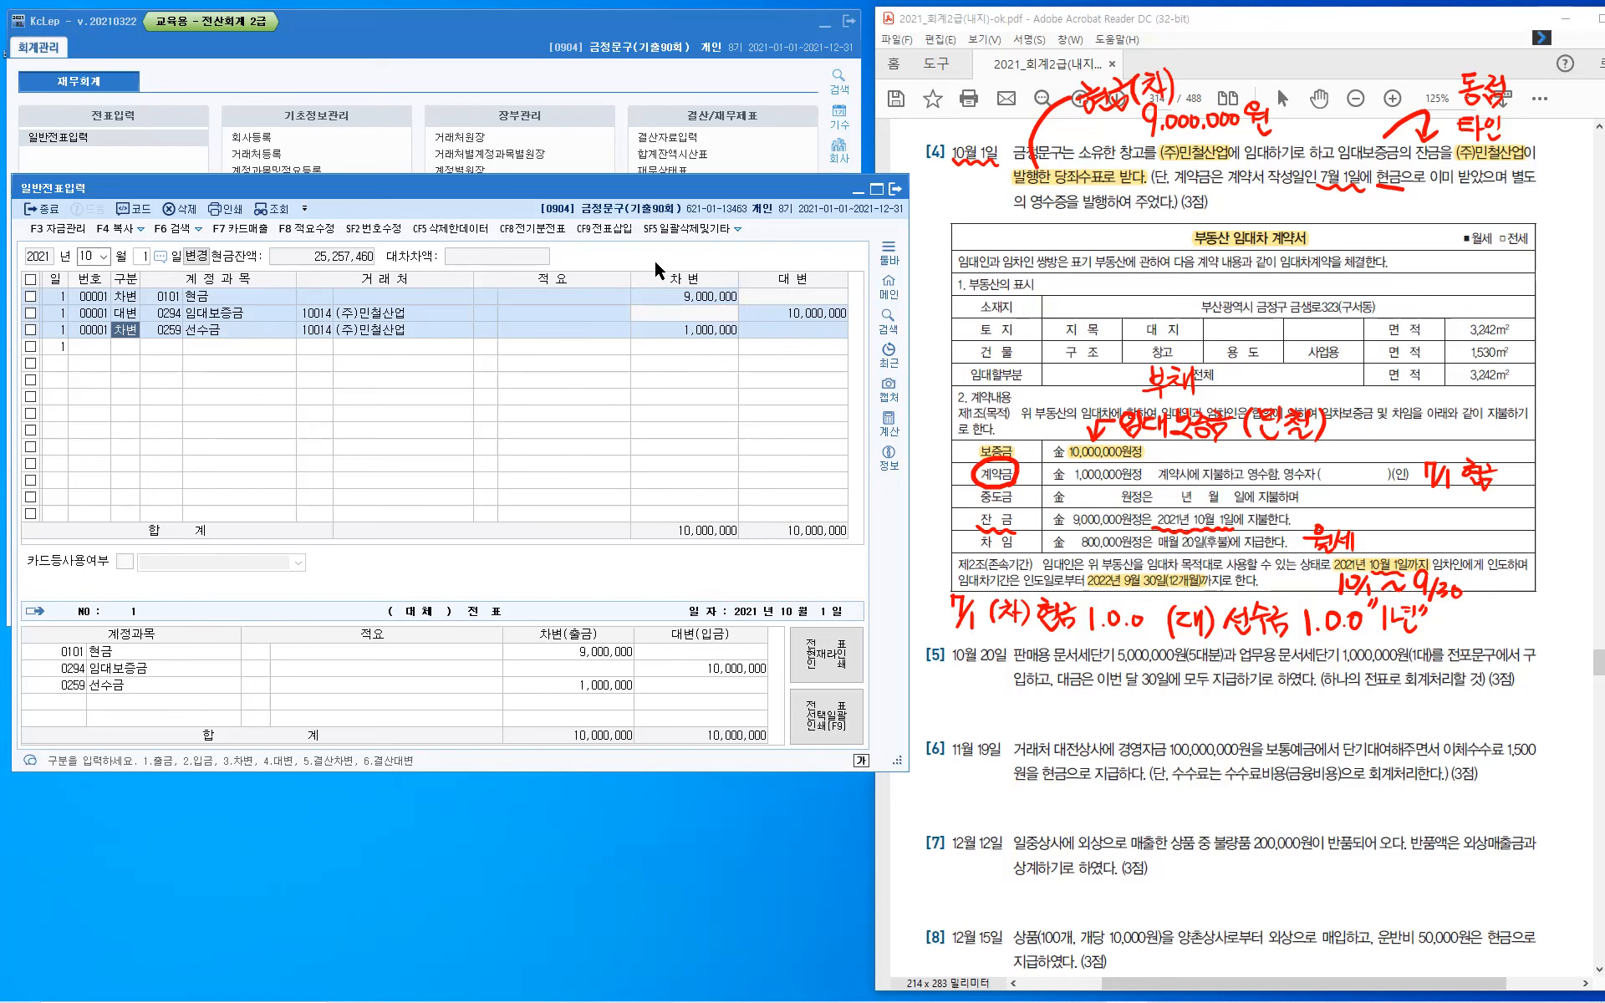
{"action": "left_click", "coordinate": [735, 232]}
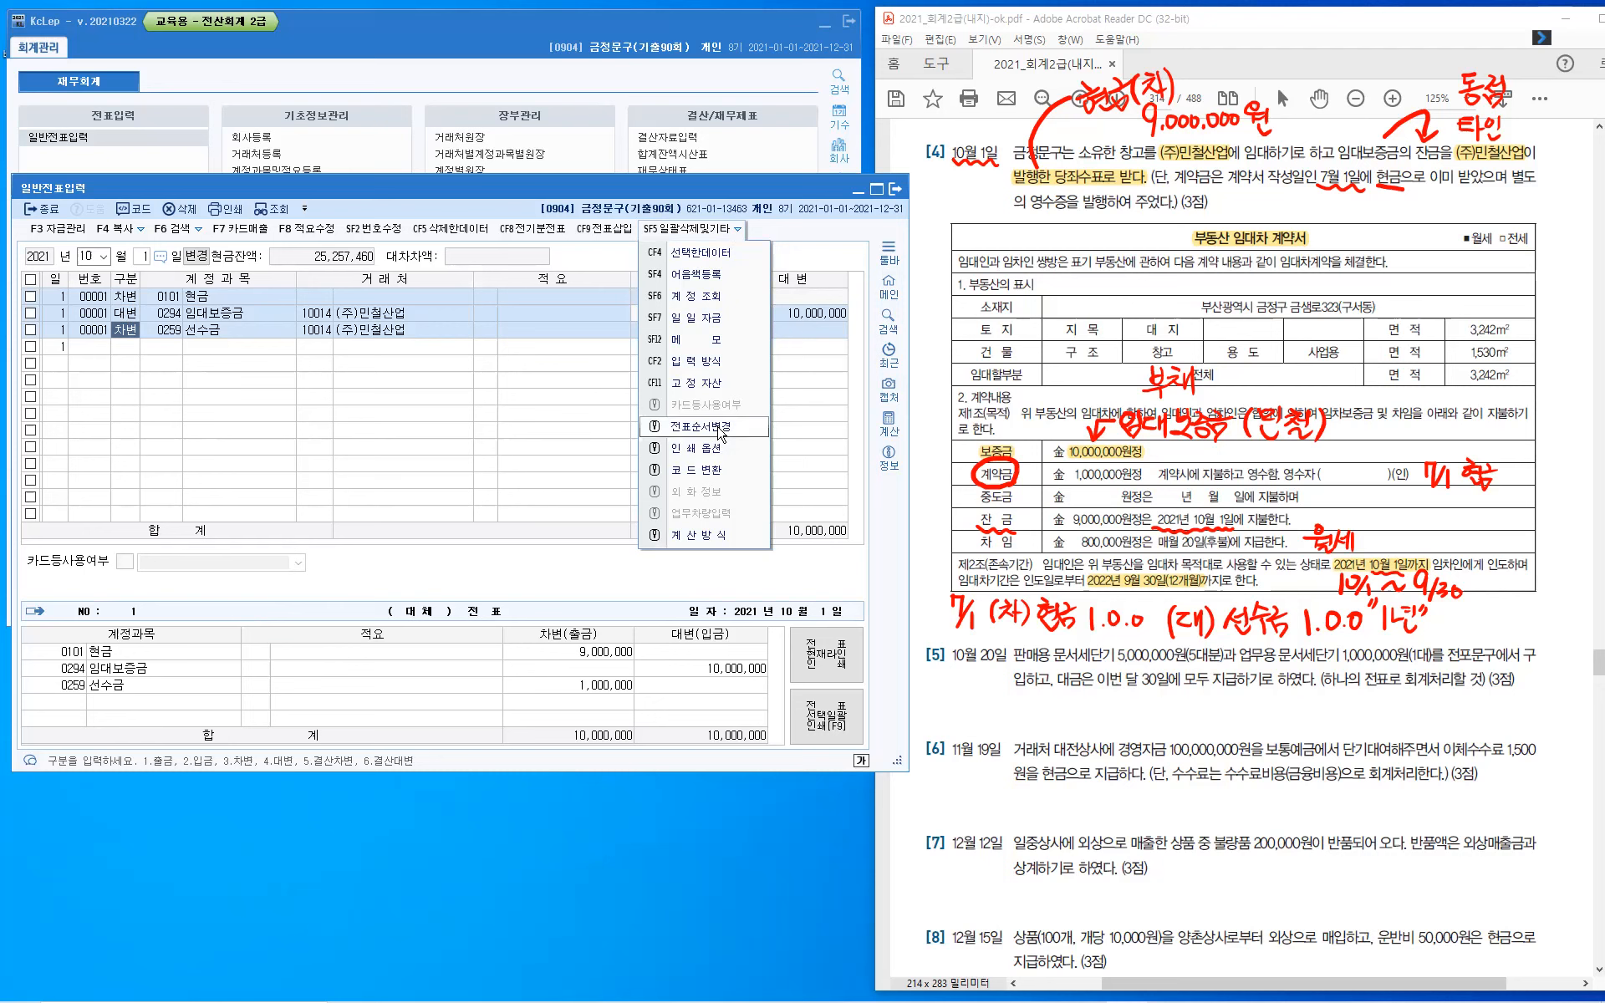
{"action": "left_click", "coordinate": [720, 428]}
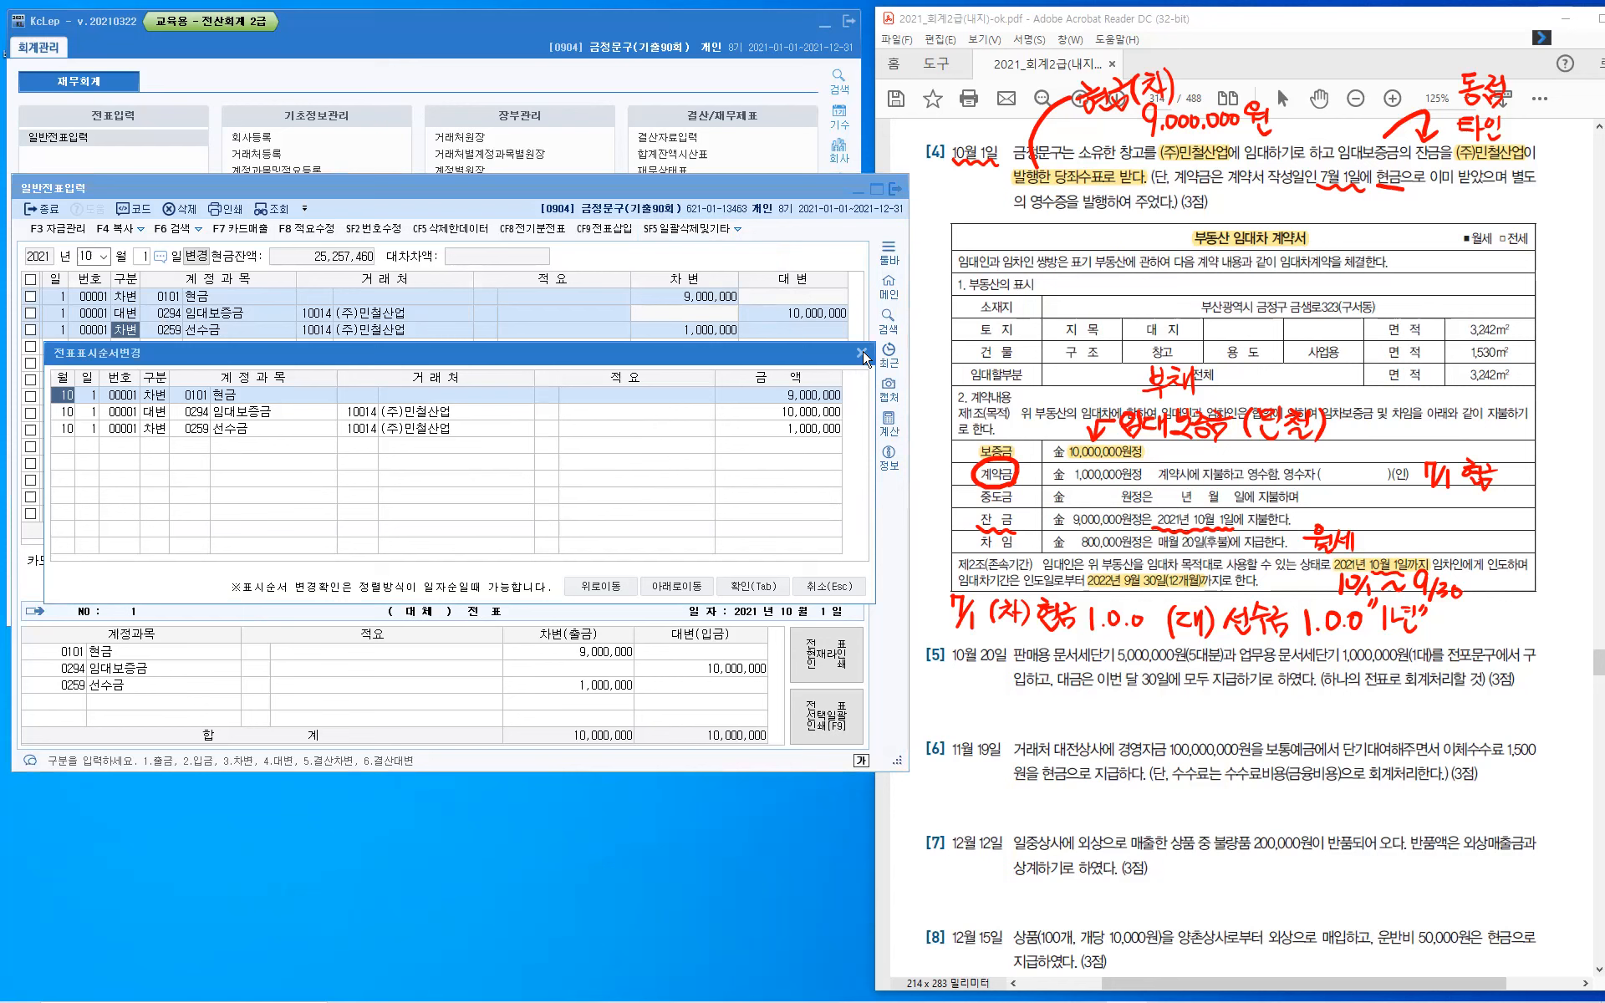
{"action": "key", "text": "Escape"}
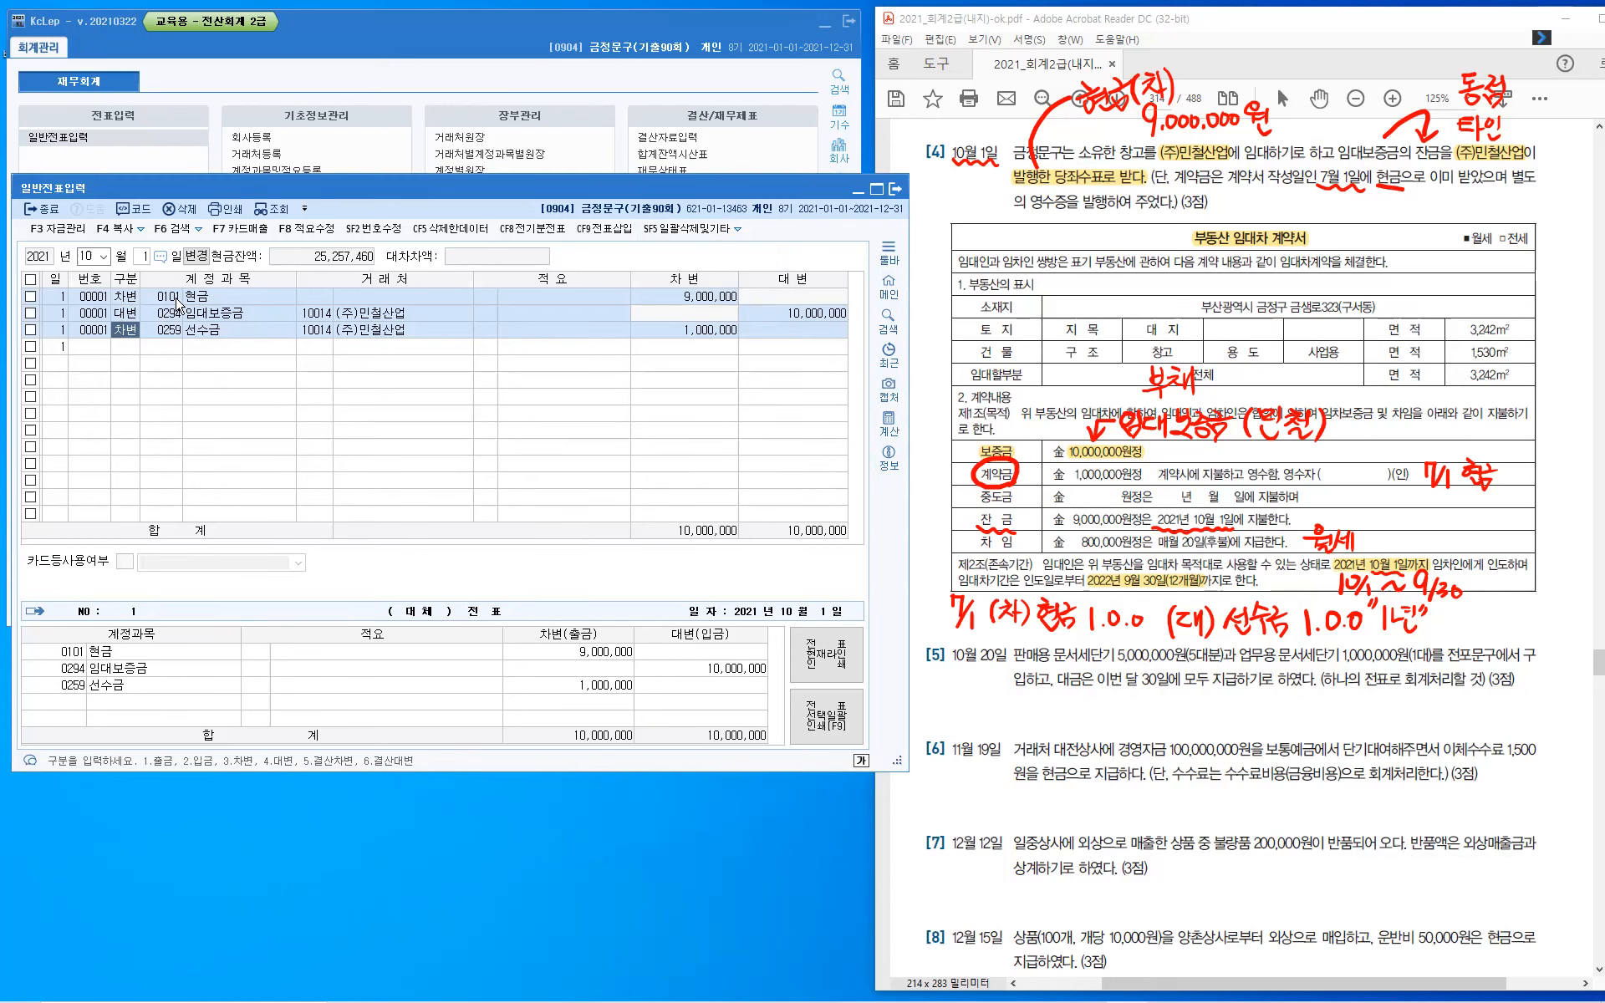
- Reorder the October 1 voucher lines so the 선수금 debit comes before the 임대보증금 credit
{"action": "left_click", "coordinate": [738, 231]}
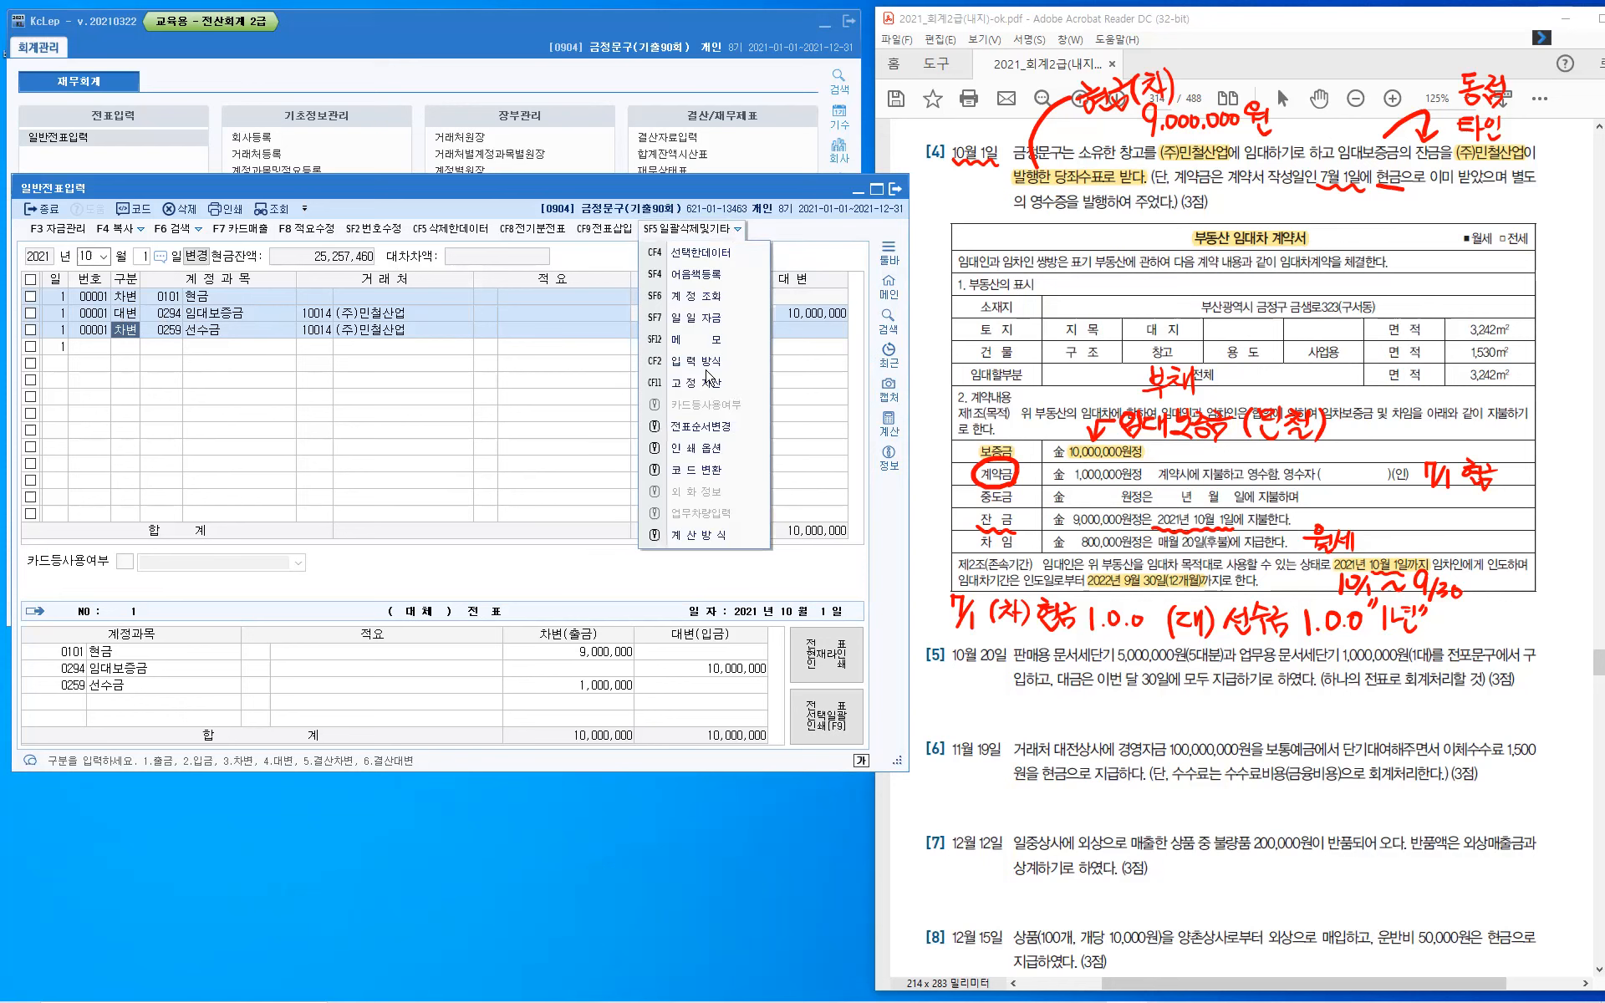
{"action": "left_click", "coordinate": [724, 427]}
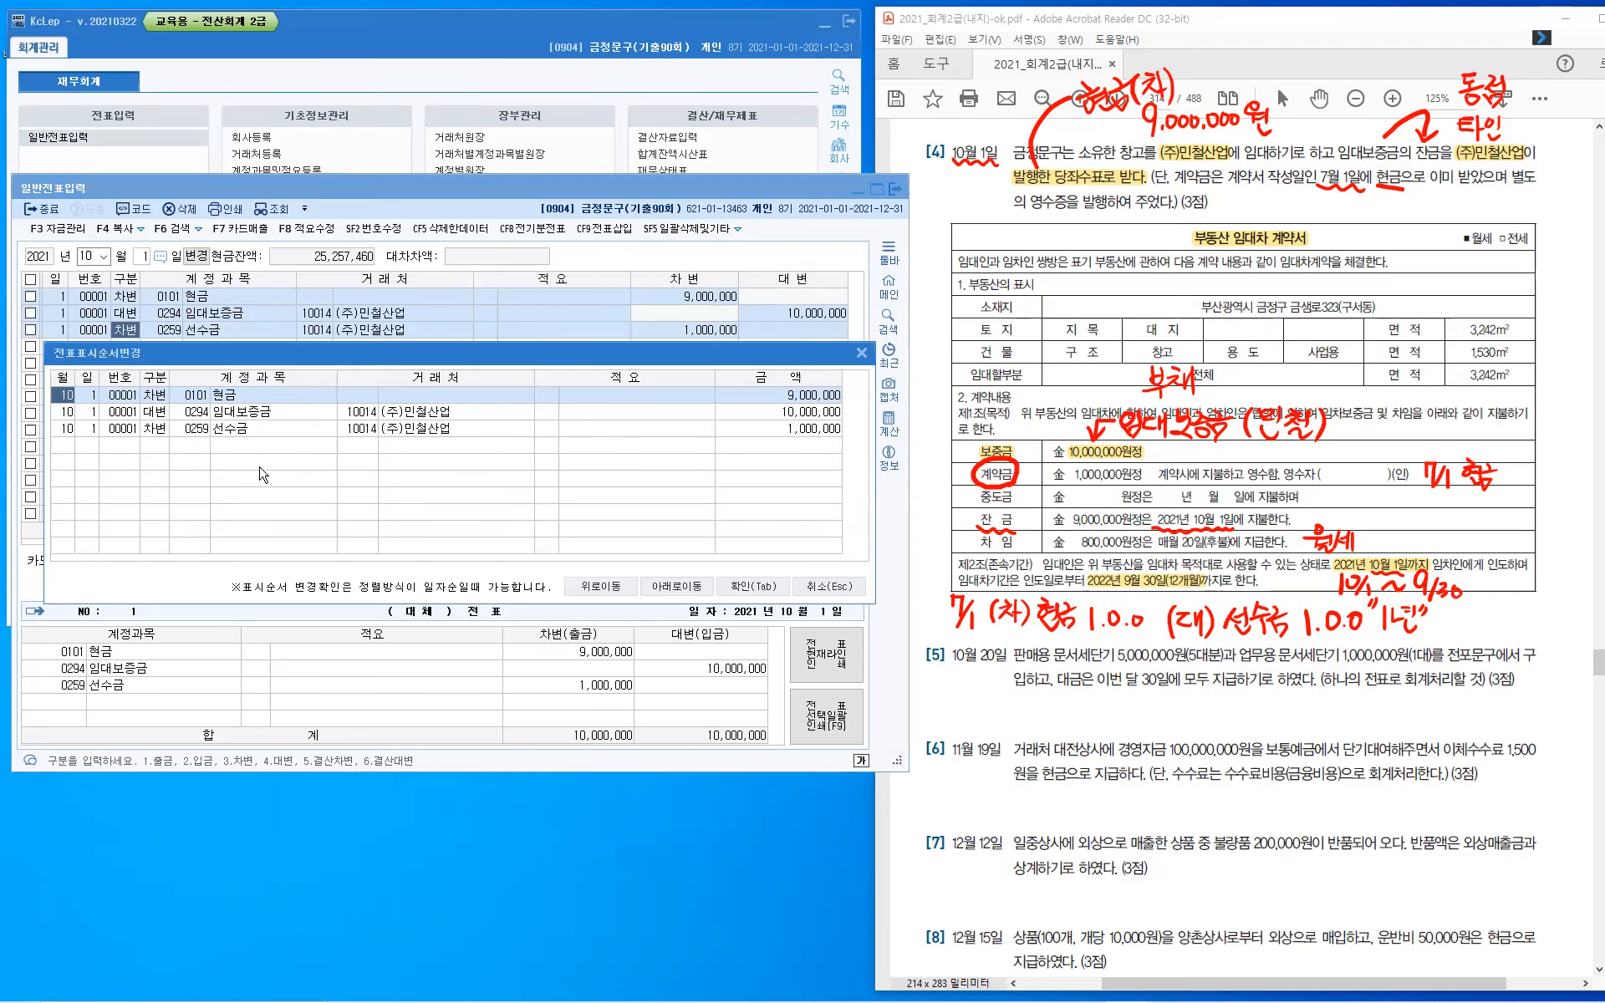
{"action": "left_click", "coordinate": [203, 430]}
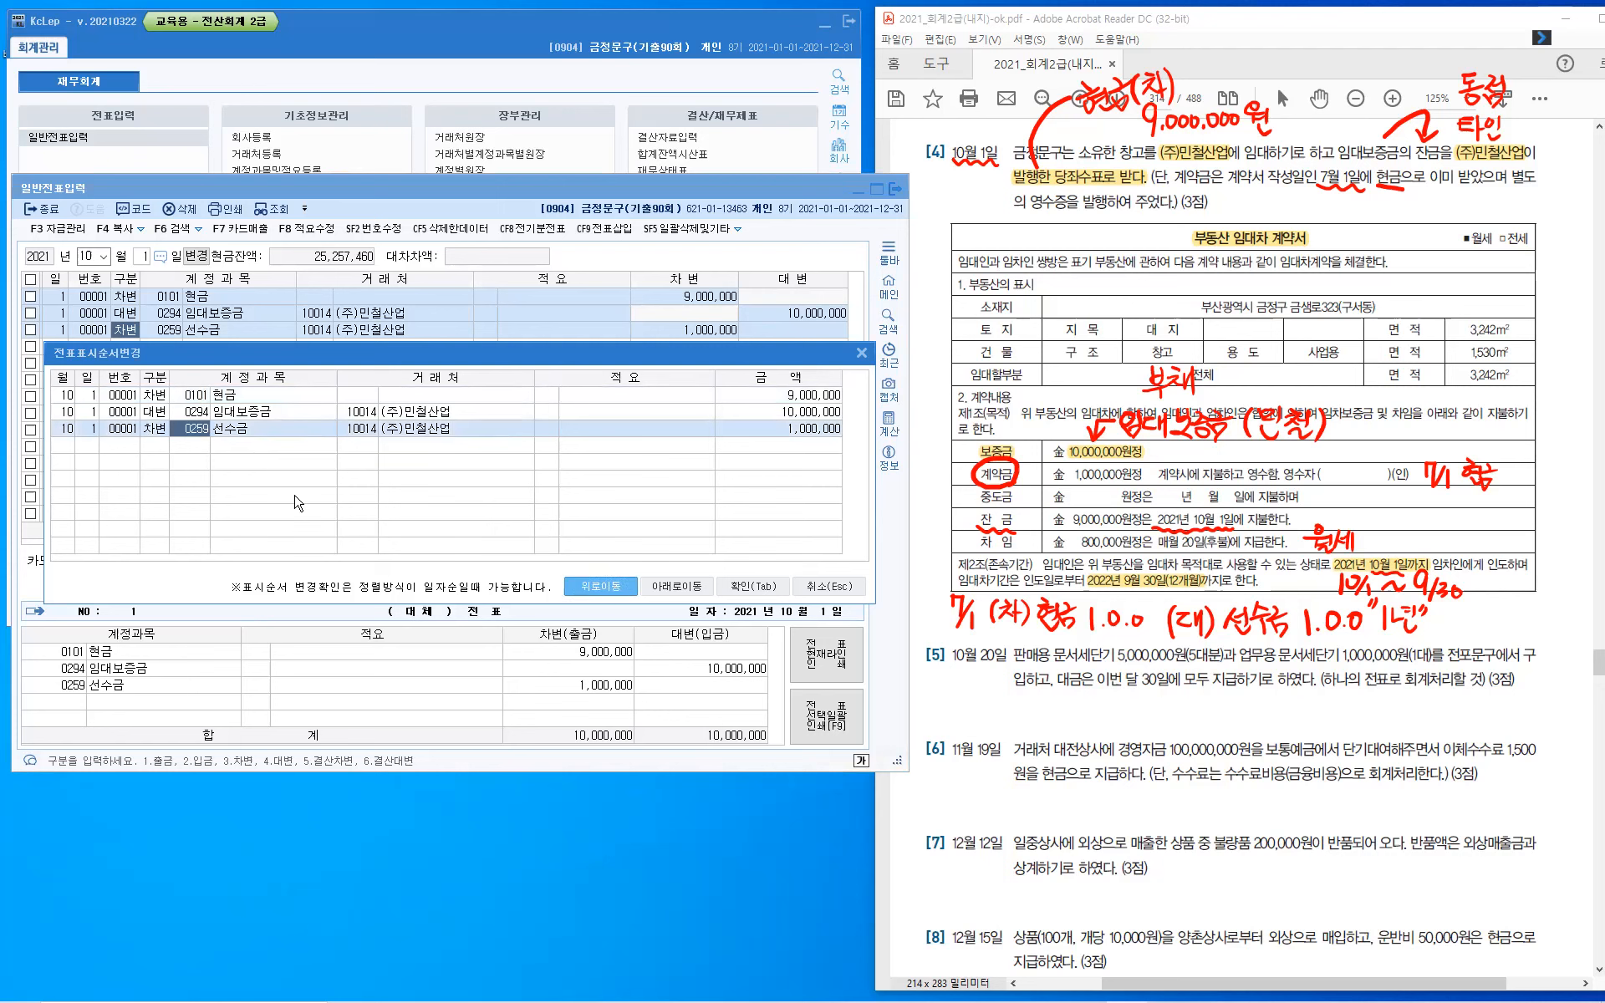
{"action": "left_click", "coordinate": [615, 590]}
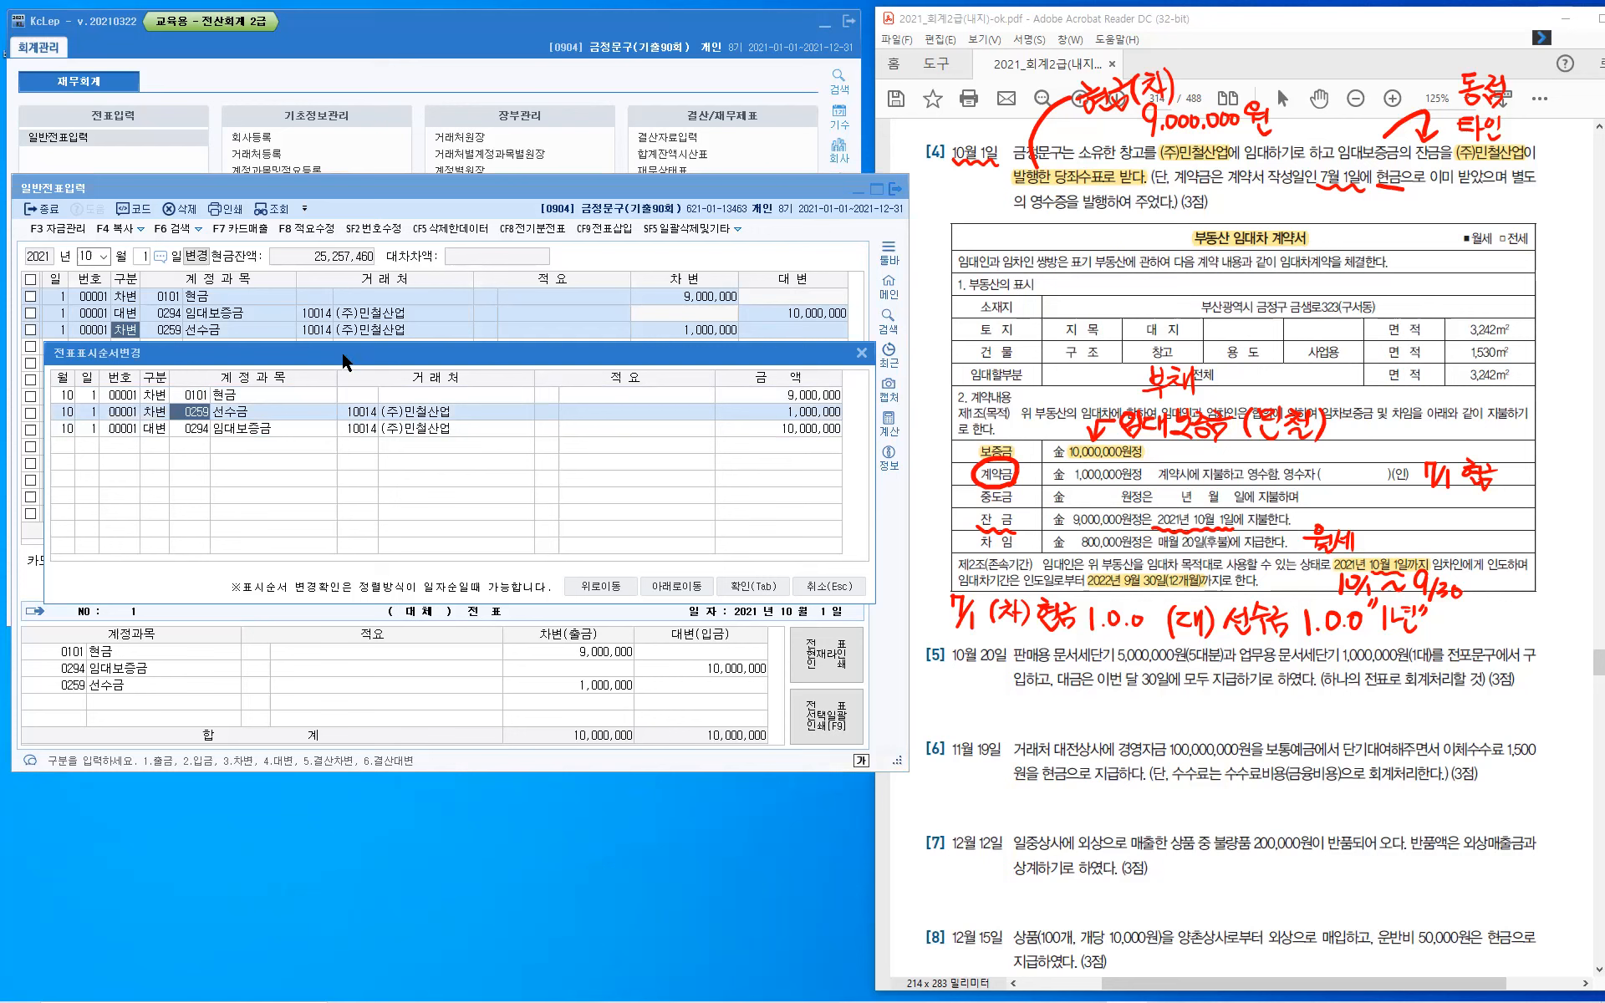
{"action": "left_click_drag", "start_coordinate": [343, 354], "coordinate": [348, 418]}
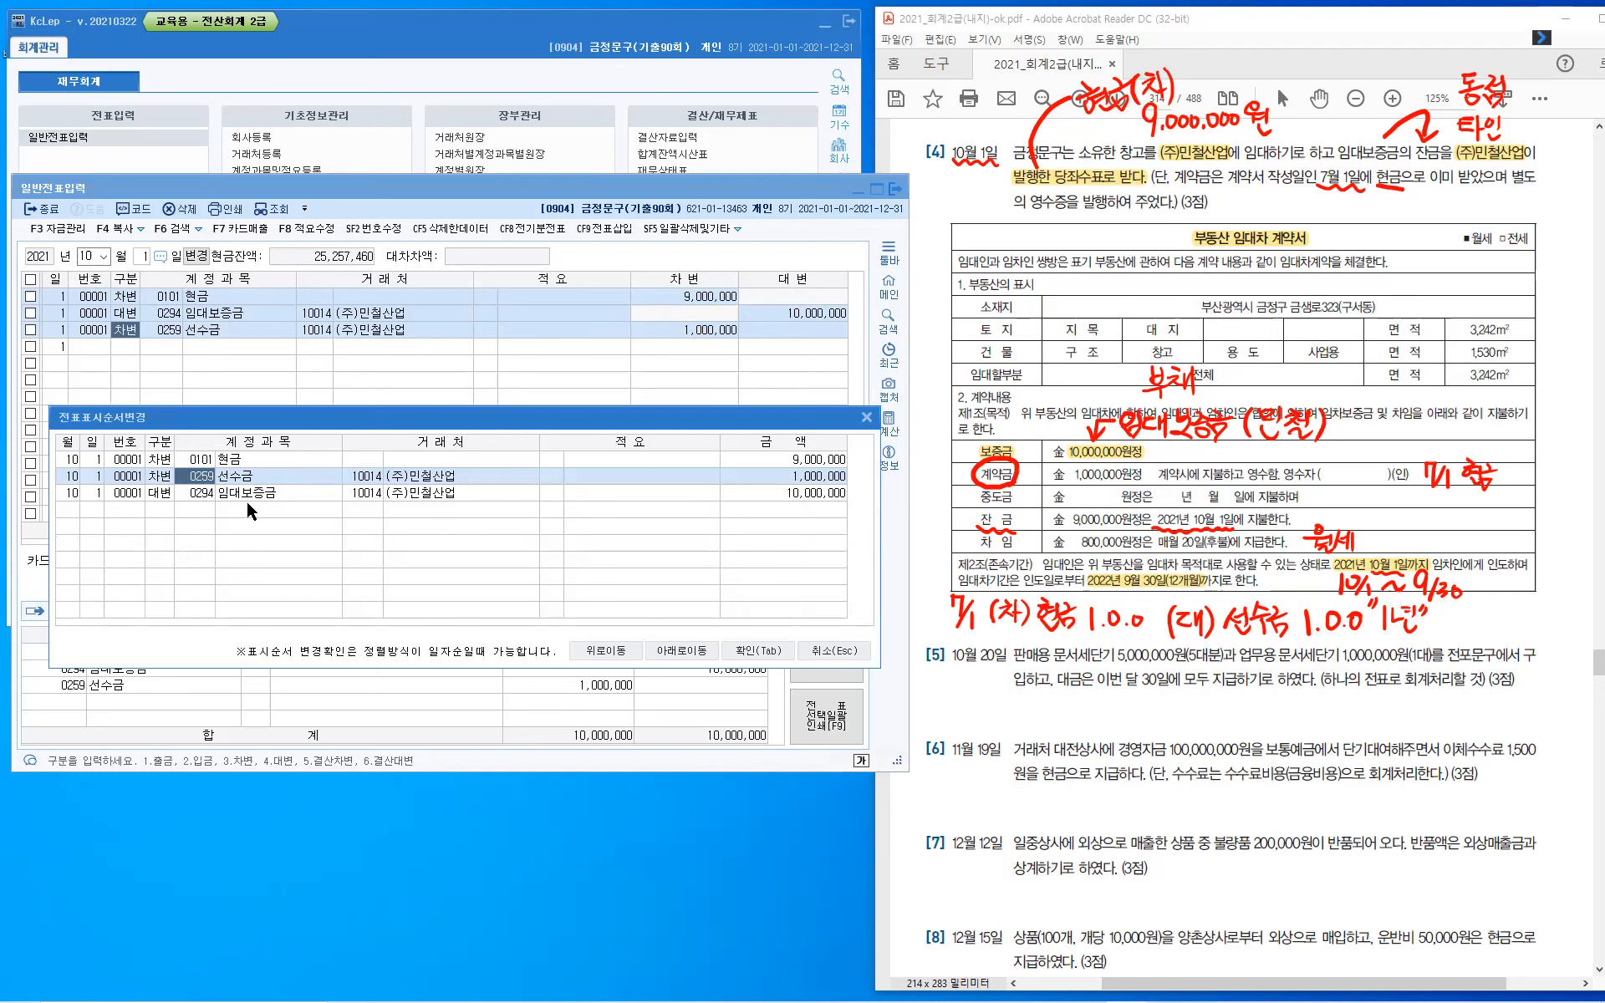
{"action": "left_click", "coordinate": [754, 653]}
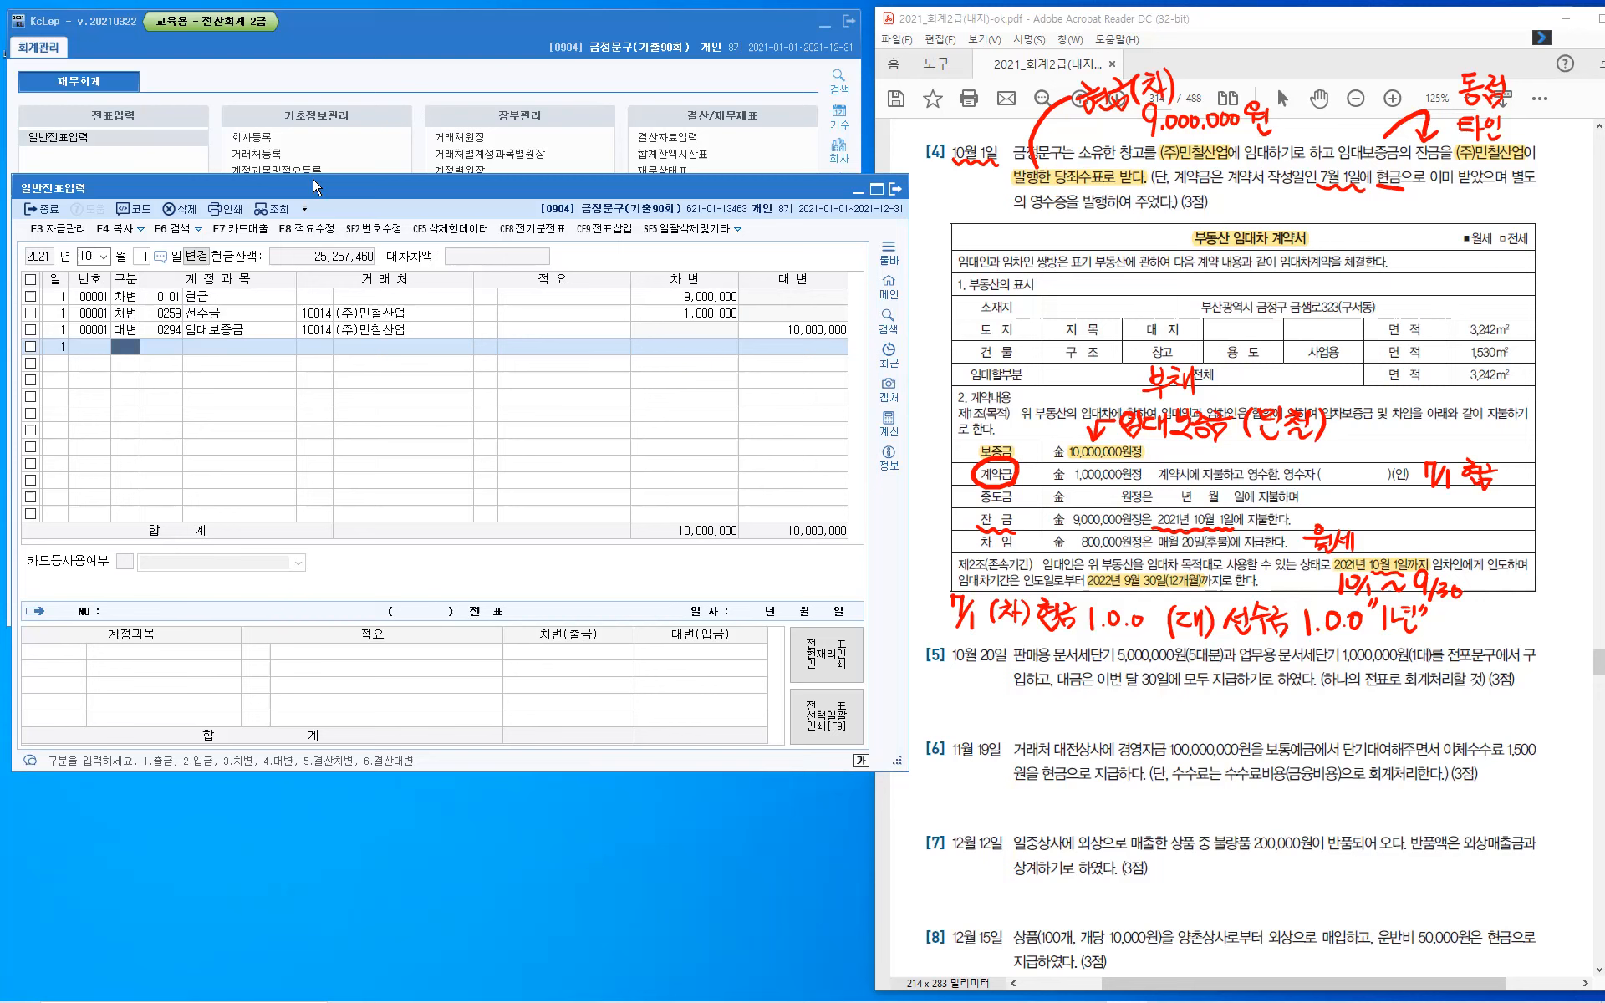
{"action": "left_click", "coordinate": [738, 231]}
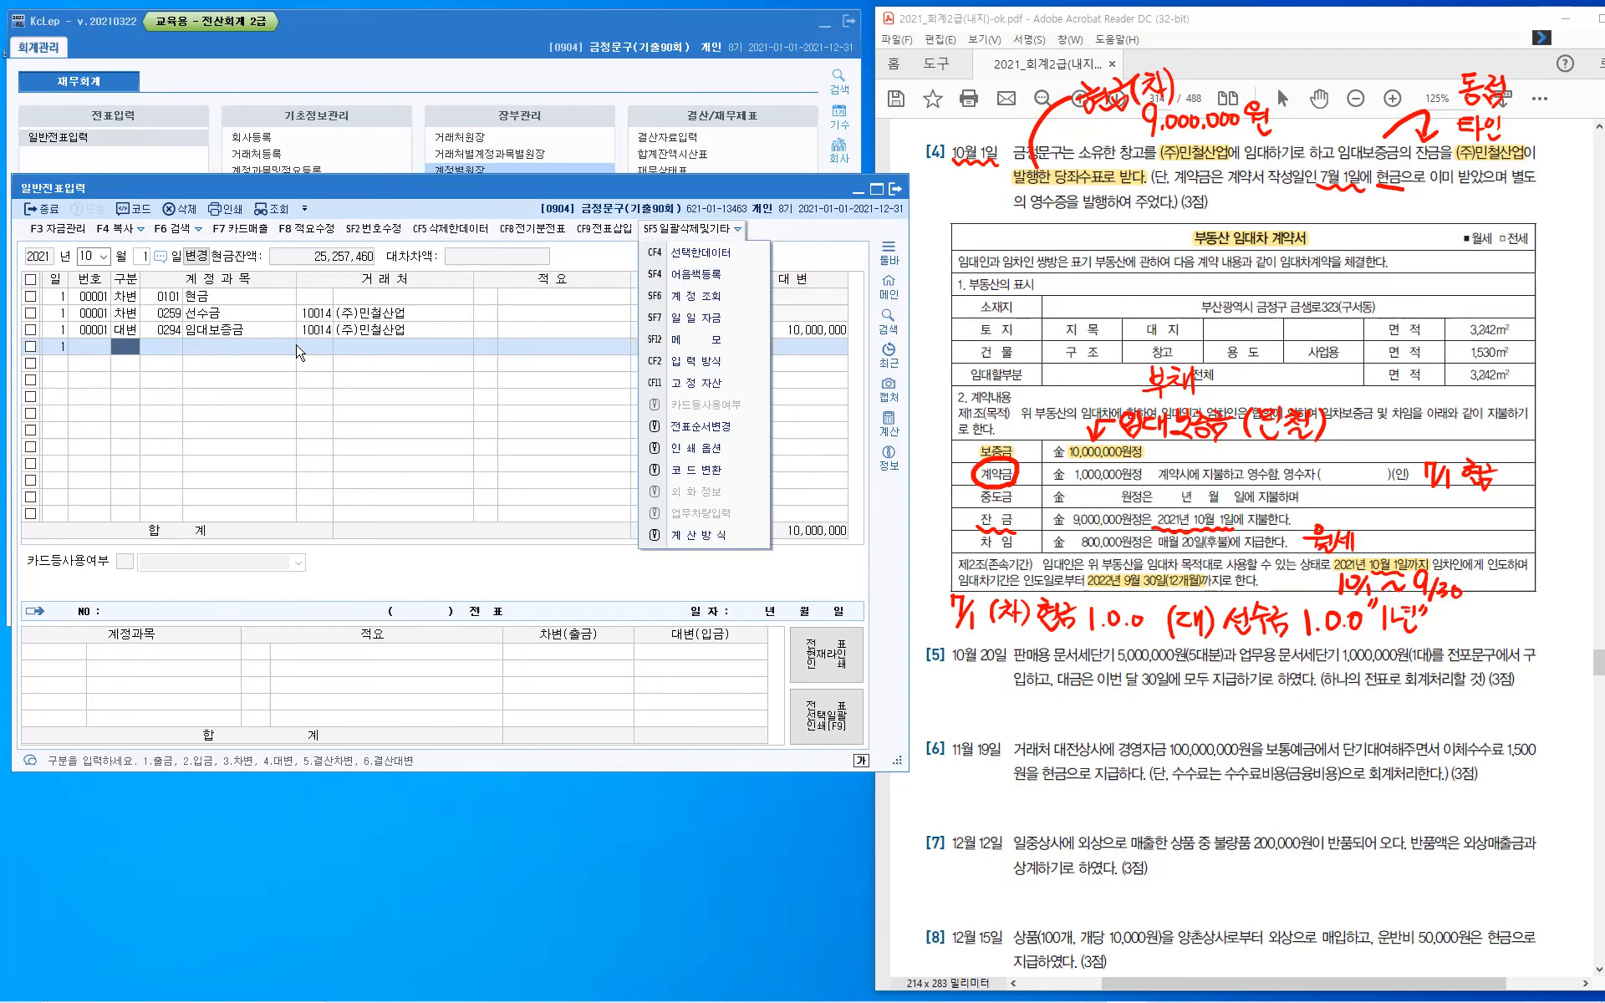
{"action": "left_click", "coordinate": [215, 338]}
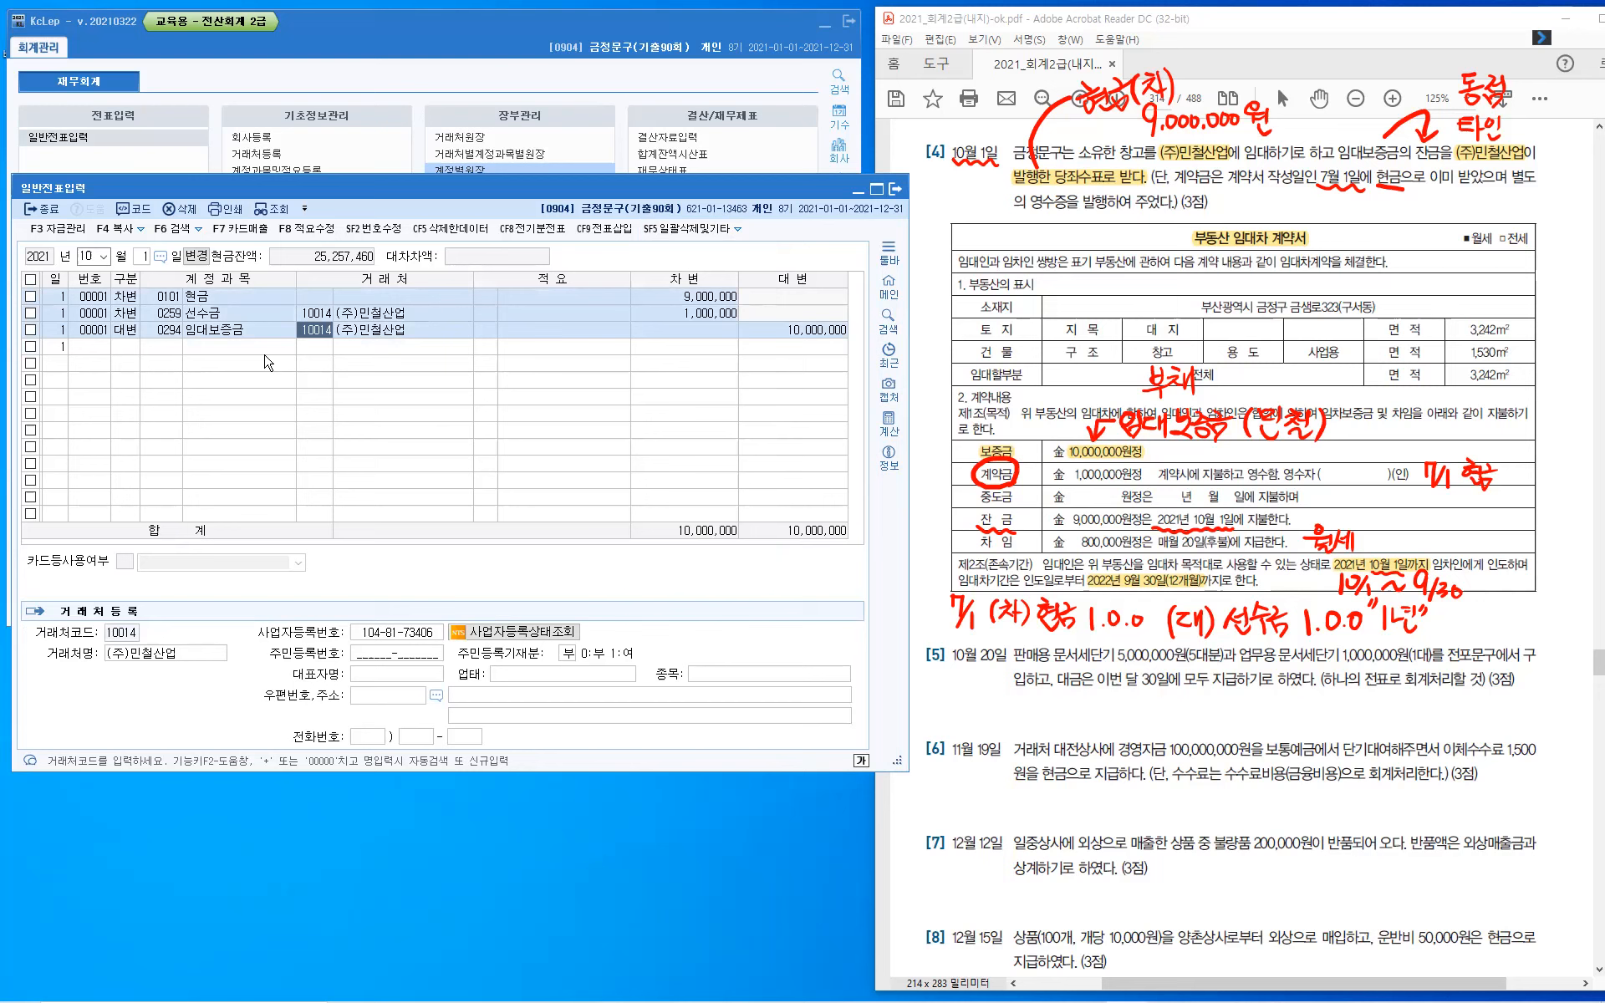
{"action": "left_click", "coordinate": [260, 301]}
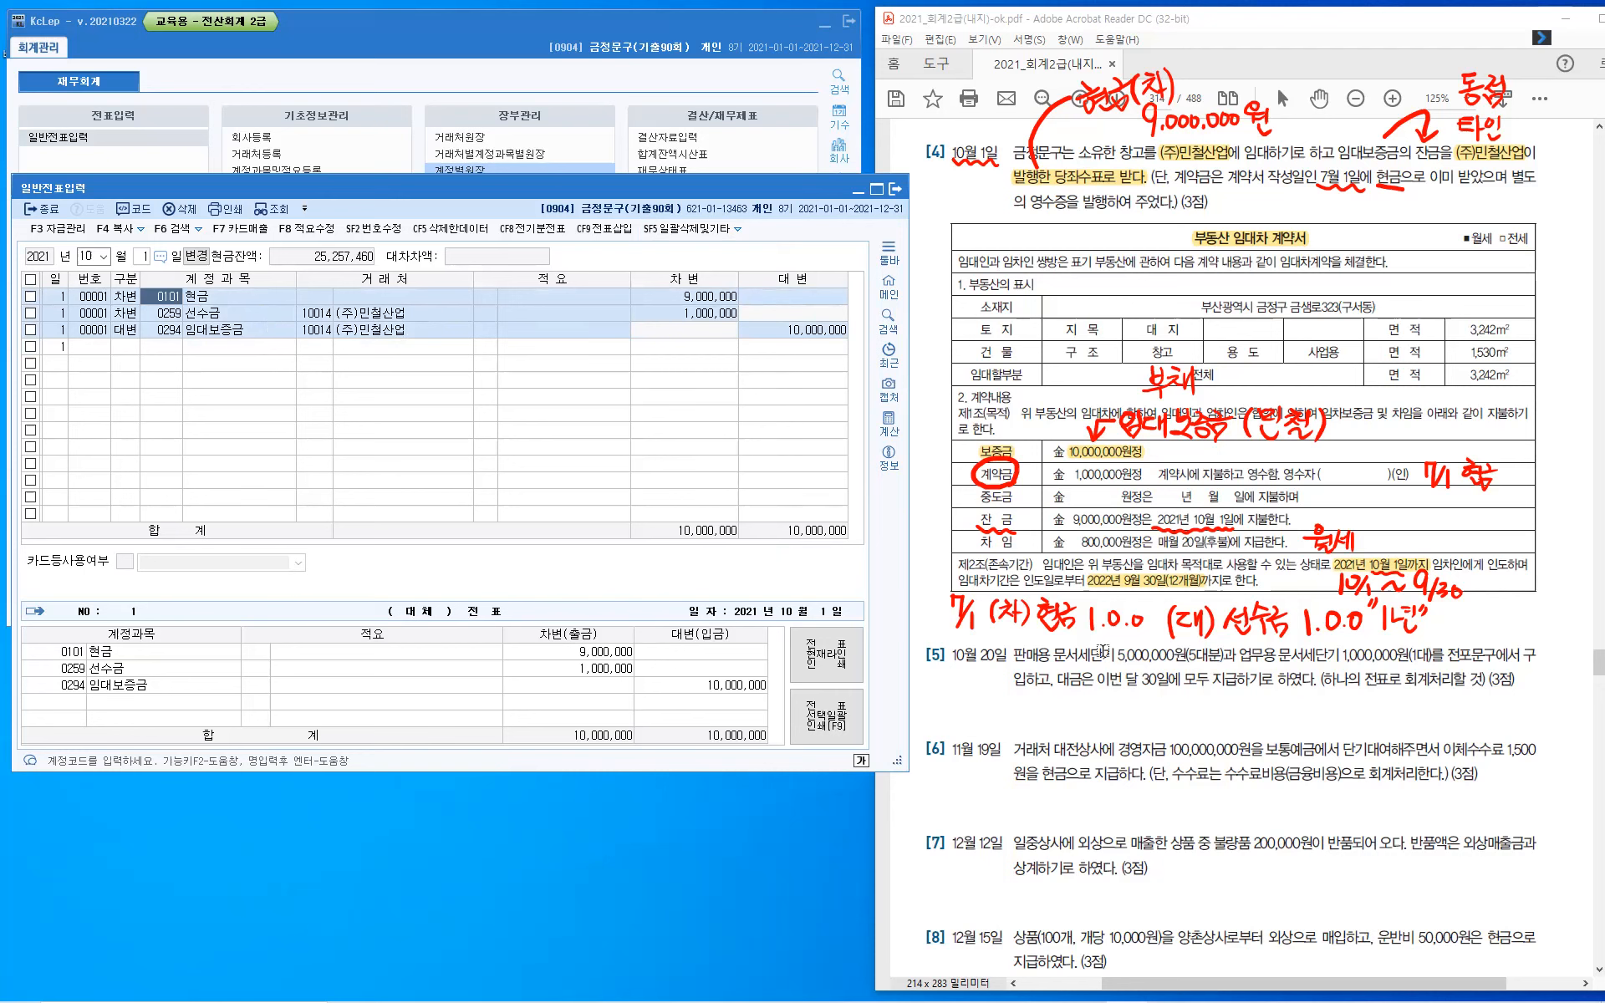
- Clear the red handwriting from question 4 in the PDF and bring question 5 into view
{"action": "key", "text": "Escape"}
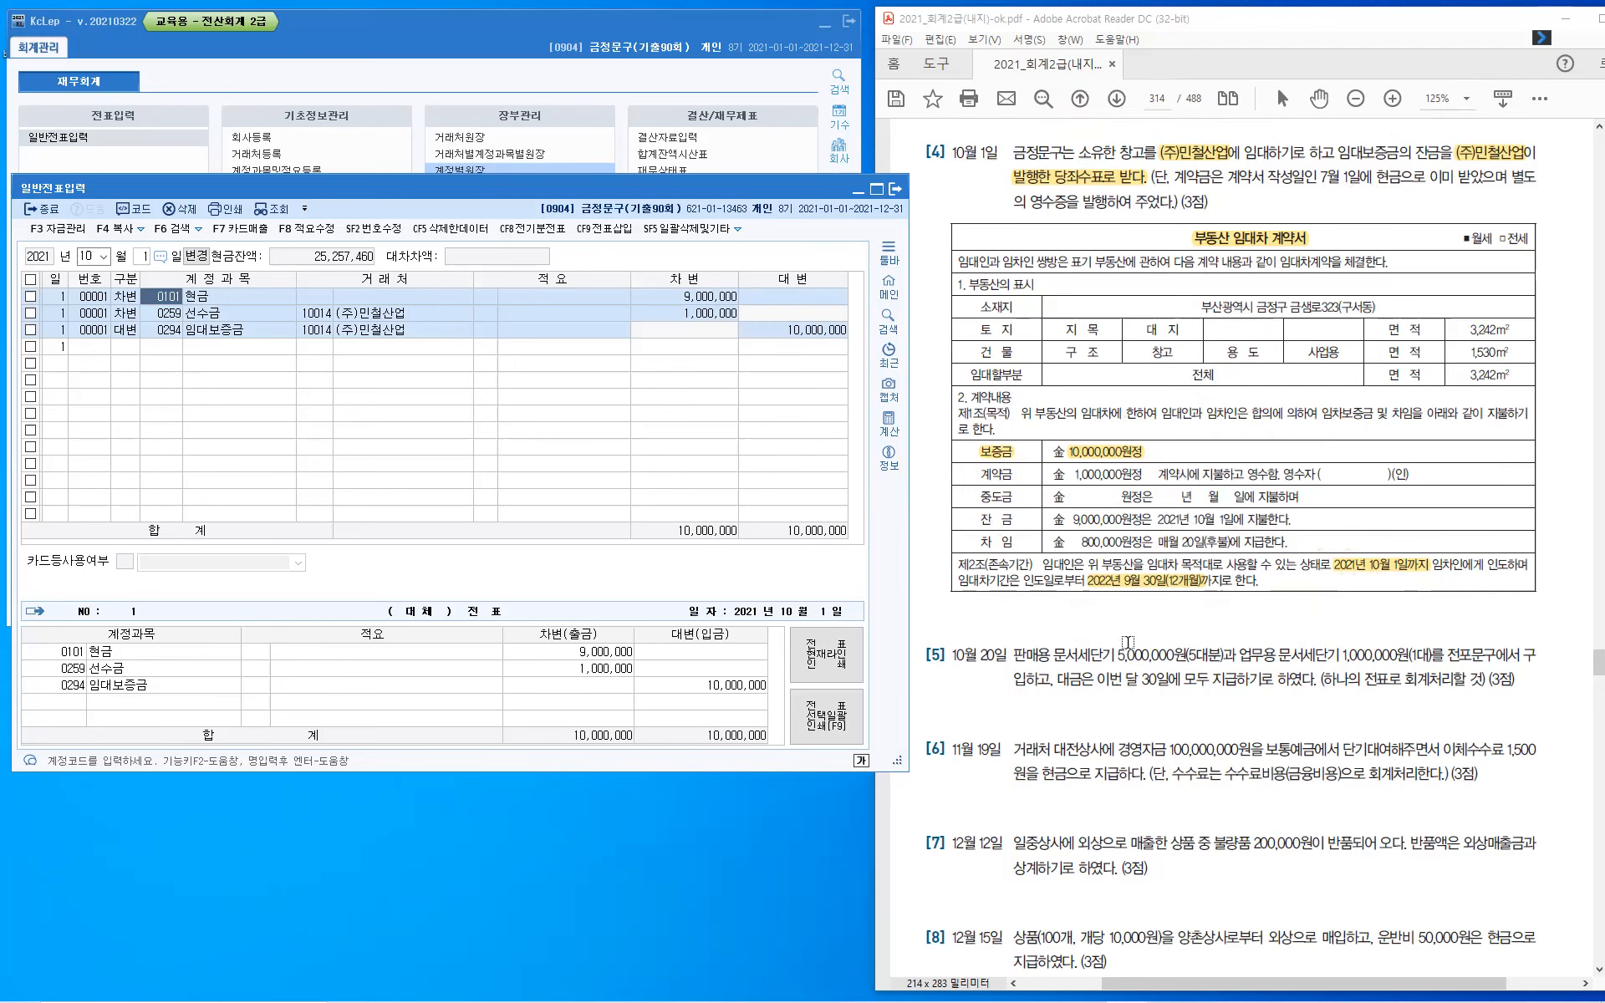
{"action": "left_click", "coordinate": [1127, 639]}
{"action": "scroll", "coordinate": [1112, 601], "scroll_direction": "down", "scroll_amount": 6}
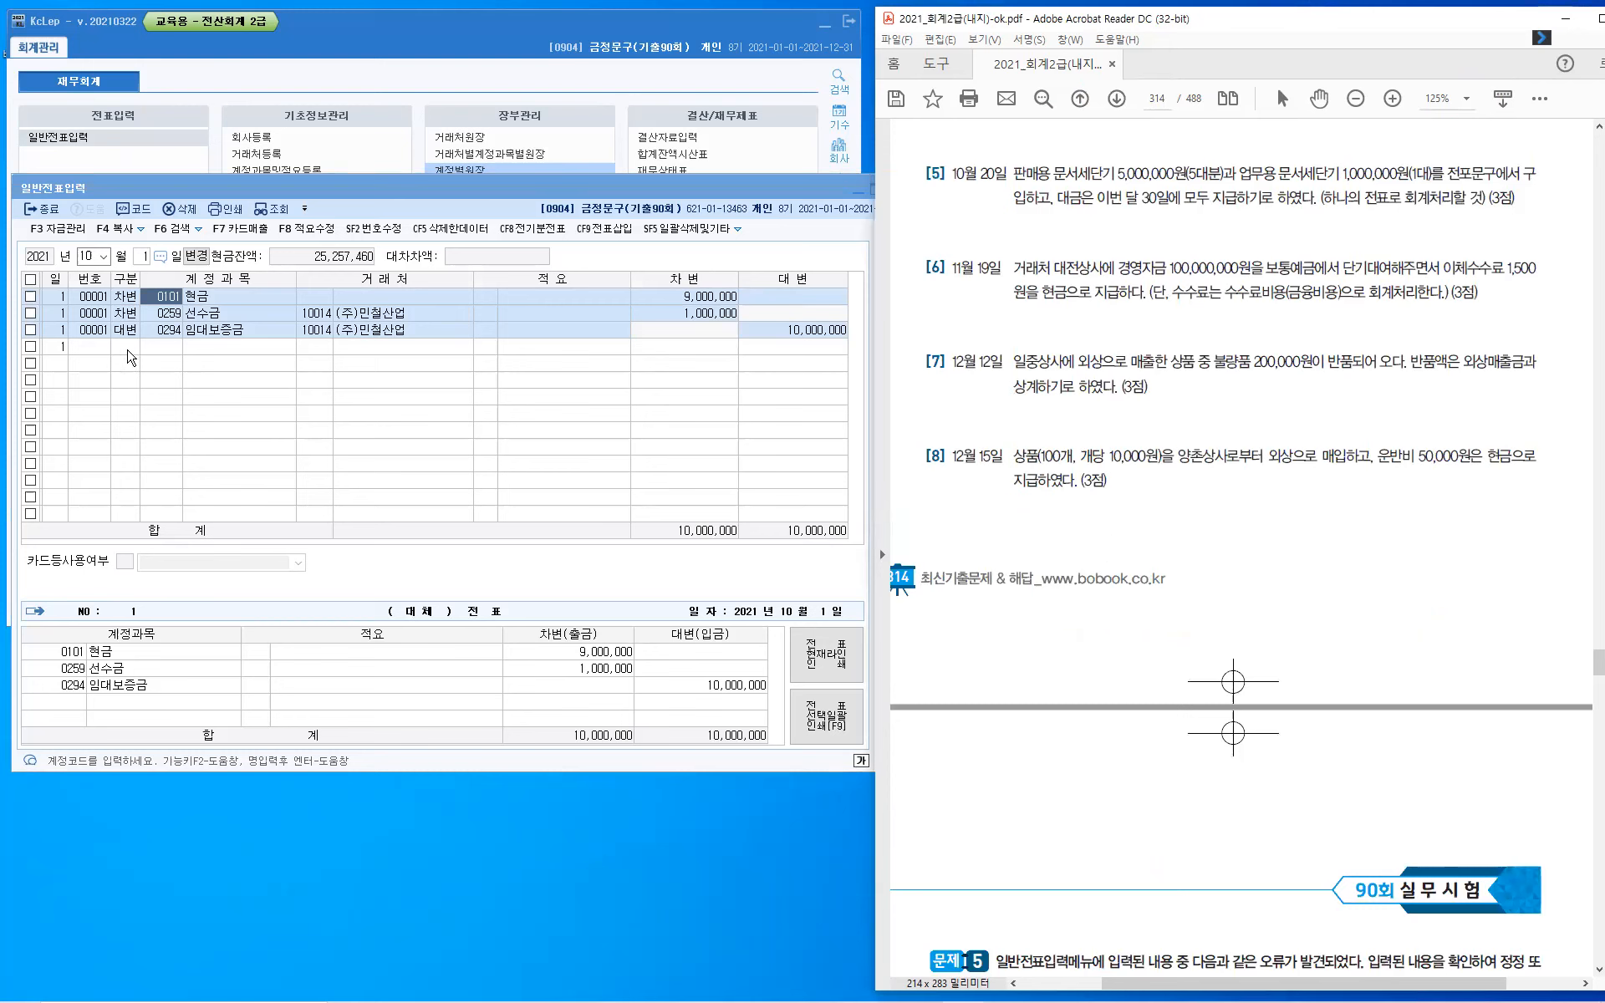
- Set the voucher entry date to October 20
{"action": "left_click", "coordinate": [126, 346]}
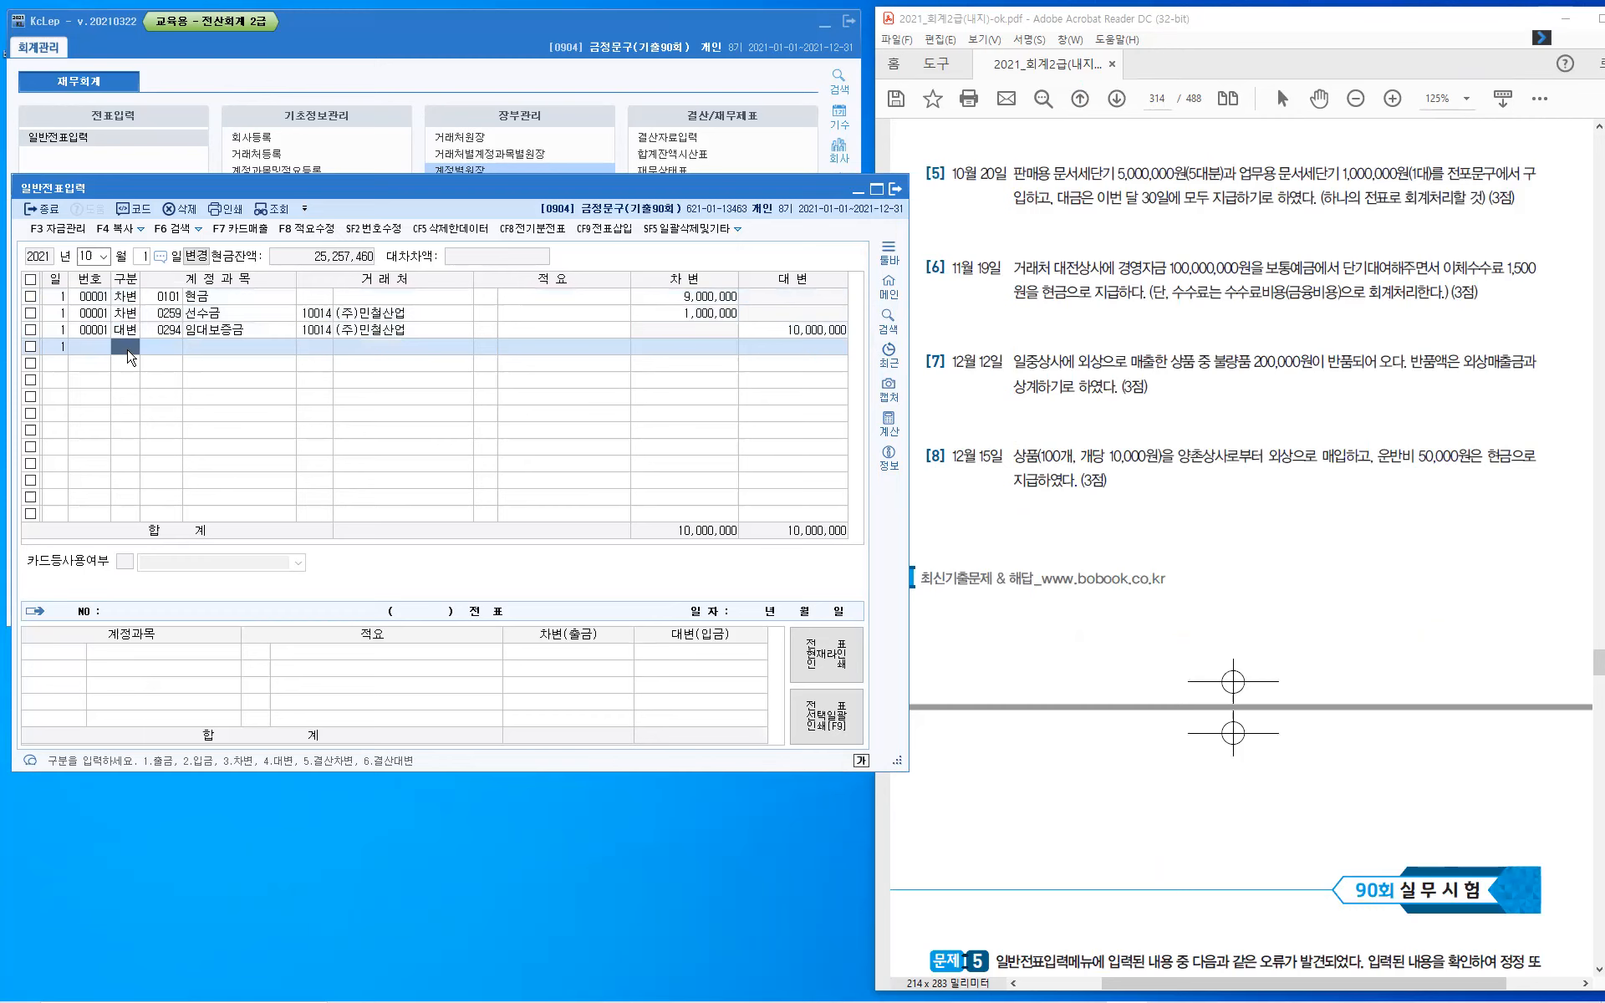
{"action": "key", "text": "Escape"}
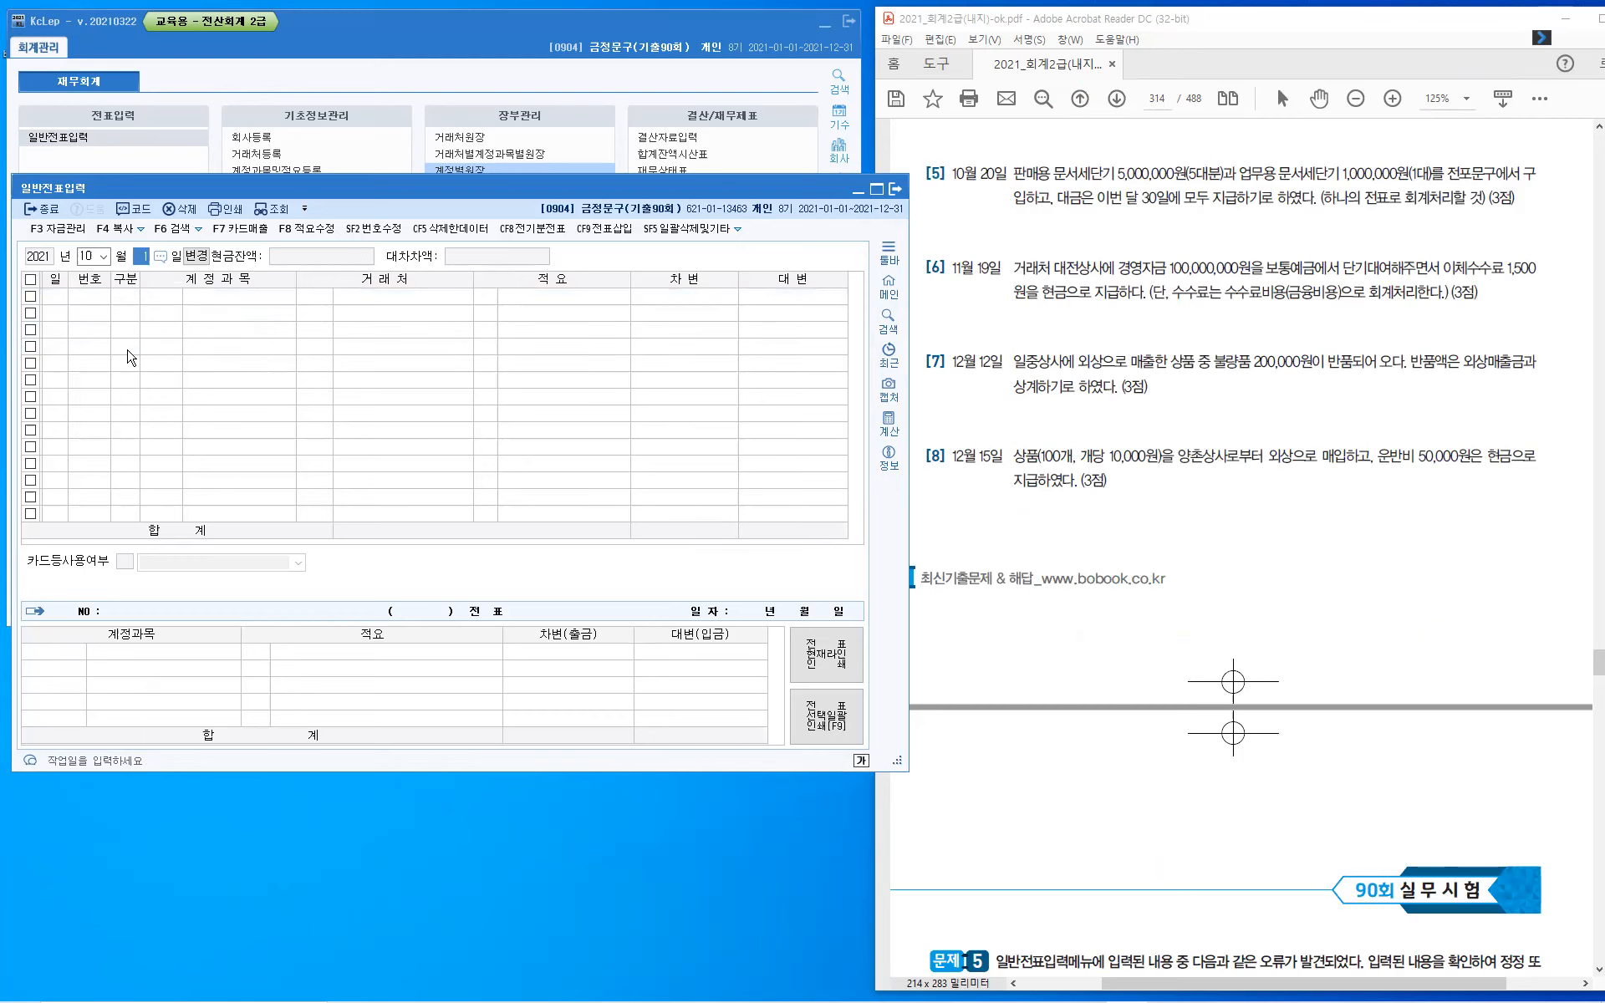
{"action": "type", "text": "20"}
{"action": "key", "text": "Return"}
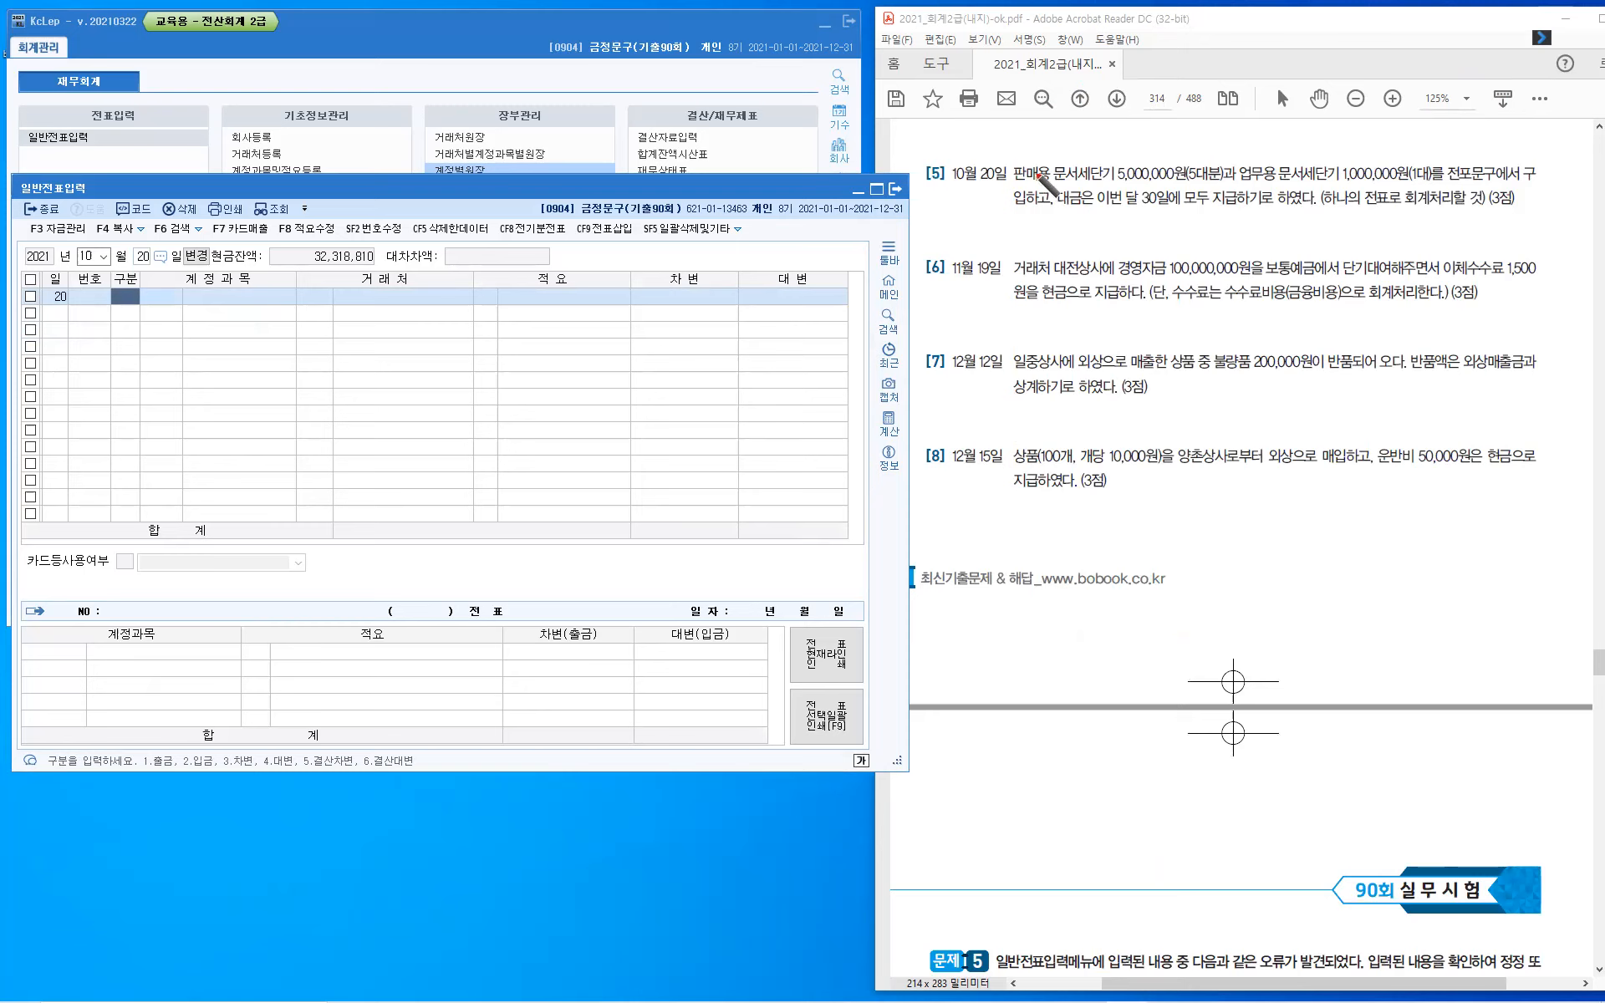
- Handwrite "상품(재고)" above 판매용 in question 5 and draw a pointer line above 업무용
{"action": "left_click_drag", "start_coordinate": [1036, 163], "coordinate": [1067, 160]}
{"action": "left_click_drag", "start_coordinate": [1063, 117], "coordinate": [1051, 134]}
{"action": "mouse_move", "coordinate": [1057, 126]}
{"action": "left_mouse_down"}
{"action": "mouse_move", "coordinate": [1066, 135]}
{"action": "mouse_move", "coordinate": [1086, 111]}
{"action": "mouse_move", "coordinate": [1078, 124]}
{"action": "left_mouse_up"}
{"action": "left_click_drag", "start_coordinate": [1082, 114], "coordinate": [1086, 123]}
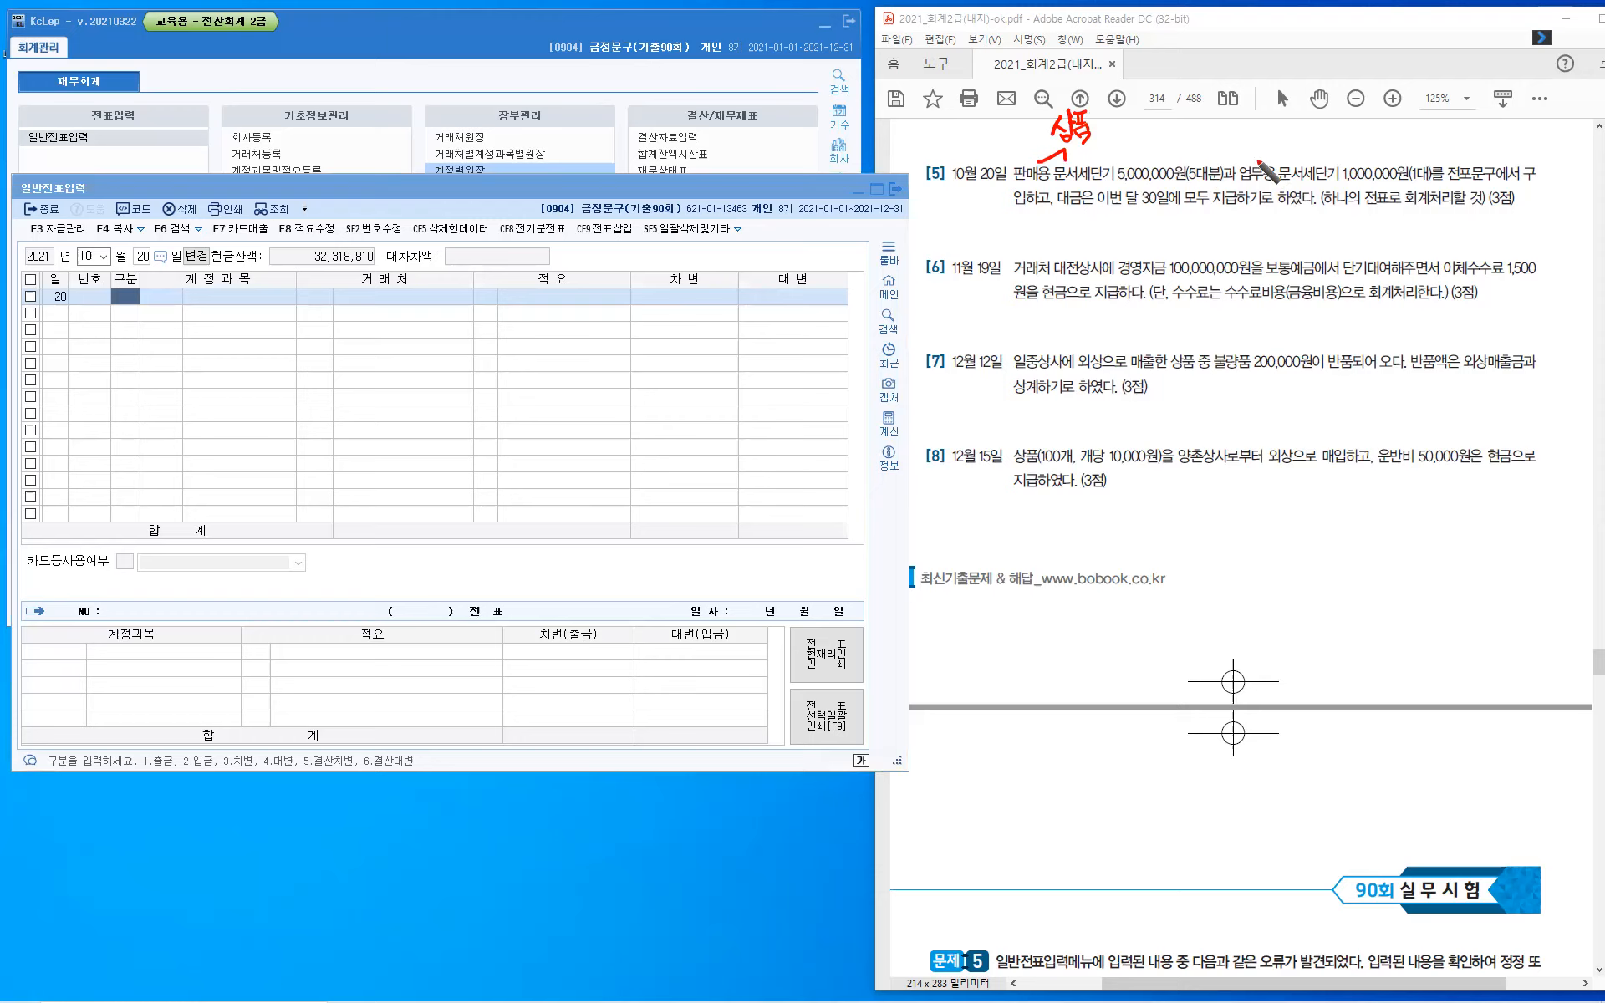
{"action": "left_click_drag", "start_coordinate": [1256, 161], "coordinate": [1296, 157]}
{"action": "mouse_move", "coordinate": [1101, 112]}
{"action": "left_mouse_down"}
{"action": "mouse_move", "coordinate": [1099, 137]}
{"action": "mouse_move", "coordinate": [1113, 127]}
{"action": "left_mouse_up"}
{"action": "left_click_drag", "start_coordinate": [1117, 109], "coordinate": [1117, 125]}
{"action": "left_click_drag", "start_coordinate": [1122, 106], "coordinate": [1121, 127]}
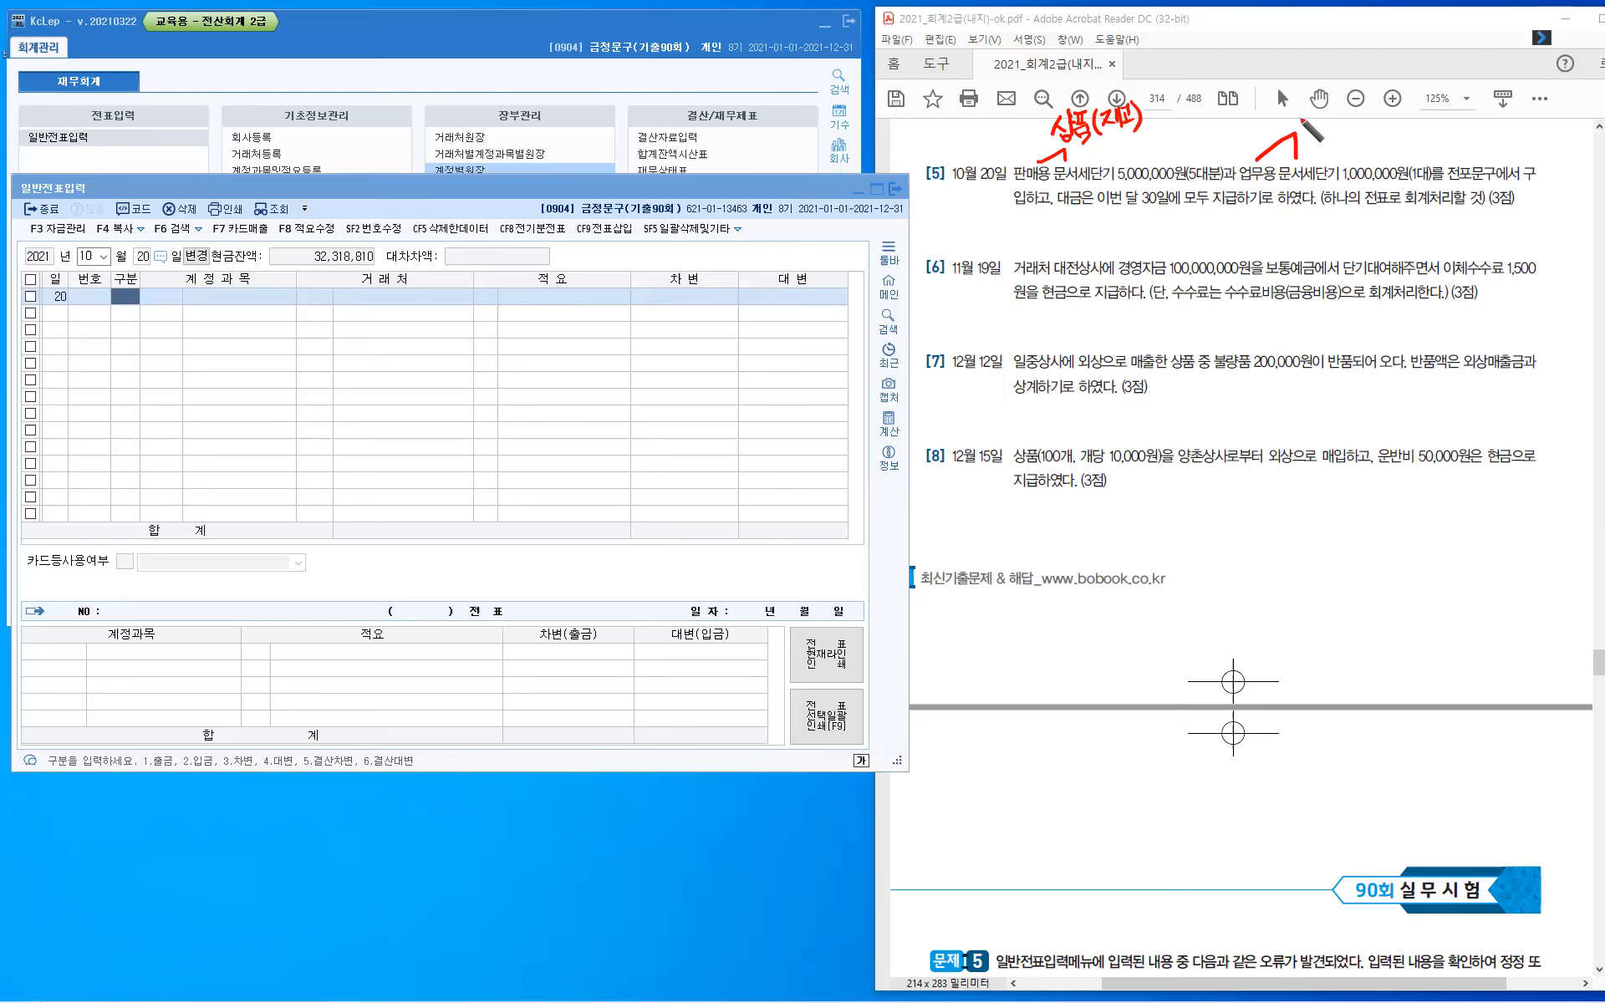
- Handwrite "비품(유형)" above 업무용 문서세단기 and mark 전포문구 and the payment-on-the-30th phrase in question 5
{"action": "left_click_drag", "start_coordinate": [1299, 124], "coordinate": [1304, 137]}
{"action": "mouse_move", "coordinate": [1307, 118]}
{"action": "left_mouse_down"}
{"action": "mouse_move", "coordinate": [1318, 137]}
{"action": "mouse_move", "coordinate": [1328, 111]}
{"action": "mouse_move", "coordinate": [1328, 137]}
{"action": "mouse_move", "coordinate": [1379, 119]}
{"action": "left_mouse_up"}
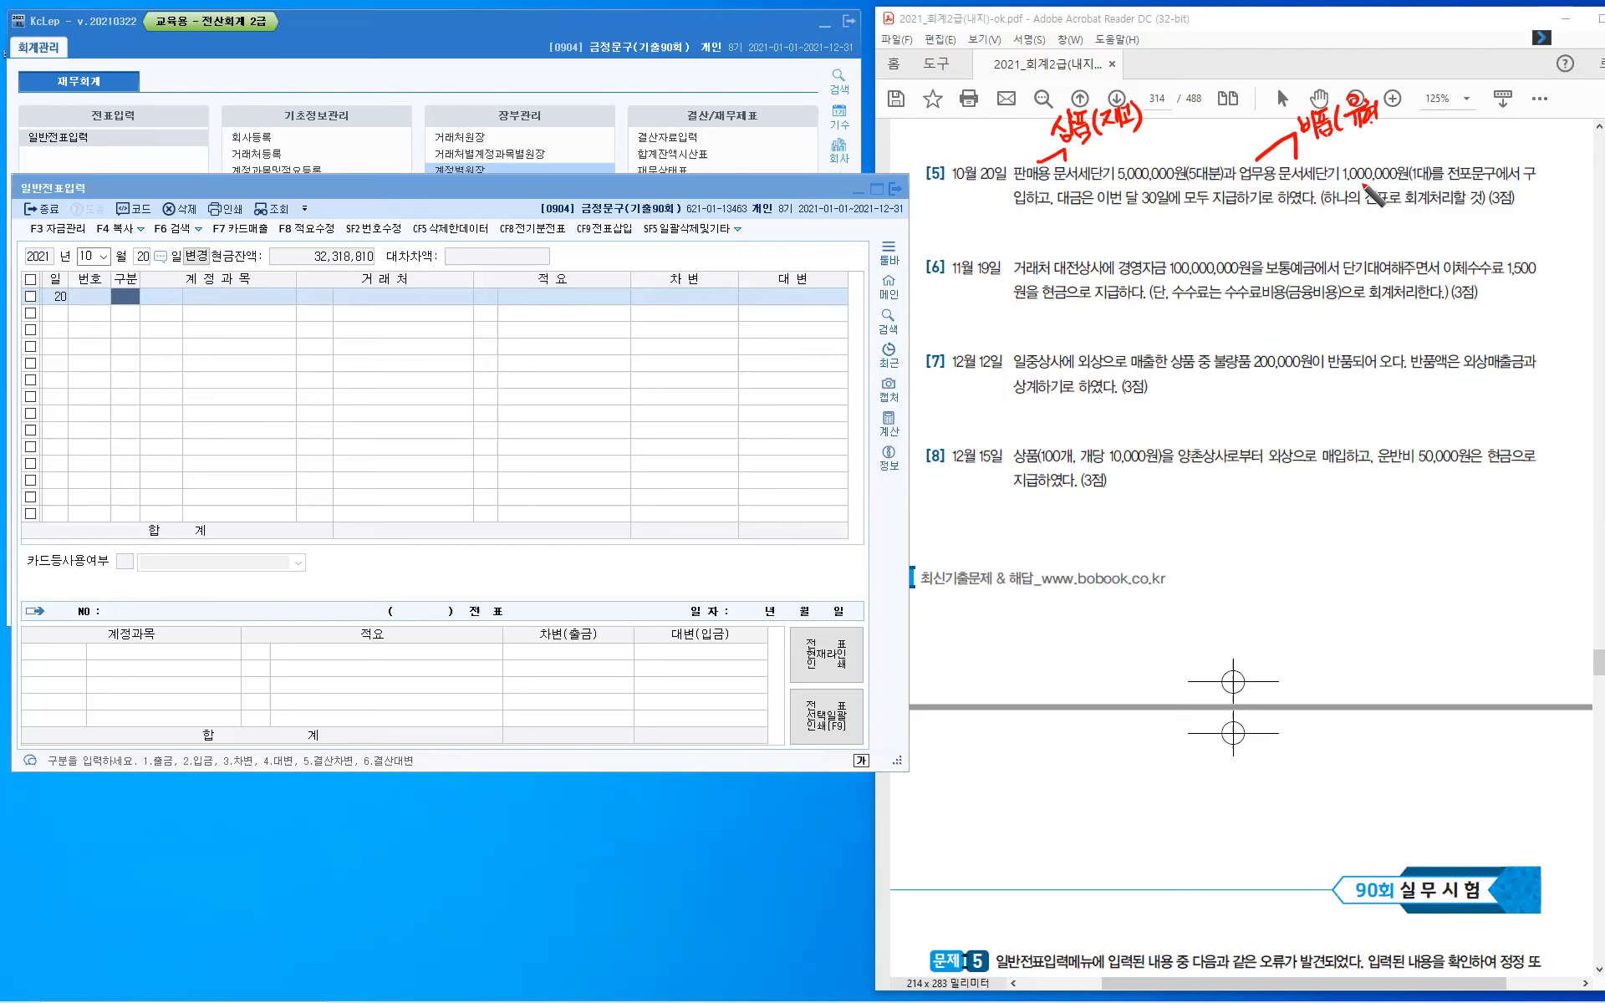
{"action": "left_click_drag", "start_coordinate": [1472, 151], "coordinate": [1481, 149]}
{"action": "left_click_drag", "start_coordinate": [1053, 191], "coordinate": [1046, 220]}
{"action": "left_click_drag", "start_coordinate": [1161, 200], "coordinate": [1230, 200]}
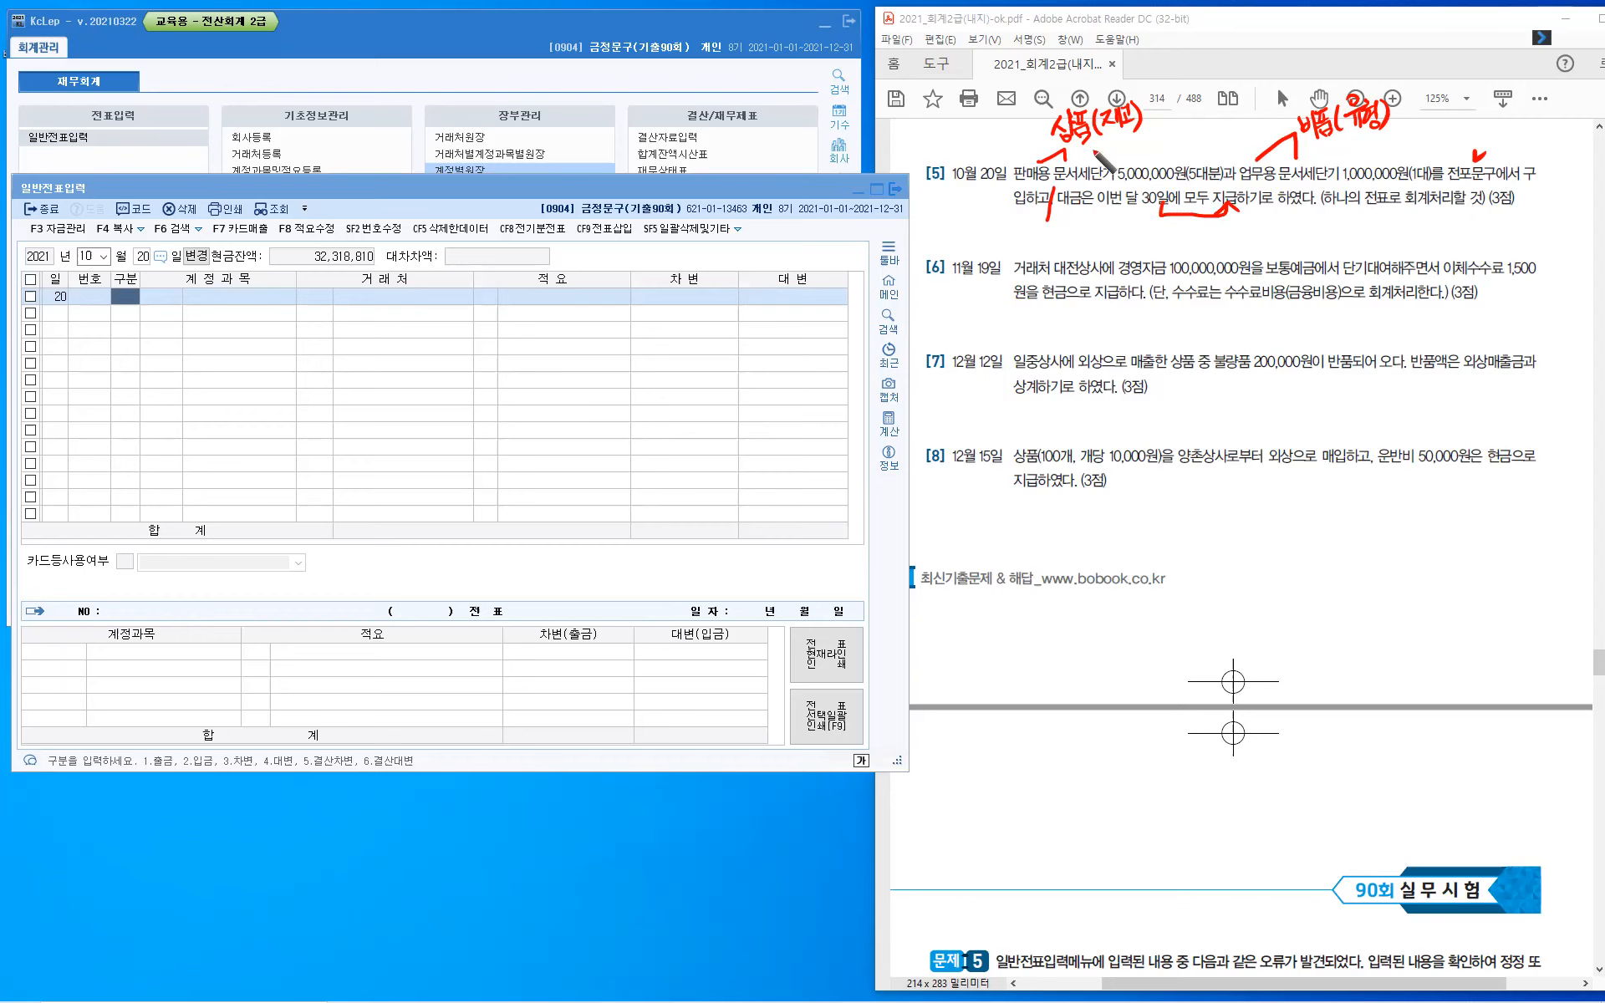
- Draw a bracket after 판매용 문서세단기 and handwrite "외상매입금" below it
{"action": "left_click_drag", "start_coordinate": [1096, 151], "coordinate": [1102, 246]}
{"action": "left_click_drag", "start_coordinate": [1112, 231], "coordinate": [1115, 242]}
{"action": "left_click_drag", "start_coordinate": [1126, 235], "coordinate": [1132, 241]}
{"action": "left_click_drag", "start_coordinate": [1137, 231], "coordinate": [1136, 245]}
{"action": "mouse_move", "coordinate": [1141, 232]}
{"action": "left_mouse_down"}
{"action": "mouse_move", "coordinate": [1143, 248]}
{"action": "mouse_move", "coordinate": [1149, 234]}
{"action": "left_mouse_up"}
{"action": "left_click_drag", "start_coordinate": [1156, 229], "coordinate": [1157, 240]}
{"action": "left_click_drag", "start_coordinate": [1150, 242], "coordinate": [1151, 249]}
{"action": "left_click_drag", "start_coordinate": [1158, 241], "coordinate": [1171, 239]}
{"action": "left_click_drag", "start_coordinate": [1160, 241], "coordinate": [1176, 239]}
{"action": "left_click_drag", "start_coordinate": [1165, 243], "coordinate": [1165, 251]}
{"action": "left_click_drag", "start_coordinate": [1165, 243], "coordinate": [1172, 250]}
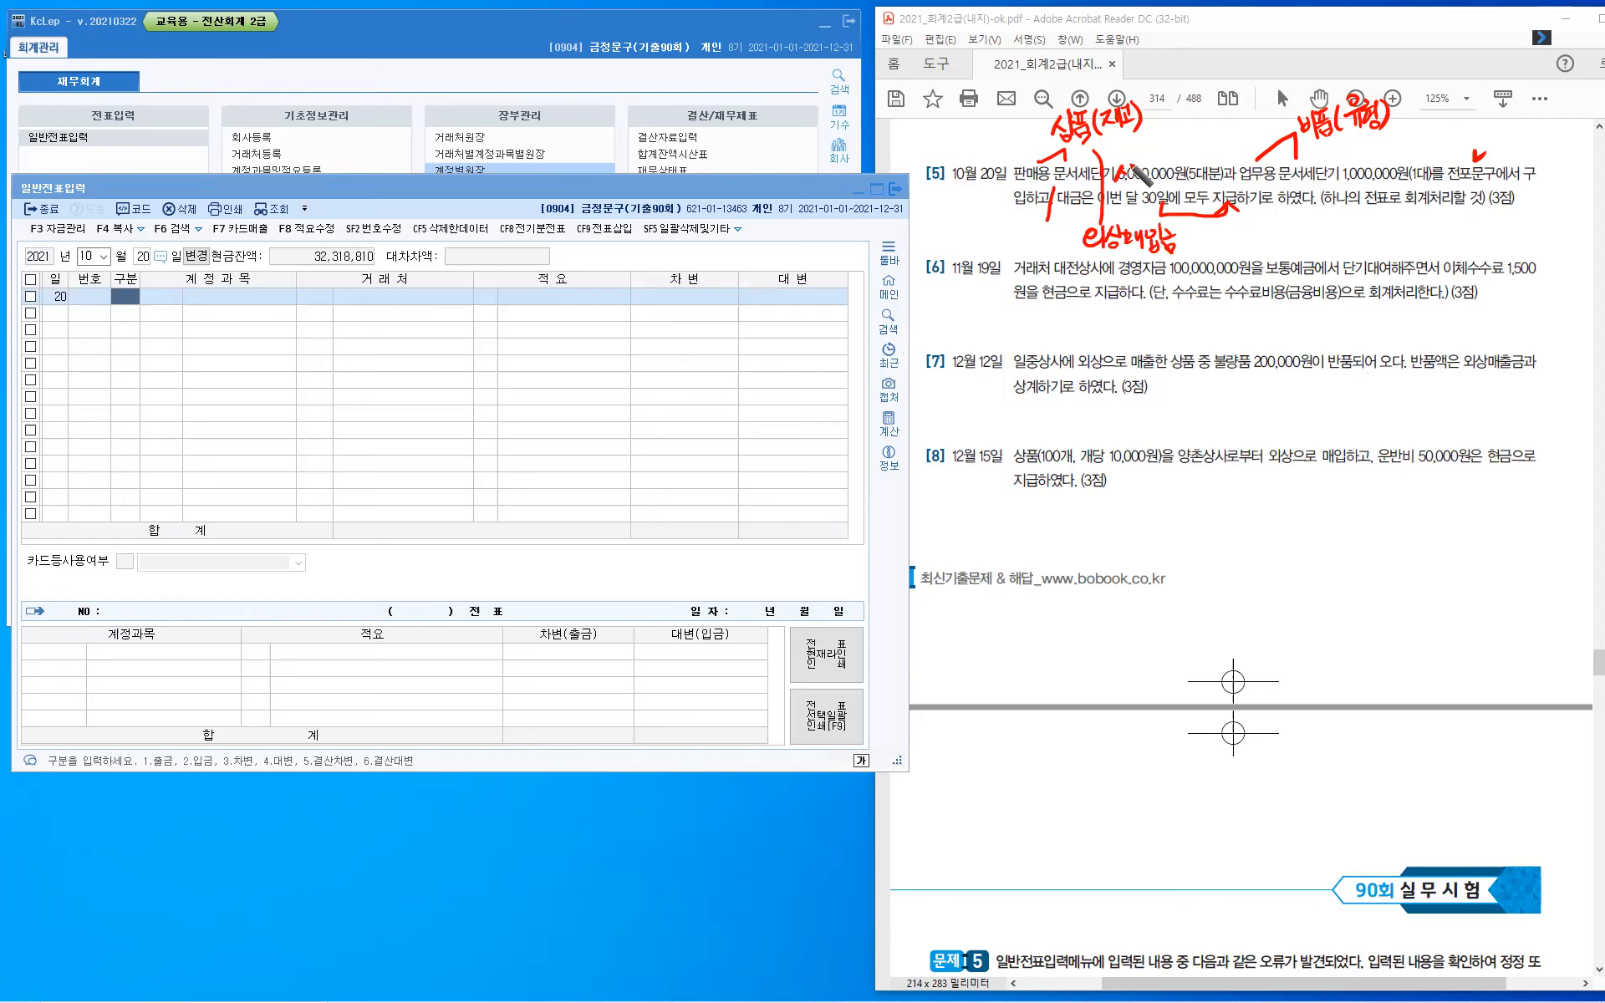
- Handwrite "상거래O" beside the 외상매입금 bracket and "상거래X" below the 업무용 문서세단기 text
{"action": "mouse_move", "coordinate": [1131, 165]}
{"action": "left_mouse_down"}
{"action": "mouse_move", "coordinate": [1125, 189]}
{"action": "mouse_move", "coordinate": [1160, 179]}
{"action": "mouse_move", "coordinate": [1166, 198]}
{"action": "left_mouse_up"}
{"action": "left_click_drag", "start_coordinate": [1333, 221], "coordinate": [1324, 246]}
{"action": "left_click_drag", "start_coordinate": [1330, 230], "coordinate": [1344, 239]}
{"action": "mouse_move", "coordinate": [1344, 231]}
{"action": "left_mouse_down"}
{"action": "mouse_move", "coordinate": [1348, 246]}
{"action": "mouse_move", "coordinate": [1363, 233]}
{"action": "left_mouse_up"}
{"action": "mouse_move", "coordinate": [1364, 222]}
{"action": "left_mouse_down"}
{"action": "mouse_move", "coordinate": [1364, 245]}
{"action": "mouse_move", "coordinate": [1381, 244]}
{"action": "left_mouse_up"}
{"action": "mouse_move", "coordinate": [1388, 220]}
{"action": "left_mouse_down"}
{"action": "mouse_move", "coordinate": [1388, 247]}
{"action": "mouse_move", "coordinate": [1380, 234]}
{"action": "left_mouse_up"}
{"action": "left_click_drag", "start_coordinate": [1395, 232], "coordinate": [1404, 245]}
{"action": "left_click_drag", "start_coordinate": [1188, 172], "coordinate": [1188, 173]}
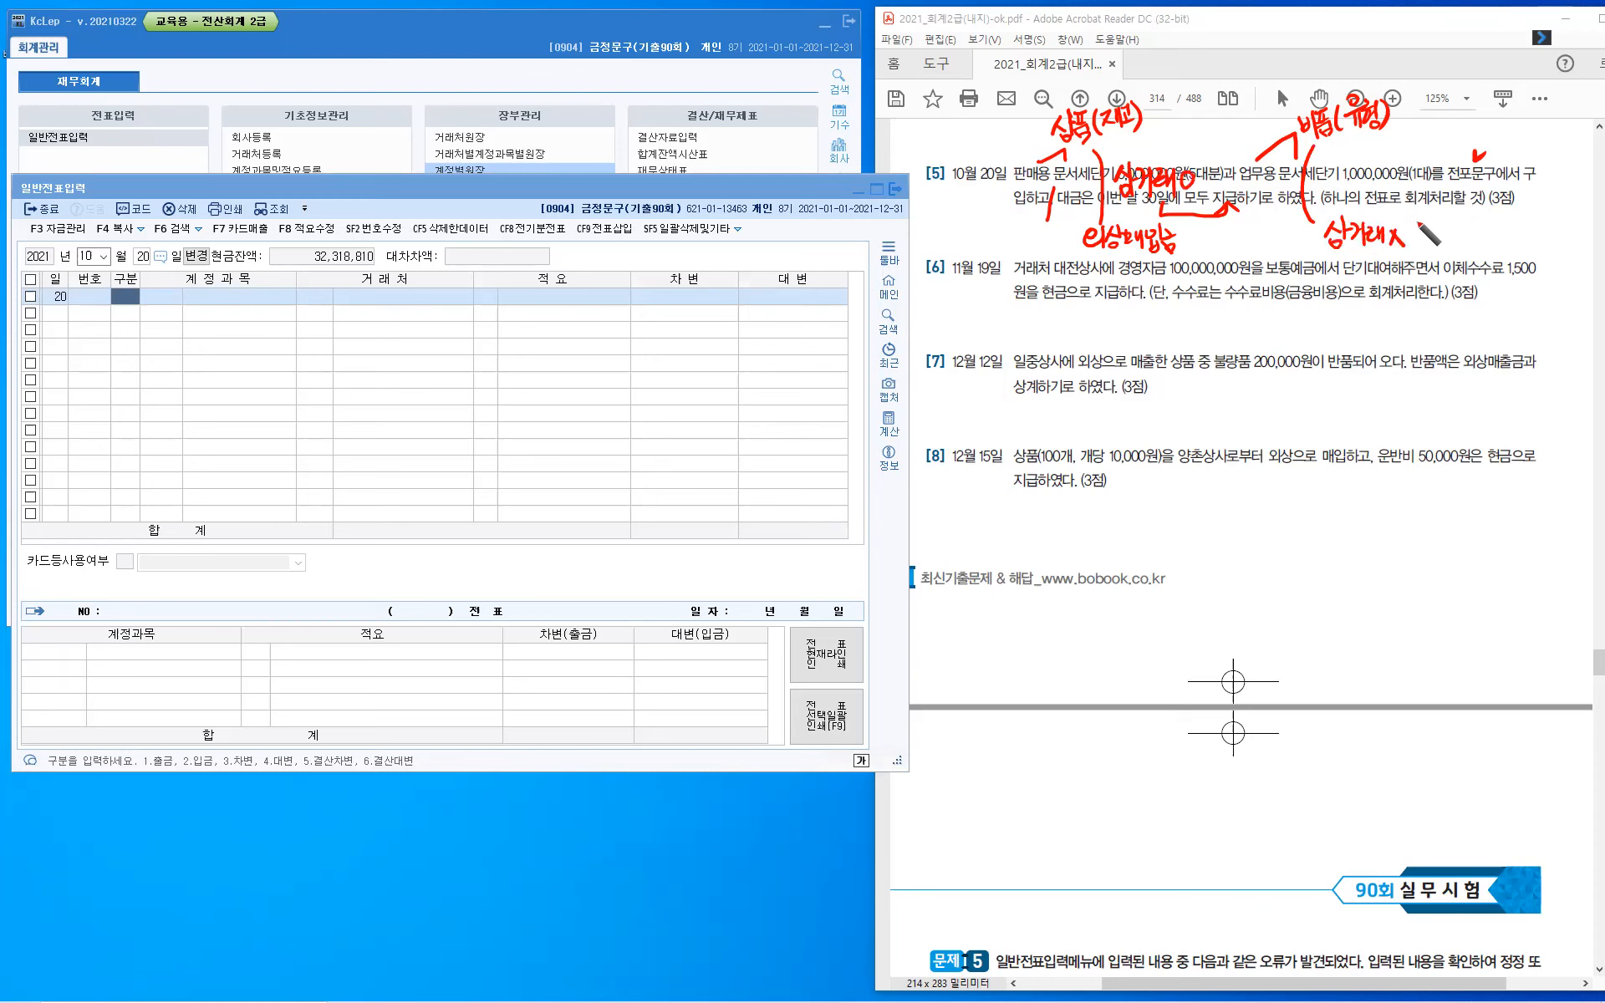
- Complete the 상거래X note with ": 미지급금" and highlight "하나의 전표로 회계처리할 것" in question 5
{"action": "left_click", "coordinate": [1413, 233]}
{"action": "left_click", "coordinate": [1413, 241]}
{"action": "left_click_drag", "start_coordinate": [1428, 229], "coordinate": [1427, 239]}
{"action": "mouse_move", "coordinate": [1430, 231]}
{"action": "left_mouse_down"}
{"action": "mouse_move", "coordinate": [1458, 251]}
{"action": "mouse_move", "coordinate": [1486, 235]}
{"action": "left_mouse_up"}
{"action": "left_click_drag", "start_coordinate": [1327, 198], "coordinate": [1475, 198]}
- Enter a debit line for account 146 상품 with 5,000,000 in the October 20 voucher
{"action": "left_click", "coordinate": [128, 294]}
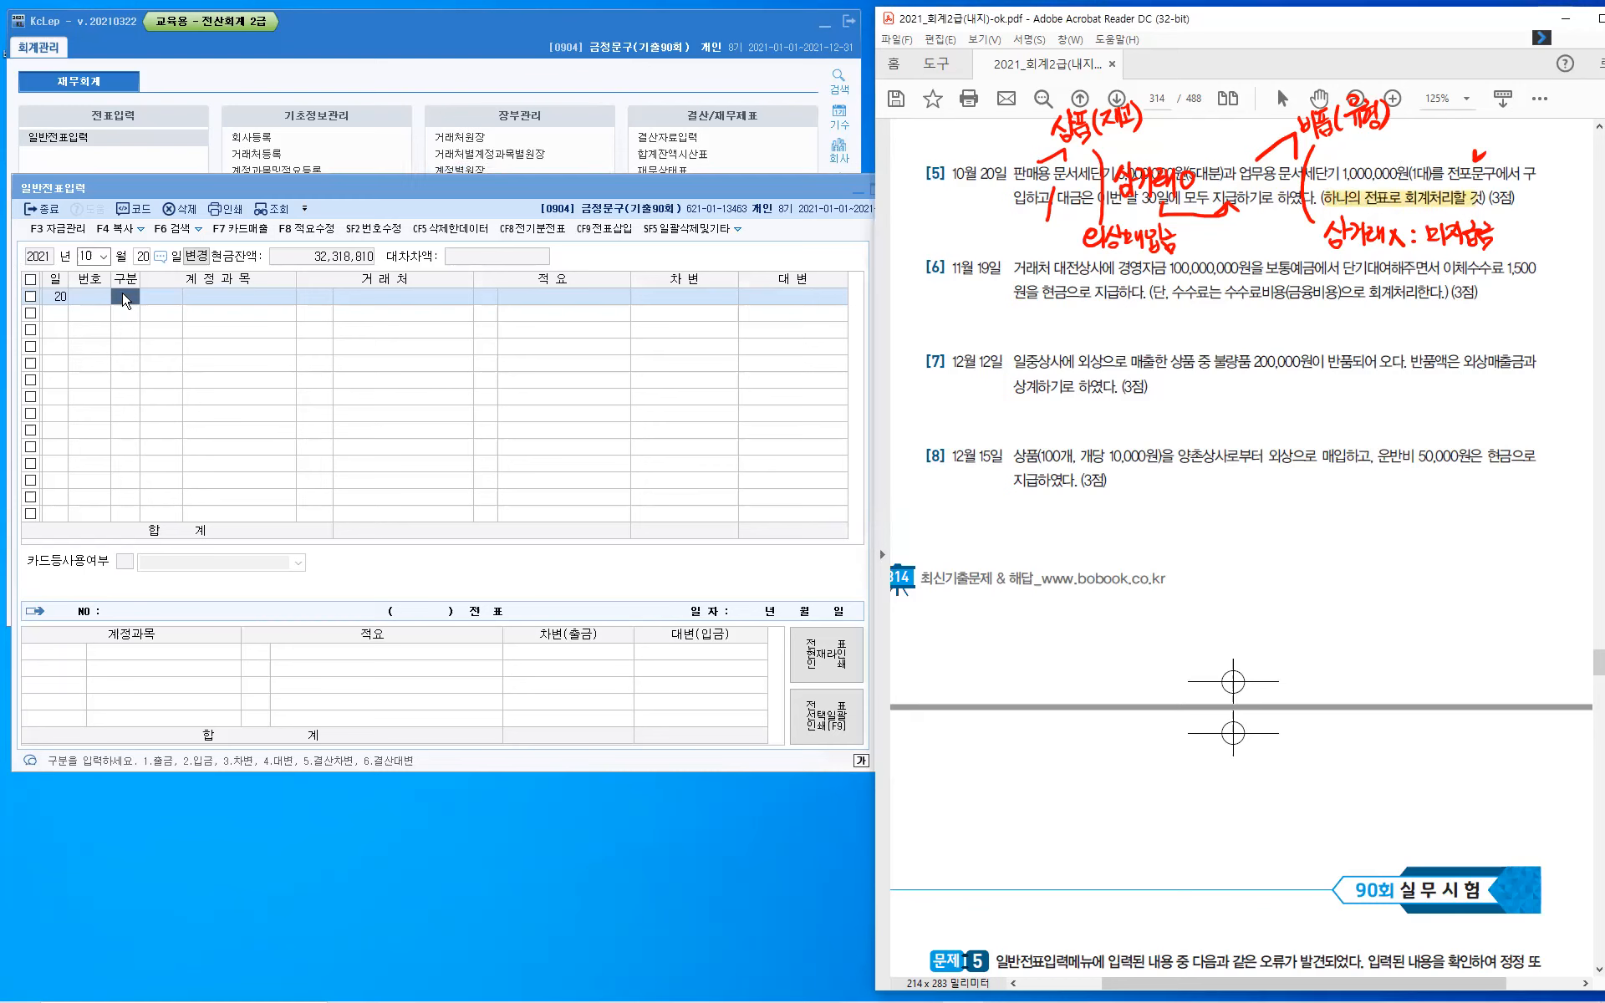
{"action": "left_click", "coordinate": [125, 301]}
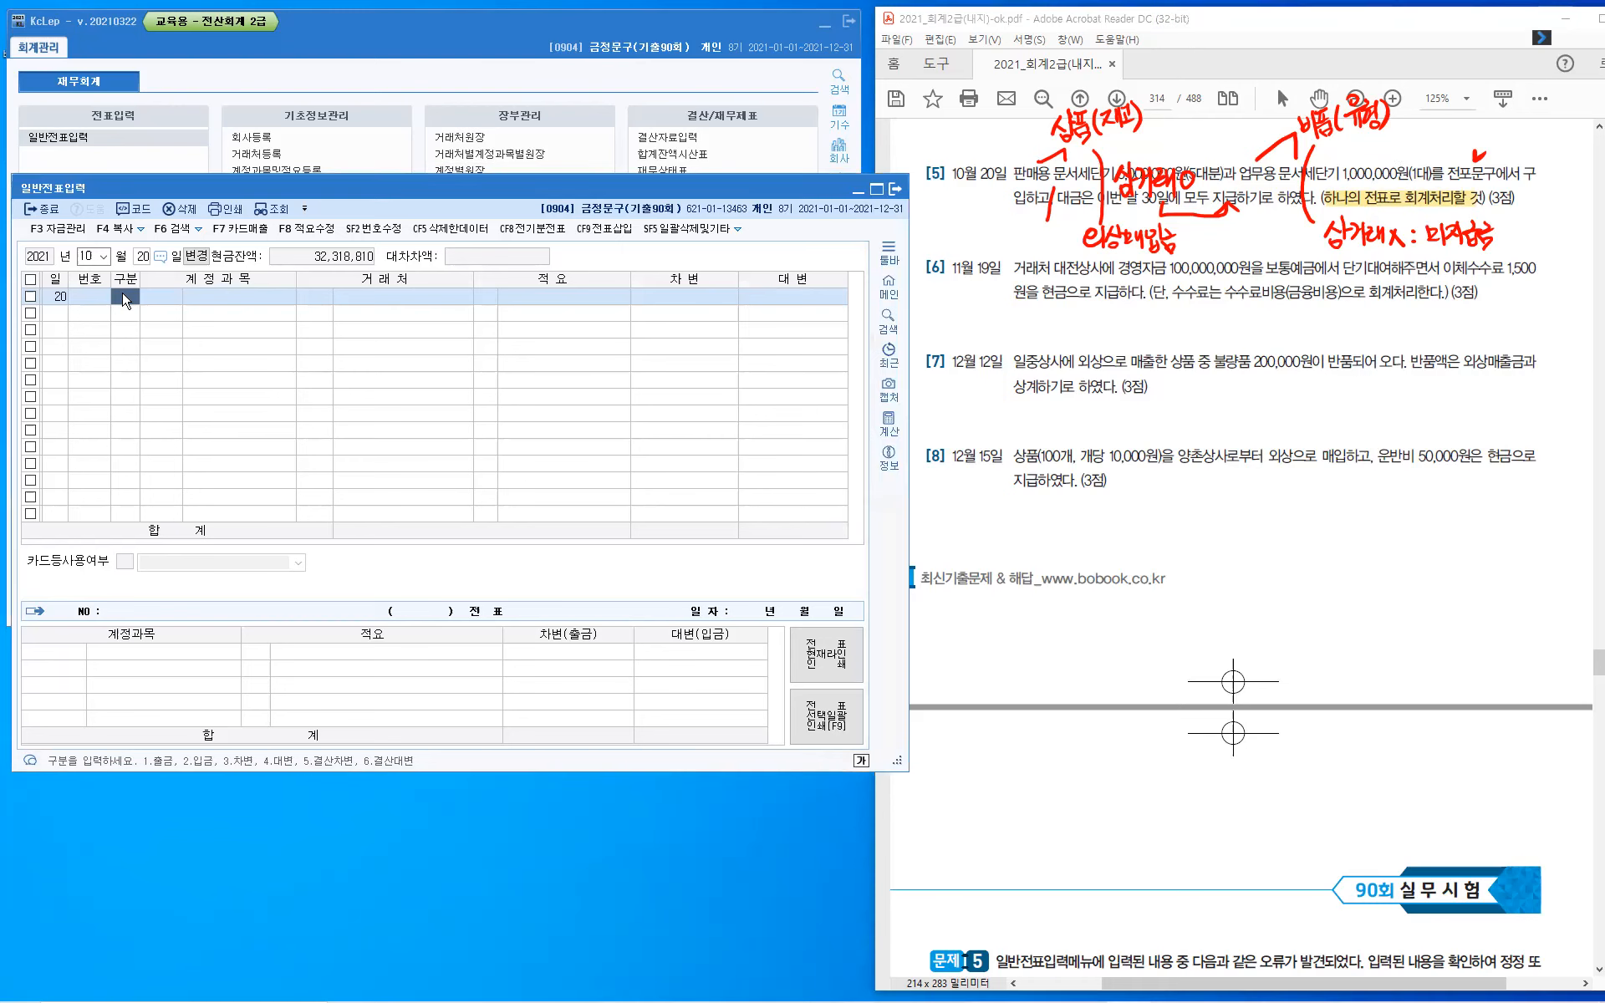
{"action": "type", "text": "3"}
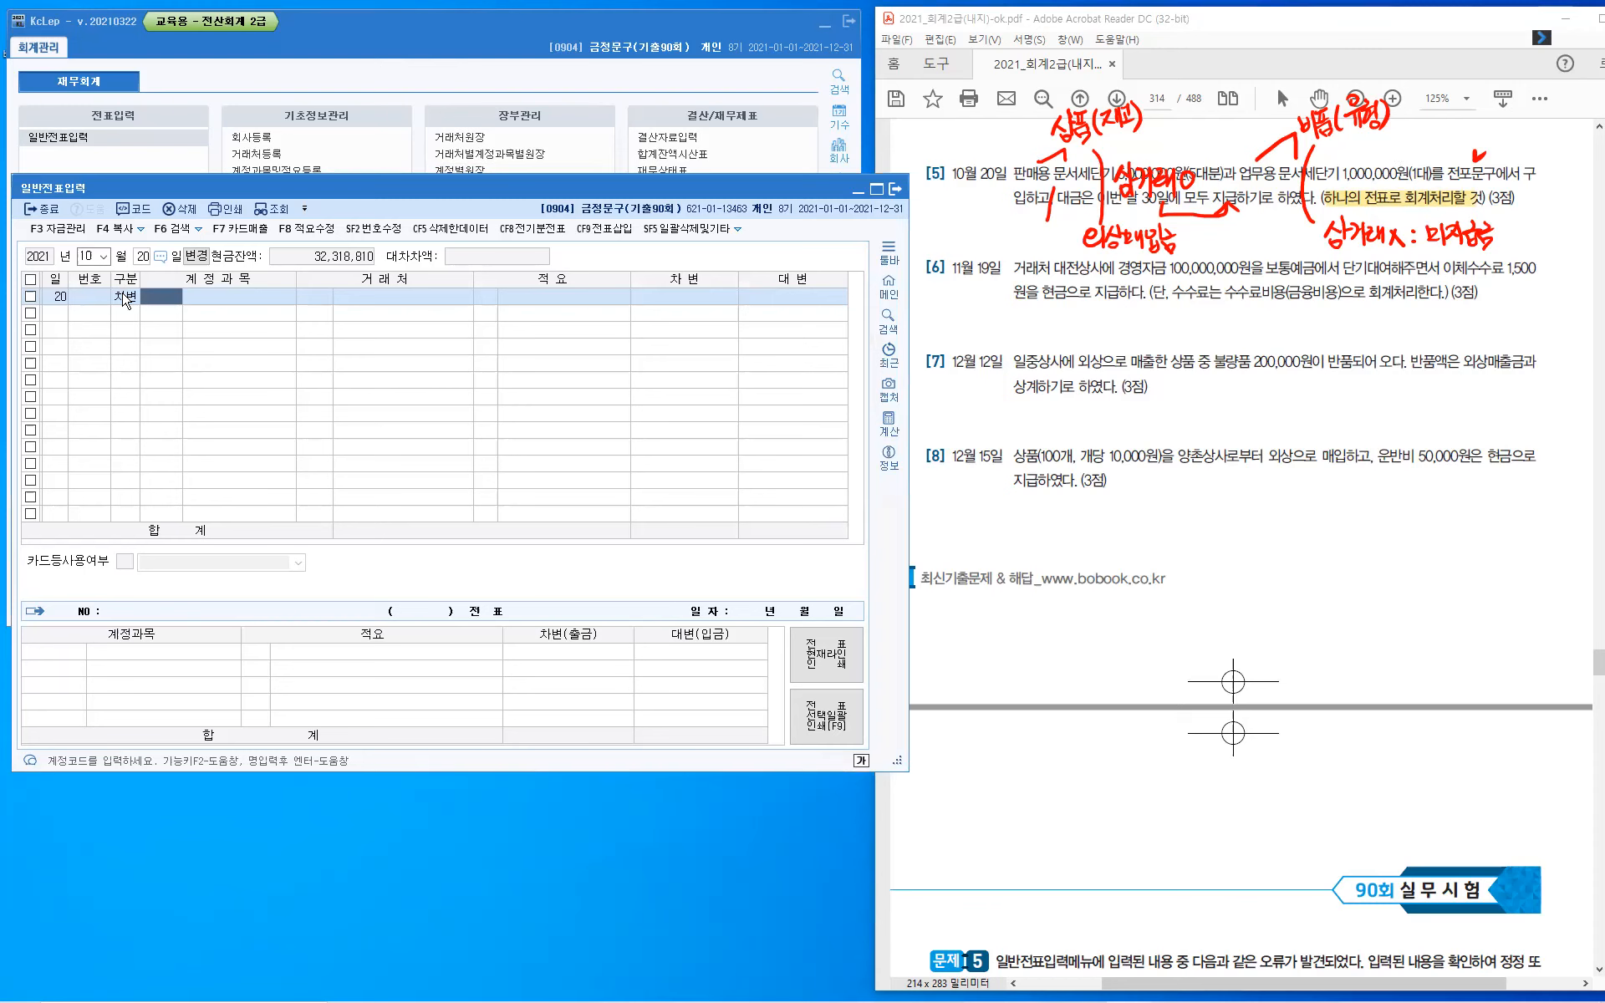
{"action": "type", "text": "146"}
{"action": "key", "text": "Return"}
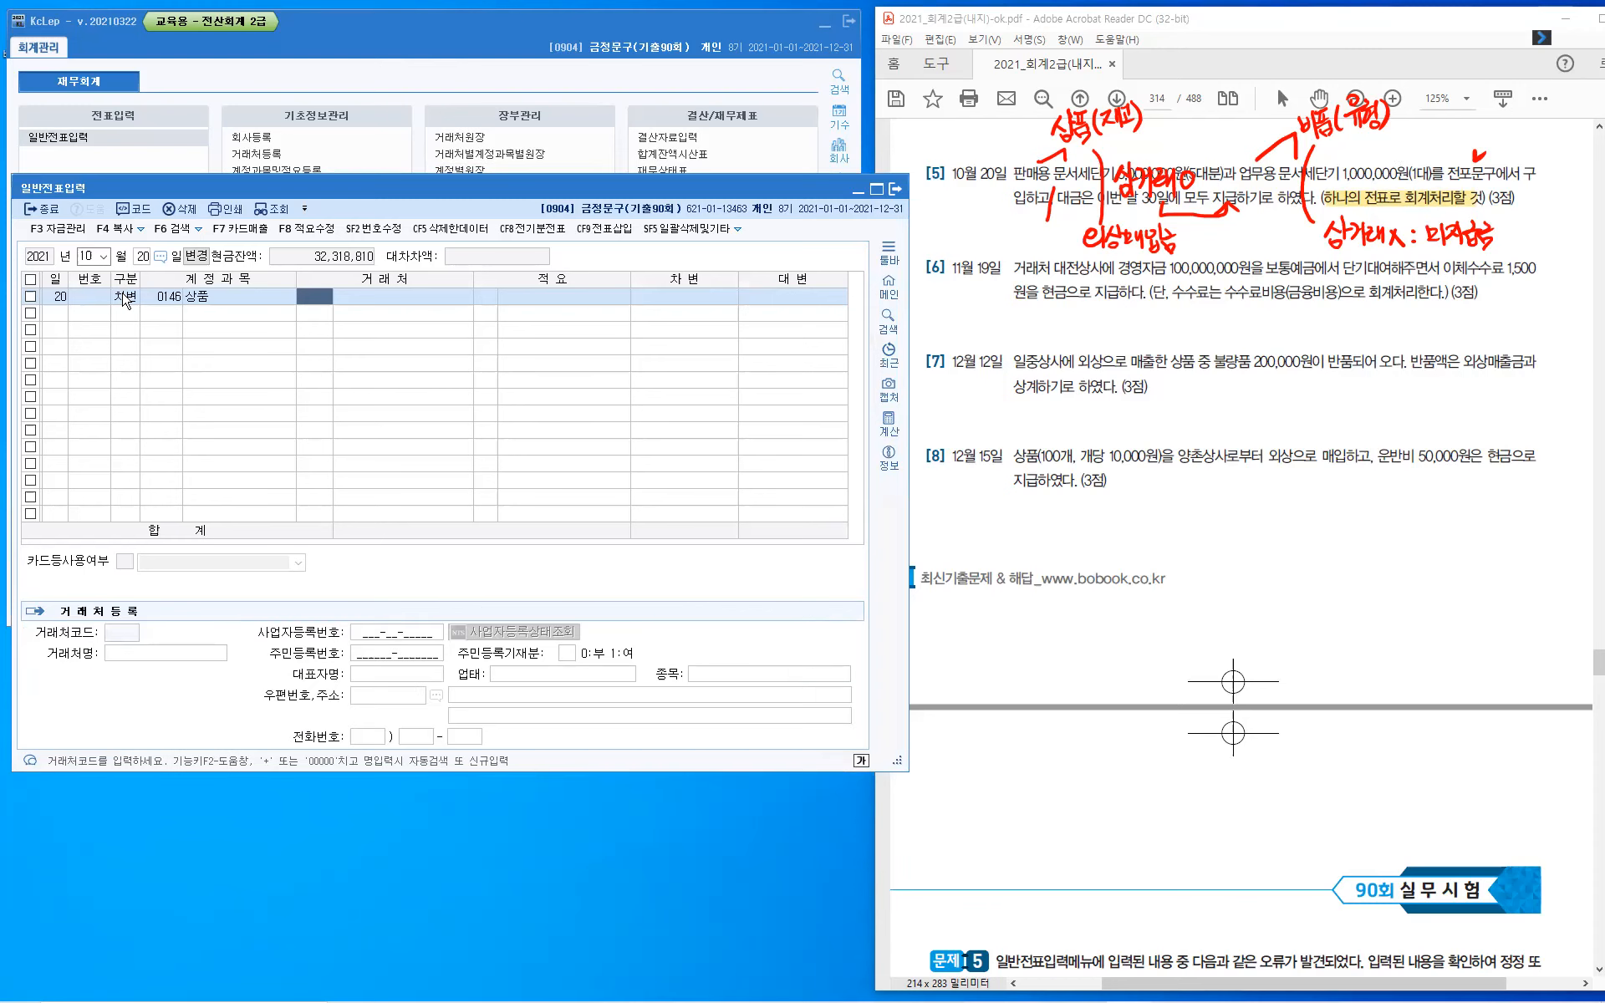
{"action": "key", "text": "Return"}
{"action": "type", "text": "5000000"}
{"action": "key", "text": "Return"}
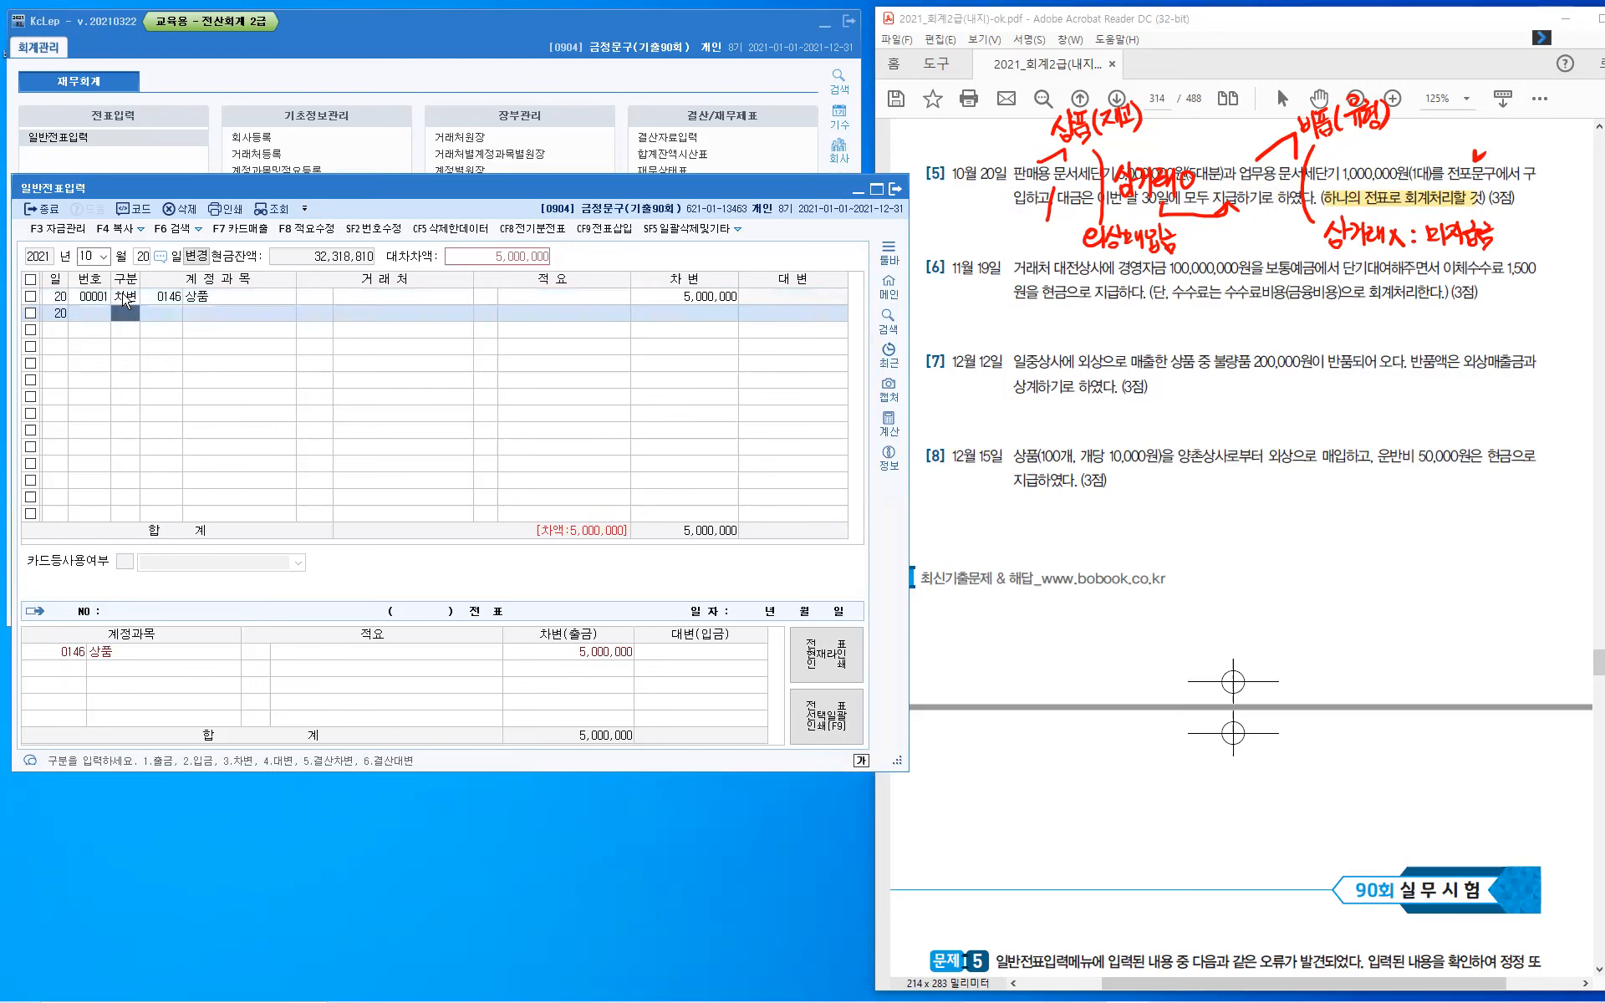
- Add a second debit line for account 212 비품 with 1,000,000 to the October 20 voucher
{"action": "type", "text": "3"}
{"action": "type", "text": "12"}
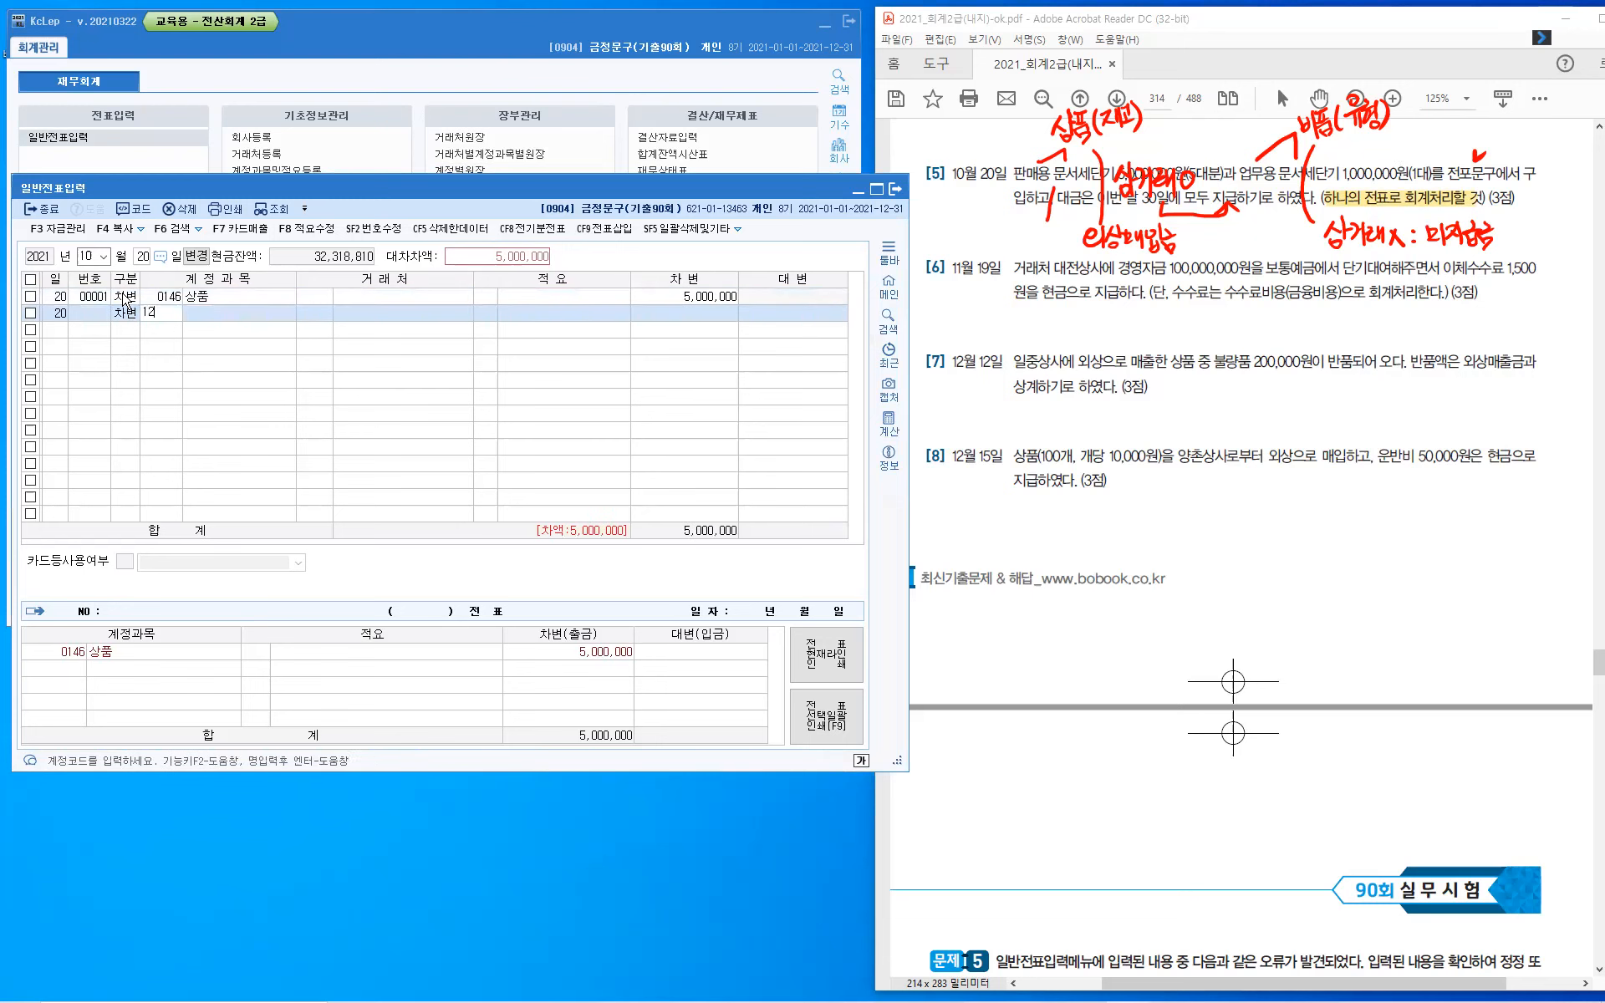
{"action": "type", "text": "1"}
{"action": "key", "text": "Return"}
{"action": "key", "text": "shift+Tab"}
{"action": "type", "text": "212"}
{"action": "key", "text": "Return"}
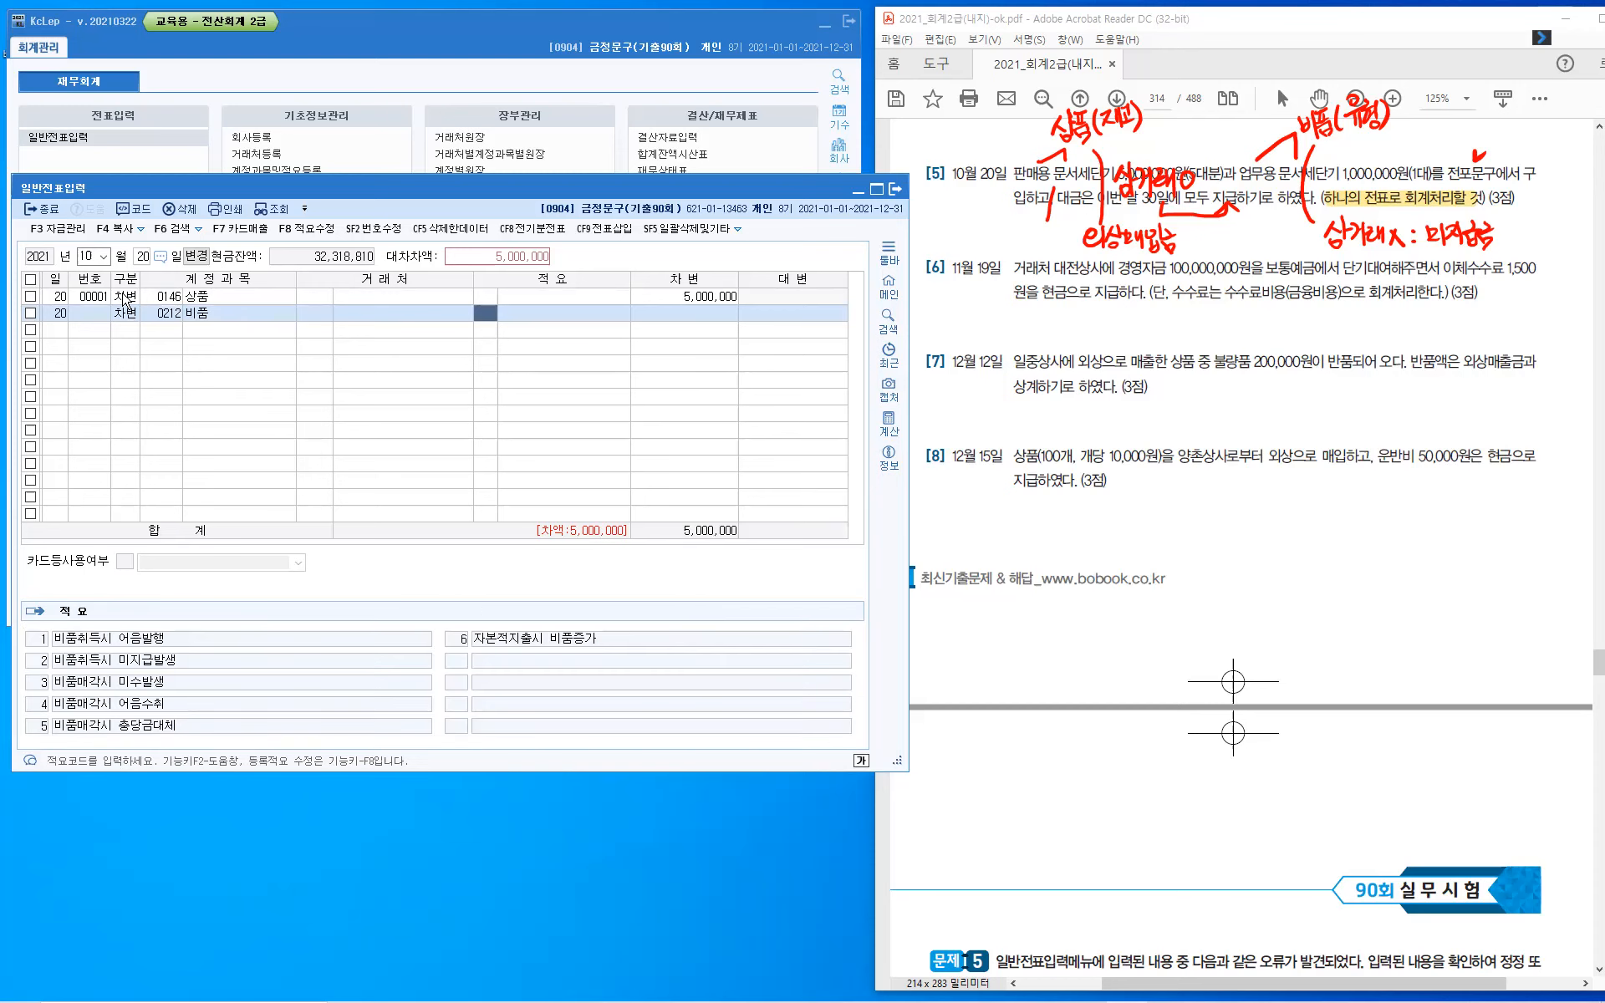
{"action": "key", "text": "Return"}
{"action": "type", "text": "1000000"}
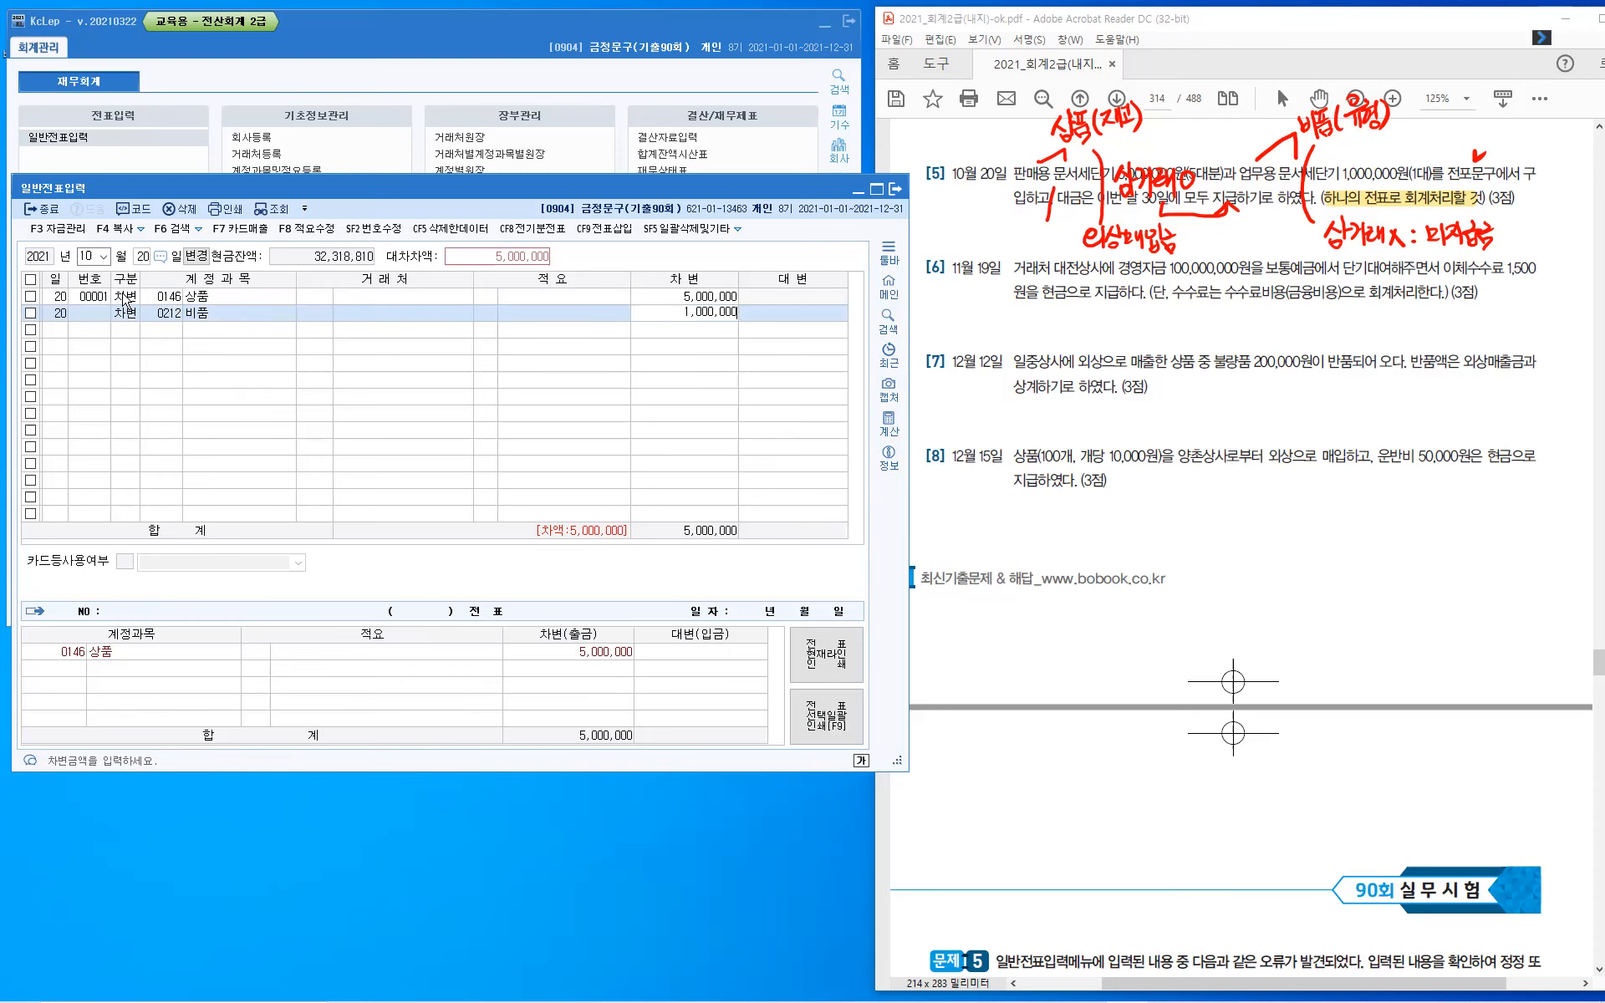
{"action": "key", "text": "Return"}
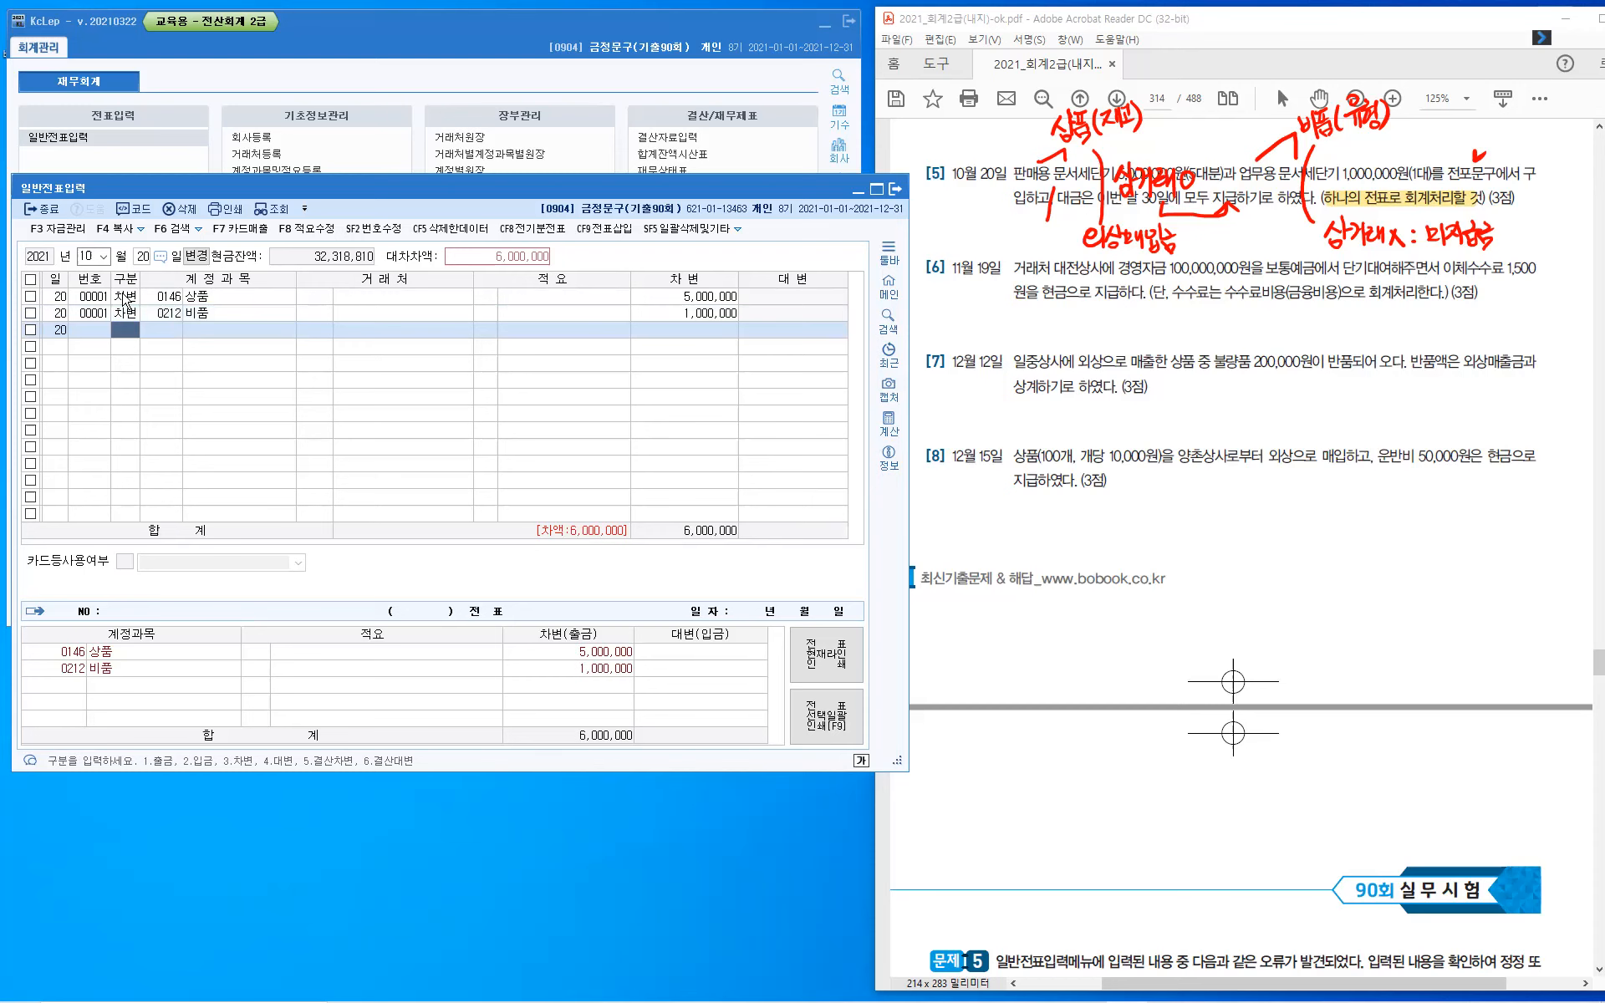
- Add a credit line for account 251 외상매입금 with counterparty 전포문구 and 5,000,000
{"action": "key", "text": "4"}
{"action": "type", "text": "251"}
{"action": "key", "text": "Return"}
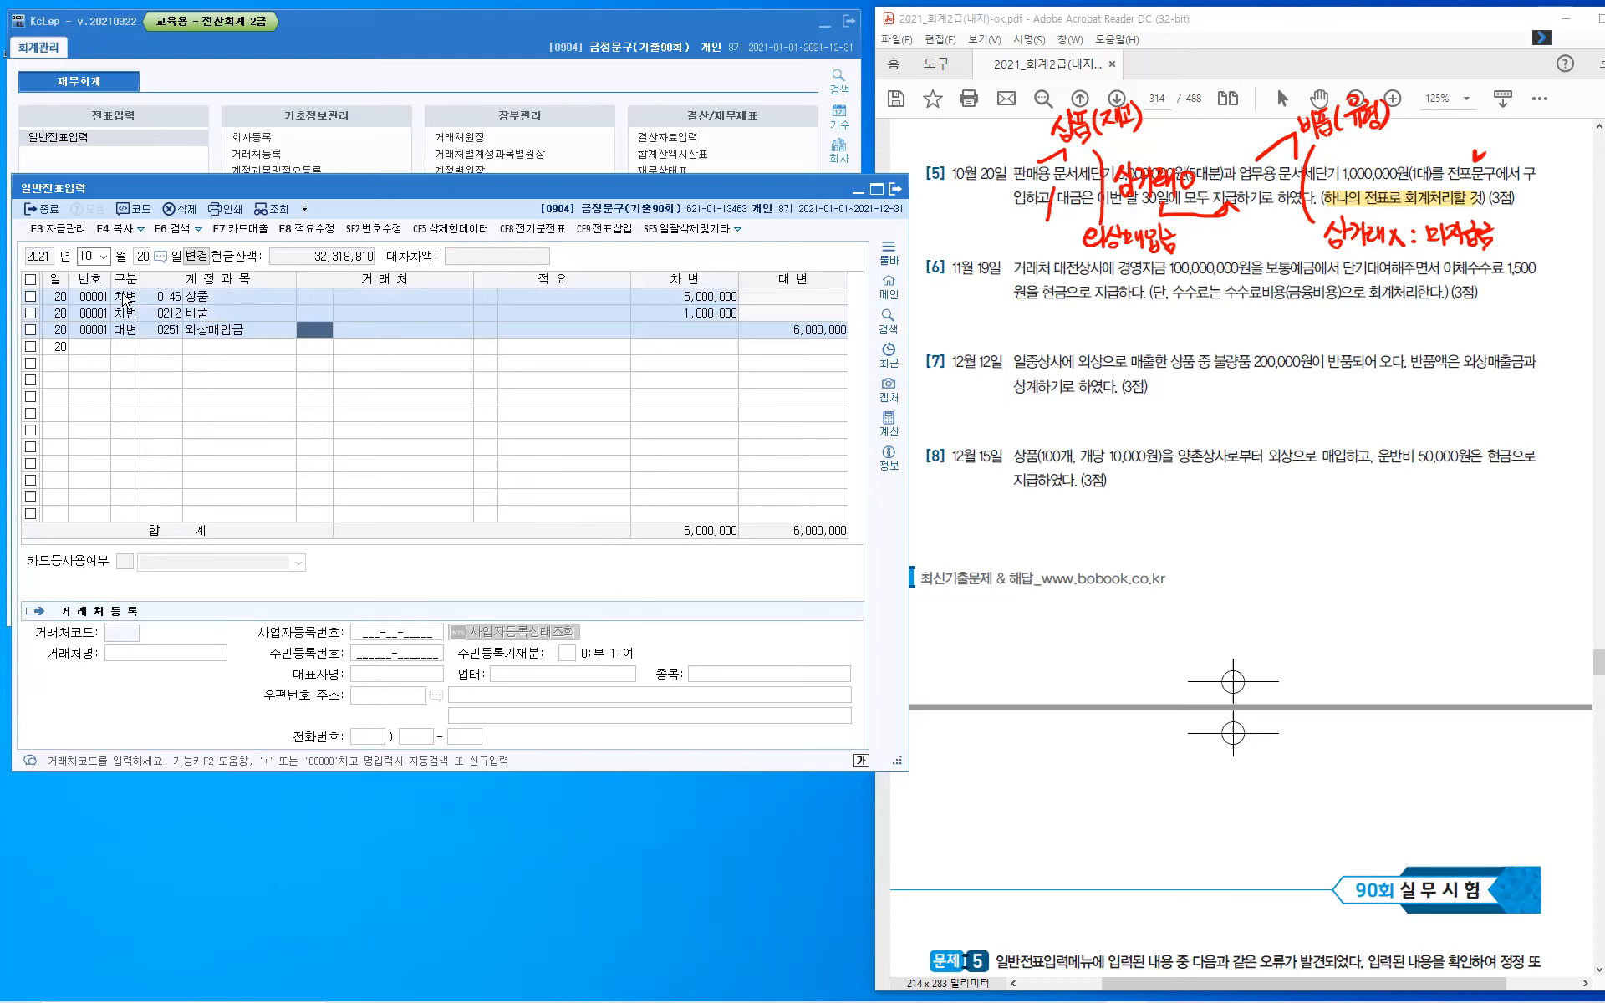
{"action": "key", "text": "Hangul"}
{"action": "type", "text": "전포"}
{"action": "key", "text": "Return"}
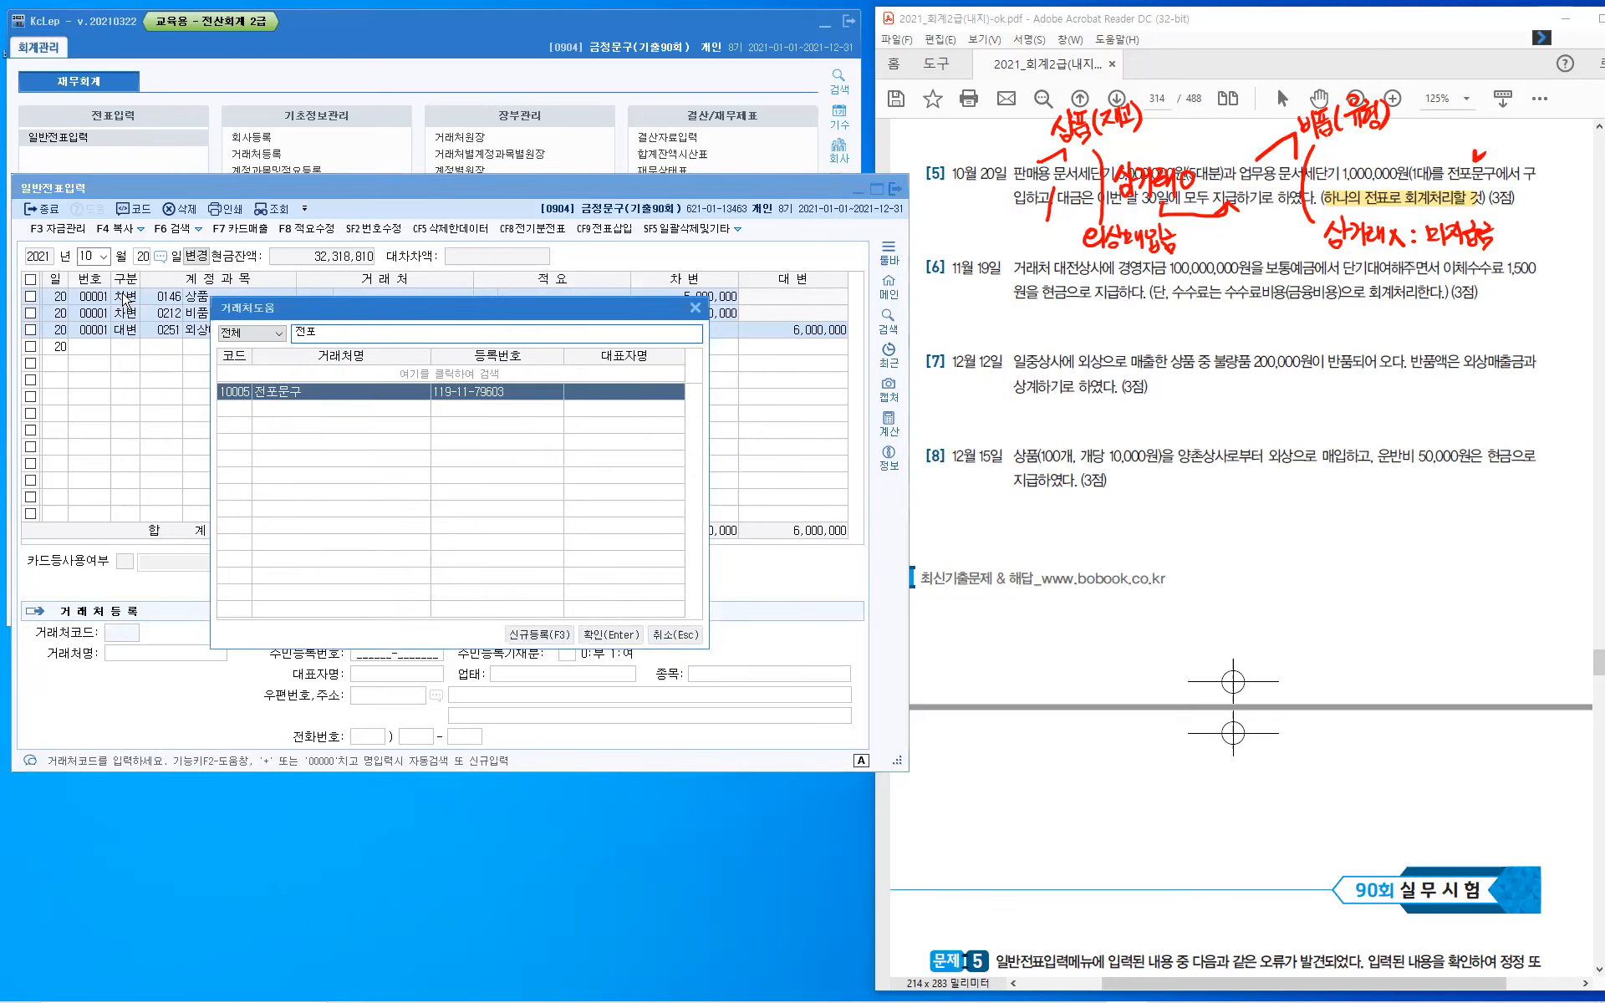
{"action": "key", "text": "Return"}
{"action": "key", "text": "Return"}
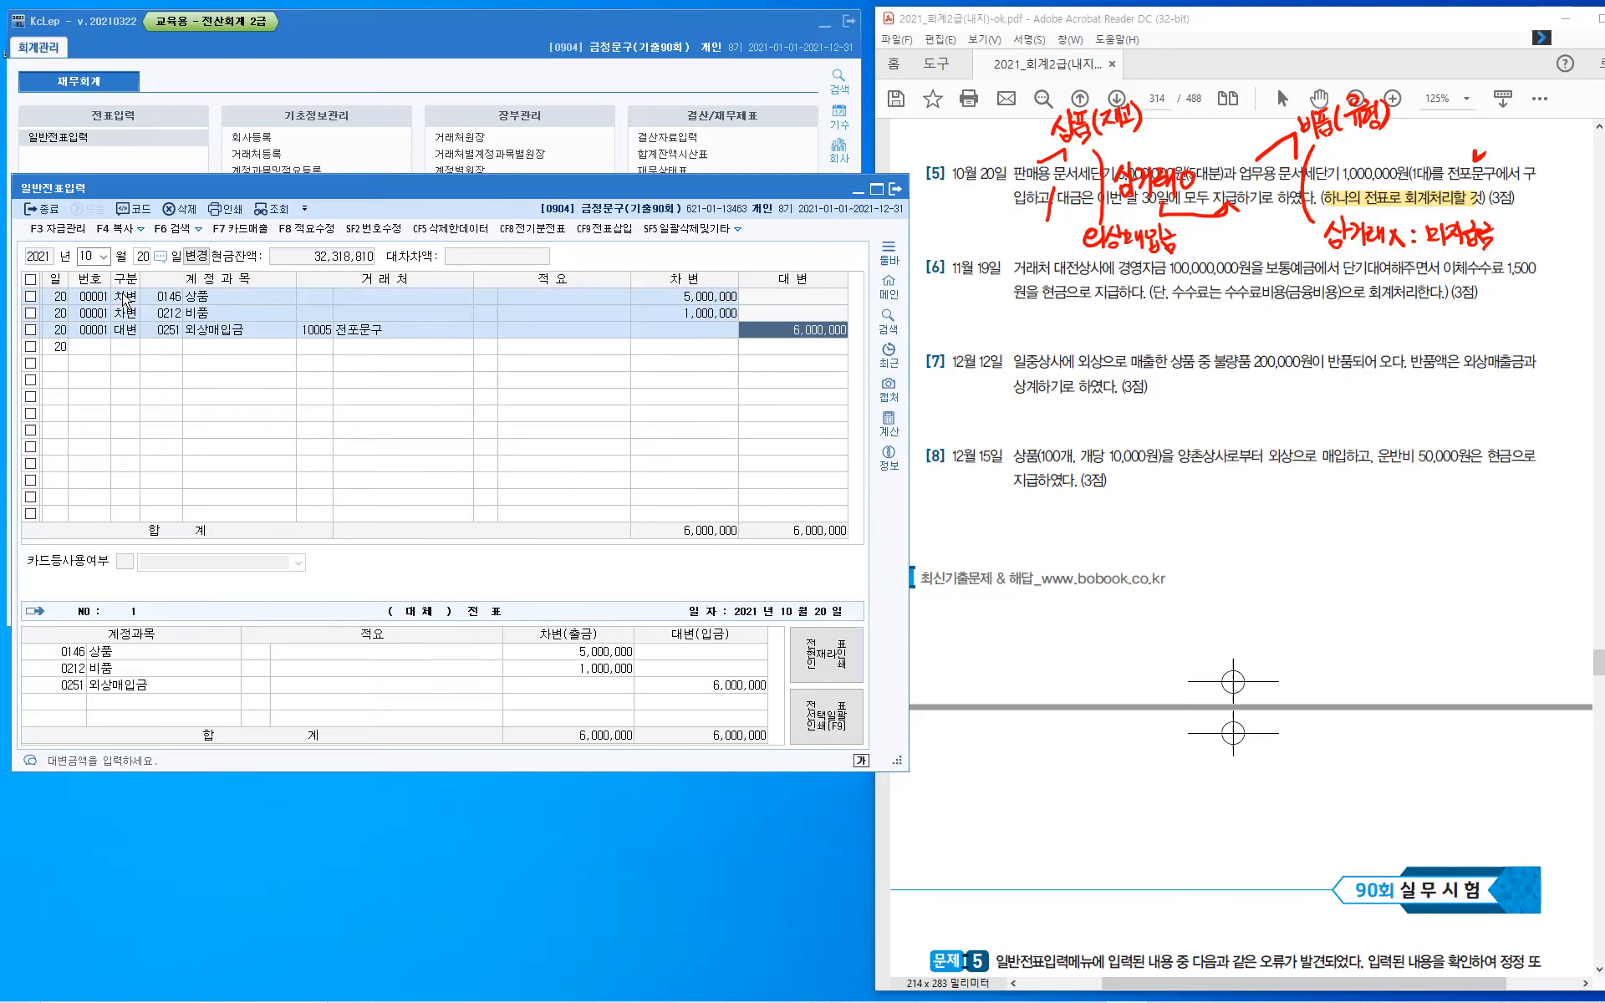
{"action": "type", "text": "5000000"}
- Add a credit line for account 253 미지급금 with counterparty 전포문구 for the remaining 1,000,000
{"action": "key", "text": "Return"}
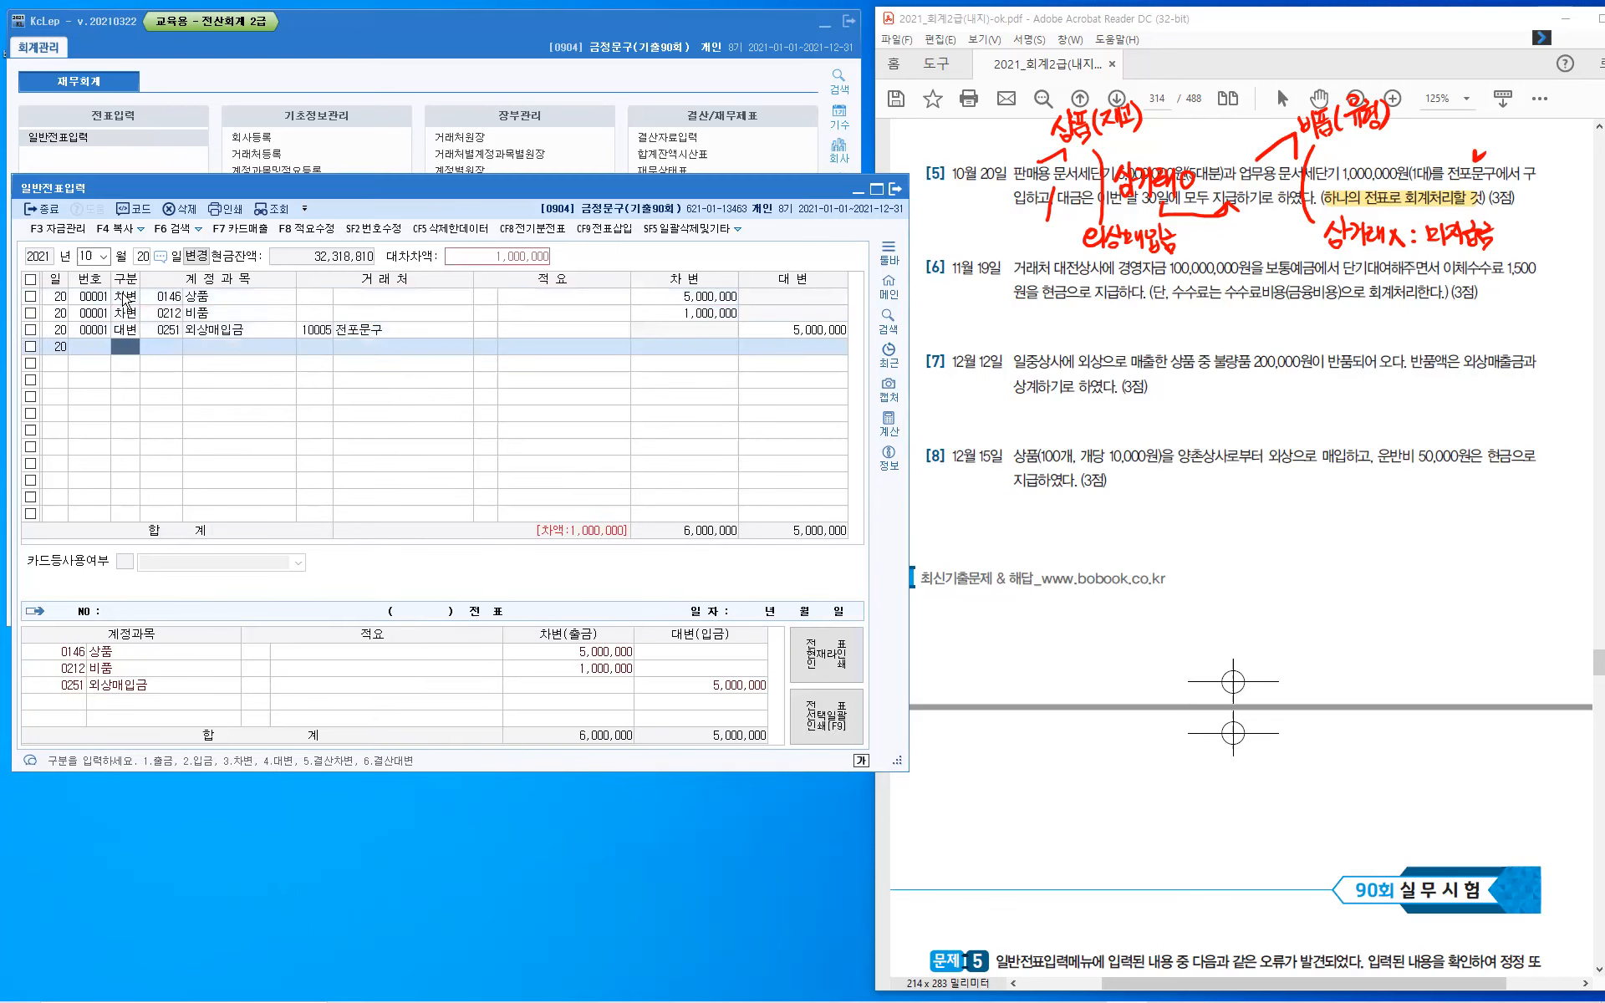
{"action": "type", "text": "4"}
{"action": "type", "text": "2"}
{"action": "type", "text": "53"}
{"action": "key", "text": "Return"}
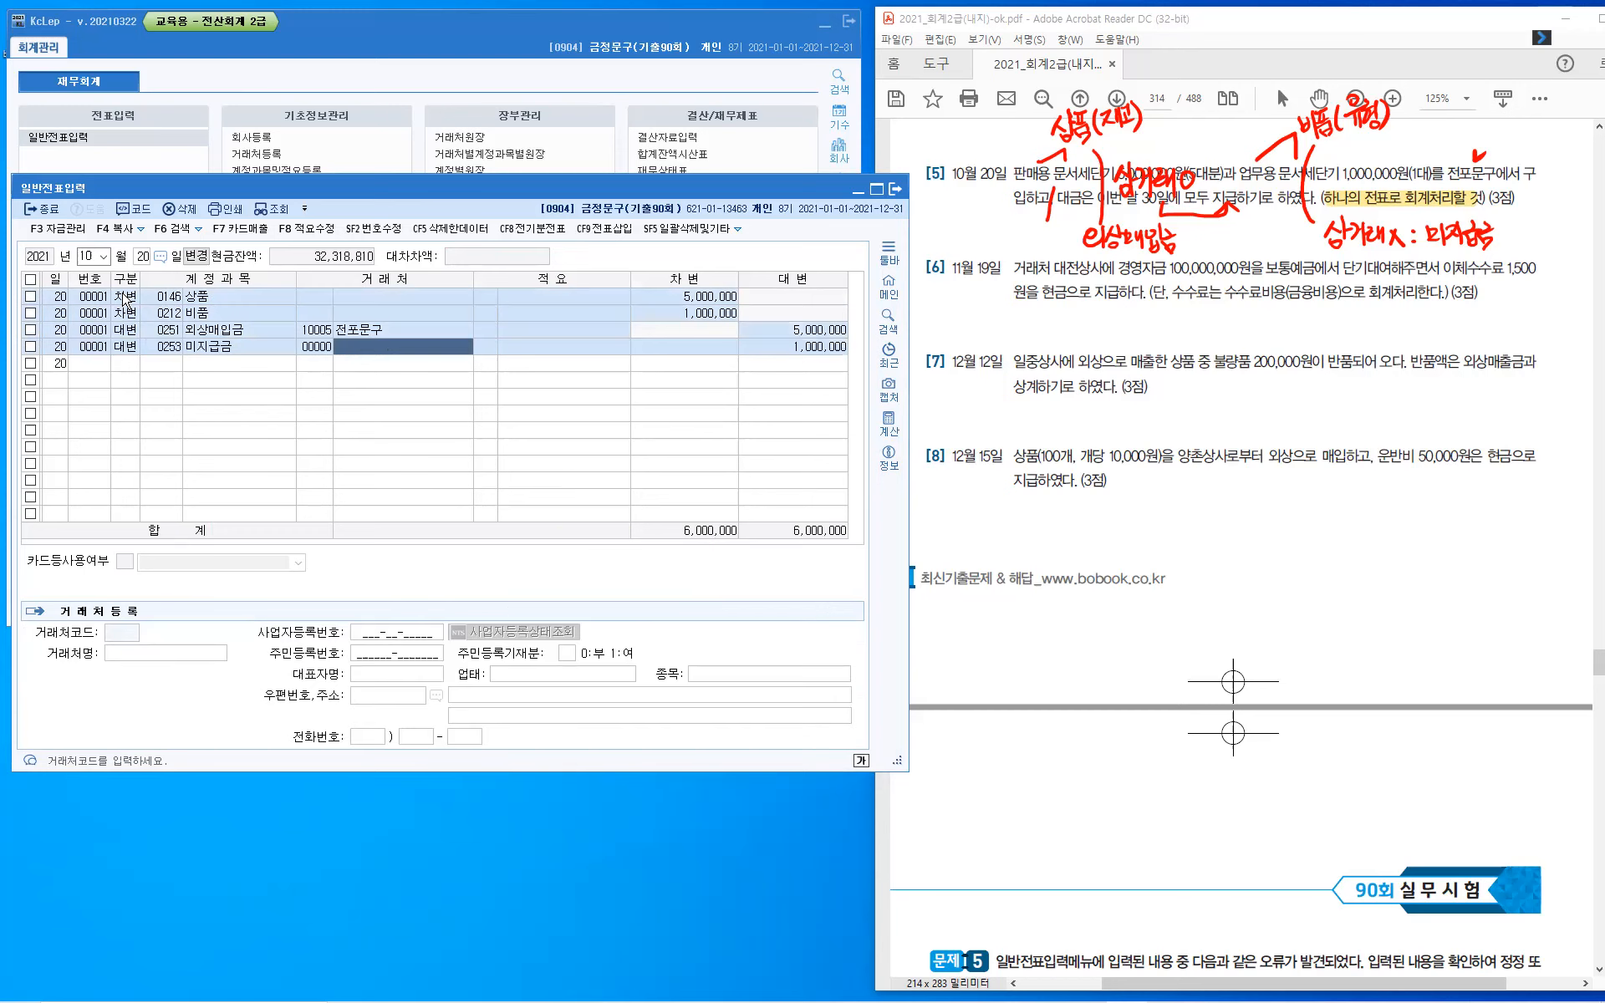
{"action": "key", "text": "Return"}
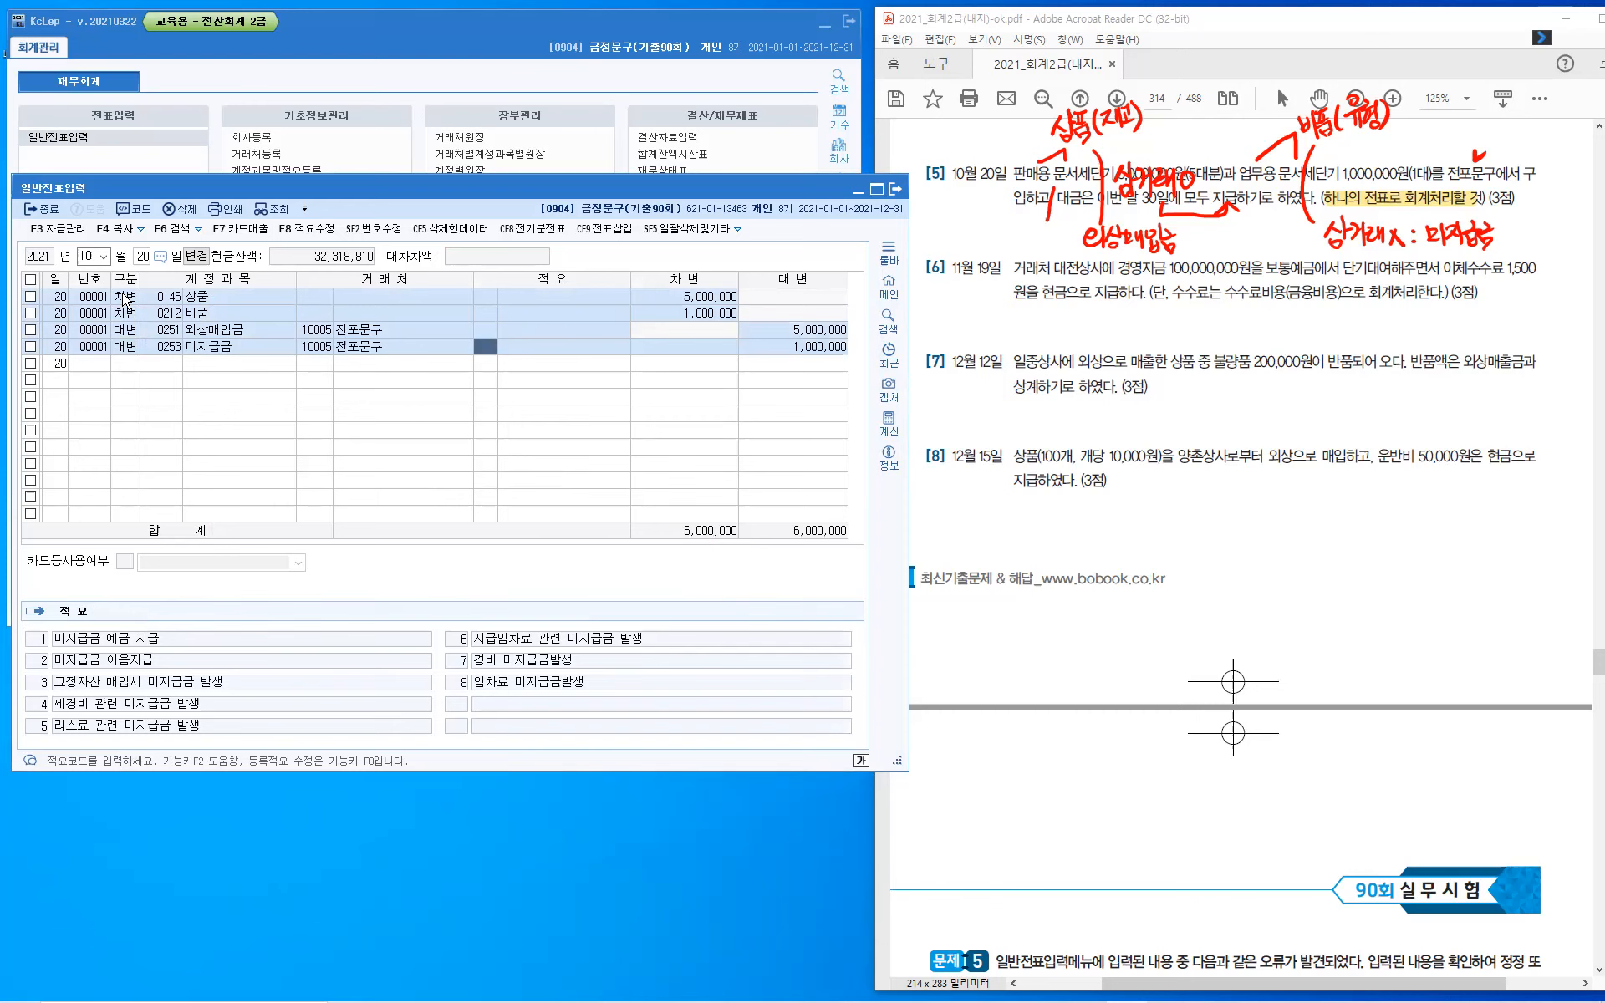
{"action": "key", "text": "Return"}
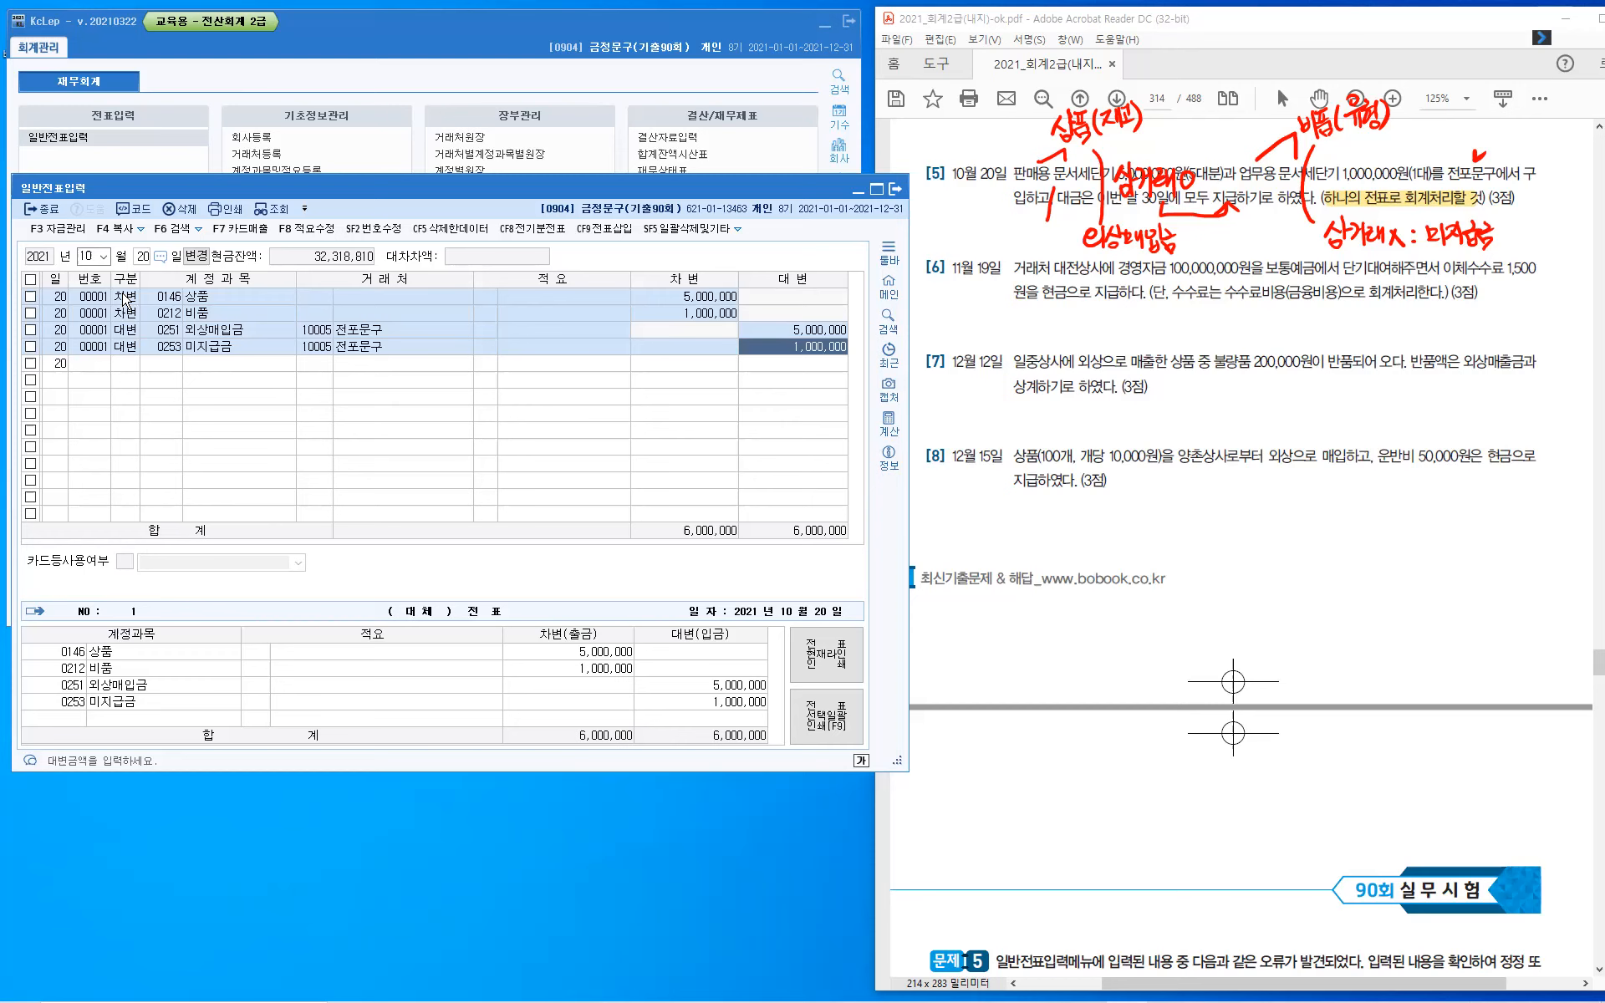
{"action": "key", "text": "Return"}
- Change the voucher entry date to November 19 for question 6
{"action": "key", "text": "Escape"}
{"action": "key", "text": "shift+Tab"}
{"action": "type", "text": "11"}
{"action": "key", "text": "Return"}
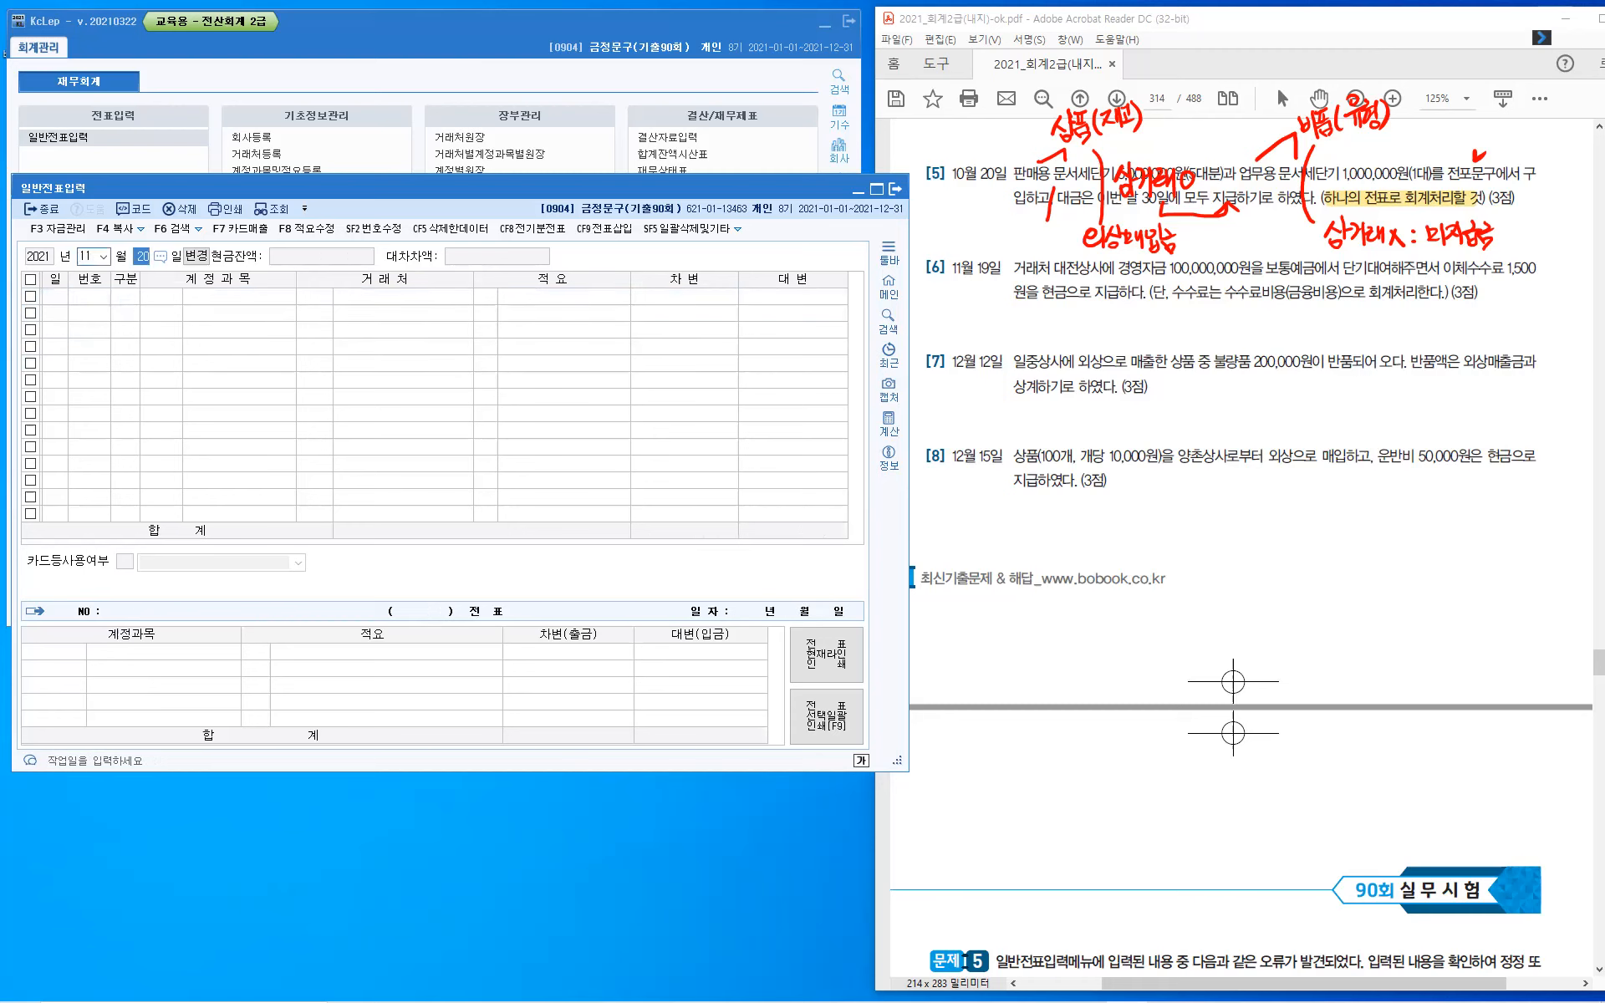
{"action": "type", "text": "19"}
{"action": "key", "text": "Return"}
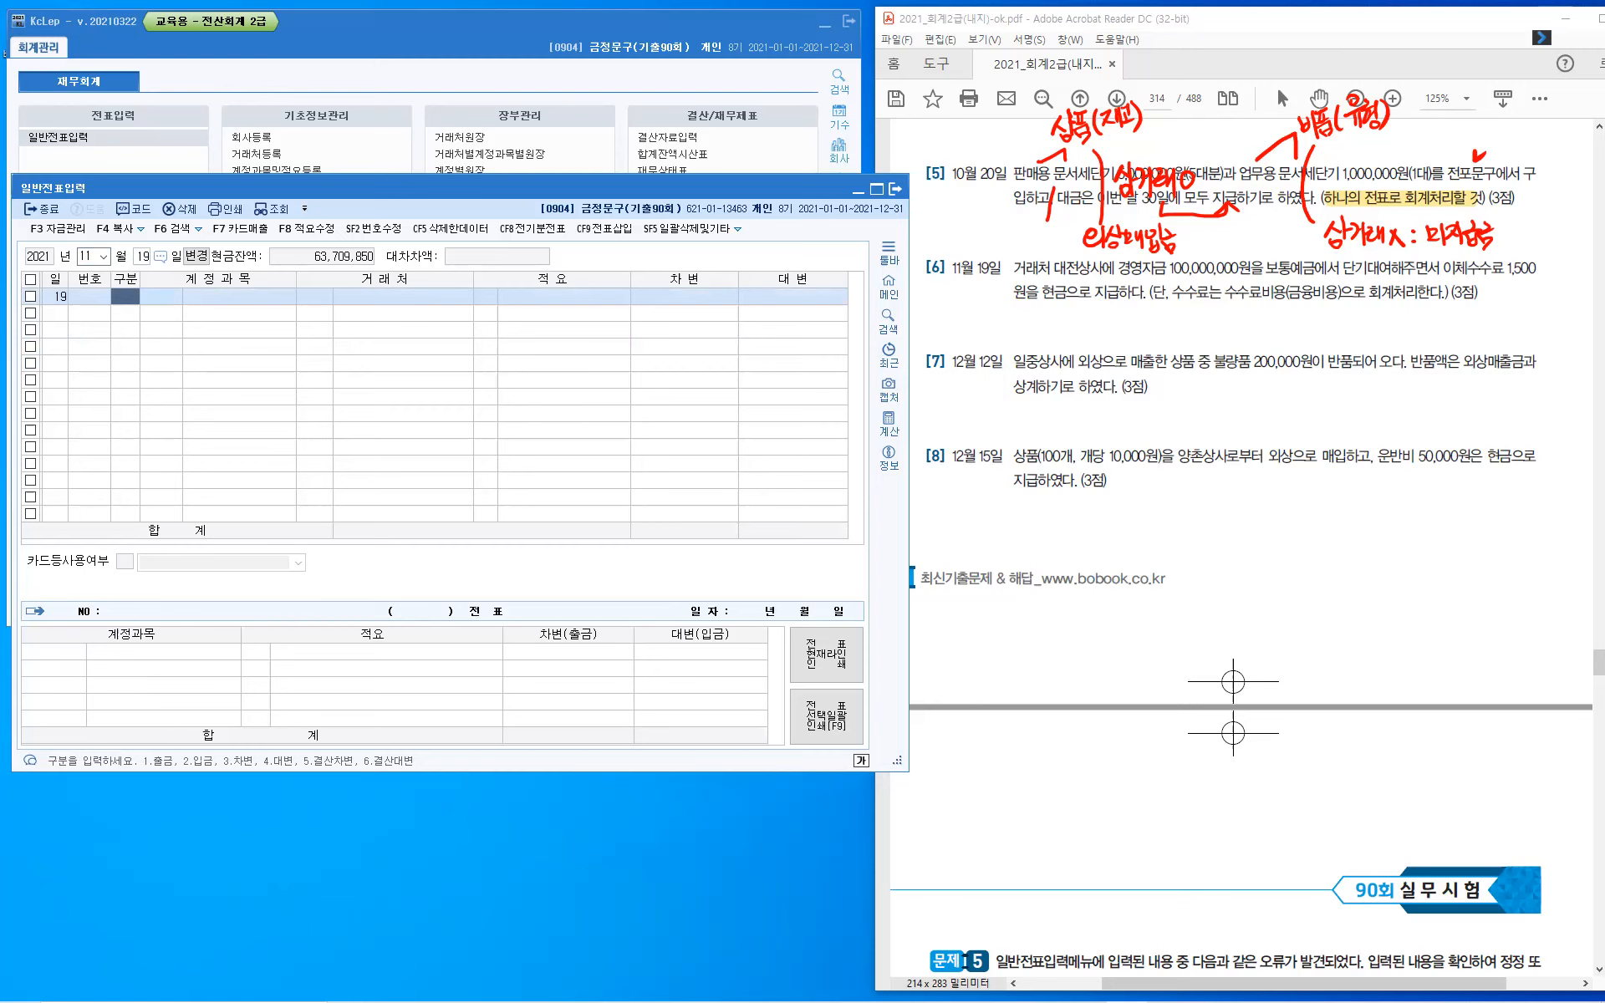
- Clear question 5's handwriting, then in question 6 underline 수수료비용(금융비용), check 보통예금 and 단기대여, write "금" after 단기대여, and bracket 대전상사
{"action": "key", "text": "Escape"}
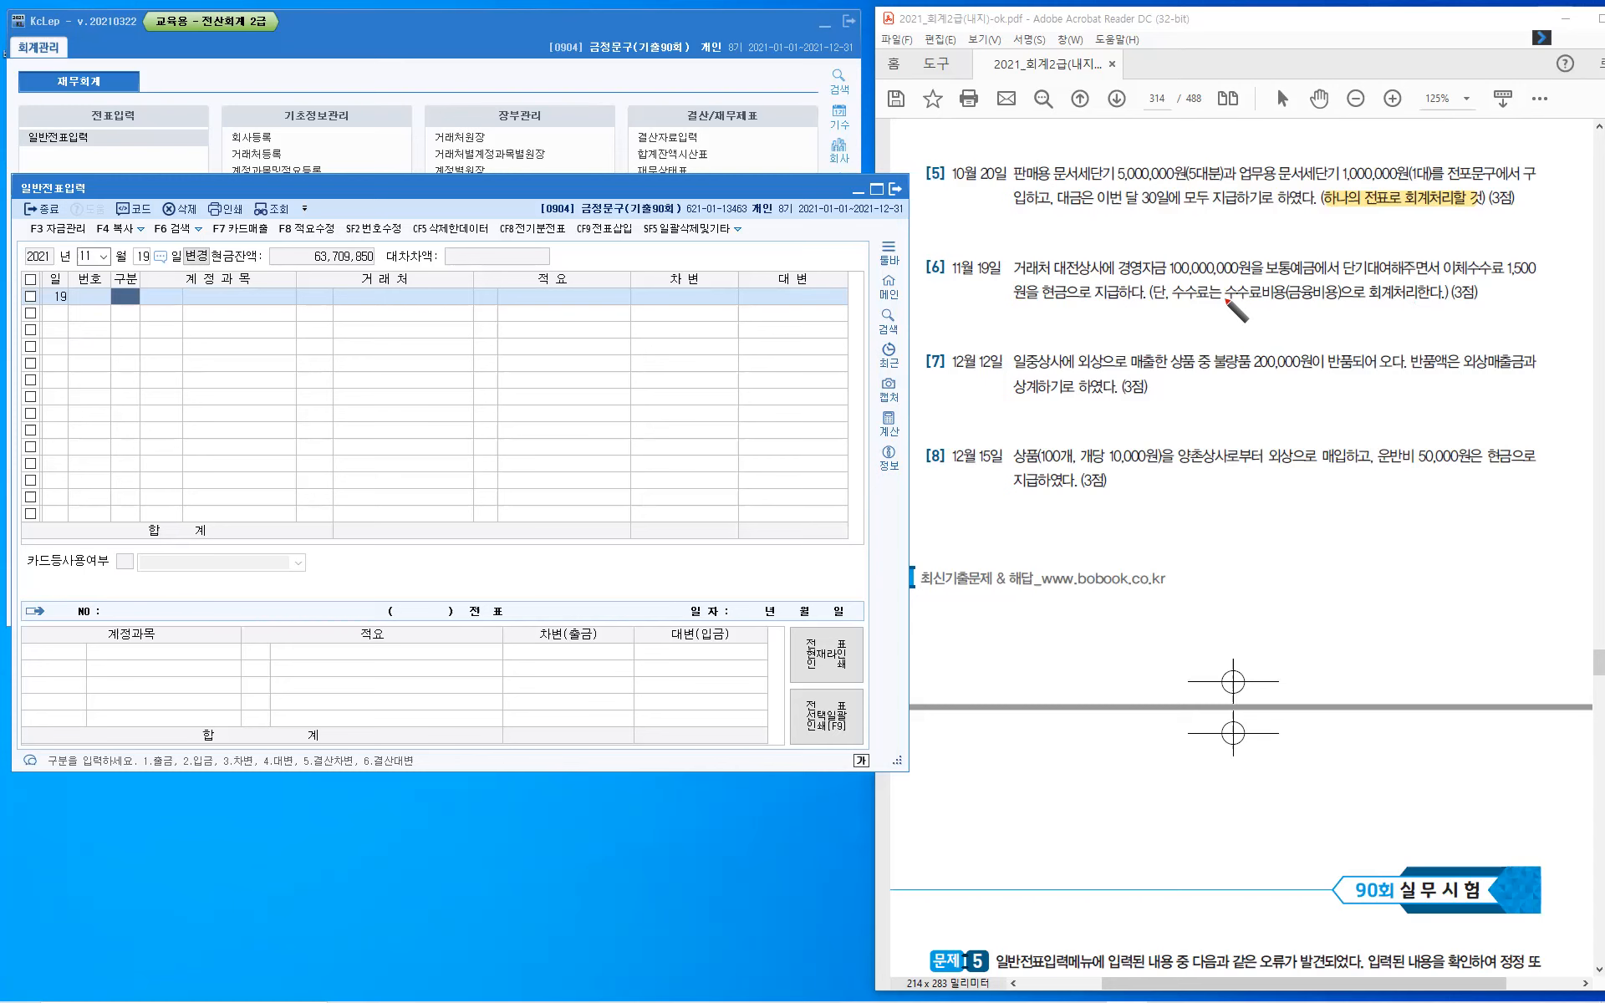
{"action": "left_click_drag", "start_coordinate": [1254, 306], "coordinate": [1337, 305]}
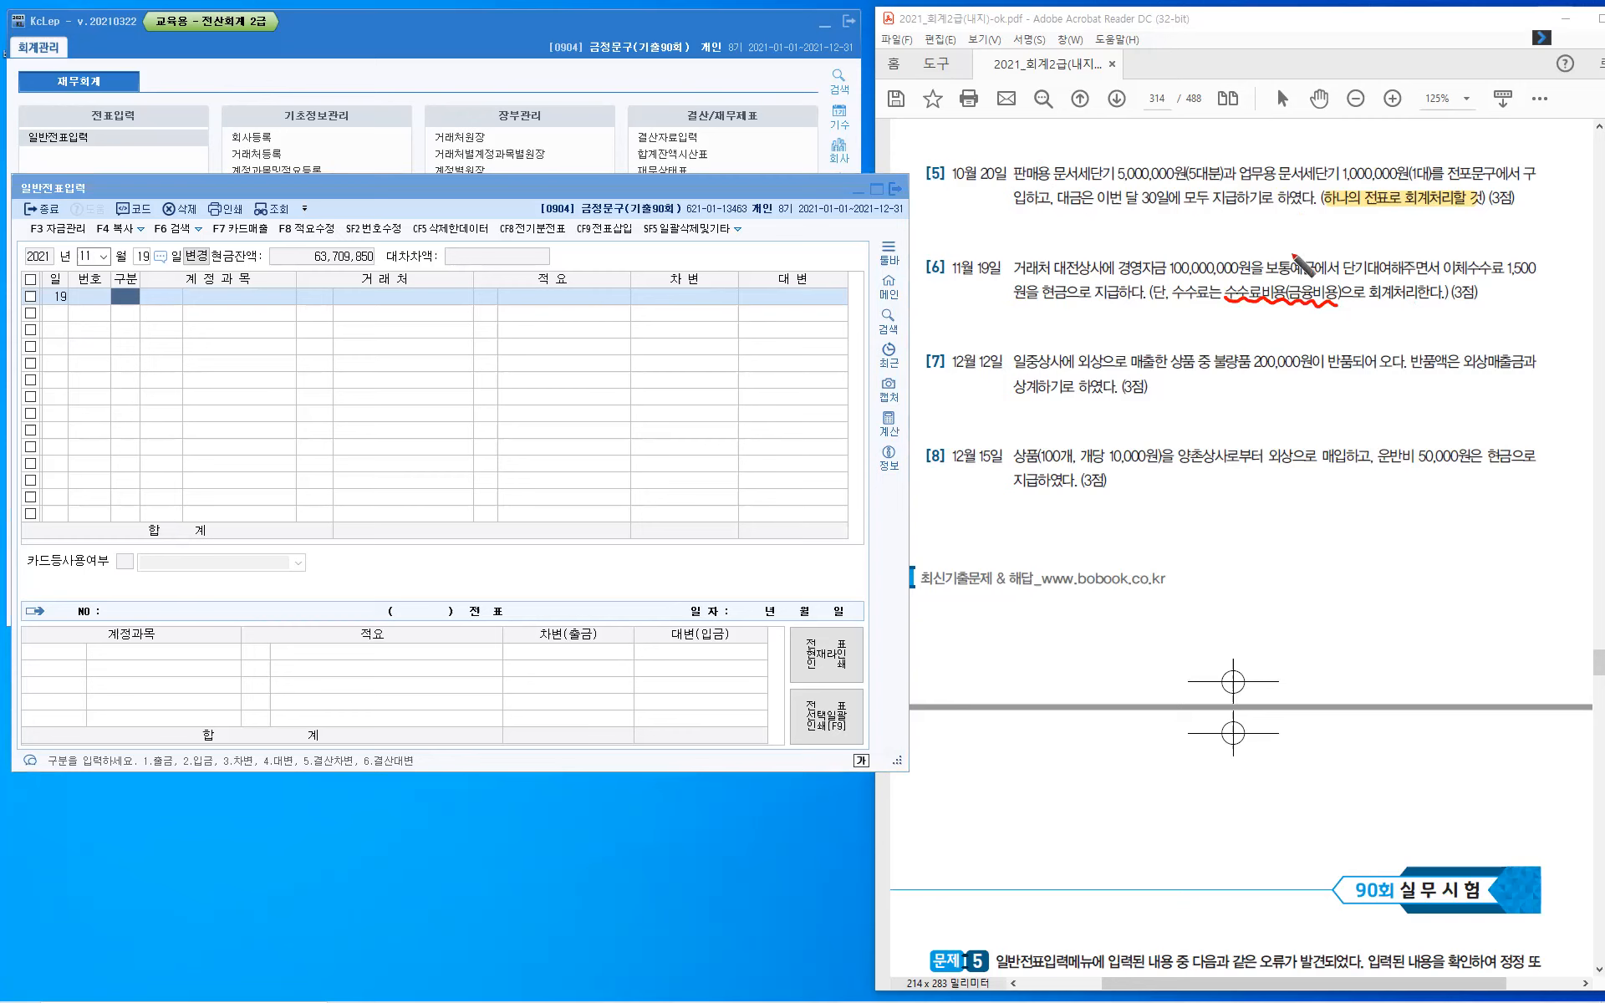
{"action": "left_click_drag", "start_coordinate": [1288, 247], "coordinate": [1302, 244]}
{"action": "left_click", "coordinate": [1363, 247]}
{"action": "left_click_drag", "start_coordinate": [1363, 249], "coordinate": [1406, 254]}
{"action": "left_click_drag", "start_coordinate": [1042, 269], "coordinate": [1050, 255]}
{"action": "left_click_drag", "start_coordinate": [1109, 258], "coordinate": [1107, 272]}
- Start the November 19 voucher with a debit line for account 0114 단기대여금
{"action": "left_click", "coordinate": [129, 292]}
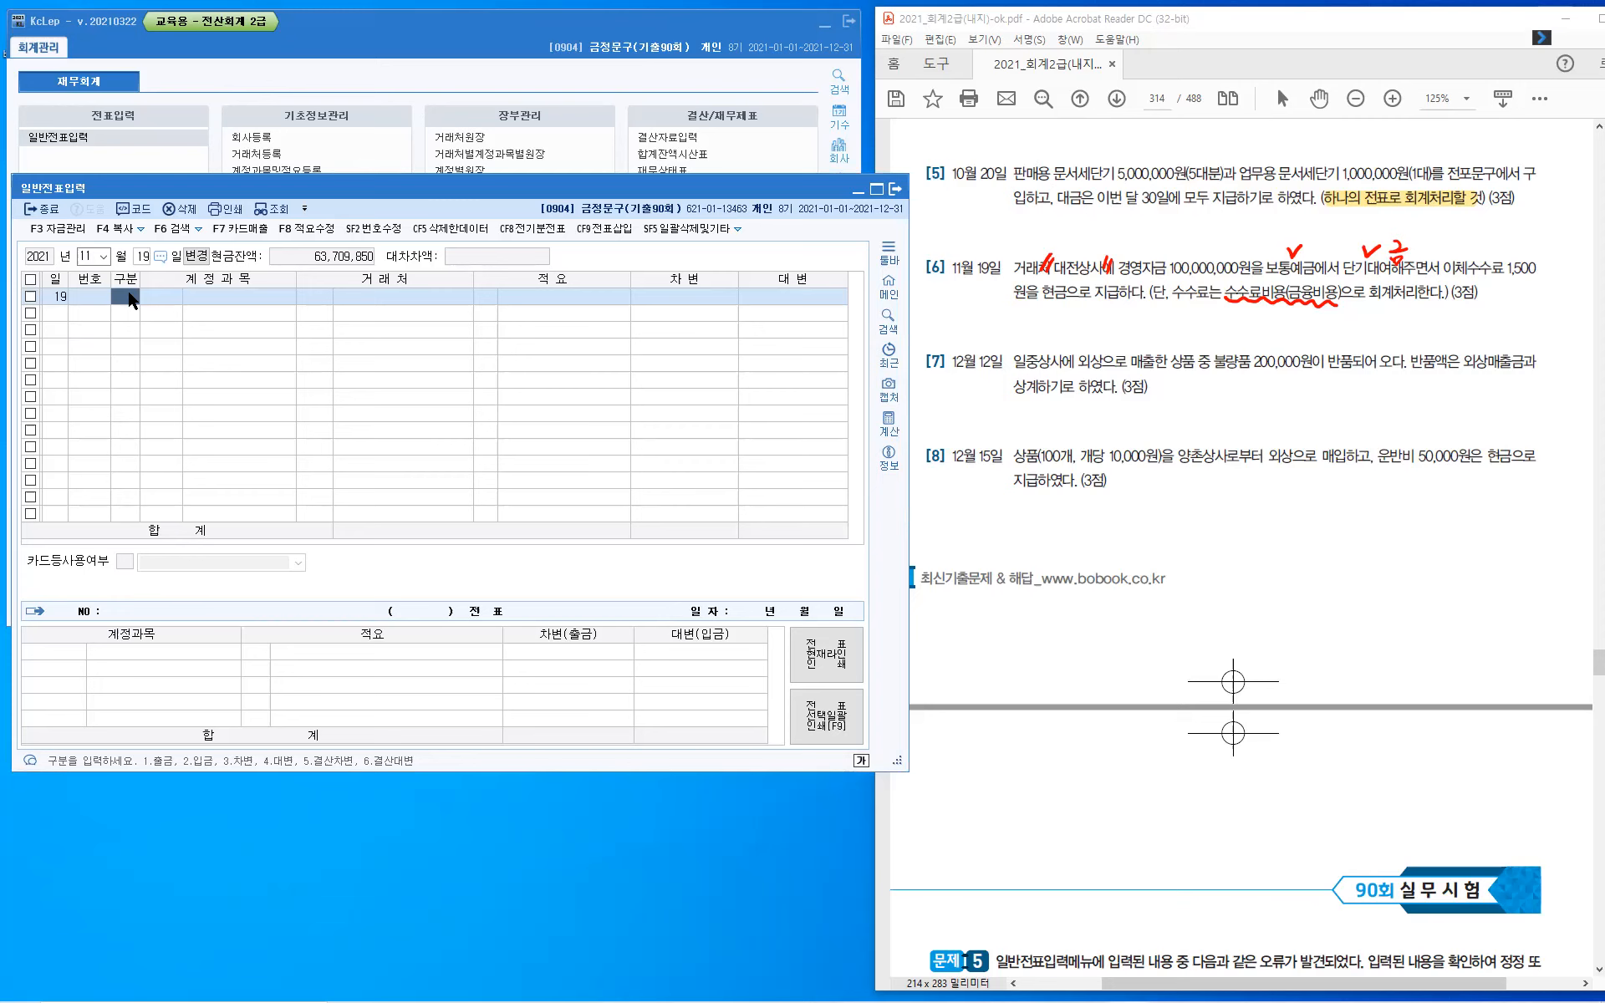
{"action": "key", "text": "Return"}
{"action": "type", "text": "단기대"}
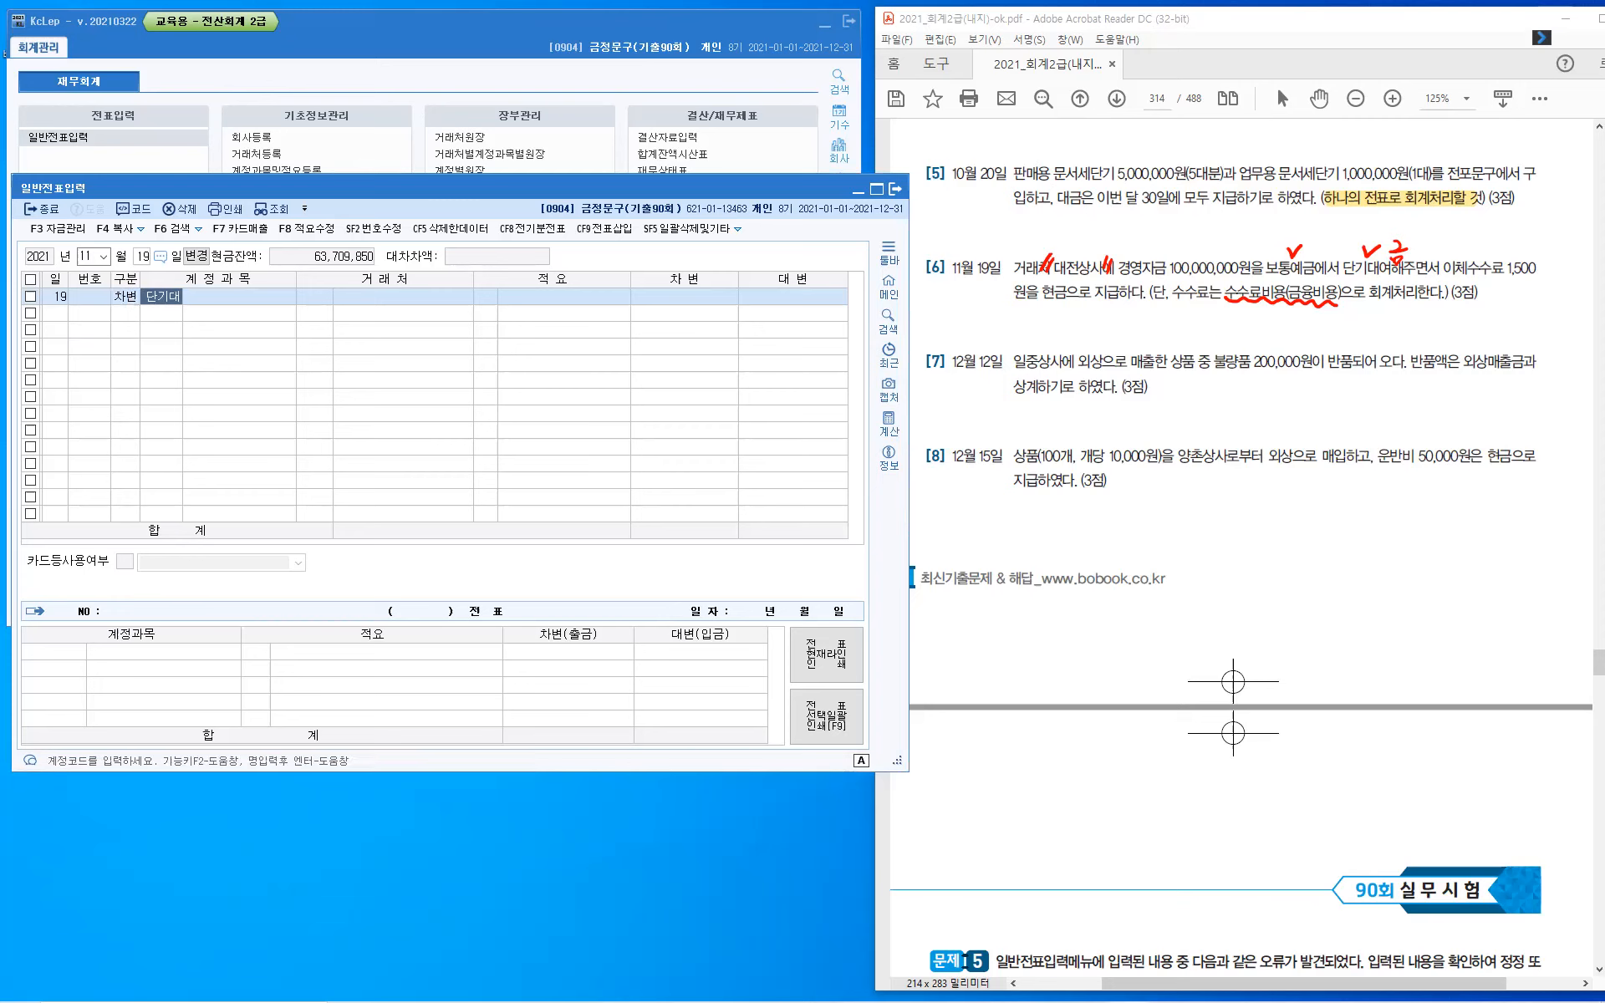
{"action": "key", "text": "Return"}
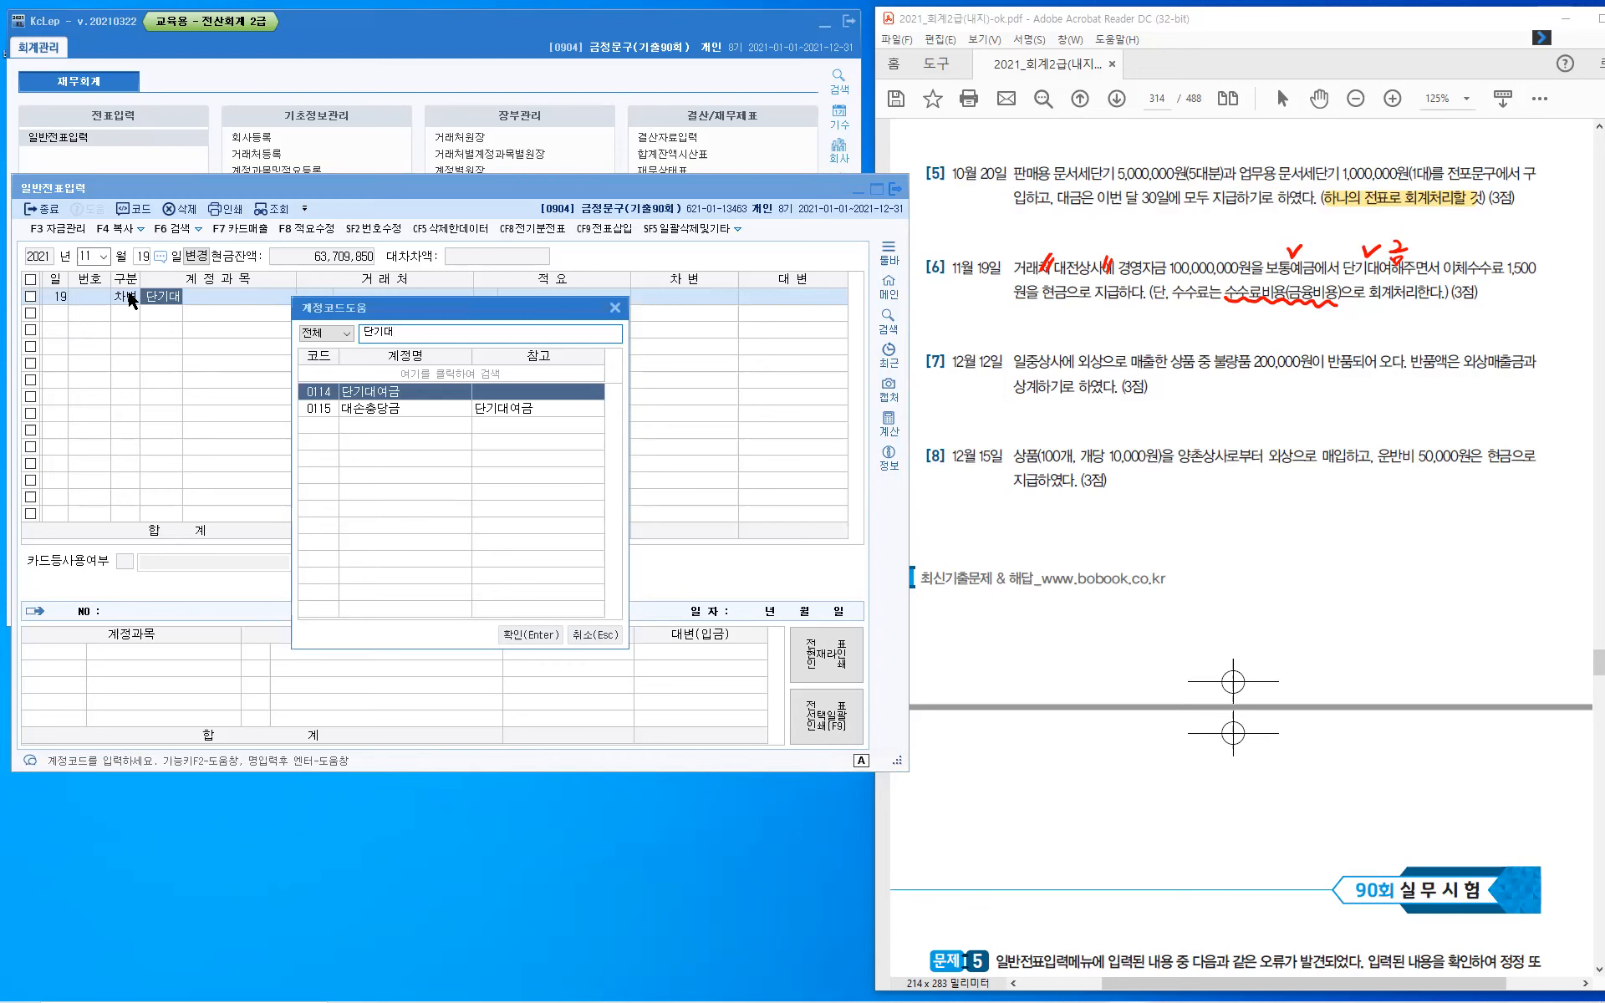
{"action": "key", "text": "Return"}
- Assign 대전상사 as counterparty of the 단기대여금 line and set its debit amount to 100,000,000
{"action": "type", "text": "대저ㄴ"}
{"action": "key", "text": "Return"}
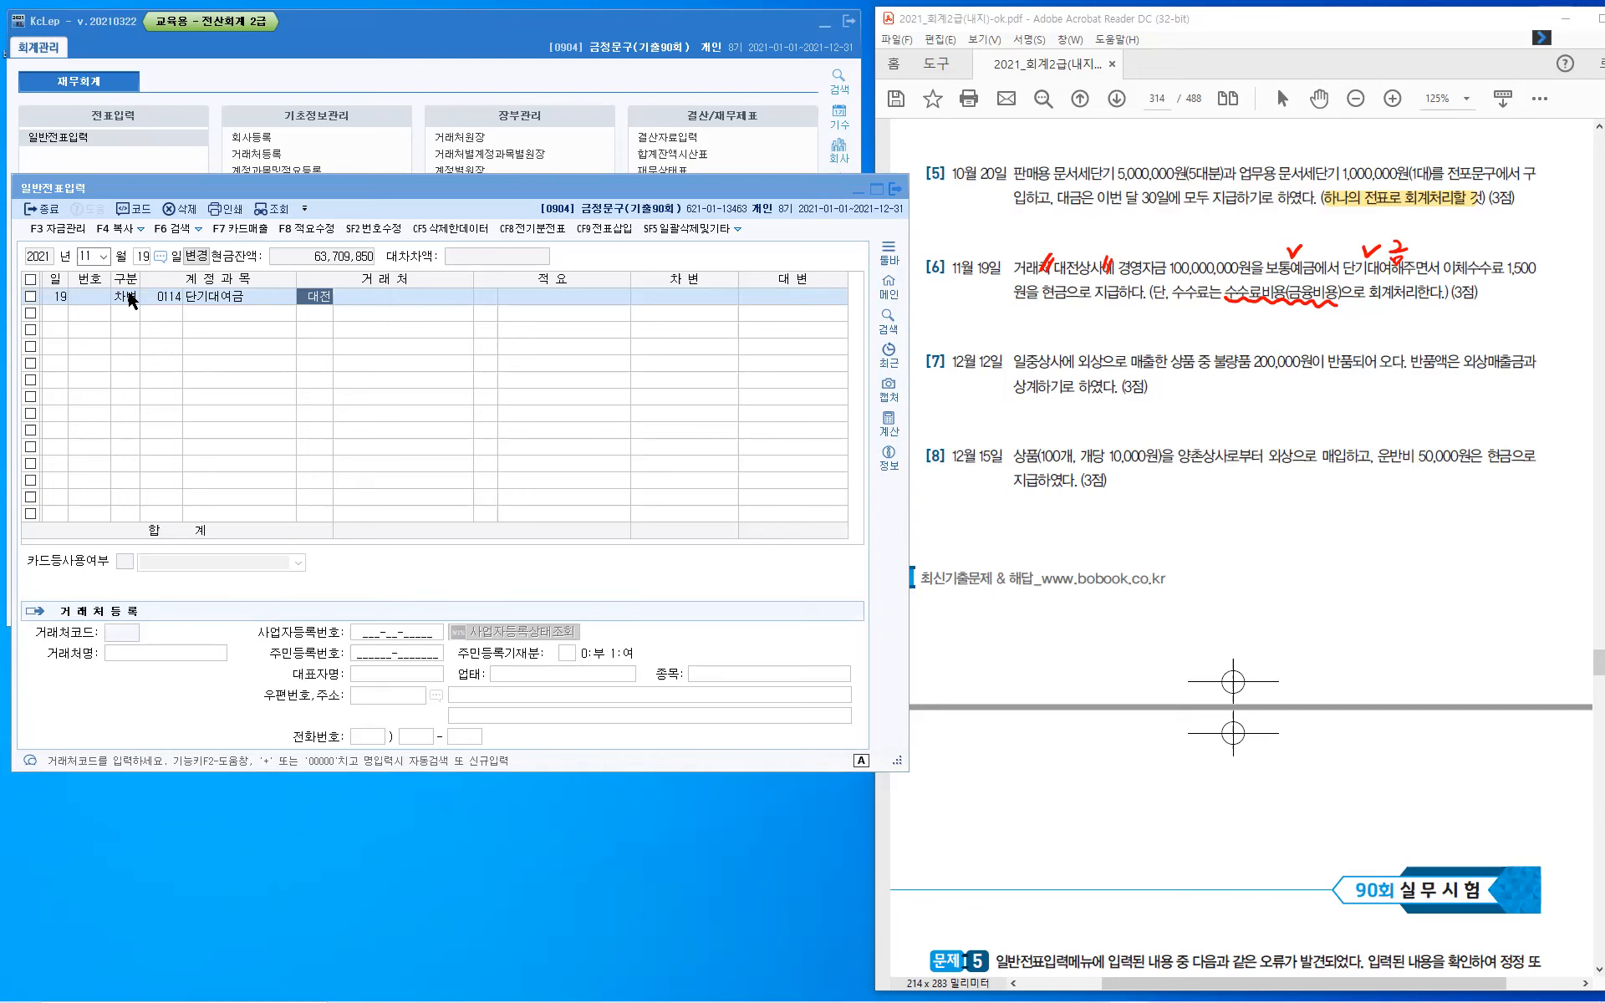
{"action": "key", "text": "Return"}
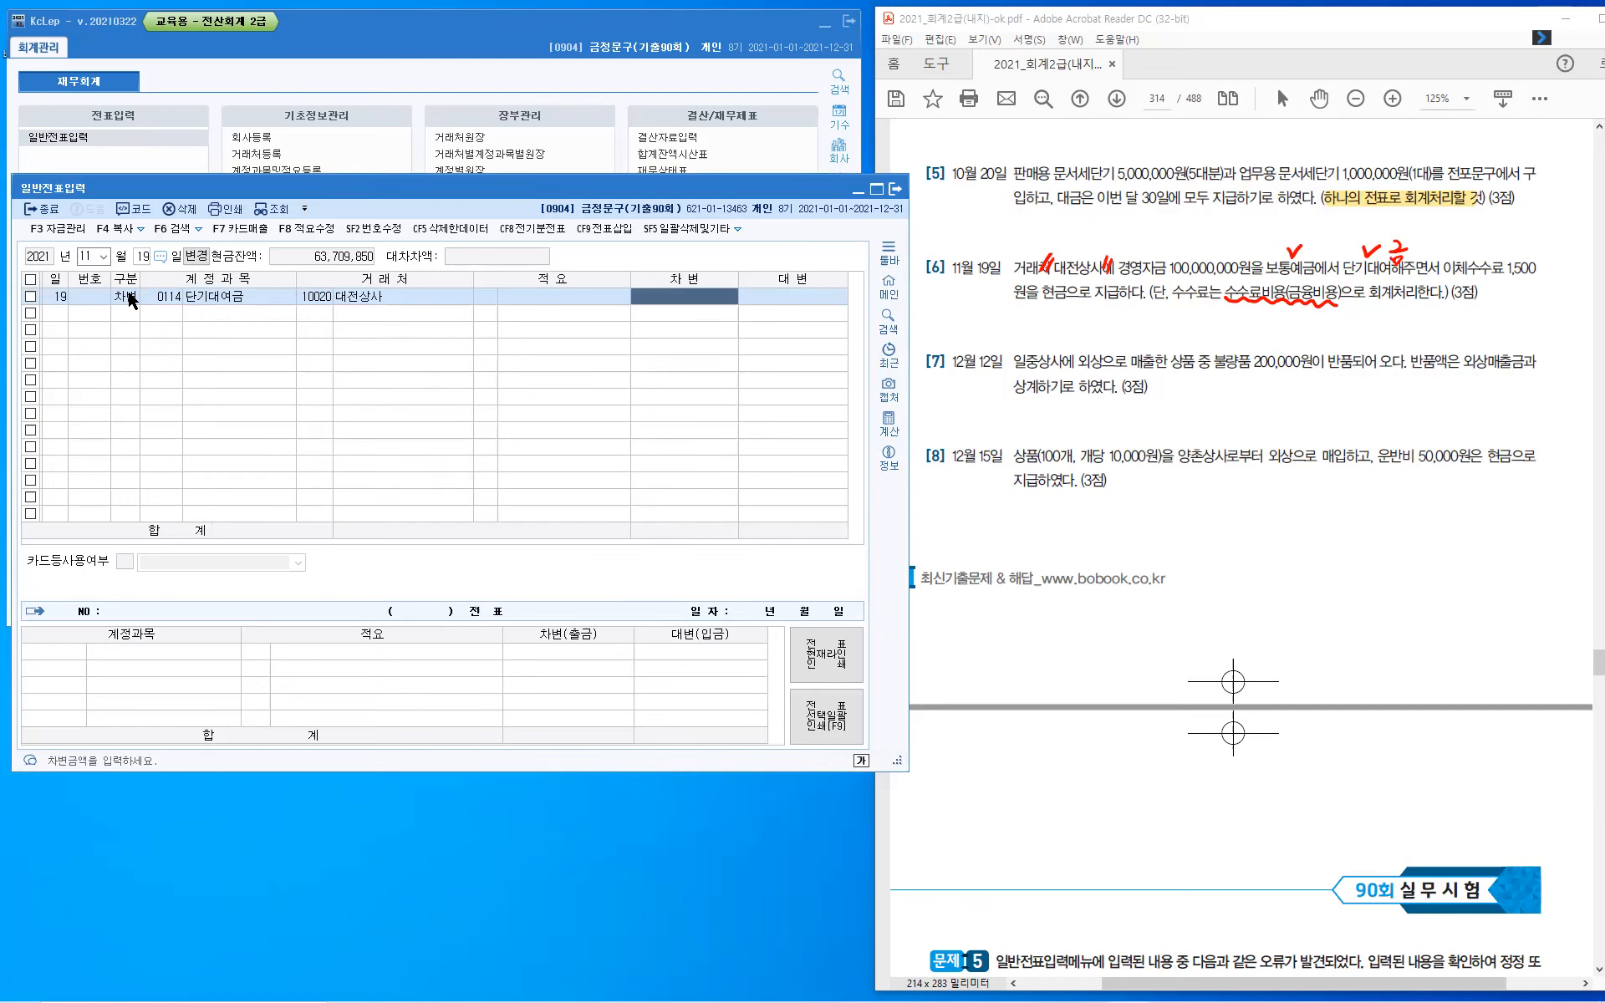
{"action": "type", "text": "100"}
{"action": "key", "text": "plus"}
{"action": "key", "text": "plus"}
{"action": "key", "text": "Return"}
- Start a second debit line in the November 19 voucher and search the account codes for 수수
{"action": "type", "text": "3"}
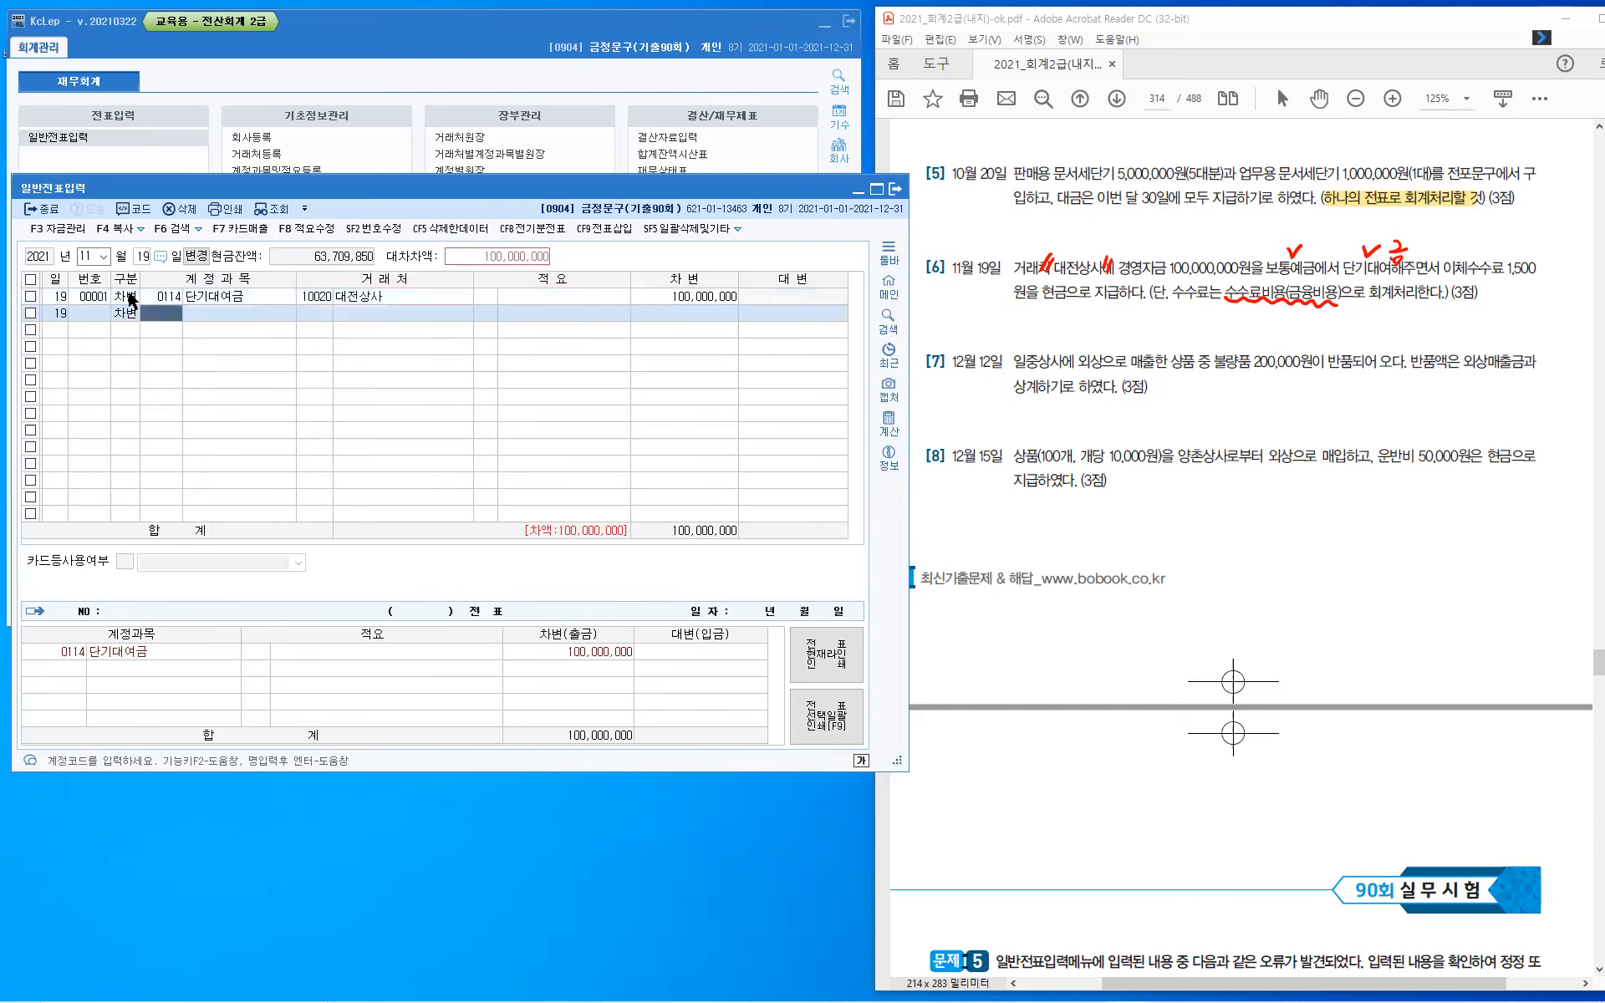
{"action": "key", "text": "Hangul"}
{"action": "type", "text": "수수"}
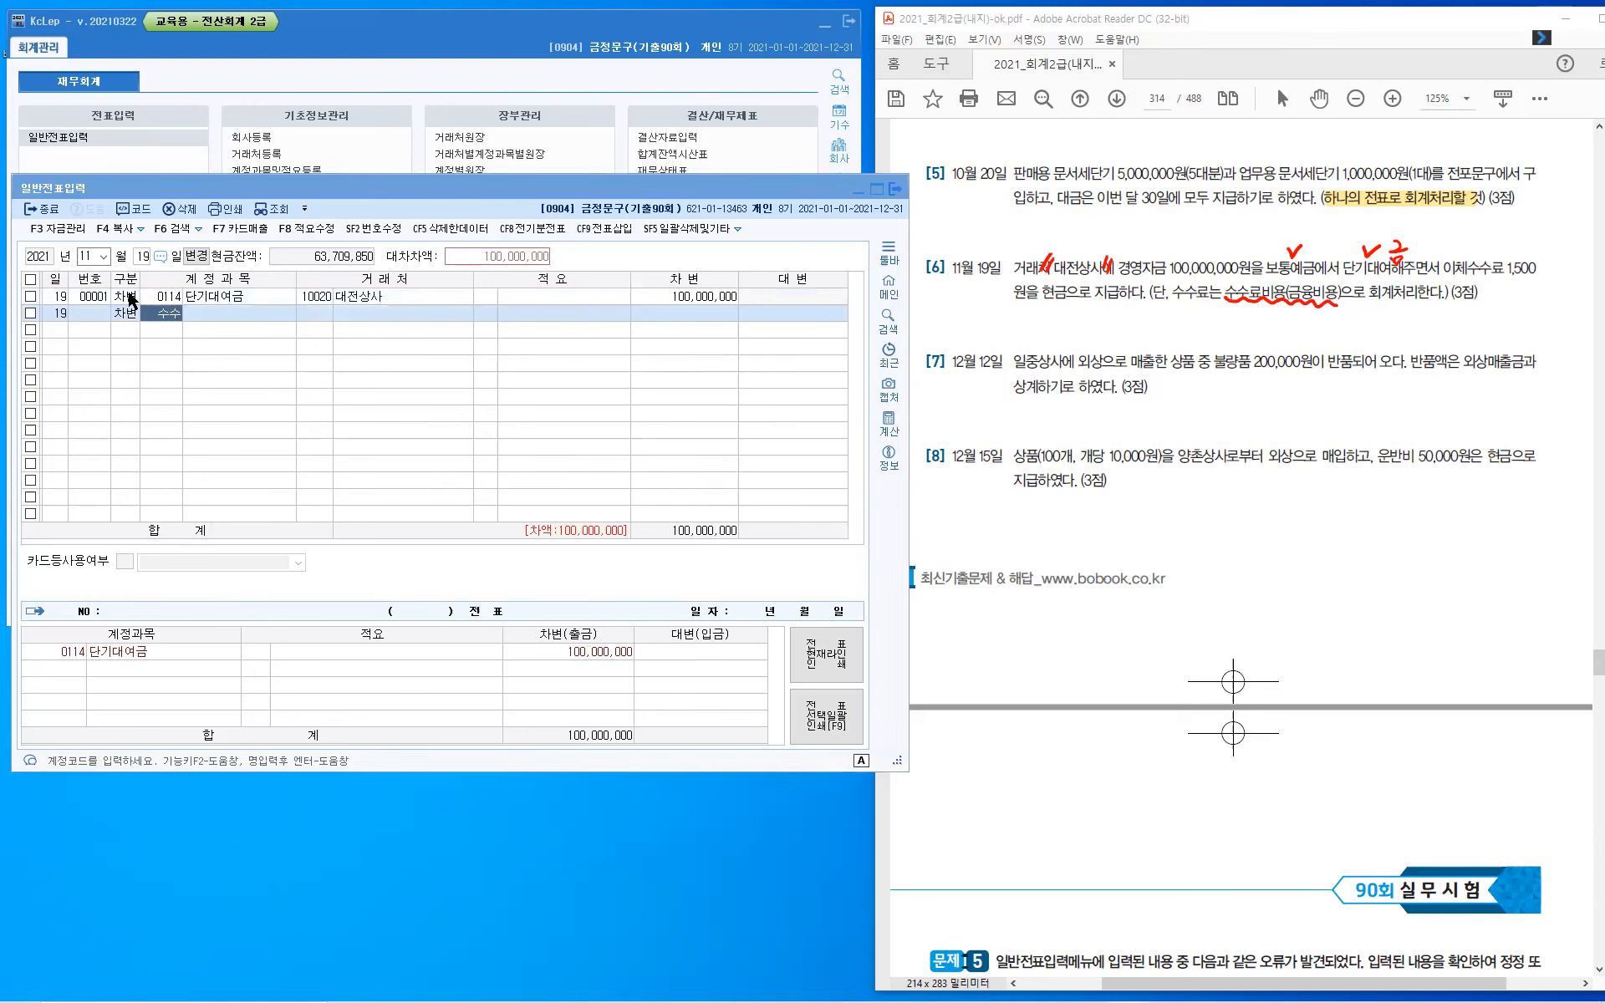
{"action": "key", "text": "Return"}
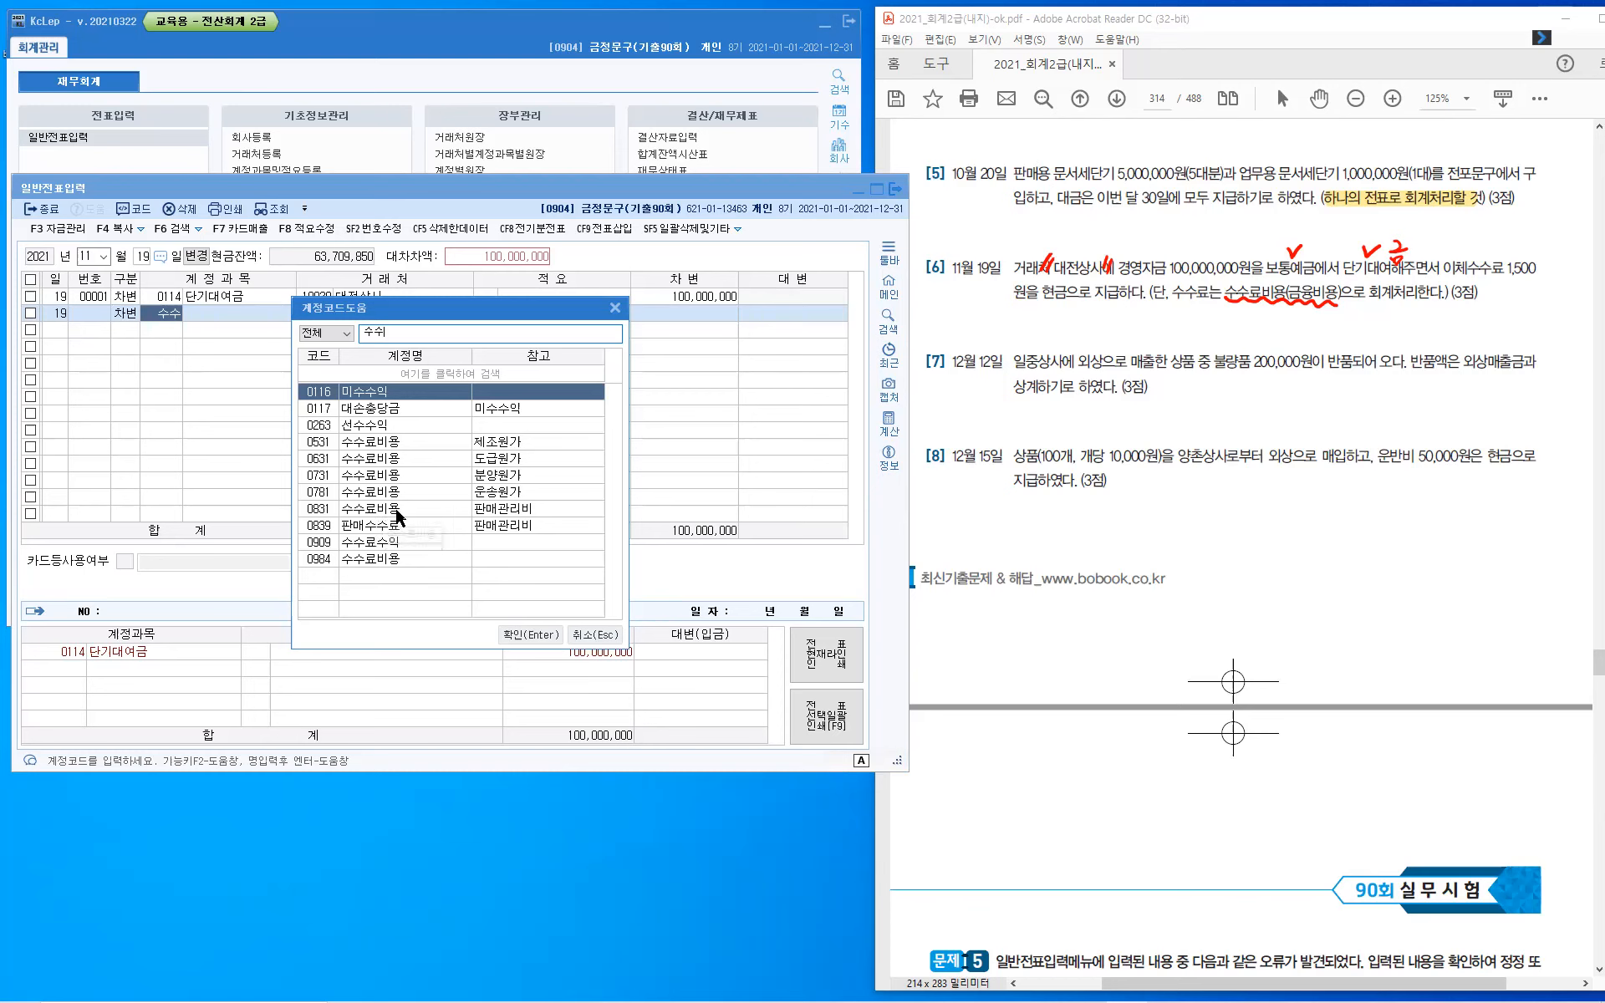
- Choose account 0831 수수료비용 (판매관리비) for the second debit line and set its debit amount to 1,500
{"action": "left_click", "coordinate": [398, 510]}
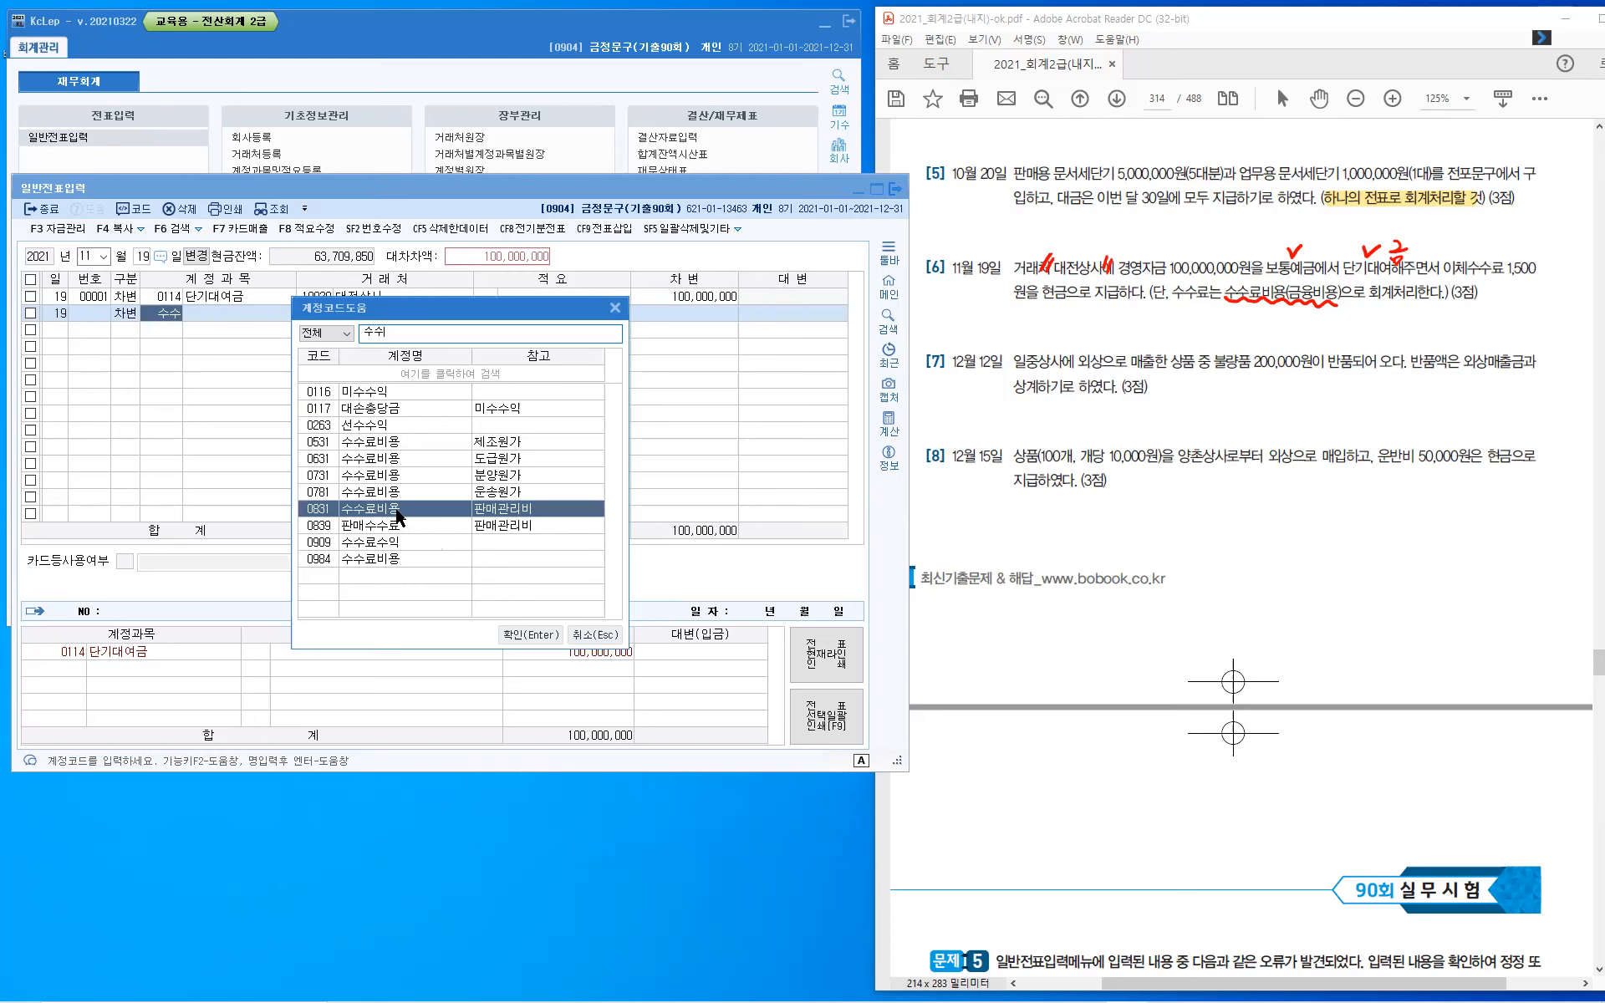
{"action": "double_click", "coordinate": [396, 509]}
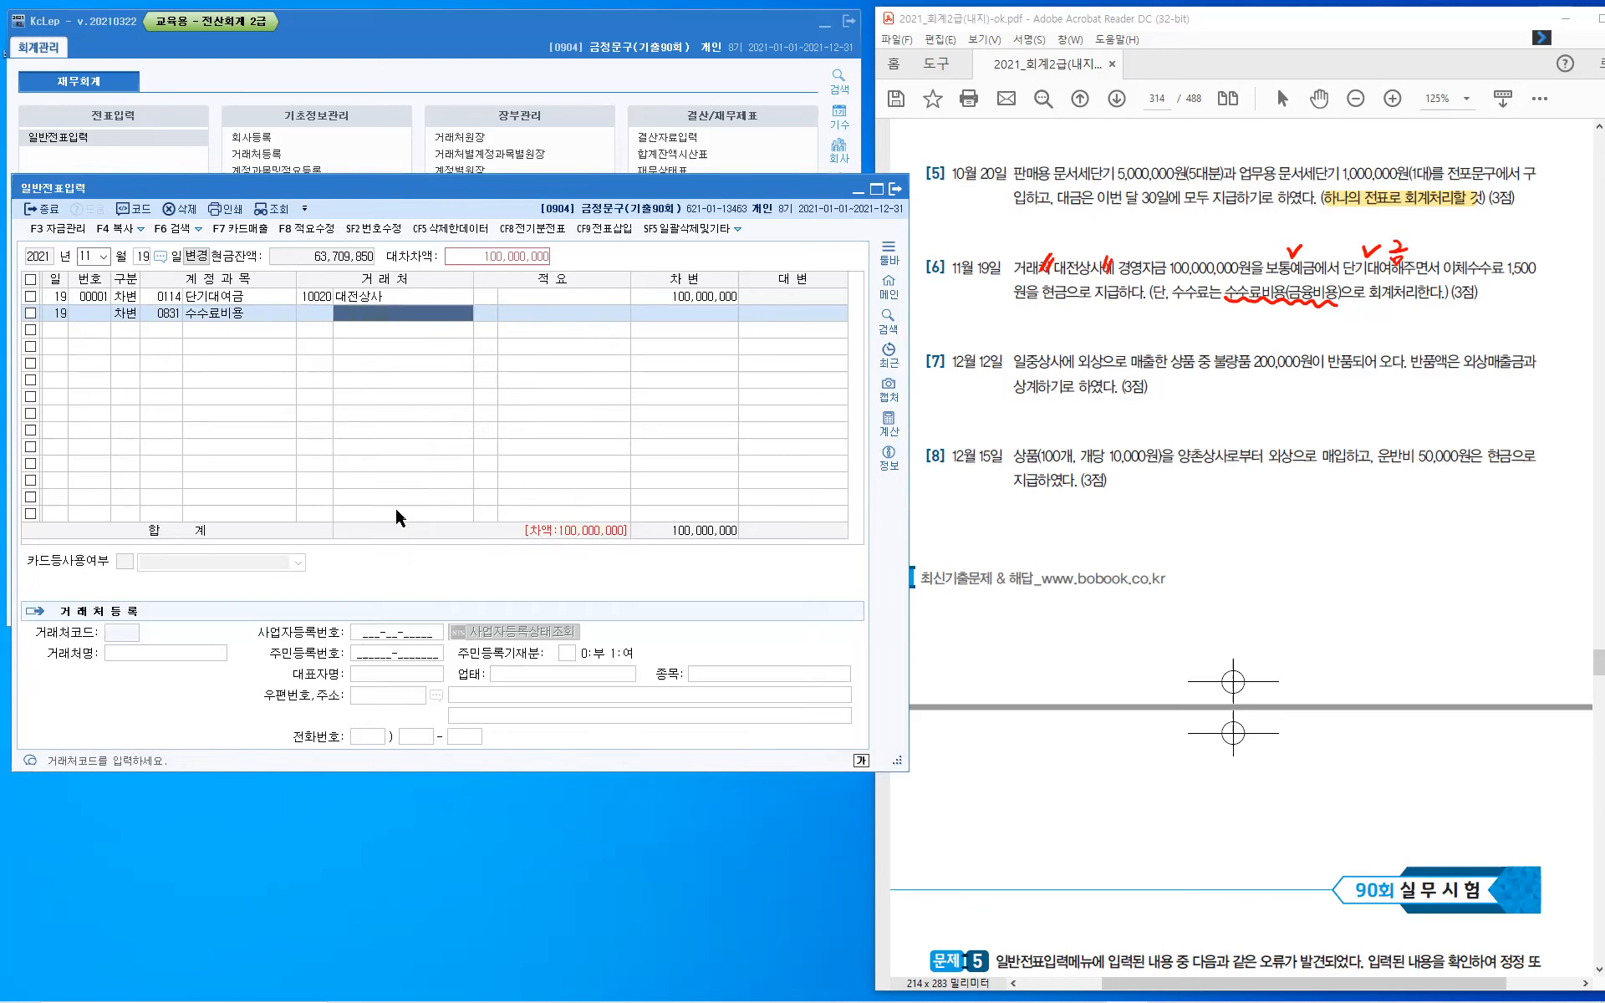
{"action": "key", "text": "Return"}
{"action": "key", "text": "Return"}
{"action": "type", "text": "1,500"}
{"action": "key", "text": "Return"}
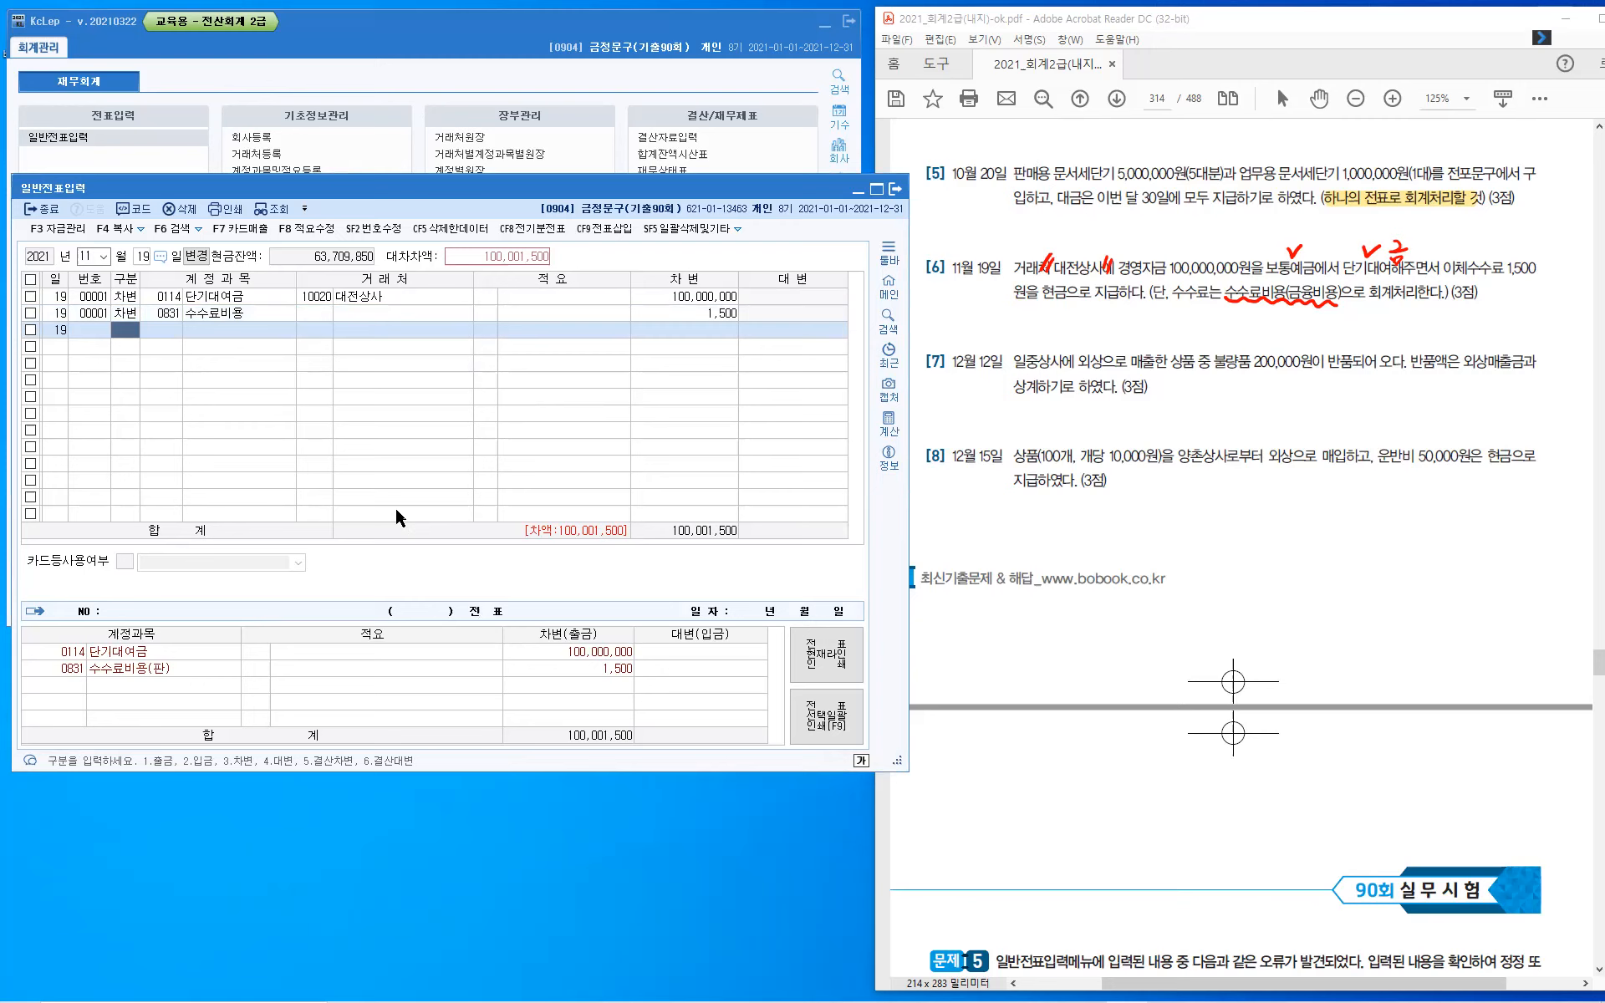
- Add a credit line for account 0103 보통예금 with an amount of 100,000,000 to the November 19 voucher
{"action": "type", "text": "4"}
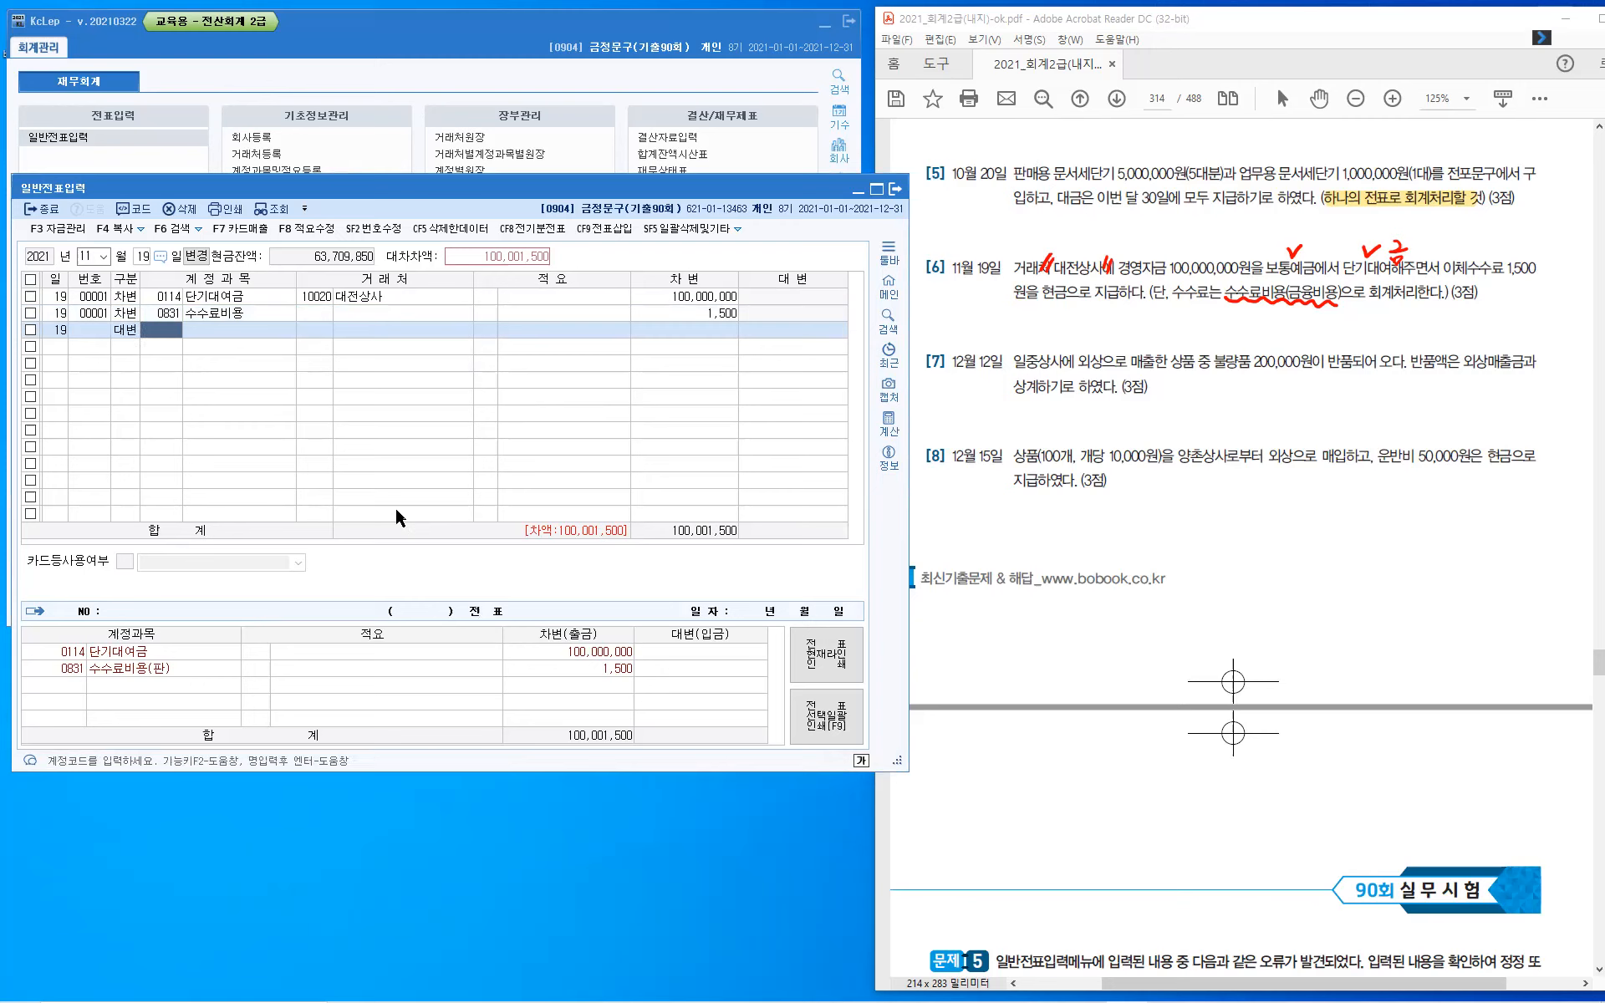
{"action": "type", "text": "103"}
{"action": "key", "text": "Return"}
{"action": "key", "text": "Return"}
{"action": "key", "text": "Return"}
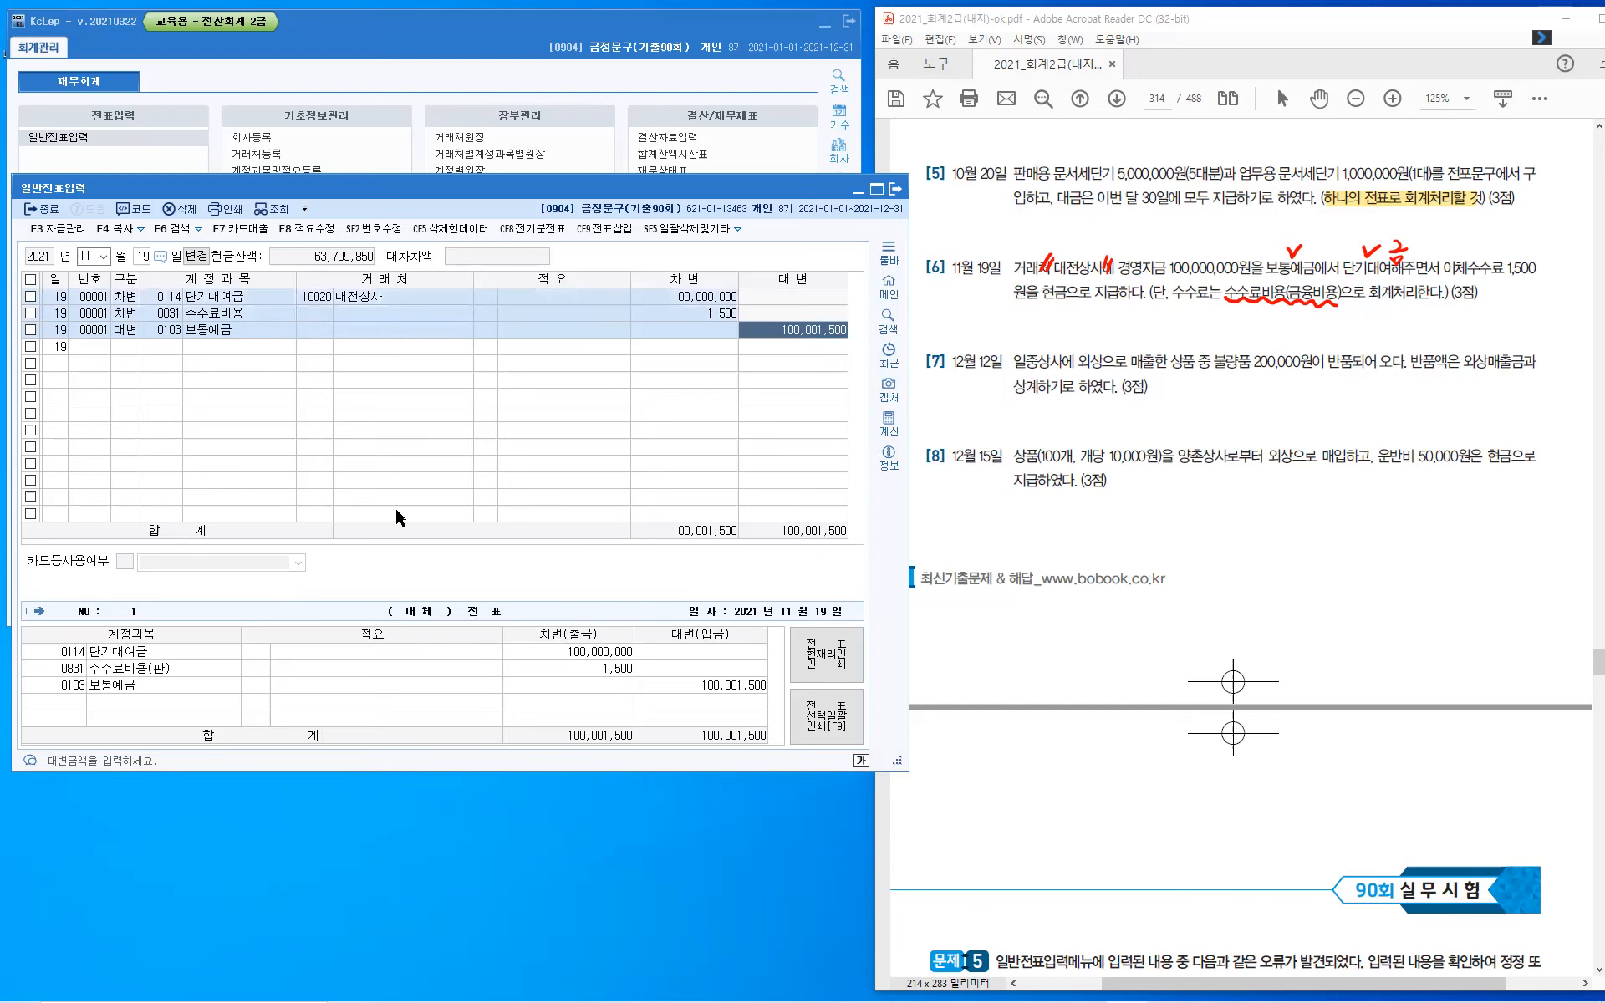
{"action": "type", "text": "100,000,000"}
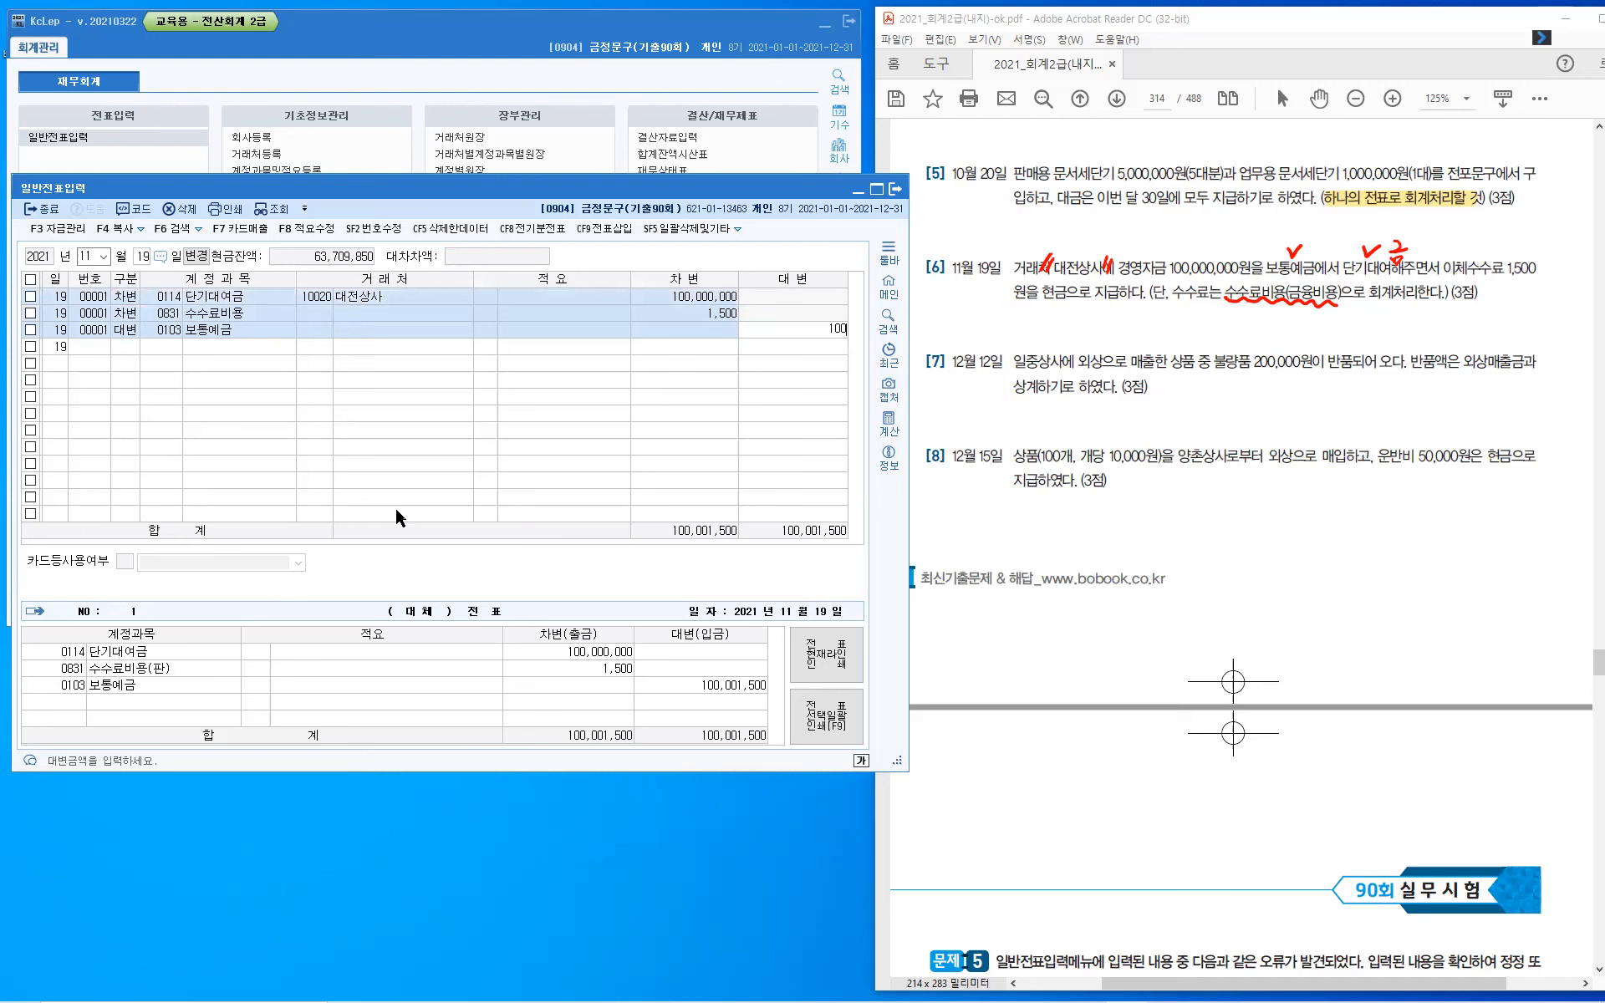
{"action": "key", "text": "Return"}
- Add a credit line for account 0101 현금 with an amount of 1,500 and no counterparty or description
{"action": "type", "text": "4"}
{"action": "type", "text": "1001"}
{"action": "key", "text": "Return"}
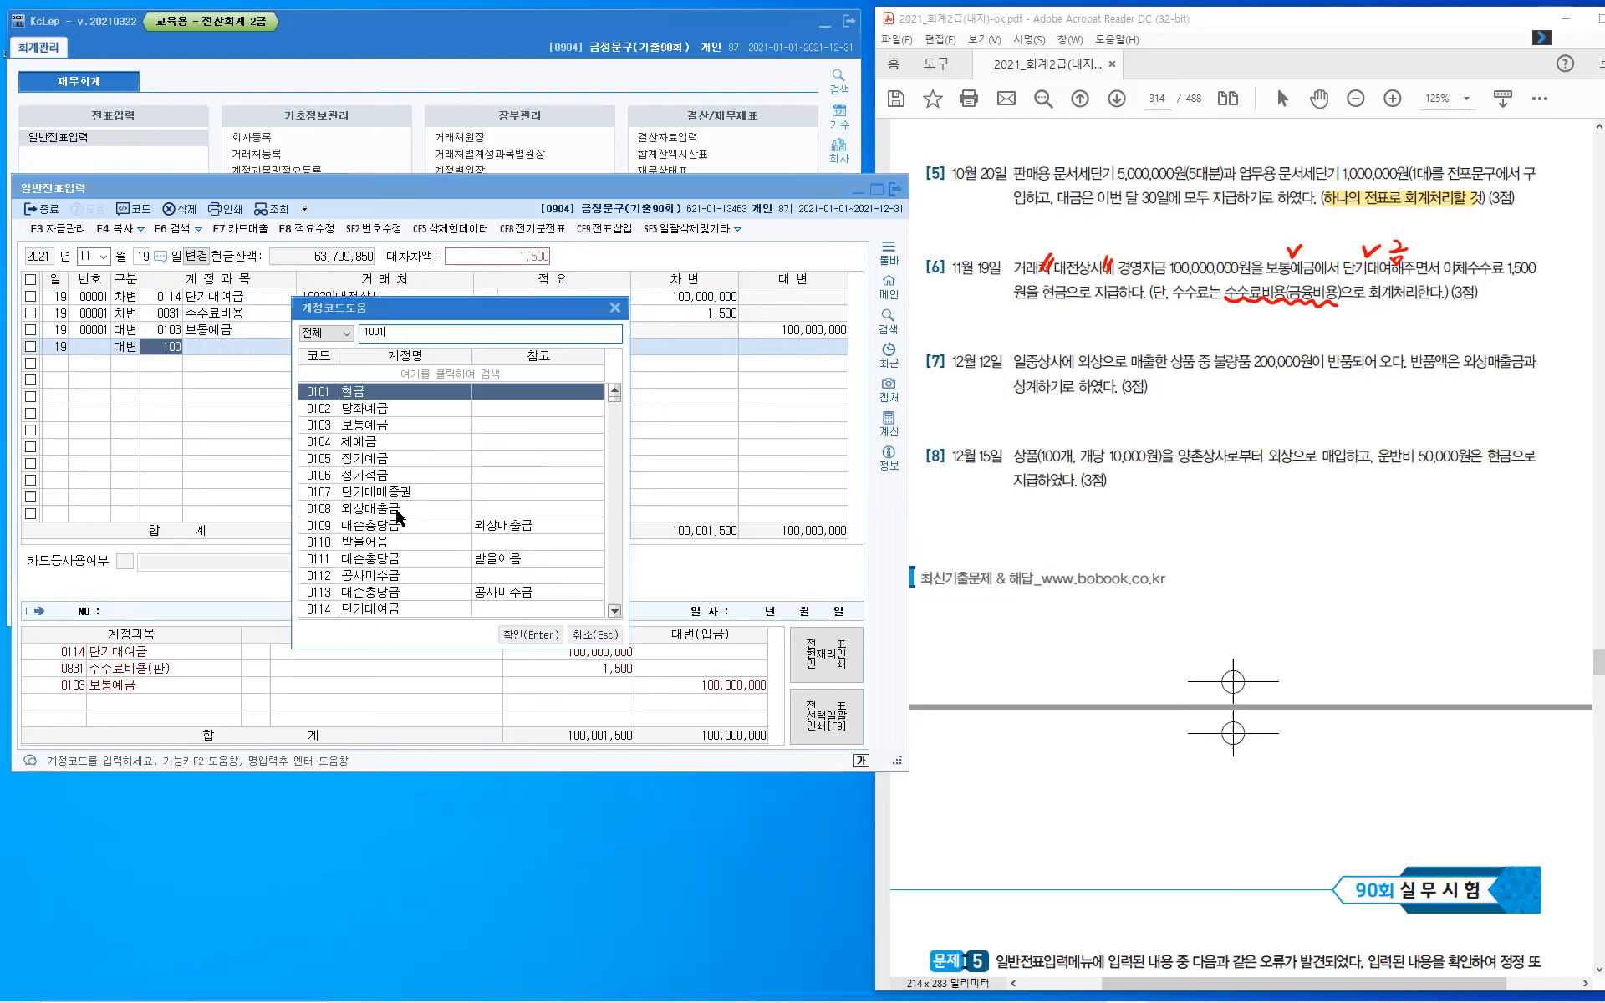
{"action": "key", "text": "BackSpace"}
{"action": "key", "text": "BackSpace"}
{"action": "key", "text": "BackSpace"}
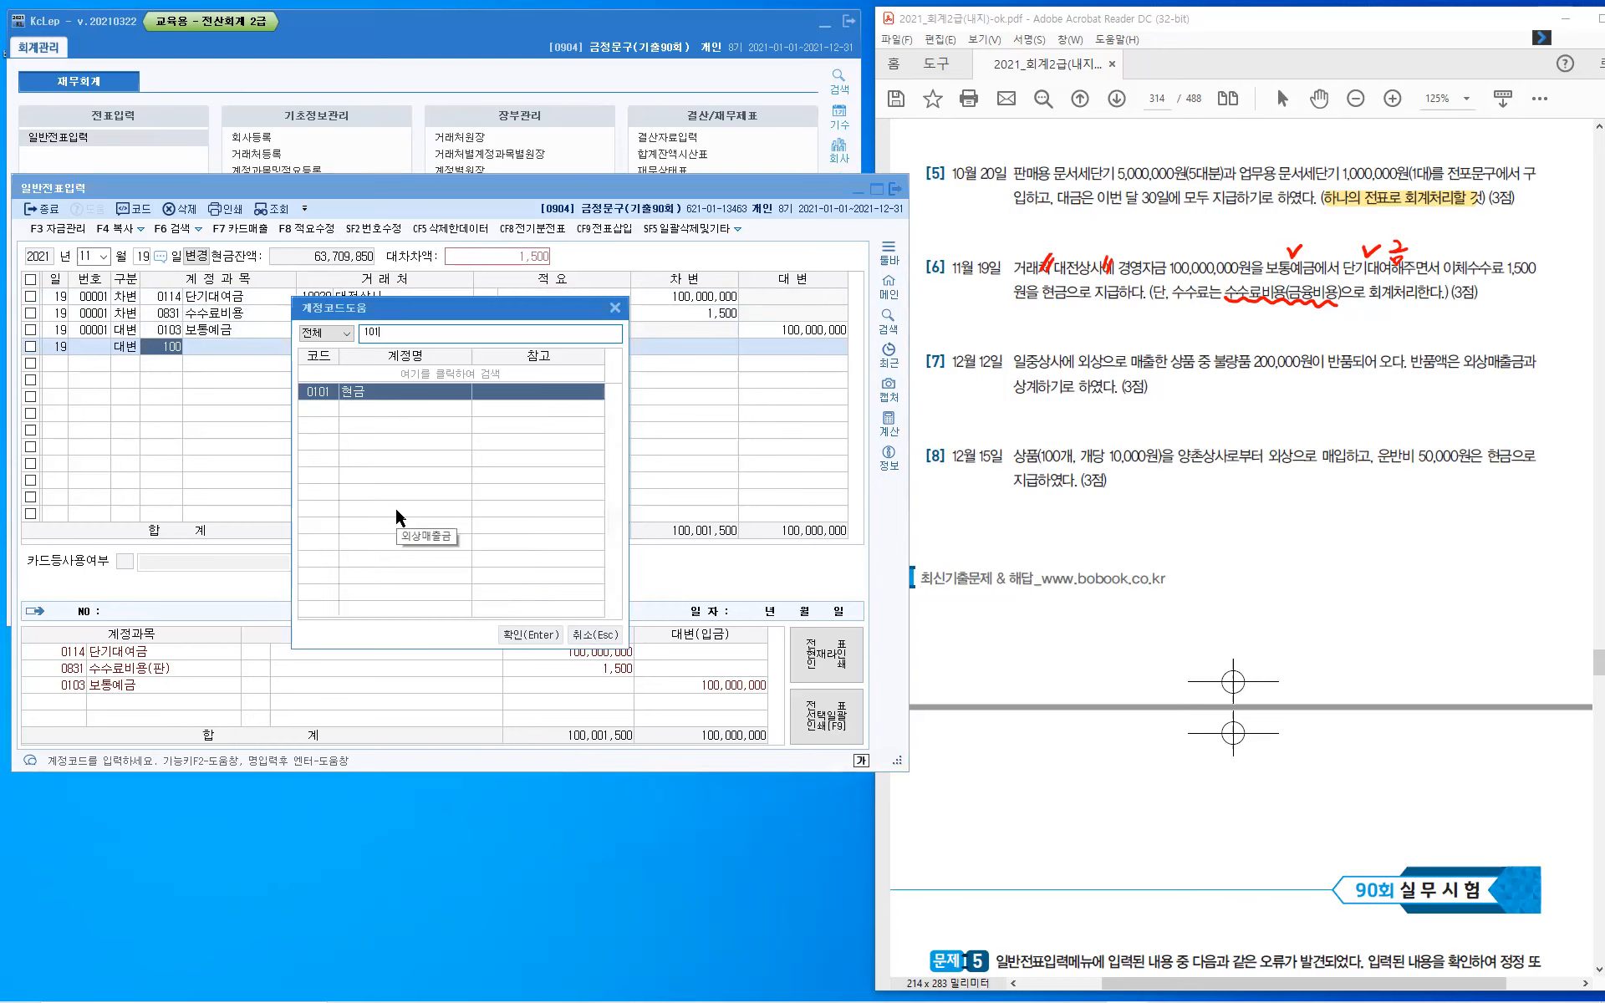
{"action": "key", "text": "Return"}
{"action": "key", "text": "Return"}
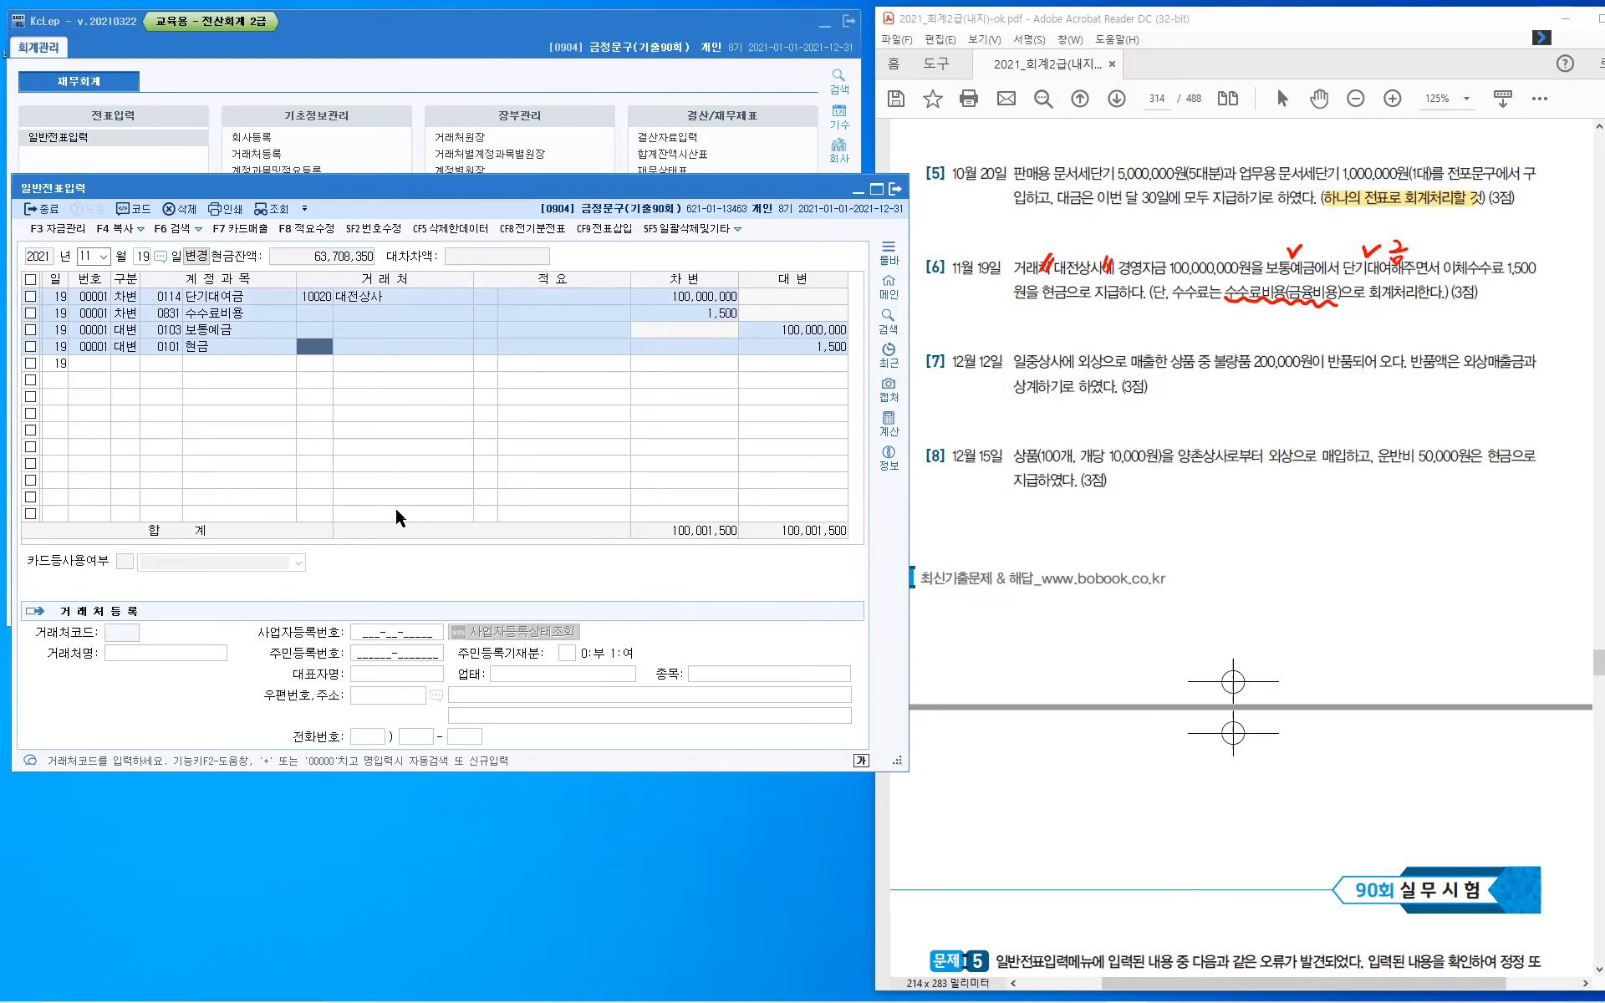
{"action": "key", "text": "Return"}
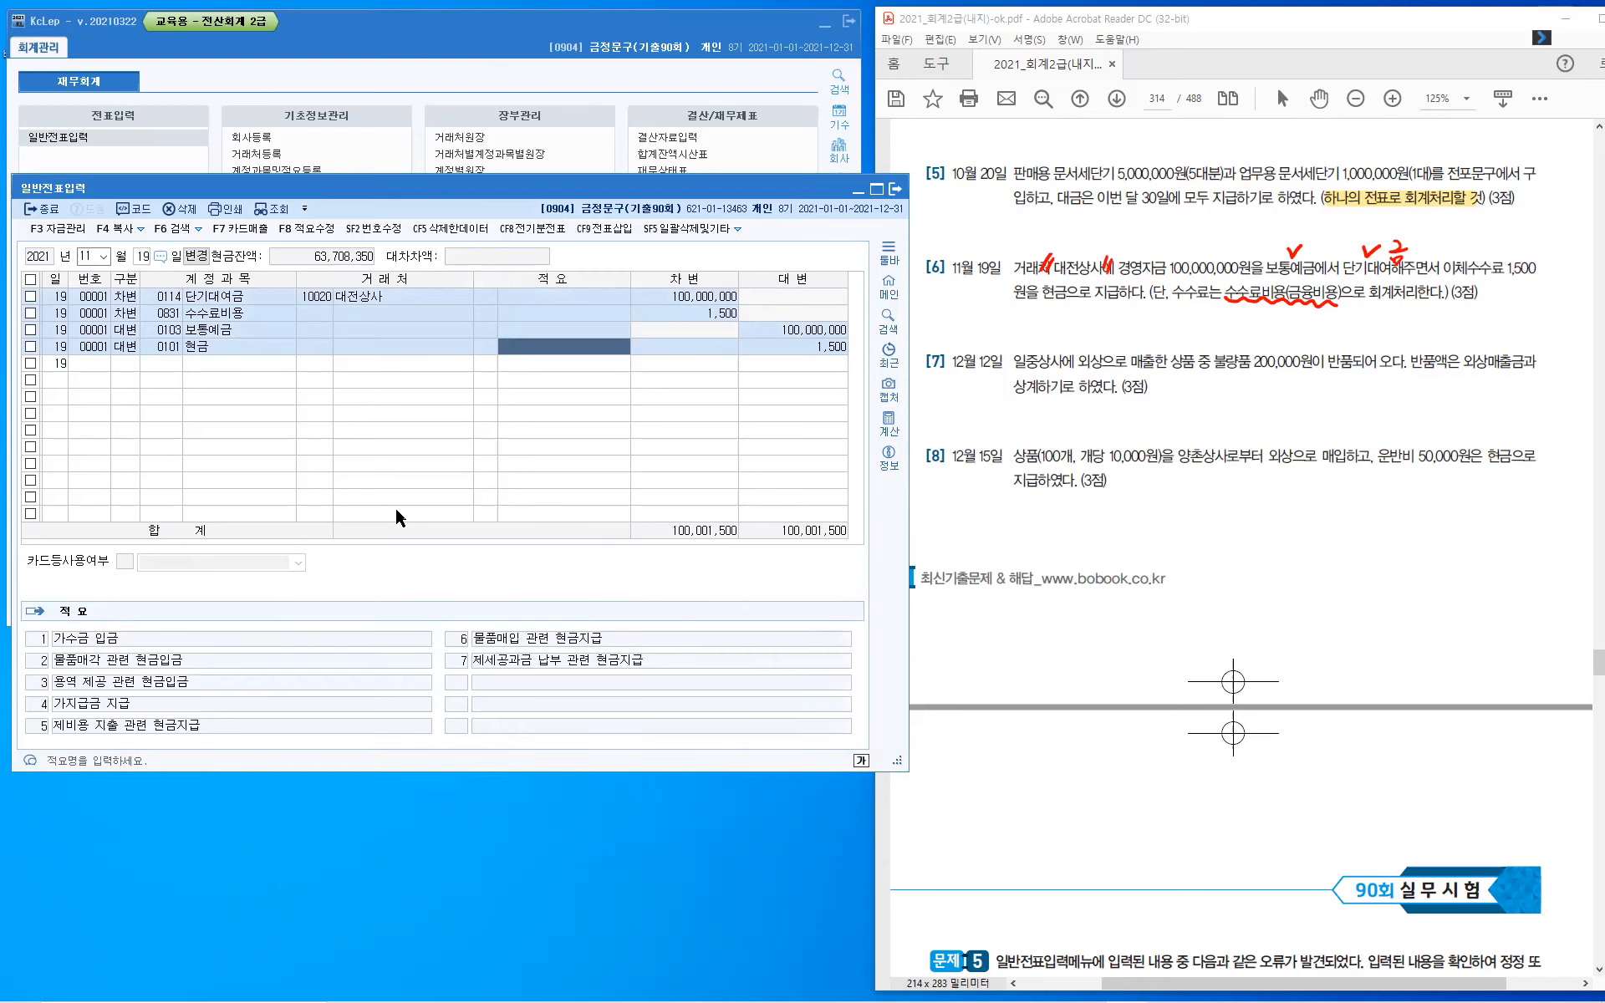
{"action": "key", "text": "Return"}
{"action": "key", "text": "Return"}
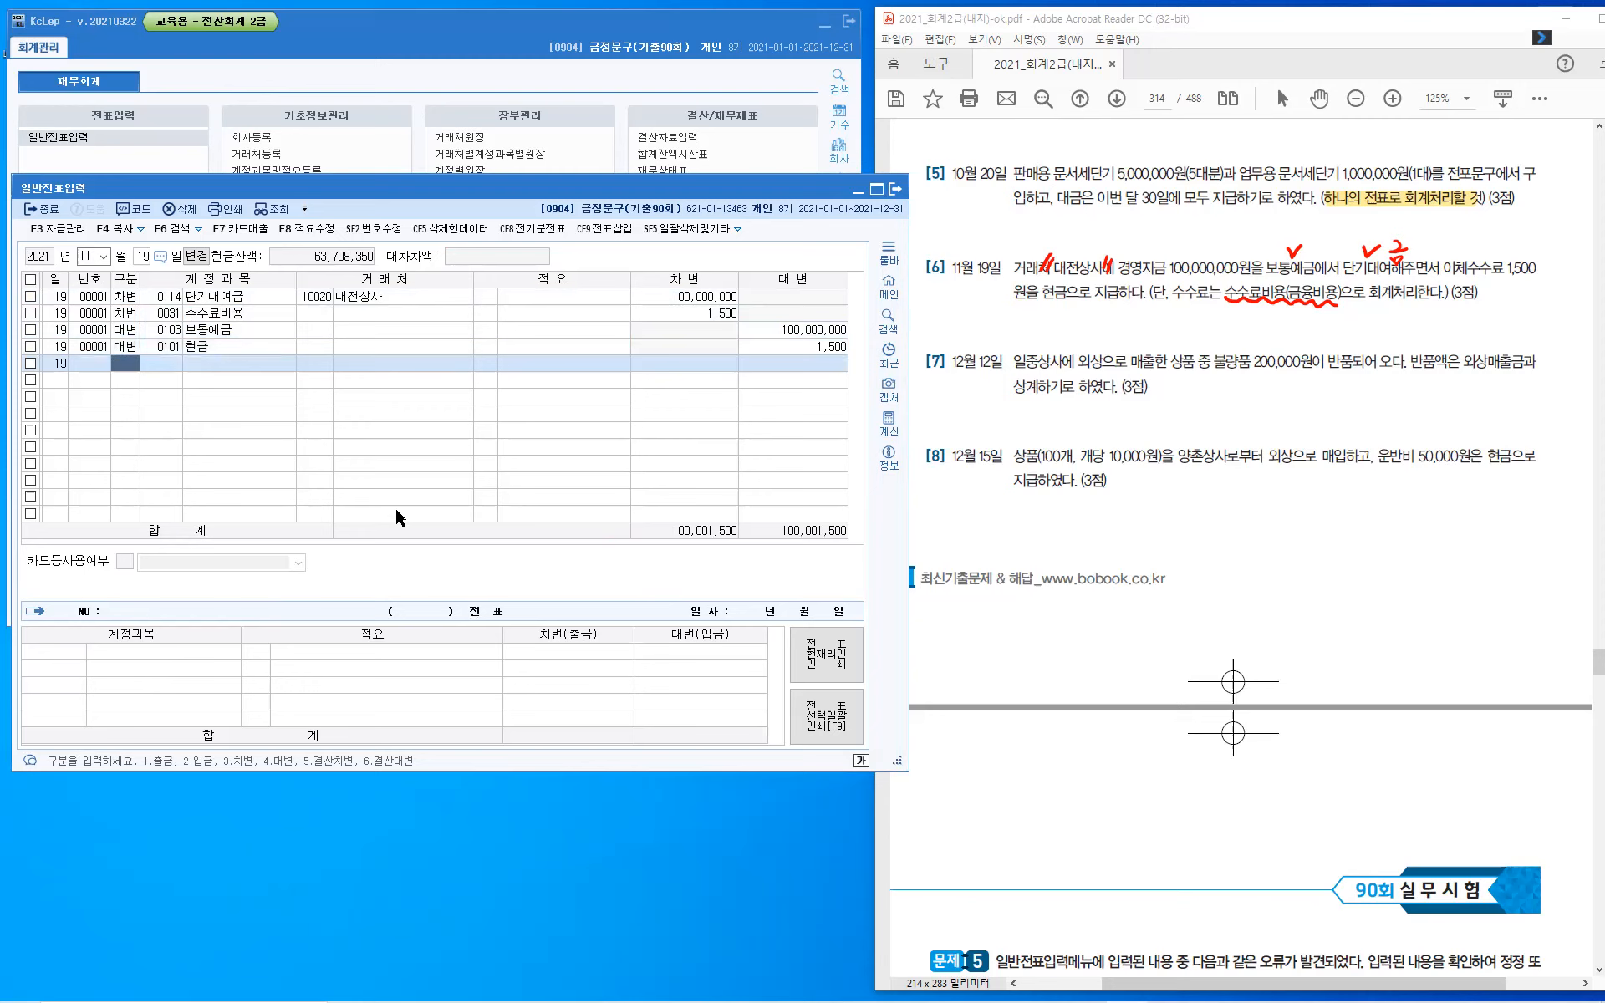
- Leave the November 19 voucher and set the voucher entry date to December 12
{"action": "key", "text": "Escape"}
{"action": "key", "text": "Escape"}
{"action": "type", "text": "12"}
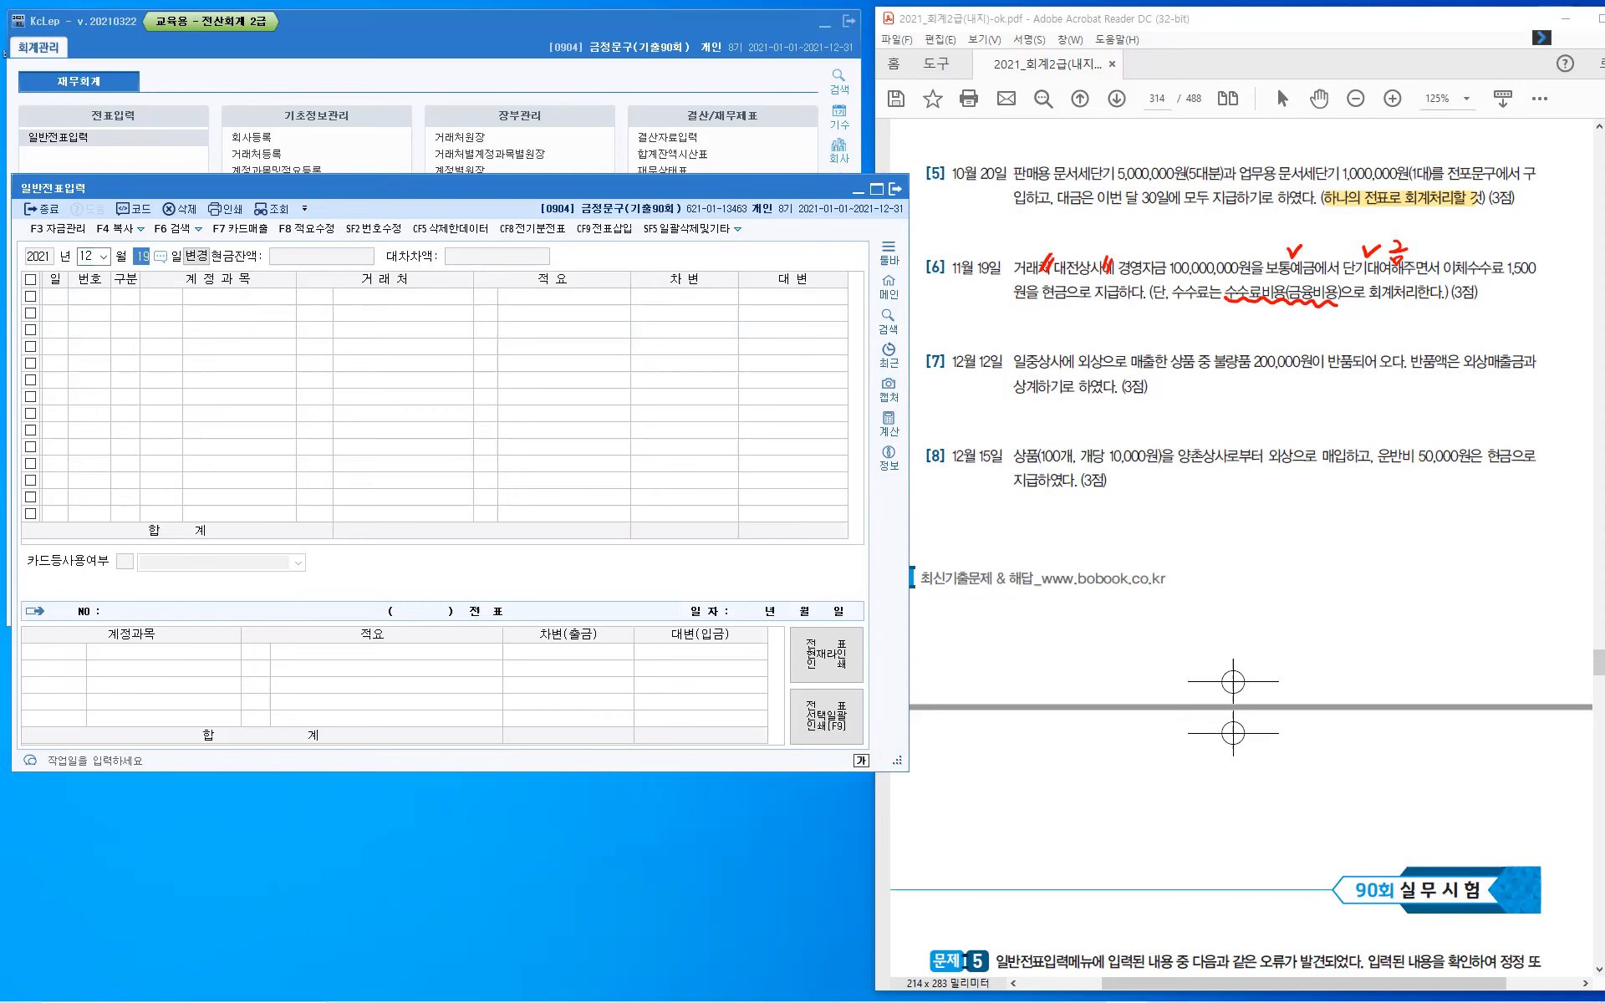
{"action": "type", "text": "12"}
{"action": "key", "text": "Return"}
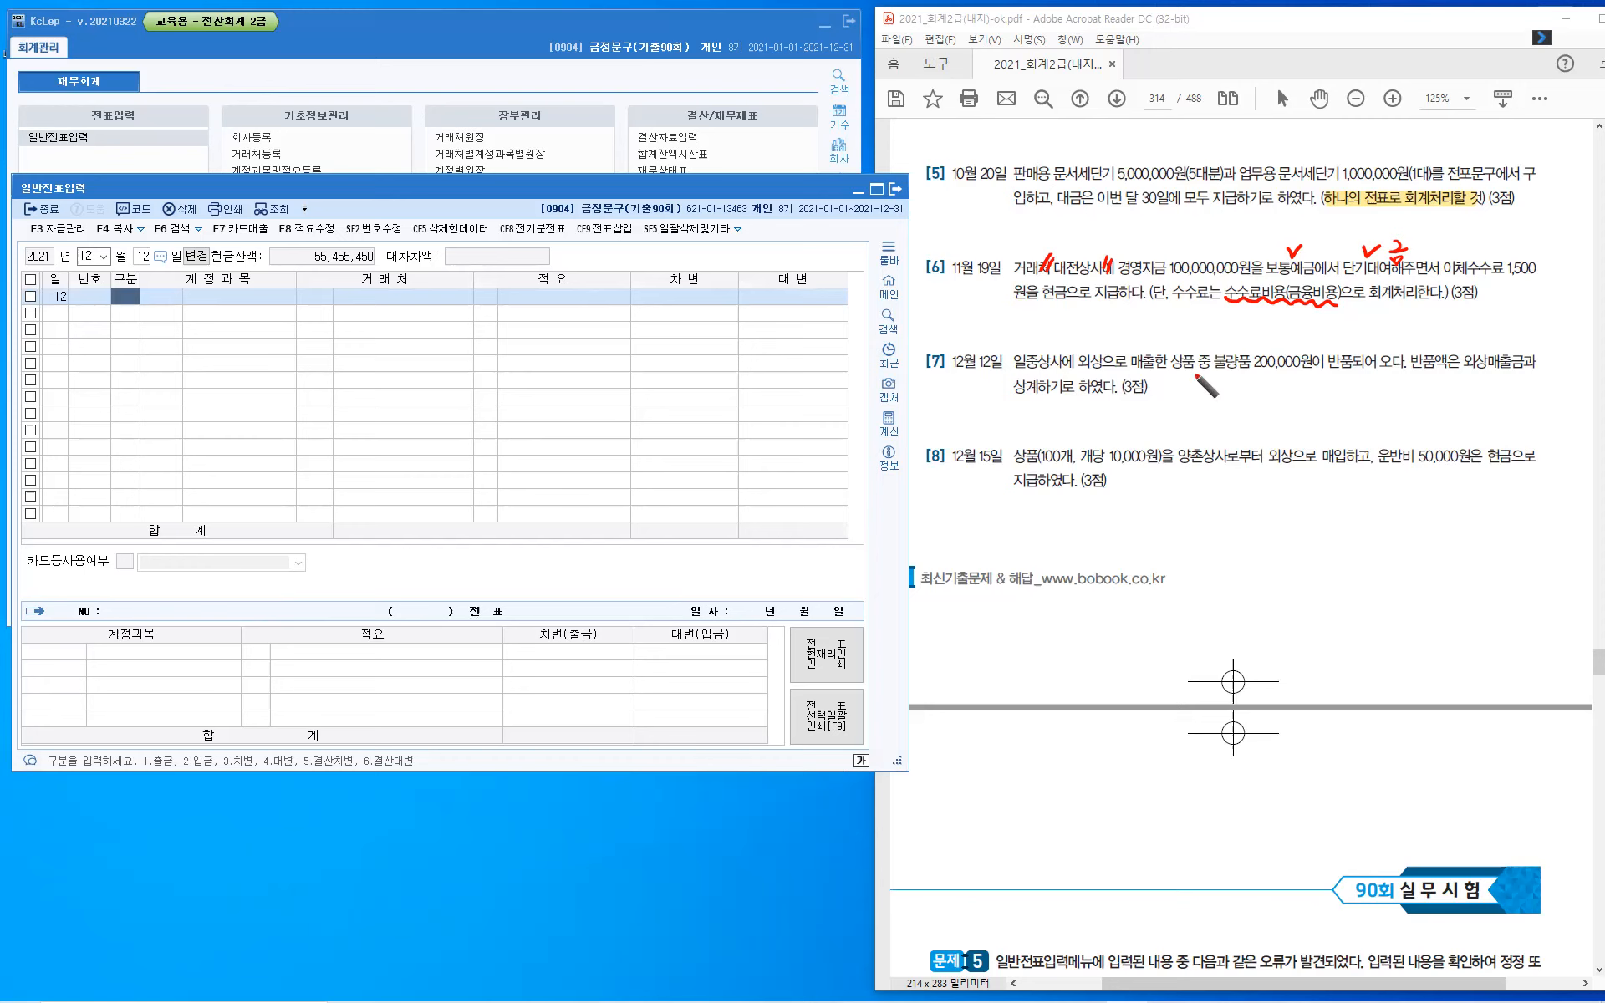
- In question 7, draw a curved arrow from 외상으로 to 매출한 and handwrite 외상매출금 beside it
{"action": "mouse_move", "coordinate": [1091, 346]}
{"action": "left_mouse_down"}
{"action": "mouse_move", "coordinate": [1135, 321]}
{"action": "mouse_move", "coordinate": [1139, 351]}
{"action": "left_mouse_up"}
{"action": "left_click_drag", "start_coordinate": [1131, 345], "coordinate": [1157, 319]}
{"action": "left_click_drag", "start_coordinate": [1156, 327], "coordinate": [1156, 335]}
{"action": "mouse_move", "coordinate": [1146, 336]}
{"action": "left_mouse_down"}
{"action": "mouse_move", "coordinate": [1222, 343]}
{"action": "mouse_move", "coordinate": [1242, 326]}
{"action": "mouse_move", "coordinate": [1229, 334]}
{"action": "left_mouse_up"}
{"action": "left_click_drag", "start_coordinate": [1221, 334], "coordinate": [1221, 338]}
{"action": "left_click_drag", "start_coordinate": [1213, 338], "coordinate": [1229, 345]}
{"action": "left_click_drag", "start_coordinate": [1233, 324], "coordinate": [1247, 335]}
{"action": "left_click_drag", "start_coordinate": [1236, 337], "coordinate": [1245, 346]}
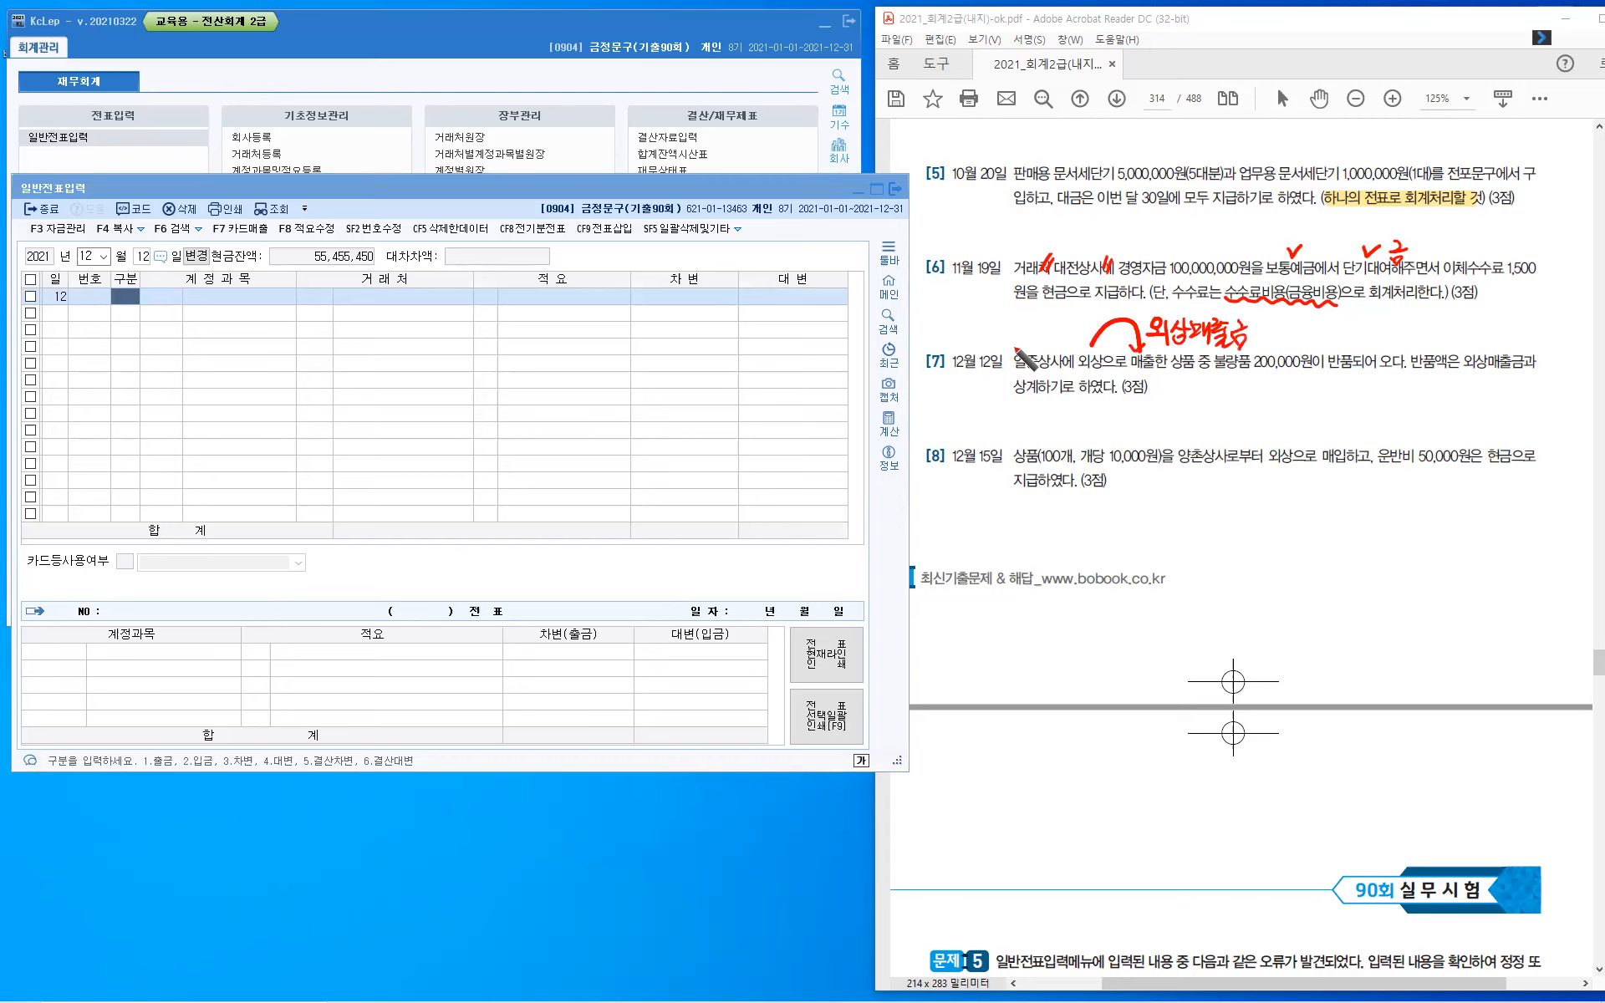
- Bracket 일중상사 with quotation marks in question 7 and draw a small downward arrow after the handwritten 외상매출금
{"action": "left_click_drag", "start_coordinate": [1010, 348], "coordinate": [1009, 359]}
{"action": "left_click_drag", "start_coordinate": [1016, 347], "coordinate": [1065, 362]}
{"action": "left_click_drag", "start_coordinate": [1071, 352], "coordinate": [1069, 362]}
{"action": "left_click_drag", "start_coordinate": [1258, 339], "coordinate": [1269, 338]}
{"action": "left_click_drag", "start_coordinate": [1270, 333], "coordinate": [1279, 345]}
- Handwrite the debit side of the sales entry, "매출: (차)외상xxx", below question 8
{"action": "mouse_move", "coordinate": [1178, 551]}
{"action": "left_mouse_down"}
{"action": "mouse_move", "coordinate": [1204, 577]}
{"action": "mouse_move", "coordinate": [1238, 555]}
{"action": "mouse_move", "coordinate": [1228, 574]}
{"action": "mouse_move", "coordinate": [1275, 567]}
{"action": "left_mouse_up"}
{"action": "left_click", "coordinate": [1239, 552]}
{"action": "left_click", "coordinate": [1240, 565]}
{"action": "mouse_move", "coordinate": [1278, 542]}
{"action": "left_mouse_down"}
{"action": "mouse_move", "coordinate": [1280, 572]}
{"action": "mouse_move", "coordinate": [1309, 563]}
{"action": "left_mouse_up"}
{"action": "mouse_move", "coordinate": [1318, 541]}
{"action": "left_mouse_down"}
{"action": "mouse_move", "coordinate": [1319, 571]}
{"action": "mouse_move", "coordinate": [1324, 558]}
{"action": "left_mouse_up"}
{"action": "mouse_move", "coordinate": [1329, 548]}
{"action": "left_mouse_down"}
{"action": "mouse_move", "coordinate": [1338, 572]}
{"action": "mouse_move", "coordinate": [1370, 556]}
{"action": "left_mouse_up"}
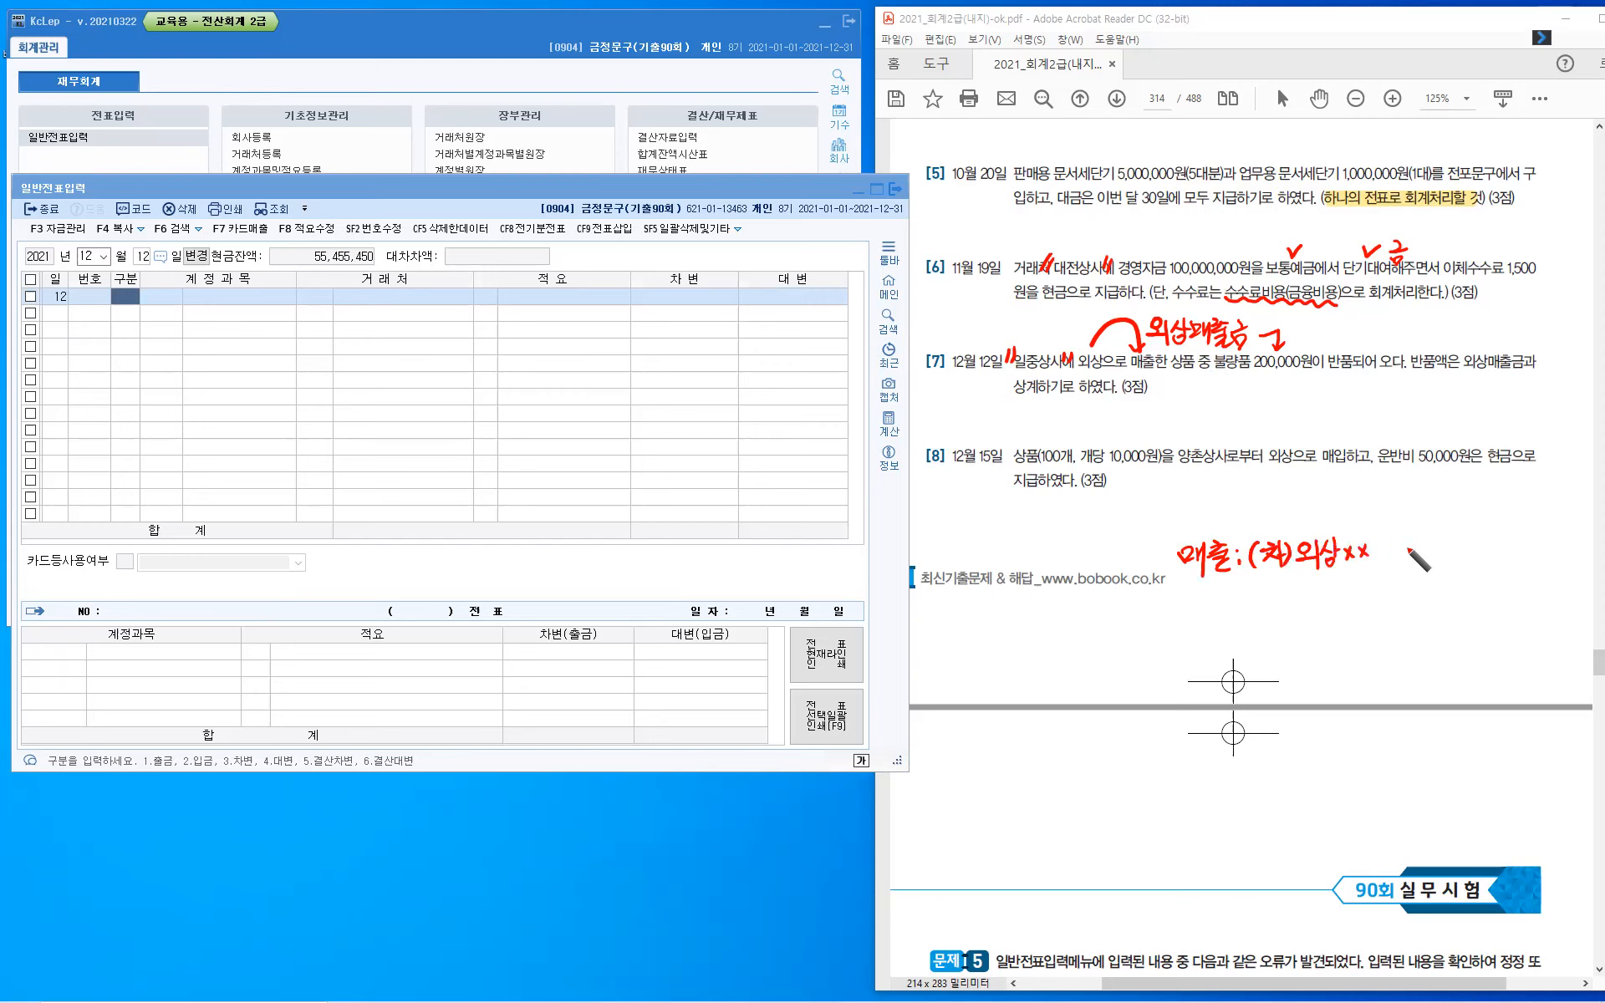
- Handwrite the credit side "(대)상·매출xxx" beside the debit side of the sales entry
{"action": "left_click_drag", "start_coordinate": [1406, 544], "coordinate": [1402, 570]}
{"action": "left_click_drag", "start_coordinate": [1413, 548], "coordinate": [1421, 565]}
{"action": "left_click_drag", "start_coordinate": [1429, 541], "coordinate": [1430, 570]}
{"action": "left_click_drag", "start_coordinate": [1437, 545], "coordinate": [1449, 561]}
{"action": "left_click_drag", "start_coordinate": [1455, 552], "coordinate": [1481, 560]}
{"action": "left_click", "coordinate": [1474, 552]}
{"action": "left_click_drag", "start_coordinate": [1481, 549], "coordinate": [1492, 562]}
{"action": "left_click_drag", "start_coordinate": [1493, 554], "coordinate": [1498, 553]}
{"action": "mouse_move", "coordinate": [1499, 543]}
{"action": "left_mouse_down"}
{"action": "mouse_move", "coordinate": [1500, 567]}
{"action": "mouse_move", "coordinate": [1513, 542]}
{"action": "left_mouse_up"}
{"action": "left_click_drag", "start_coordinate": [1504, 548], "coordinate": [1504, 556]}
{"action": "left_click_drag", "start_coordinate": [1510, 550], "coordinate": [1520, 557]}
{"action": "left_click_drag", "start_coordinate": [1511, 558], "coordinate": [1511, 563]}
{"action": "left_click_drag", "start_coordinate": [1506, 562], "coordinate": [1534, 563]}
{"action": "left_click_drag", "start_coordinate": [1544, 548], "coordinate": [1537, 565]}
{"action": "left_click_drag", "start_coordinate": [1536, 551], "coordinate": [1546, 562]}
{"action": "left_click_drag", "start_coordinate": [1557, 548], "coordinate": [1557, 561]}
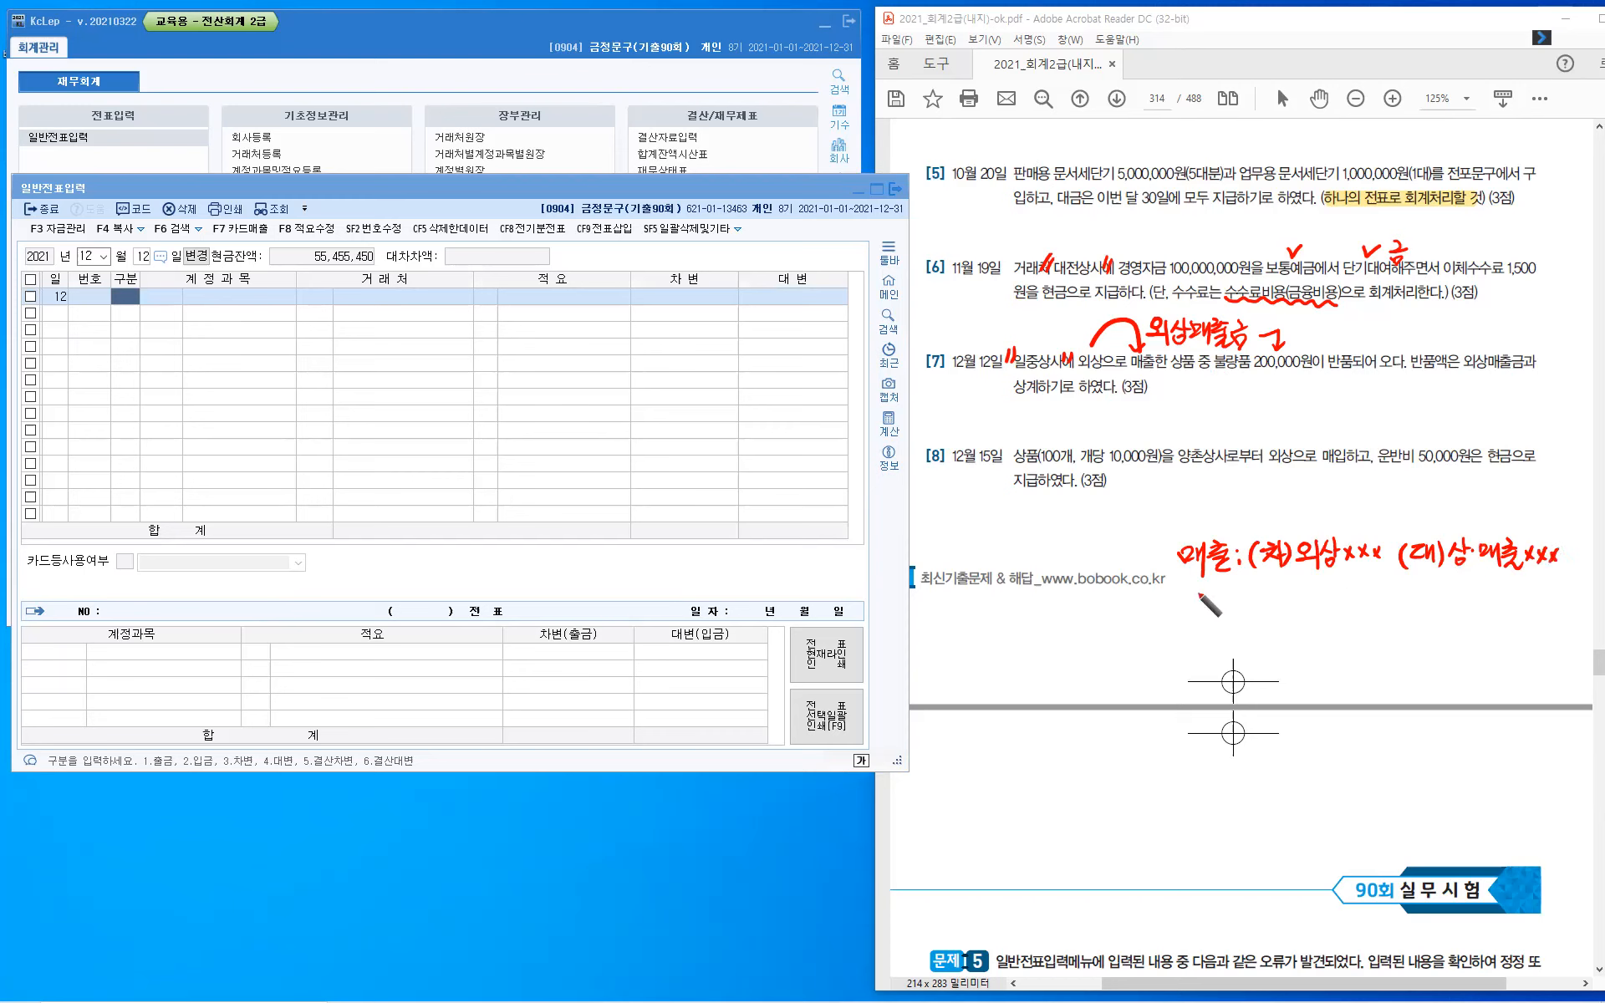
- Handwrite the label "반품:" on a new line under the sales entry
{"action": "left_click_drag", "start_coordinate": [1190, 590], "coordinate": [1203, 605]}
{"action": "left_click_drag", "start_coordinate": [1203, 595], "coordinate": [1209, 595]}
{"action": "left_click_drag", "start_coordinate": [1193, 604], "coordinate": [1209, 611]}
{"action": "left_click_drag", "start_coordinate": [1210, 591], "coordinate": [1221, 590]}
{"action": "left_click_drag", "start_coordinate": [1214, 591], "coordinate": [1213, 598]}
{"action": "left_click_drag", "start_coordinate": [1218, 591], "coordinate": [1218, 599]}
{"action": "left_click_drag", "start_coordinate": [1210, 600], "coordinate": [1223, 598]}
{"action": "left_click", "coordinate": [1239, 598]}
{"action": "left_click", "coordinate": [1238, 607]}
- Handwrite the debit side "(차)상·매출xxx" after the 반품 label
{"action": "mouse_move", "coordinate": [1257, 601]}
{"action": "left_mouse_down"}
{"action": "mouse_move", "coordinate": [1255, 631]}
{"action": "mouse_move", "coordinate": [1270, 598]}
{"action": "left_mouse_up"}
{"action": "left_click_drag", "start_coordinate": [1261, 604], "coordinate": [1260, 620]}
{"action": "left_click_drag", "start_coordinate": [1266, 611], "coordinate": [1272, 619]}
{"action": "left_click_drag", "start_coordinate": [1276, 596], "coordinate": [1276, 623]}
{"action": "left_click_drag", "start_coordinate": [1277, 609], "coordinate": [1284, 622]}
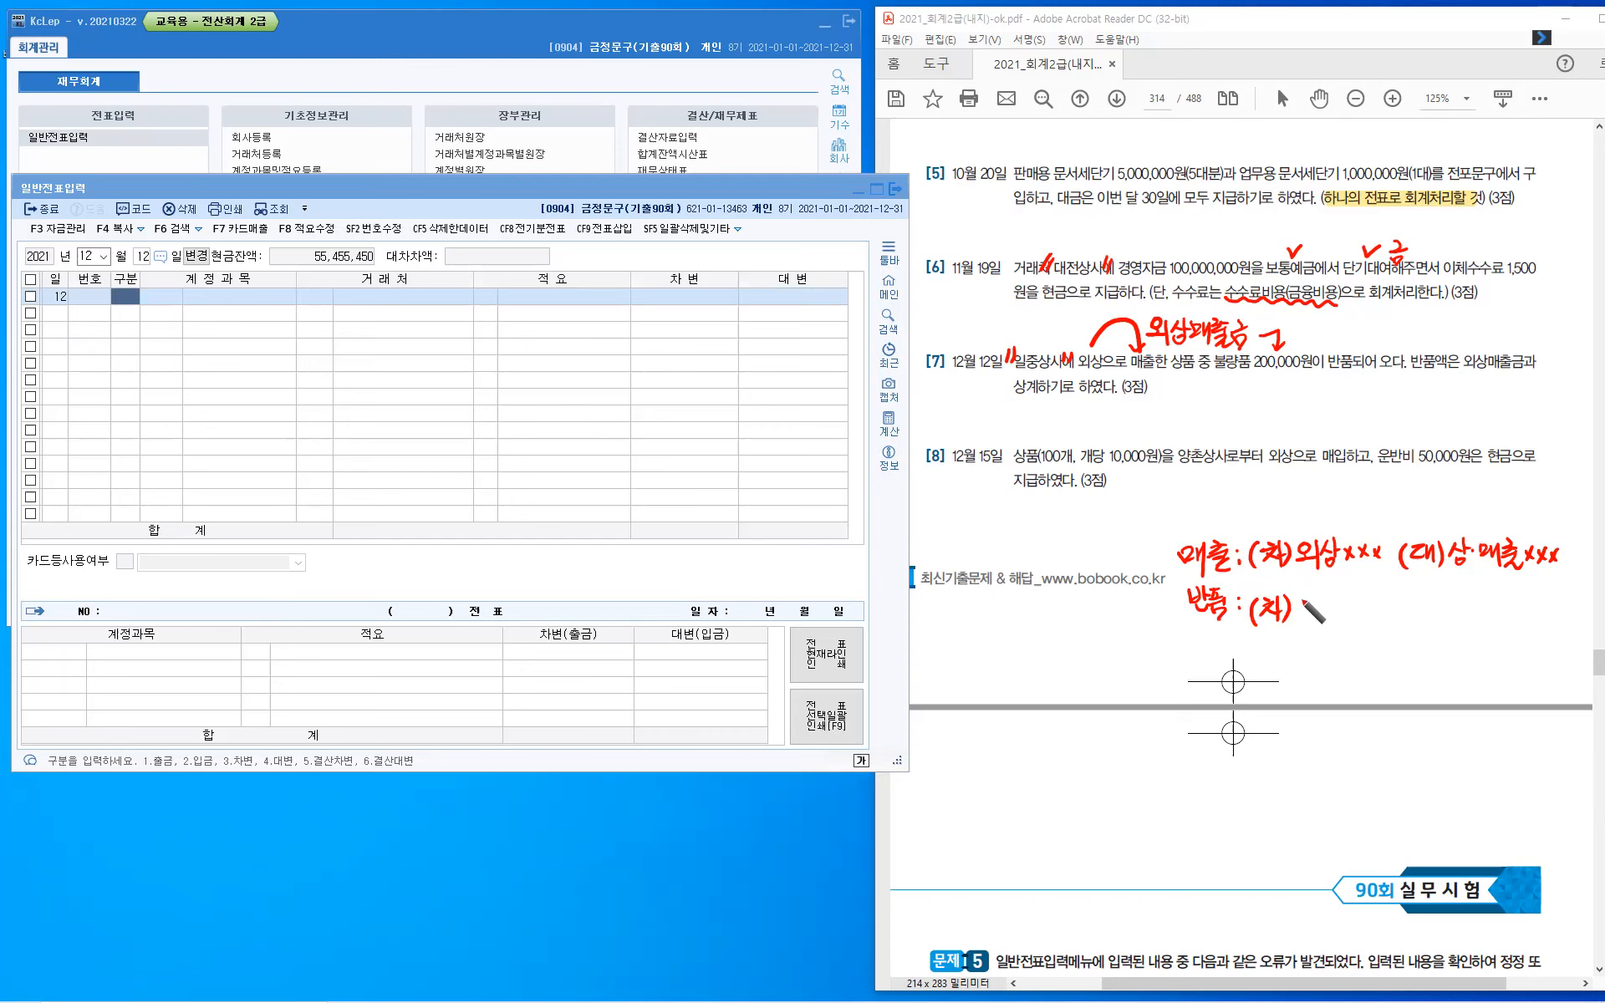
{"action": "left_click_drag", "start_coordinate": [1297, 598], "coordinate": [1291, 614]}
{"action": "mouse_move", "coordinate": [1308, 595]}
{"action": "left_mouse_down"}
{"action": "mouse_move", "coordinate": [1307, 618]}
{"action": "mouse_move", "coordinate": [1335, 615]}
{"action": "left_mouse_up"}
{"action": "left_click", "coordinate": [1319, 611]}
{"action": "left_click_drag", "start_coordinate": [1339, 599], "coordinate": [1339, 620]}
{"action": "mouse_move", "coordinate": [1346, 594]}
{"action": "left_mouse_down"}
{"action": "mouse_move", "coordinate": [1345, 624]}
{"action": "mouse_move", "coordinate": [1363, 606]}
{"action": "left_mouse_up"}
{"action": "left_click_drag", "start_coordinate": [1350, 612], "coordinate": [1383, 617]}
{"action": "left_click_drag", "start_coordinate": [1385, 602], "coordinate": [1374, 616]}
{"action": "left_click_drag", "start_coordinate": [1395, 601], "coordinate": [1389, 614]}
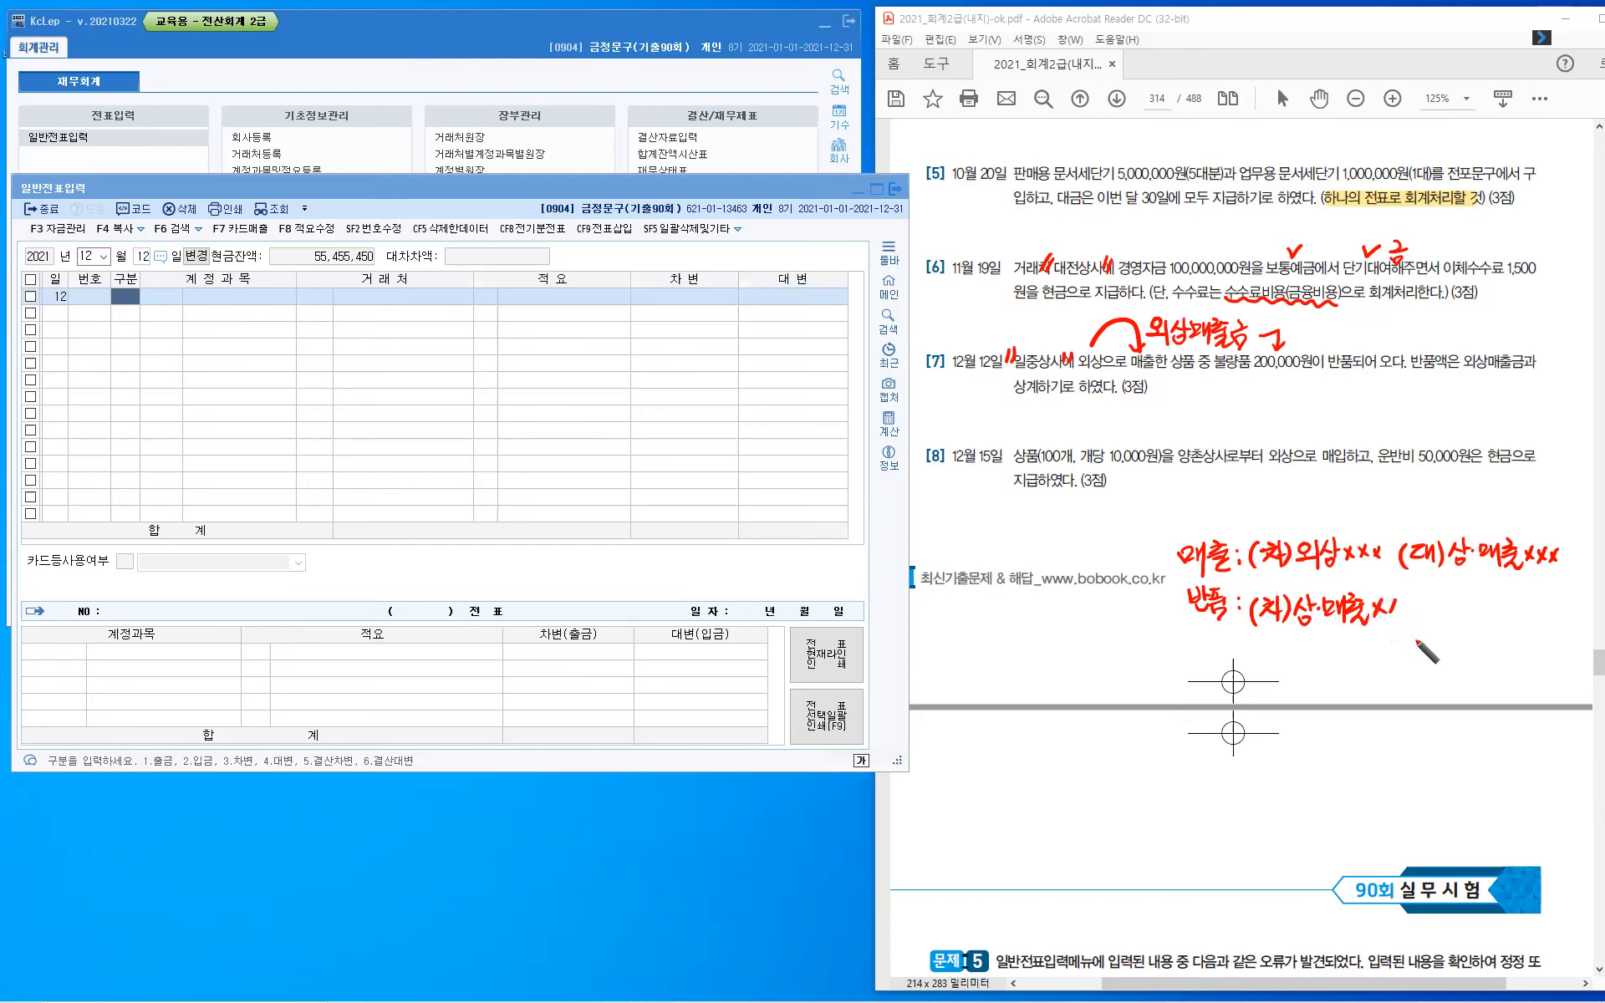
- Handwrite the credit side "(대)외상xxx" of the return entry and draw crossed arrows between the sales and return entries
{"action": "mouse_move", "coordinate": [1394, 574]}
{"action": "left_mouse_down"}
{"action": "mouse_move", "coordinate": [1385, 587]}
{"action": "mouse_move", "coordinate": [1452, 625]}
{"action": "mouse_move", "coordinate": [1544, 625]}
{"action": "left_mouse_up"}
{"action": "left_click_drag", "start_coordinate": [1381, 569], "coordinate": [1424, 593]}
{"action": "left_click", "coordinate": [1422, 584]}
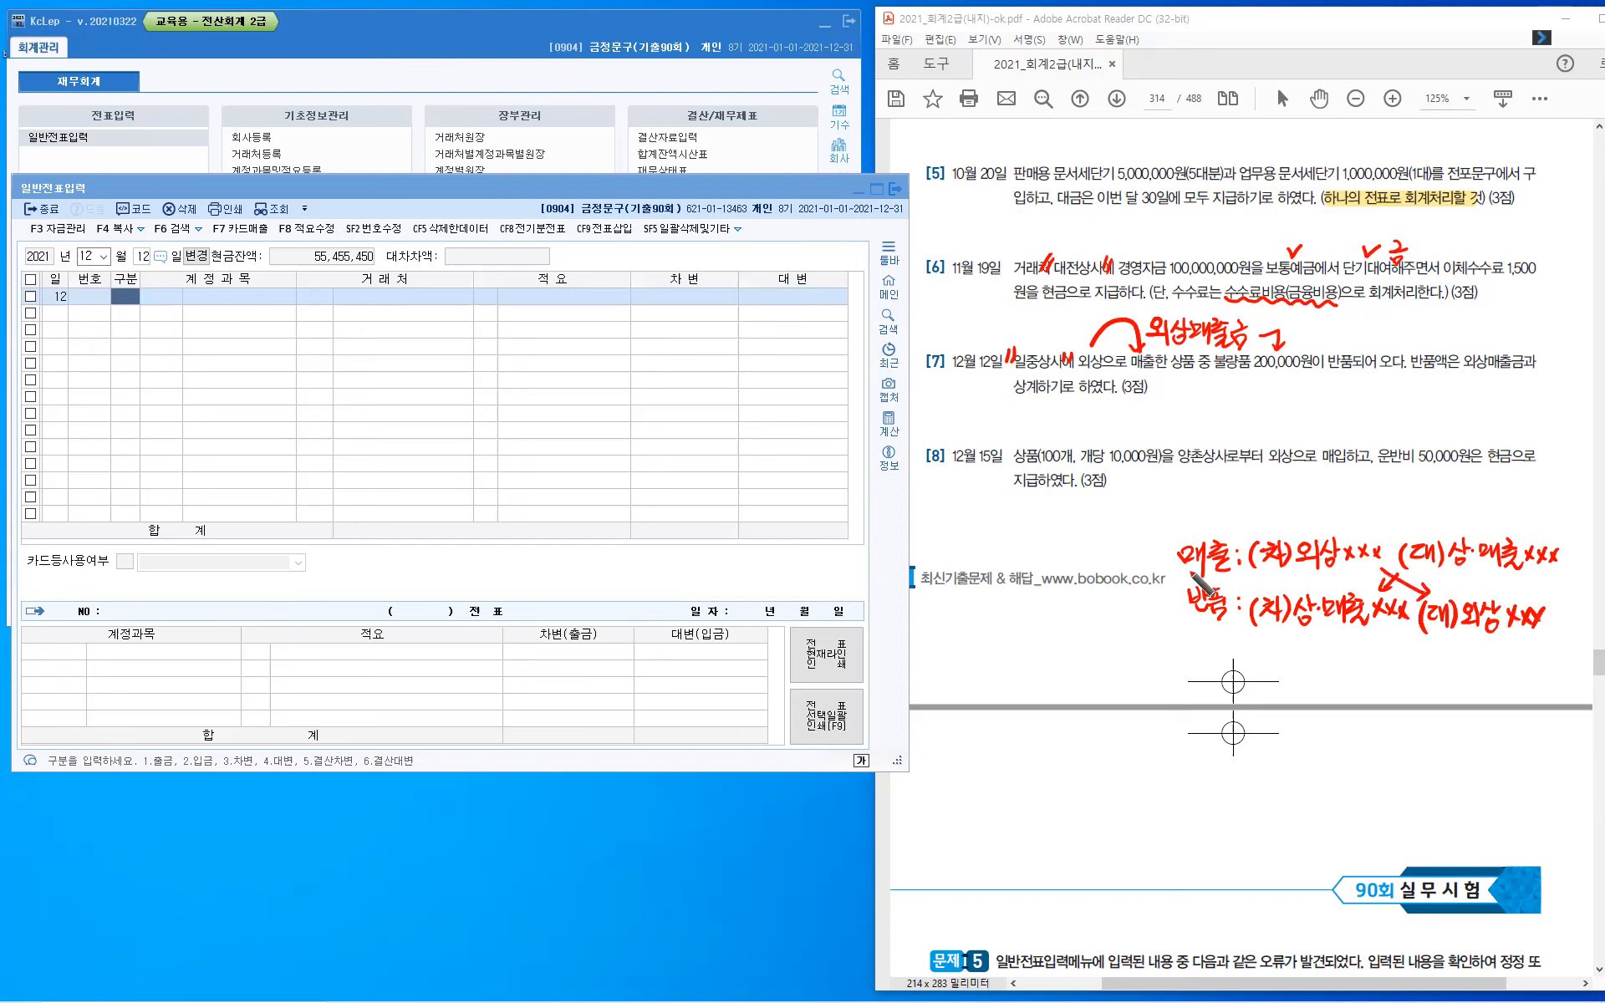
- Mark the sales and return entries with a circled 1 and write a circled 2 below them for the second method
{"action": "left_click_drag", "start_coordinate": [1147, 548], "coordinate": [1151, 563]}
{"action": "left_click_drag", "start_coordinate": [1159, 541], "coordinate": [1158, 537]}
{"action": "mouse_move", "coordinate": [1147, 666]}
{"action": "left_mouse_down"}
{"action": "mouse_move", "coordinate": [1136, 682]}
{"action": "mouse_move", "coordinate": [1165, 680]}
{"action": "mouse_move", "coordinate": [1165, 694]}
{"action": "left_mouse_up"}
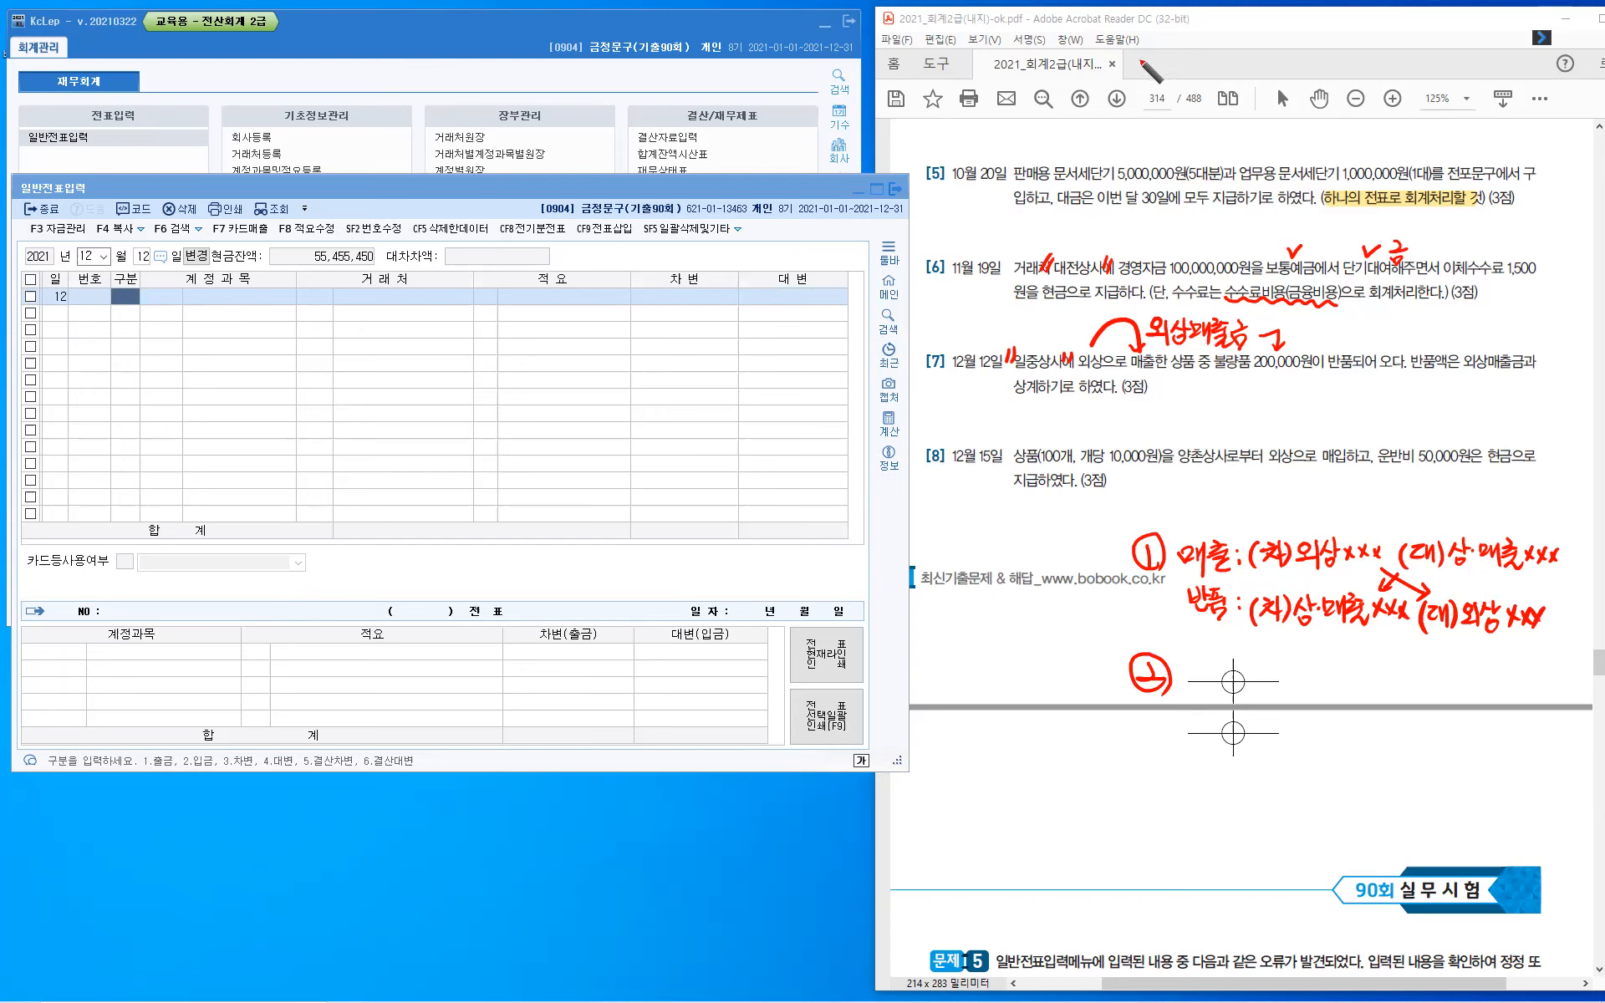
- Handwrite 매입 and 매출 as two row labels above question 5
{"action": "left_click_drag", "start_coordinate": [1150, 54], "coordinate": [1170, 72]}
{"action": "left_click_drag", "start_coordinate": [1179, 52], "coordinate": [1178, 76]}
{"action": "left_click_drag", "start_coordinate": [1187, 53], "coordinate": [1189, 54]}
{"action": "left_click_drag", "start_coordinate": [1198, 48], "coordinate": [1198, 77]}
{"action": "left_click_drag", "start_coordinate": [1169, 116], "coordinate": [1178, 131]}
{"action": "left_click_drag", "start_coordinate": [1185, 109], "coordinate": [1186, 130]}
{"action": "left_click_drag", "start_coordinate": [1186, 119], "coordinate": [1195, 120]}
{"action": "mouse_move", "coordinate": [1197, 107]}
{"action": "left_mouse_down"}
{"action": "mouse_move", "coordinate": [1197, 127]}
{"action": "mouse_move", "coordinate": [1222, 126]}
{"action": "left_mouse_up"}
{"action": "left_click_drag", "start_coordinate": [1198, 130], "coordinate": [1227, 139]}
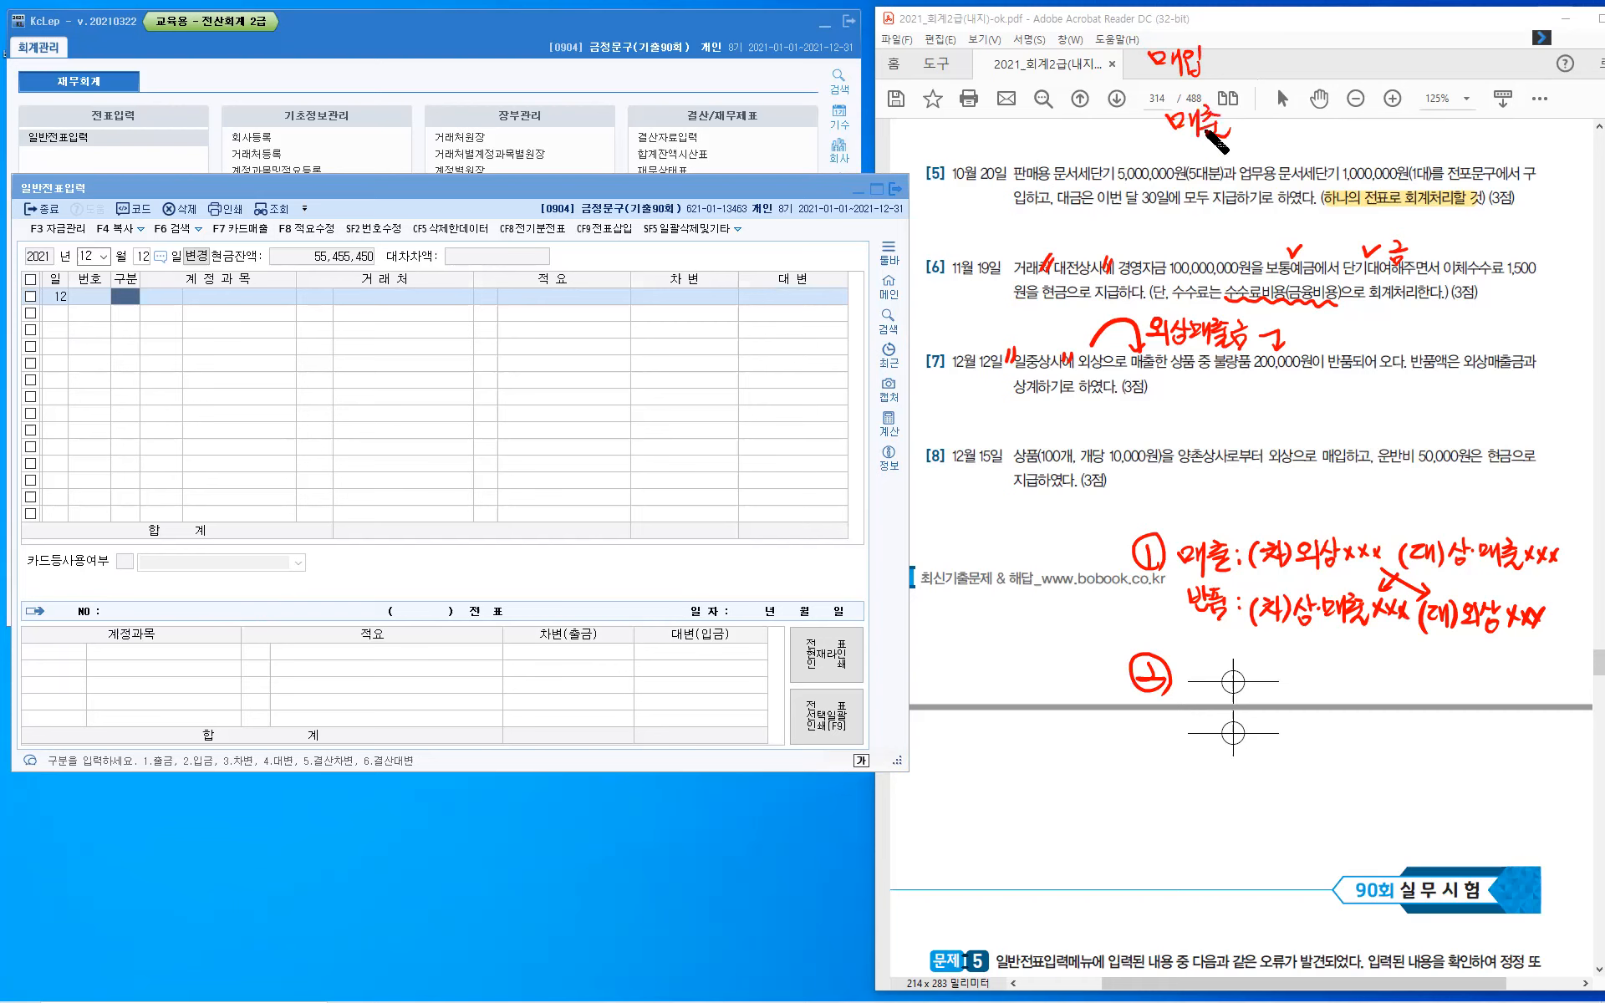
- Handwrite 깍아주라 beside the 매입 and 매출 labels, with 에누리 below it
{"action": "left_click_drag", "start_coordinate": [1242, 22], "coordinate": [1260, 33]}
{"action": "left_click_drag", "start_coordinate": [1260, 27], "coordinate": [1264, 27]}
{"action": "left_click_drag", "start_coordinate": [1248, 35], "coordinate": [1271, 25]}
{"action": "left_click_drag", "start_coordinate": [1279, 20], "coordinate": [1278, 36]}
{"action": "left_click_drag", "start_coordinate": [1278, 29], "coordinate": [1284, 28]}
{"action": "left_click_drag", "start_coordinate": [1286, 23], "coordinate": [1294, 31]}
{"action": "left_click_drag", "start_coordinate": [1283, 34], "coordinate": [1296, 31]}
{"action": "left_click_drag", "start_coordinate": [1289, 32], "coordinate": [1304, 33]}
{"action": "left_click_drag", "start_coordinate": [1307, 22], "coordinate": [1307, 40]}
{"action": "left_click_drag", "start_coordinate": [1307, 31], "coordinate": [1266, 79]}
{"action": "left_click_drag", "start_coordinate": [1269, 83], "coordinate": [1274, 82]}
{"action": "mouse_move", "coordinate": [1276, 73]}
{"action": "left_mouse_down"}
{"action": "mouse_move", "coordinate": [1282, 97]}
{"action": "mouse_move", "coordinate": [1300, 74]}
{"action": "left_mouse_up"}
{"action": "left_click_drag", "start_coordinate": [1285, 81], "coordinate": [1305, 76]}
{"action": "mouse_move", "coordinate": [1295, 80]}
{"action": "left_mouse_down"}
{"action": "mouse_move", "coordinate": [1294, 99]}
{"action": "mouse_move", "coordinate": [1317, 92]}
{"action": "left_mouse_up"}
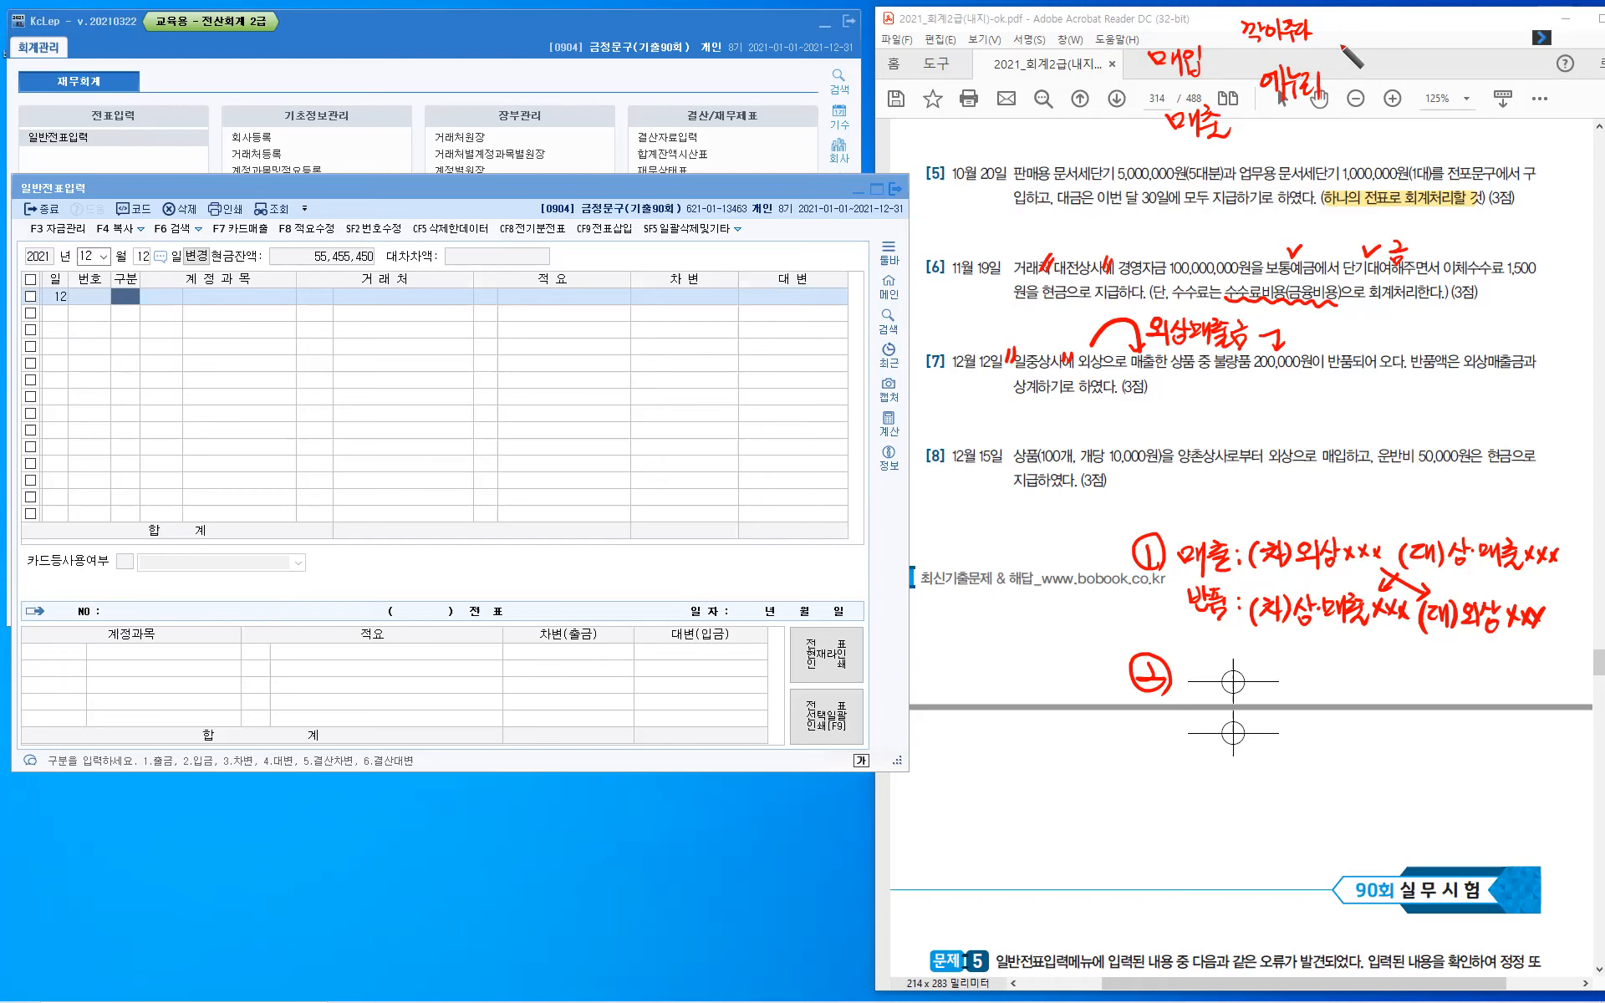
- Handwrite a 반품 column beside 에누리, with 환출 for the purchase row and 환입 for the sales row
{"action": "left_click", "coordinate": [1351, 20]}
{"action": "left_click_drag", "start_coordinate": [1352, 20], "coordinate": [1360, 33]}
{"action": "left_click_drag", "start_coordinate": [1365, 15], "coordinate": [1366, 36]}
{"action": "left_click_drag", "start_coordinate": [1354, 36], "coordinate": [1386, 18]}
{"action": "left_click_drag", "start_coordinate": [1373, 28], "coordinate": [1387, 26]}
{"action": "left_click_drag", "start_coordinate": [1370, 33], "coordinate": [1391, 31]}
{"action": "left_click_drag", "start_coordinate": [1377, 36], "coordinate": [1385, 44]}
{"action": "left_click_drag", "start_coordinate": [1358, 48], "coordinate": [1380, 70]}
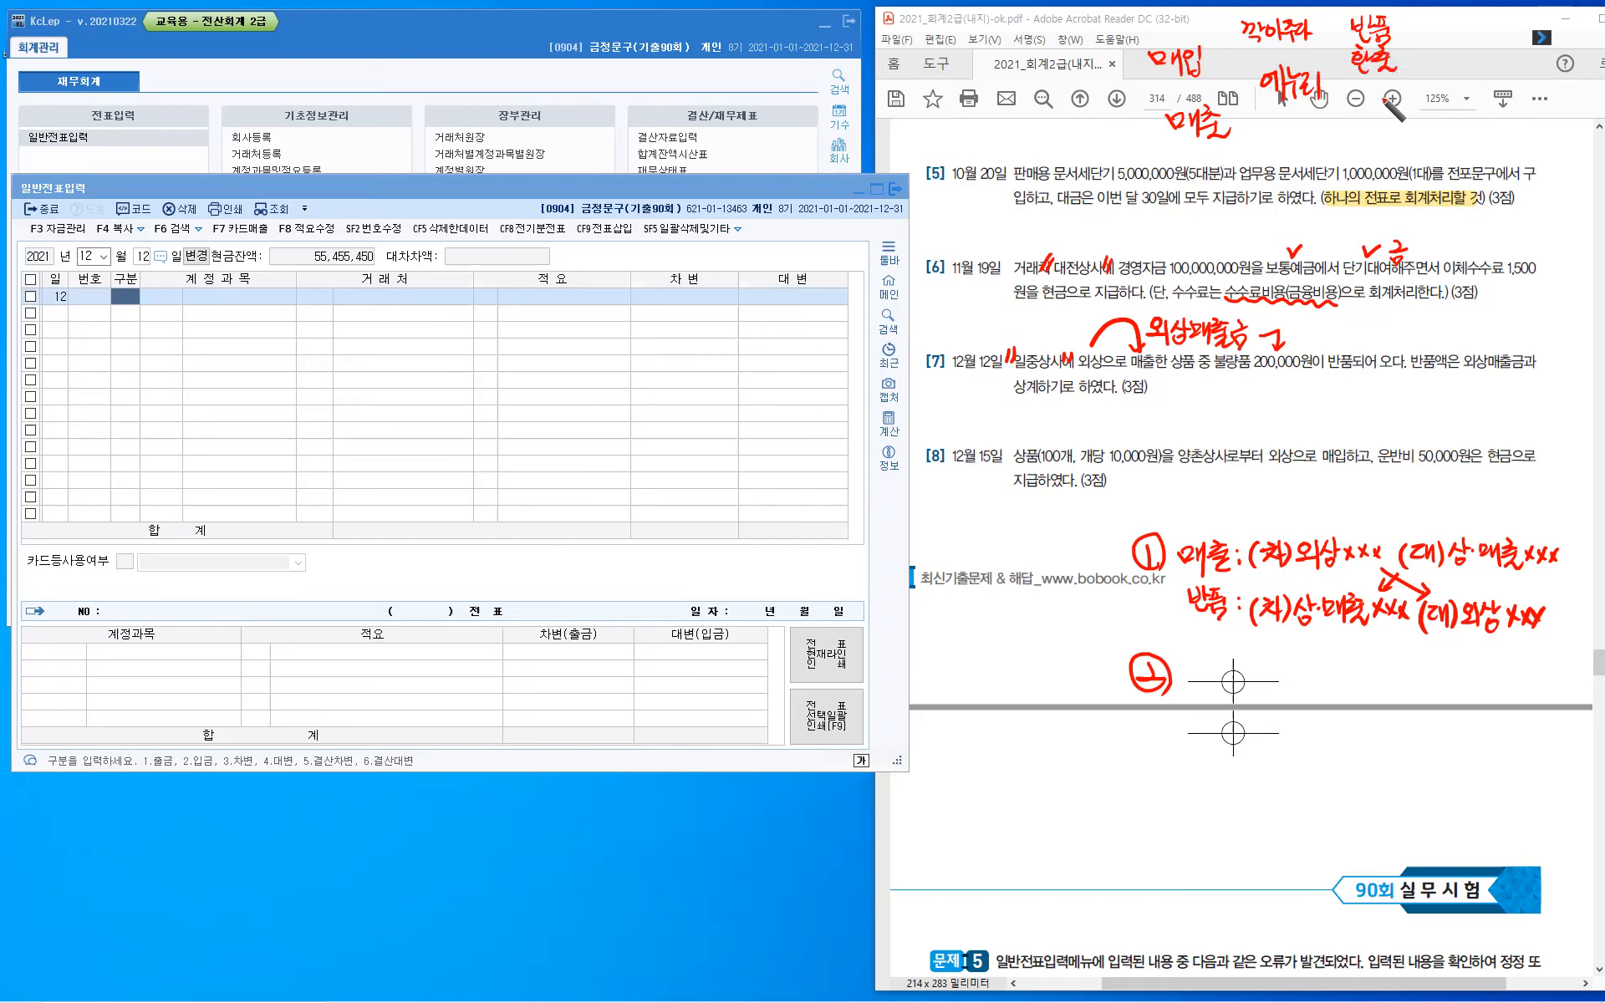
{"action": "left_click_drag", "start_coordinate": [1366, 97], "coordinate": [1371, 102]}
{"action": "left_click_drag", "start_coordinate": [1361, 104], "coordinate": [1376, 103]}
{"action": "left_click_drag", "start_coordinate": [1369, 107], "coordinate": [1381, 119]}
{"action": "left_click_drag", "start_coordinate": [1374, 110], "coordinate": [1404, 113]}
{"action": "left_click_drag", "start_coordinate": [1389, 117], "coordinate": [1406, 132]}
- Handwrite 조기결제 with 할인 below it, and draw an arrow linking 매출 to 환입
{"action": "left_click_drag", "start_coordinate": [1424, 26], "coordinate": [1473, 25]}
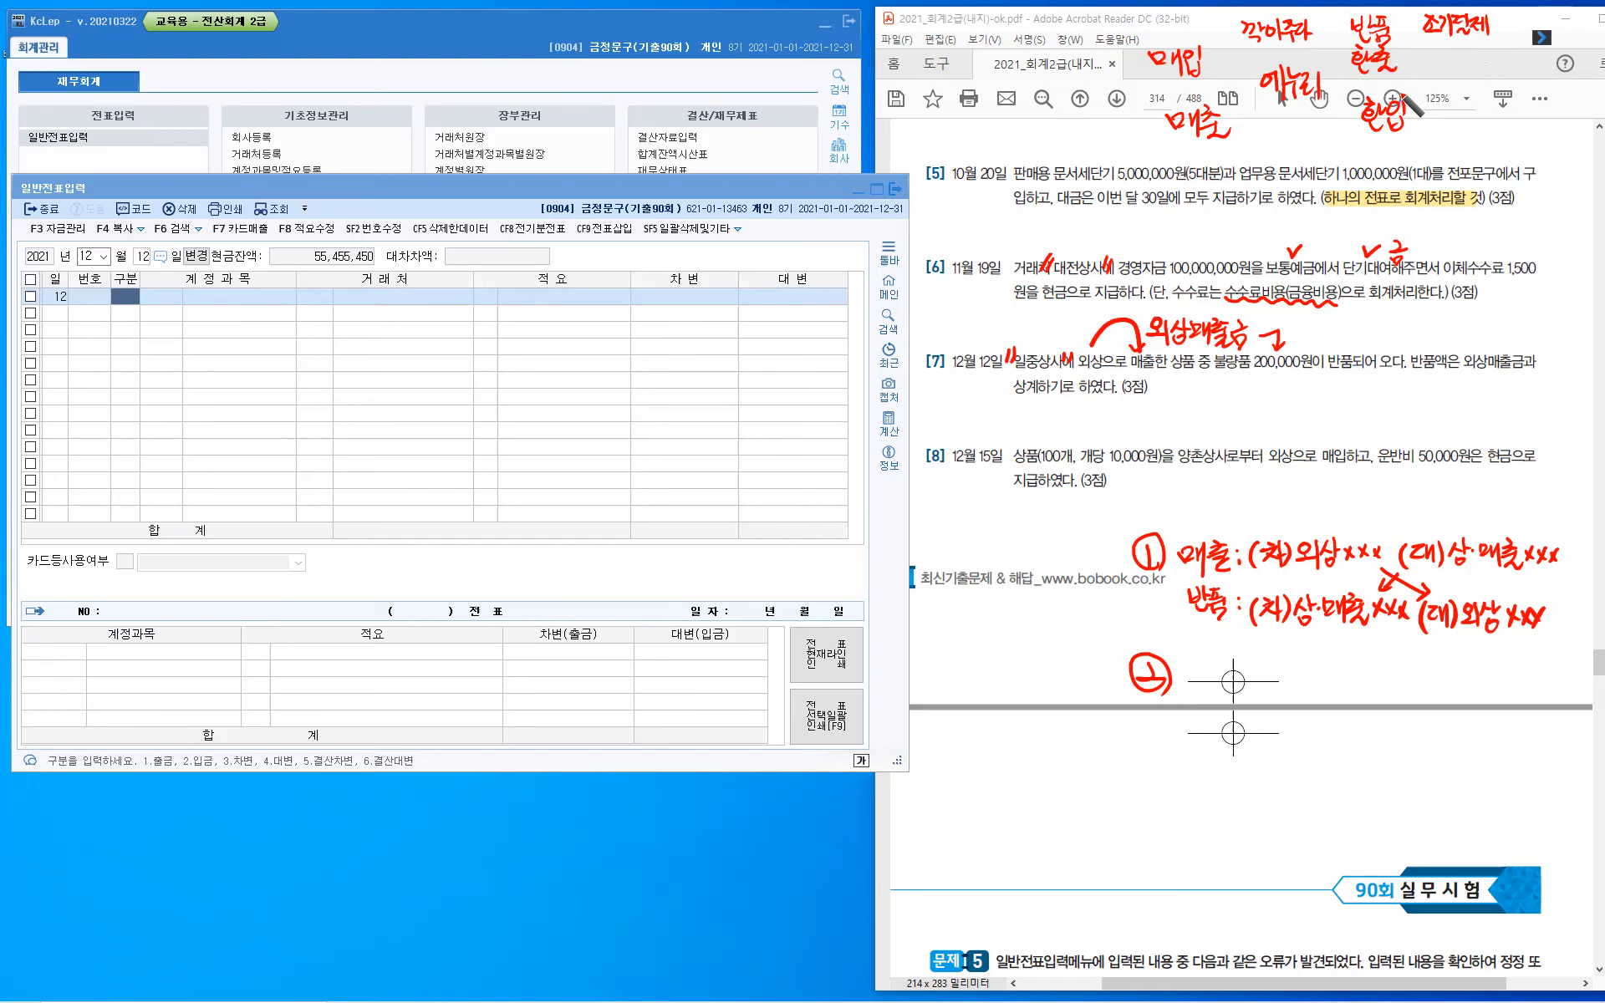
{"action": "left_click_drag", "start_coordinate": [1450, 69], "coordinate": [1458, 68]}
{"action": "left_click_drag", "start_coordinate": [1446, 77], "coordinate": [1461, 75]}
{"action": "left_click_drag", "start_coordinate": [1453, 80], "coordinate": [1455, 80]}
{"action": "left_click_drag", "start_coordinate": [1469, 66], "coordinate": [1476, 77]}
{"action": "mouse_move", "coordinate": [1458, 91]}
{"action": "left_mouse_down"}
{"action": "mouse_move", "coordinate": [1478, 103]}
{"action": "mouse_move", "coordinate": [1485, 77]}
{"action": "left_mouse_up"}
{"action": "left_click_drag", "start_coordinate": [1496, 66], "coordinate": [1499, 101]}
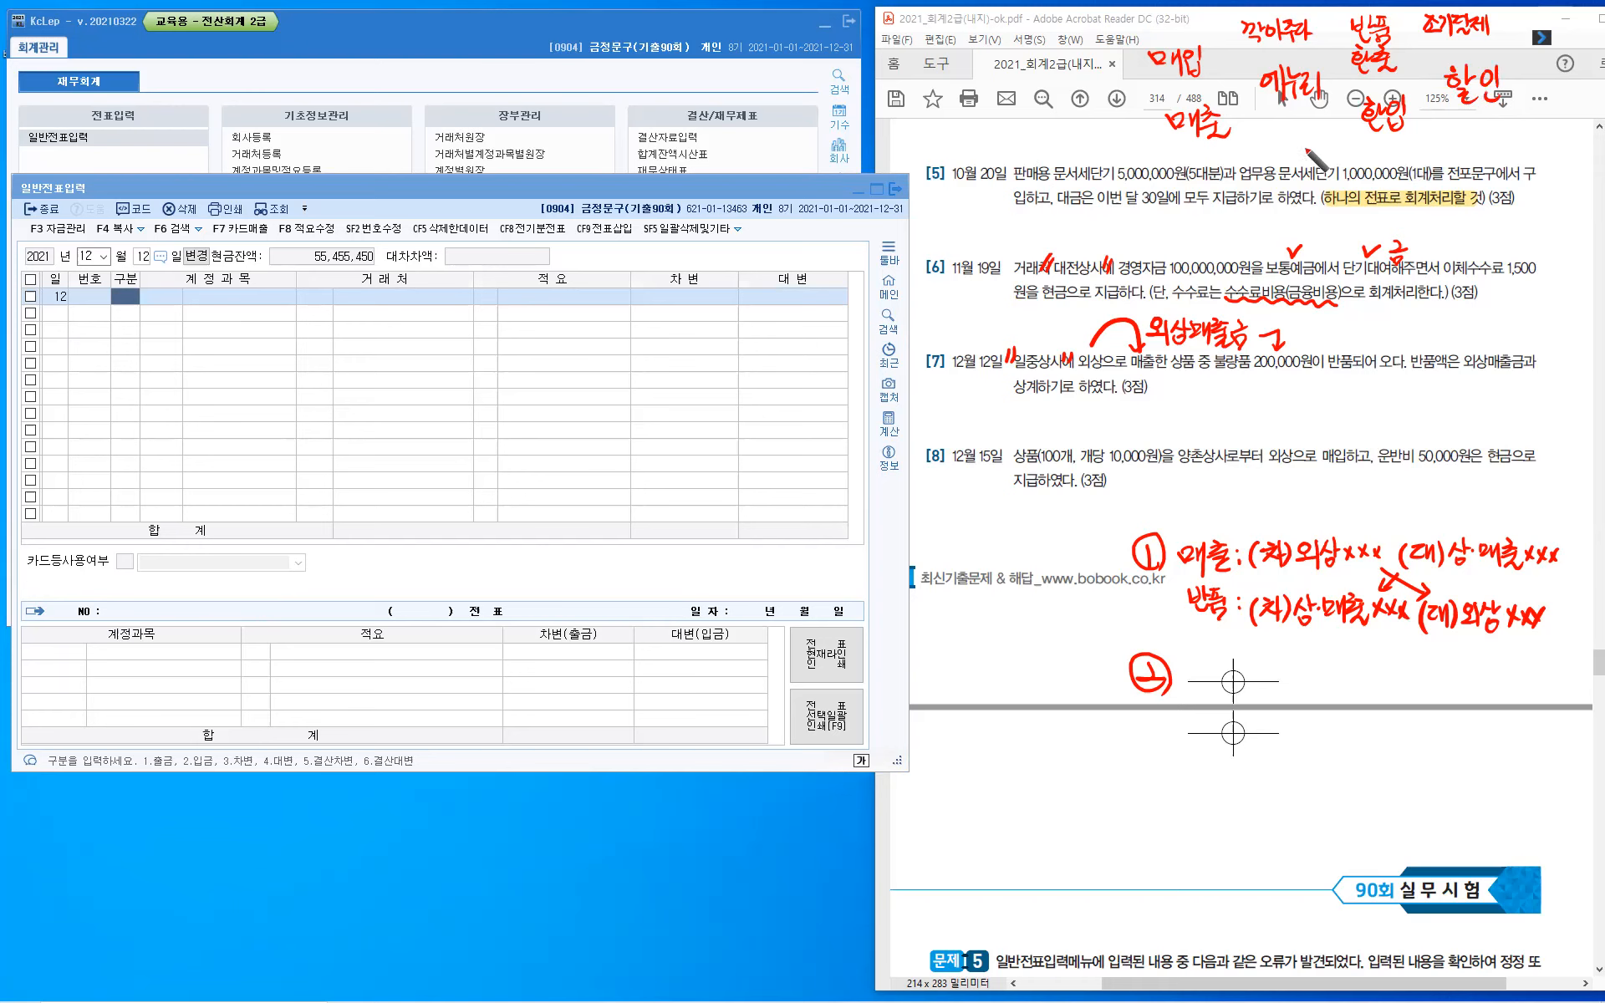
{"action": "left_click_drag", "start_coordinate": [1215, 167], "coordinate": [1373, 135]}
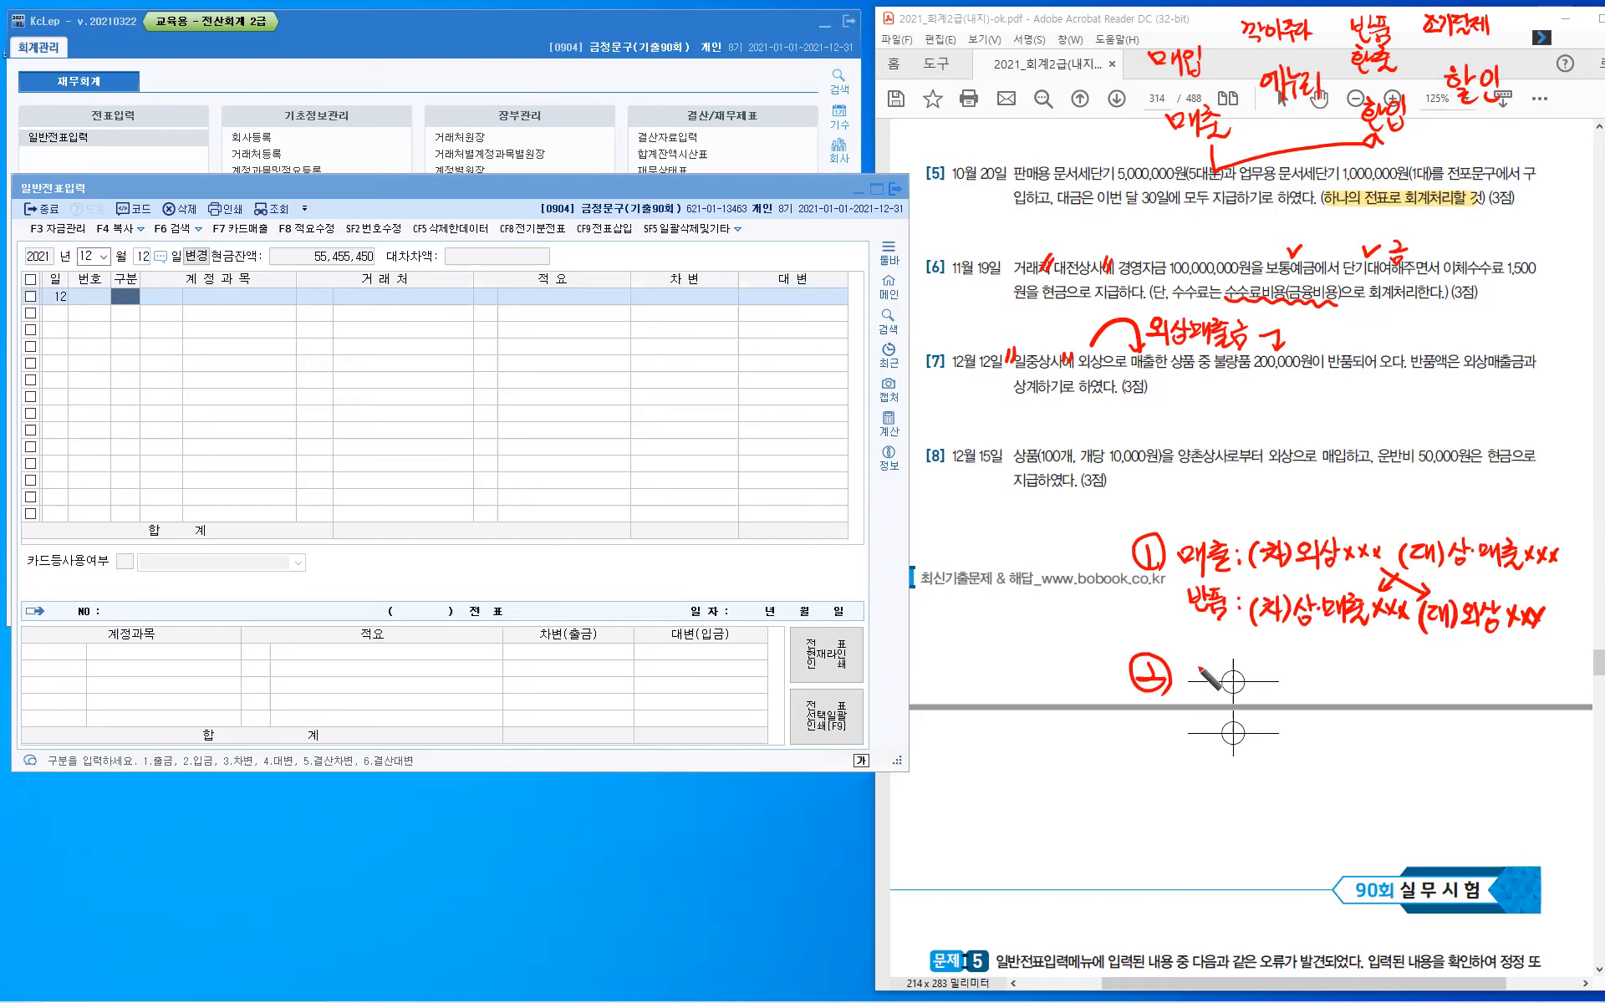
- Handwrite the label "반품:" beside the circled 2
{"action": "left_click_drag", "start_coordinate": [1233, 669], "coordinate": [1239, 669]}
{"action": "left_click_drag", "start_coordinate": [1234, 671], "coordinate": [1233, 679]}
{"action": "left_click_drag", "start_coordinate": [1223, 682], "coordinate": [1242, 683]}
{"action": "left_click_drag", "start_coordinate": [1229, 685], "coordinate": [1229, 691]}
{"action": "left_click_drag", "start_coordinate": [1225, 691], "coordinate": [1249, 693]}
{"action": "left_click", "coordinate": [1246, 680]}
- Handwrite the debit side "(차) 매출환입 xxx" for the second return method
{"action": "mouse_move", "coordinate": [1271, 675]}
{"action": "left_mouse_down"}
{"action": "mouse_move", "coordinate": [1268, 697]}
{"action": "mouse_move", "coordinate": [1294, 699]}
{"action": "left_mouse_up"}
{"action": "left_click", "coordinate": [1281, 675]}
{"action": "mouse_move", "coordinate": [1300, 675]}
{"action": "left_mouse_down"}
{"action": "mouse_move", "coordinate": [1300, 707]}
{"action": "mouse_move", "coordinate": [1369, 703]}
{"action": "left_mouse_up"}
{"action": "left_click_drag", "start_coordinate": [1373, 680], "coordinate": [1418, 704]}
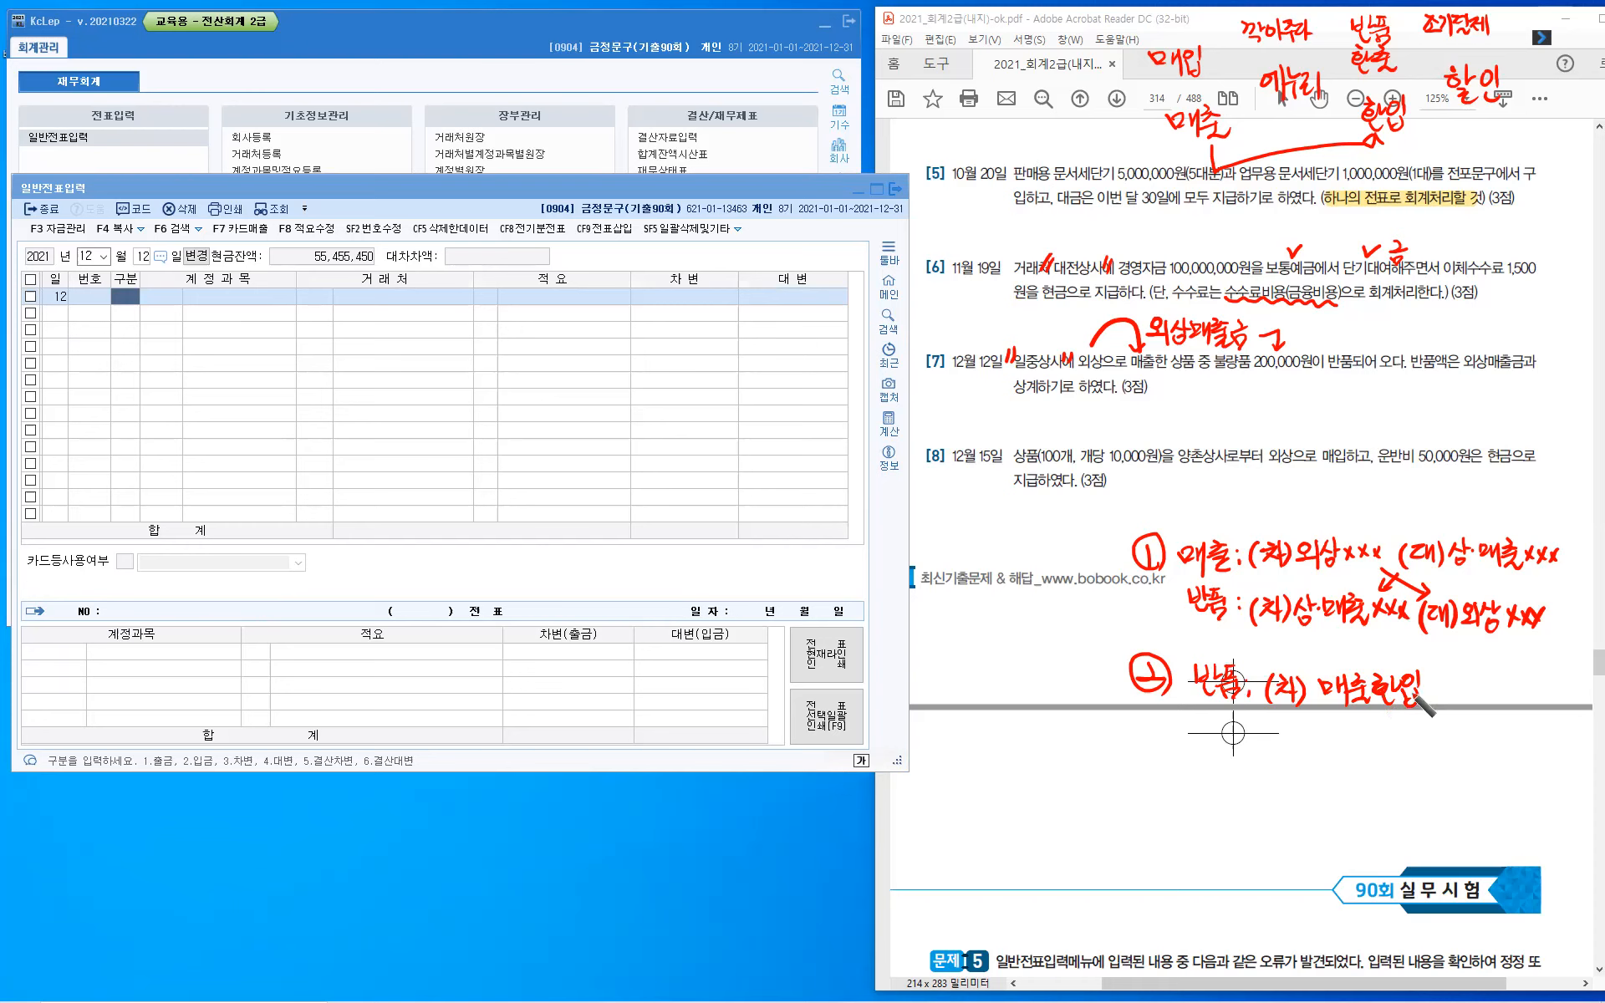
{"action": "left_click_drag", "start_coordinate": [1436, 681], "coordinate": [1446, 692]}
{"action": "left_click_drag", "start_coordinate": [1446, 682], "coordinate": [1436, 692]}
{"action": "left_click_drag", "start_coordinate": [1451, 681], "coordinate": [1461, 693]}
{"action": "mouse_move", "coordinate": [1461, 681]}
{"action": "left_mouse_down"}
{"action": "mouse_move", "coordinate": [1452, 692]}
{"action": "mouse_move", "coordinate": [1482, 697]}
{"action": "left_mouse_up"}
{"action": "left_click_drag", "start_coordinate": [1481, 681], "coordinate": [1468, 698]}
- Handwrite the credit side "(대) 외상 xxx" below the debit side of the second return method
{"action": "left_click_drag", "start_coordinate": [1400, 726], "coordinate": [1399, 756]}
{"action": "left_click_drag", "start_coordinate": [1405, 730], "coordinate": [1420, 746]}
{"action": "left_click_drag", "start_coordinate": [1423, 729], "coordinate": [1424, 748]}
{"action": "left_click_drag", "start_coordinate": [1430, 724], "coordinate": [1436, 758]}
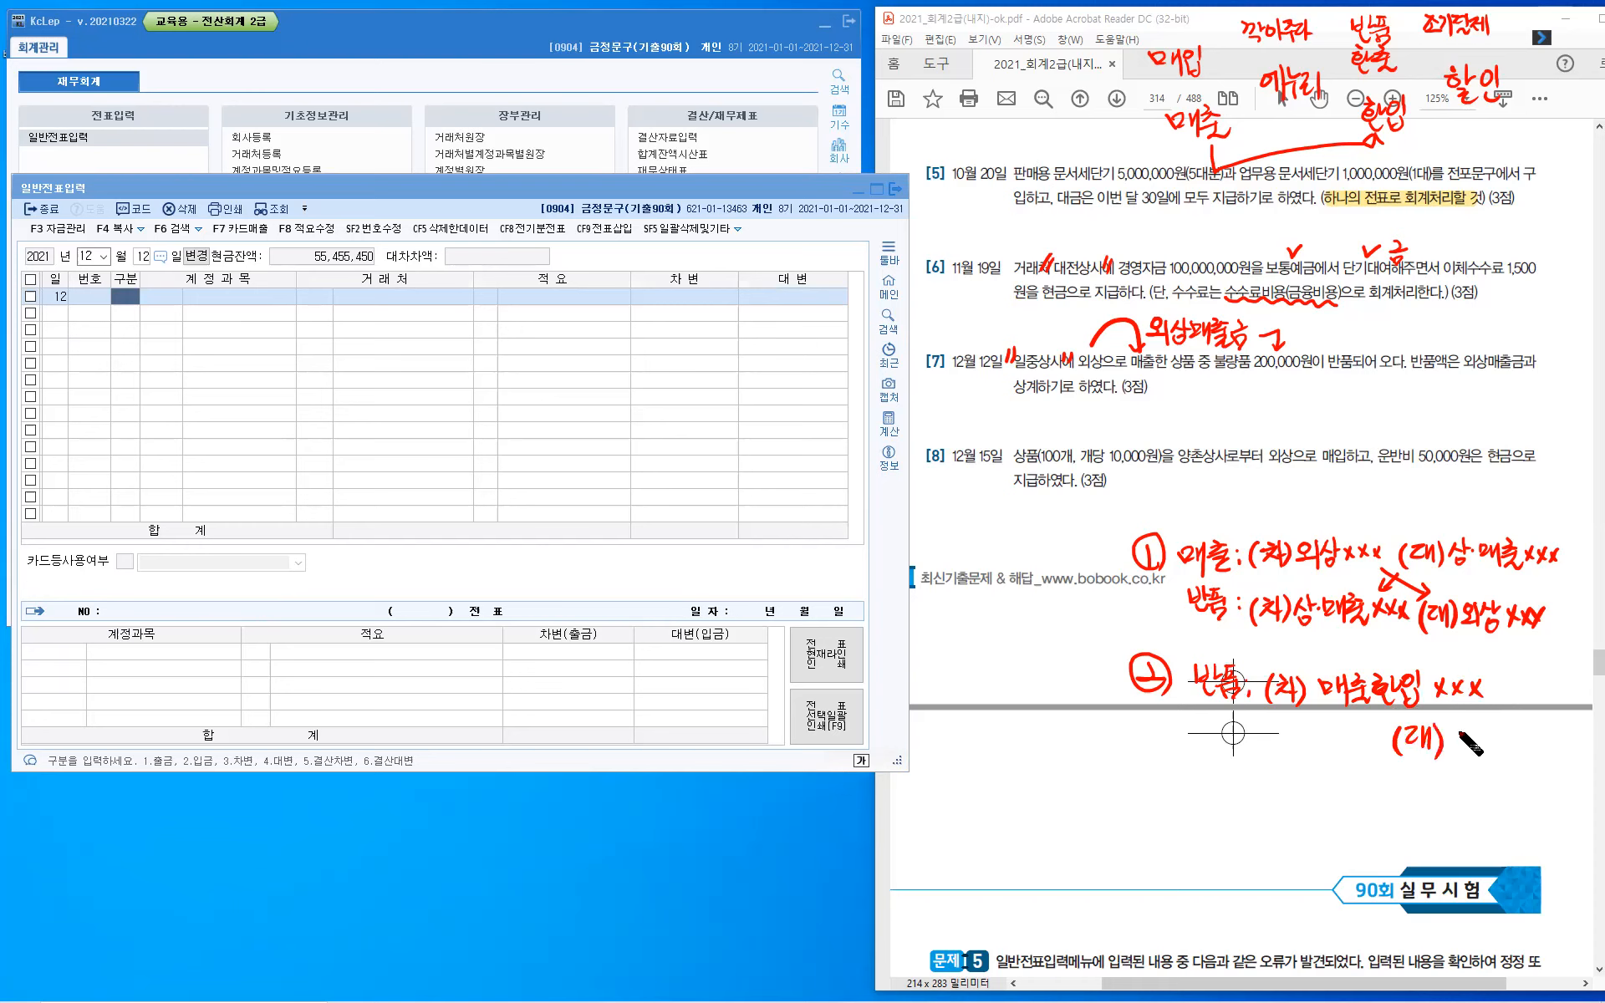
{"action": "left_click_drag", "start_coordinate": [1463, 729], "coordinate": [1461, 731]}
{"action": "left_click_drag", "start_coordinate": [1450, 748], "coordinate": [1474, 756]}
{"action": "left_click_drag", "start_coordinate": [1486, 730], "coordinate": [1477, 752]}
{"action": "left_click_drag", "start_coordinate": [1485, 739], "coordinate": [1498, 757]}
{"action": "left_click_drag", "start_coordinate": [1498, 740], "coordinate": [1488, 746]}
{"action": "left_click_drag", "start_coordinate": [1511, 735], "coordinate": [1521, 751]}
{"action": "left_click_drag", "start_coordinate": [1521, 736], "coordinate": [1510, 752]}
{"action": "left_click_drag", "start_coordinate": [1526, 737], "coordinate": [1536, 751]}
{"action": "mouse_move", "coordinate": [1536, 734]}
{"action": "left_mouse_down"}
{"action": "mouse_move", "coordinate": [1525, 752]}
{"action": "mouse_move", "coordinate": [1553, 753]}
{"action": "left_mouse_up"}
{"action": "left_click_drag", "start_coordinate": [1555, 734], "coordinate": [1540, 754]}
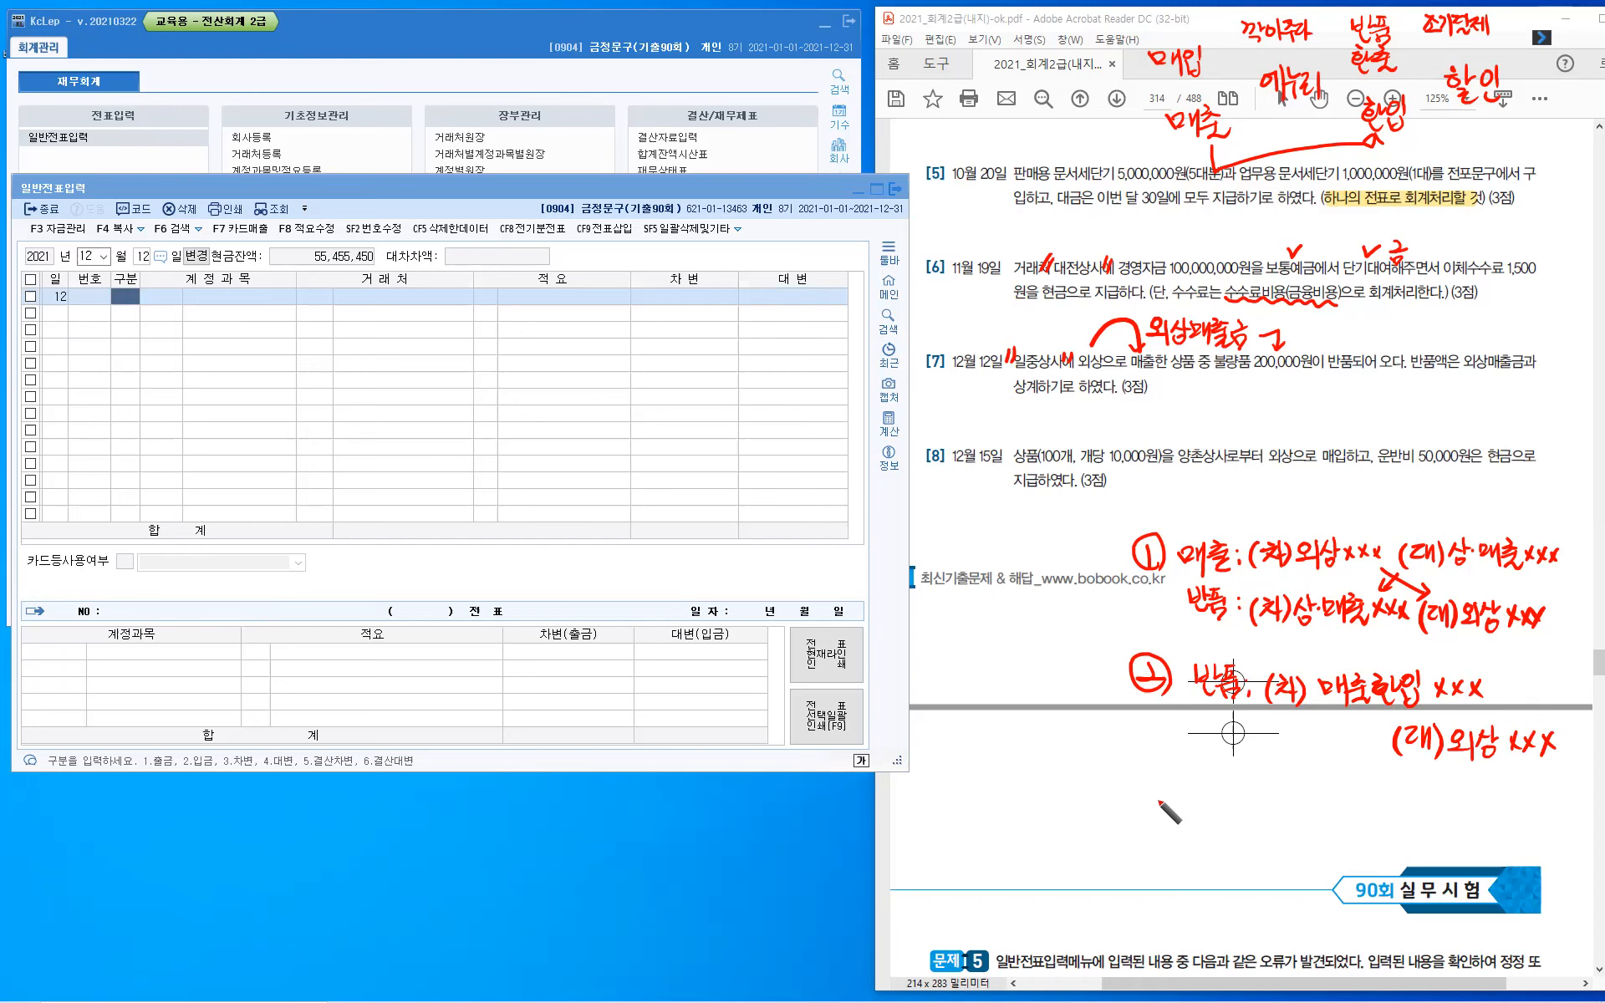
- Handwrite a circled 3 below the second return method and double-underline the second method's 반품 label
{"action": "mouse_move", "coordinate": [1171, 815]}
{"action": "left_mouse_down"}
{"action": "mouse_move", "coordinate": [1147, 815]}
{"action": "mouse_move", "coordinate": [1167, 786]}
{"action": "left_mouse_up"}
{"action": "left_click_drag", "start_coordinate": [1213, 702], "coordinate": [1240, 703]}
{"action": "left_click_drag", "start_coordinate": [1205, 713], "coordinate": [1241, 713]}
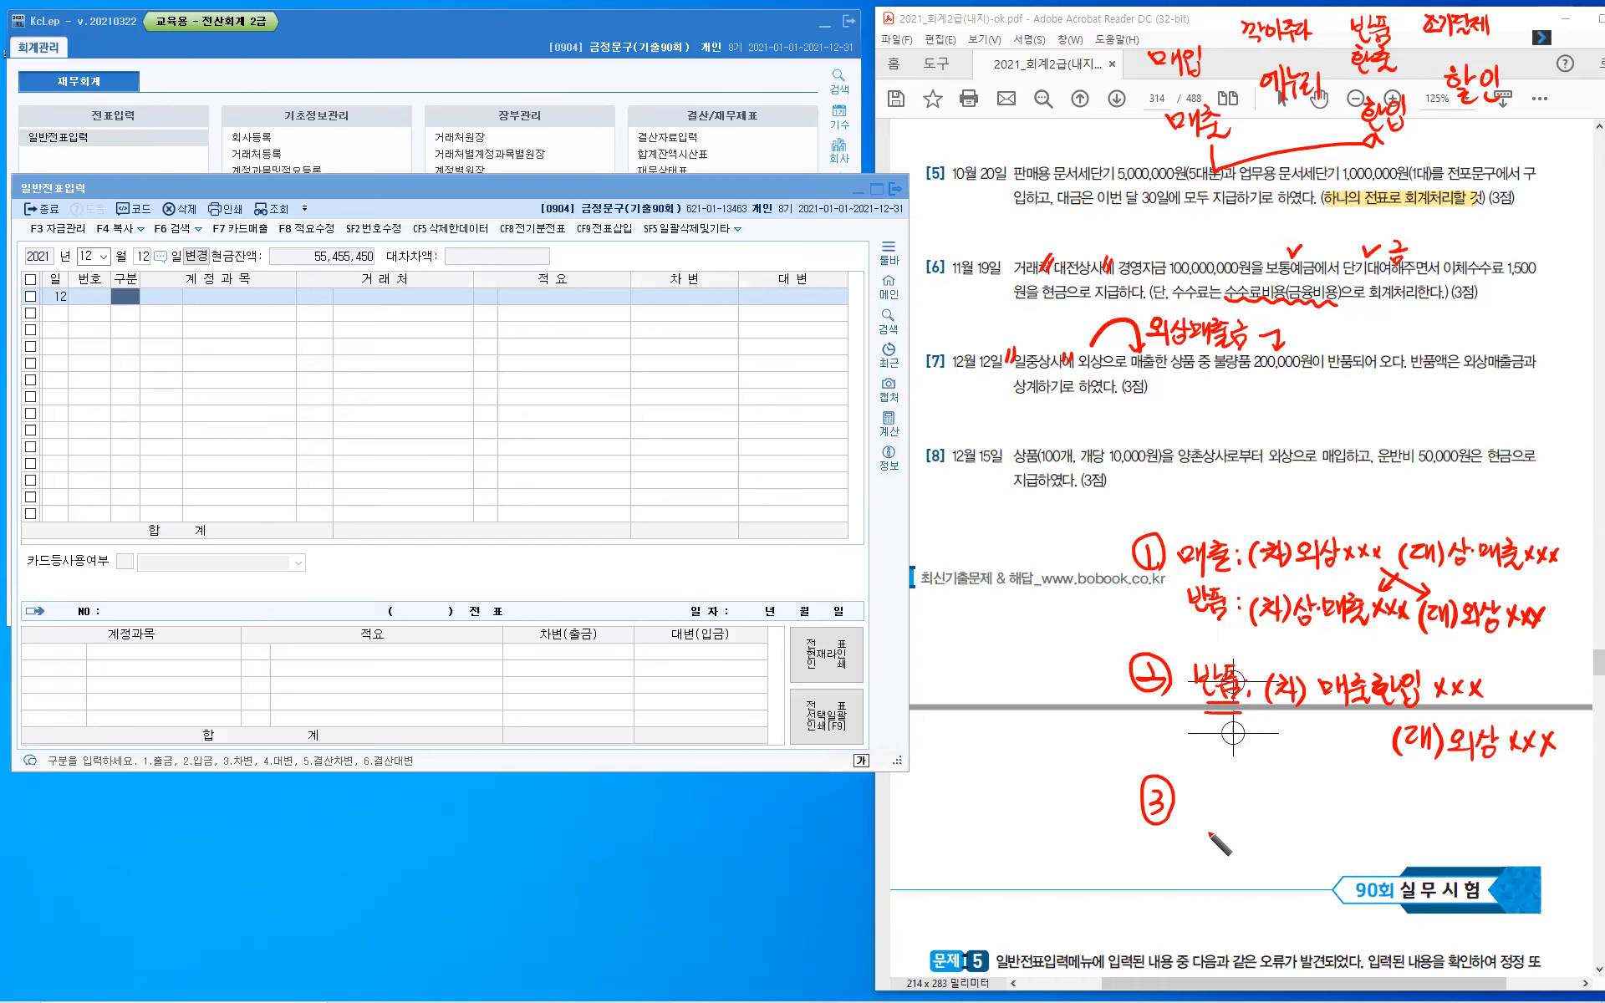
- Handwrite "반품: (차) 외상 △xxx" beside the circled 3 as the debit side of the third return method
{"action": "left_click_drag", "start_coordinate": [1200, 785], "coordinate": [1208, 802]}
{"action": "left_click_drag", "start_coordinate": [1213, 782], "coordinate": [1222, 794]}
{"action": "mouse_move", "coordinate": [1204, 804]}
{"action": "left_mouse_down"}
{"action": "mouse_move", "coordinate": [1225, 812]}
{"action": "mouse_move", "coordinate": [1237, 796]}
{"action": "mouse_move", "coordinate": [1241, 817]}
{"action": "mouse_move", "coordinate": [1267, 814]}
{"action": "mouse_move", "coordinate": [1282, 796]}
{"action": "left_mouse_up"}
{"action": "left_click", "coordinate": [1254, 801]}
{"action": "left_click", "coordinate": [1252, 809]}
{"action": "left_click_drag", "start_coordinate": [1274, 799], "coordinate": [1292, 819]}
{"action": "left_click_drag", "start_coordinate": [1294, 804], "coordinate": [1300, 804]}
{"action": "mouse_move", "coordinate": [1302, 792]}
{"action": "left_mouse_down"}
{"action": "mouse_move", "coordinate": [1304, 824]}
{"action": "mouse_move", "coordinate": [1328, 805]}
{"action": "left_mouse_up"}
{"action": "left_click_drag", "start_coordinate": [1318, 820], "coordinate": [1336, 817]}
{"action": "left_click_drag", "start_coordinate": [1339, 797], "coordinate": [1344, 812]}
{"action": "left_click_drag", "start_coordinate": [1349, 805], "coordinate": [1355, 810]}
{"action": "left_click_drag", "start_coordinate": [1362, 797], "coordinate": [1361, 815]}
{"action": "left_click_drag", "start_coordinate": [1361, 806], "coordinate": [1367, 805]}
{"action": "left_click_drag", "start_coordinate": [1355, 816], "coordinate": [1410, 809]}
{"action": "left_click_drag", "start_coordinate": [1410, 799], "coordinate": [1401, 808]}
{"action": "left_click_drag", "start_coordinate": [1416, 801], "coordinate": [1425, 808]}
{"action": "left_click_drag", "start_coordinate": [1424, 800], "coordinate": [1446, 820]}
{"action": "left_click_drag", "start_coordinate": [1446, 810], "coordinate": [1438, 820]}
- Handwrite the credit side "(대) 상매 △xxx" below the third return method's debit side
{"action": "mouse_move", "coordinate": [1396, 833]}
{"action": "left_mouse_down"}
{"action": "mouse_move", "coordinate": [1396, 858]}
{"action": "mouse_move", "coordinate": [1415, 848]}
{"action": "left_mouse_up"}
{"action": "left_click_drag", "start_coordinate": [1417, 834], "coordinate": [1423, 843]}
{"action": "mouse_move", "coordinate": [1424, 834]}
{"action": "left_mouse_down"}
{"action": "mouse_move", "coordinate": [1424, 855]}
{"action": "mouse_move", "coordinate": [1447, 847]}
{"action": "left_mouse_up"}
{"action": "left_click", "coordinate": [1455, 831]}
{"action": "left_click_drag", "start_coordinate": [1454, 838], "coordinate": [1461, 846]}
{"action": "left_click_drag", "start_coordinate": [1466, 829], "coordinate": [1465, 848]}
{"action": "left_click_drag", "start_coordinate": [1461, 850], "coordinate": [1485, 852]}
{"action": "left_click", "coordinate": [1472, 846]}
{"action": "left_click_drag", "start_coordinate": [1488, 840], "coordinate": [1488, 855]}
{"action": "mouse_move", "coordinate": [1494, 839]}
{"action": "left_mouse_down"}
{"action": "mouse_move", "coordinate": [1495, 866]}
{"action": "mouse_move", "coordinate": [1518, 844]}
{"action": "left_mouse_up"}
{"action": "left_click_drag", "start_coordinate": [1538, 847], "coordinate": [1538, 858]}
{"action": "left_click_drag", "start_coordinate": [1552, 846], "coordinate": [1559, 857]}
{"action": "mouse_move", "coordinate": [1559, 845]}
{"action": "left_mouse_down"}
{"action": "mouse_move", "coordinate": [1551, 856]}
{"action": "mouse_move", "coordinate": [1573, 858]}
{"action": "left_mouse_up"}
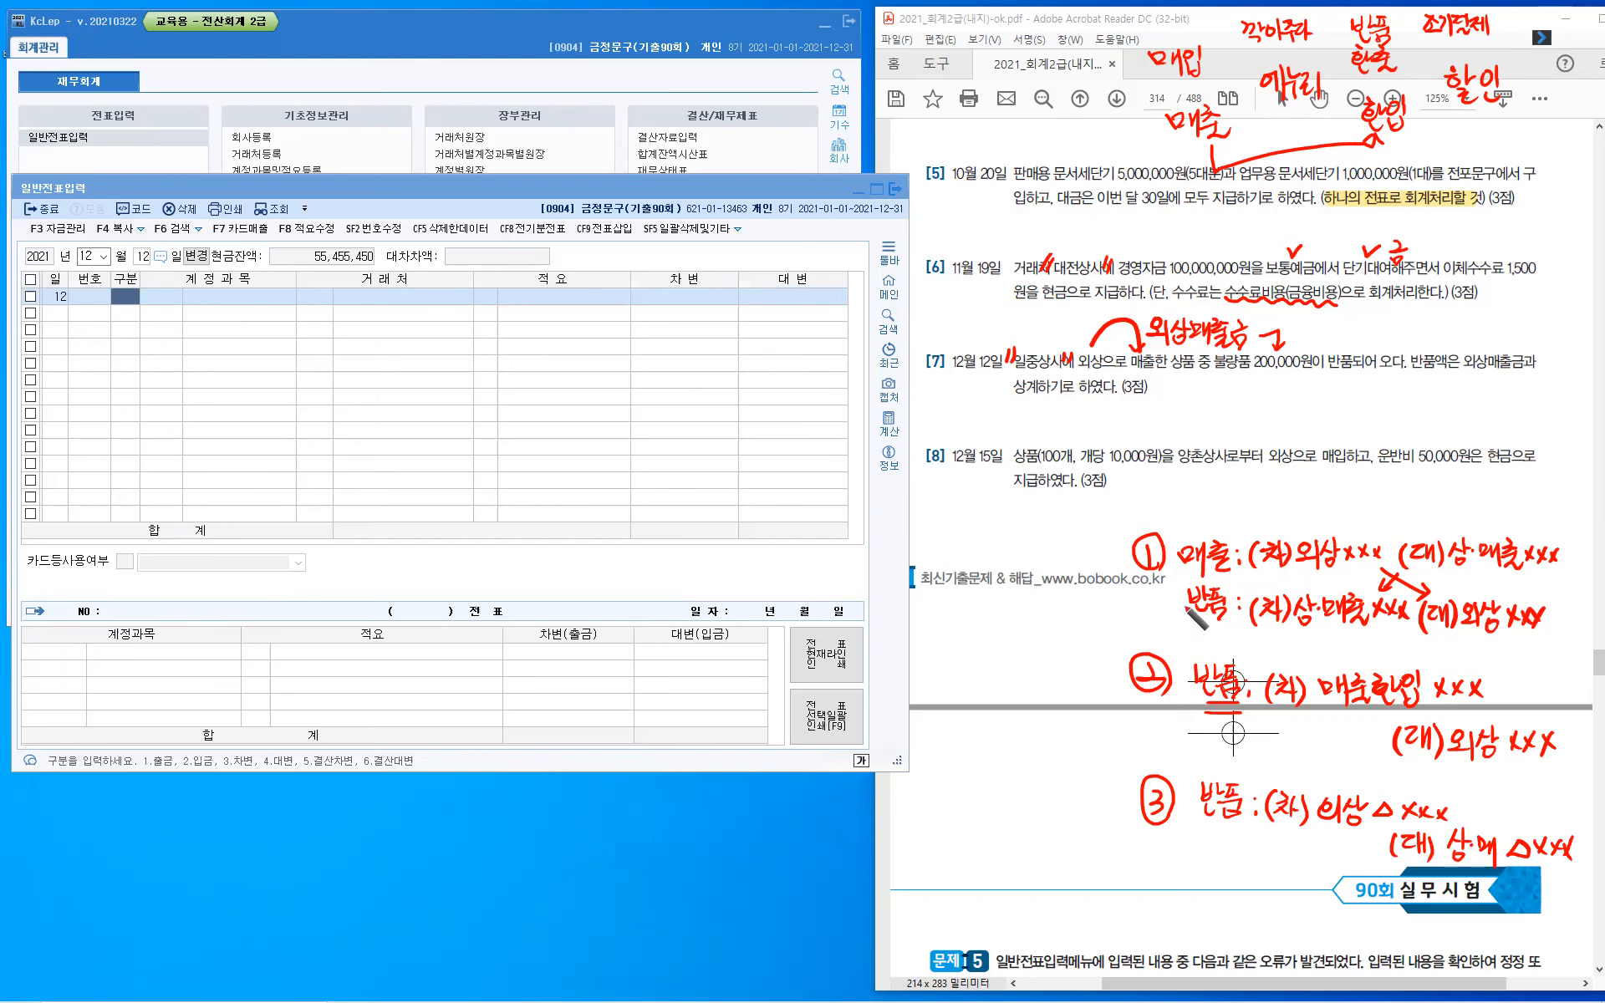
- Draw a check mark beside each of the three 반품 entry methods
{"action": "left_click_drag", "start_coordinate": [1149, 594], "coordinate": [1161, 593]}
{"action": "left_click_drag", "start_coordinate": [1101, 666], "coordinate": [1118, 656]}
{"action": "left_click_drag", "start_coordinate": [1113, 791], "coordinate": [1125, 784]}
- Enter a credit line for 외상매출금 (108) with trading partner 일중상사 and amount 200,000 in the December 12 voucher
{"action": "left_click", "coordinate": [125, 303]}
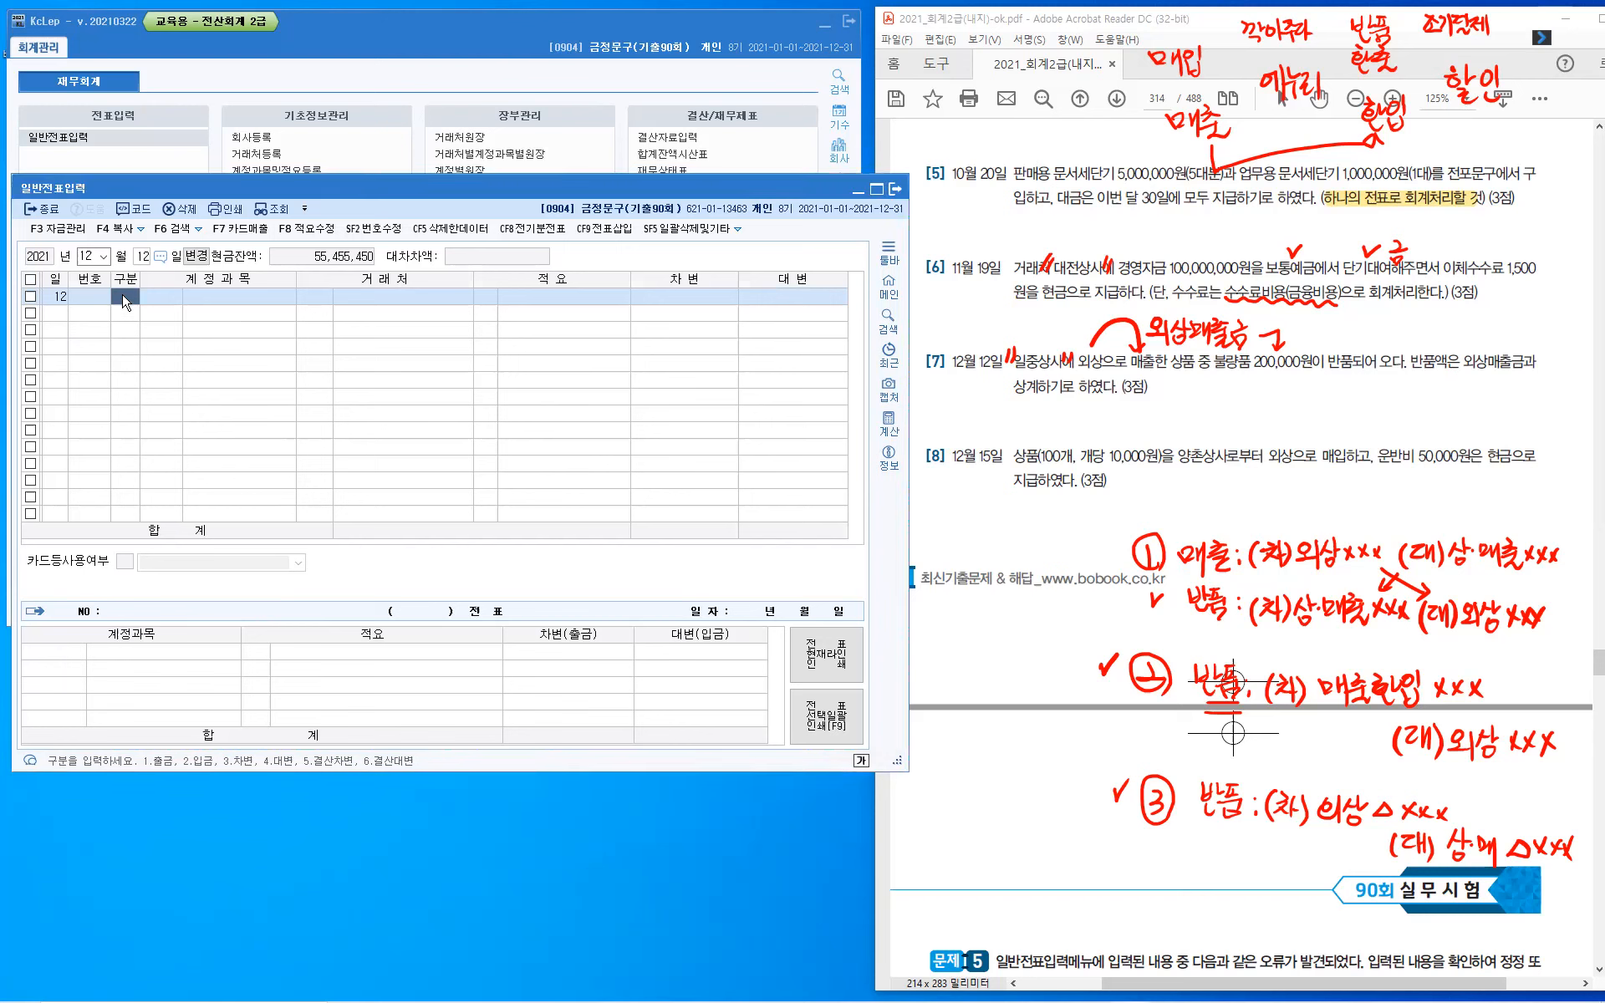
{"action": "type", "text": "4"}
{"action": "key", "text": "Return"}
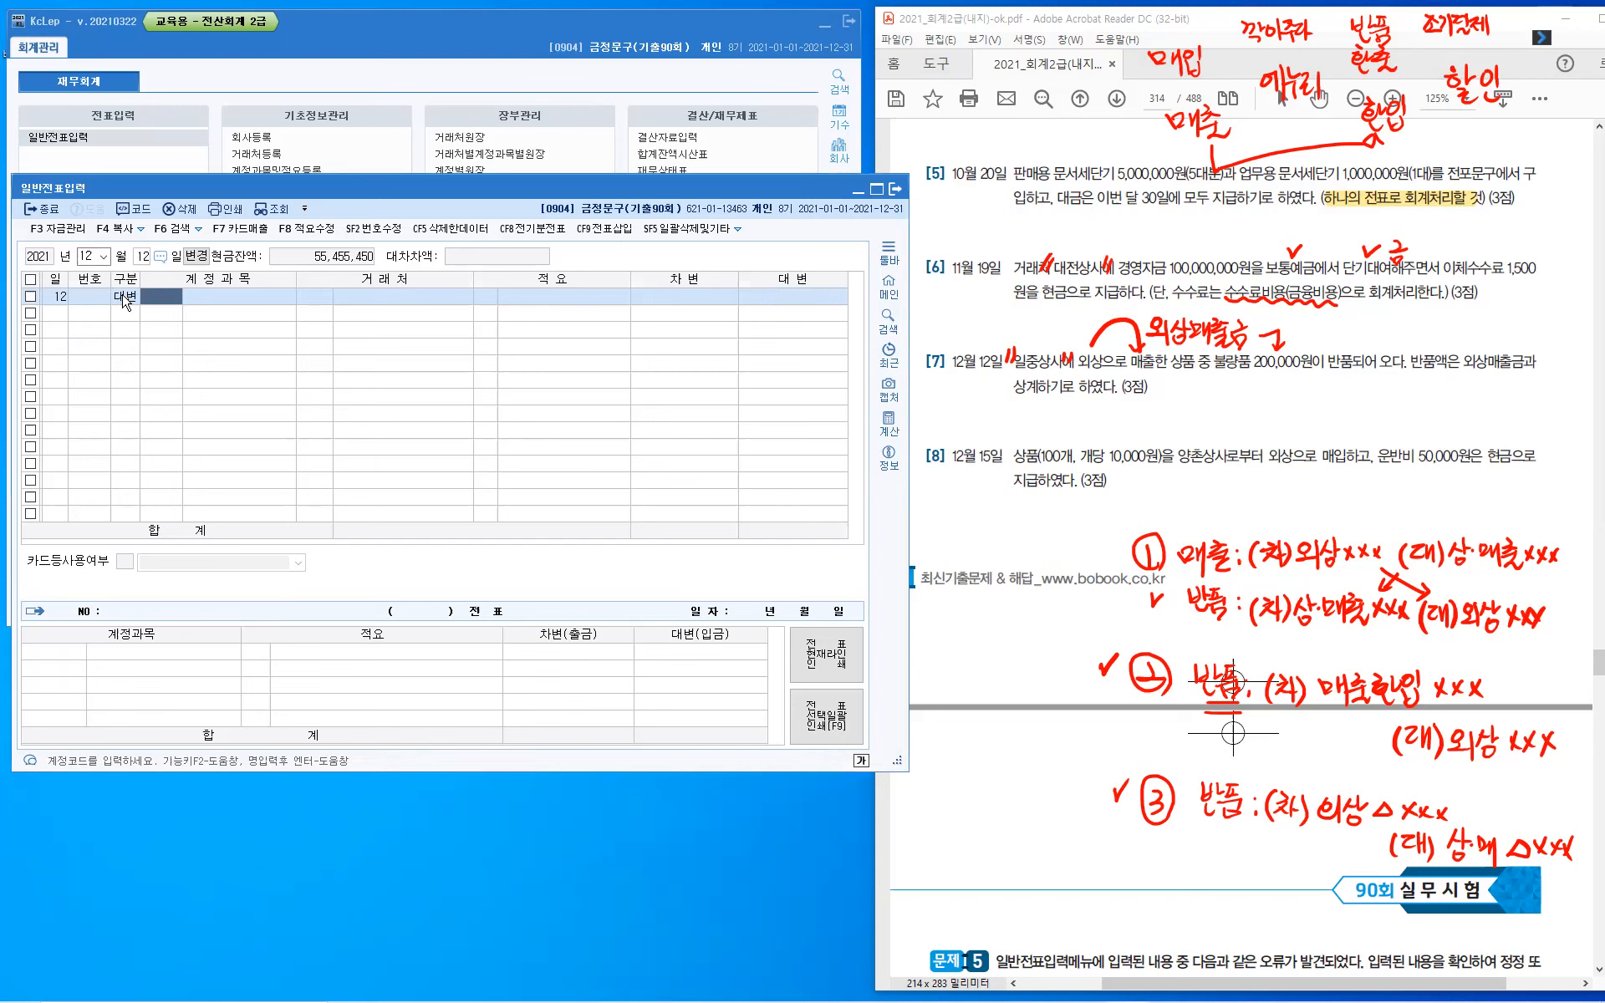
{"action": "type", "text": "108"}
{"action": "key", "text": "Return"}
{"action": "type", "text": "0ㄹ중"}
{"action": "key", "text": "Return"}
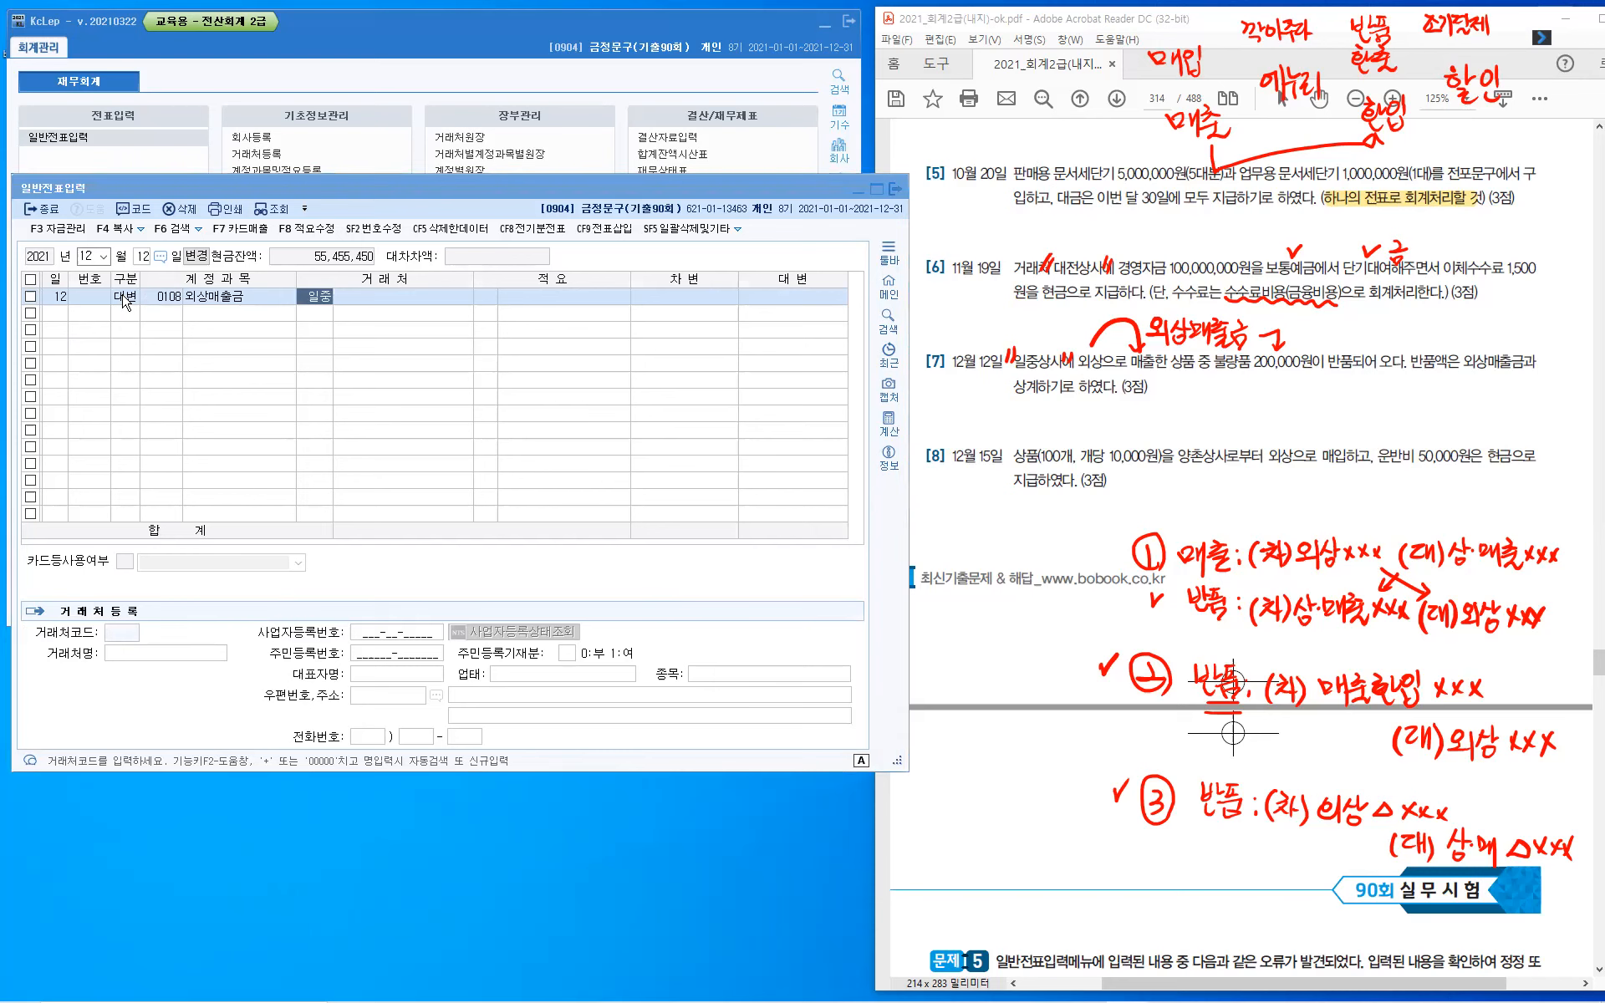
{"action": "key", "text": "Return"}
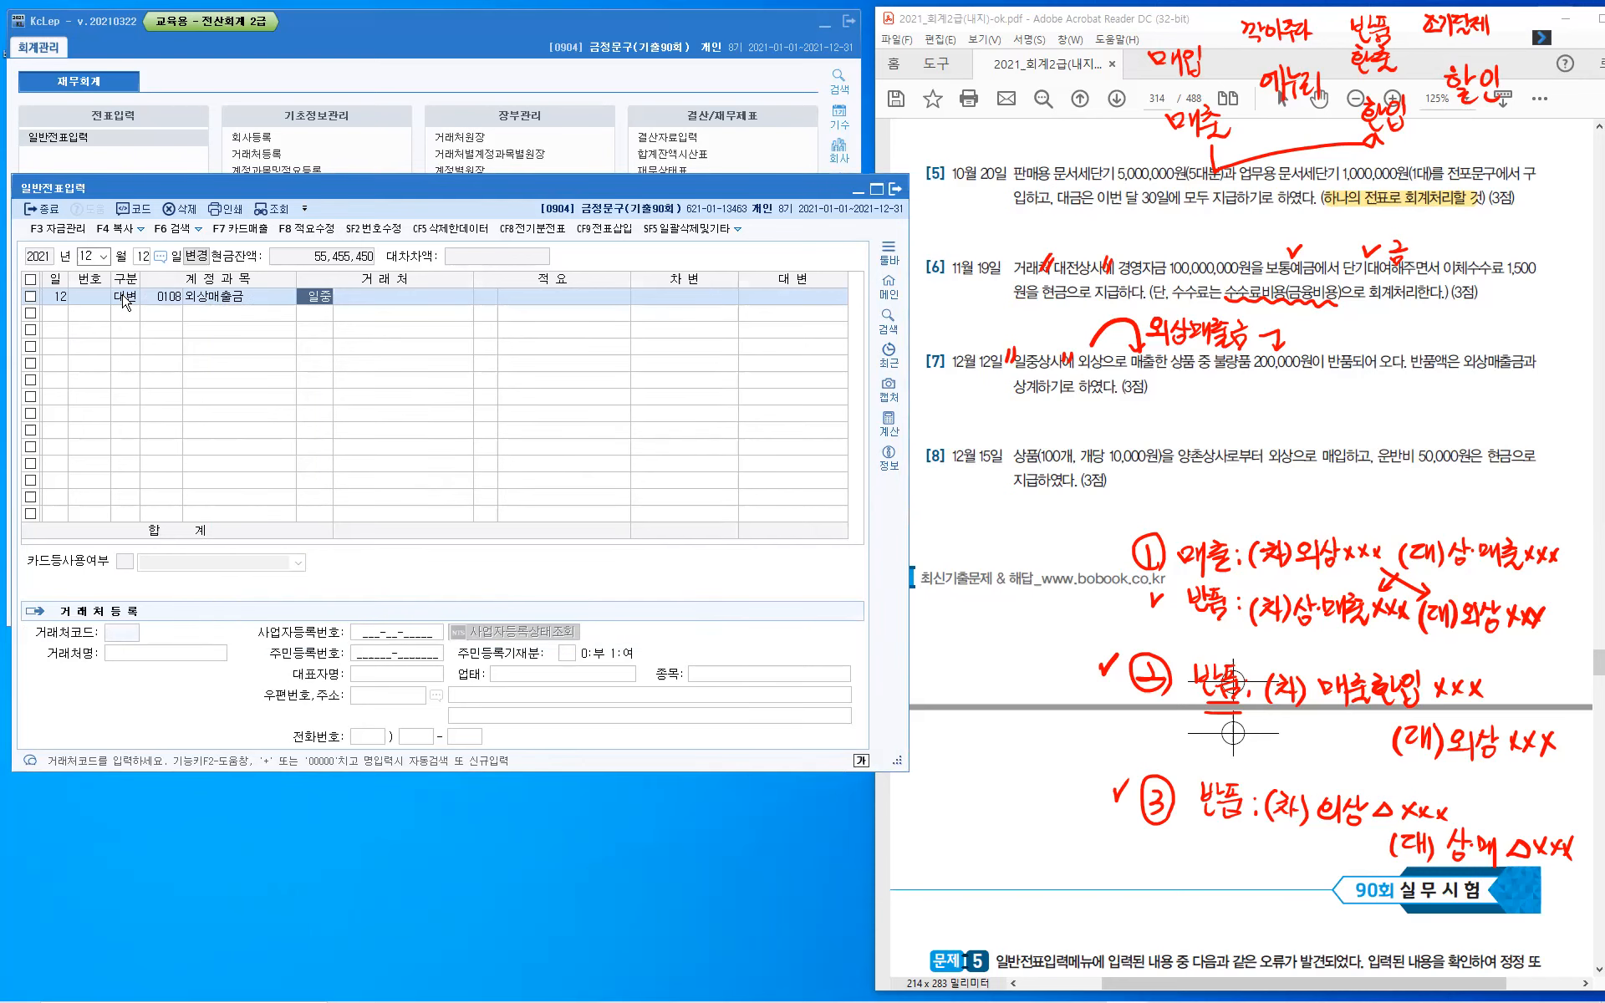
{"action": "key", "text": "Return"}
{"action": "type", "text": "2"}
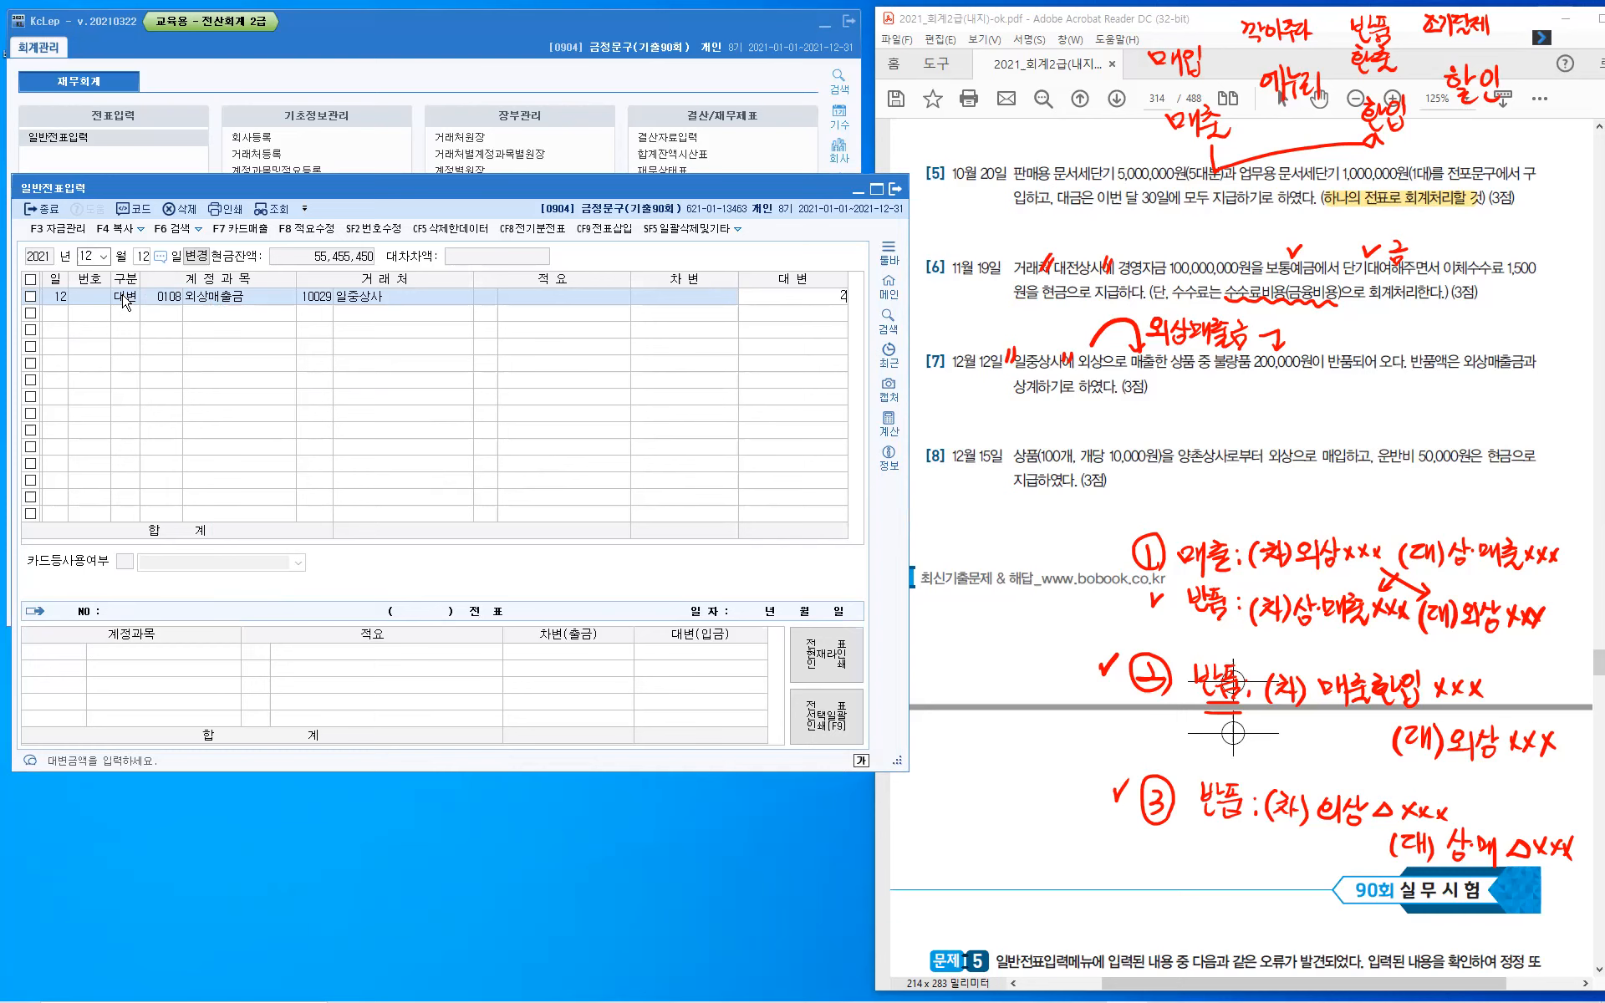
{"action": "type", "text": "00,000"}
{"action": "key", "text": "Return"}
- Enter the matching debit line for 상품매출 (0401) with 일중상사 and amount 200,000
{"action": "type", "text": "3"}
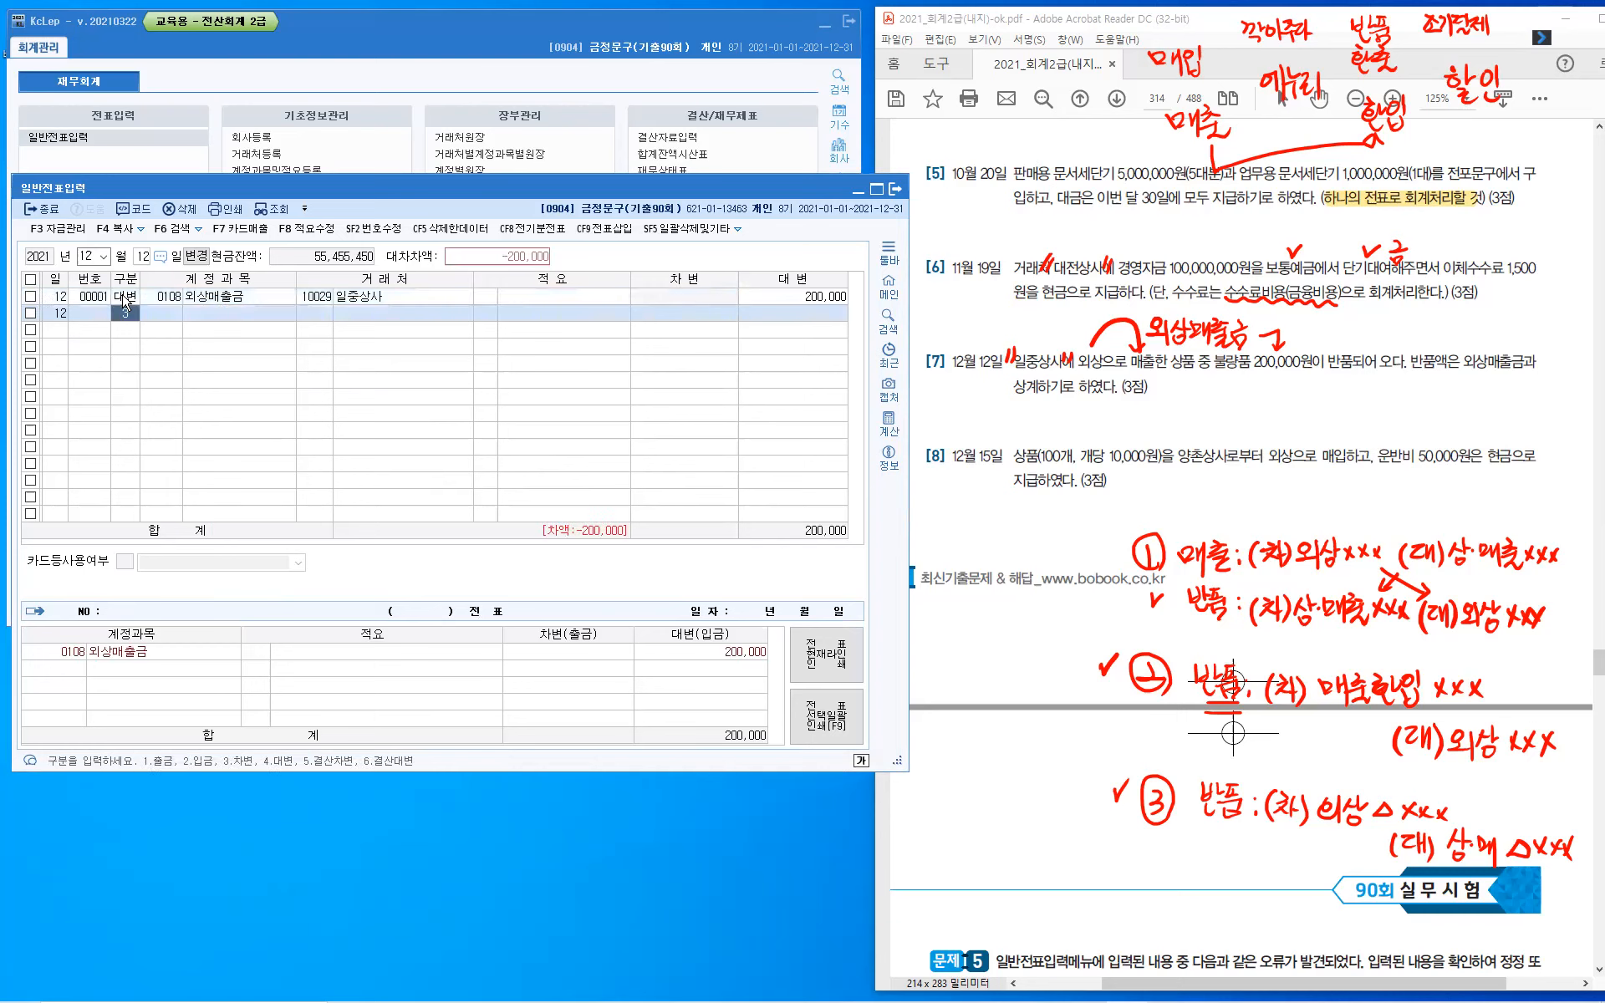
{"action": "key", "text": "Return"}
{"action": "type", "text": "상품"}
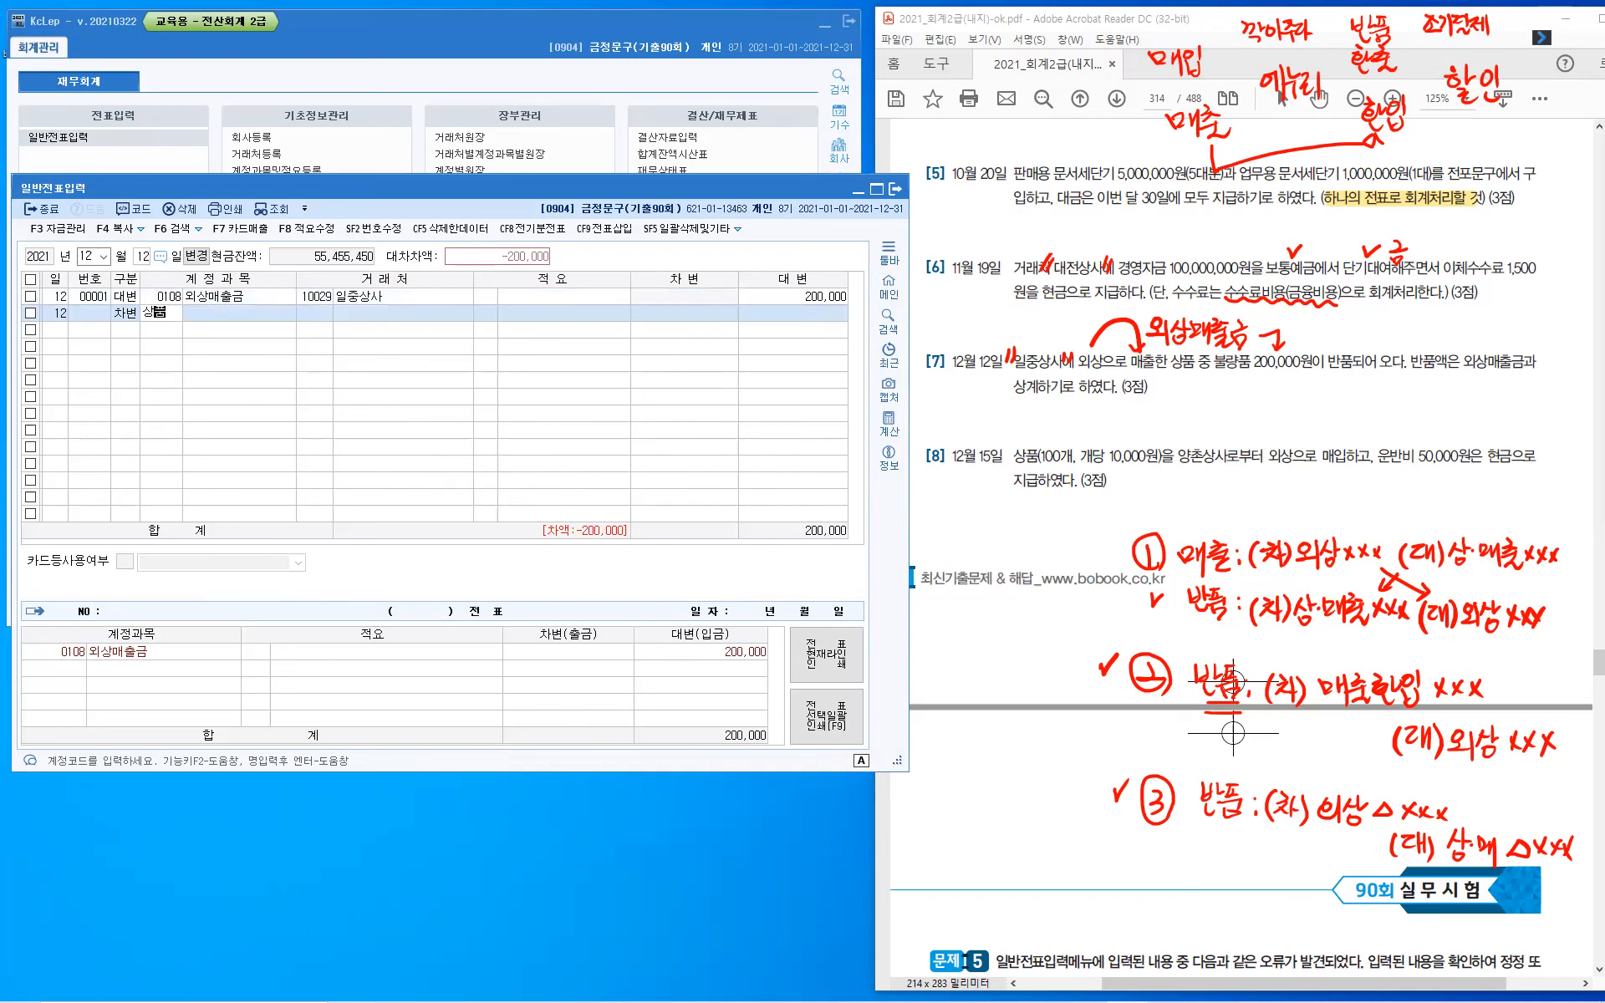
{"action": "type", "text": "매"}
{"action": "key", "text": "Return"}
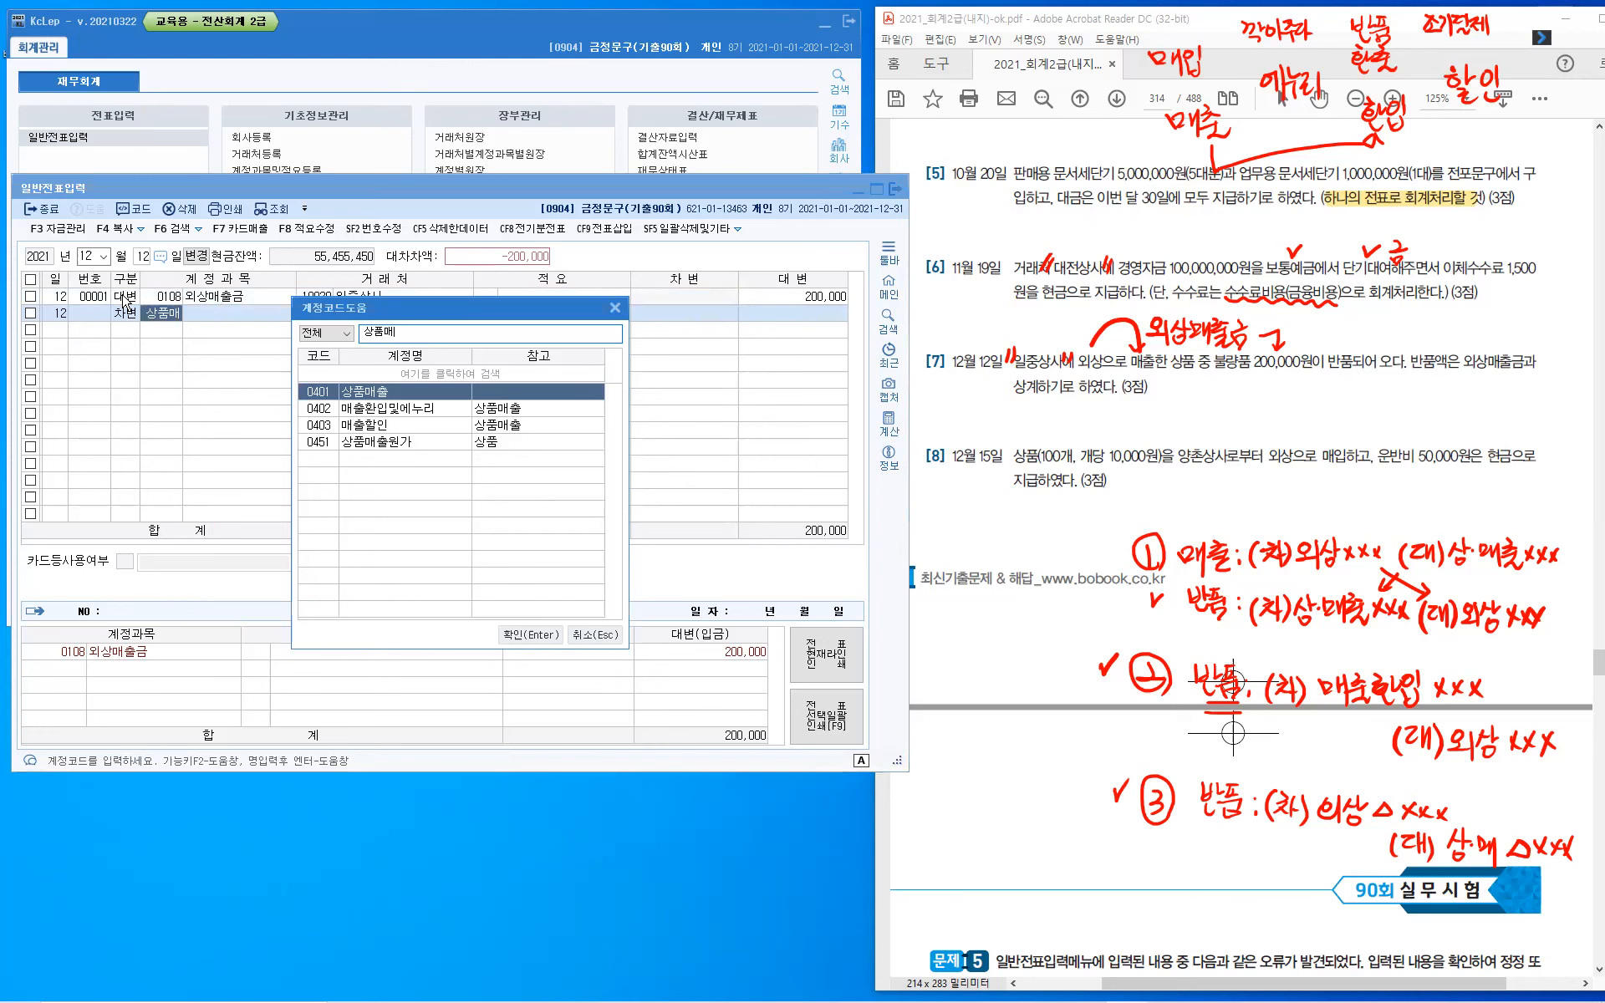
{"action": "key", "text": "Return"}
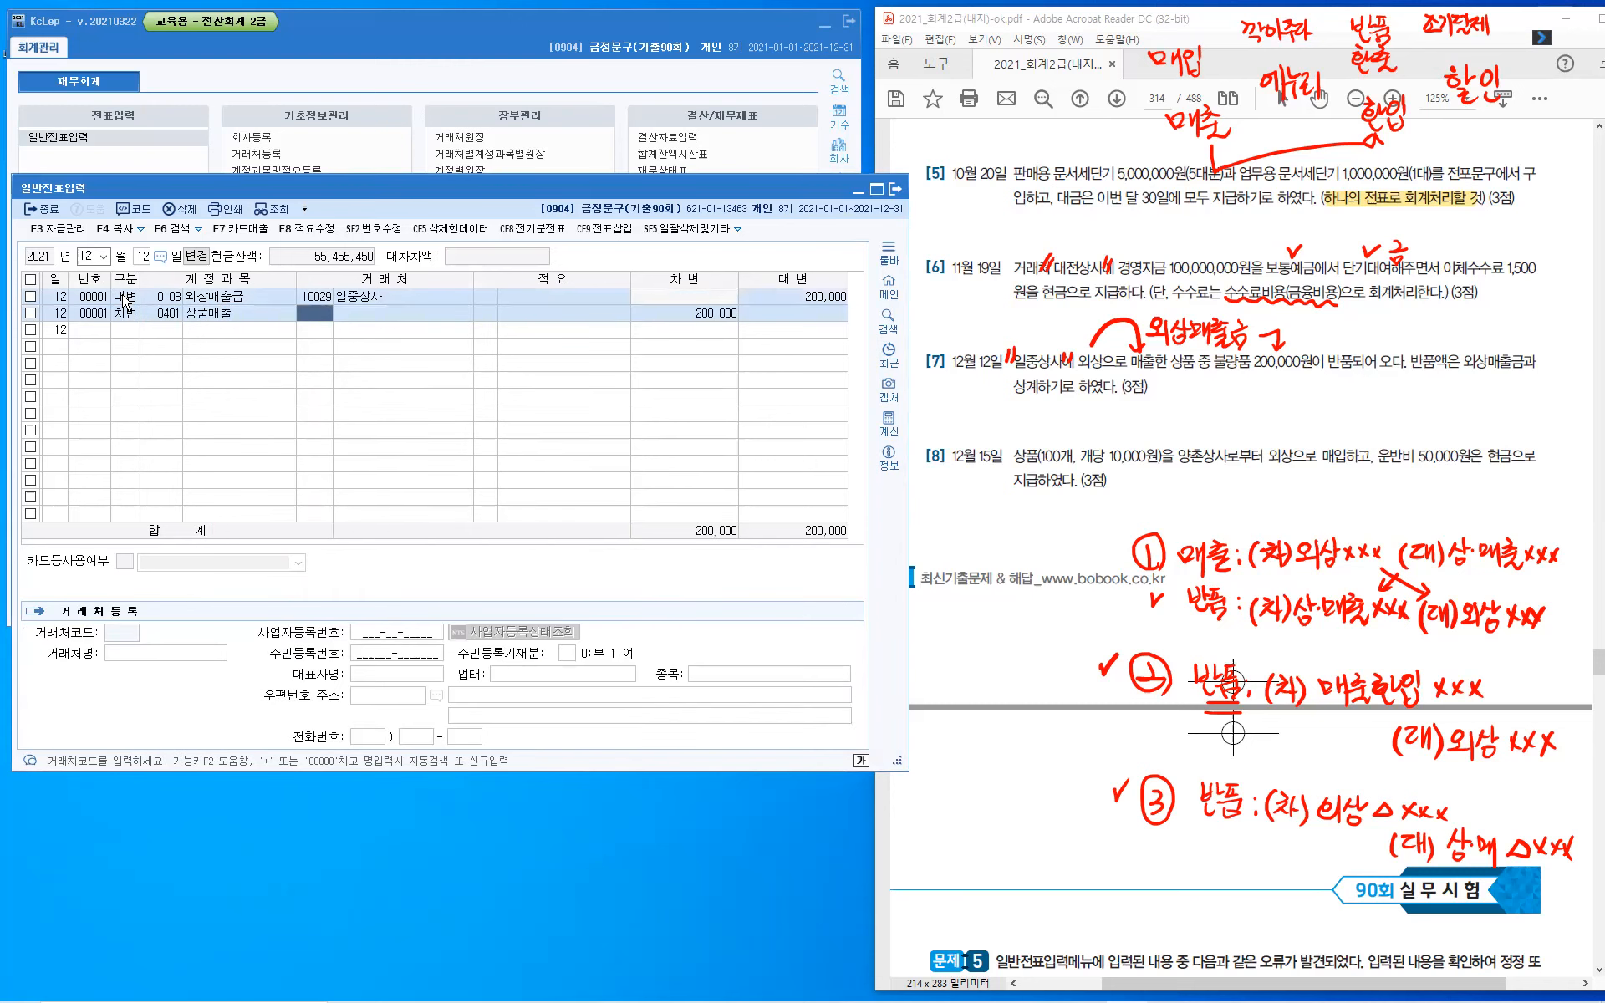
{"action": "key", "text": "Return"}
{"action": "key", "text": "Return"}
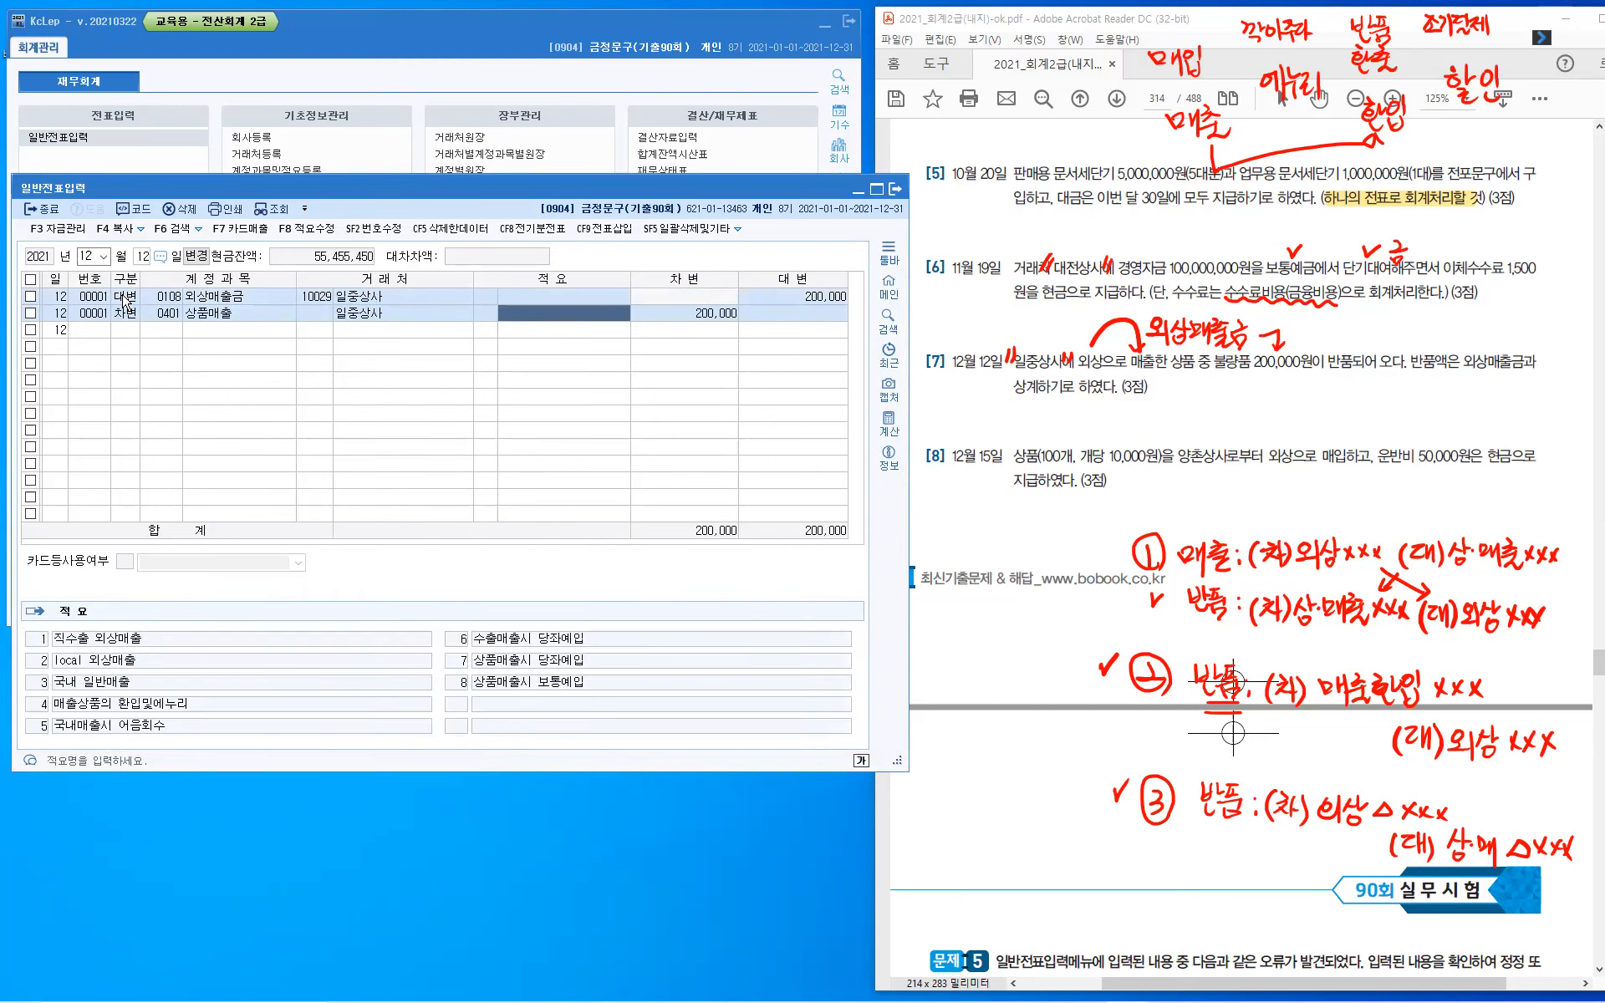
{"action": "key", "text": "Return"}
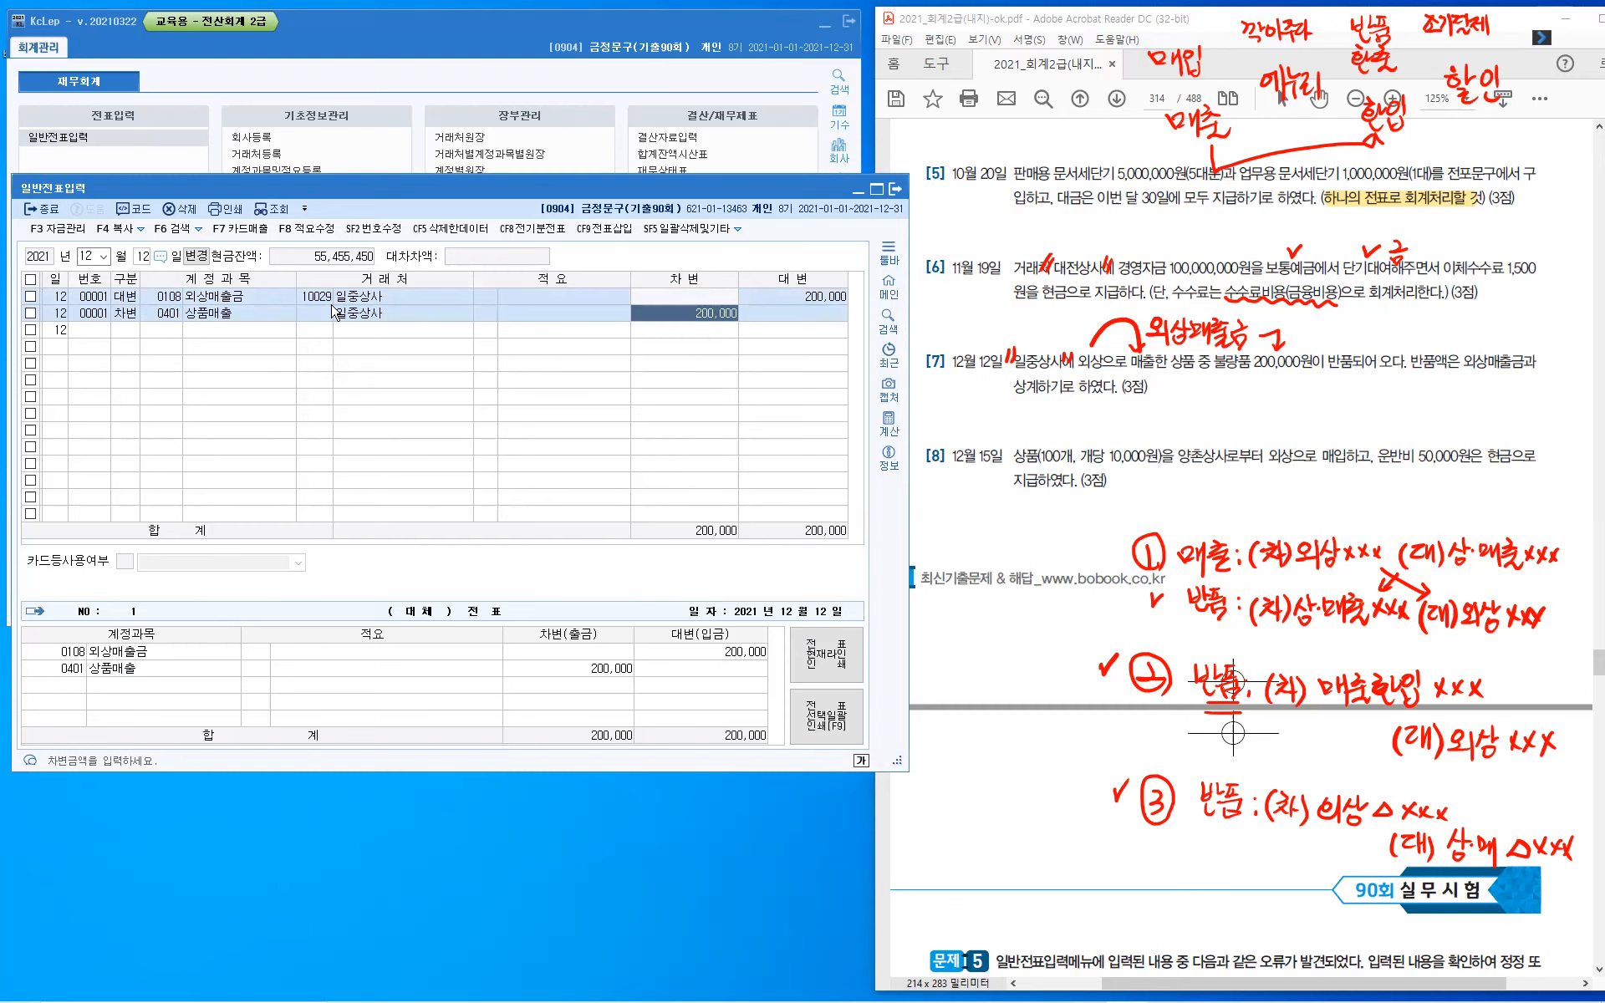
- Enter a second December 12 voucher's debit line for 매출환입및에누리 (0402, 상품매출) with 일중상사 and amount 200,000
{"action": "left_click", "coordinate": [128, 331]}
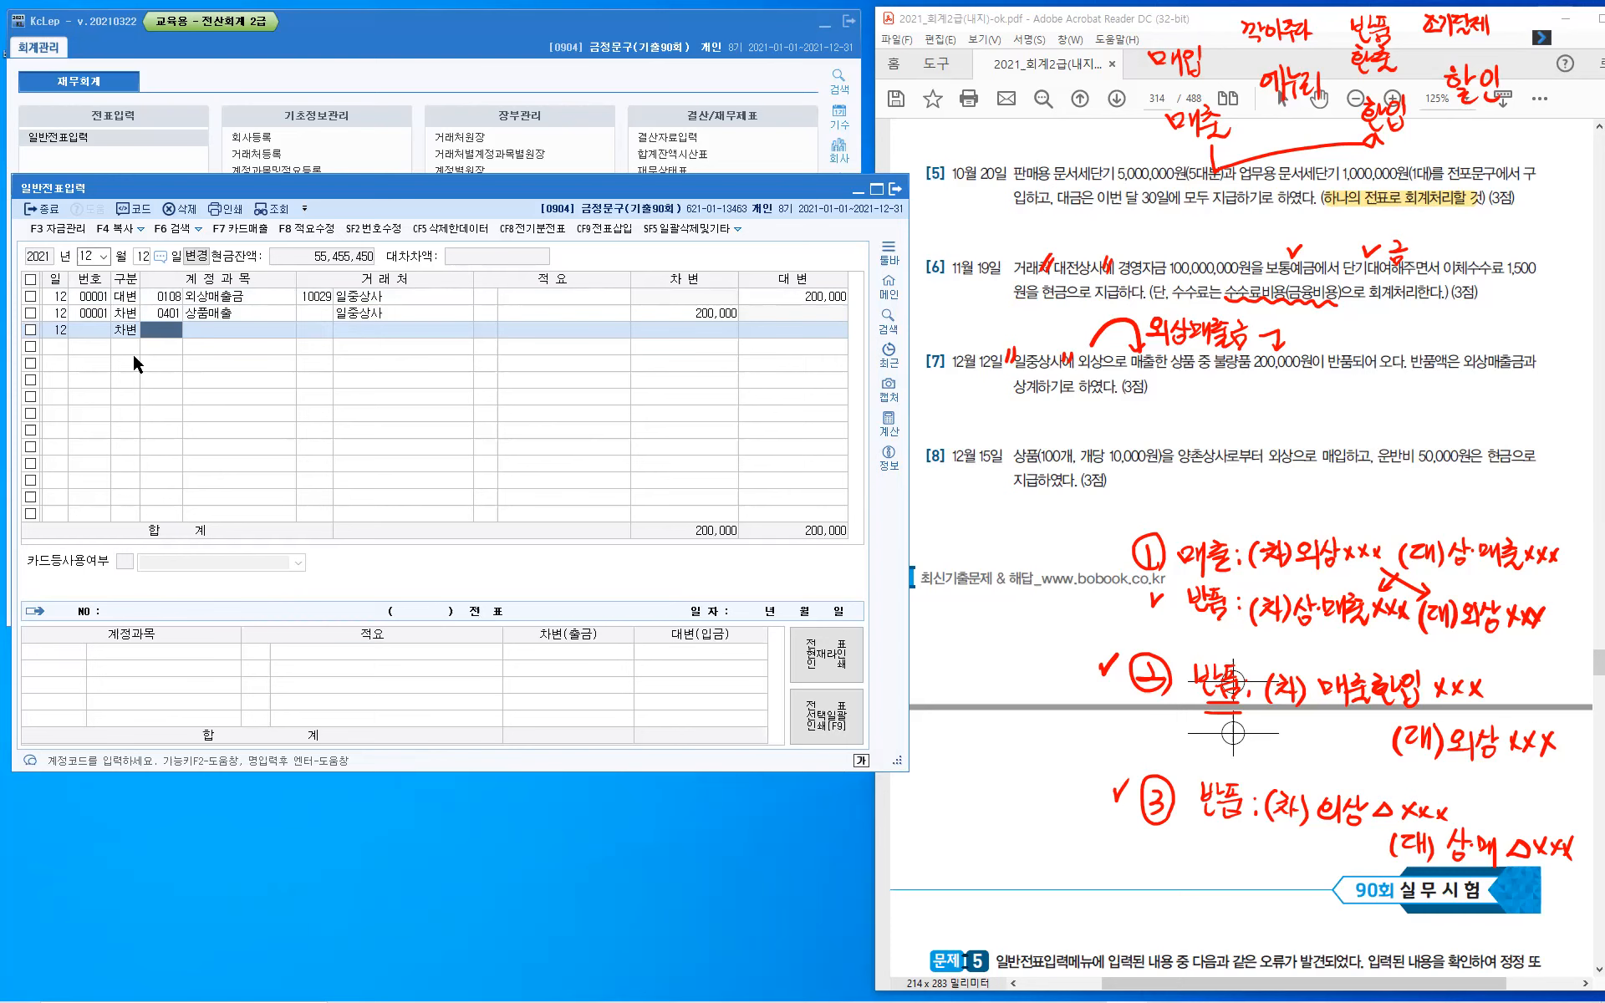
{"action": "type", "text": "매출환"}
{"action": "key", "text": "Return"}
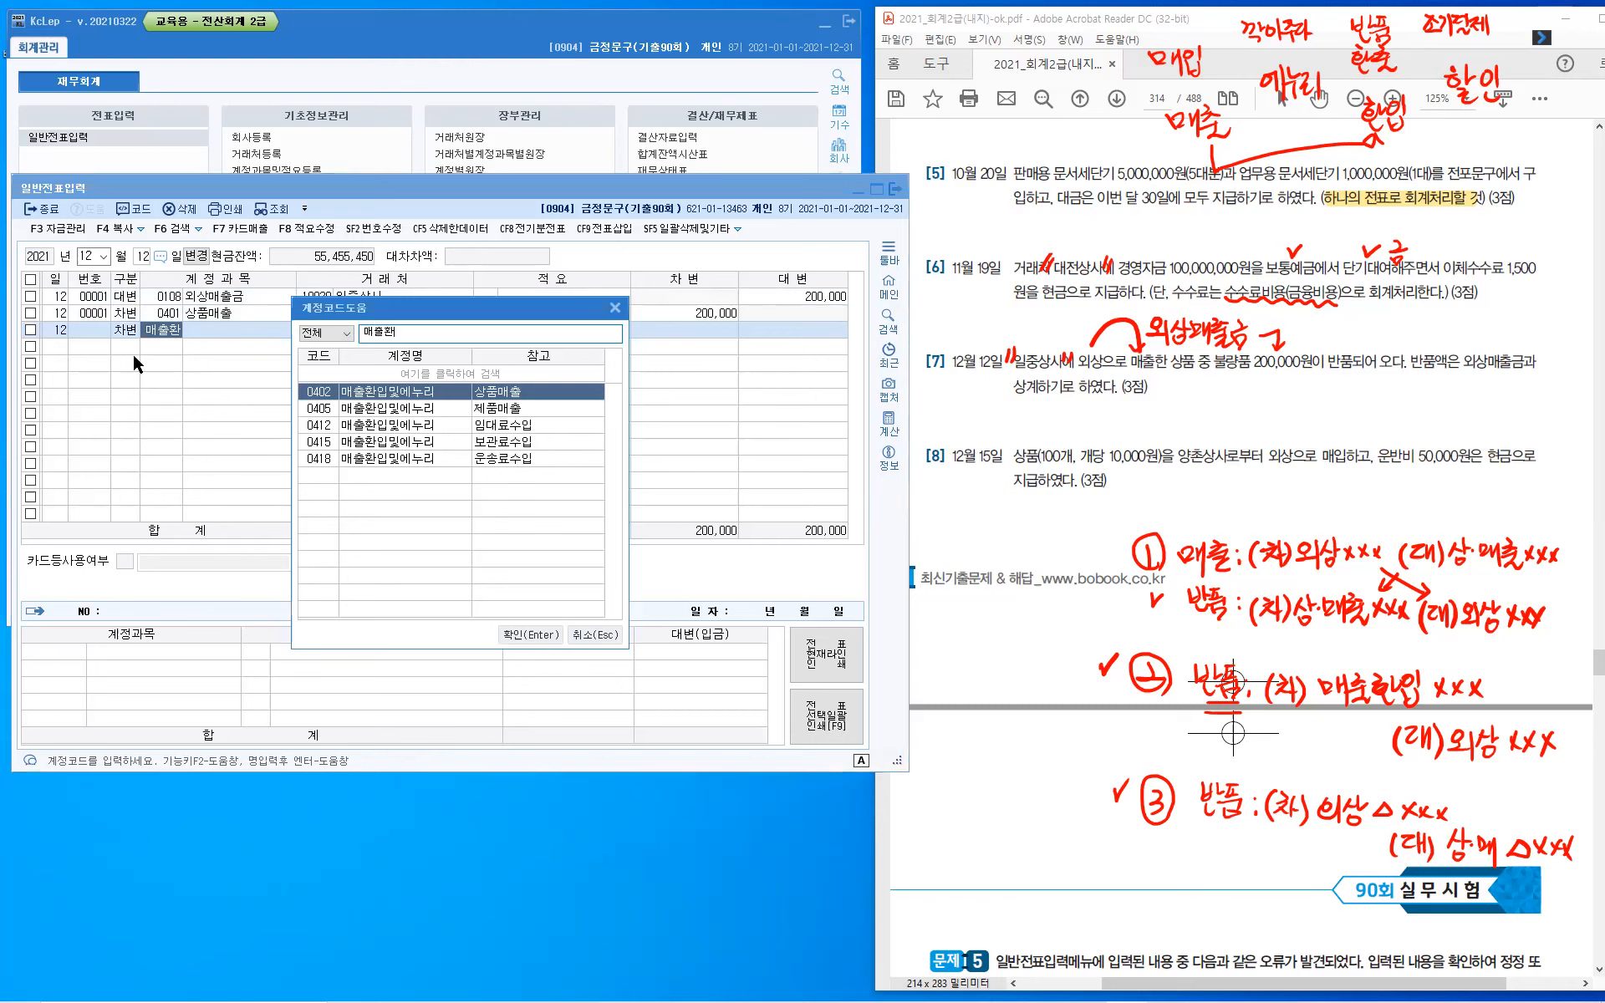
{"action": "left_click", "coordinate": [539, 401]}
{"action": "key", "text": "Escape"}
{"action": "key", "text": "Return"}
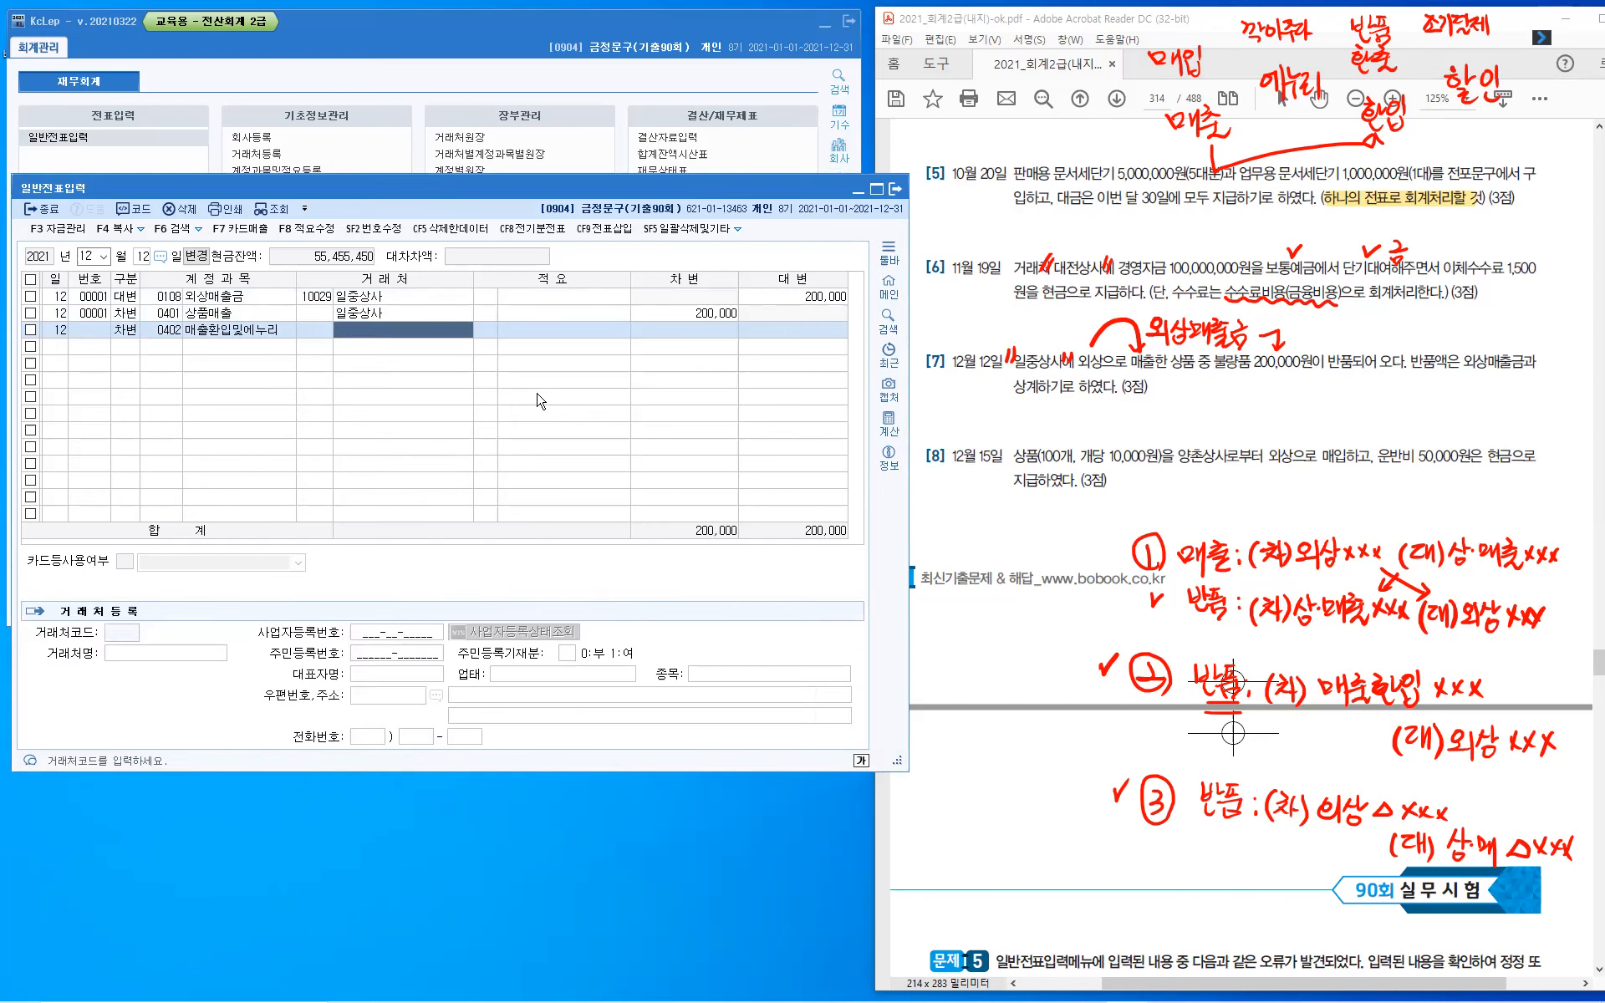
{"action": "key", "text": "Return"}
{"action": "type", "text": "200"}
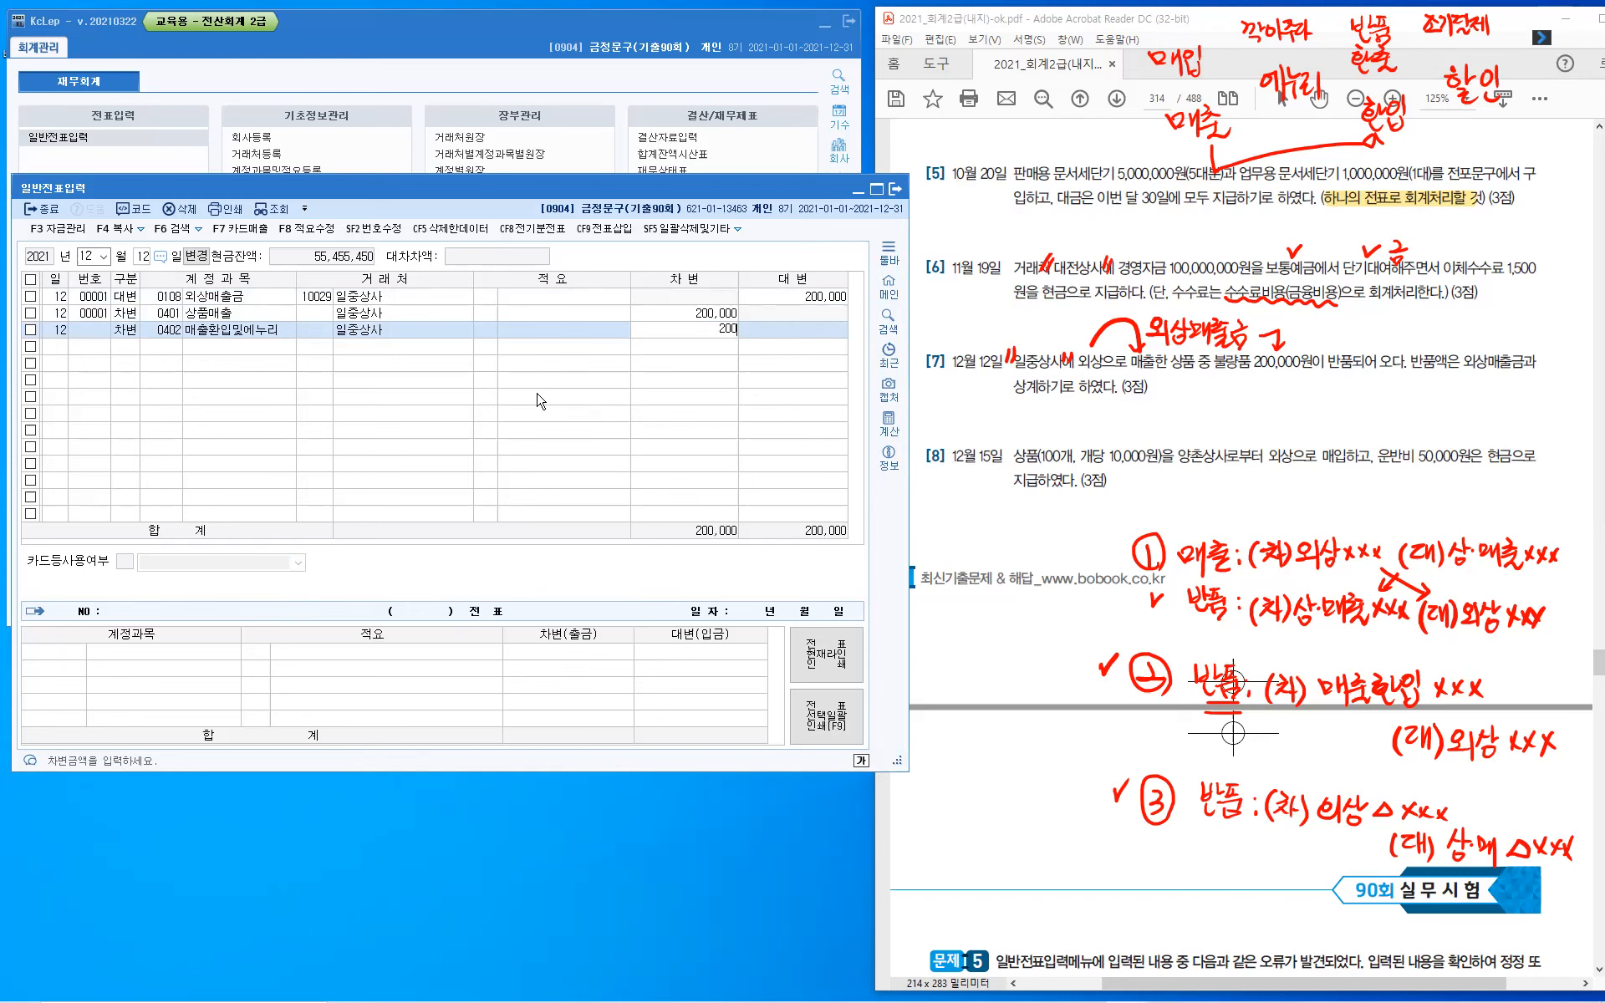
{"action": "type", "text": ",000"}
{"action": "key", "text": "Return"}
- Enter the second voucher's credit line for 외상매출금 (108) with 일중상사 and amount 200,000
{"action": "type", "text": "4"}
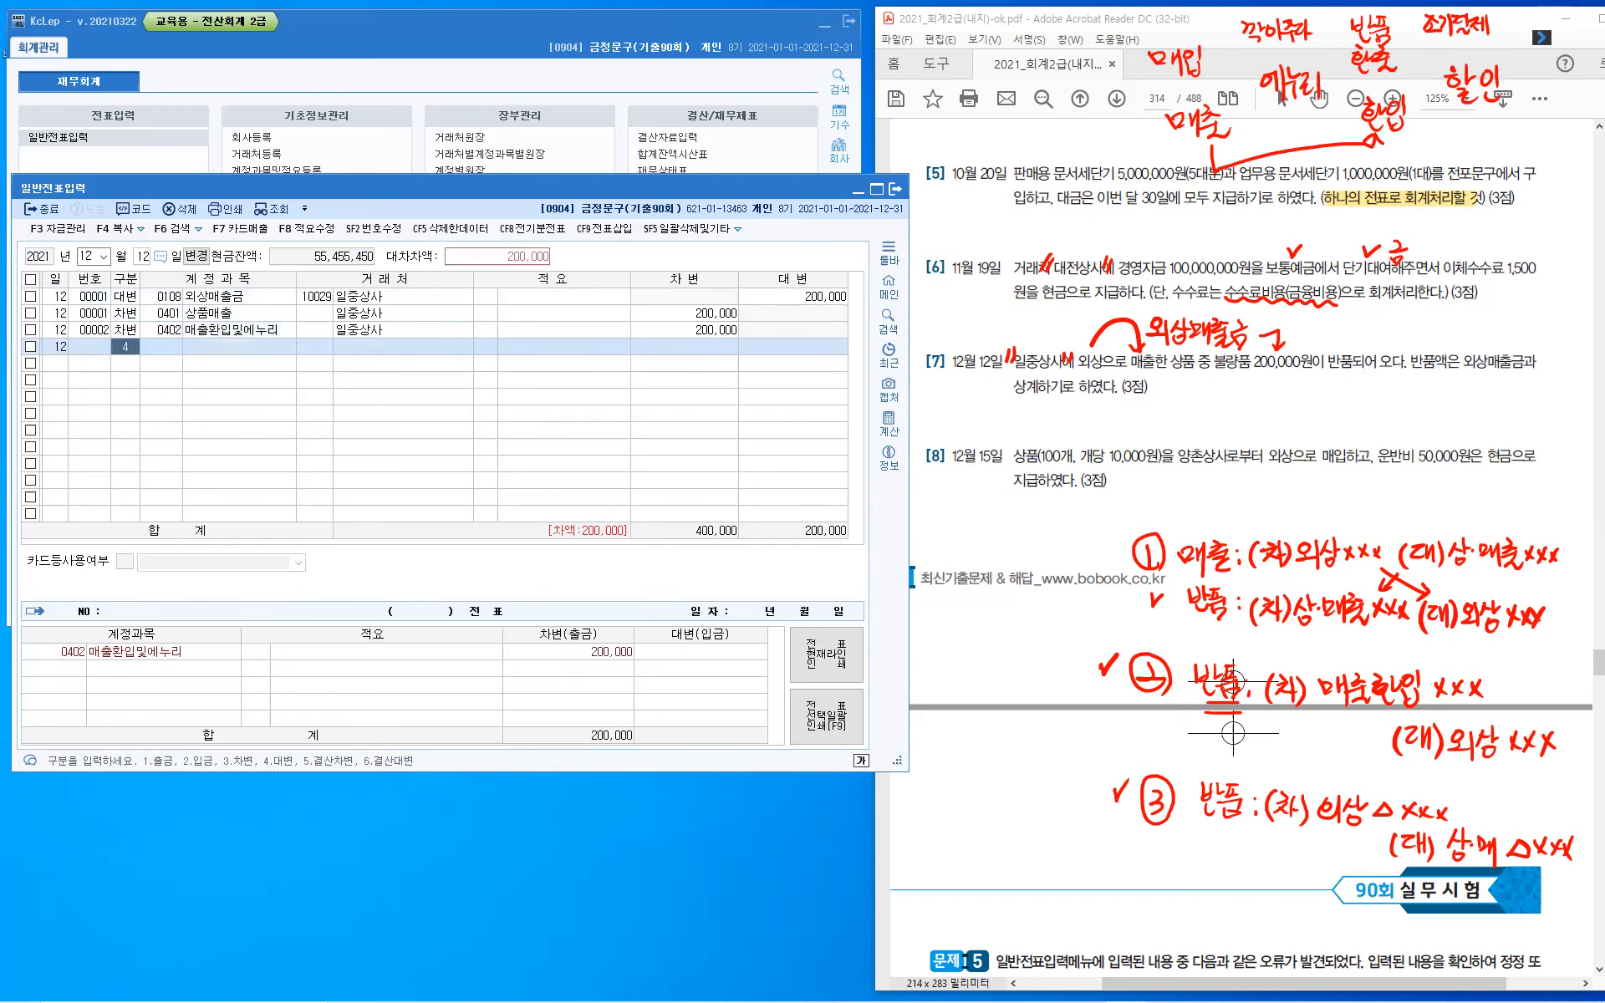
{"action": "key", "text": "Return"}
{"action": "type", "text": "108"}
{"action": "key", "text": "Return"}
{"action": "type", "text": "10029"}
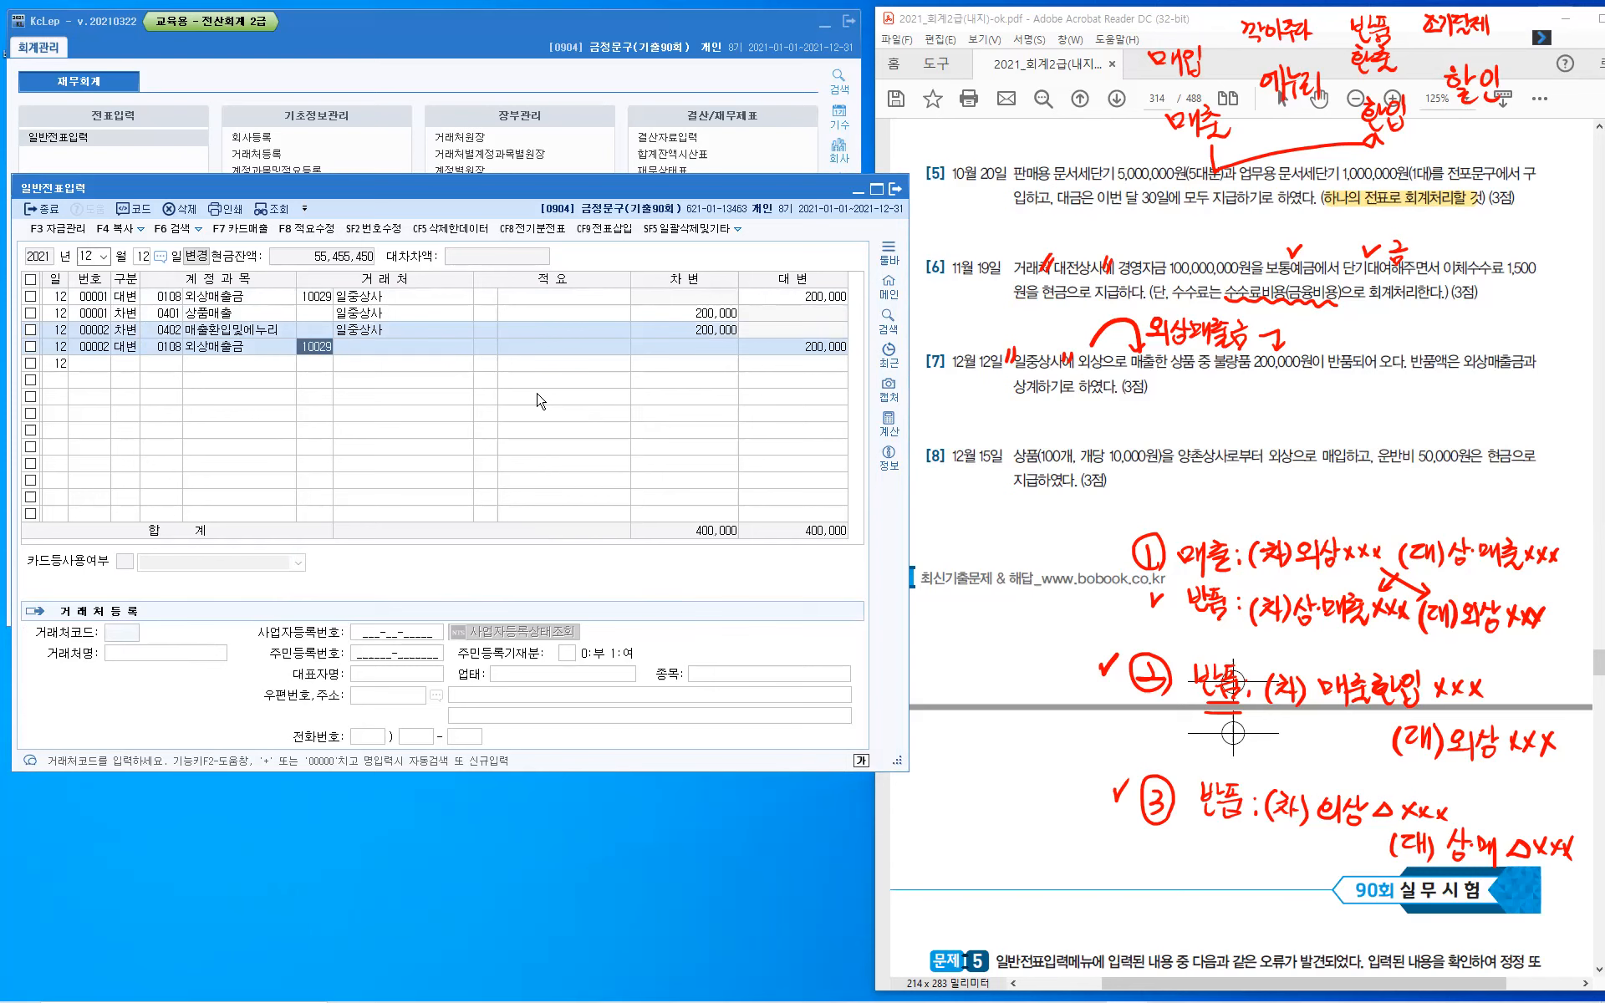
{"action": "key", "text": "Down"}
{"action": "key", "text": "Up"}
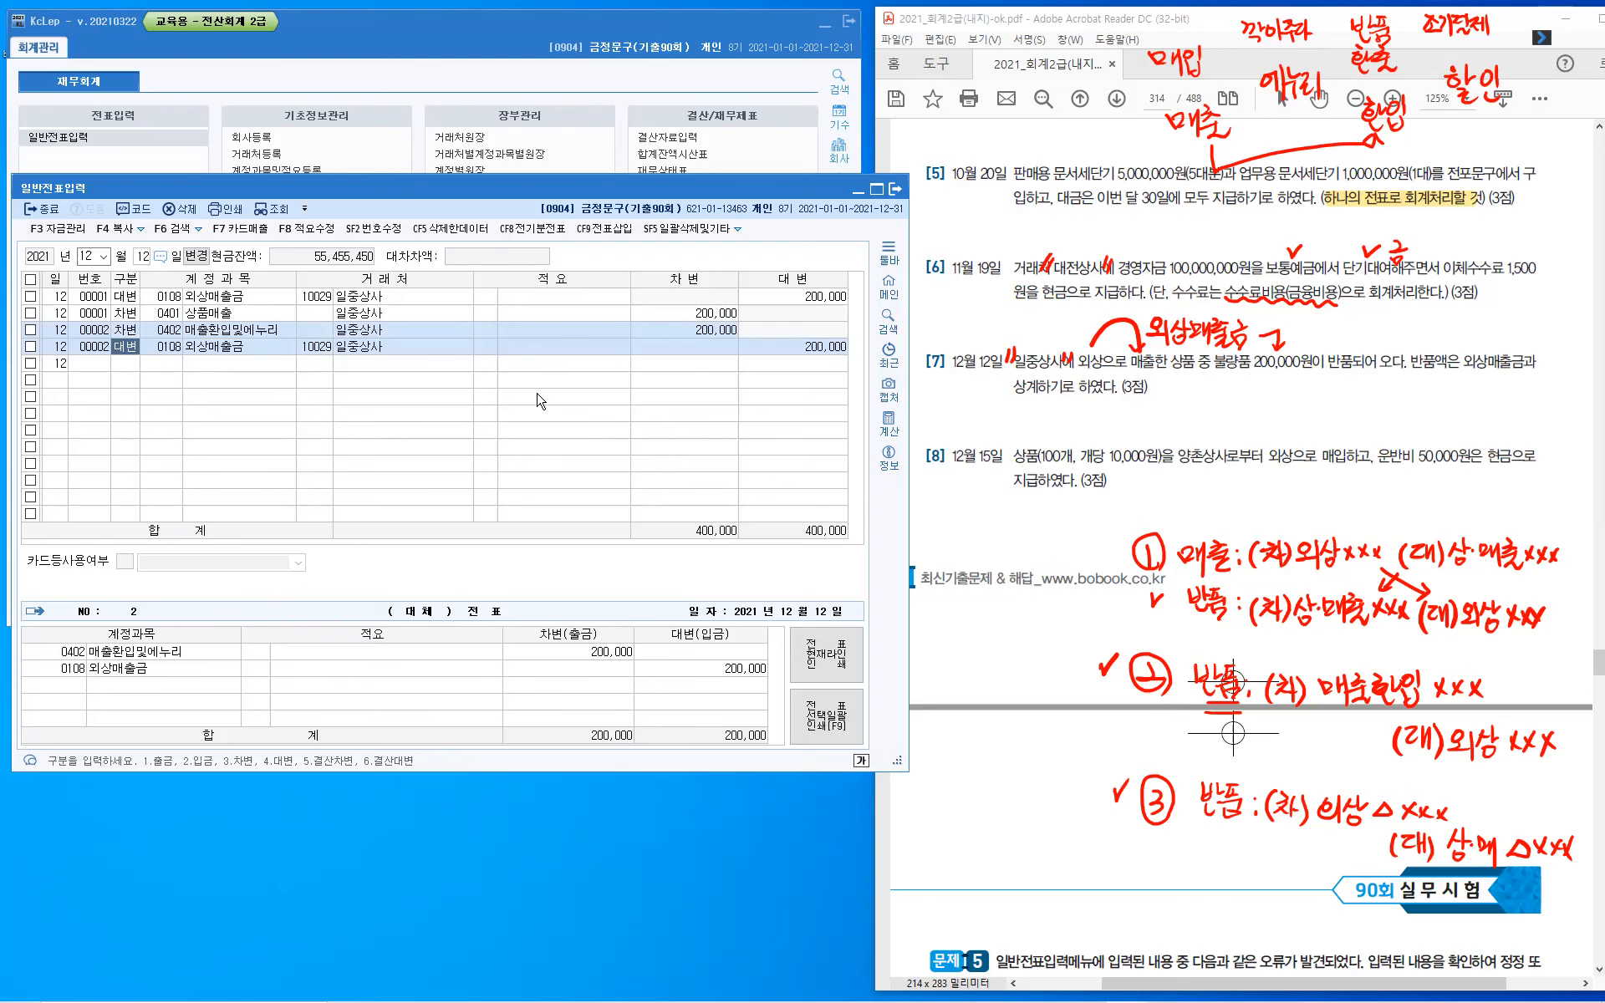
- Enter a third December 12 voucher's debit line for 외상매출금 (108) with 일중상사 and amount -200,000
{"action": "key", "text": "Down"}
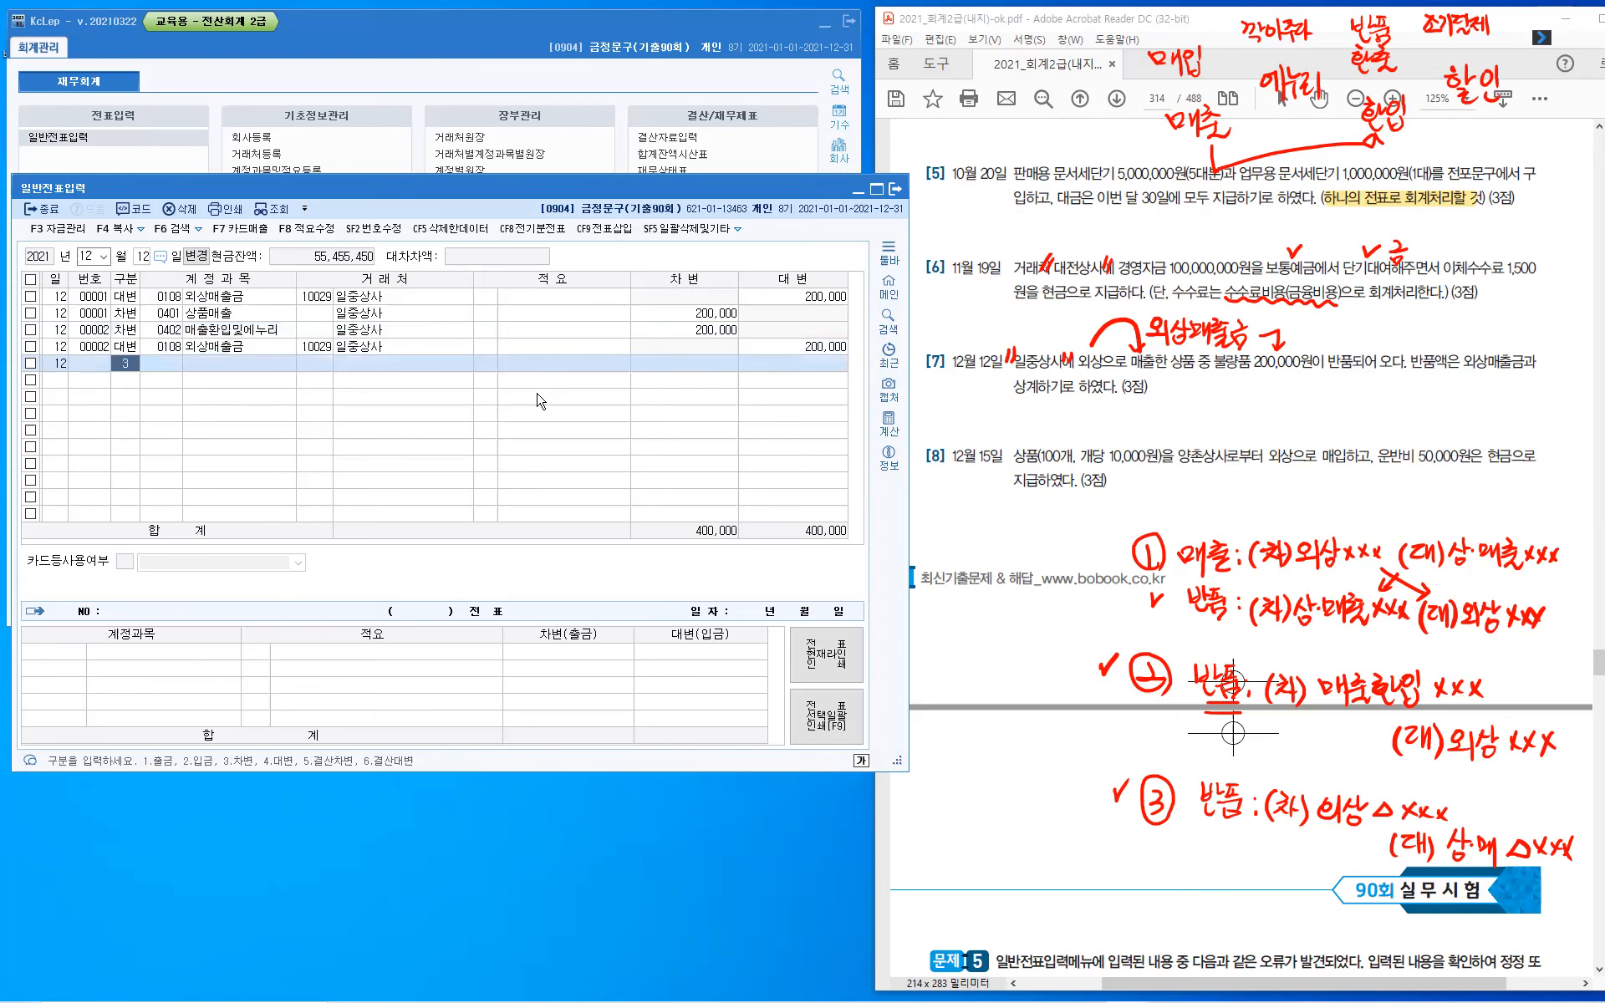
{"action": "type", "text": "3"}
{"action": "key", "text": "Return"}
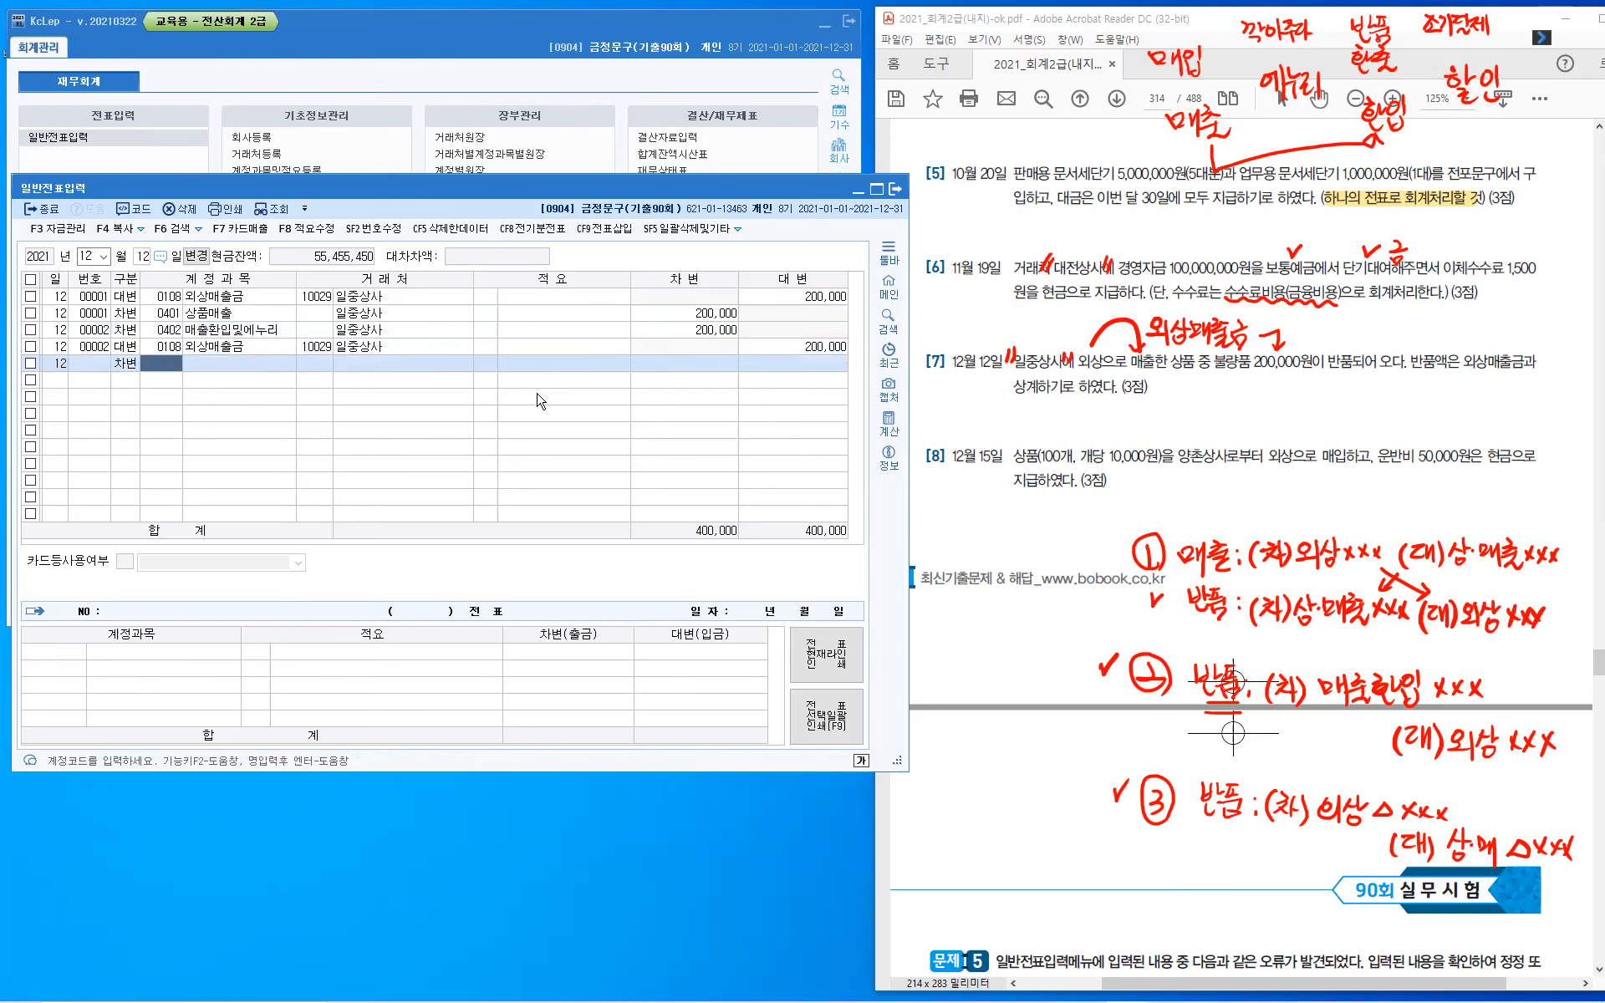
{"action": "type", "text": "108"}
{"action": "key", "text": "Return"}
{"action": "key", "text": "plus"}
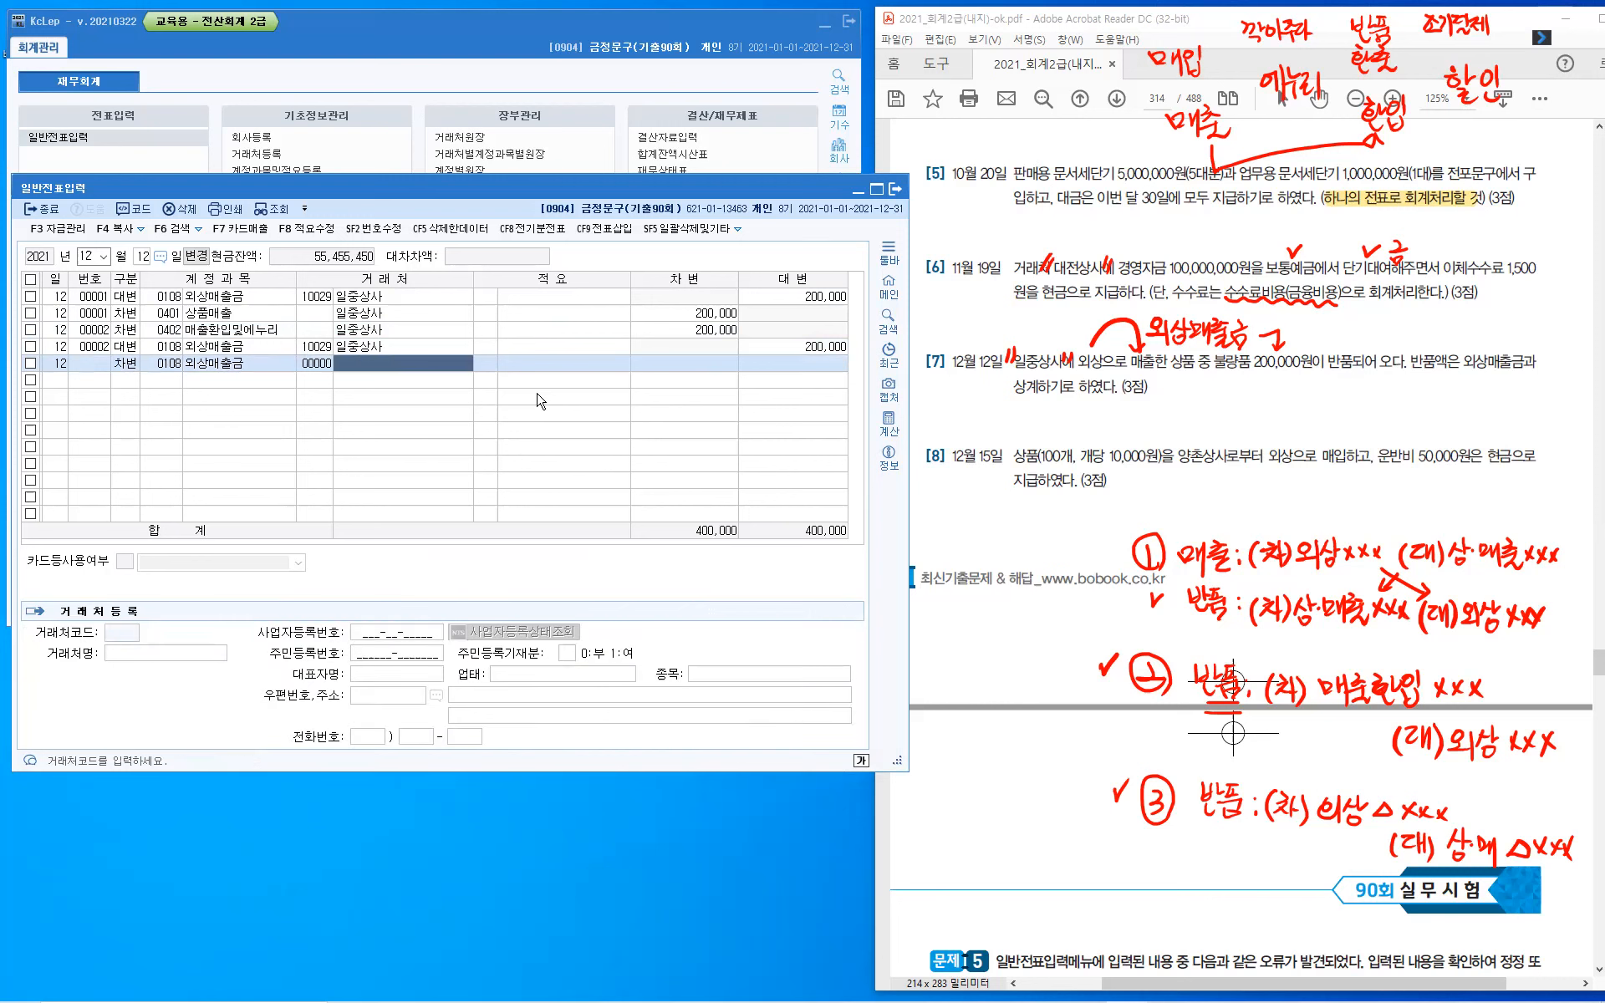
{"action": "key", "text": "Return"}
{"action": "key", "text": "Return"}
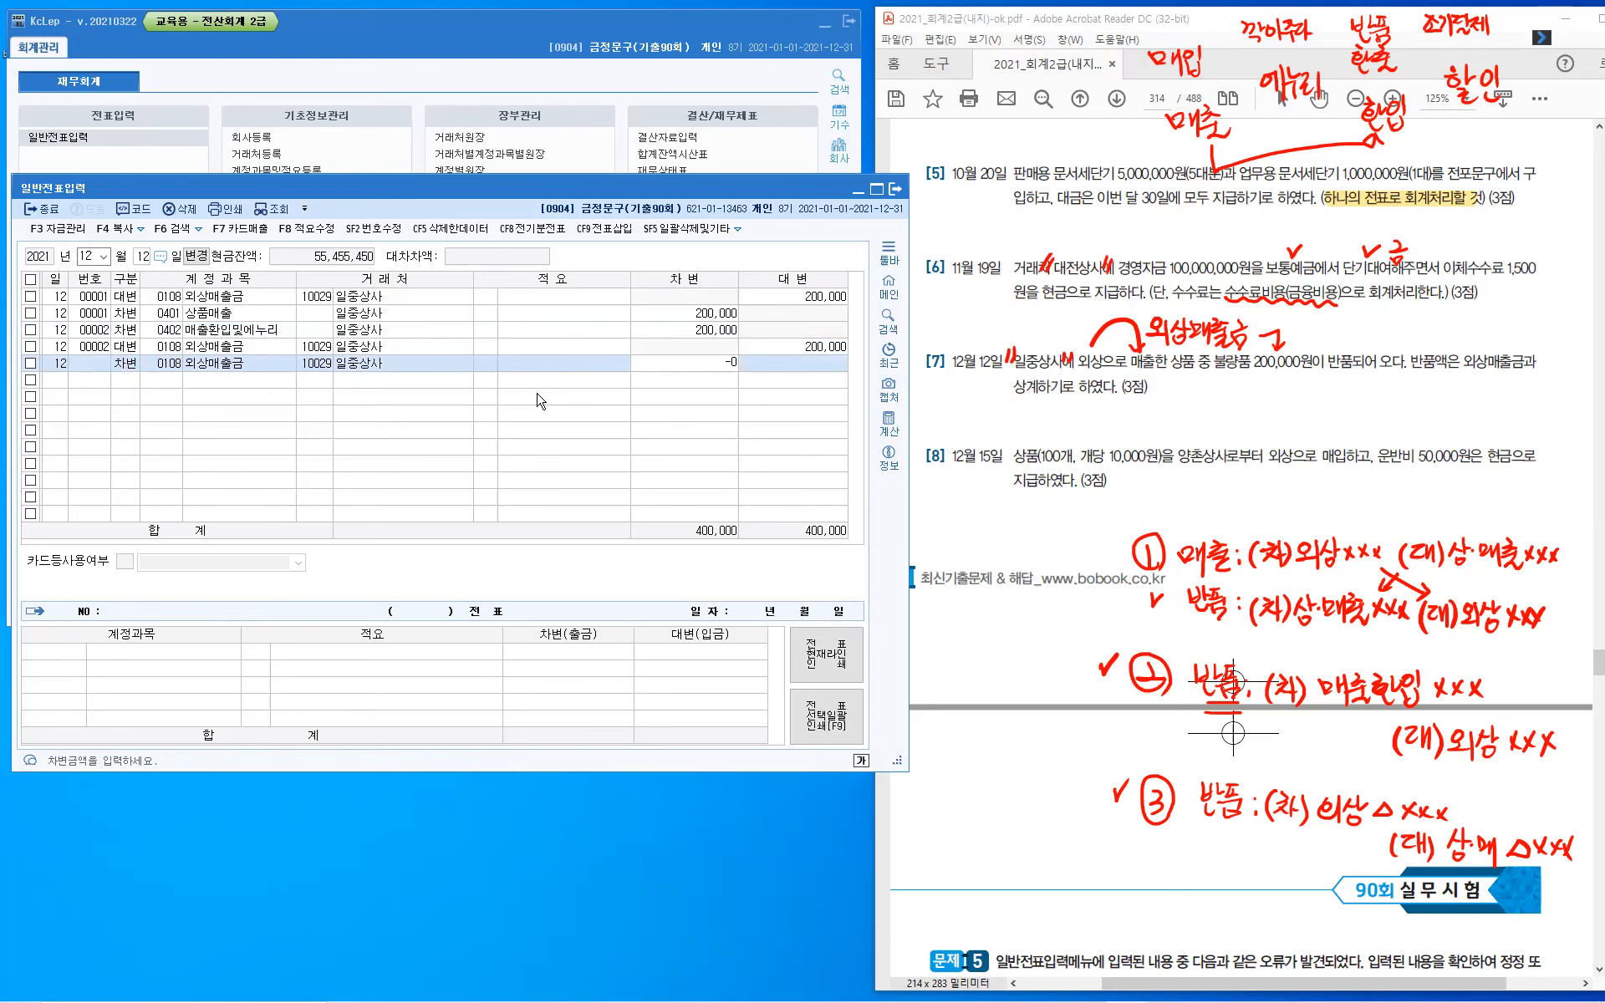
{"action": "type", "text": "-200,000"}
{"action": "key", "text": "Return"}
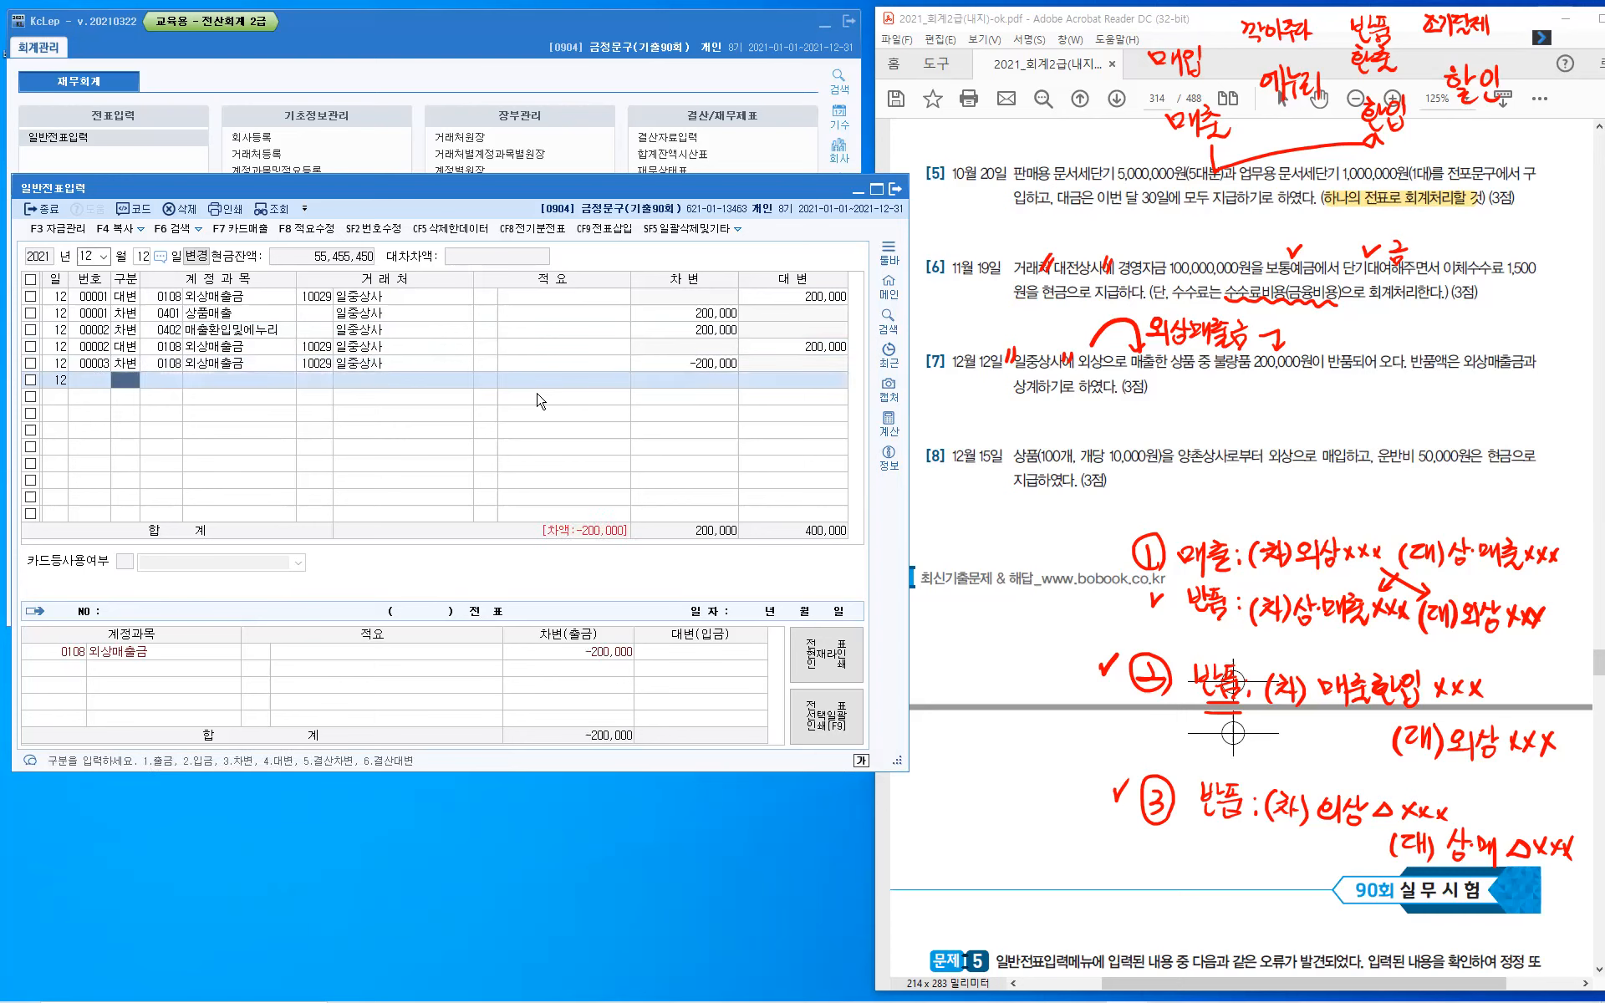
- Enter the third voucher's credit line for 상품매출 (401) with 일중상사 and amount -200,000
{"action": "type", "text": "4"}
{"action": "key", "text": "Return"}
{"action": "type", "text": "401"}
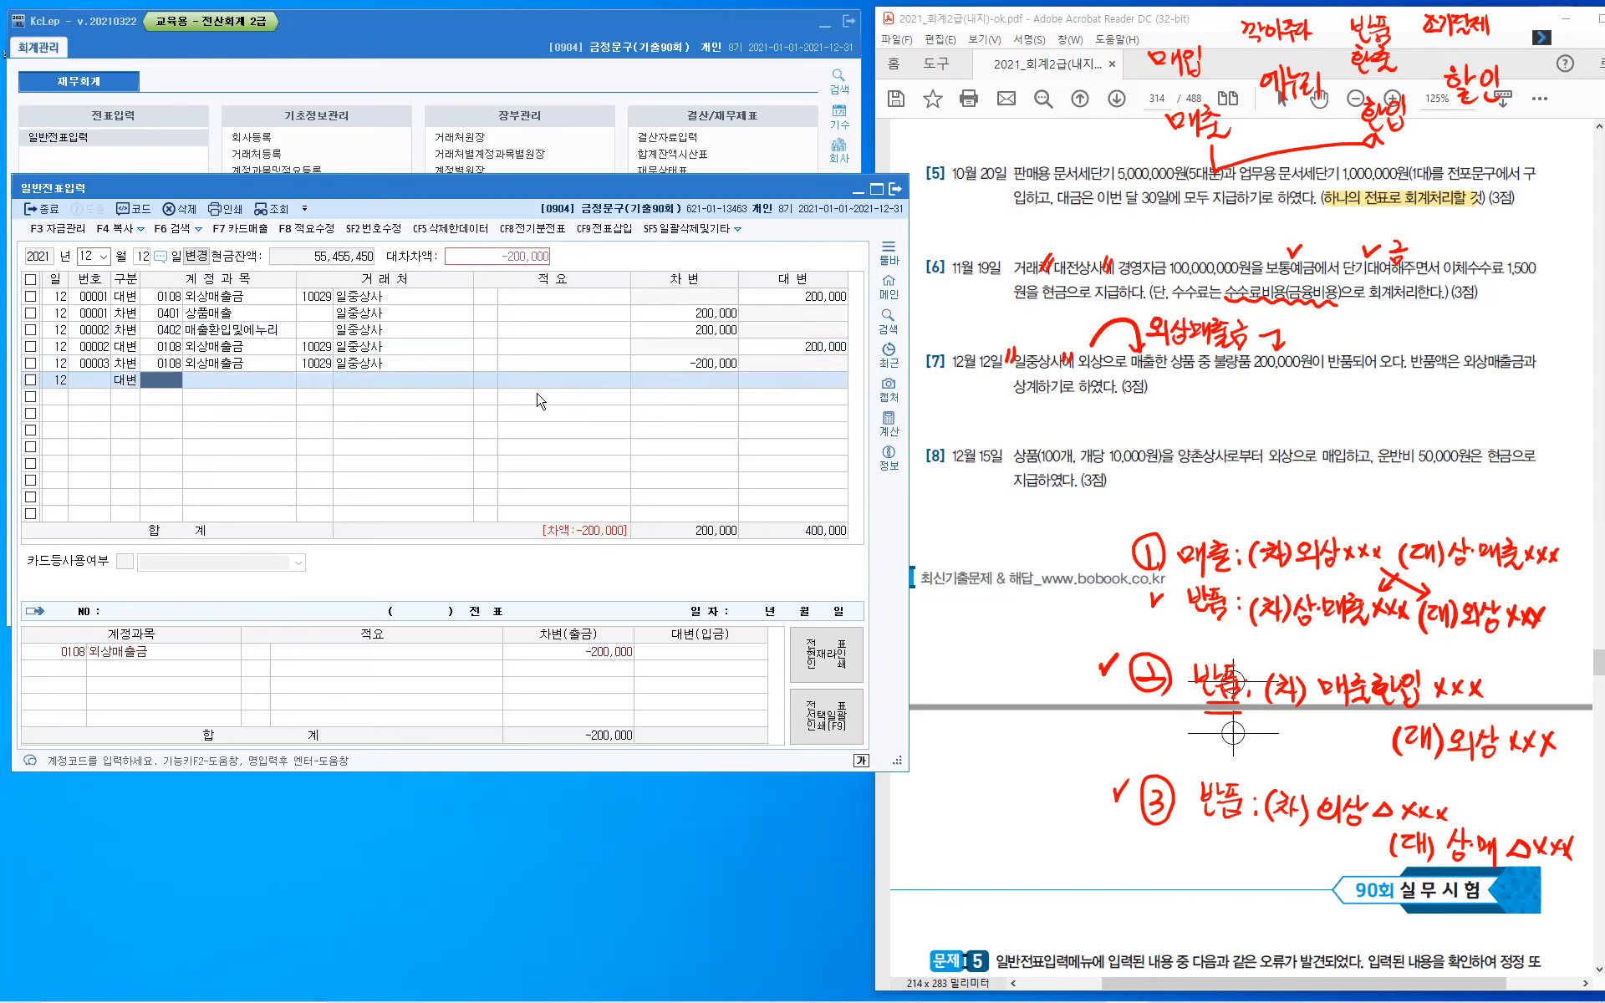
{"action": "key", "text": "Return"}
{"action": "key", "text": "Return"}
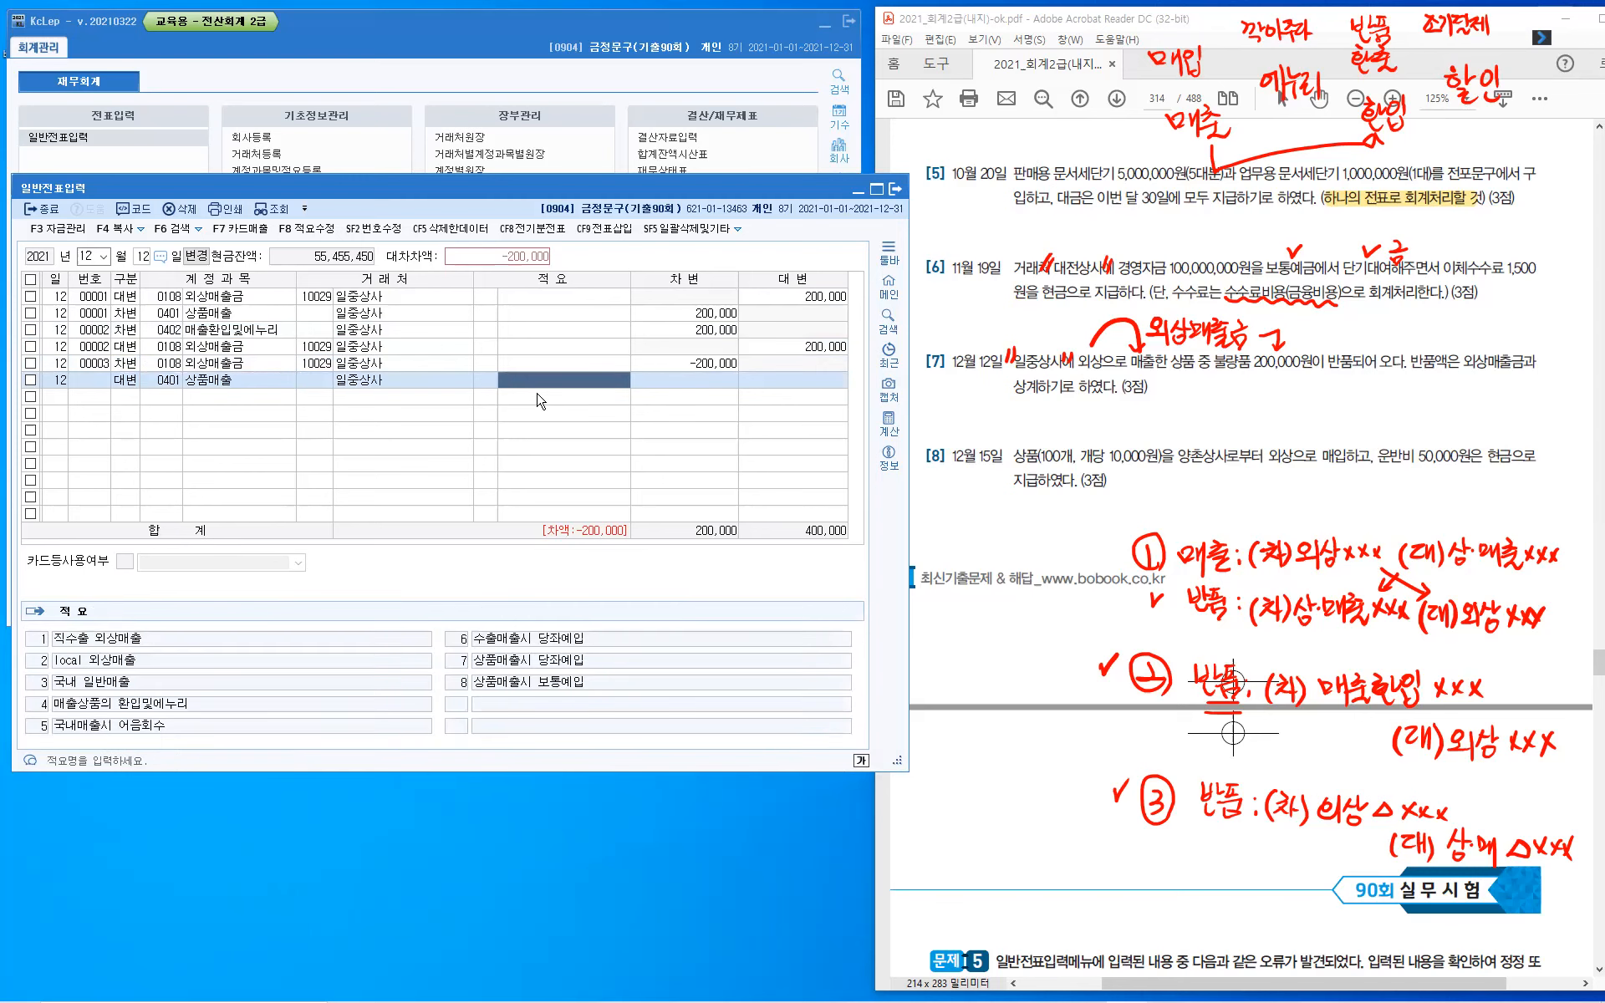
{"action": "key", "text": "Return"}
{"action": "type", "text": "-2000000"}
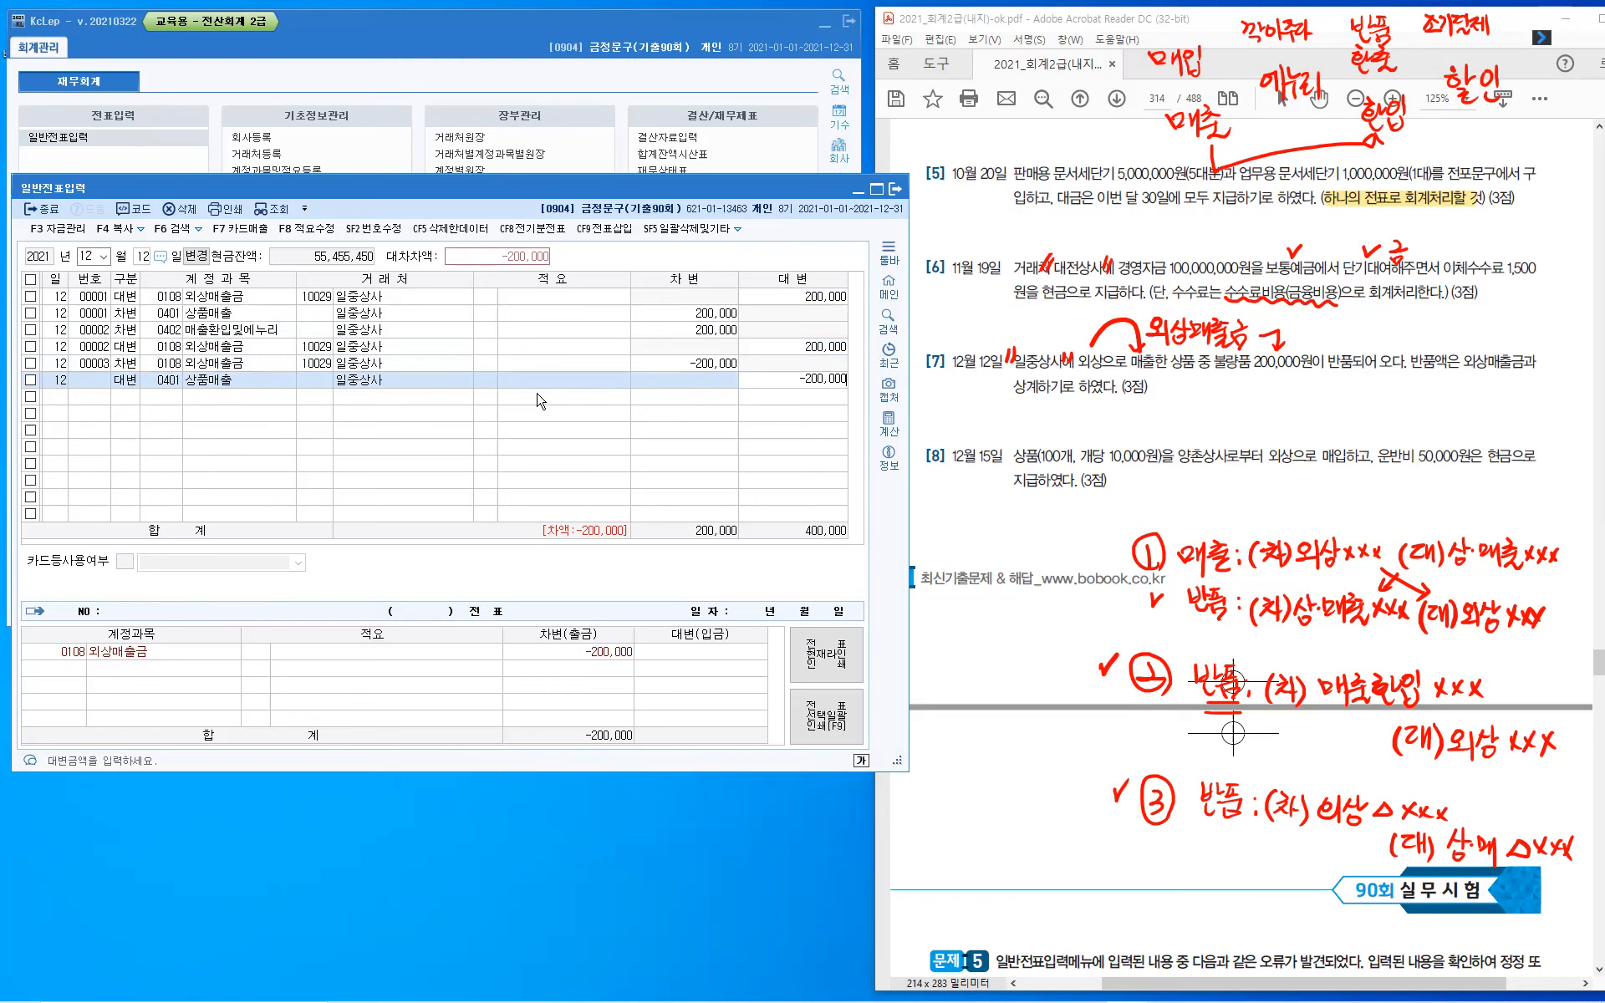
{"action": "key", "text": "Return"}
{"action": "key", "text": "Up"}
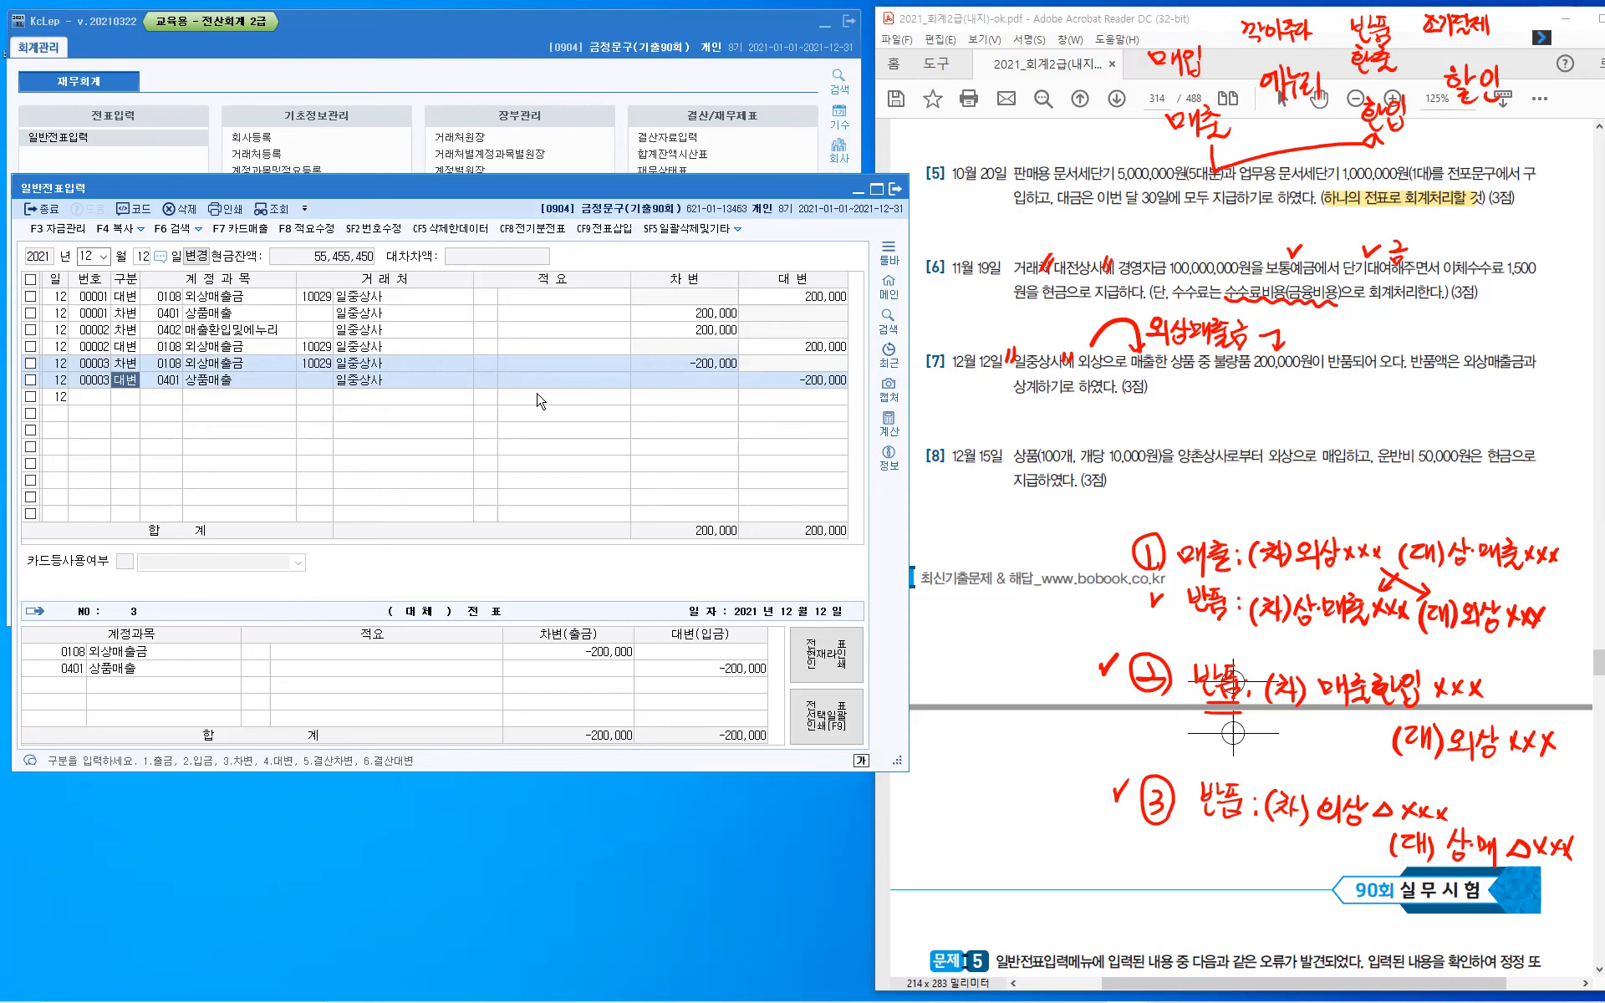
- Delete the lines of vouchers 00002 and 00003 from the December 12 entries
{"action": "left_click", "coordinate": [237, 299]}
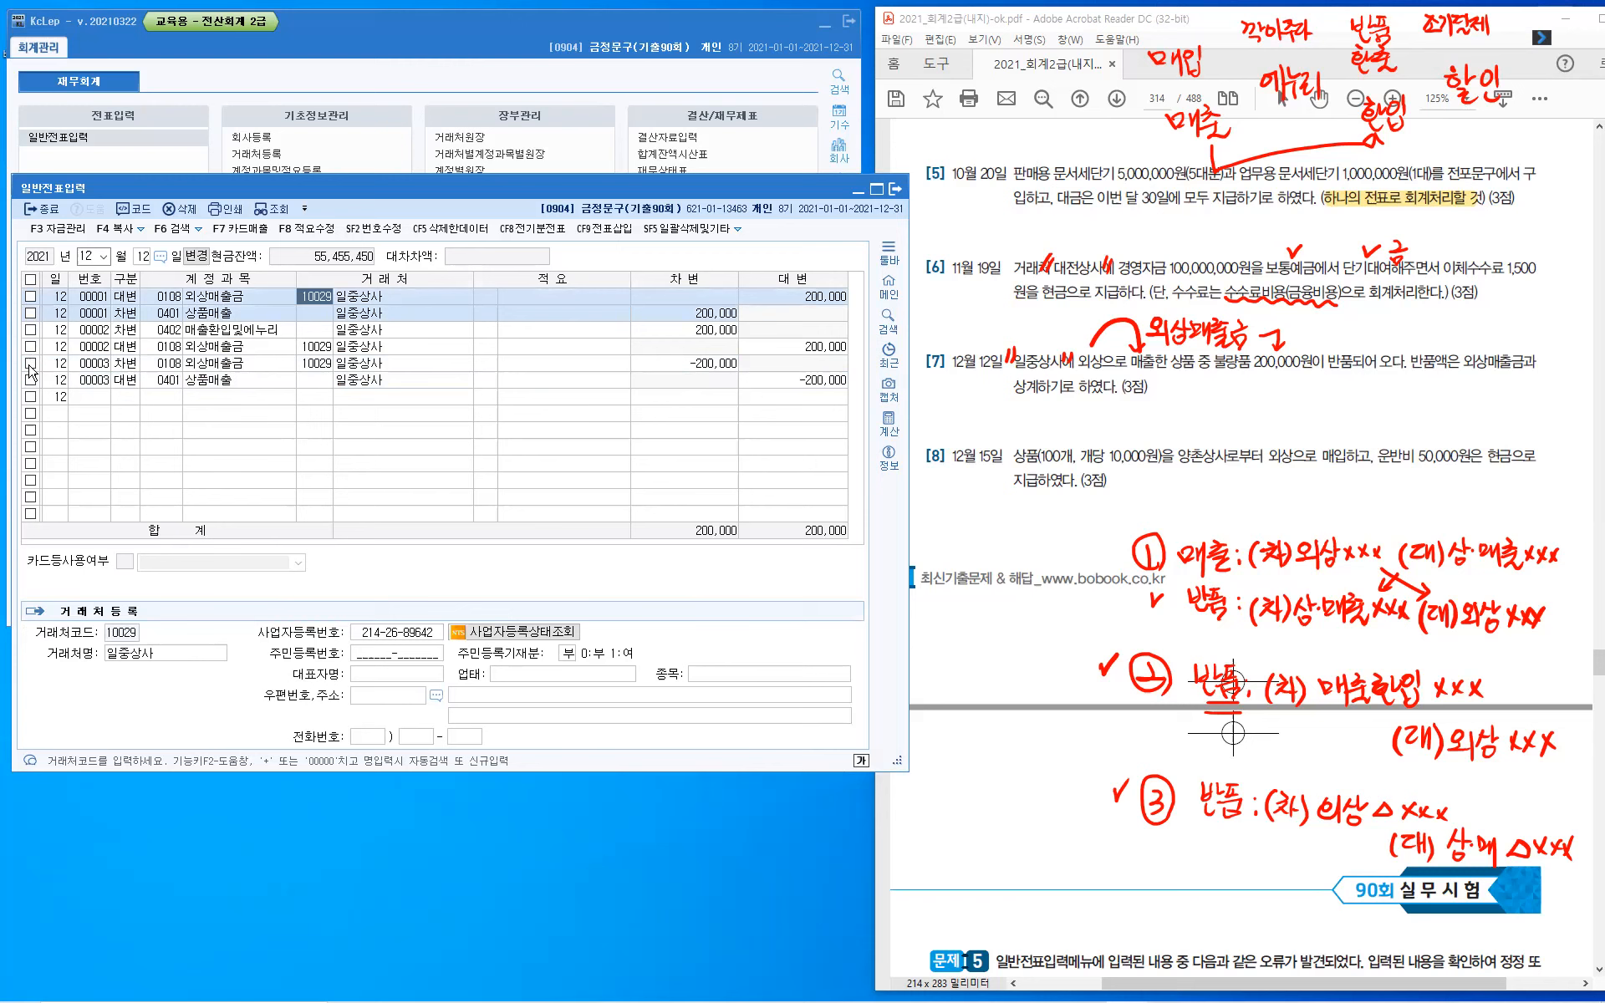
{"action": "left_click", "coordinate": [31, 330]}
{"action": "left_click", "coordinate": [31, 364]}
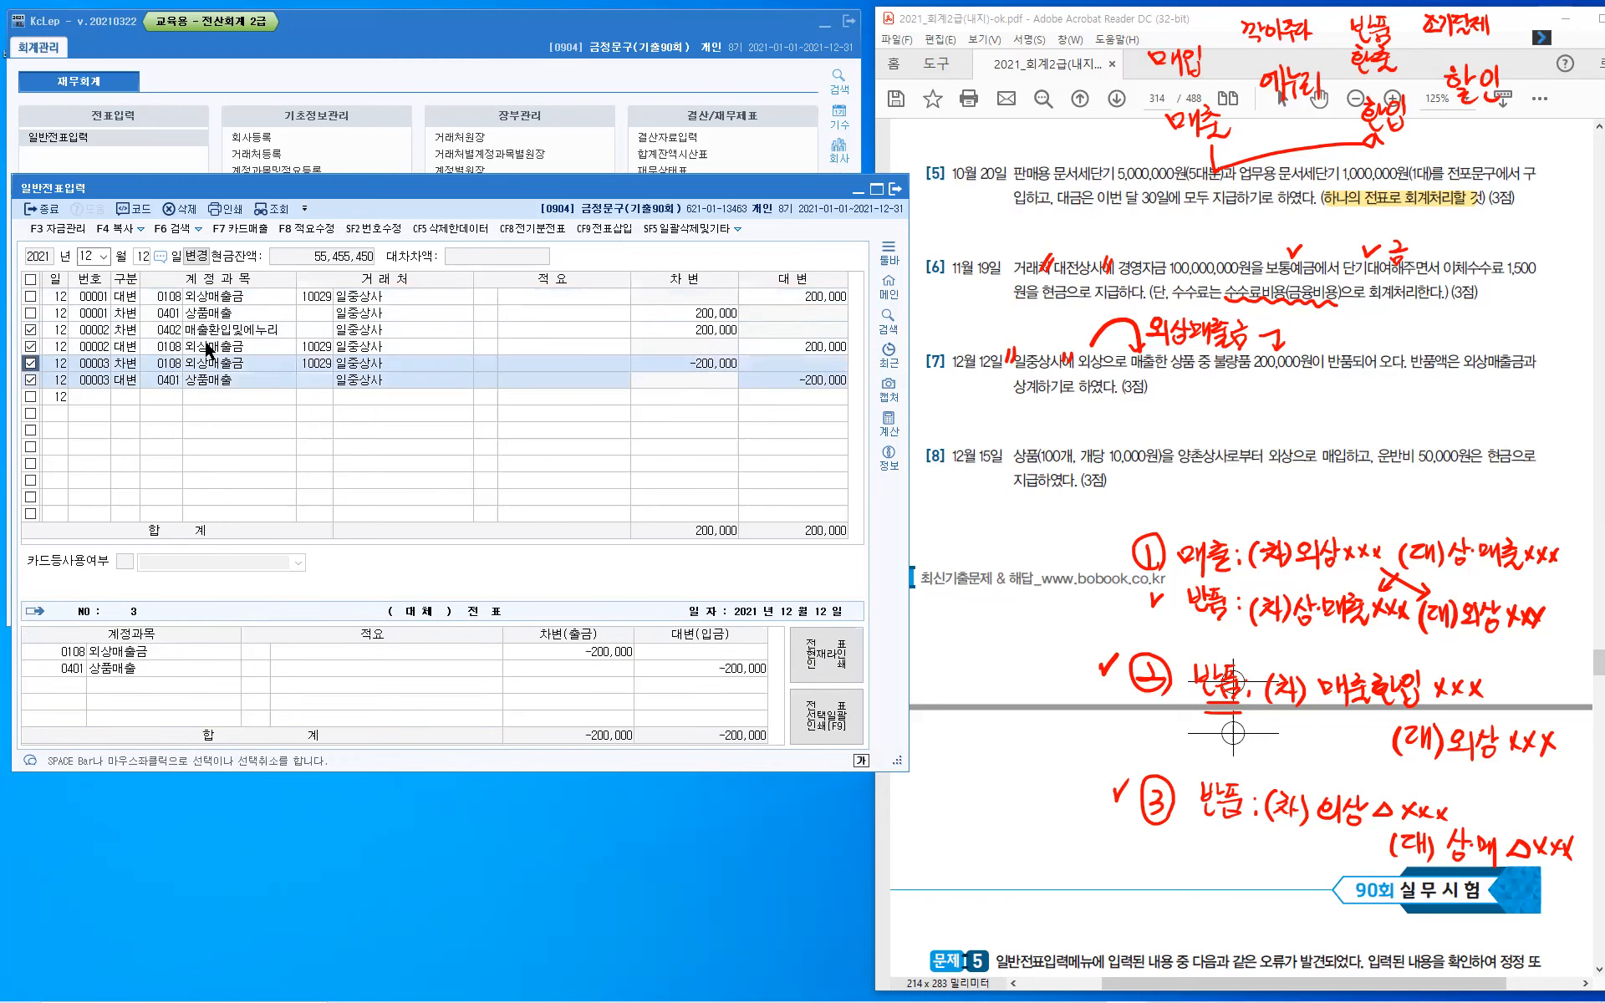
{"action": "left_click", "coordinate": [184, 211]}
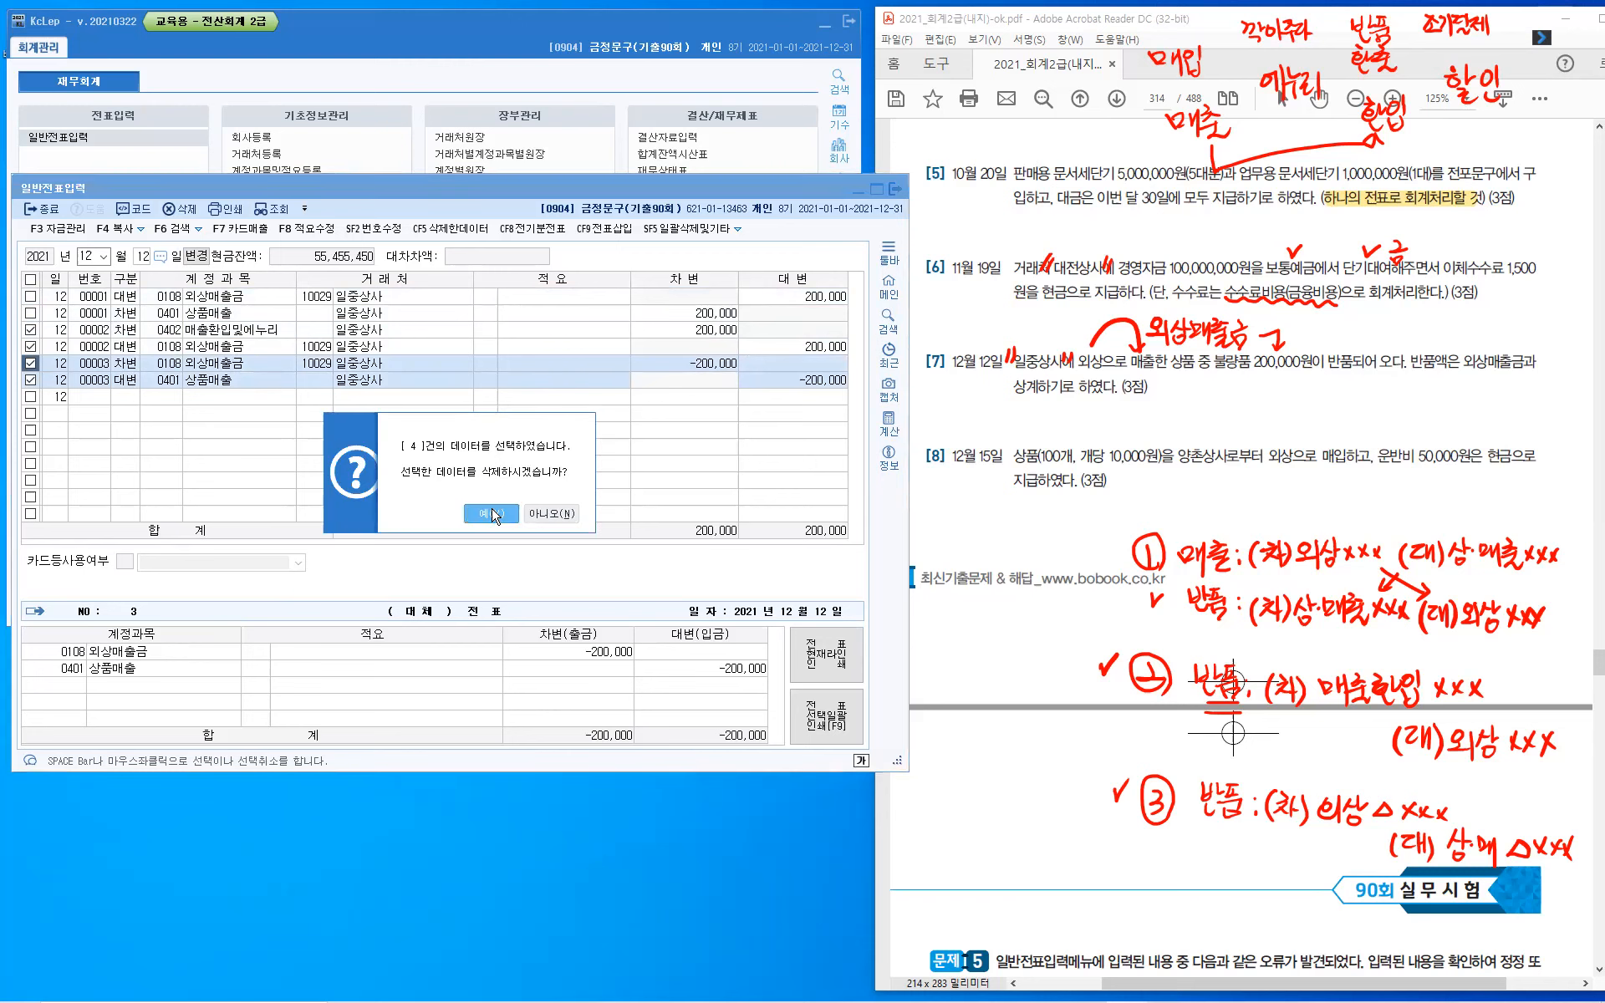
{"action": "left_click", "coordinate": [492, 514]}
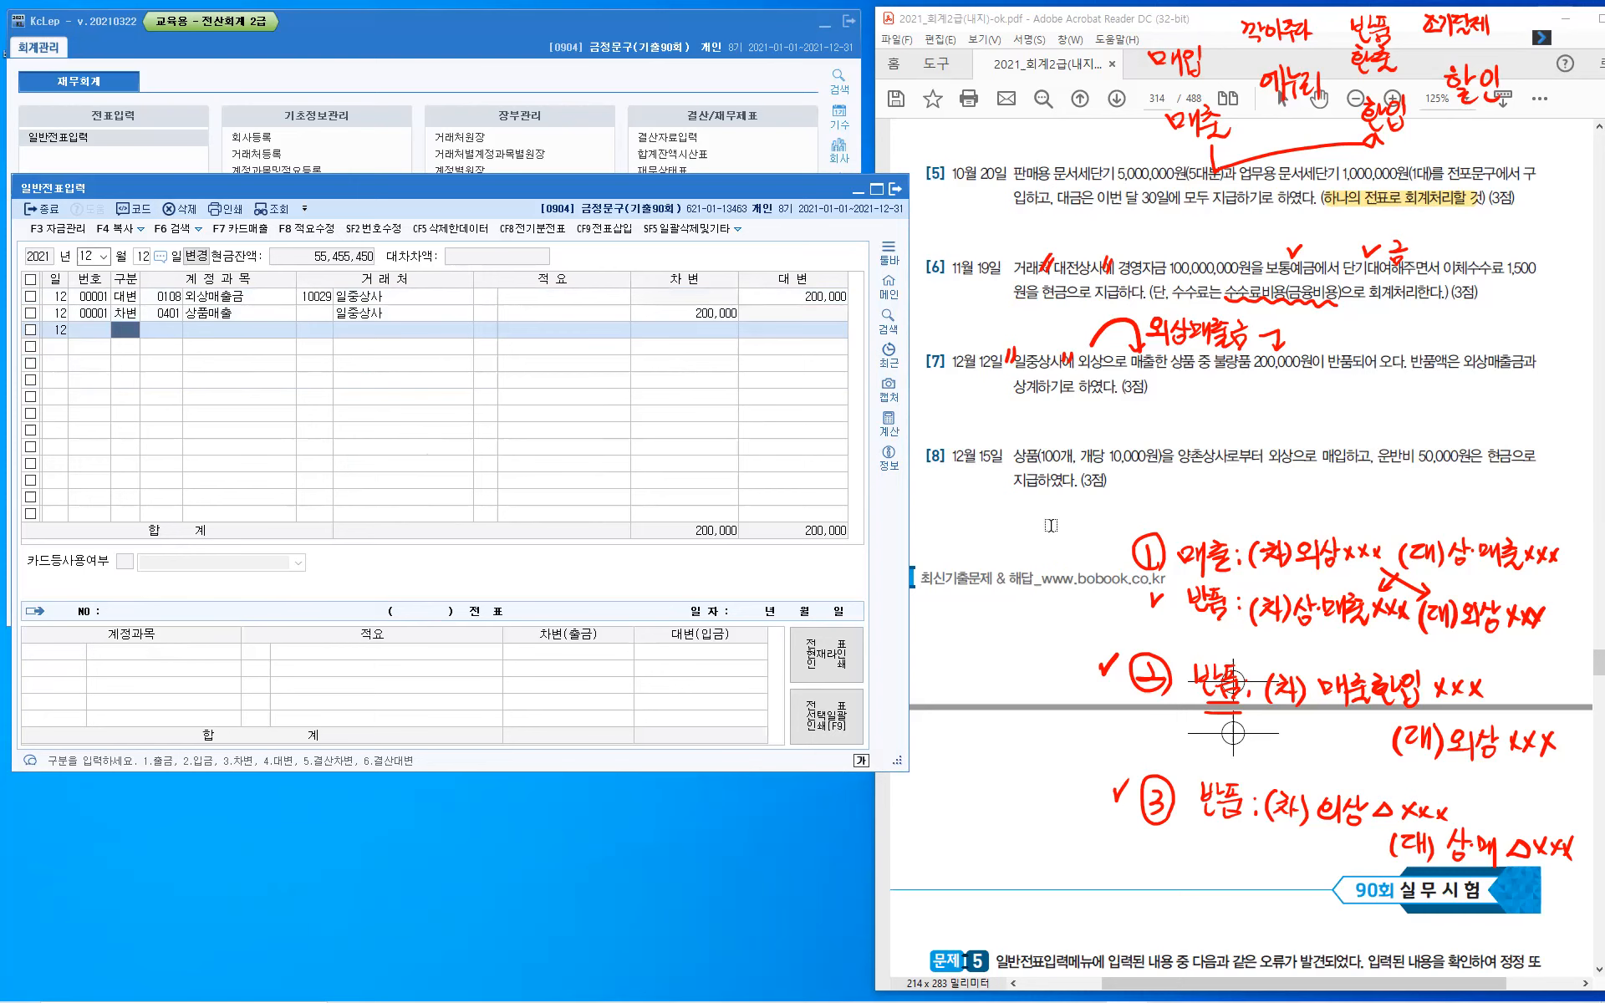
- Clear the handwritten notes from the exam page and bring up the voucher entry lines for December 15
{"action": "left_click", "coordinate": [1049, 525]}
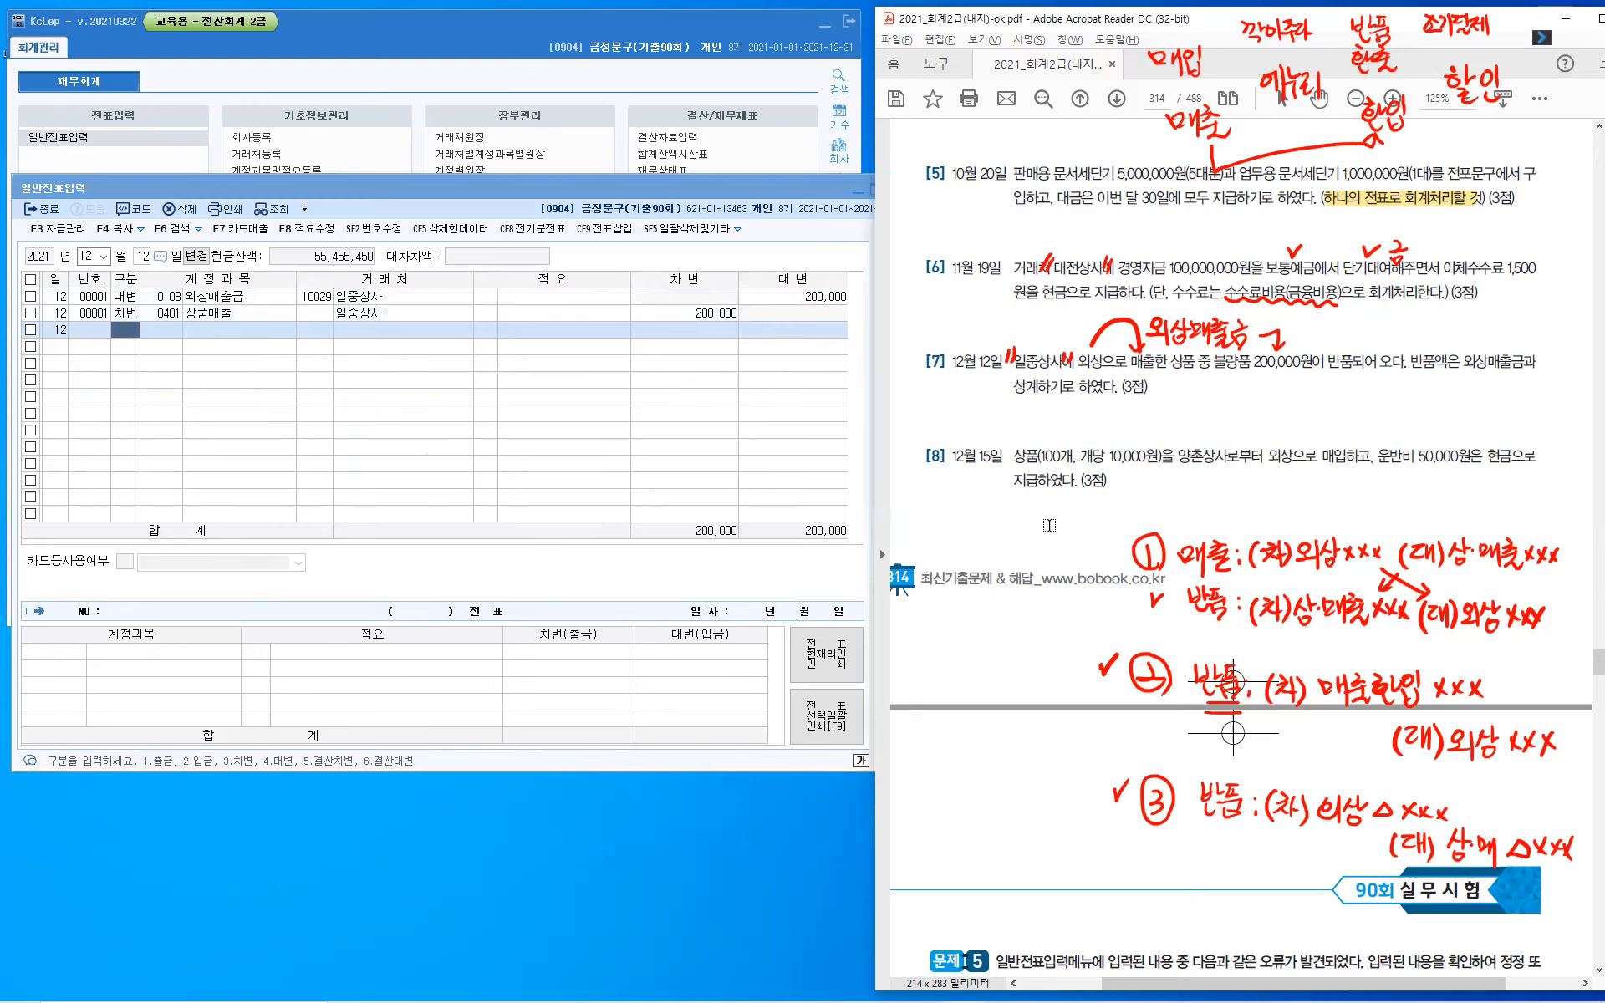
{"action": "key", "text": "Escape"}
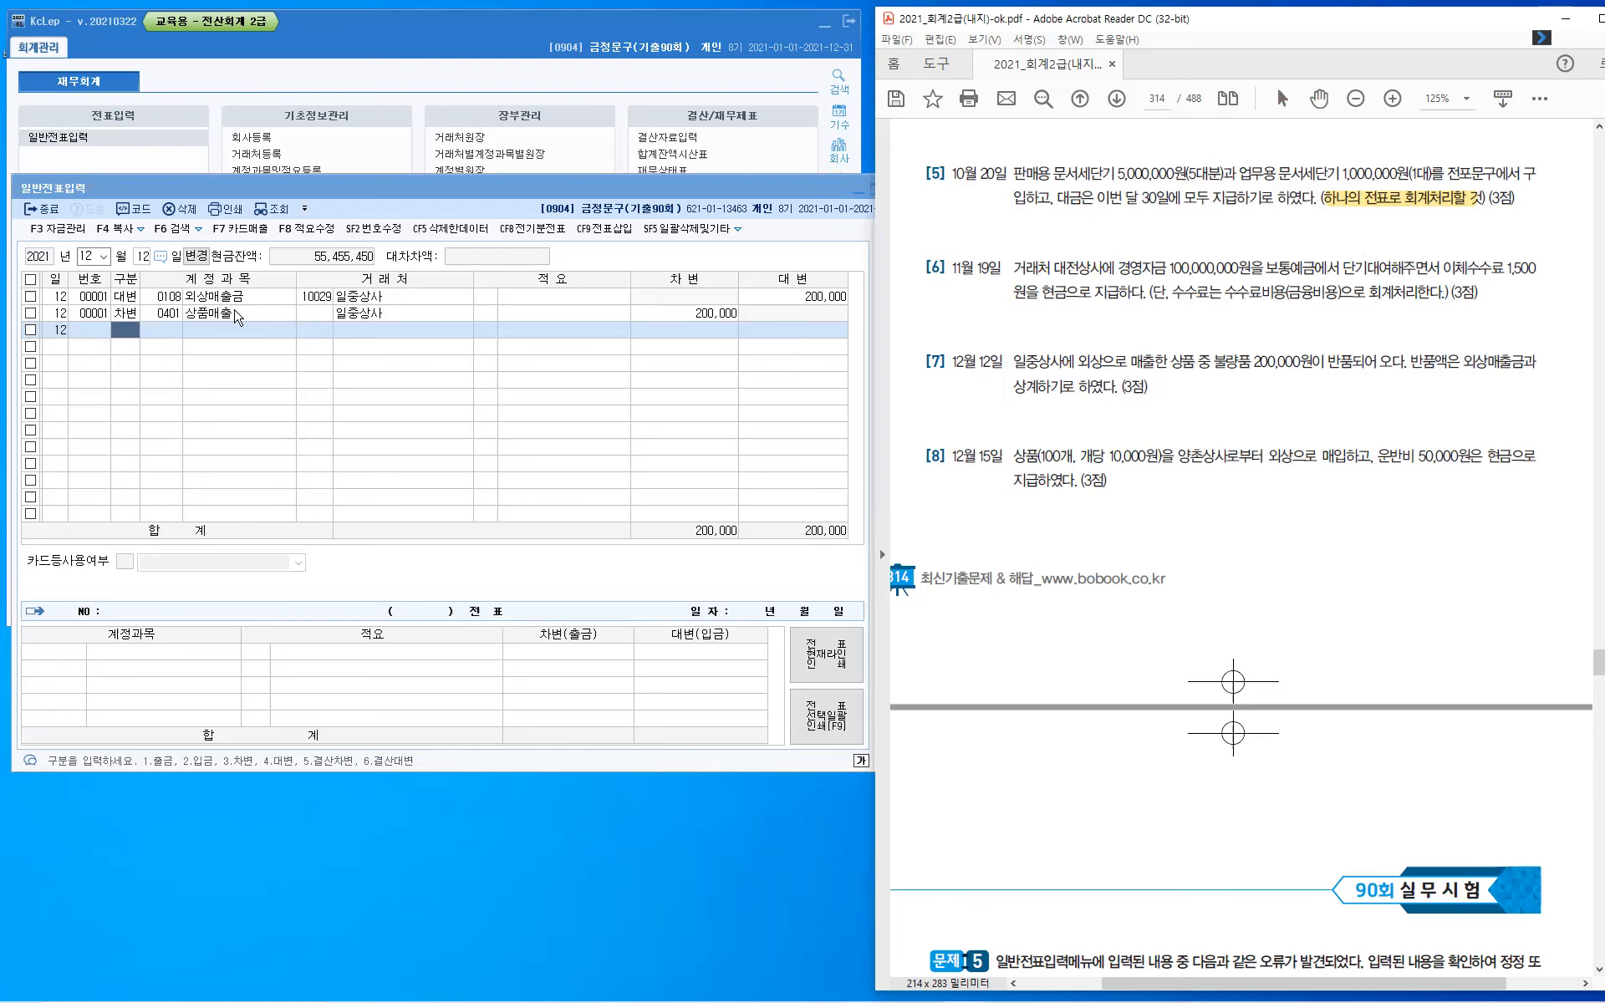
{"action": "left_click", "coordinate": [237, 316]}
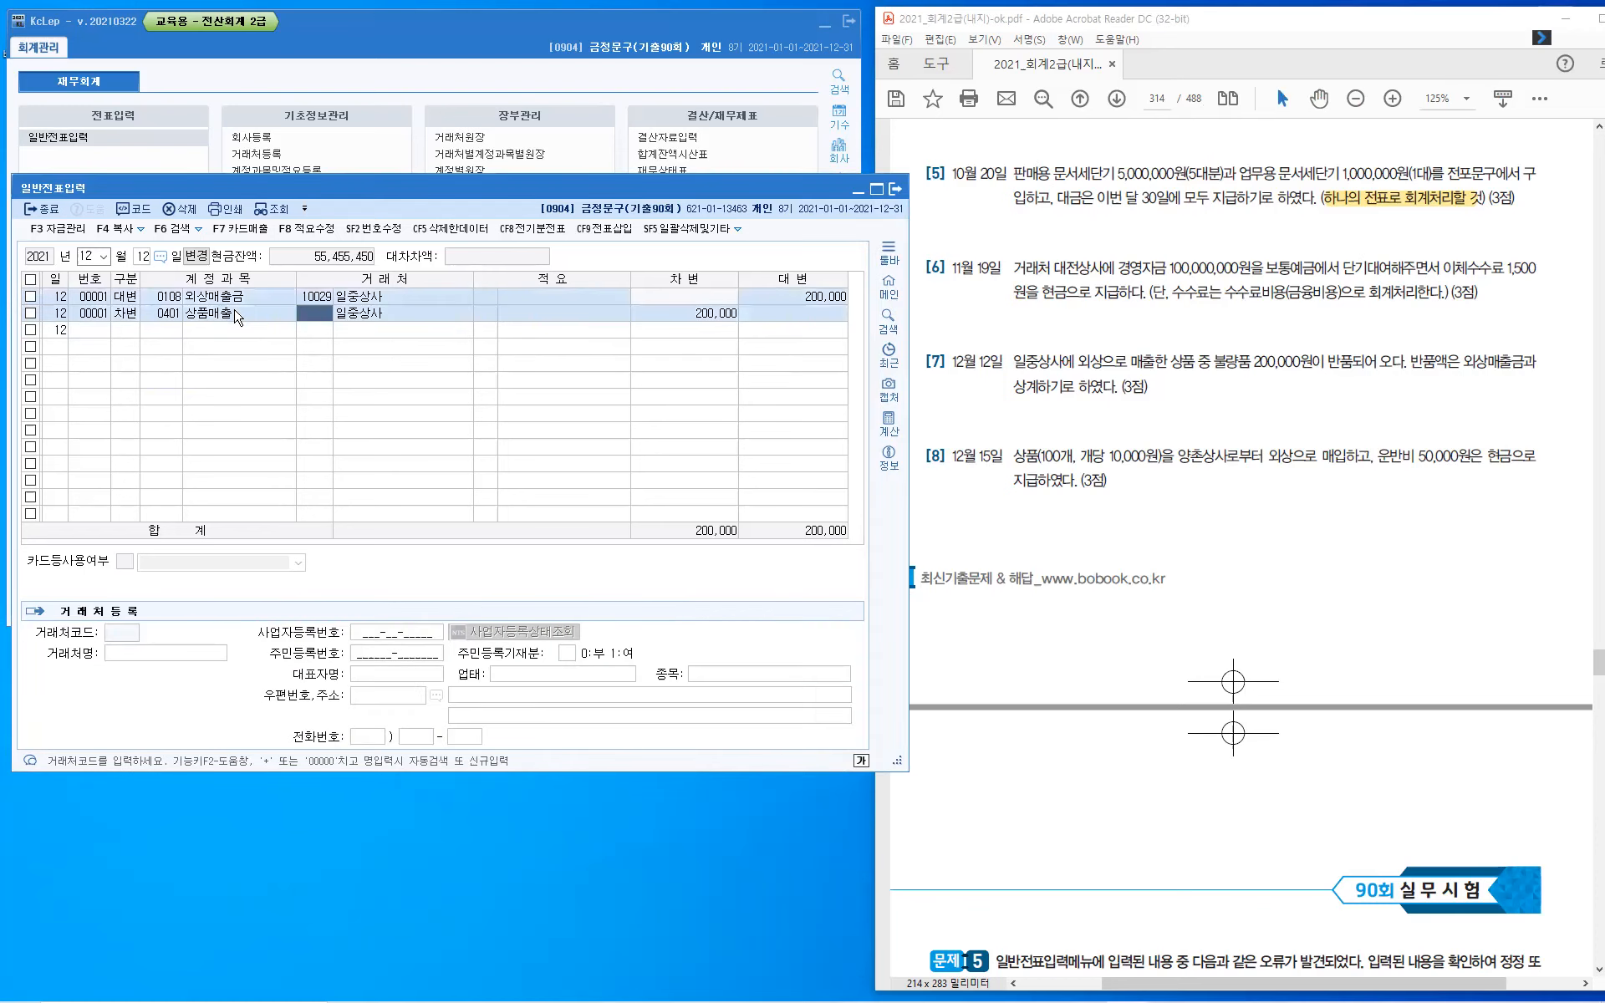
{"action": "key", "text": "Escape"}
{"action": "type", "text": "1"}
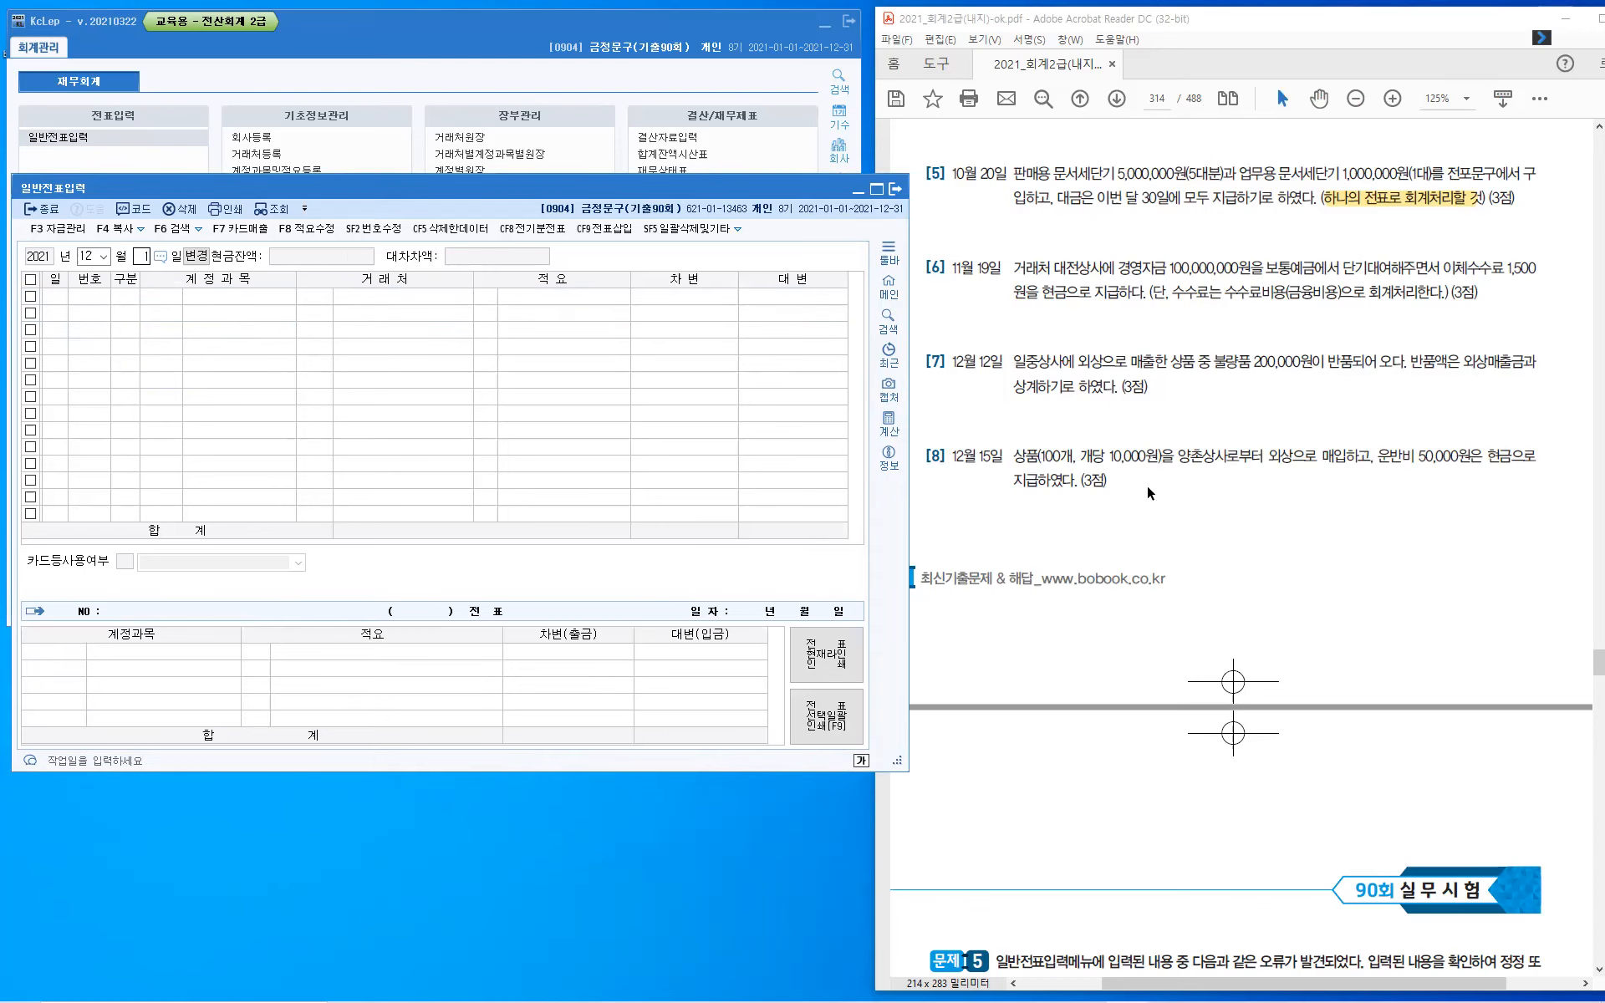
{"action": "type", "text": "5"}
{"action": "key", "text": "Return"}
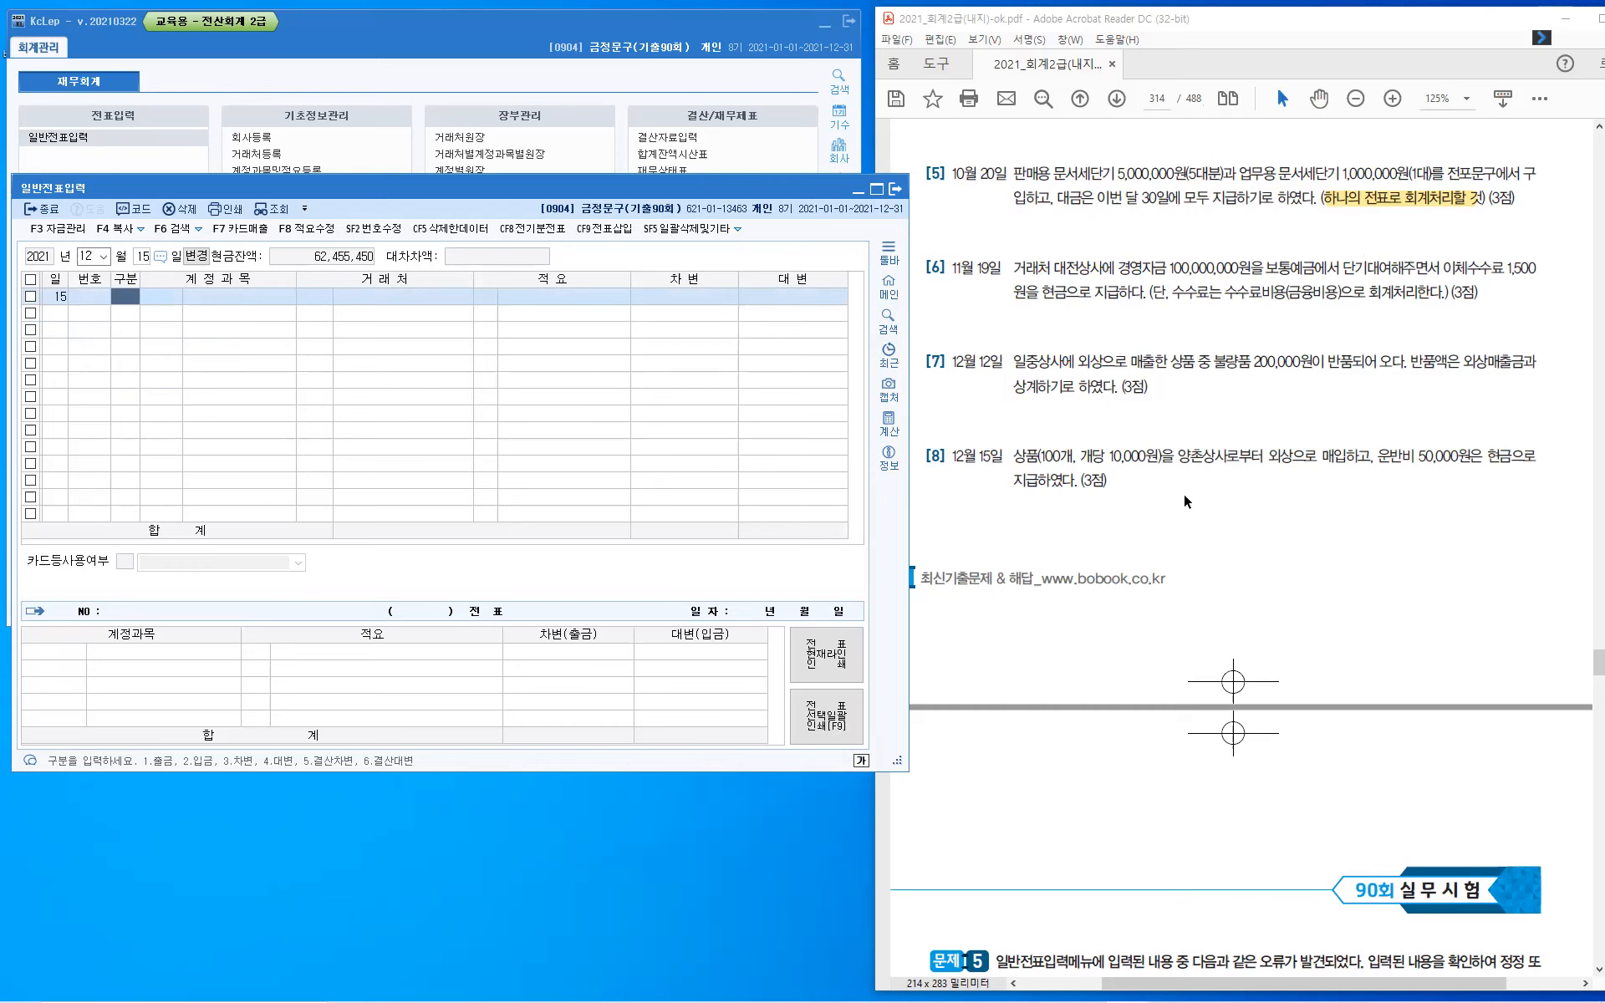
- Mark the quantity and unit price in question [8] and write their product 1,000,000 above the line
{"action": "key", "text": "ctrl+shift+d"}
{"action": "mouse_move", "coordinate": [1060, 437]}
{"action": "left_mouse_down"}
{"action": "mouse_move", "coordinate": [1102, 428]}
{"action": "mouse_move", "coordinate": [1103, 448]}
{"action": "left_mouse_up"}
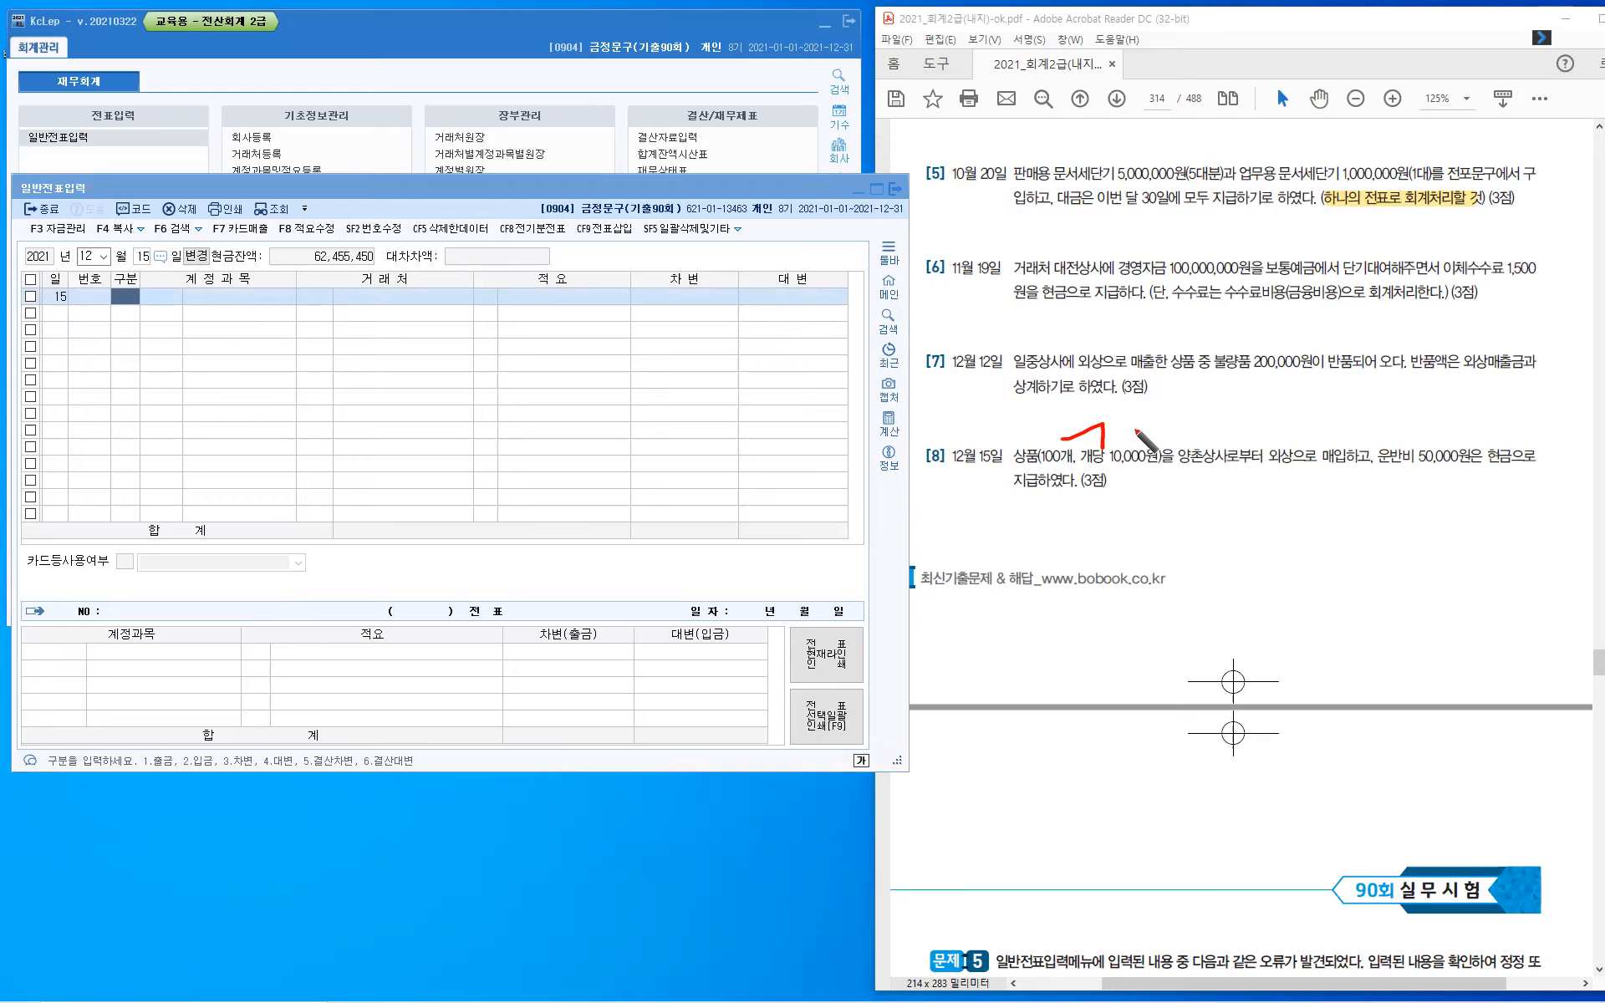
{"action": "left_click_drag", "start_coordinate": [1113, 417], "coordinate": [1111, 436]}
{"action": "left_click", "coordinate": [1118, 434]}
{"action": "left_click_drag", "start_coordinate": [1127, 419], "coordinate": [1153, 418]}
{"action": "left_click", "coordinate": [1158, 425]}
{"action": "left_click_drag", "start_coordinate": [1163, 413], "coordinate": [1195, 406]}
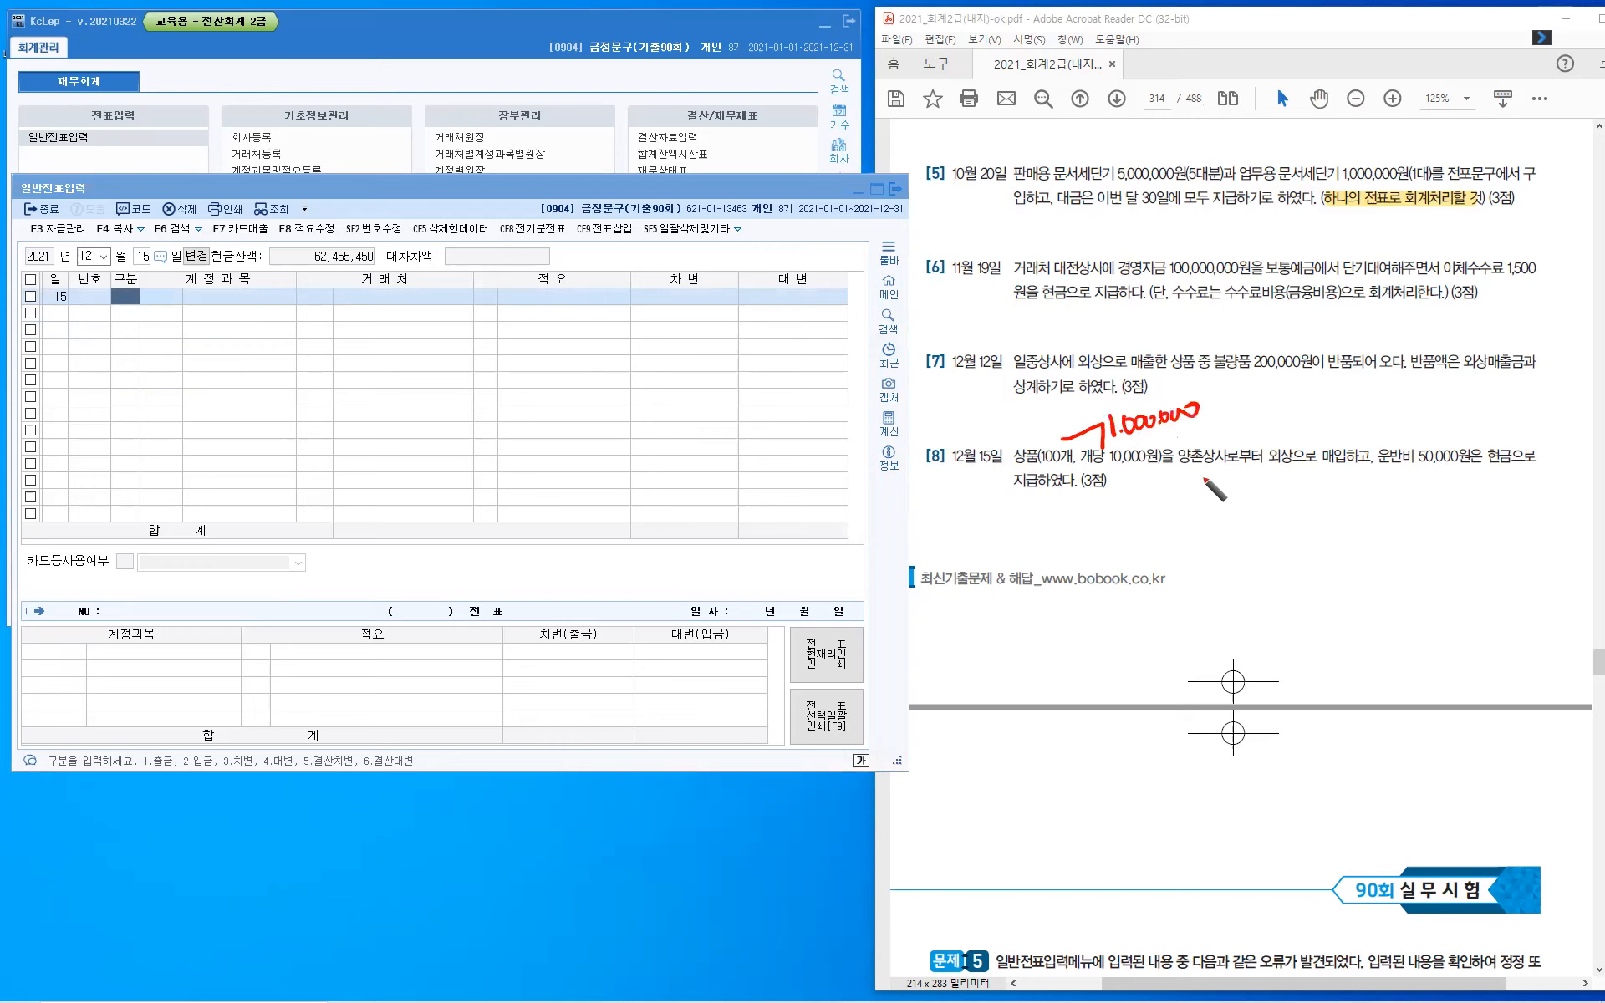
- Check off 양촌상사 in question [8], bracket 외상으로 매입 and write 외상매입금 beneath it
{"action": "left_click_drag", "start_coordinate": [1200, 434], "coordinate": [1339, 473]}
{"action": "mouse_move", "coordinate": [1287, 489]}
{"action": "left_mouse_down"}
{"action": "mouse_move", "coordinate": [1276, 506]}
{"action": "mouse_move", "coordinate": [1296, 516]}
{"action": "mouse_move", "coordinate": [1327, 502]}
{"action": "left_mouse_up"}
{"action": "left_click_drag", "start_coordinate": [1332, 486], "coordinate": [1333, 510]}
{"action": "left_click_drag", "start_coordinate": [1339, 485], "coordinate": [1340, 519]}
{"action": "left_click_drag", "start_coordinate": [1349, 489], "coordinate": [1360, 501]}
{"action": "left_click_drag", "start_coordinate": [1348, 503], "coordinate": [1370, 500]}
{"action": "left_click_drag", "start_coordinate": [1362, 502], "coordinate": [1378, 500]}
{"action": "left_click_drag", "start_coordinate": [1363, 506], "coordinate": [1373, 514]}
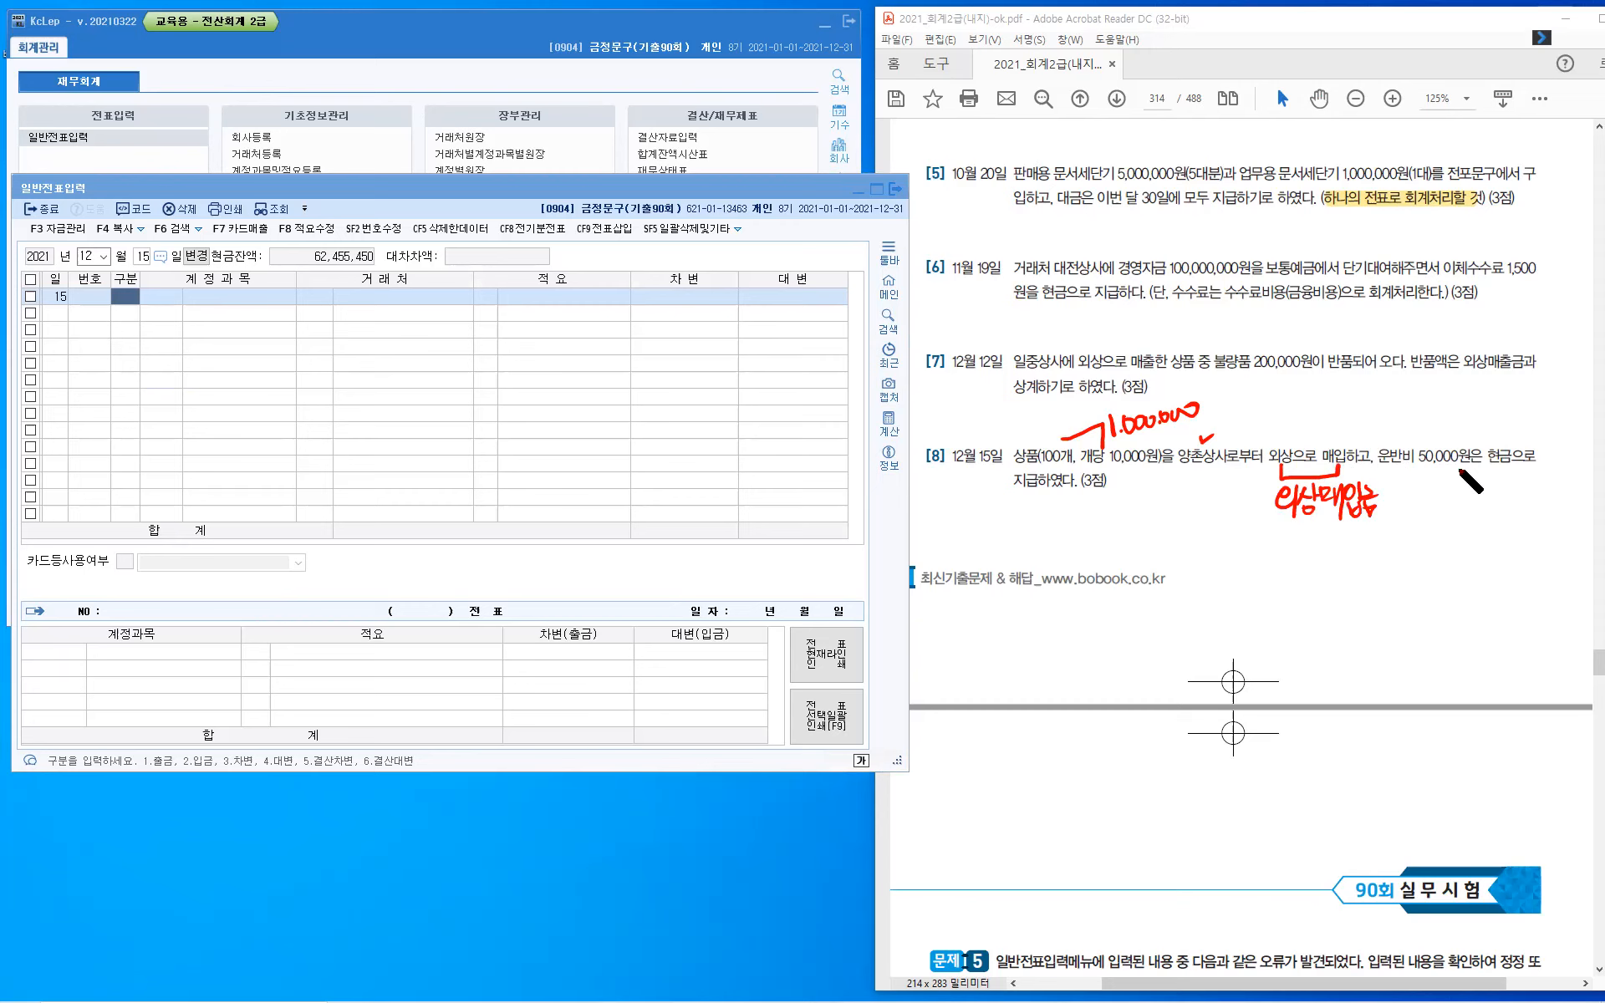
- Check off 현금, point an arrow at 운반비 in question [8] and write 취득부대비용: above it
{"action": "left_click_drag", "start_coordinate": [1505, 431], "coordinate": [1502, 442]}
{"action": "left_click_drag", "start_coordinate": [1392, 430], "coordinate": [1400, 440]}
{"action": "mouse_move", "coordinate": [1368, 389]}
{"action": "left_mouse_down"}
{"action": "mouse_move", "coordinate": [1364, 408]}
{"action": "mouse_move", "coordinate": [1453, 405]}
{"action": "left_mouse_up"}
{"action": "left_click", "coordinate": [1464, 399]}
{"action": "left_click", "coordinate": [1464, 411]}
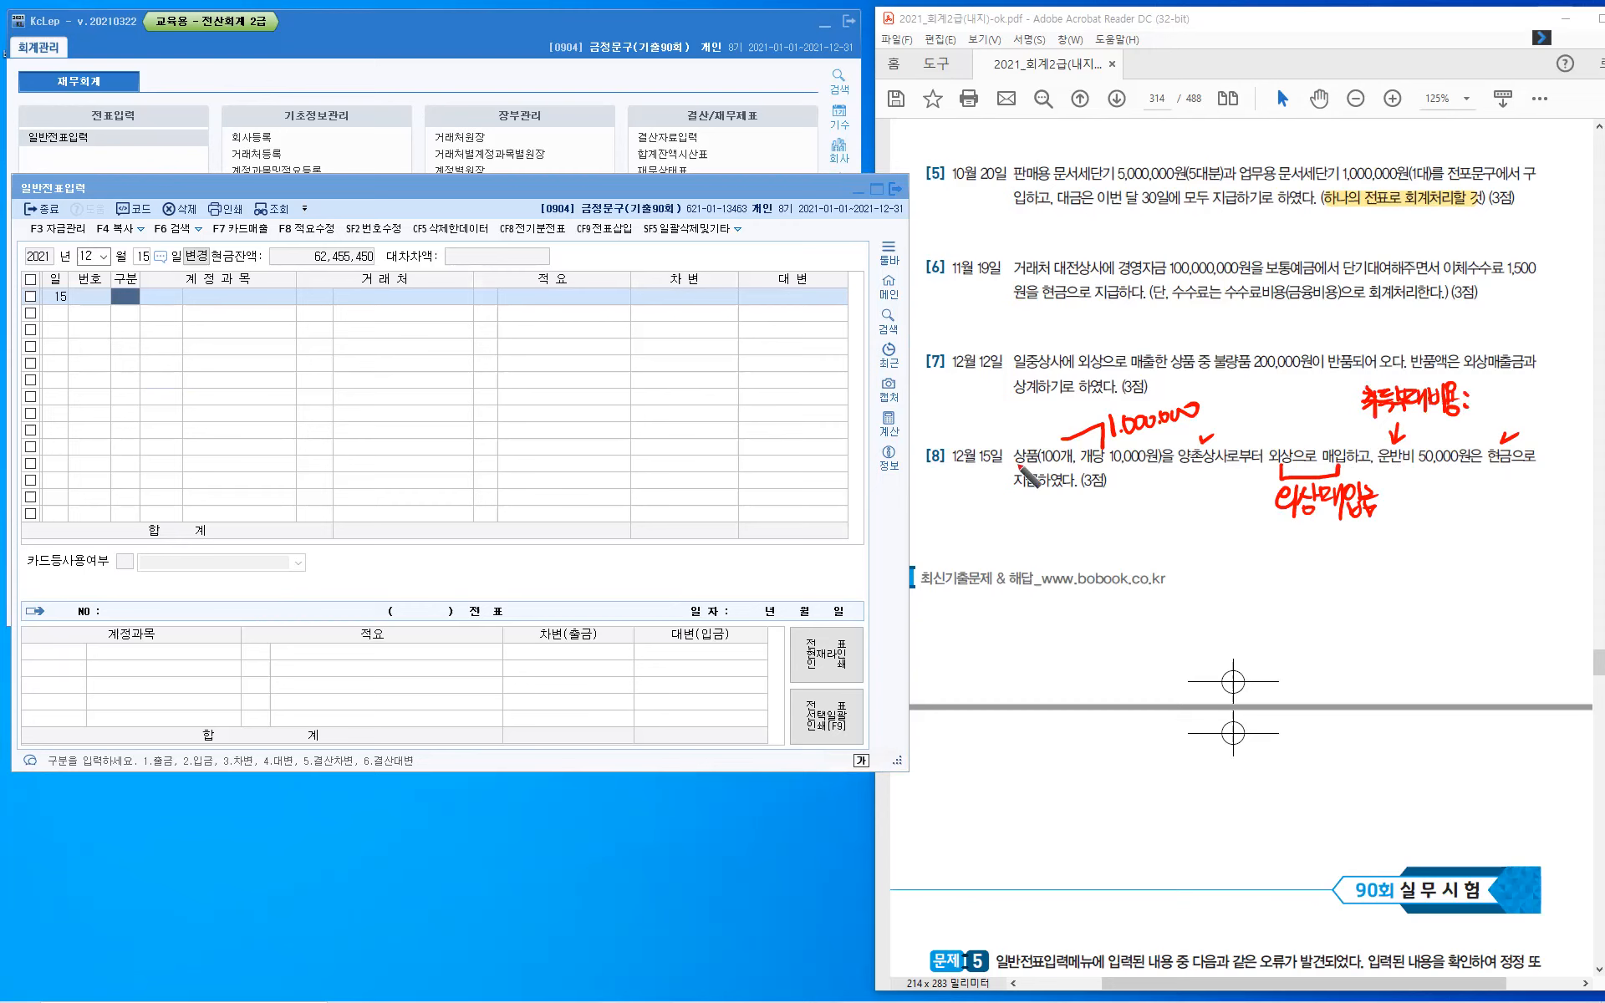
- Underline 상품 in question [8], complete the 취득부대비용 note with 상품, and link the amount 1,050,000 to the underlined word with an arrow
{"action": "left_click_drag", "start_coordinate": [1015, 460], "coordinate": [1038, 459]}
{"action": "left_click_drag", "start_coordinate": [1488, 393], "coordinate": [1478, 406]}
{"action": "left_click_drag", "start_coordinate": [1484, 399], "coordinate": [1492, 403]}
{"action": "left_click_drag", "start_coordinate": [1496, 386], "coordinate": [1497, 403]}
{"action": "mouse_move", "coordinate": [1497, 397]}
{"action": "left_mouse_down"}
{"action": "mouse_move", "coordinate": [1515, 391]}
{"action": "mouse_move", "coordinate": [1523, 407]}
{"action": "left_mouse_up"}
{"action": "left_click_drag", "start_coordinate": [1502, 413], "coordinate": [1517, 422]}
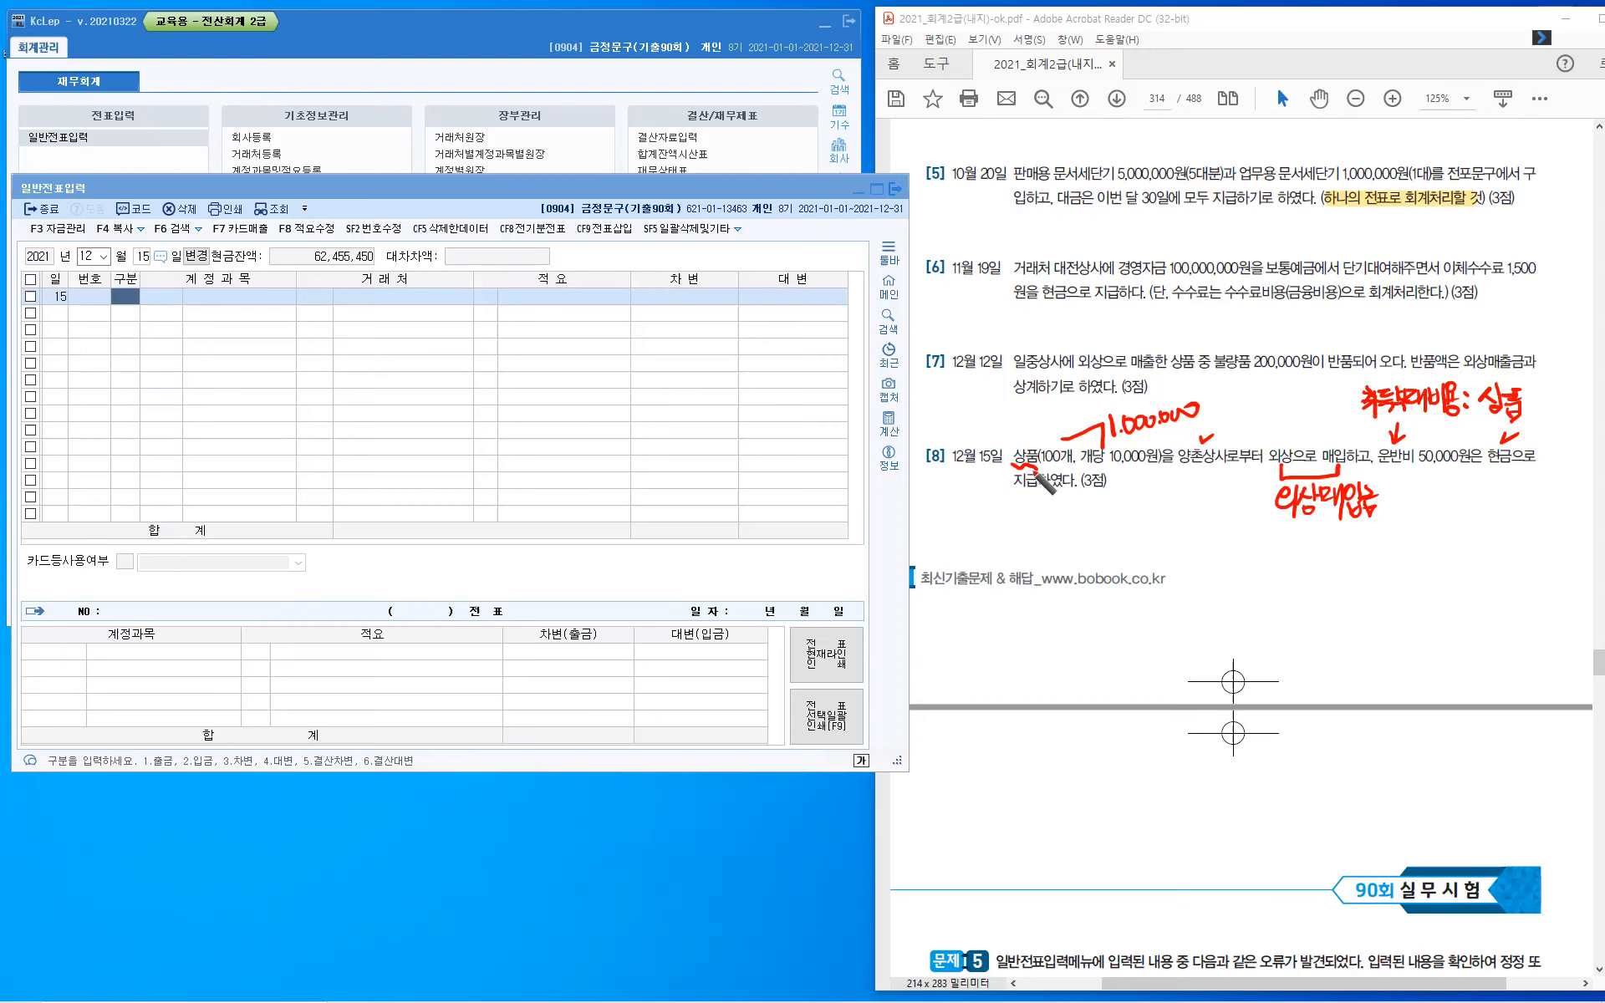
{"action": "left_click_drag", "start_coordinate": [1024, 475], "coordinate": [1055, 533]}
{"action": "mouse_move", "coordinate": [1073, 525]}
{"action": "left_mouse_down"}
{"action": "mouse_move", "coordinate": [1104, 548]}
{"action": "mouse_move", "coordinate": [1182, 540]}
{"action": "left_mouse_up"}
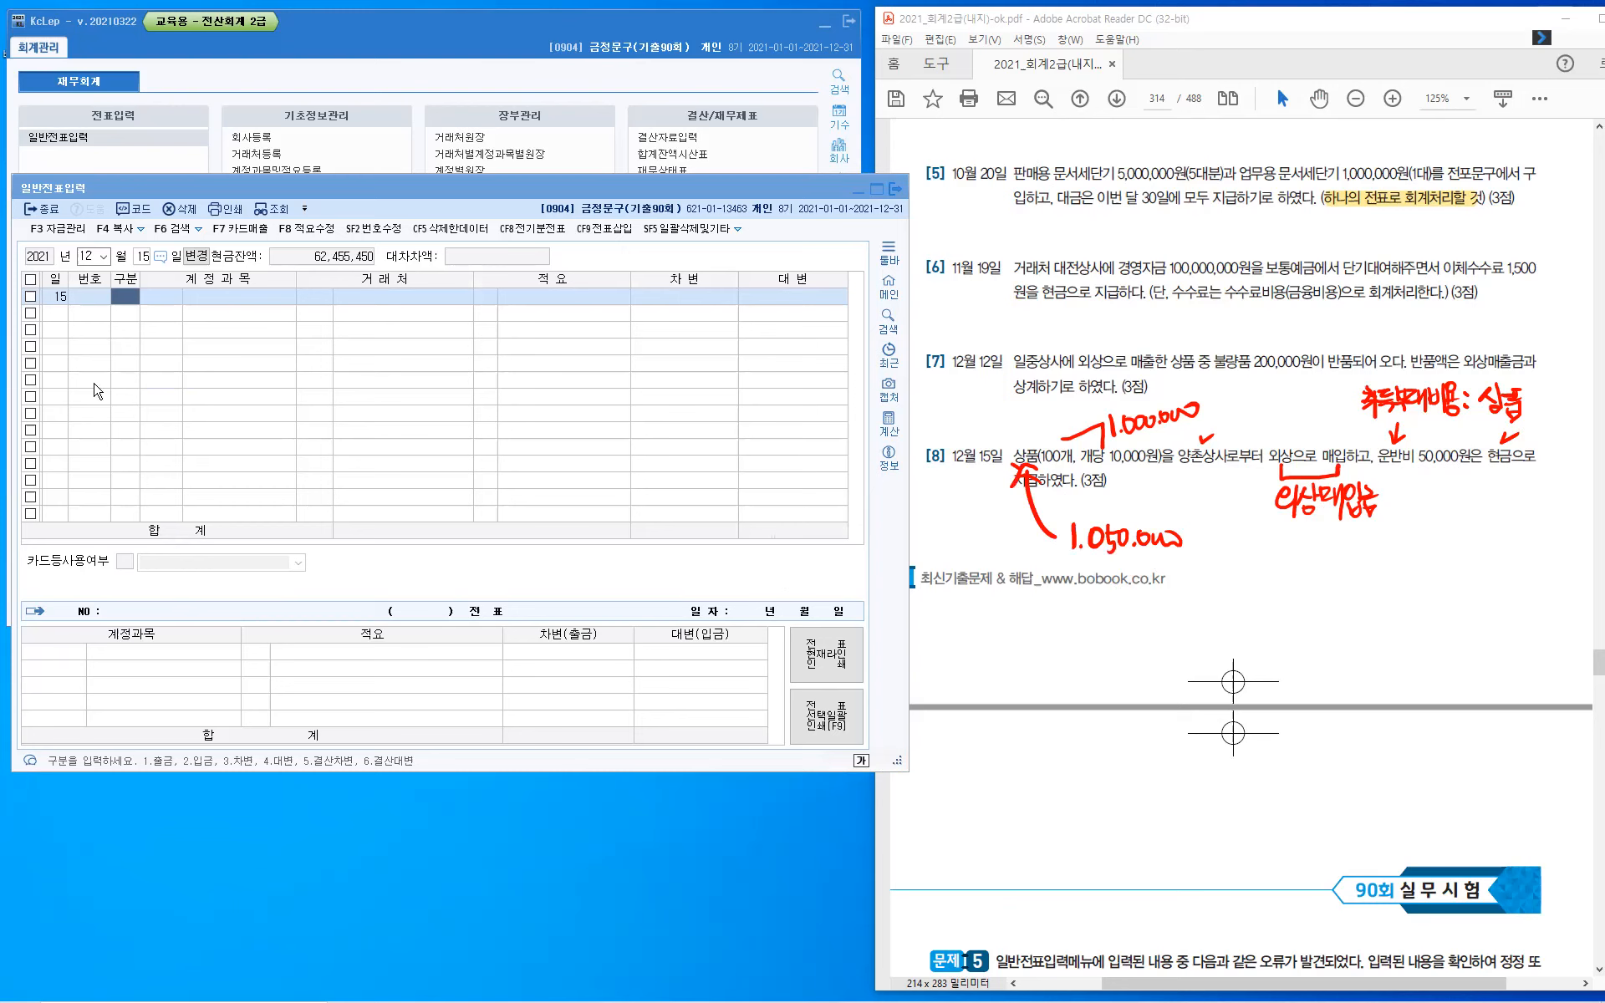
- Enter the December 15 voucher's debit line for 상품 (146) with amount 1,050,000
{"action": "left_click", "coordinate": [123, 306]}
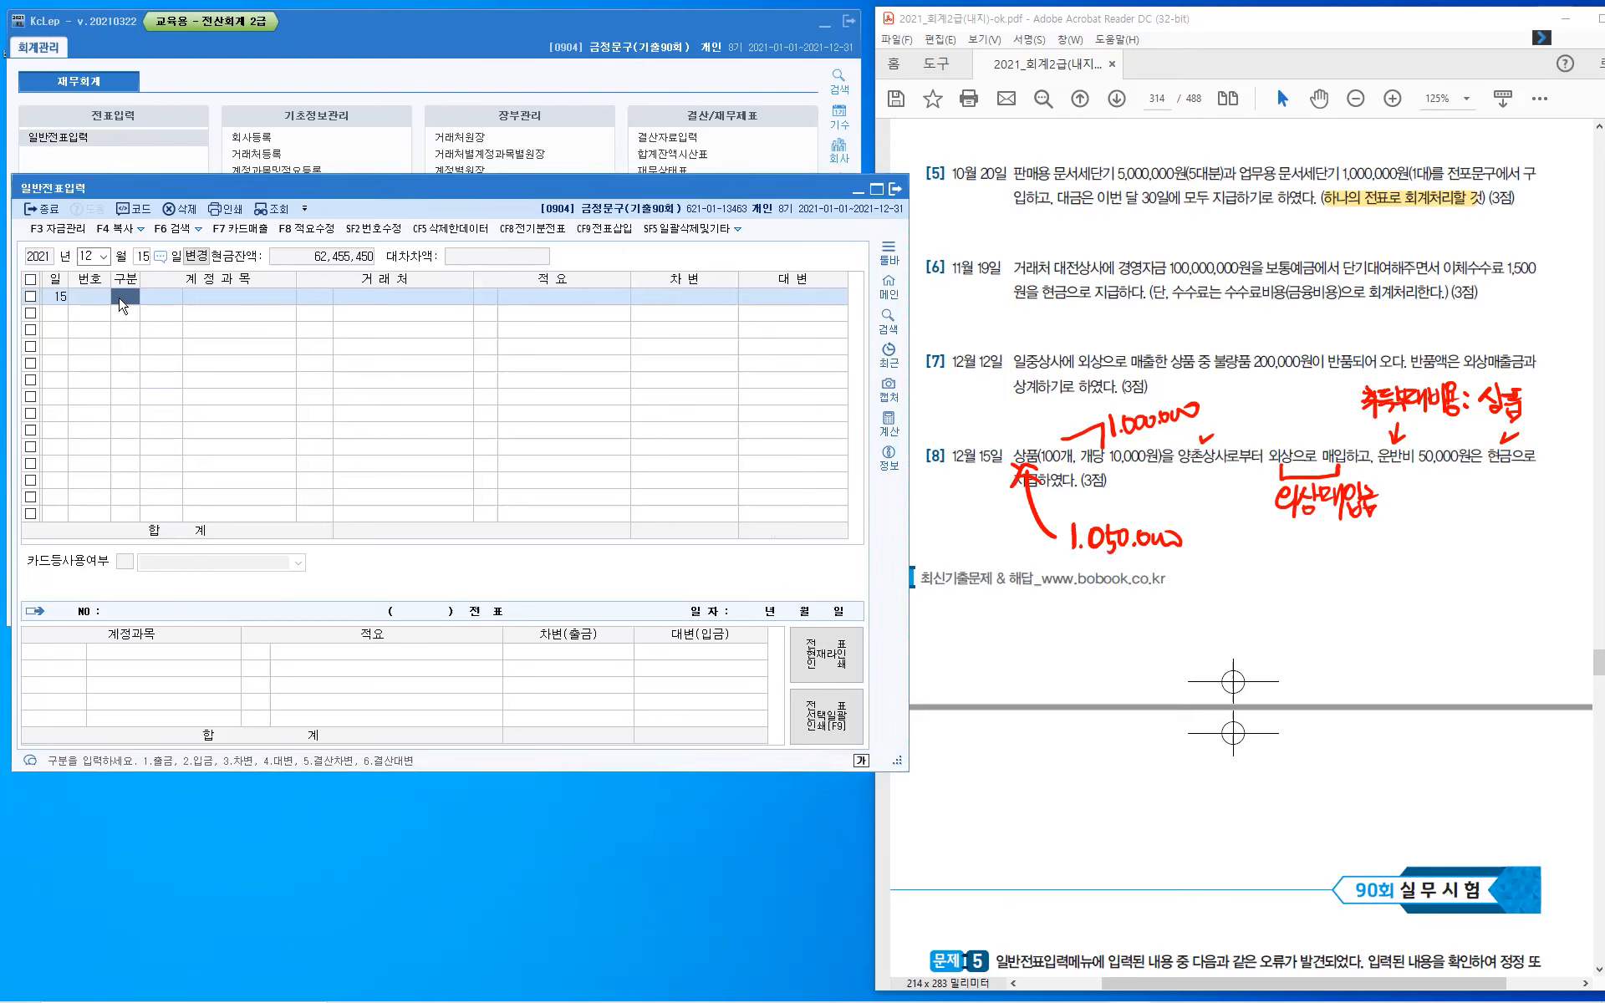
{"action": "type", "text": "3"}
{"action": "key", "text": "Return"}
{"action": "type", "text": "146"}
{"action": "key", "text": "Return"}
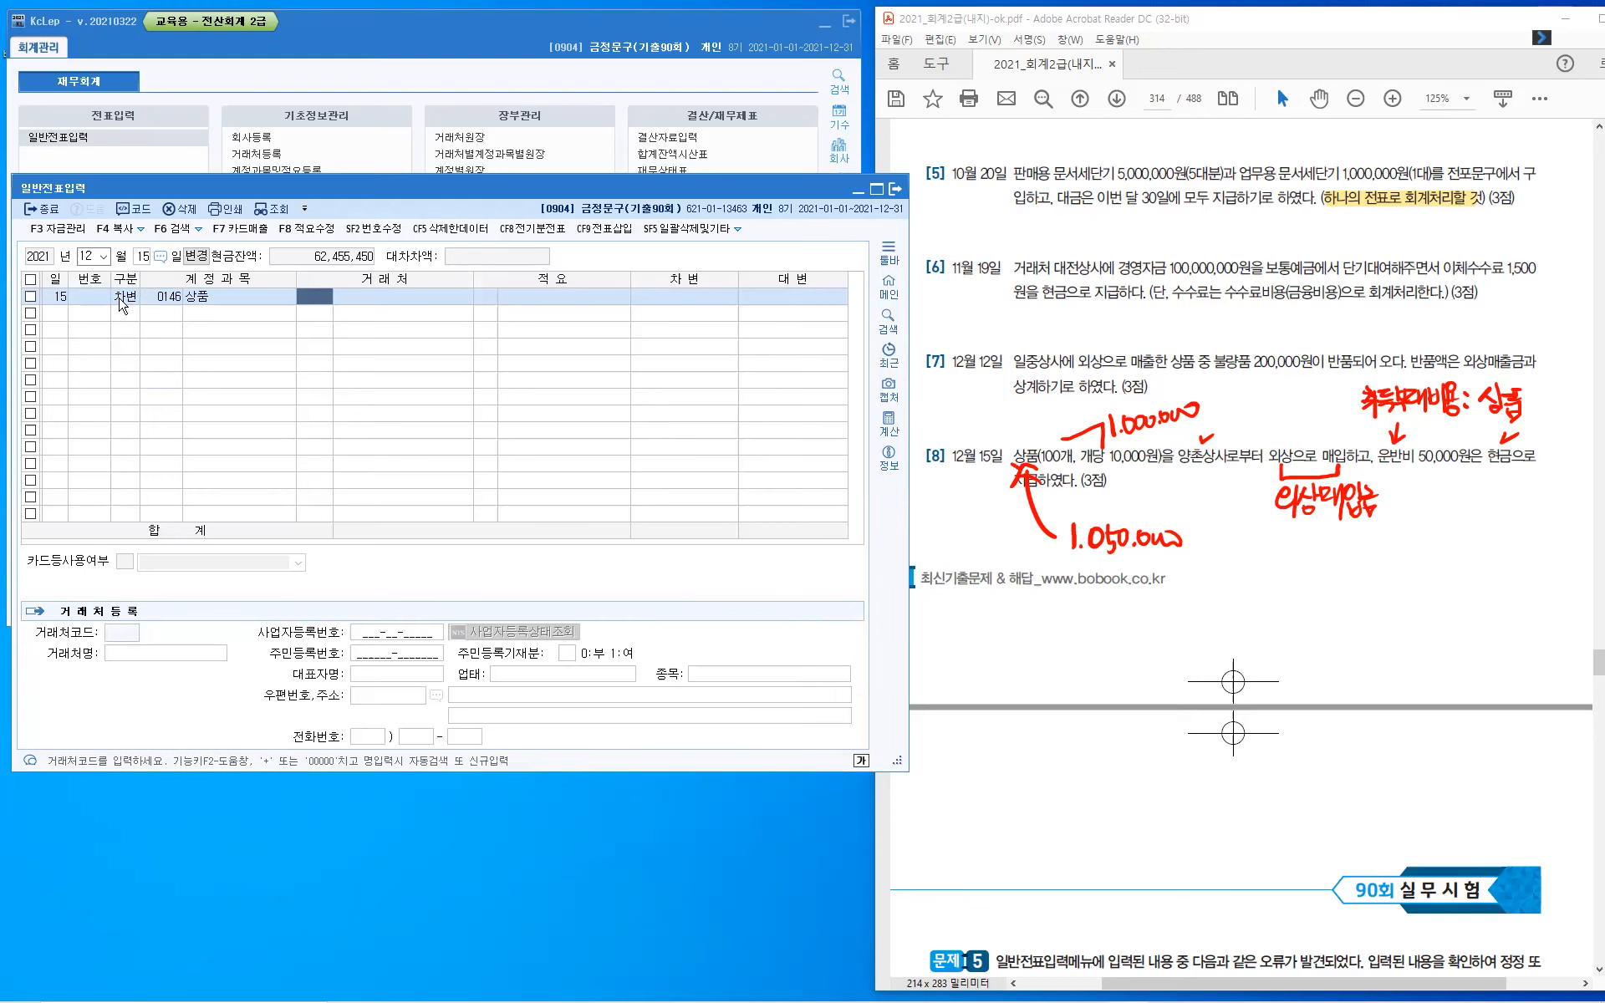
{"action": "key", "text": "Return"}
{"action": "key", "text": "Return"}
{"action": "type", "text": "1,050,000"}
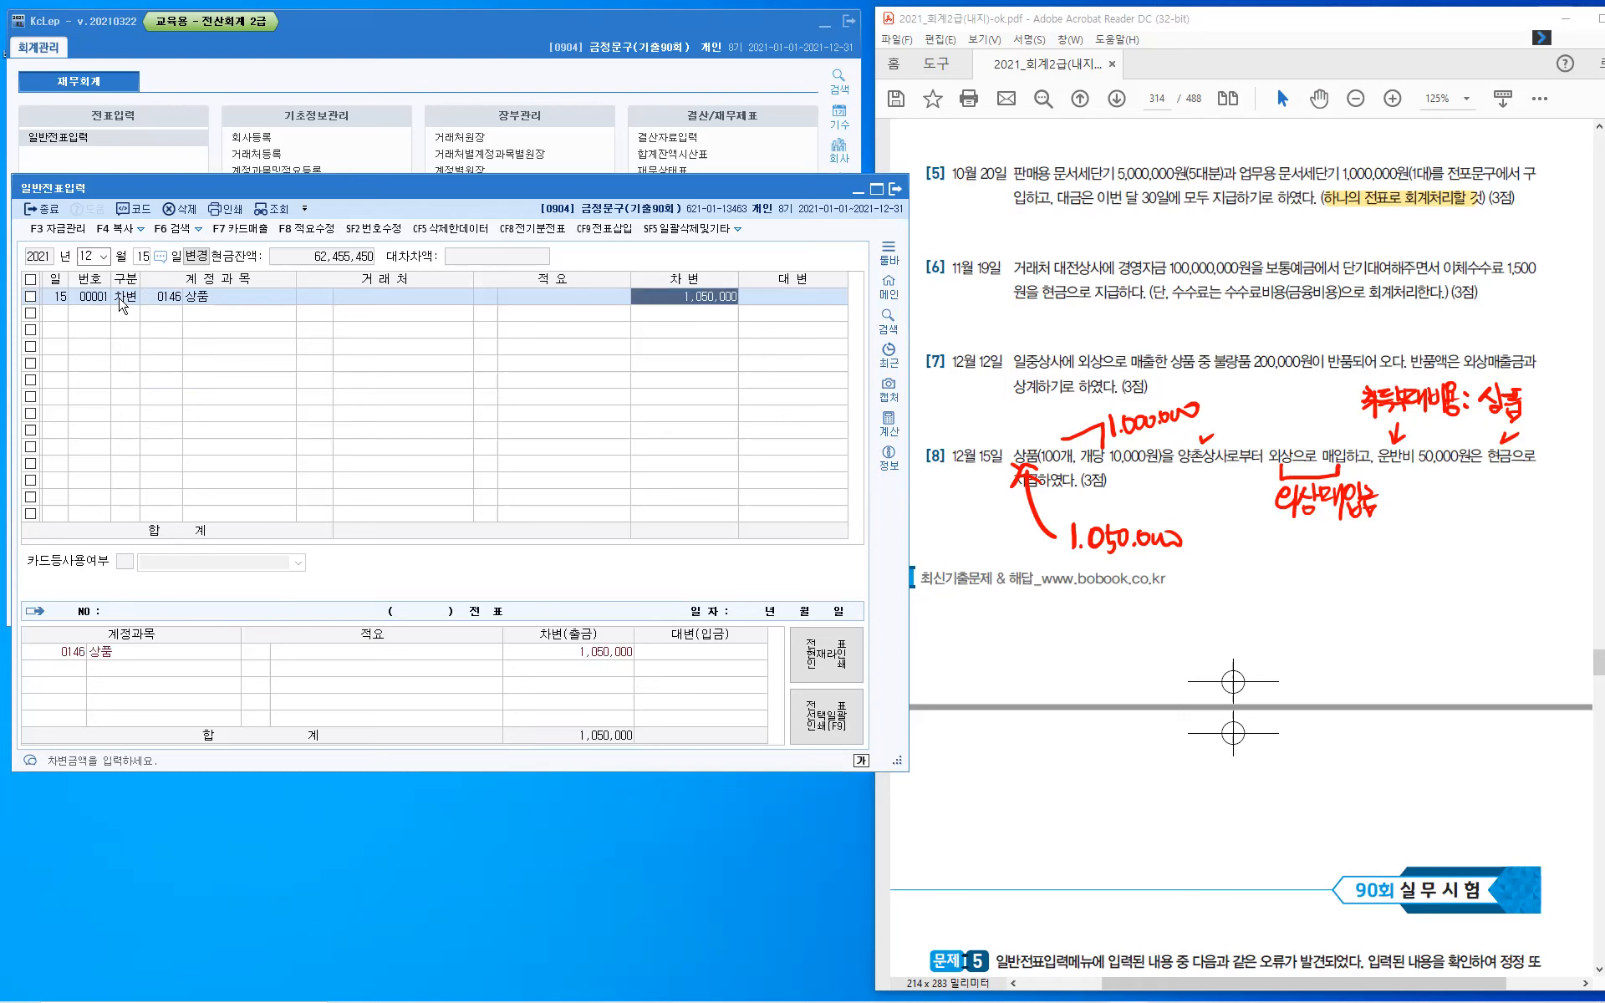
{"action": "key", "text": "Return"}
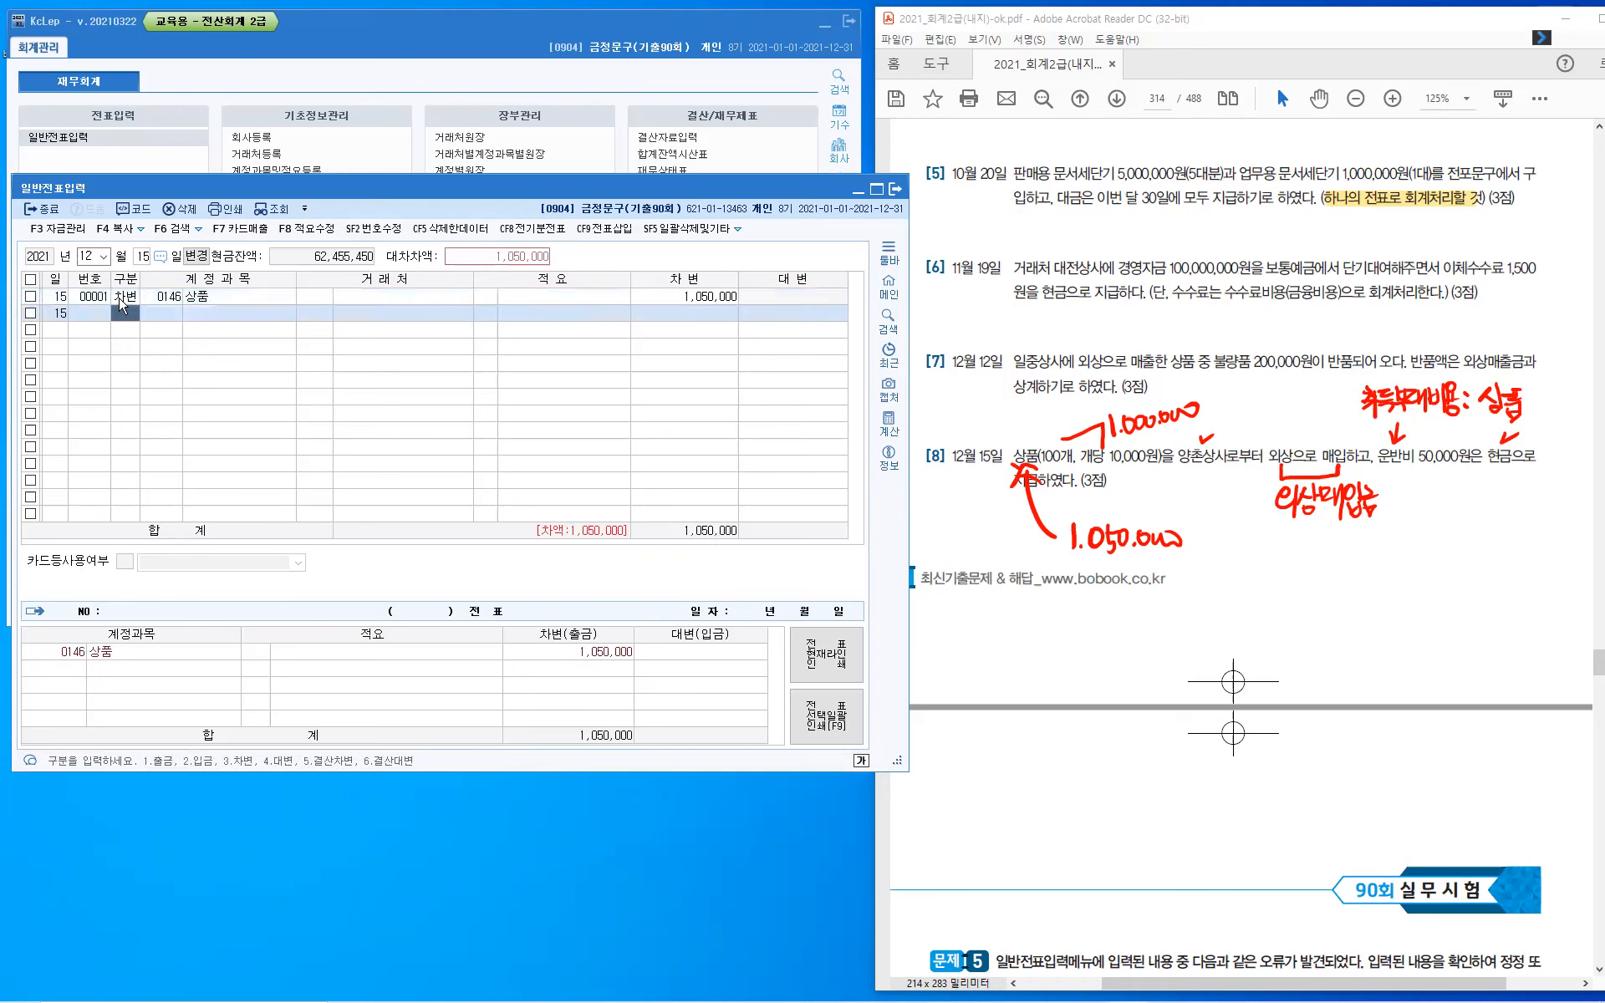
- Enter the December 15 voucher's credit line for 외상매입금 (251) with 양촌상사 and amount 1,000,000
{"action": "type", "text": "4"}
{"action": "type", "text": "25"}
{"action": "type", "text": "1"}
{"action": "key", "text": "Return"}
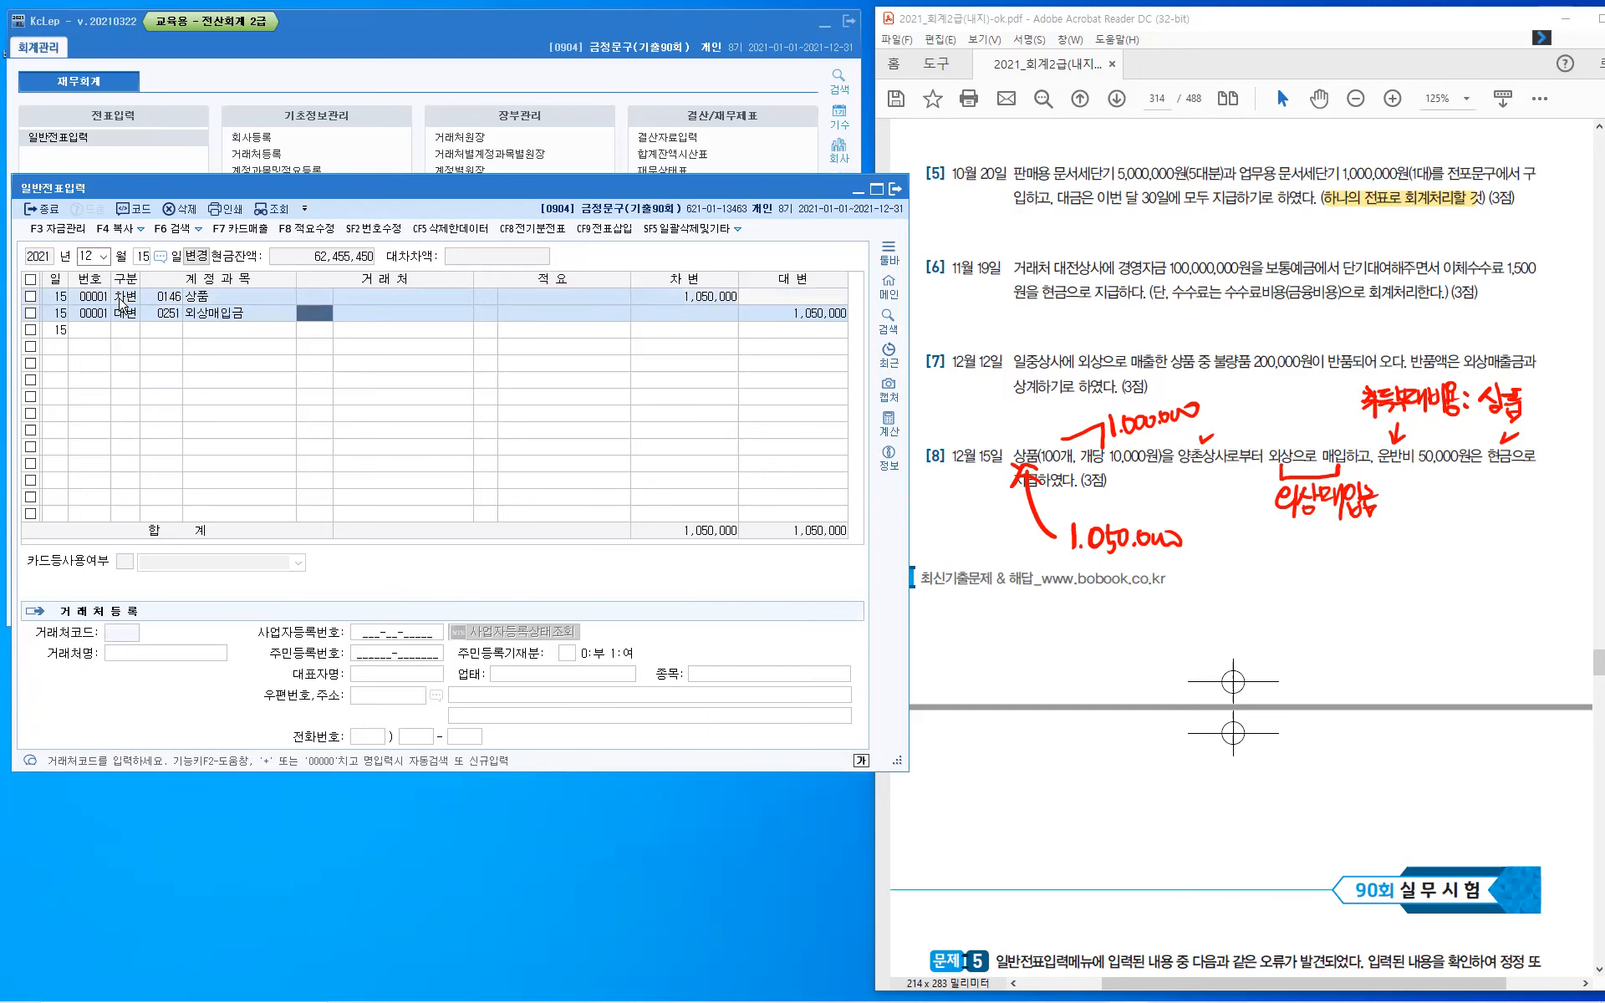
{"action": "type", "text": "ㅇ"}
{"action": "type", "text": "양촌"}
{"action": "key", "text": "Return"}
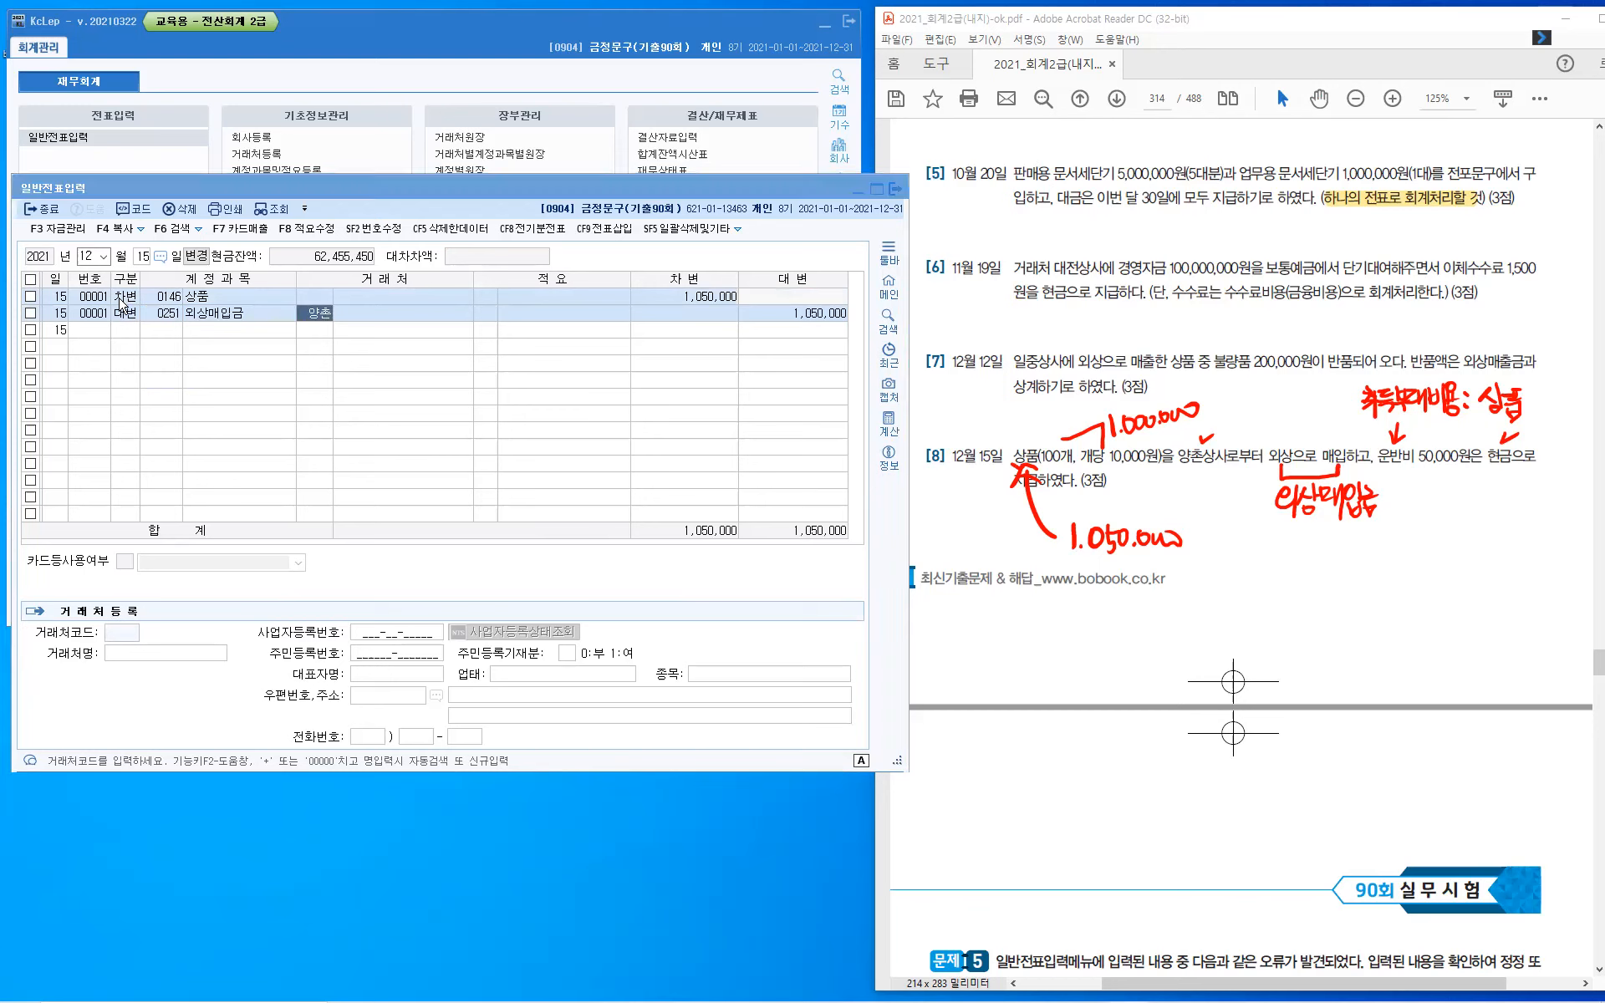
{"action": "key", "text": "Return"}
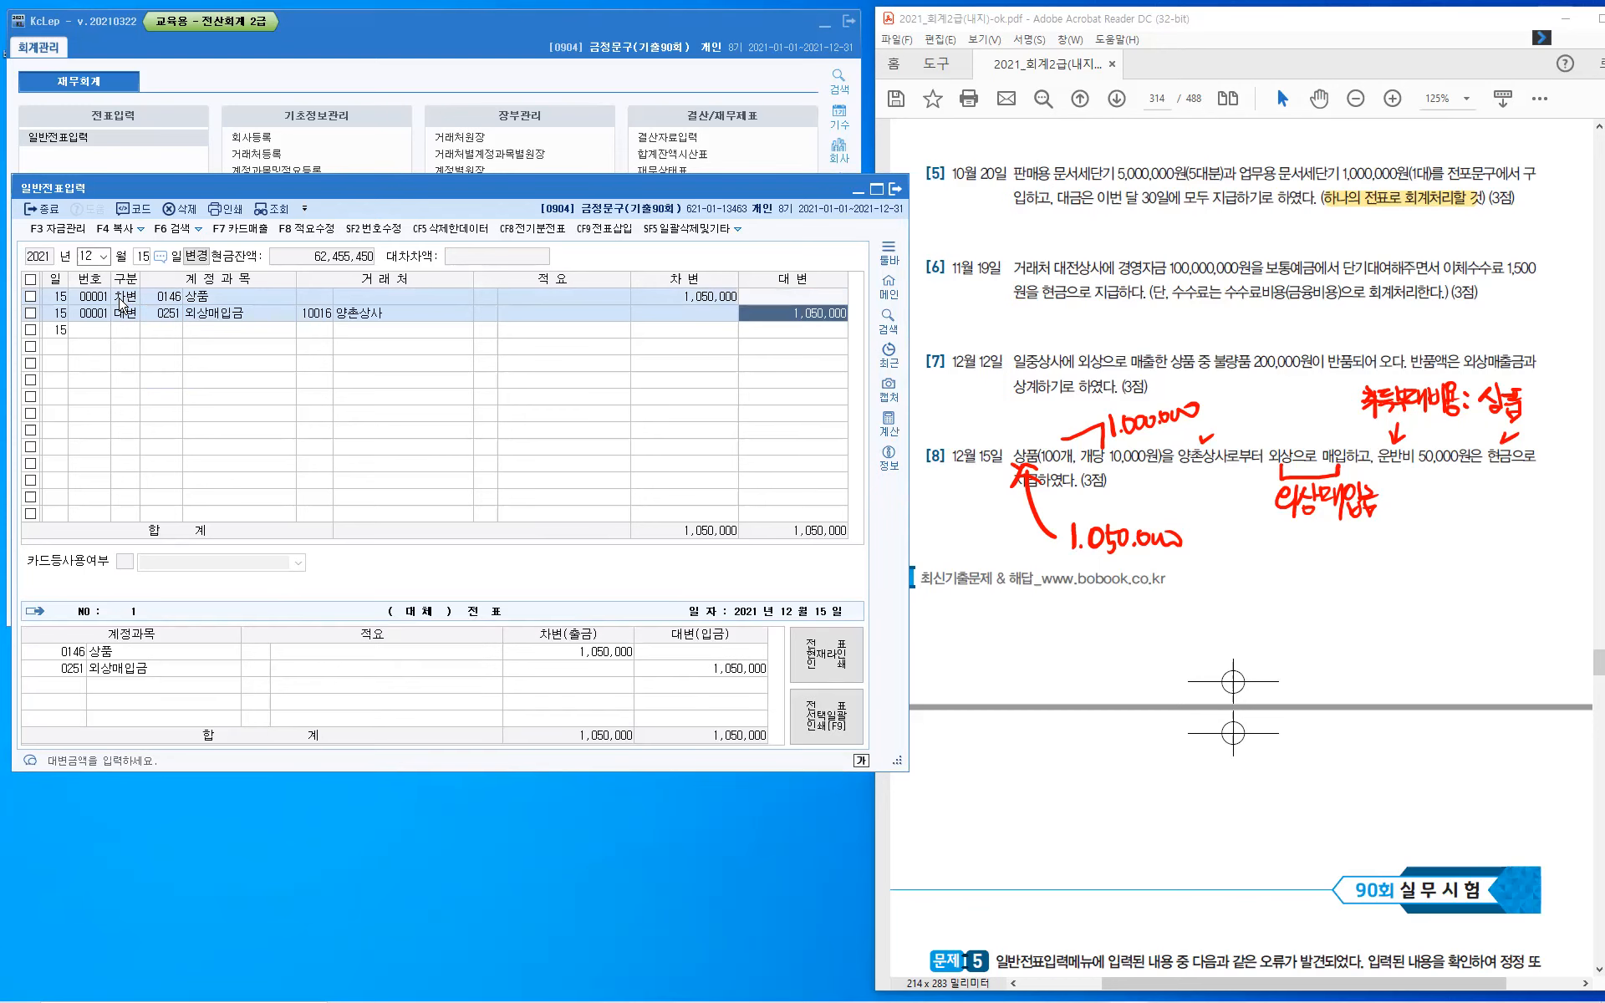
{"action": "type", "text": "1000000"}
{"action": "key", "text": "Return"}
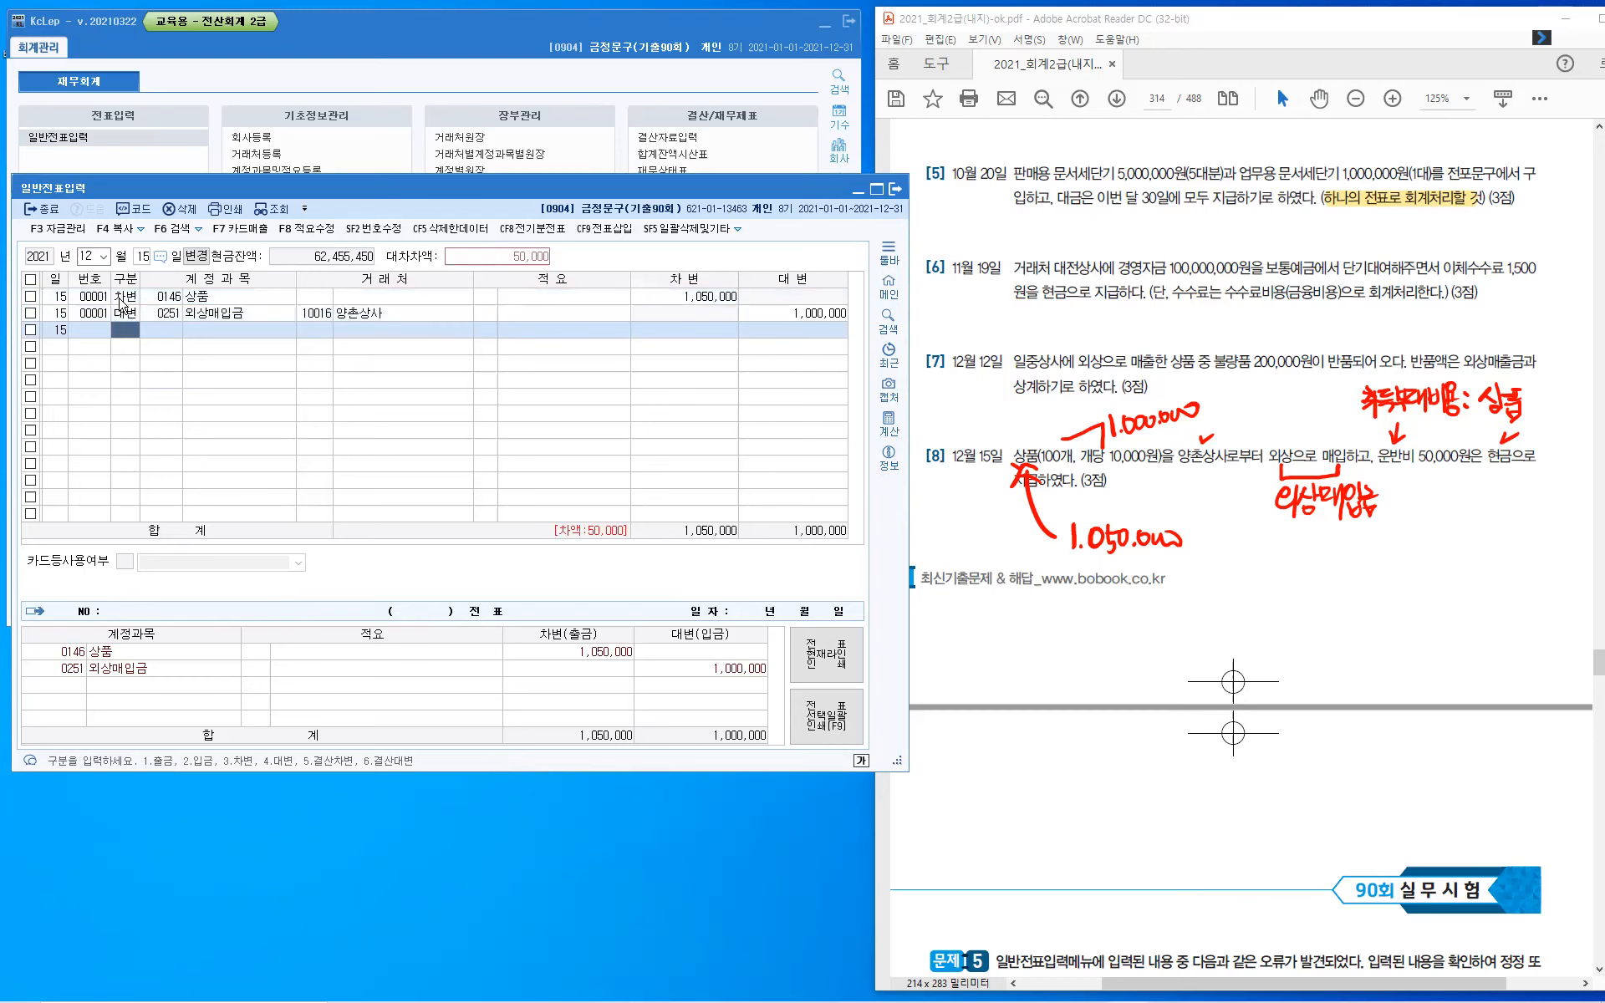
- Enter the December 15 voucher's second credit line for 현금 (101) with amount 50,000 and no vendor
{"action": "type", "text": "4"}
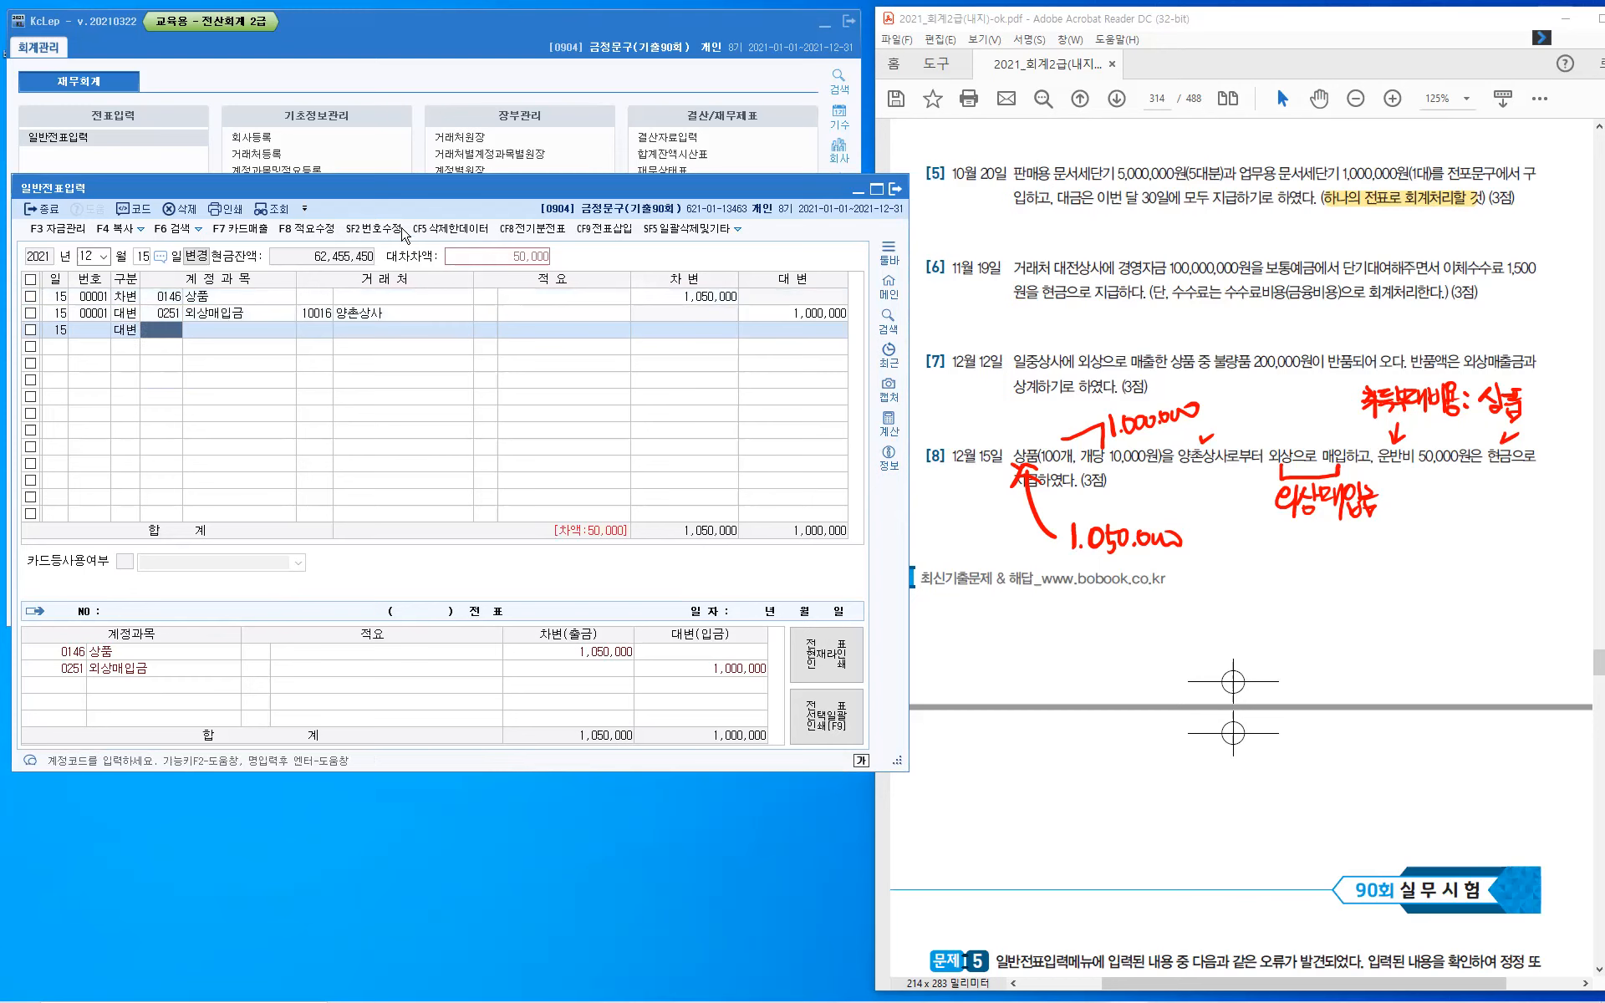
{"action": "type", "text": "101"}
{"action": "key", "text": "Return"}
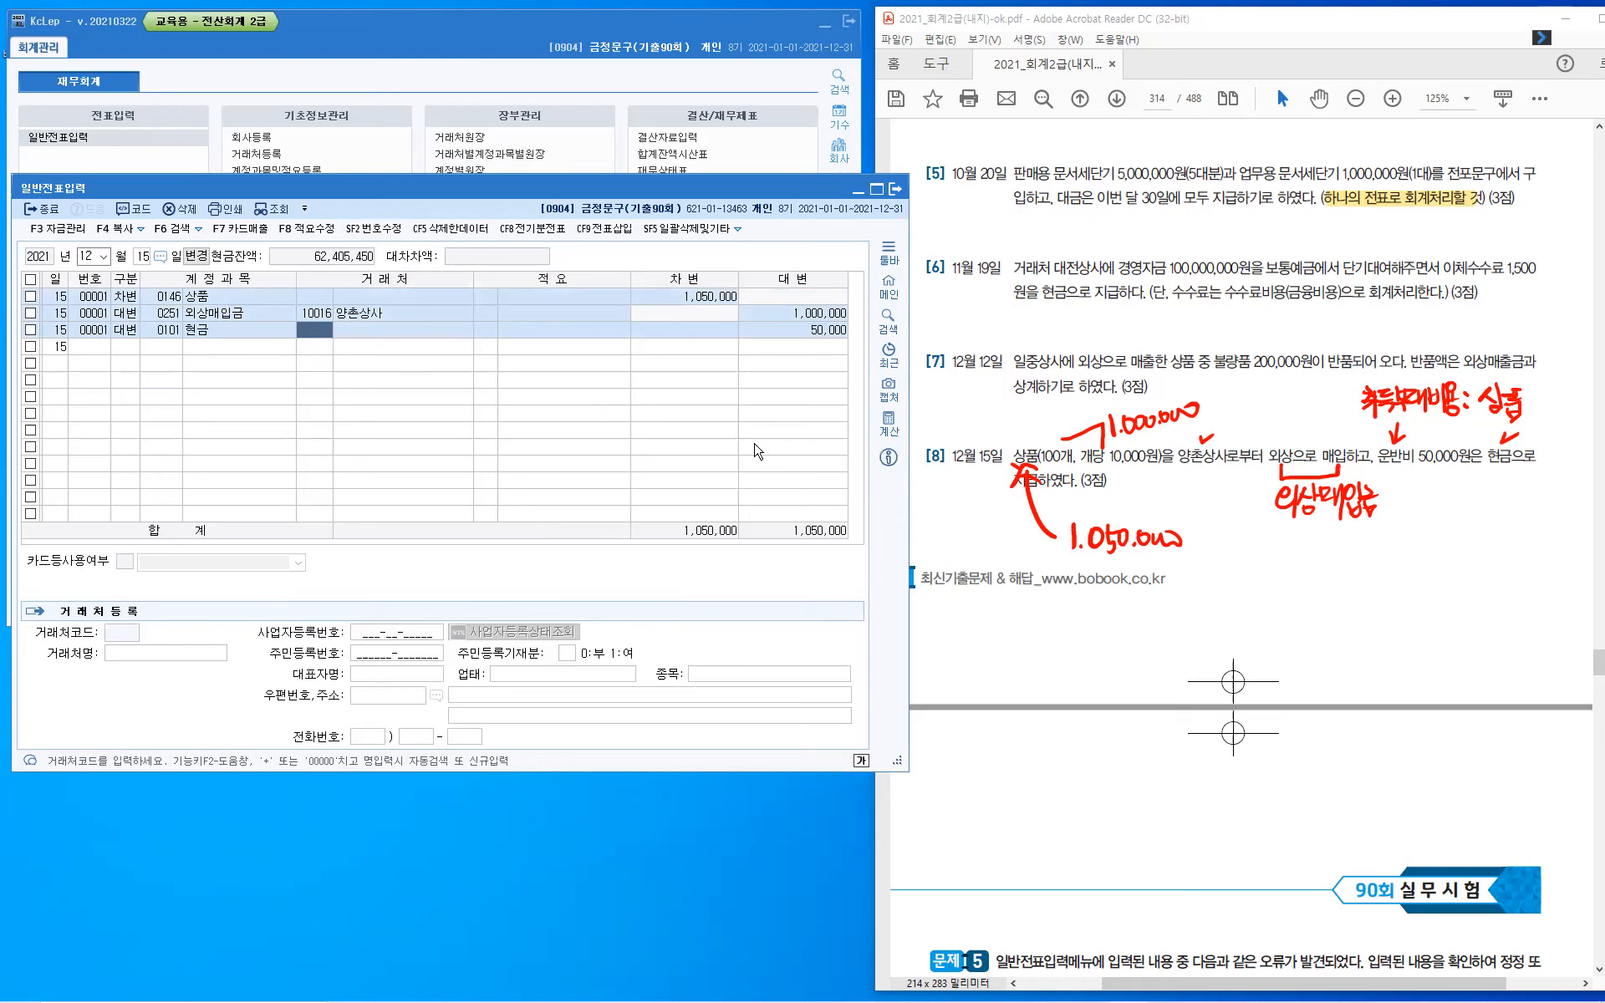
{"action": "key", "text": "Return"}
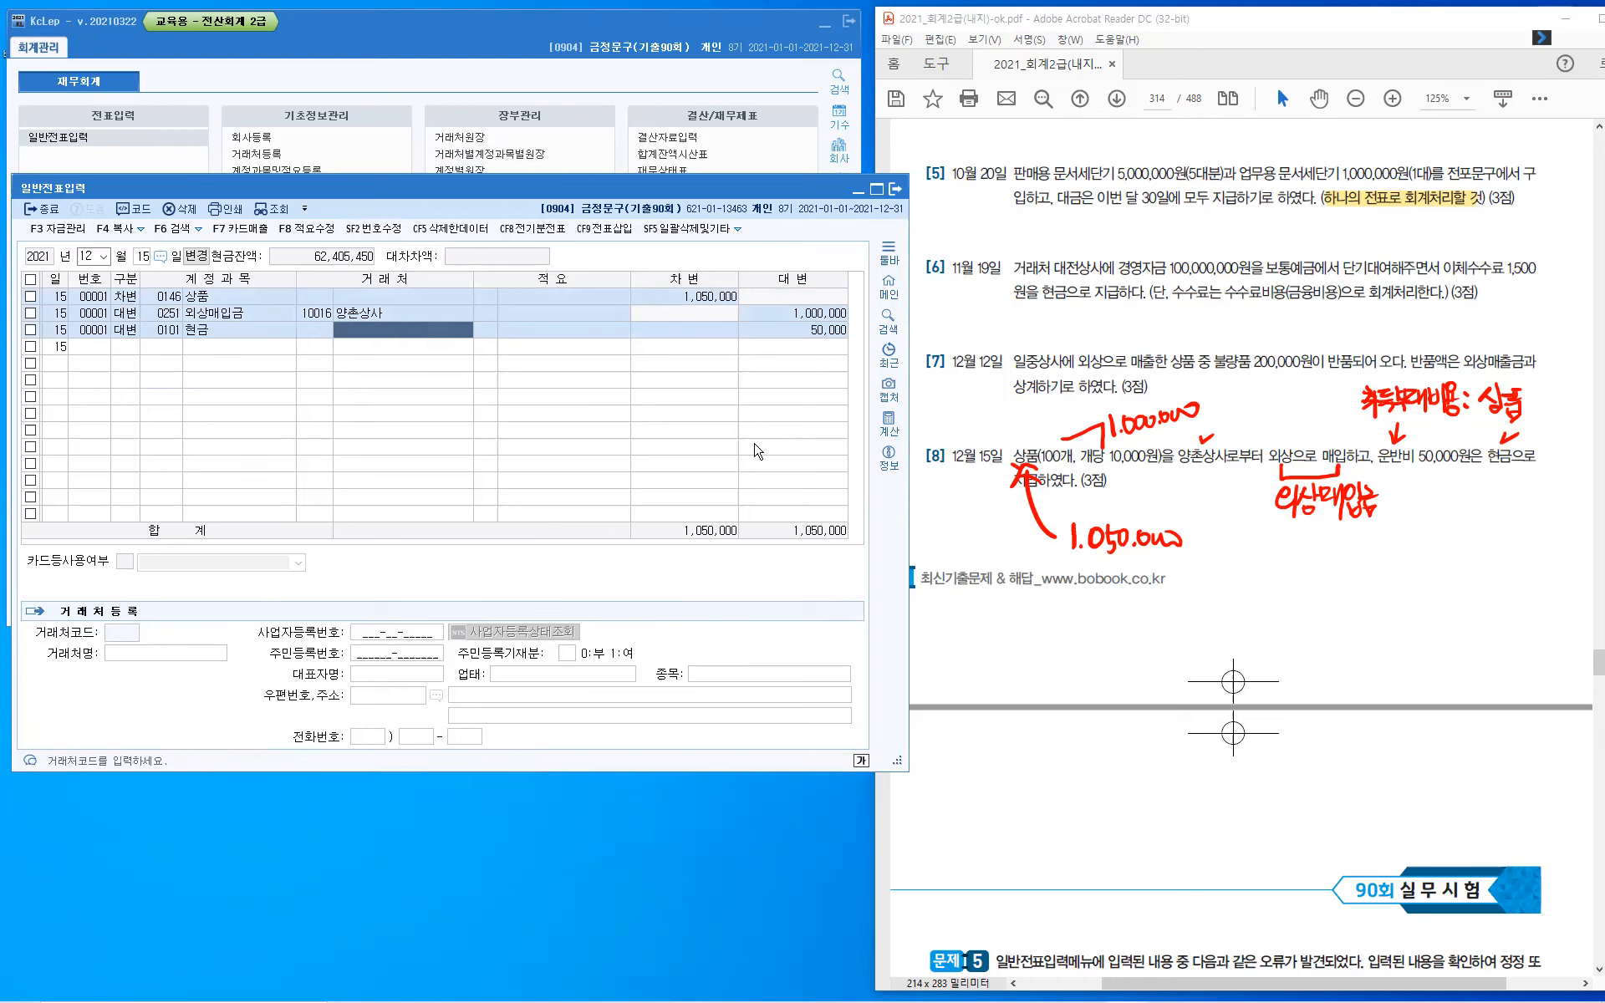
{"action": "key", "text": "Return"}
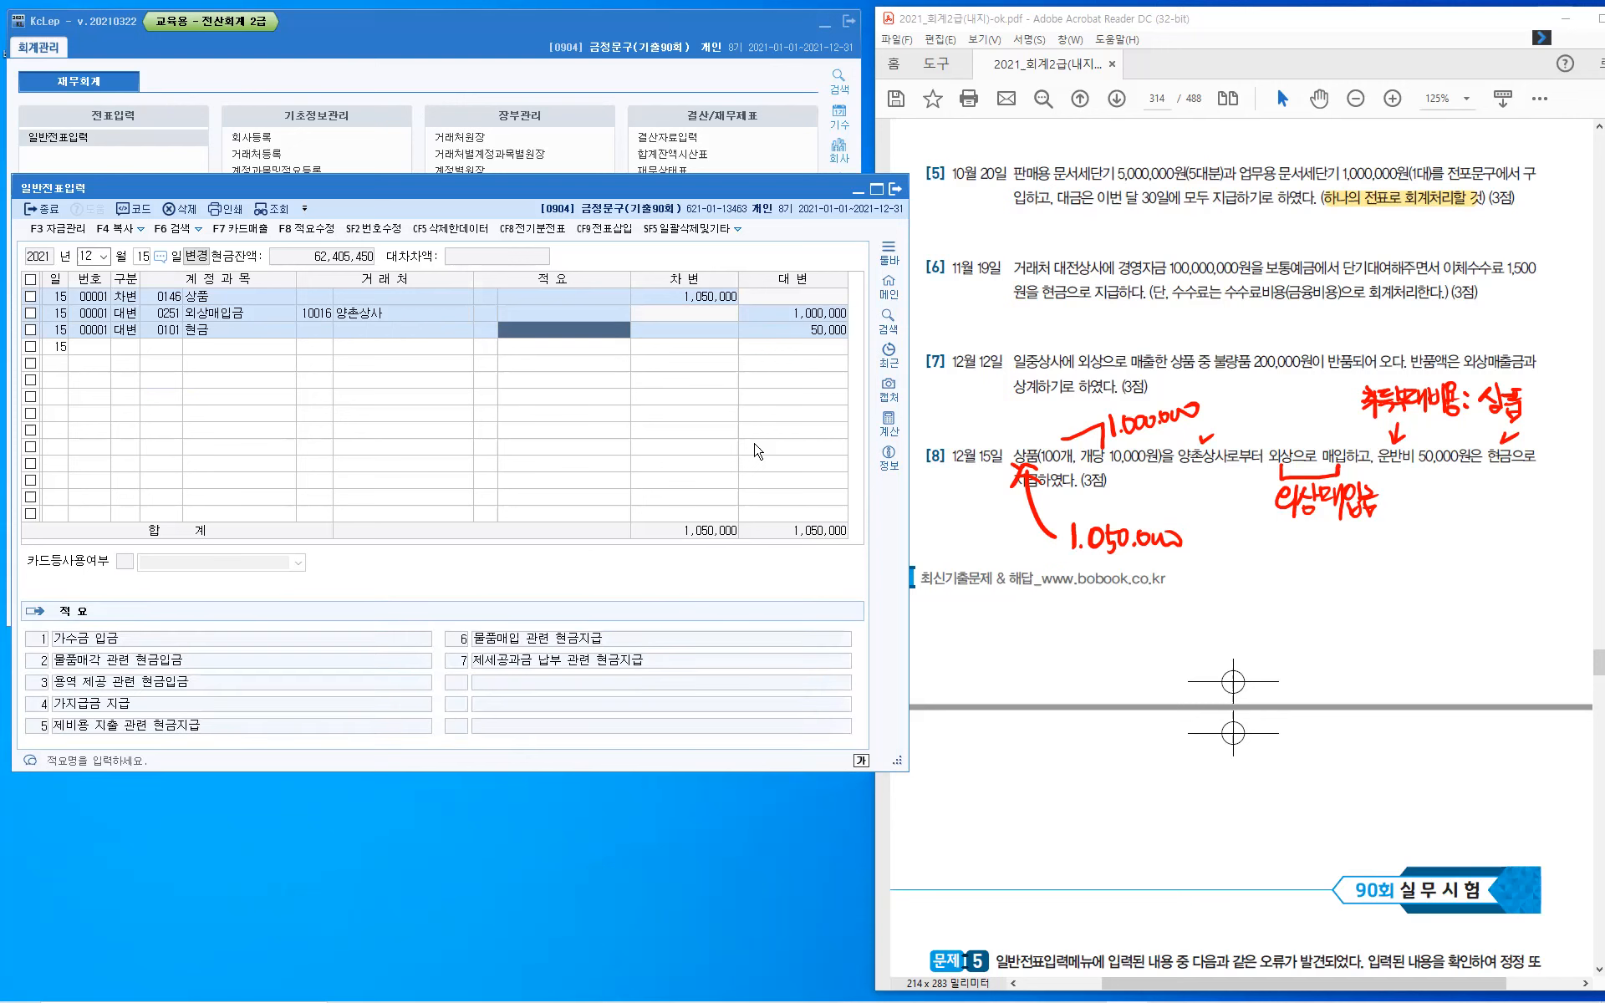
{"action": "key", "text": "Return"}
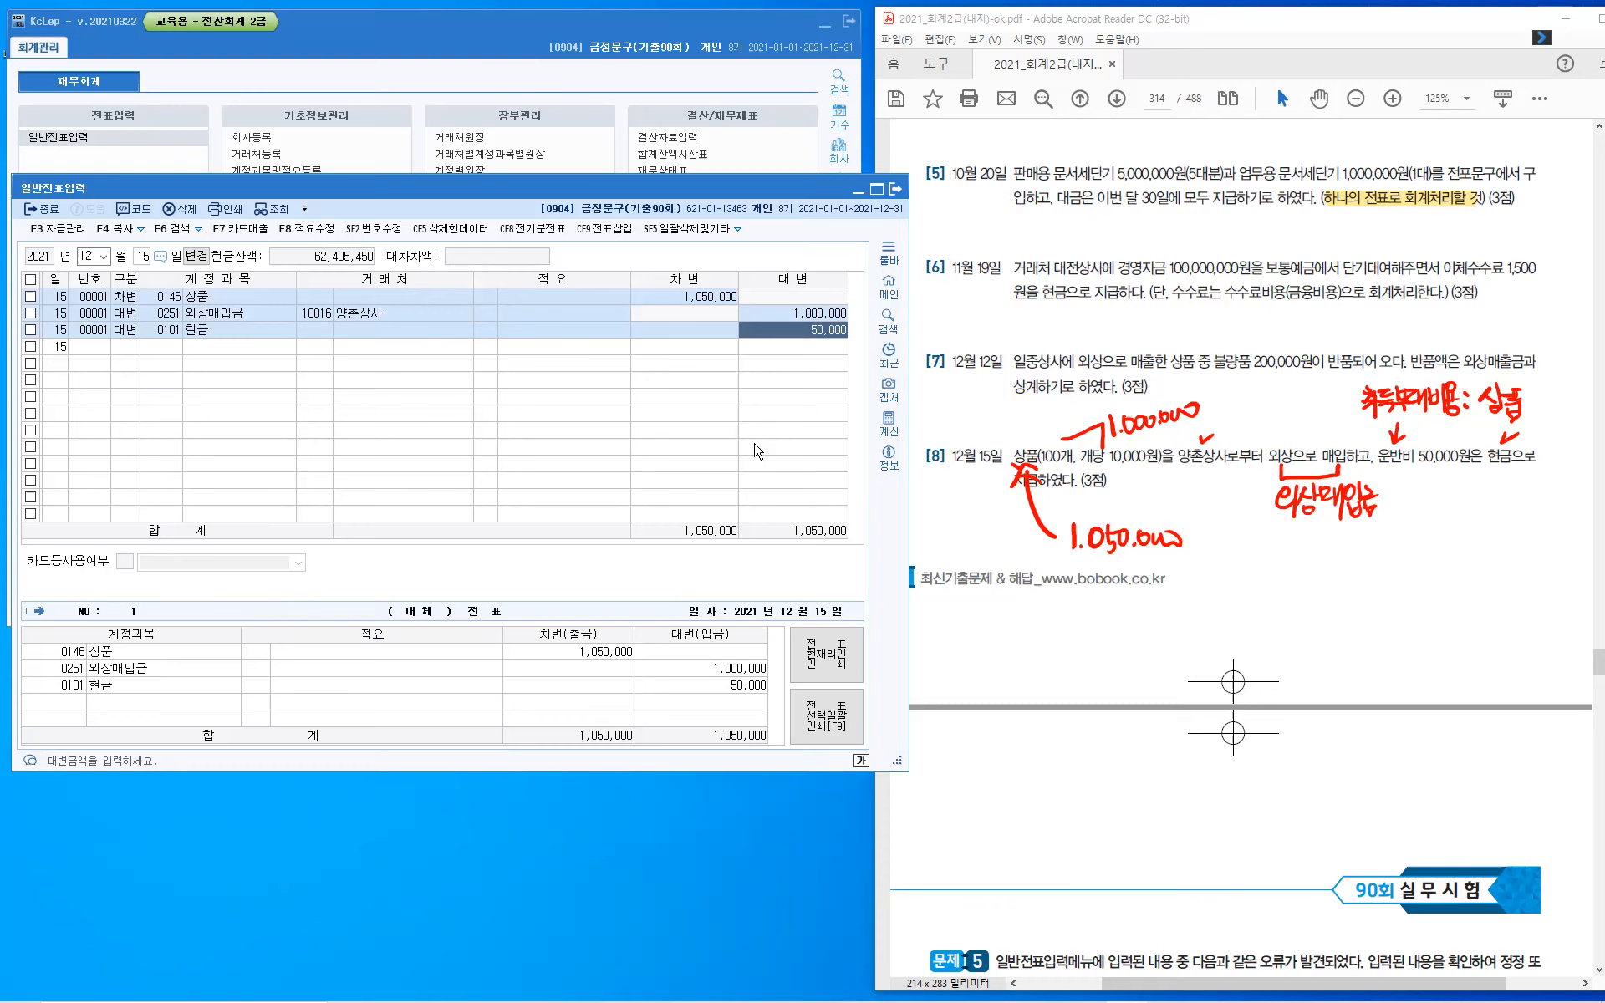
{"action": "key", "text": "Return"}
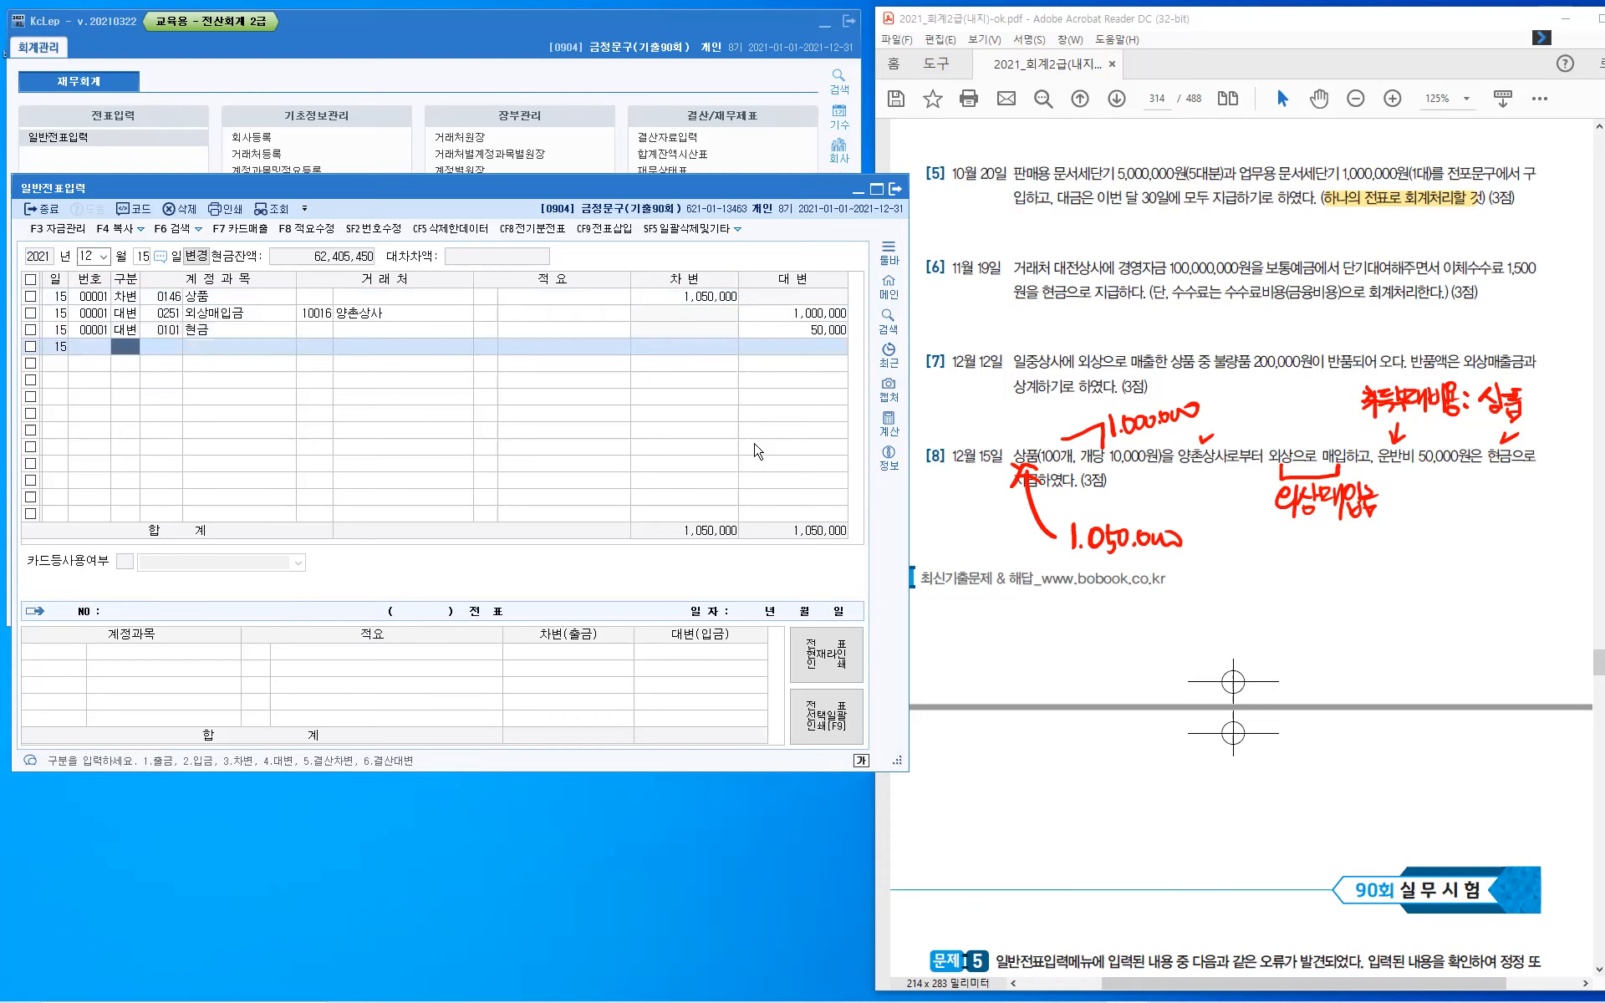